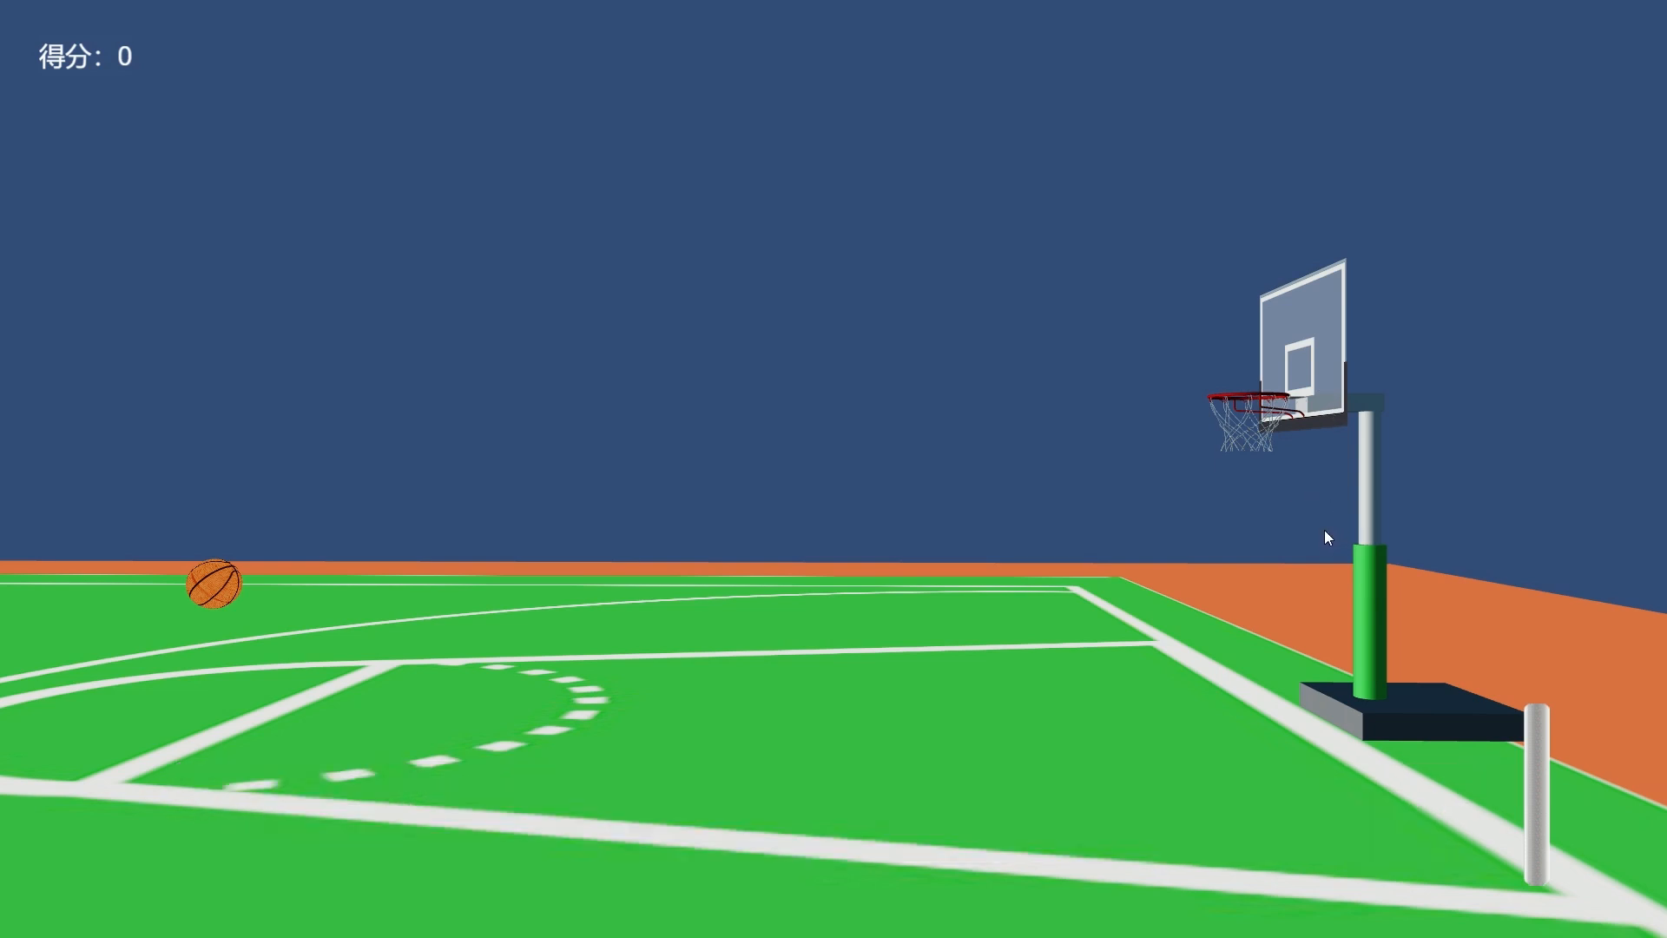
pyautogui.click(1223, 711)
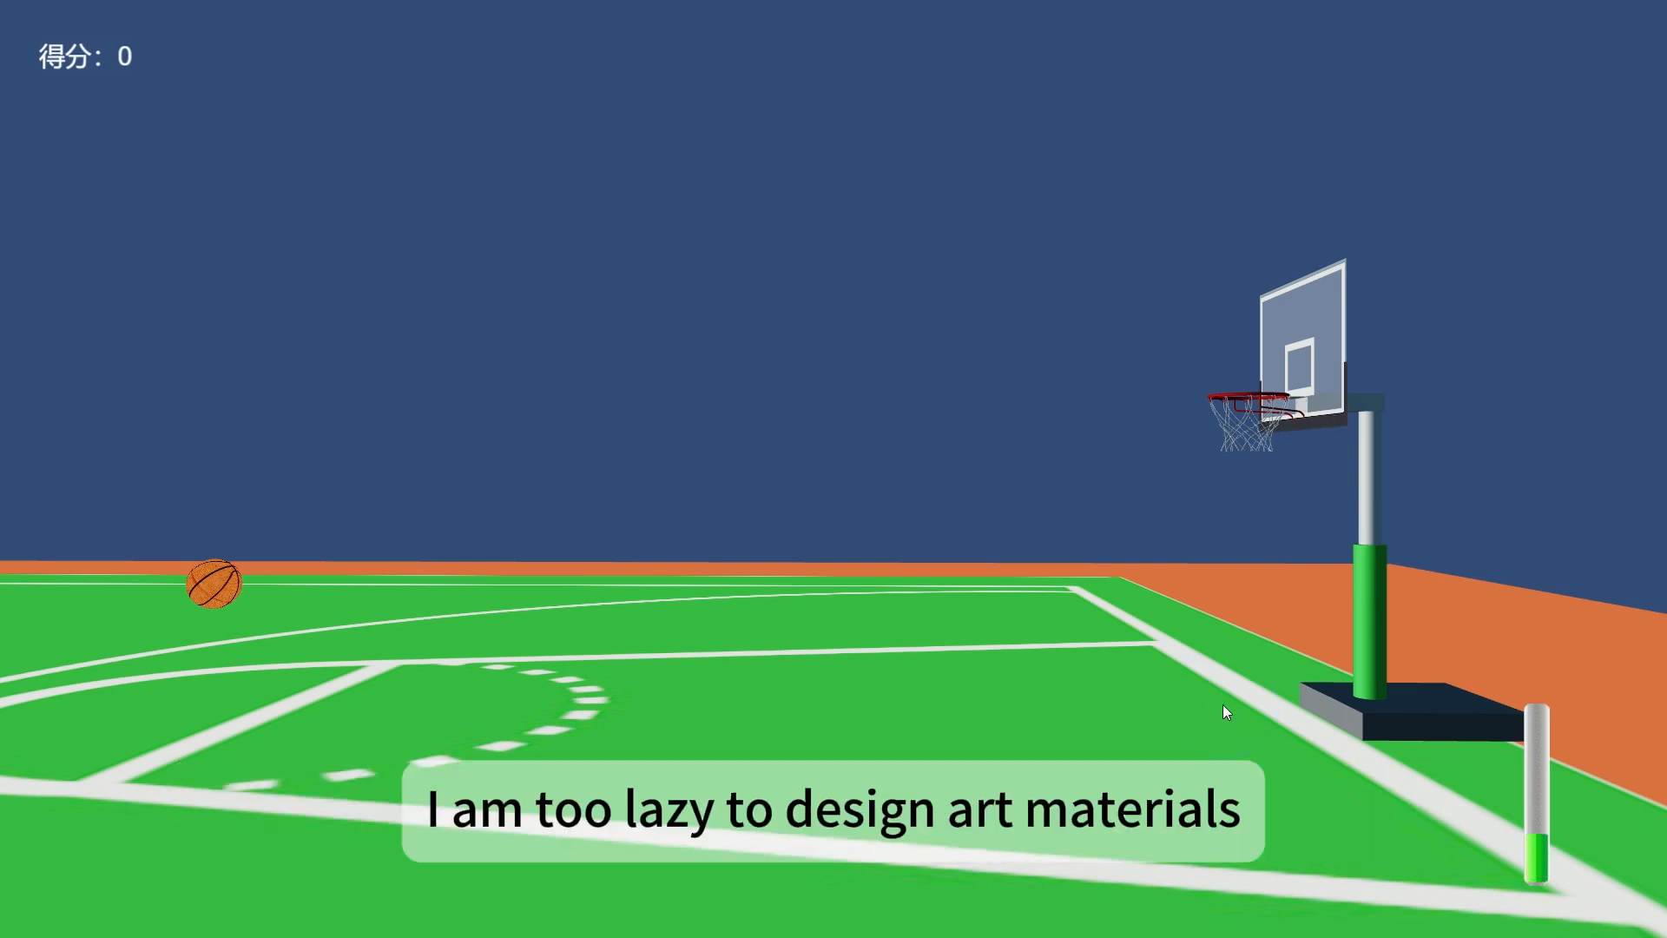
pyautogui.click(1222, 710)
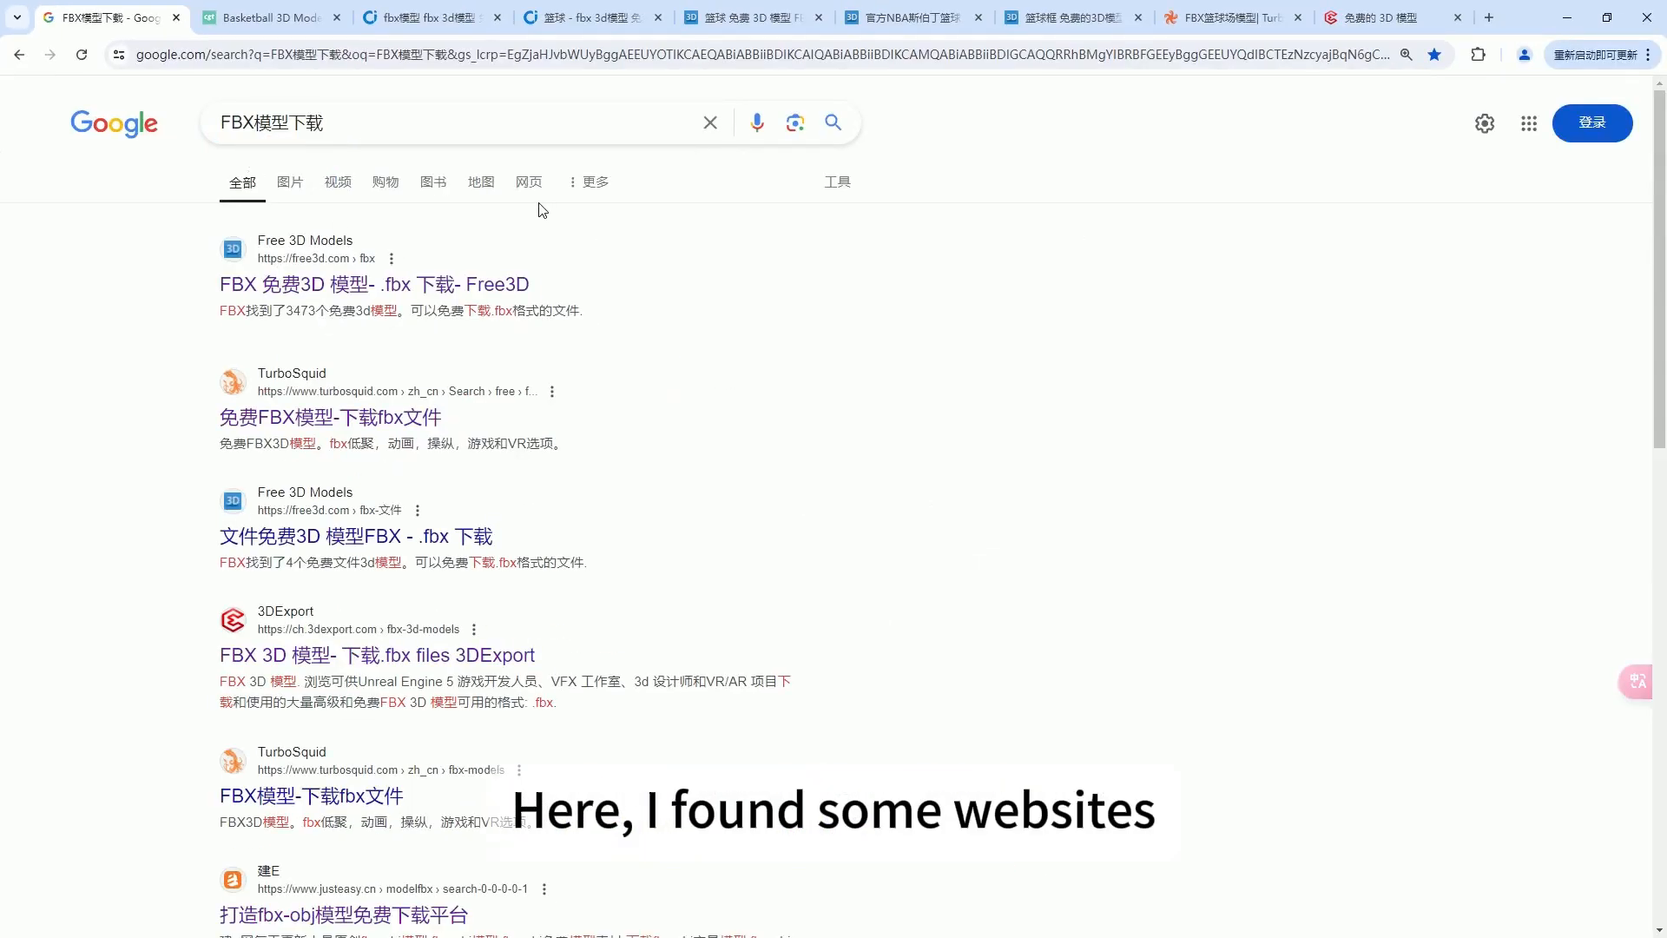
# Look through the open CGTrader, Free3D, TurboSquid and 3DExport pages for basketball, hoop and court models in FBX format.
pyautogui.click(269, 19)
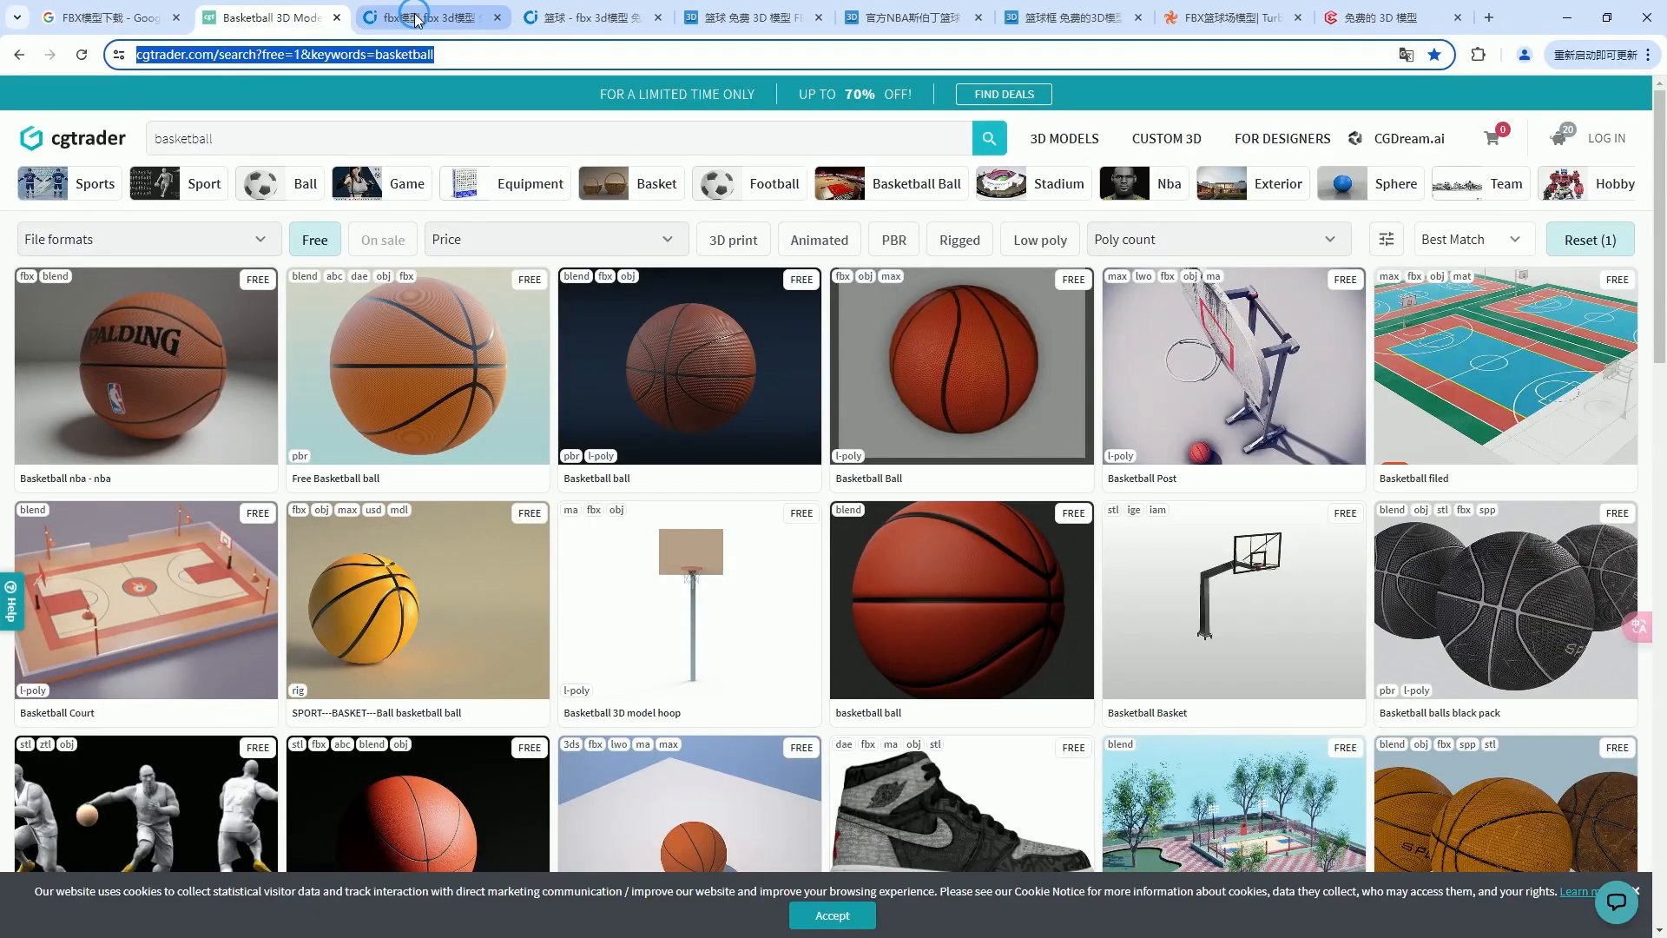
pyautogui.click(417, 17)
pyautogui.click(603, 19)
pyautogui.click(729, 17)
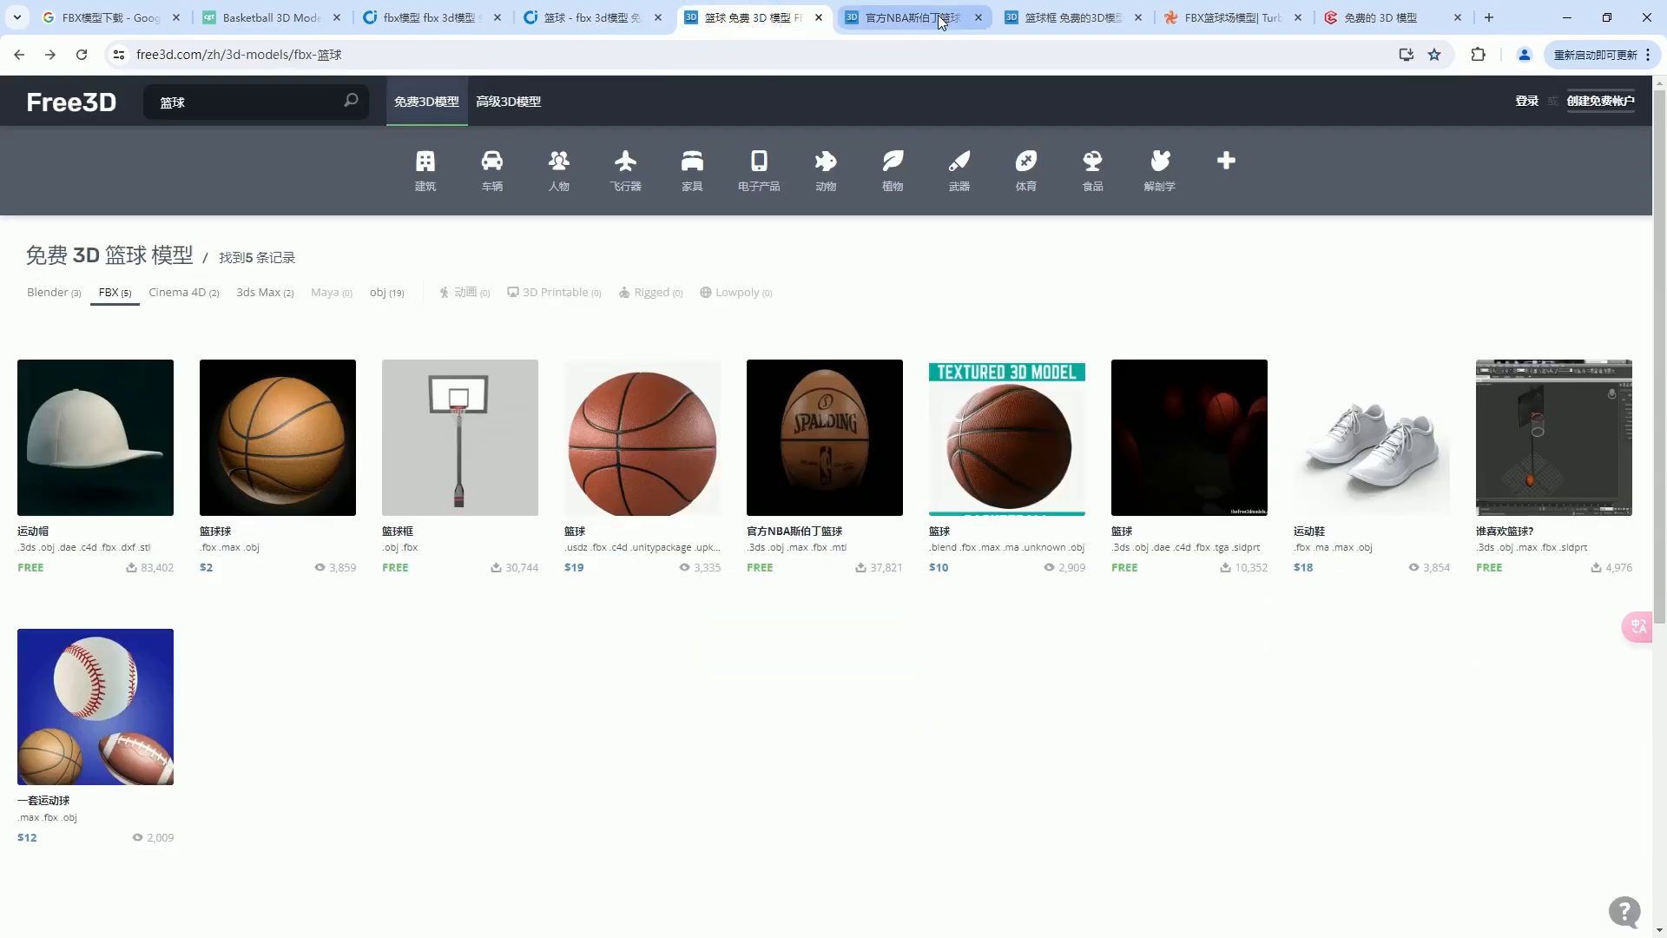
pyautogui.click(933, 18)
pyautogui.click(1067, 28)
pyautogui.click(1232, 19)
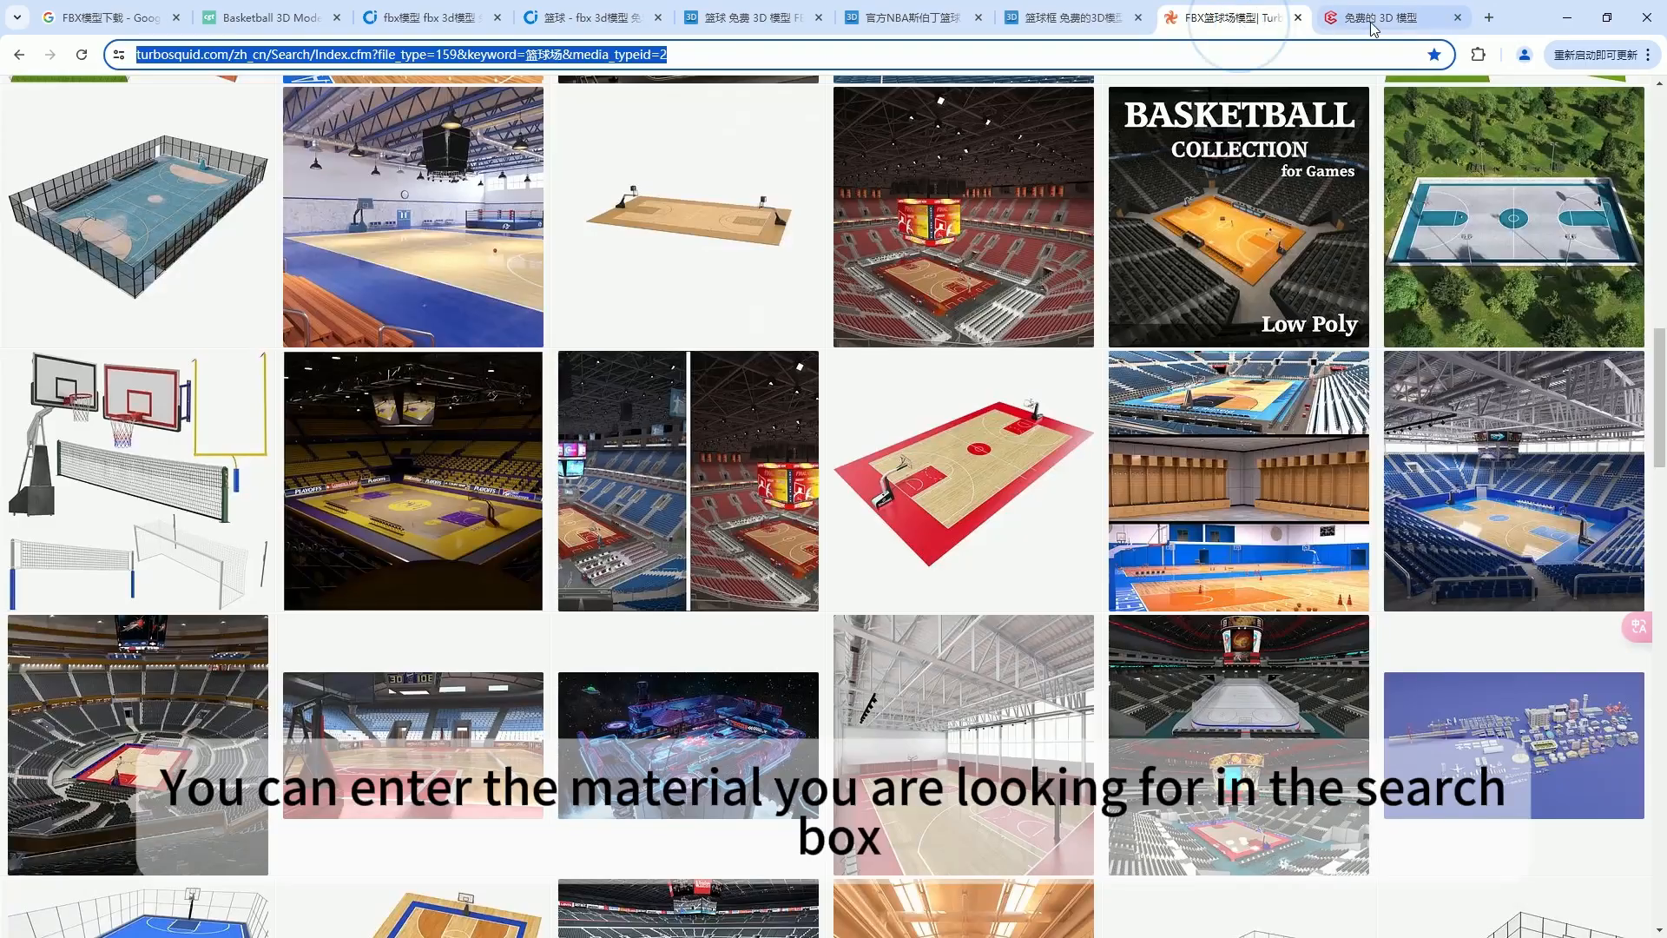
pyautogui.click(1376, 24)
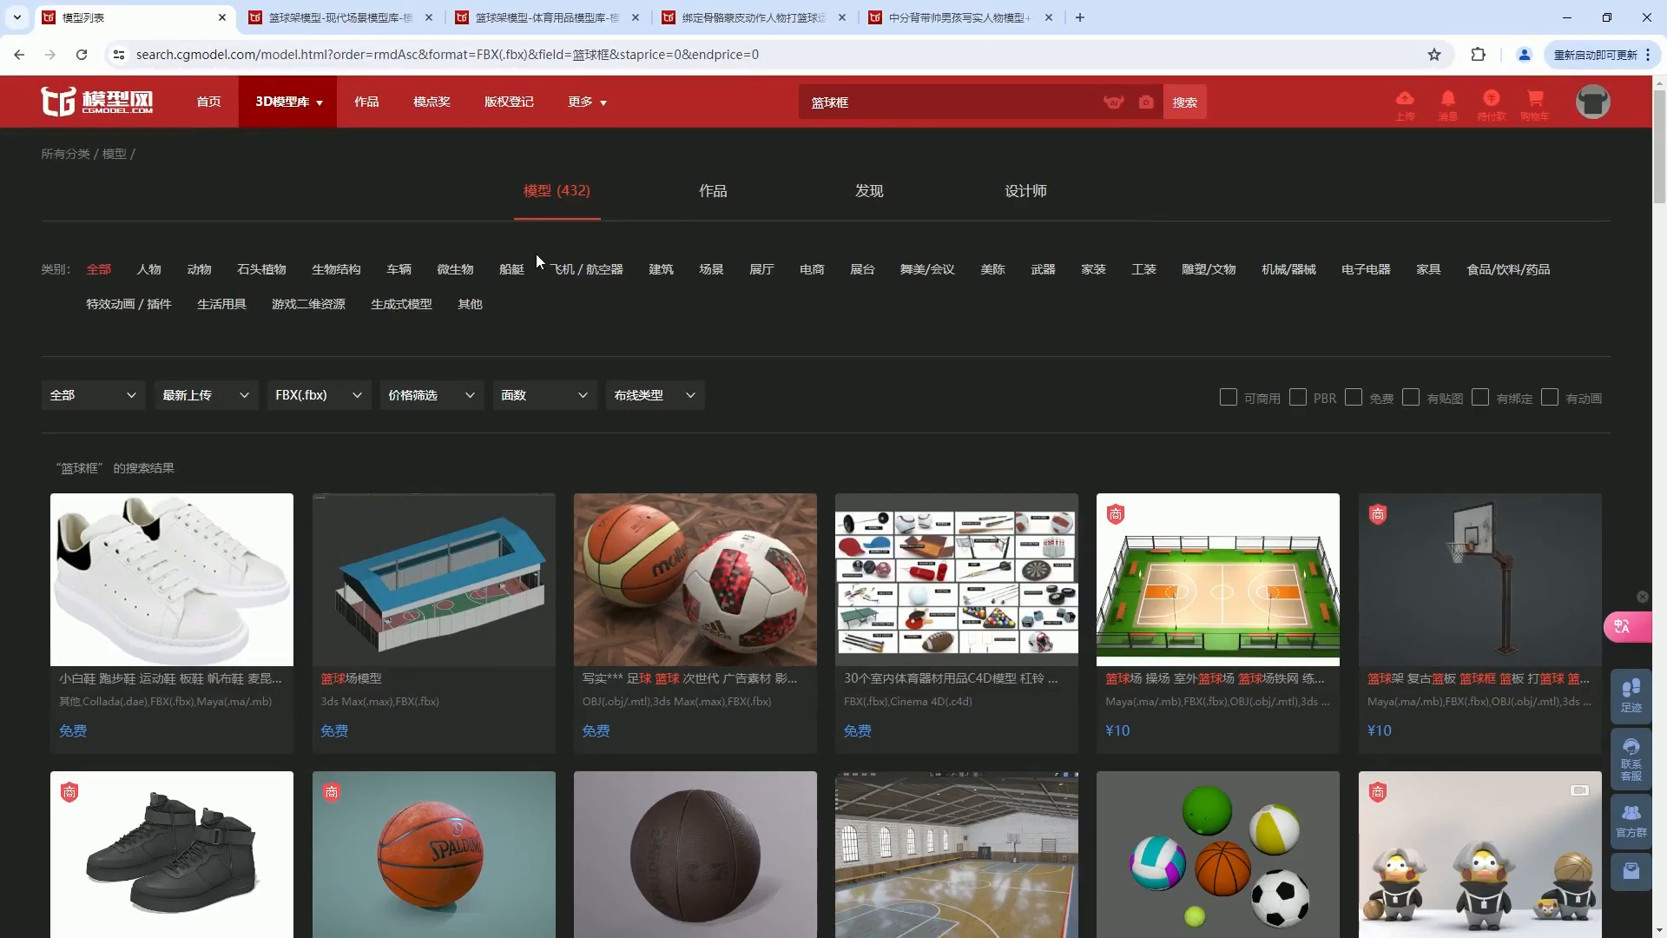
# Search the CG模型网 model library for 篮球框 and limit the results to the FBX(.fbx) format.
pyautogui.click(336, 394)
pyautogui.click(348, 492)
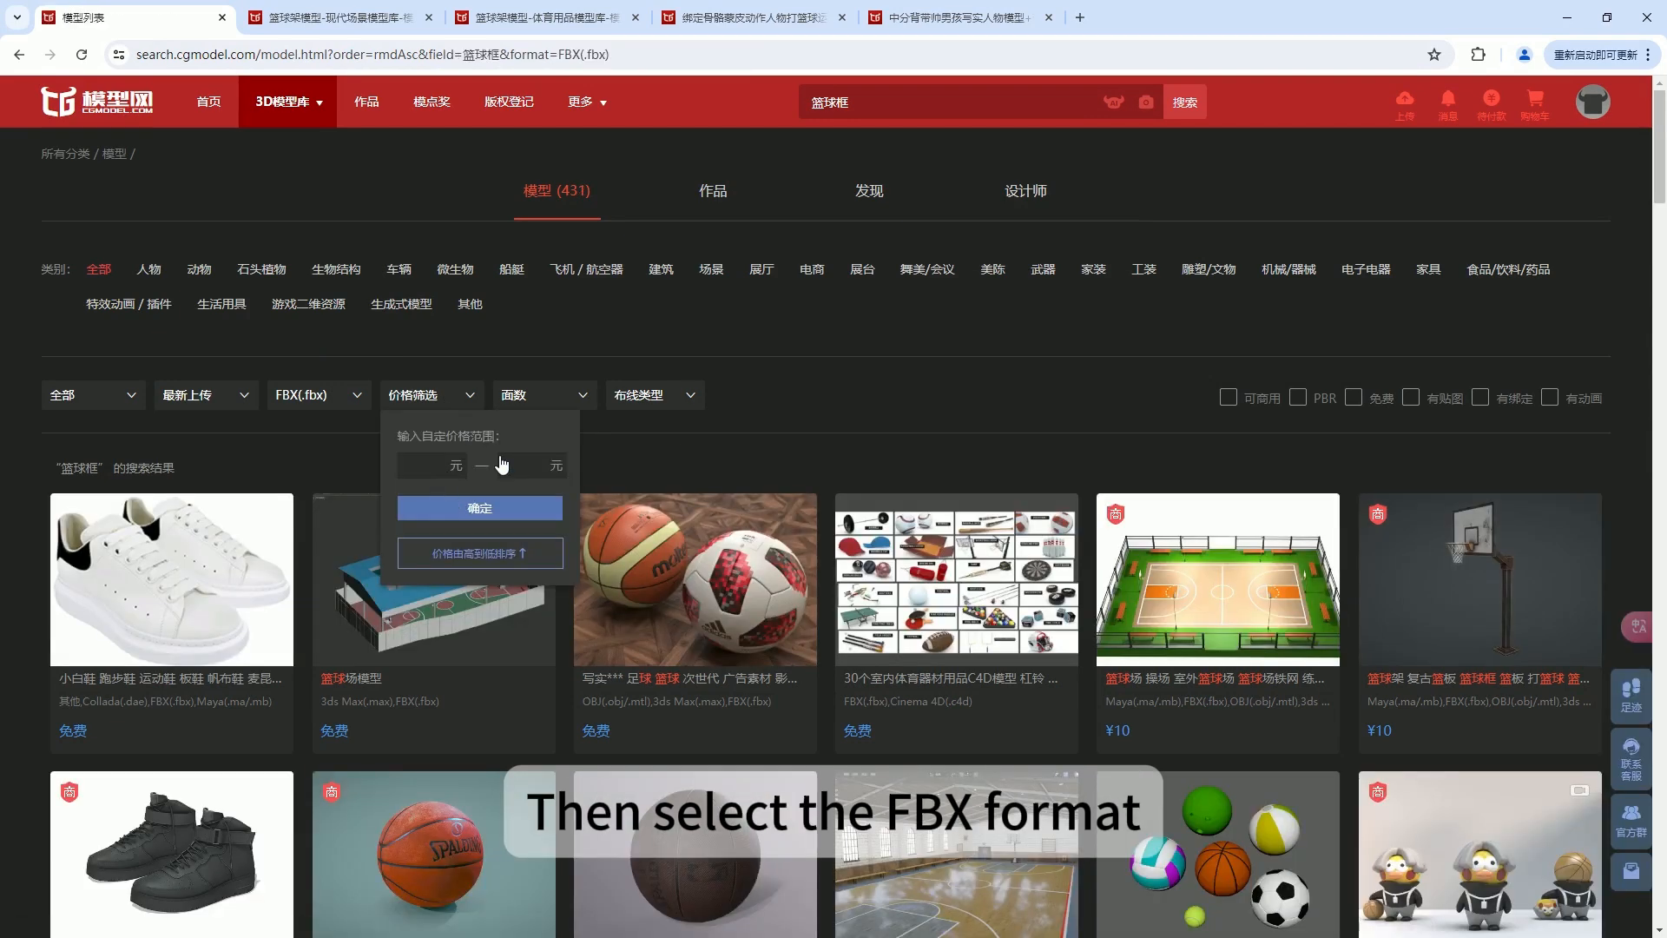
pyautogui.moveTo(549, 398)
pyautogui.click(1187, 101)
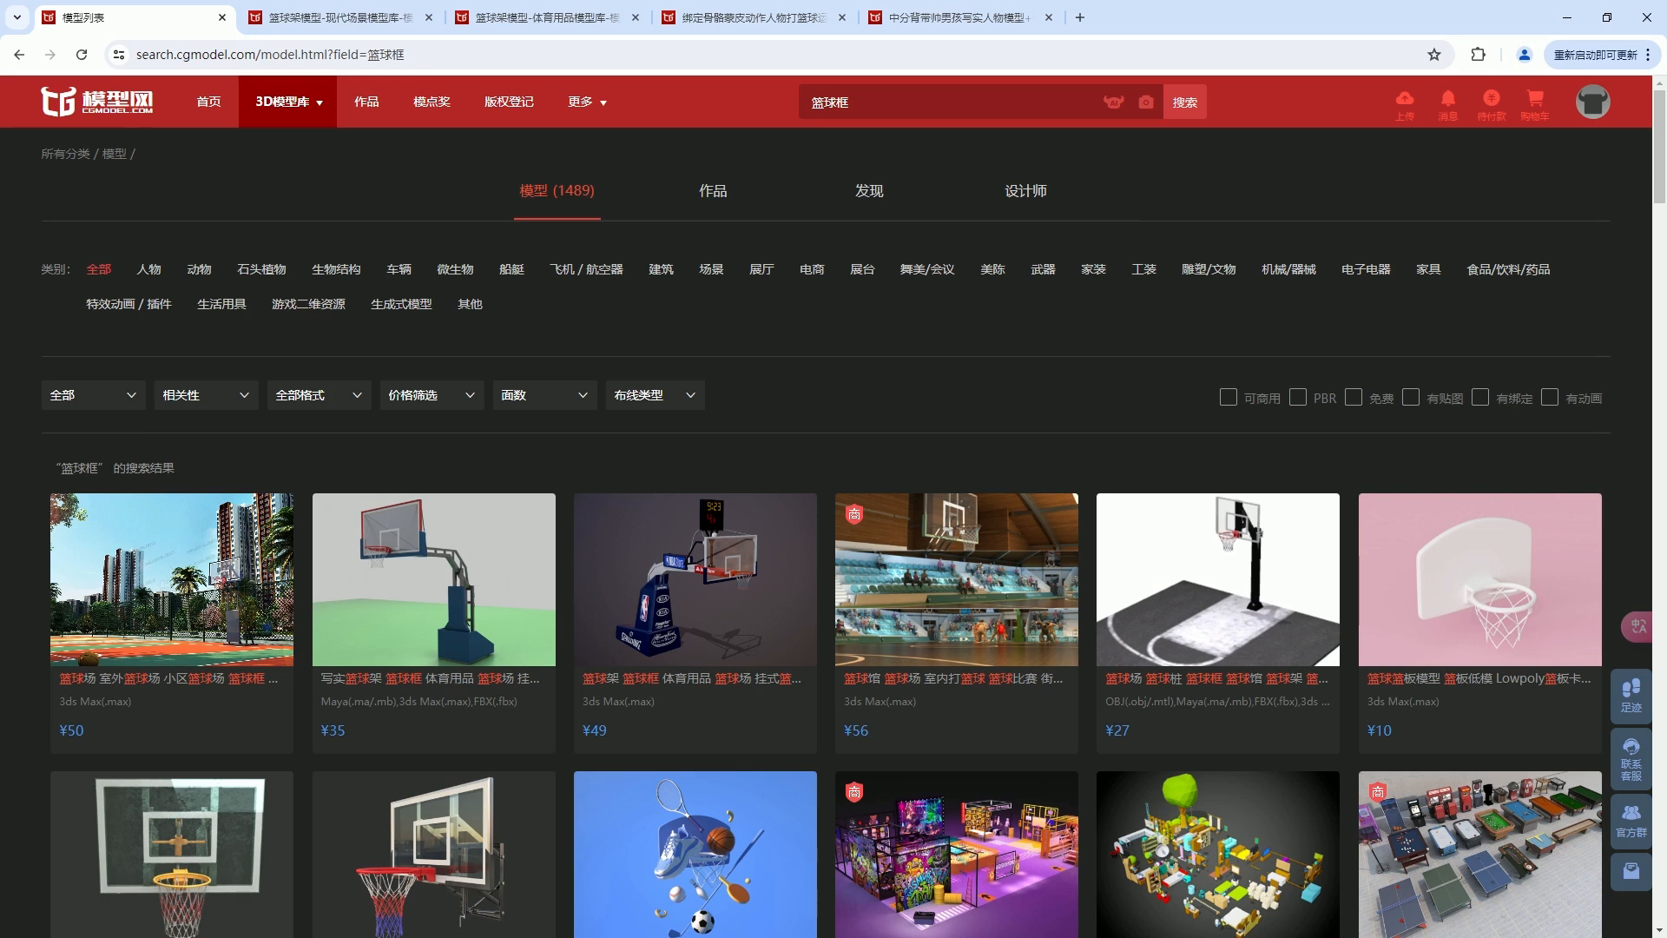
pyautogui.click(461, 402)
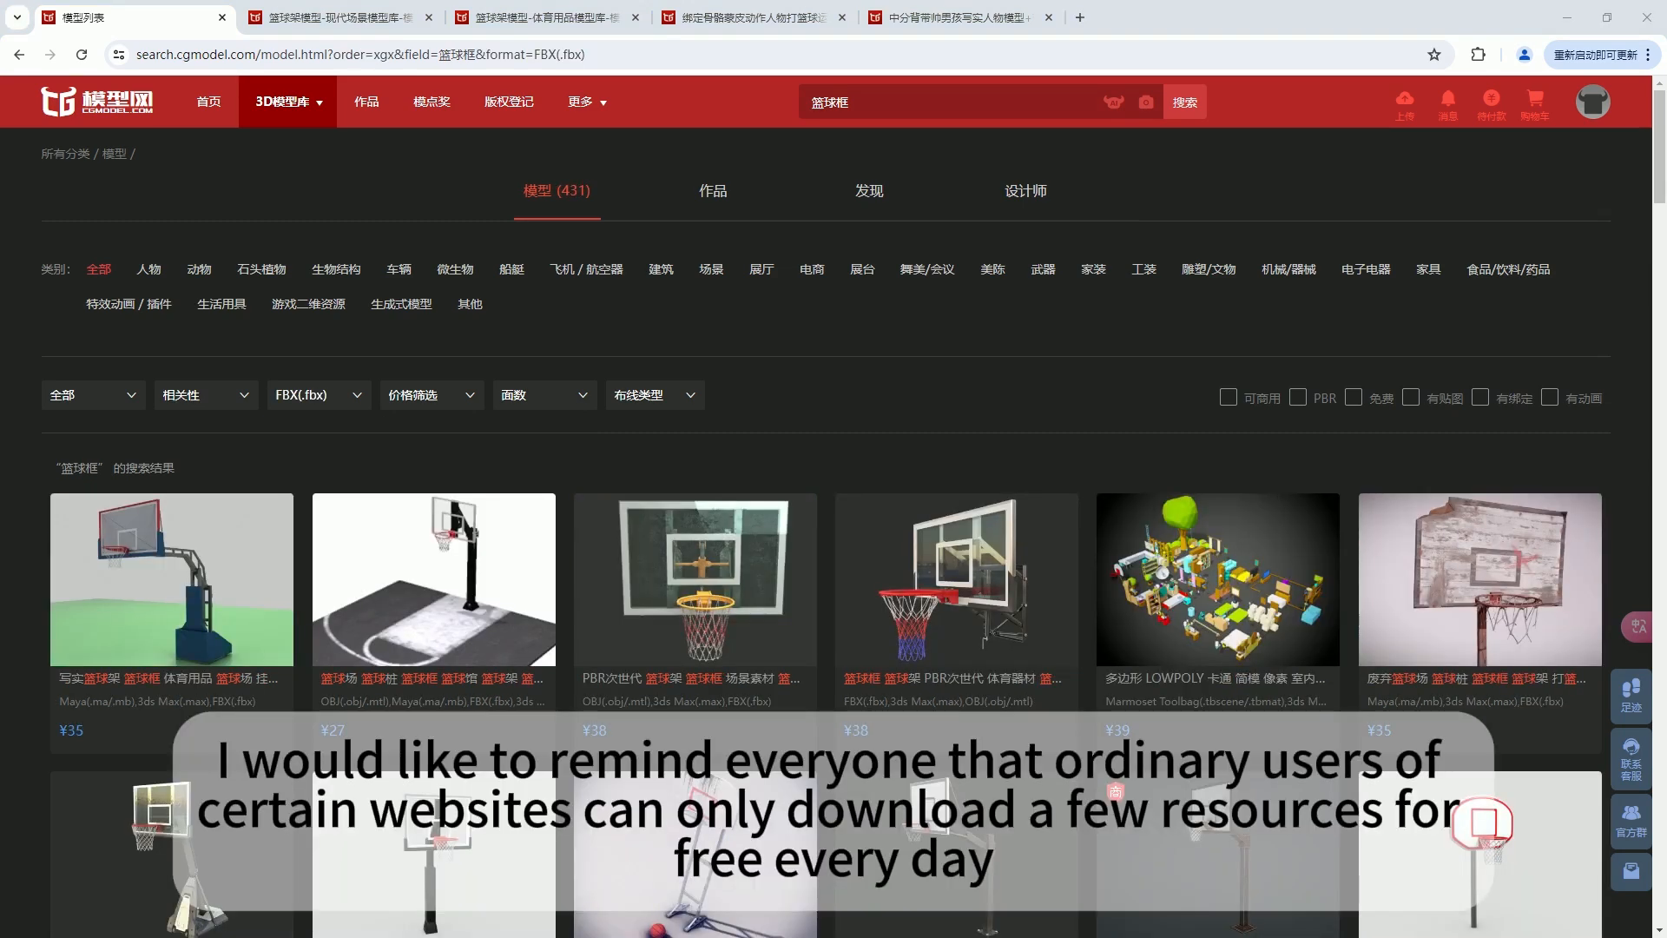
# Apply a price range of 0 to 0 yuan to the models and sort them by price from low to high.
pyautogui.moveTo(443, 395)
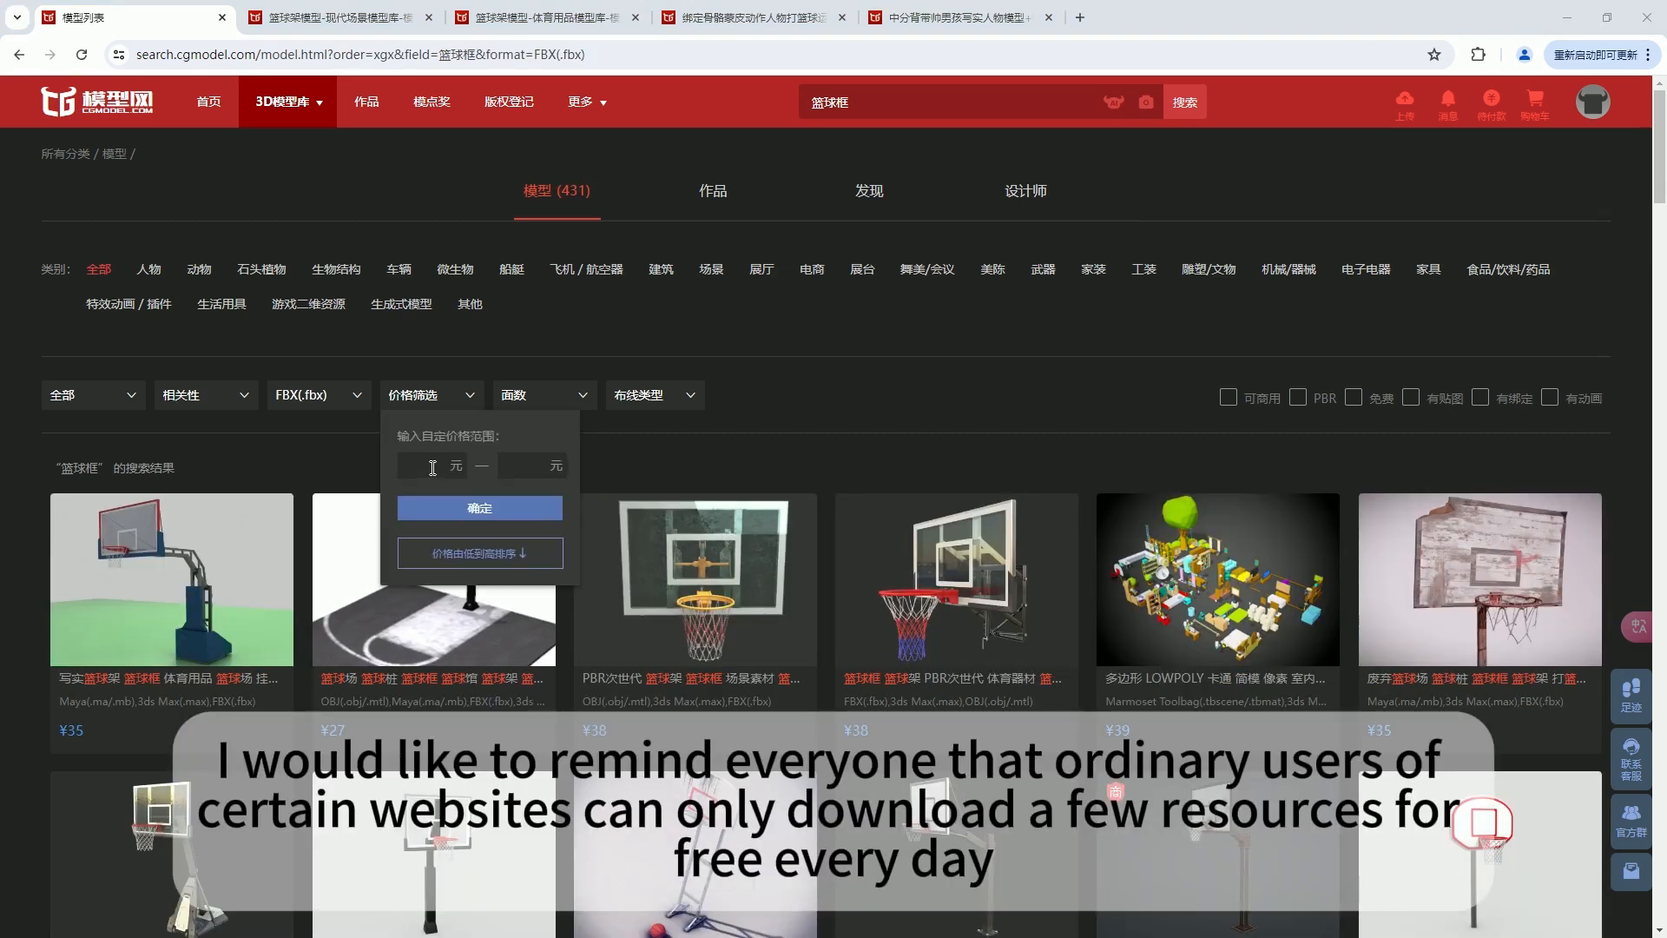
pyautogui.click(432, 468)
pyautogui.write('0')
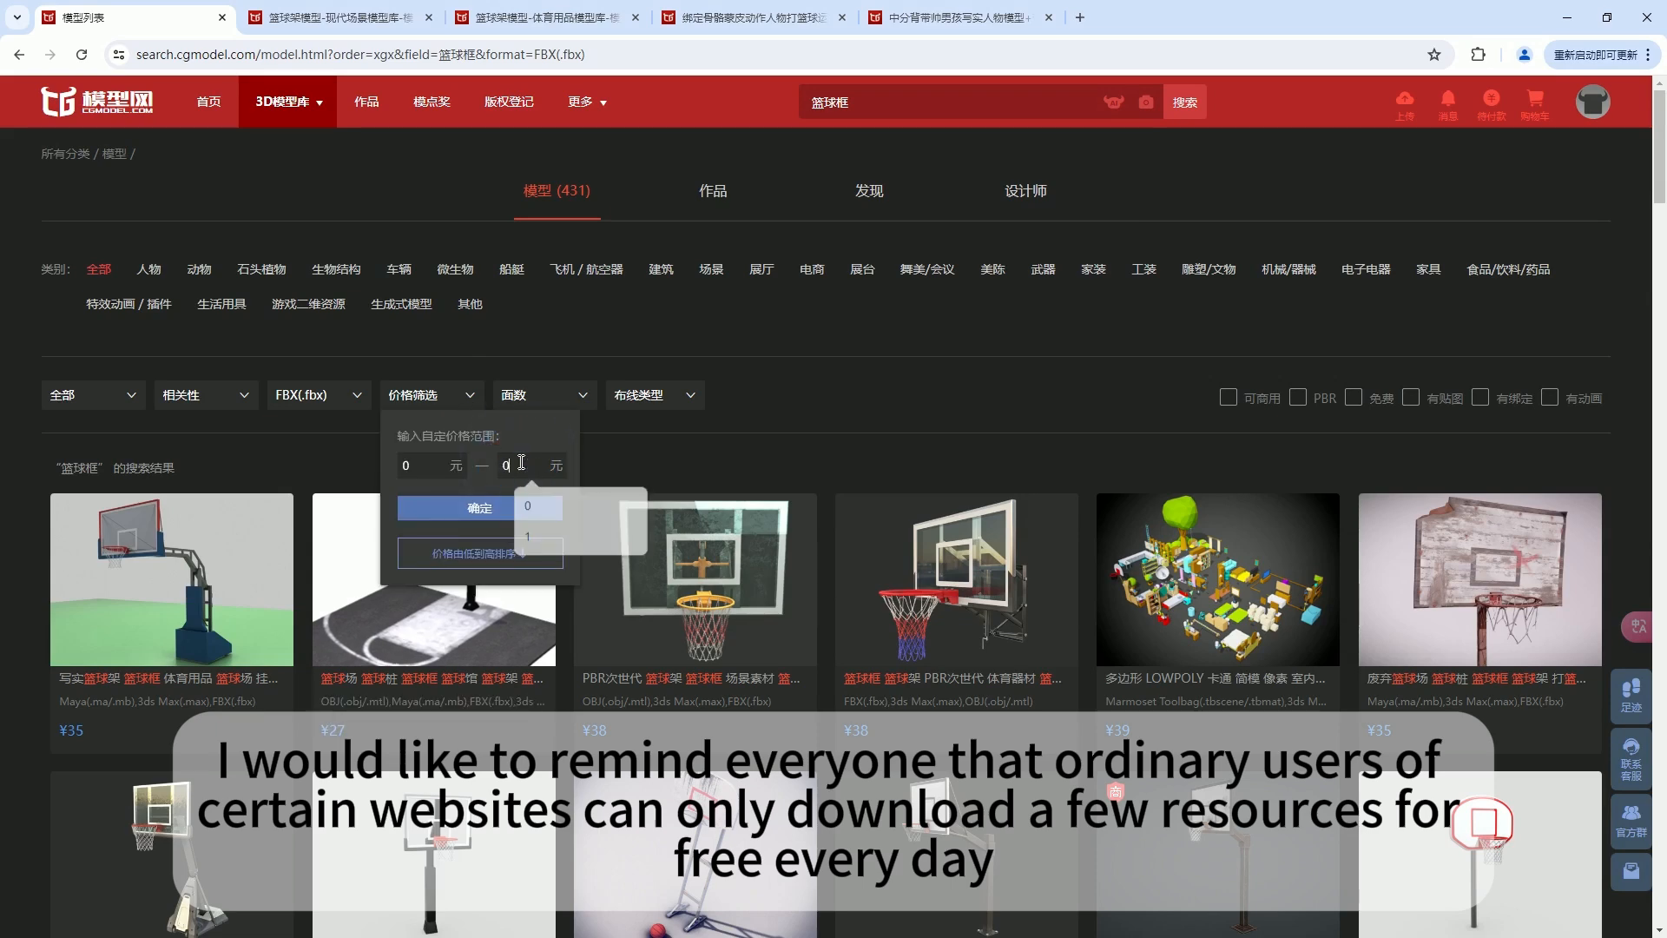
pyautogui.click(498, 512)
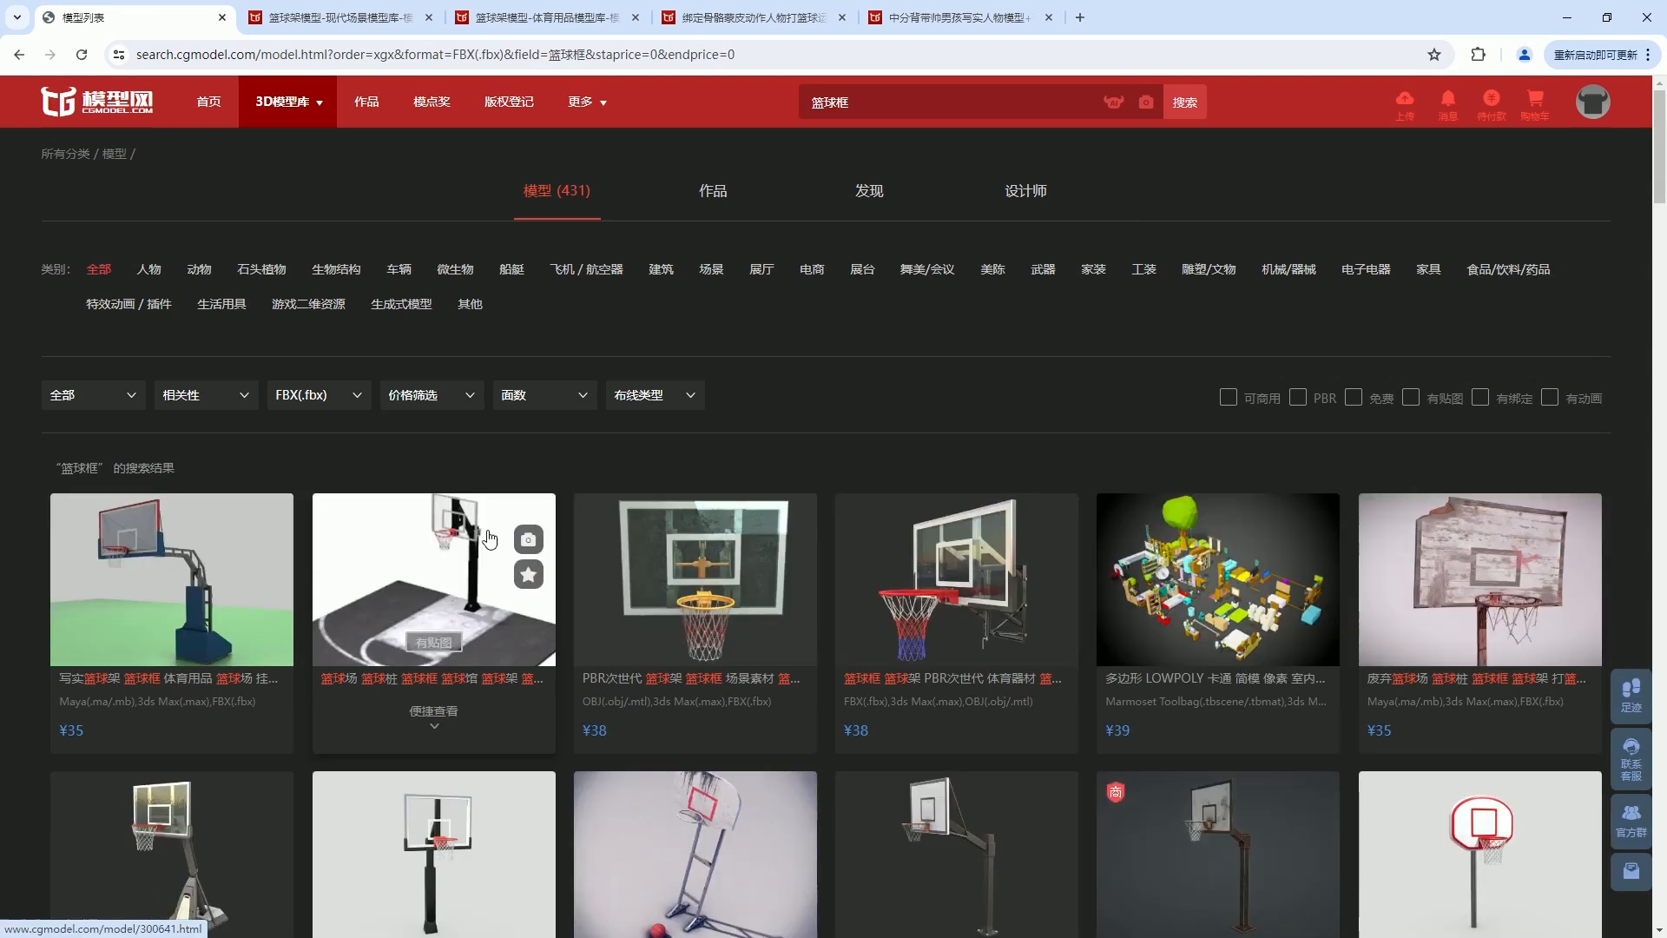
pyautogui.moveTo(470, 408)
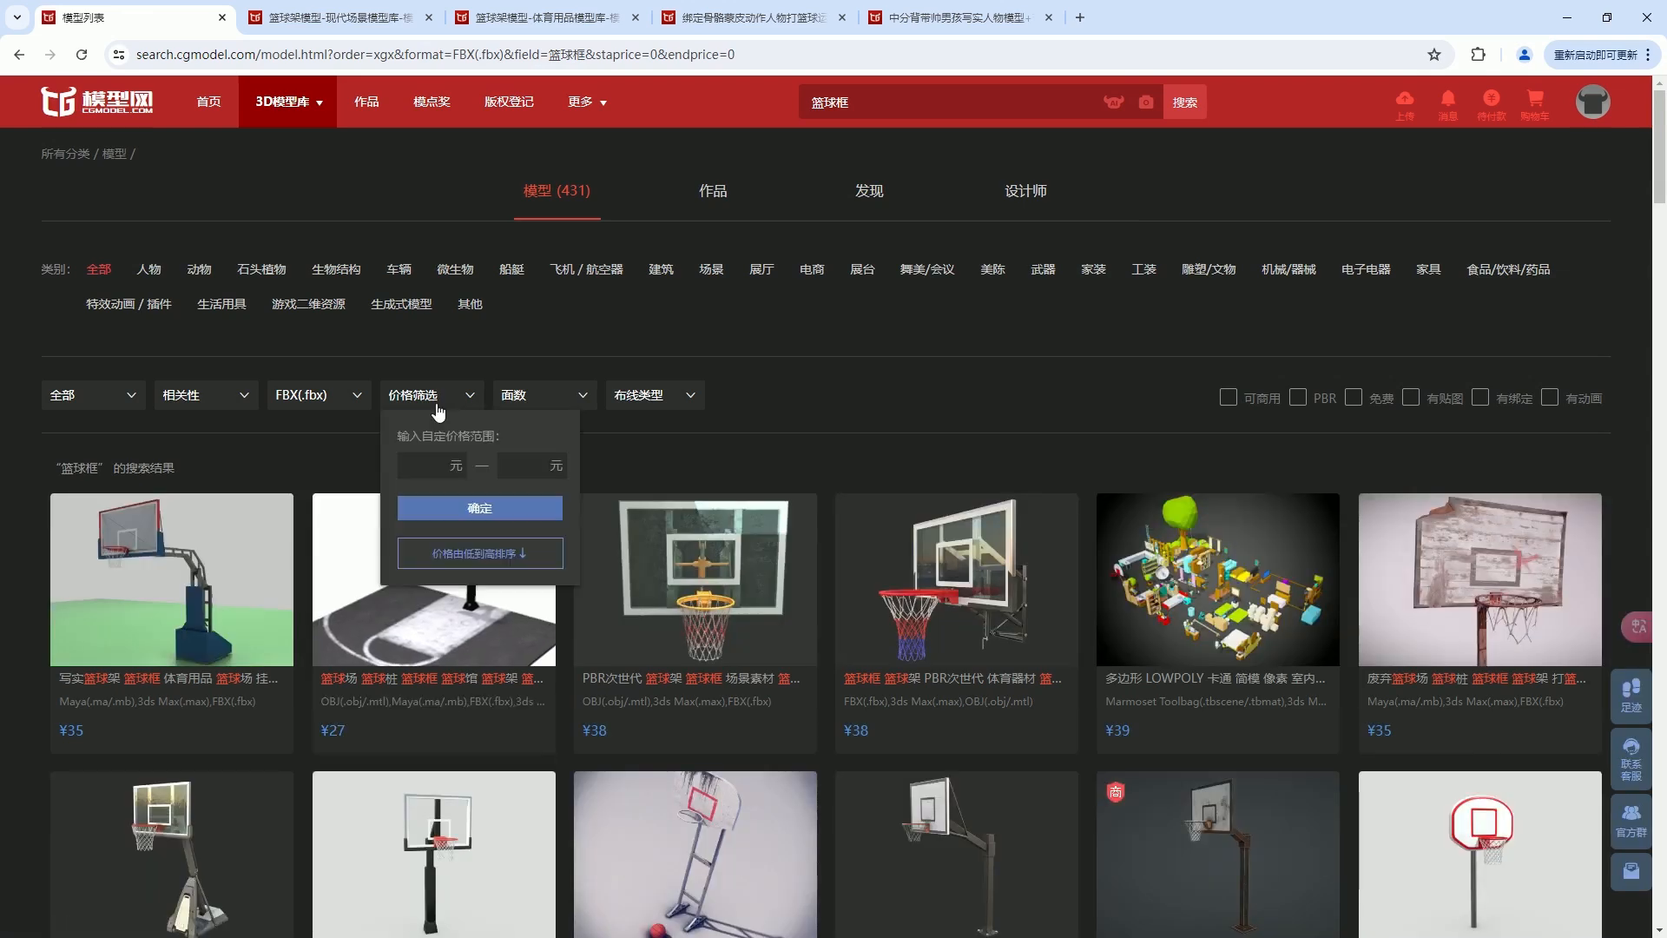
pyautogui.click(489, 554)
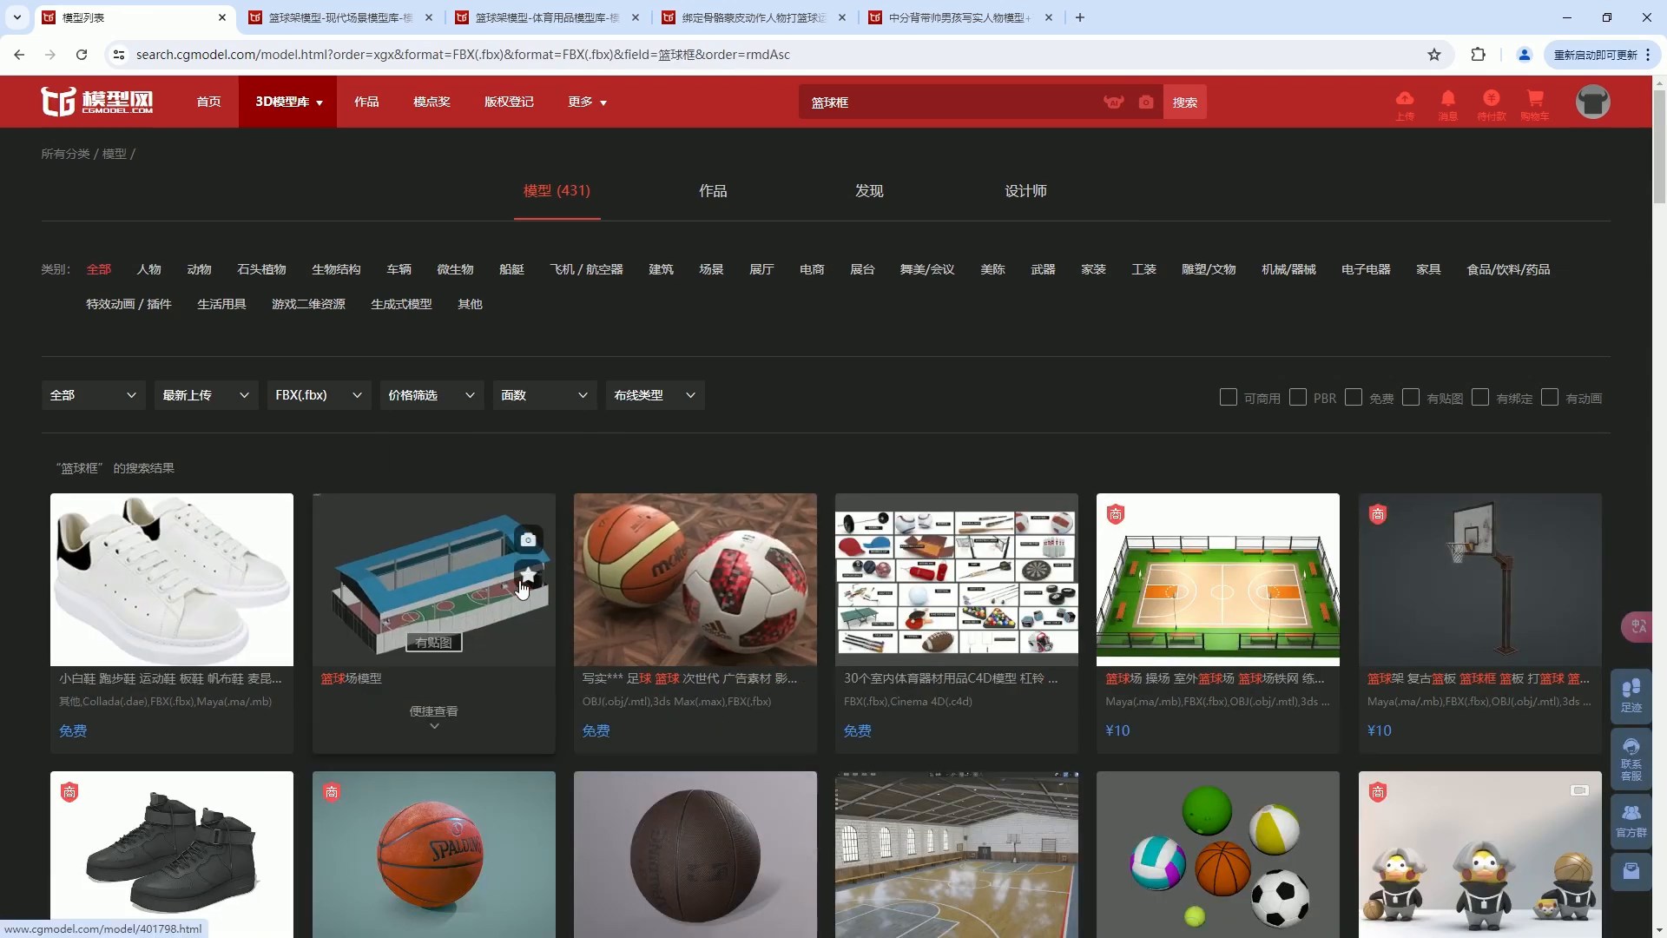
# Open the outdoor basketball court result separately, preview the saved hoop and player model pages, and close the login page.
pyautogui.middleClick(1254, 615)
pyautogui.click(519, 19)
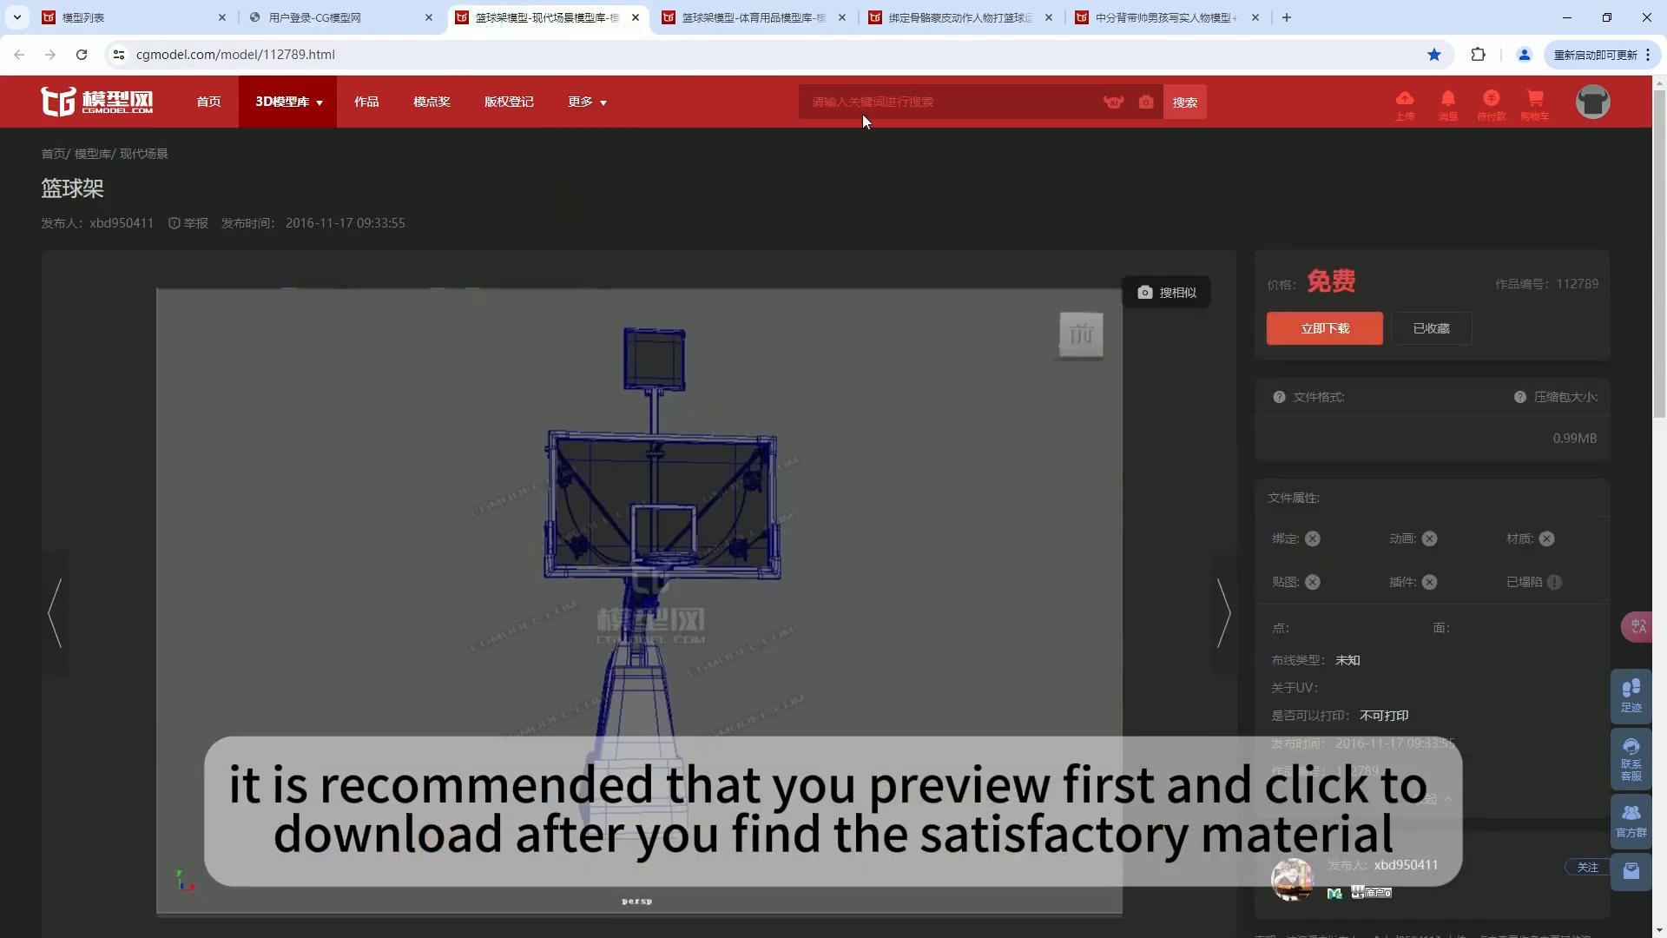
pyautogui.click(755, 17)
pyautogui.click(971, 18)
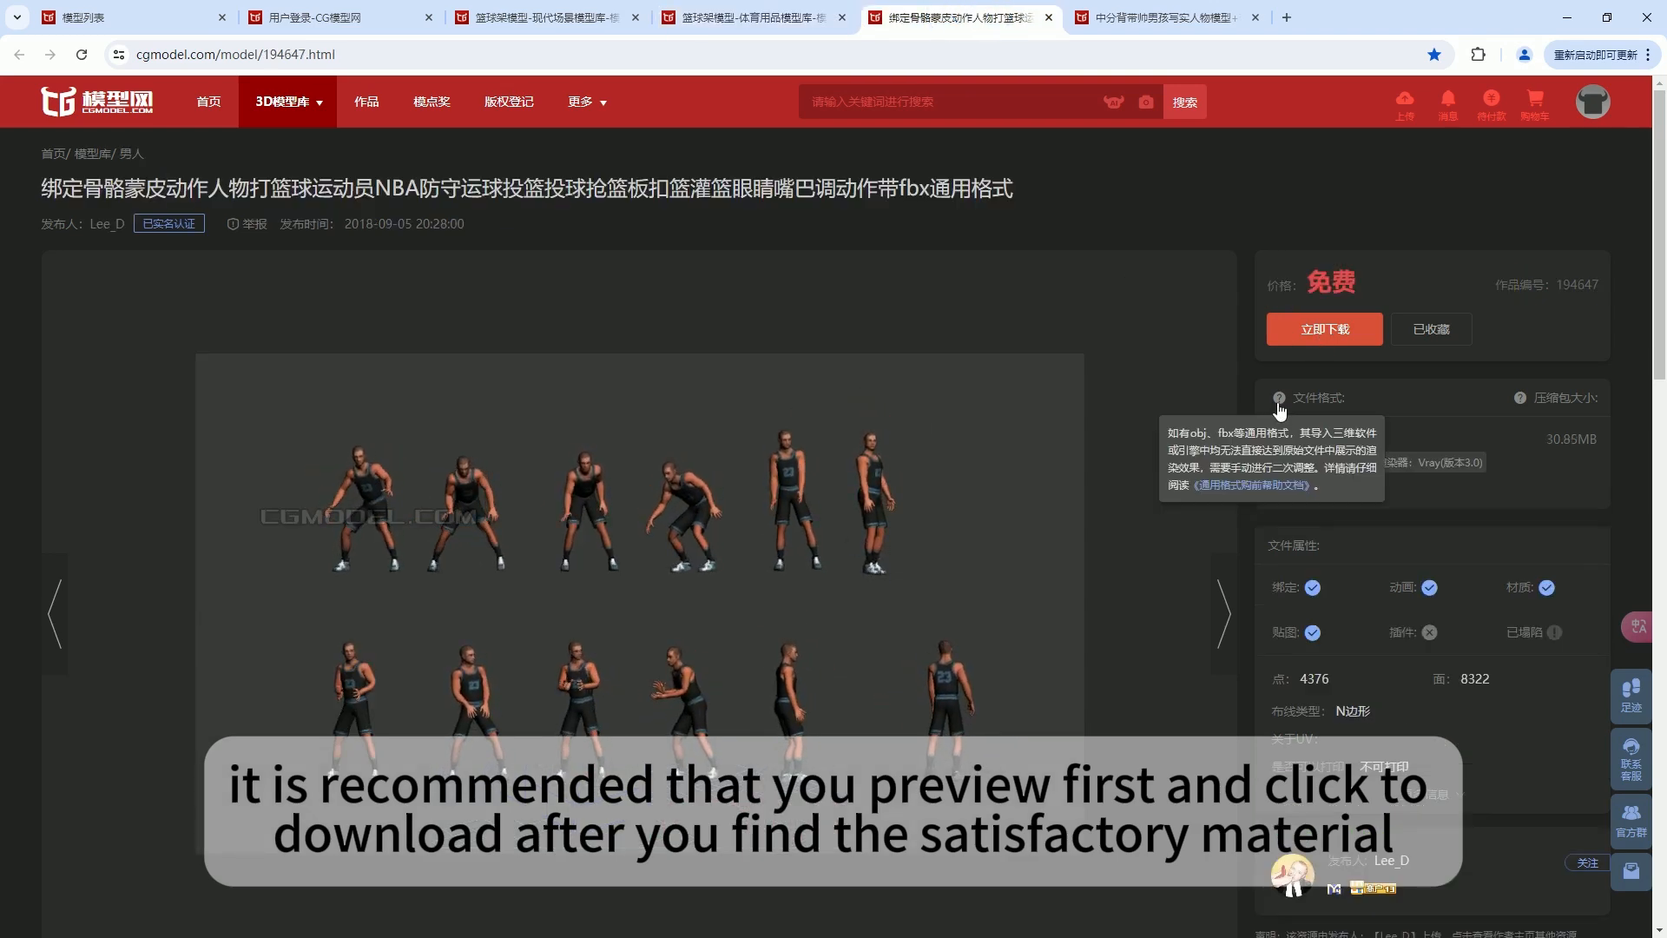
pyautogui.click(1118, 19)
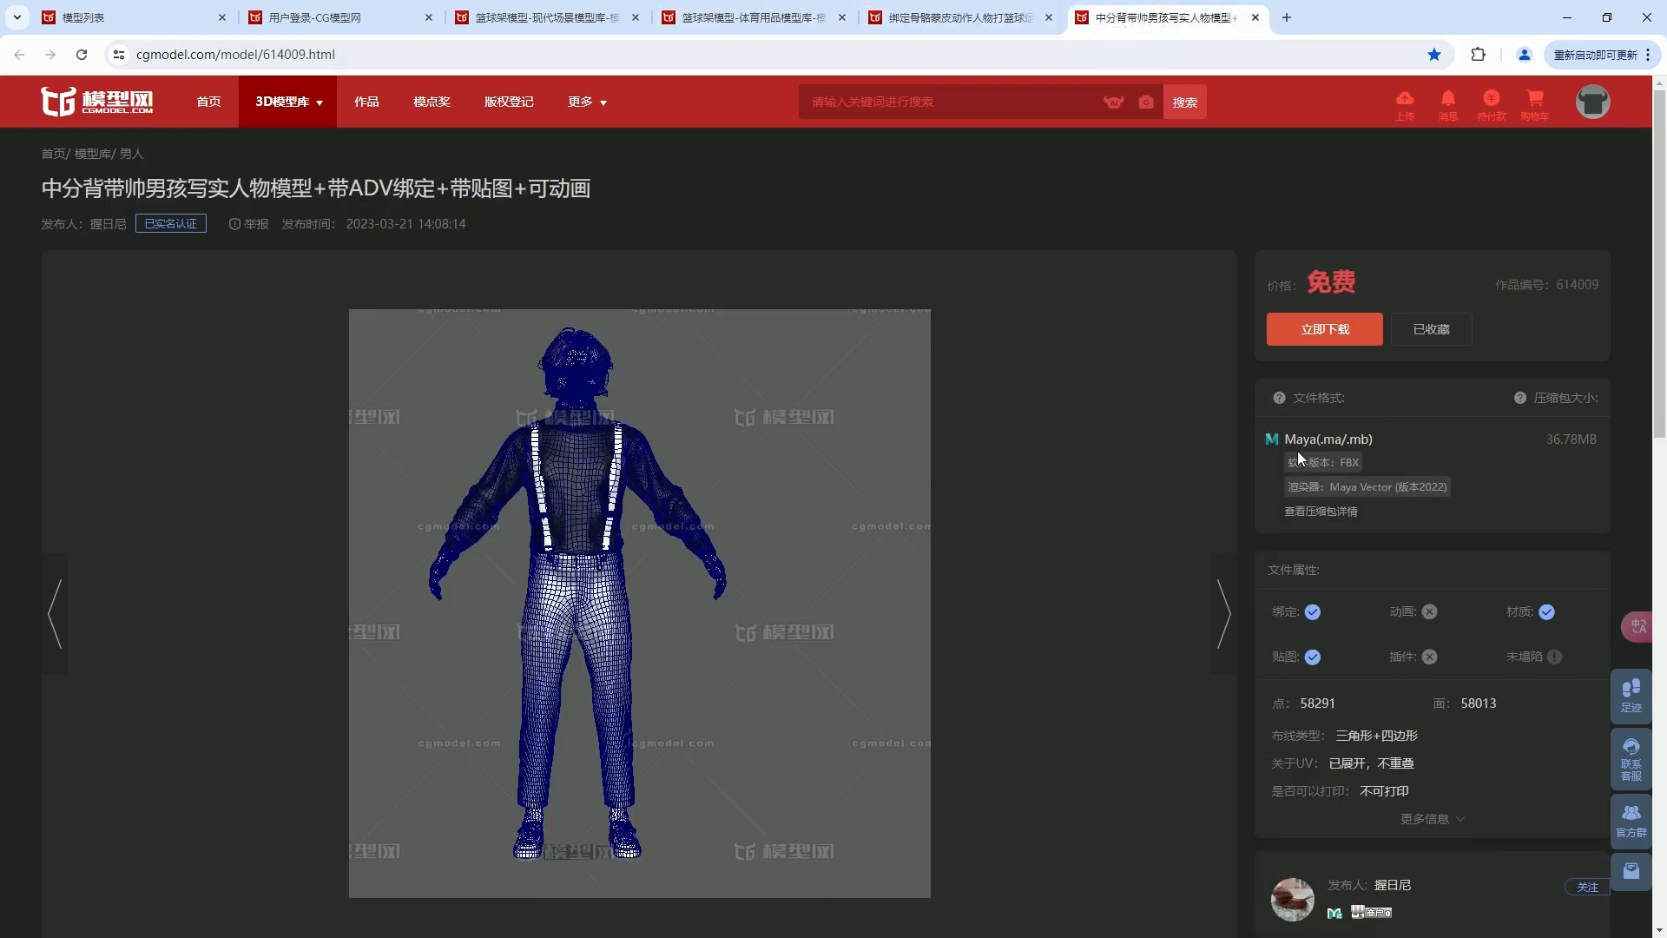
pyautogui.click(924, 18)
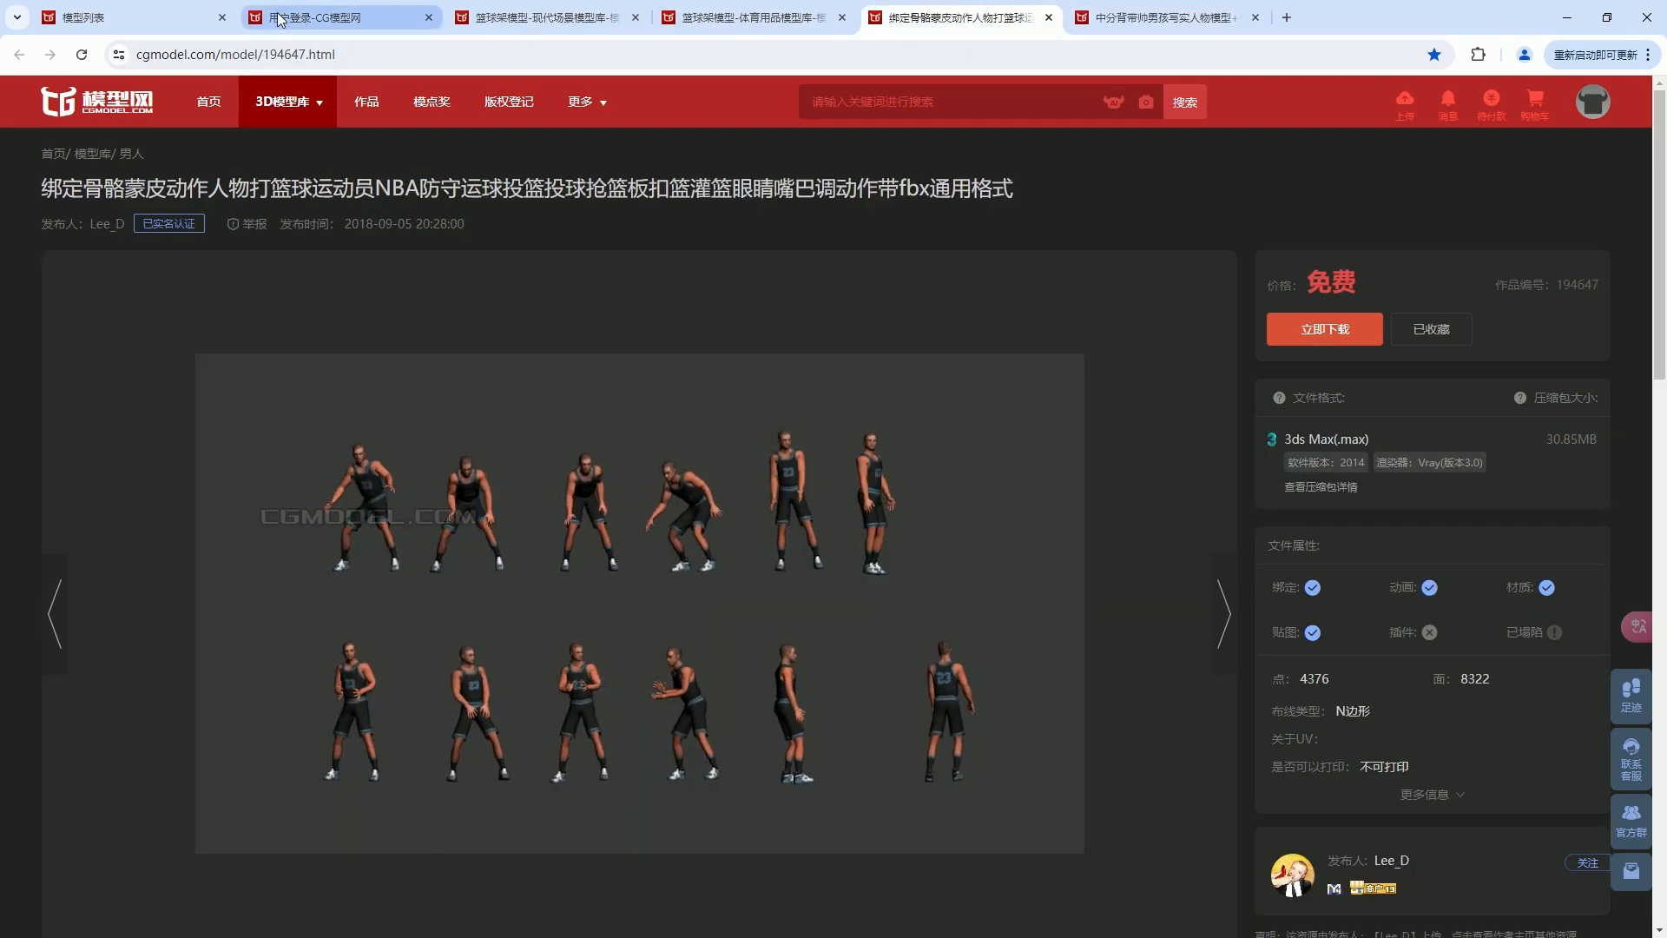
pyautogui.click(313, 17)
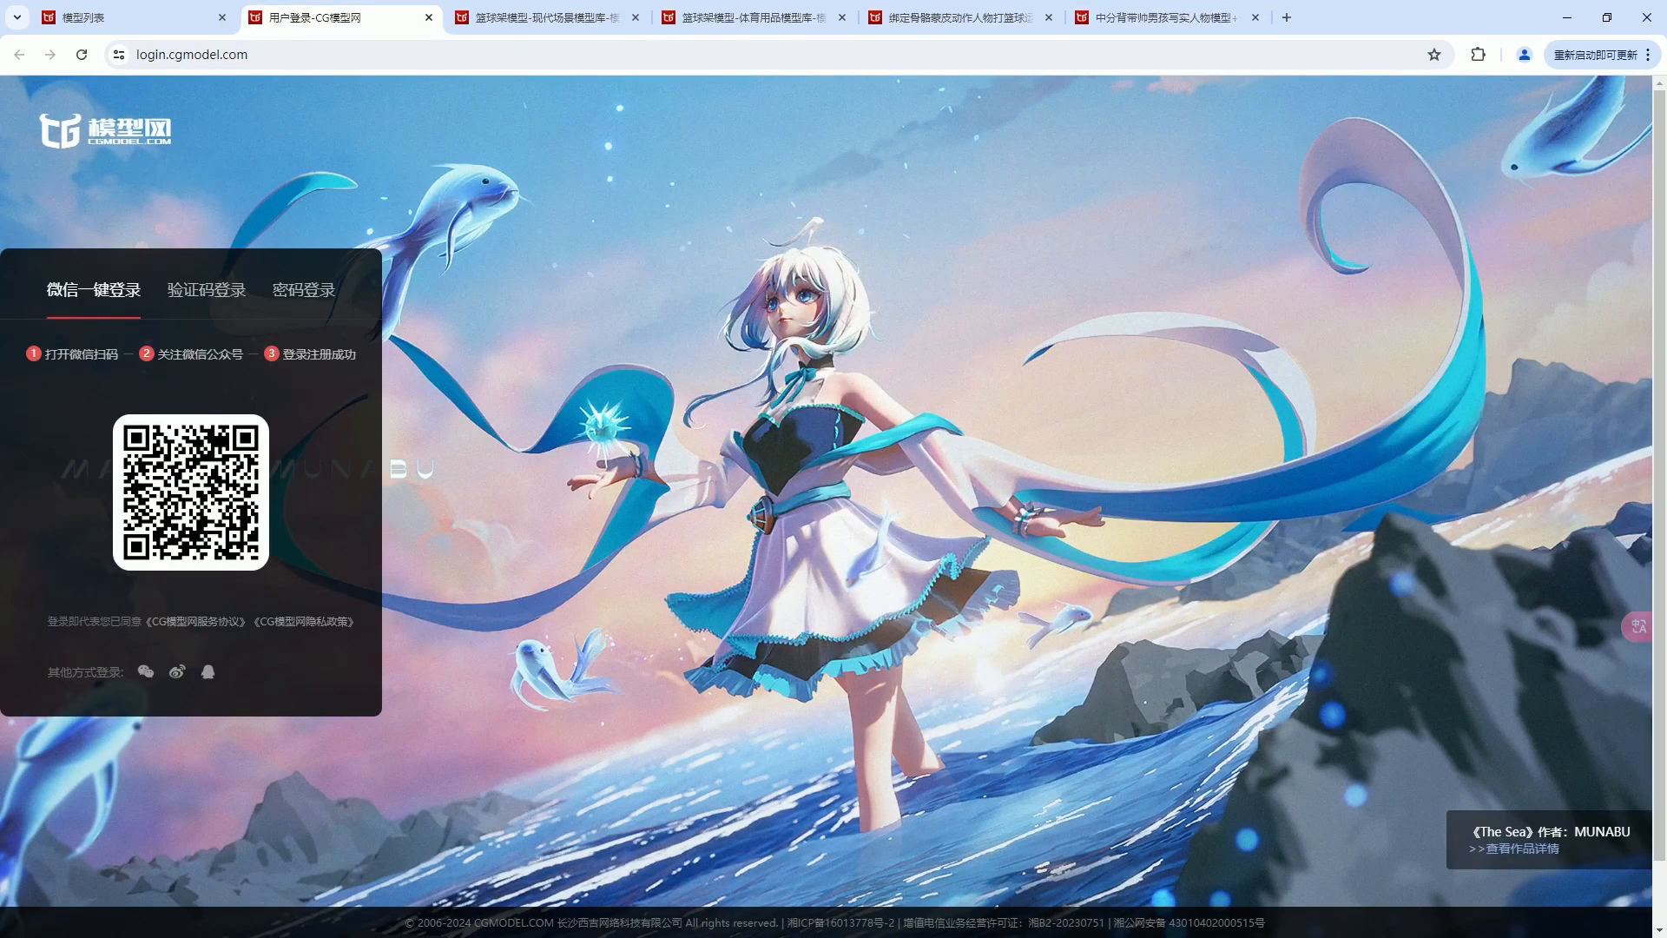
pyautogui.click(429, 17)
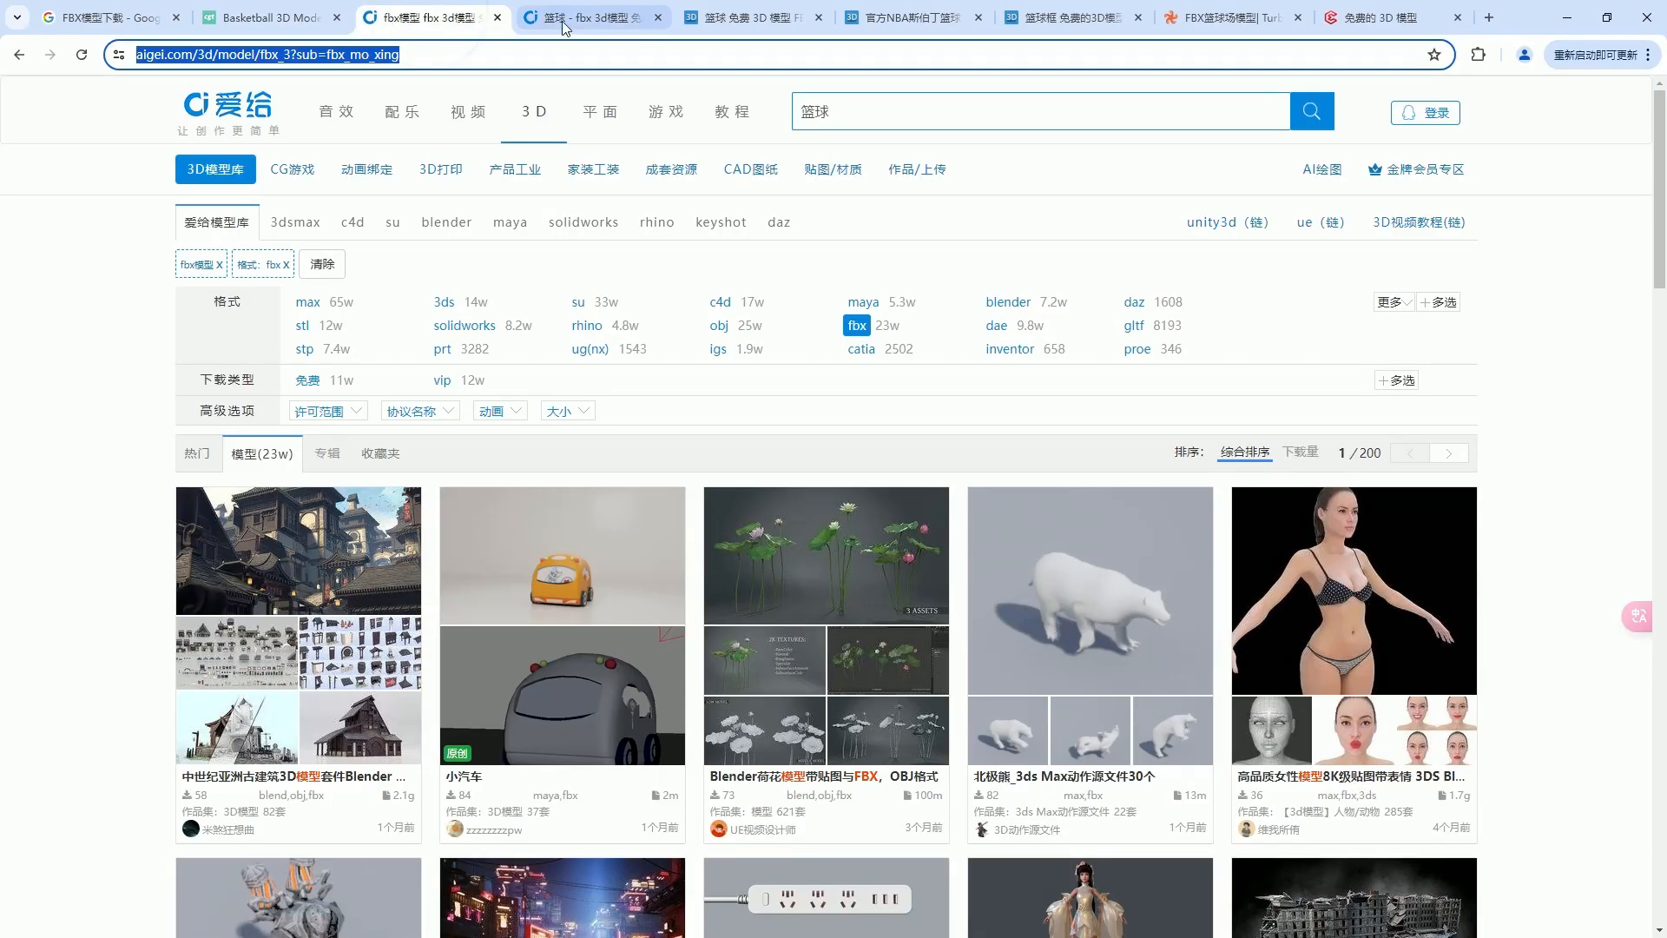
# Review the basketball and hoop models on Free3D again, along with the TurboSquid court results and 3DExport's free models.
pyautogui.click(561, 21)
pyautogui.click(755, 17)
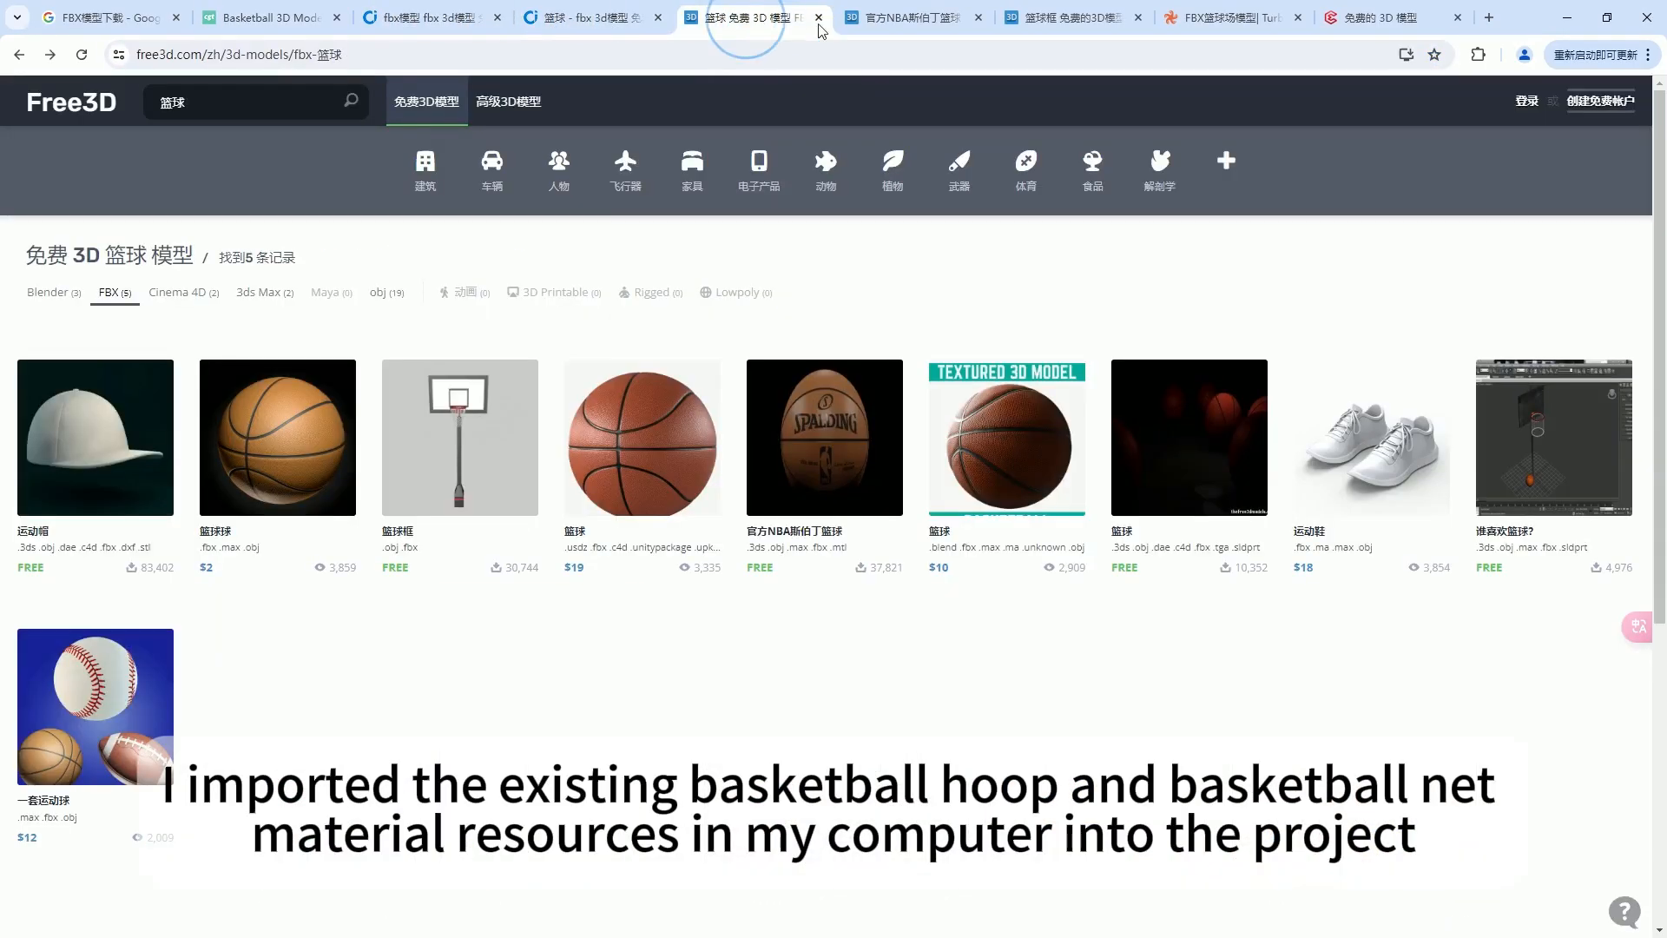
pyautogui.click(911, 19)
pyautogui.click(1079, 19)
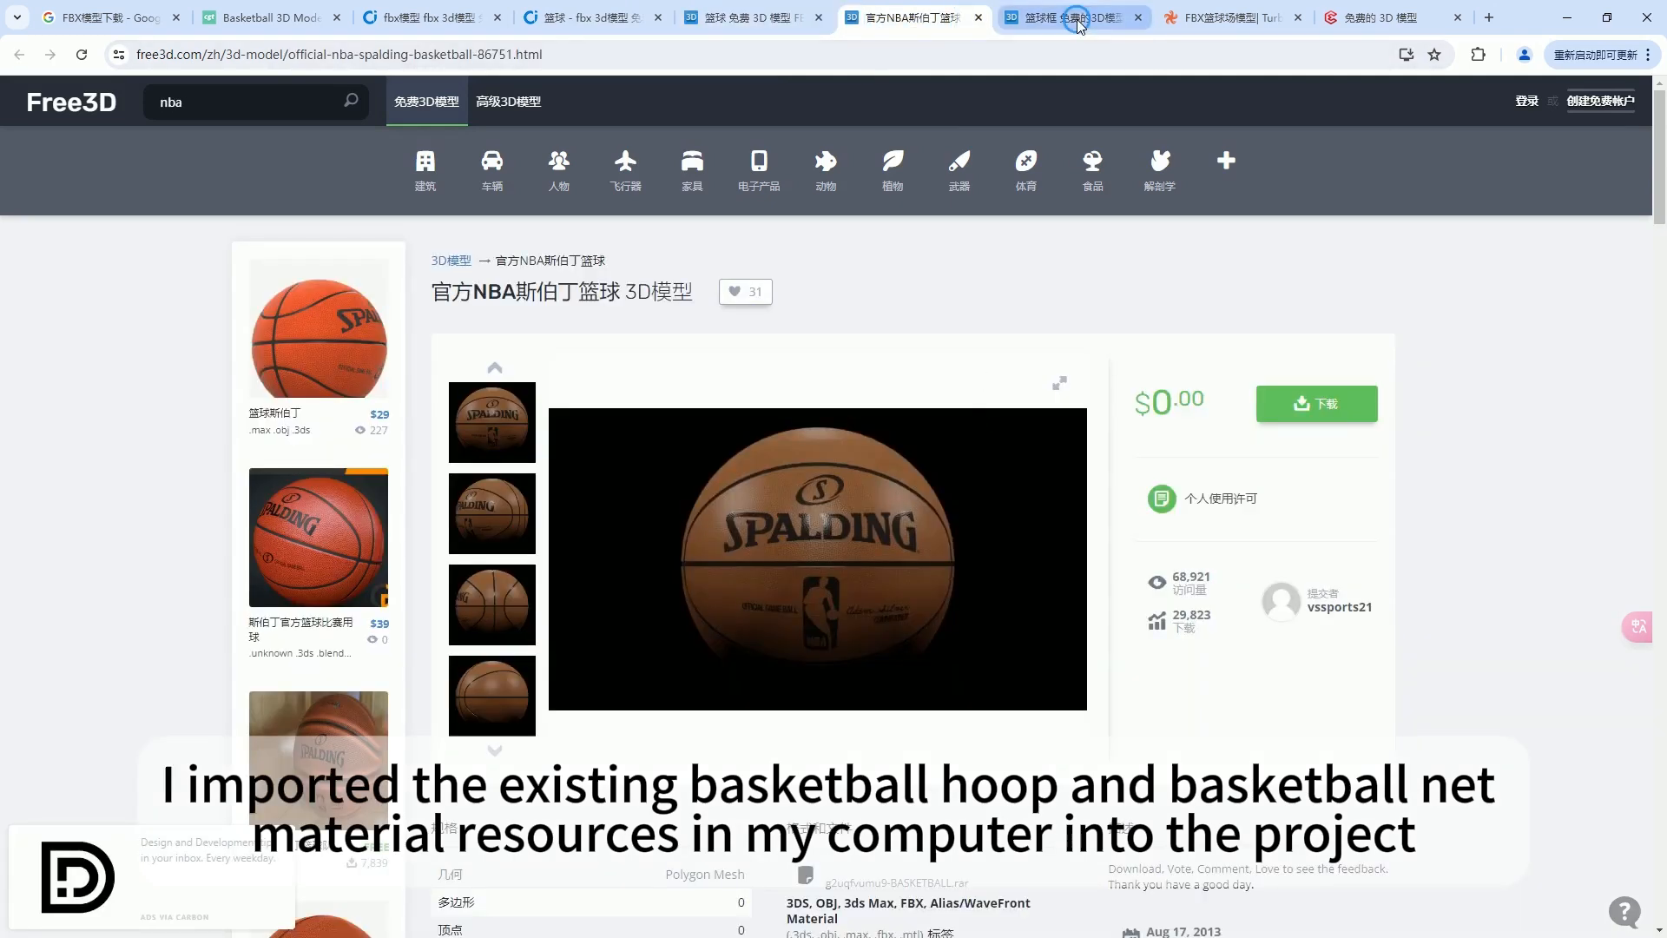
pyautogui.click(1233, 17)
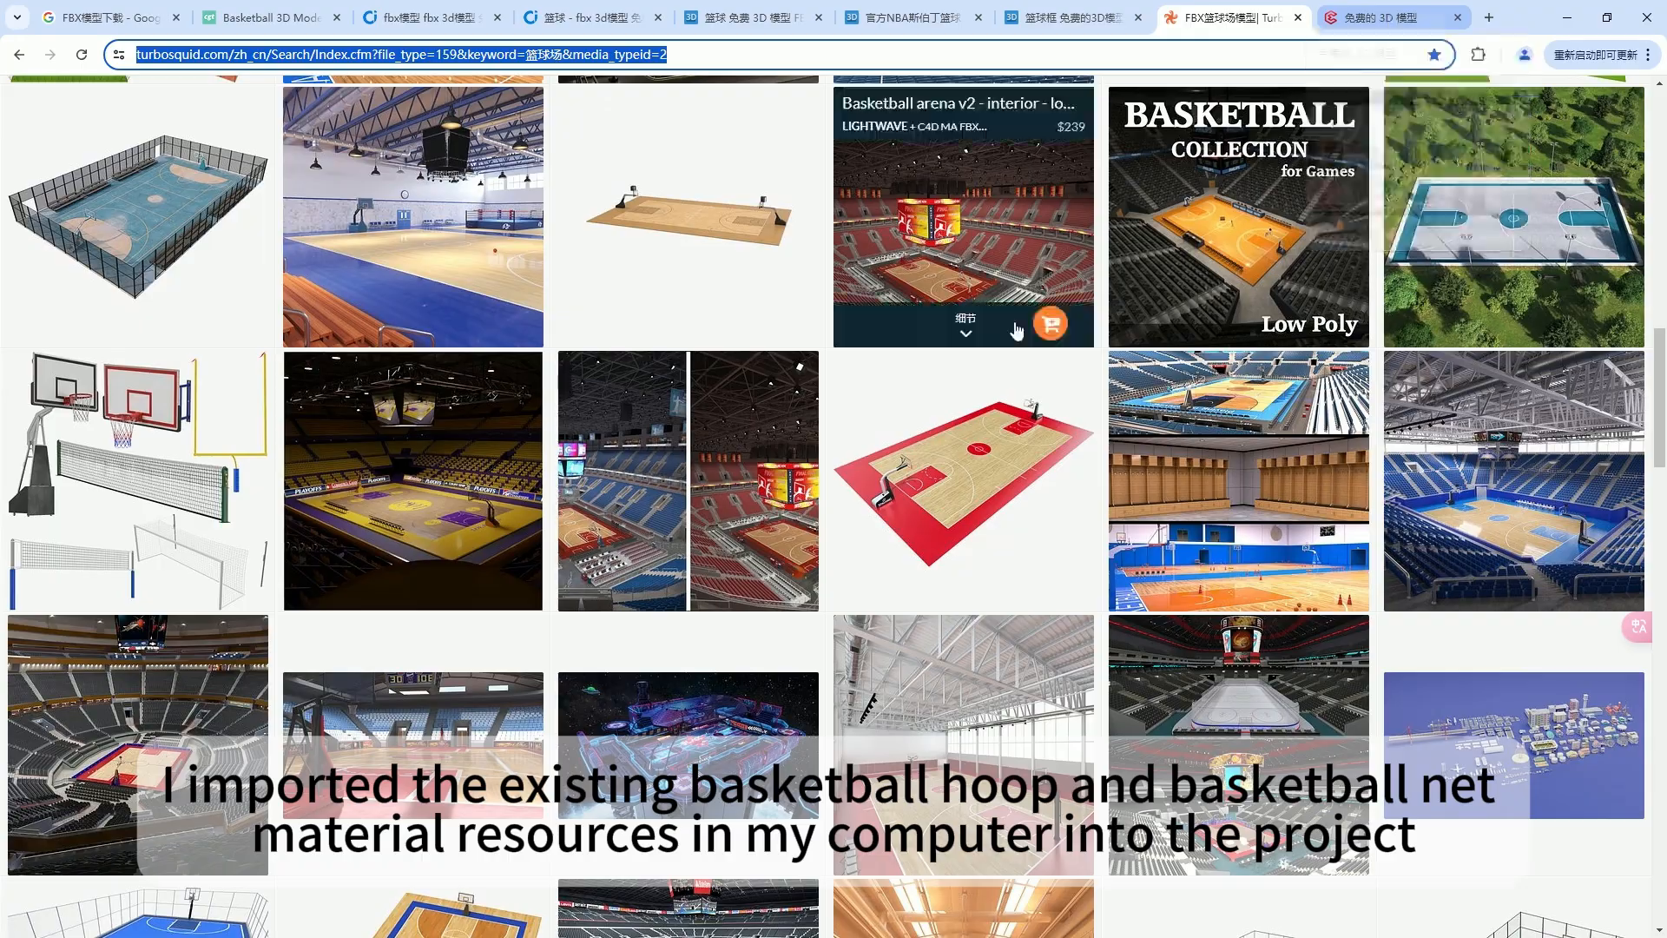
pyautogui.click(1352, 23)
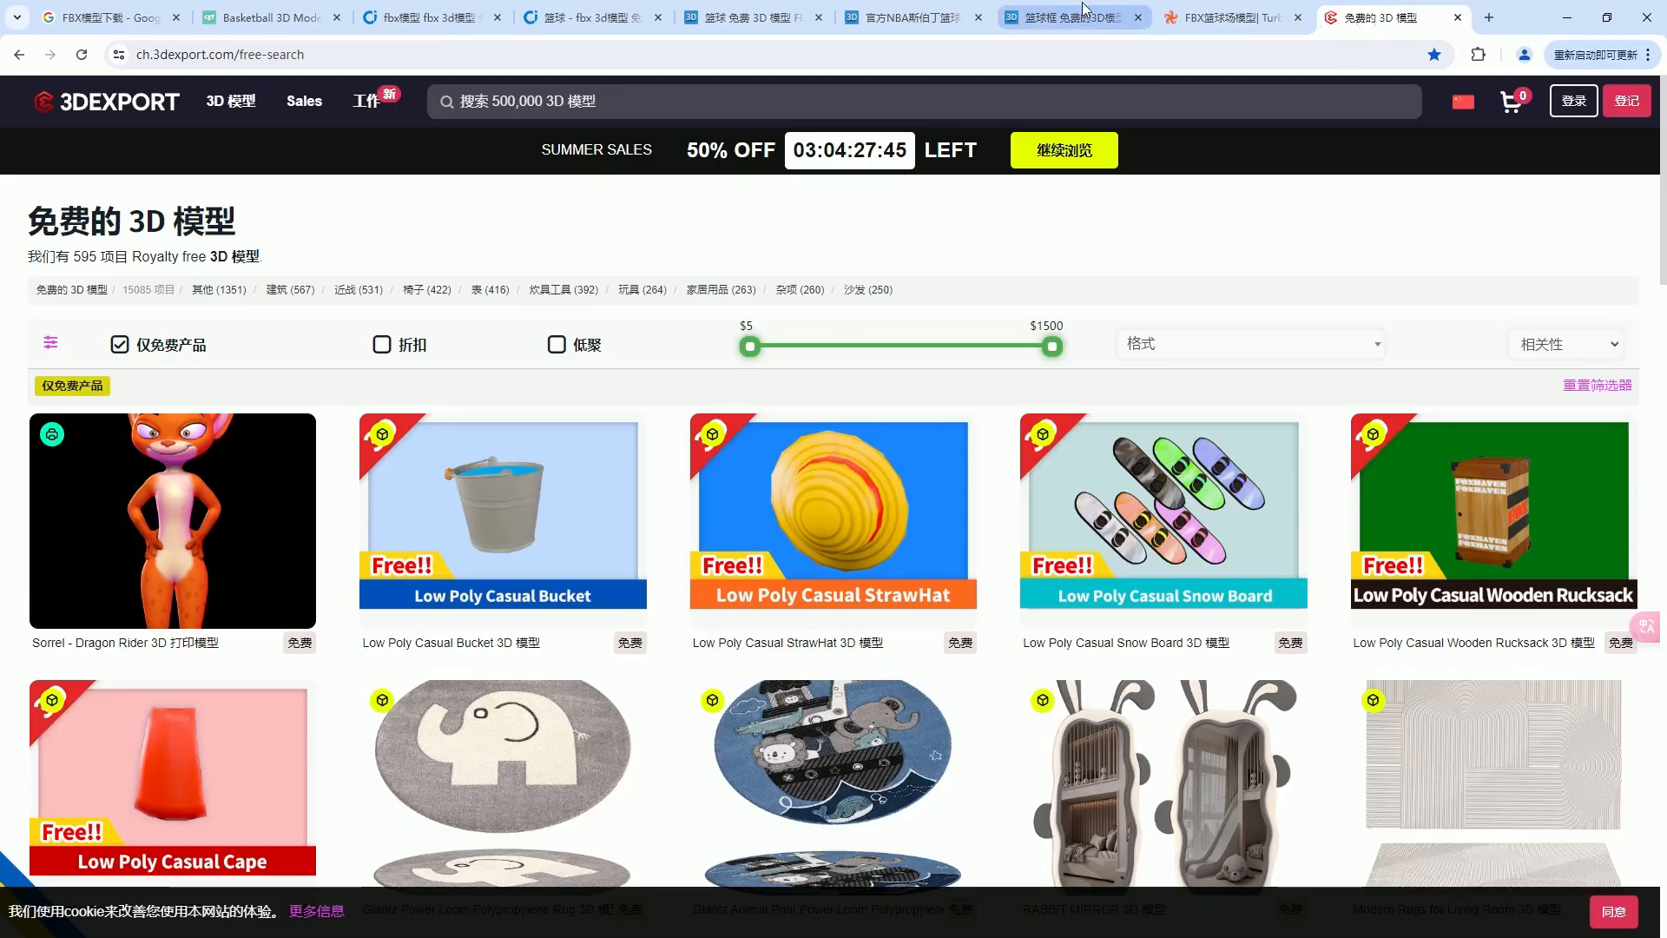
pyautogui.click(1080, 20)
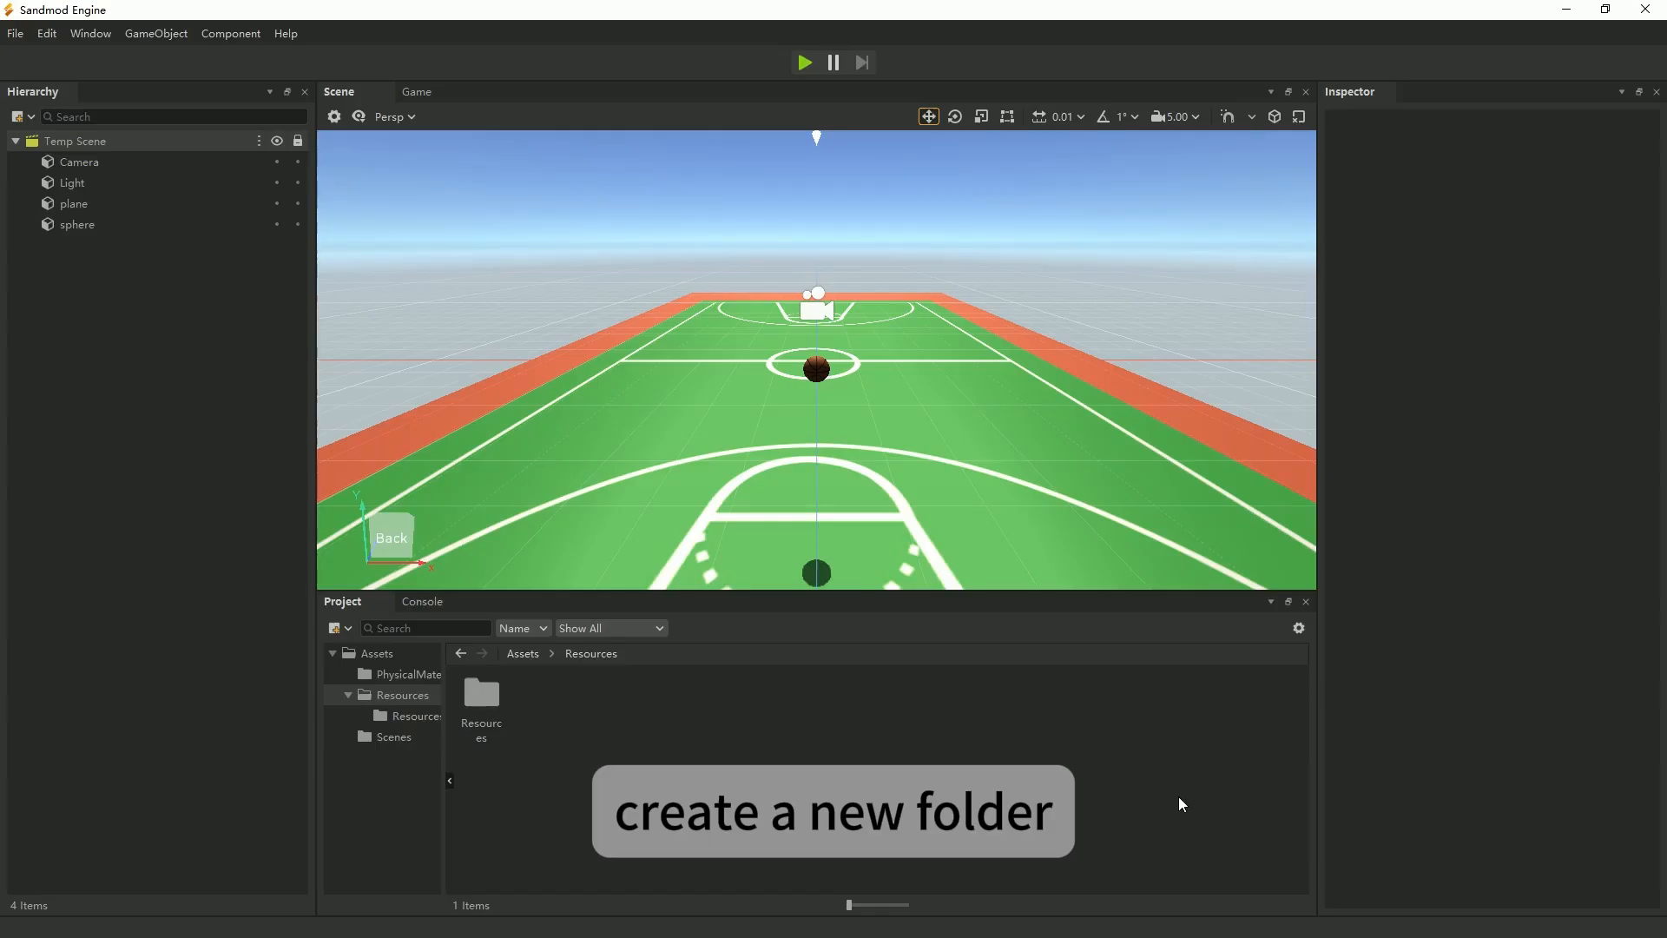
# In Sandmod Engine, create a folder named Model inside Assets > Resources.
pyautogui.rightClick(652, 755)
pyautogui.moveTo(781, 425)
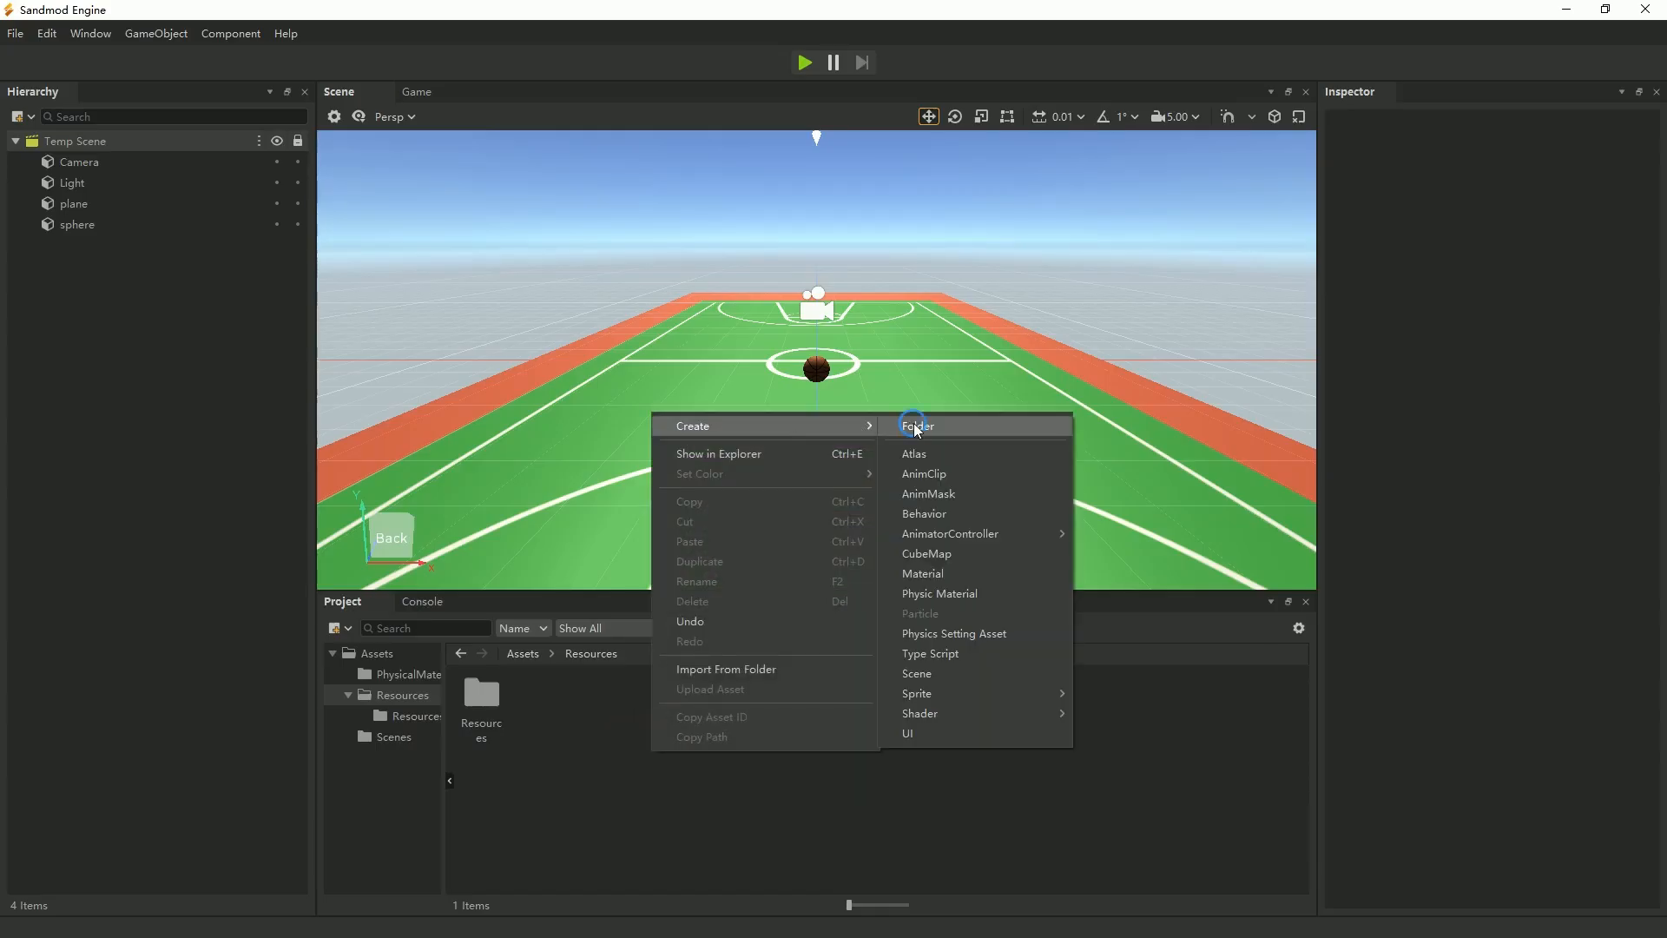
pyautogui.click(907, 426)
pyautogui.write('Mo')
pyautogui.press('space')
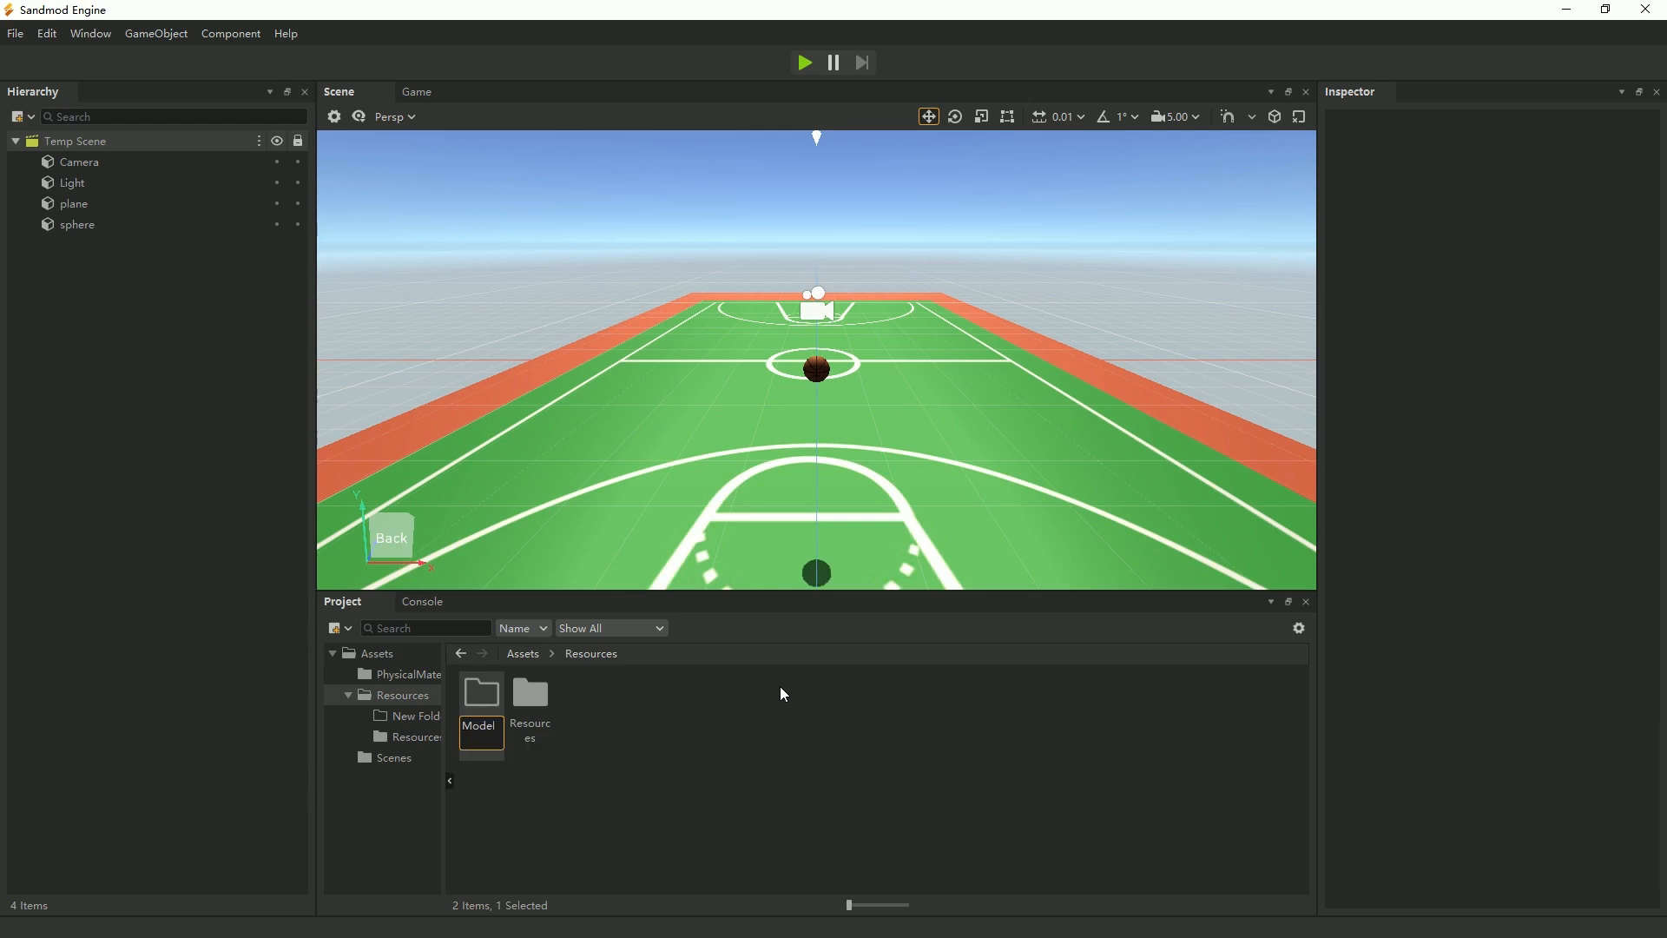
pyautogui.press('Return')
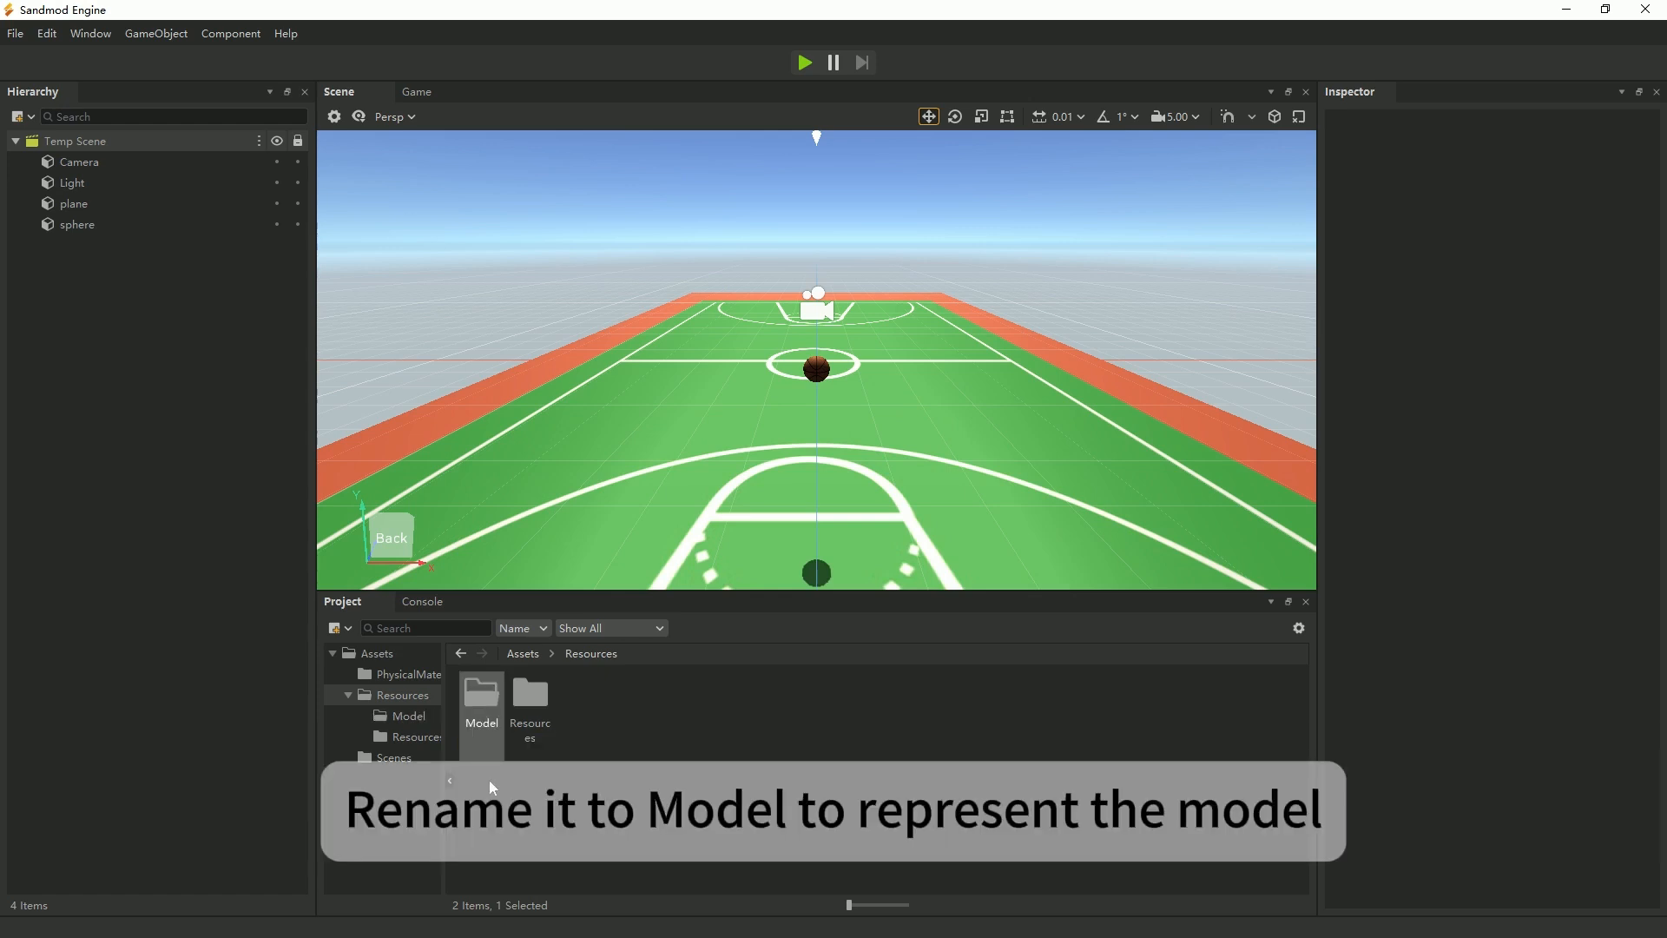
# Open the new Model folder and start an import from a disk folder into it.
pyautogui.doubleClick(482, 704)
pyautogui.rightClick(742, 748)
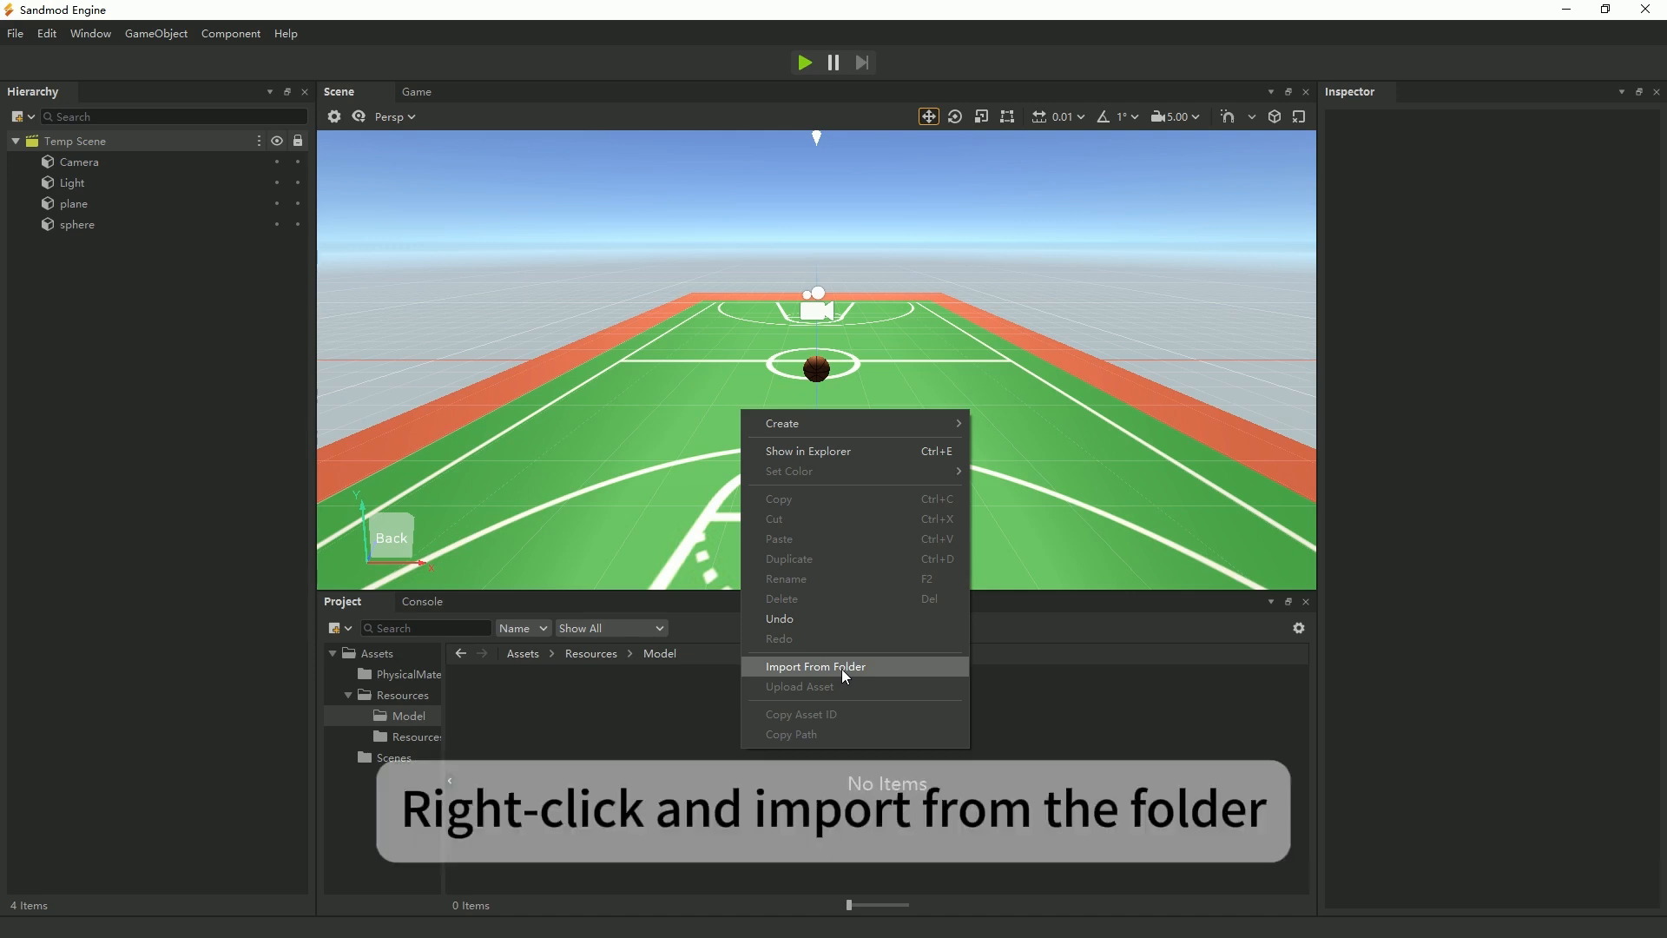
pyautogui.click(845, 674)
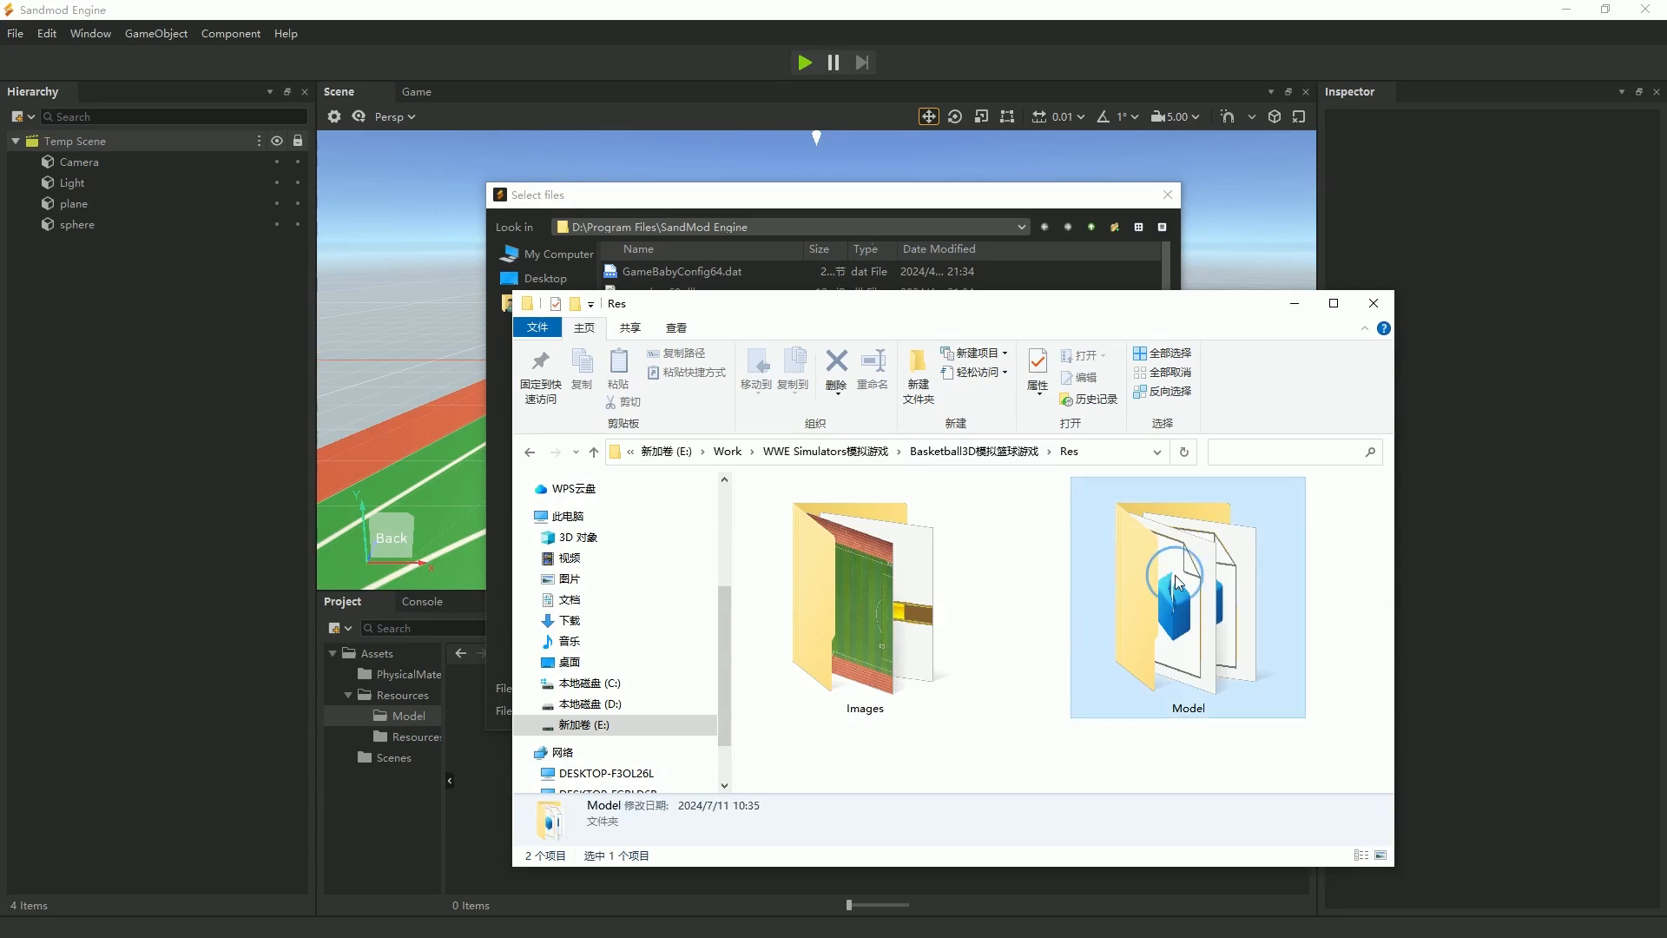
# Copy the path of the Res\Model folder from File Explorer and open it as the source in the import file selection.
pyautogui.doubleClick(1168, 575)
pyautogui.click(1091, 453)
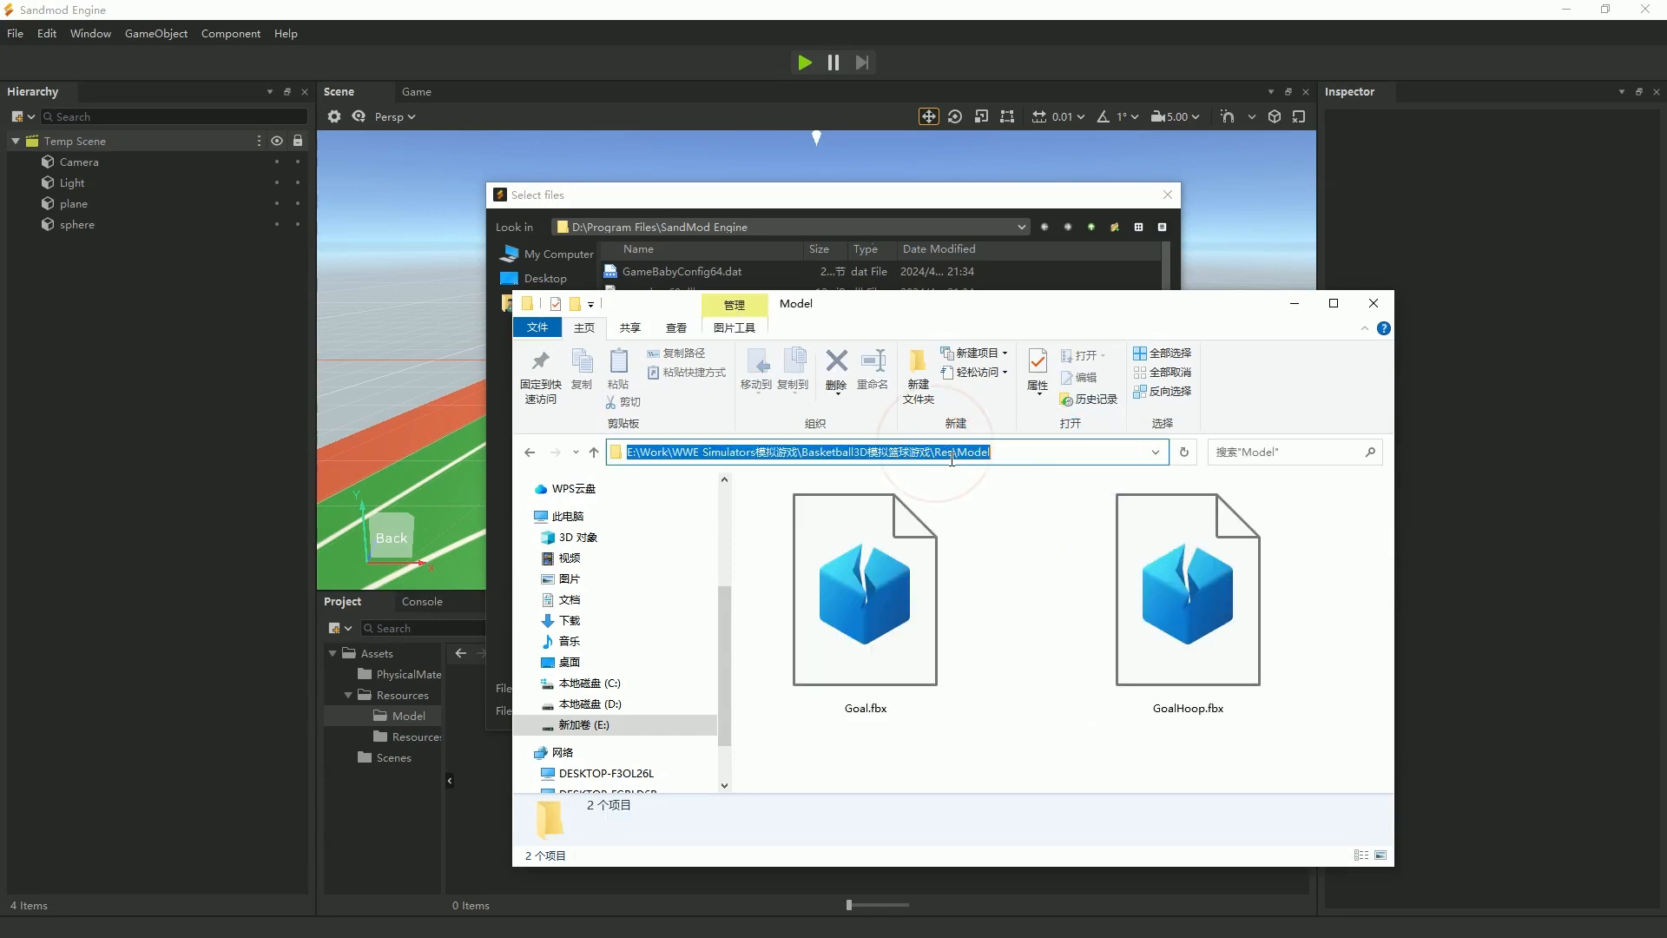
pyautogui.rightClick(940, 453)
pyautogui.click(984, 507)
pyautogui.click(882, 211)
pyautogui.click(713, 687)
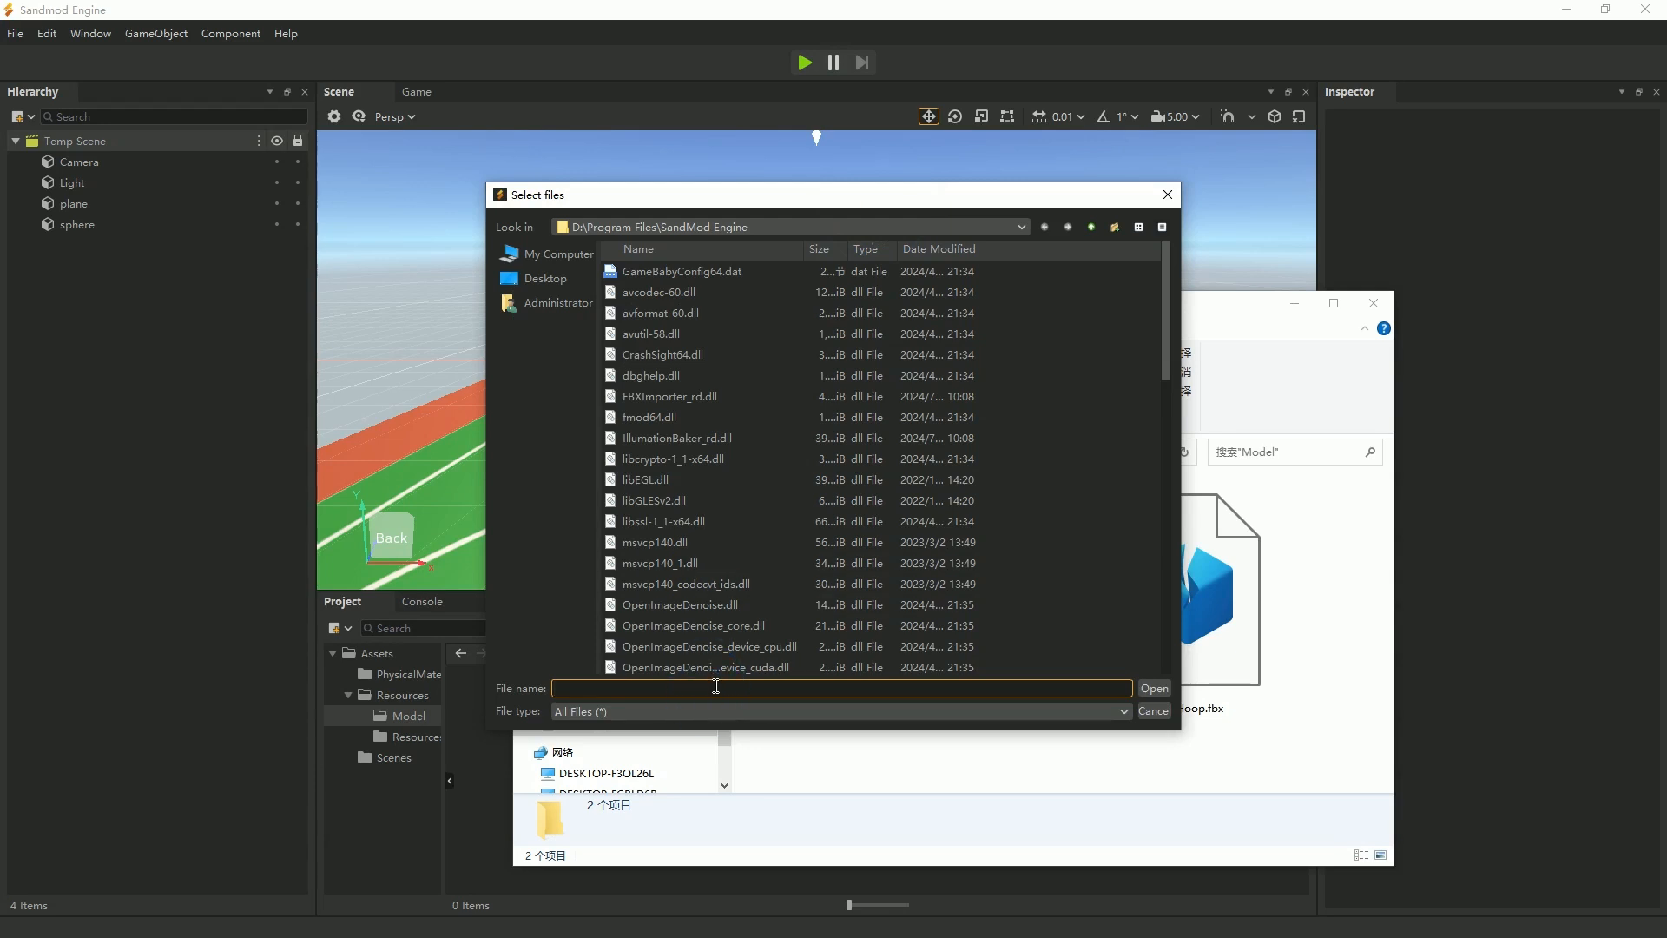
pyautogui.hotkey('ctrl', 'v')
pyautogui.press('Return')
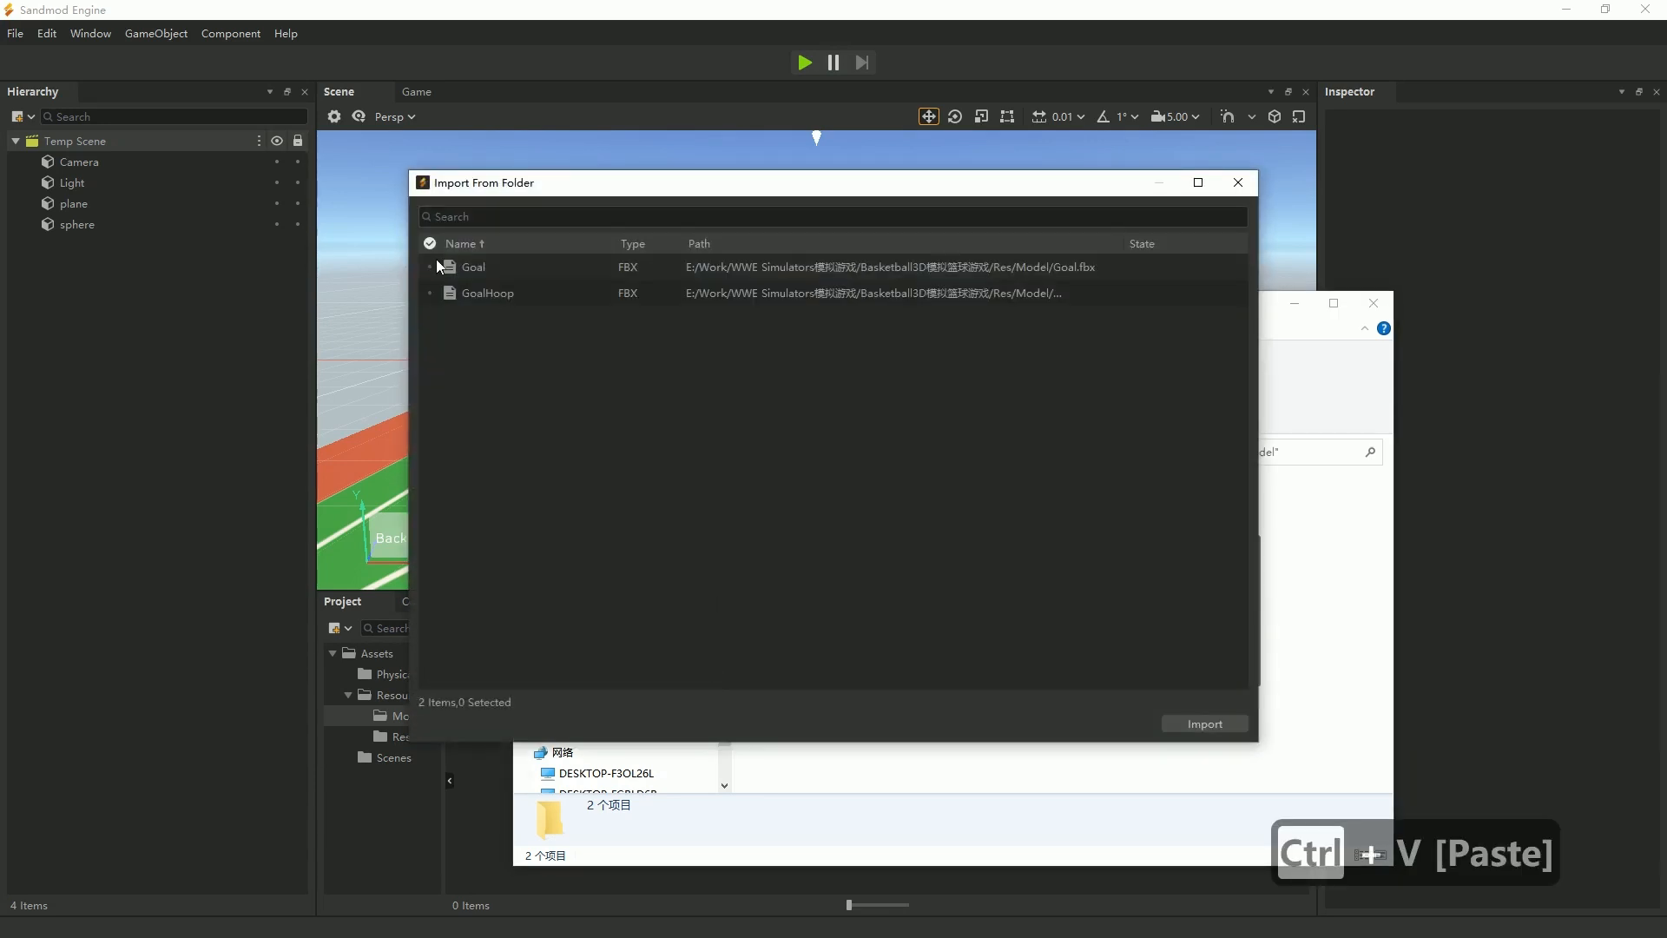
# Select both the Goal and GoalHoop FBX files and import them into the project.
pyautogui.click(431, 247)
pyautogui.click(1200, 724)
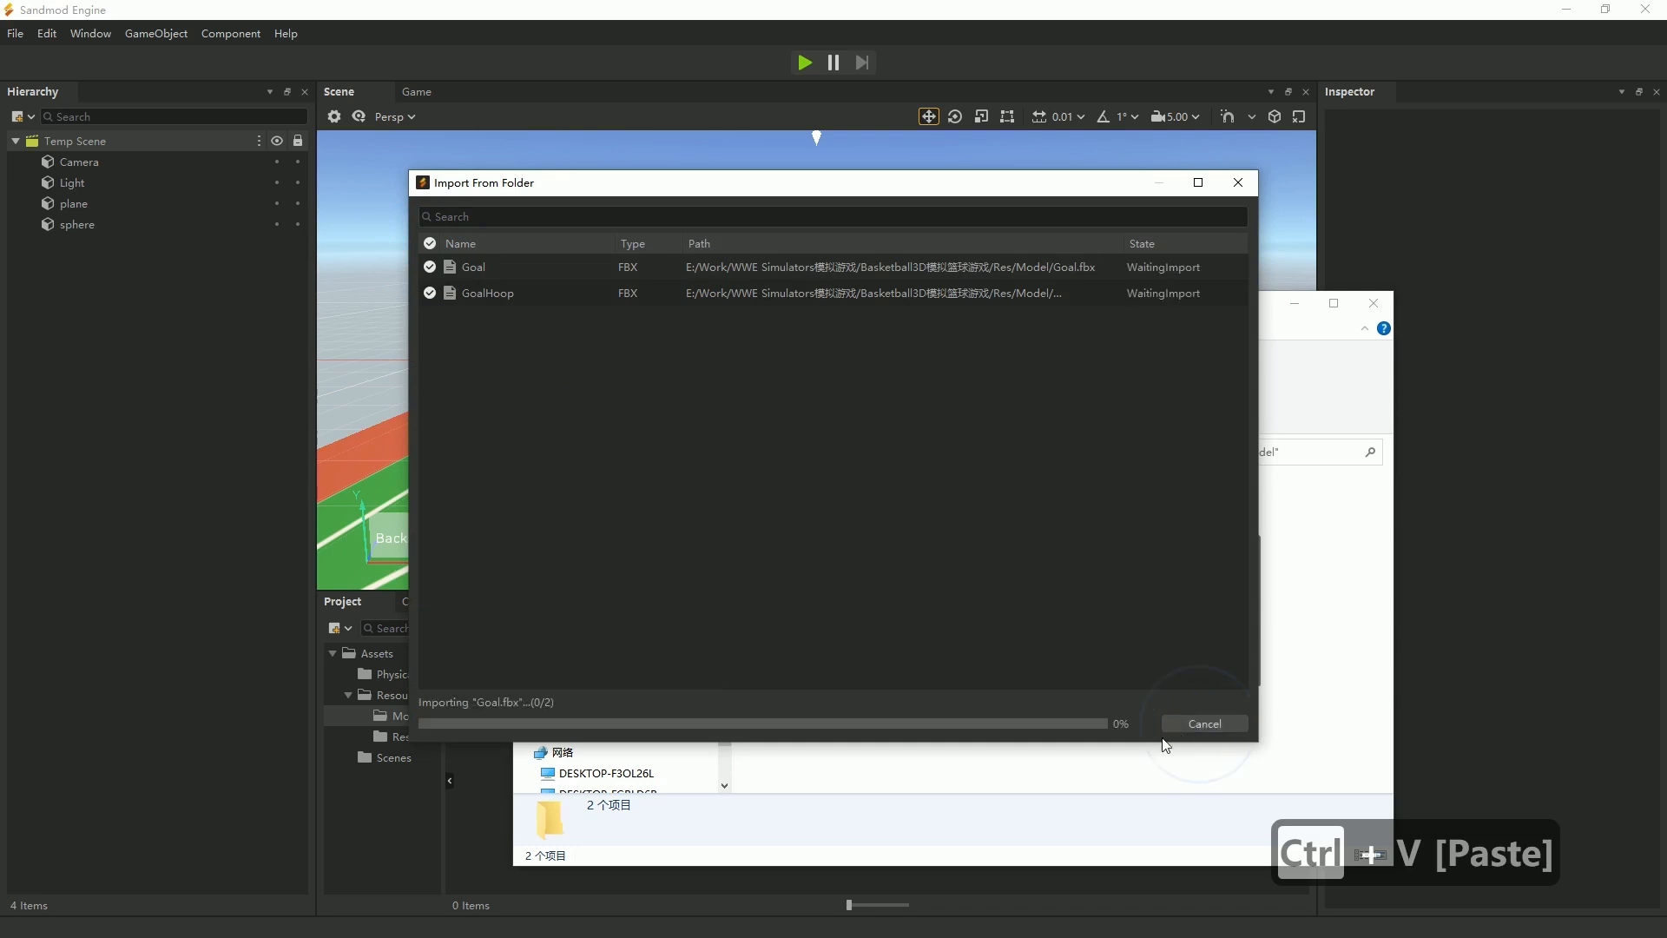
pyautogui.click(923, 717)
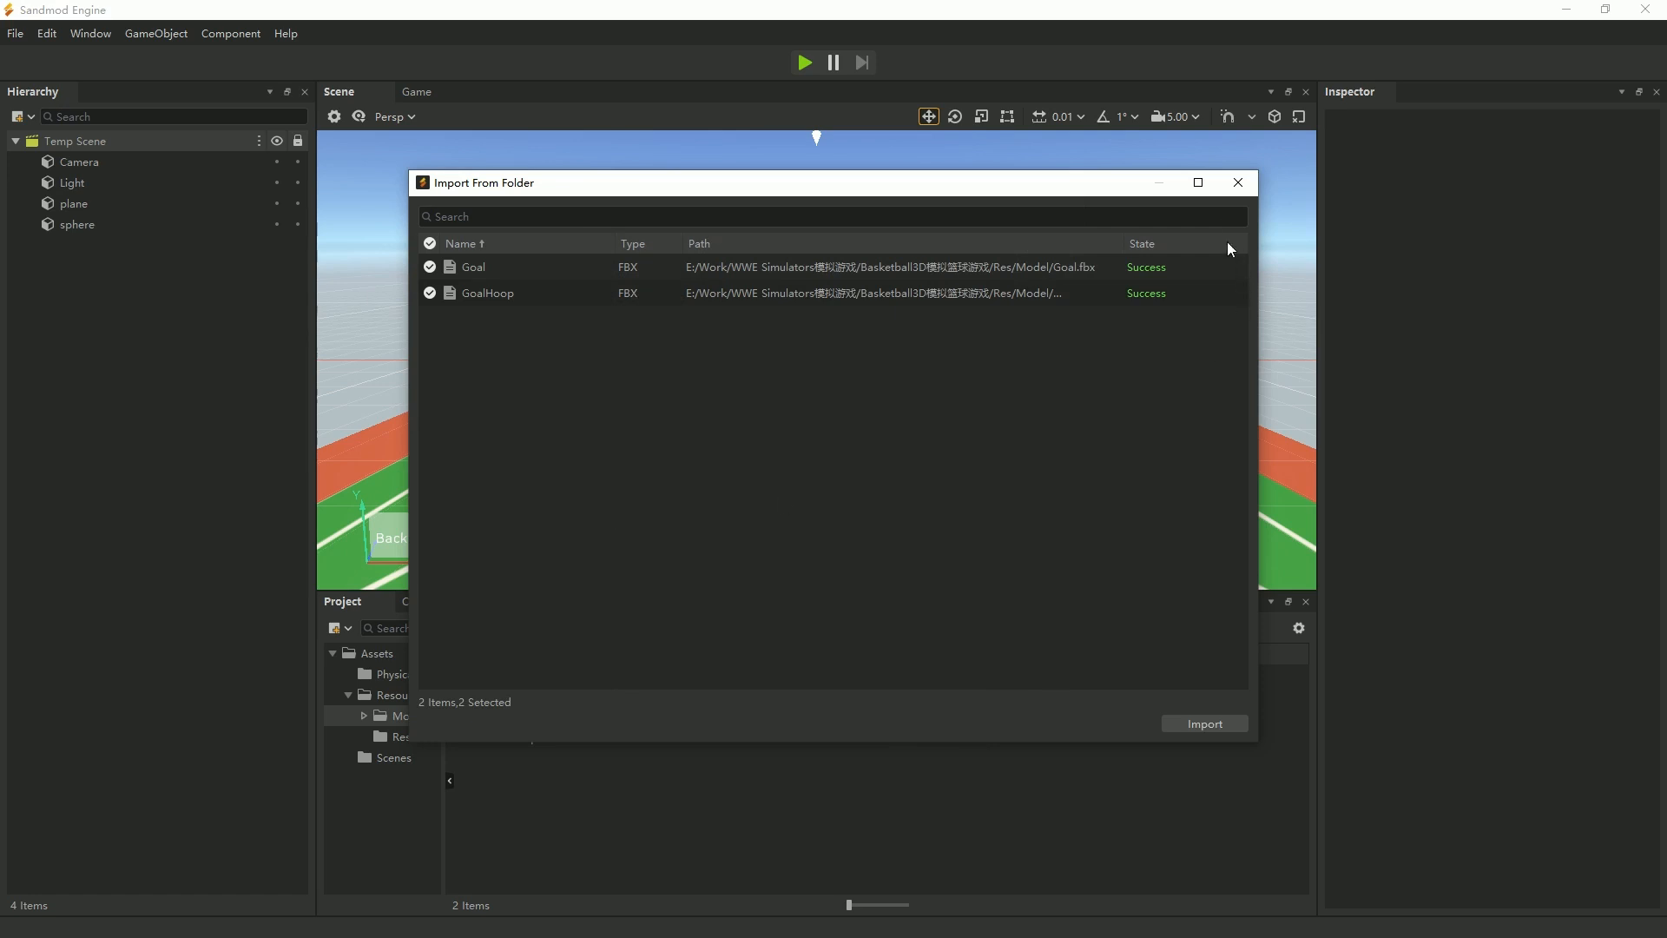
# Close the import window, go up to the Res folder in File Explorer, and copy the name of its Images folder.
pyautogui.click(1238, 183)
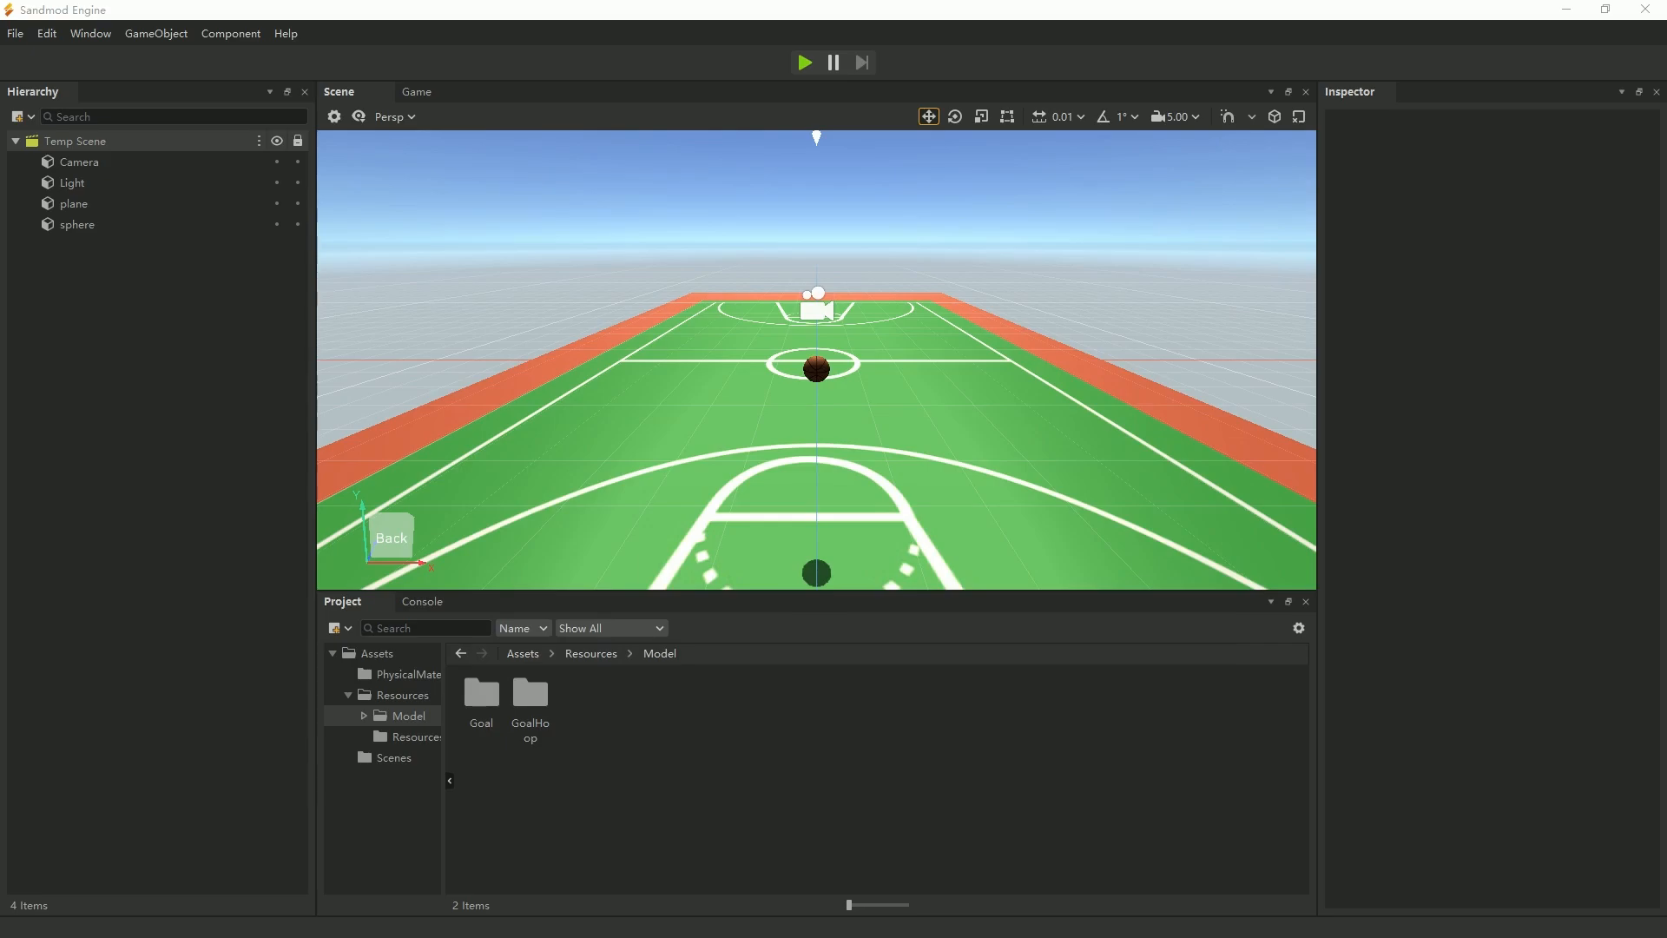
pyautogui.hotkey('alt', 'Tab')
pyautogui.click(1002, 452)
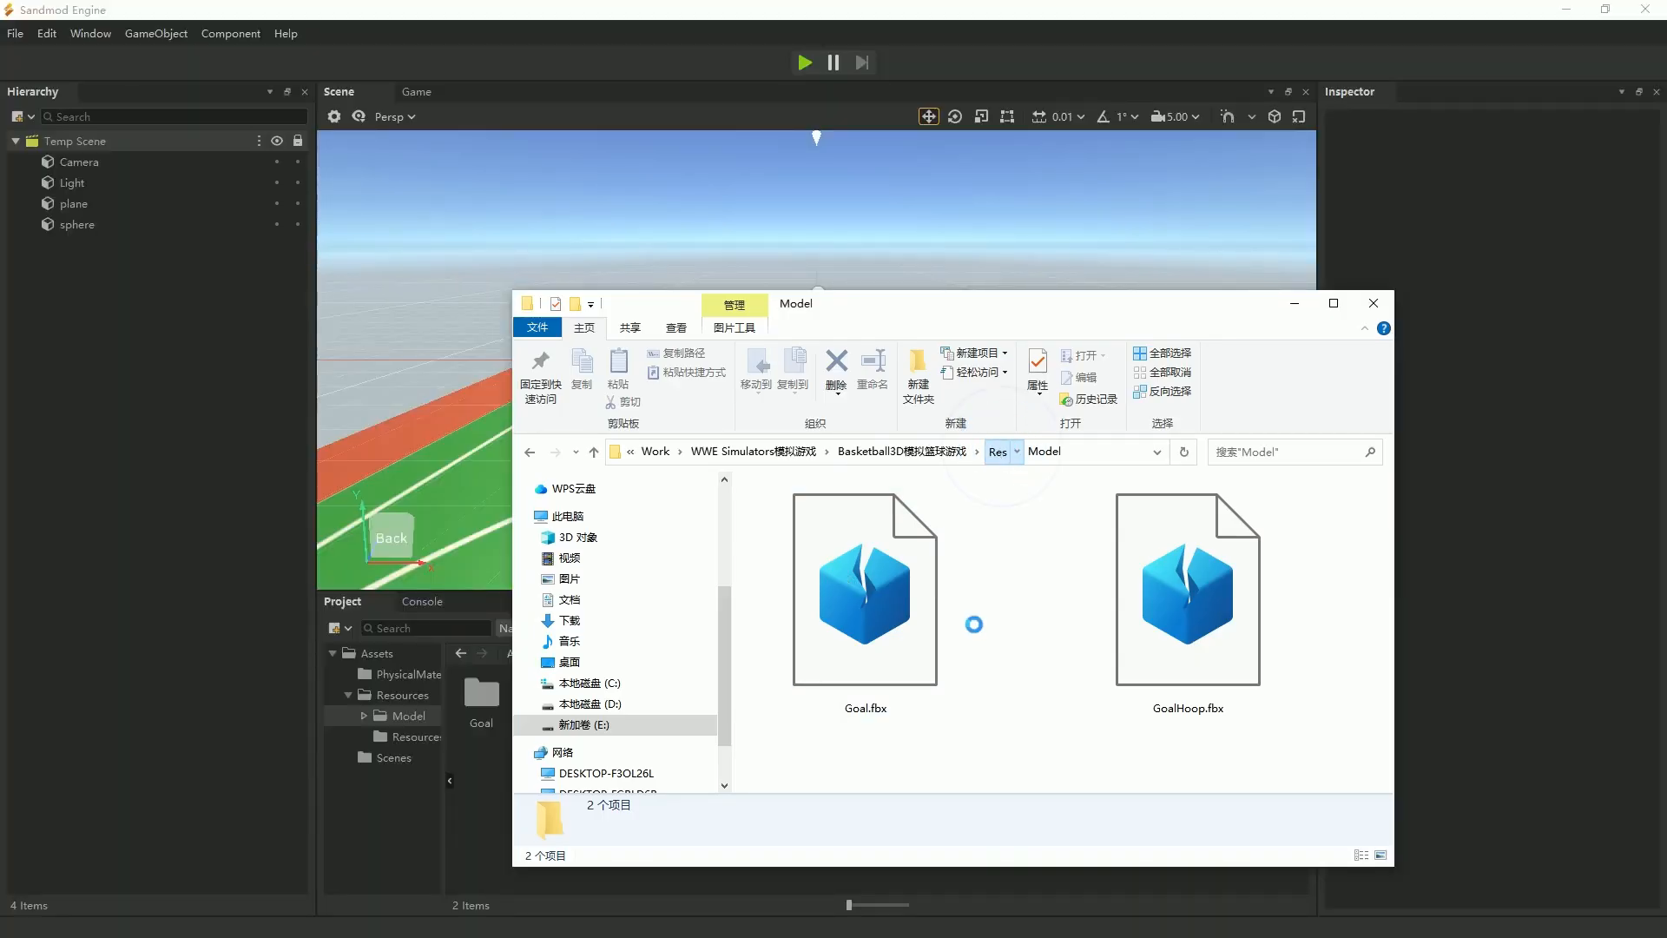
pyautogui.click(866, 683)
pyautogui.click(875, 707)
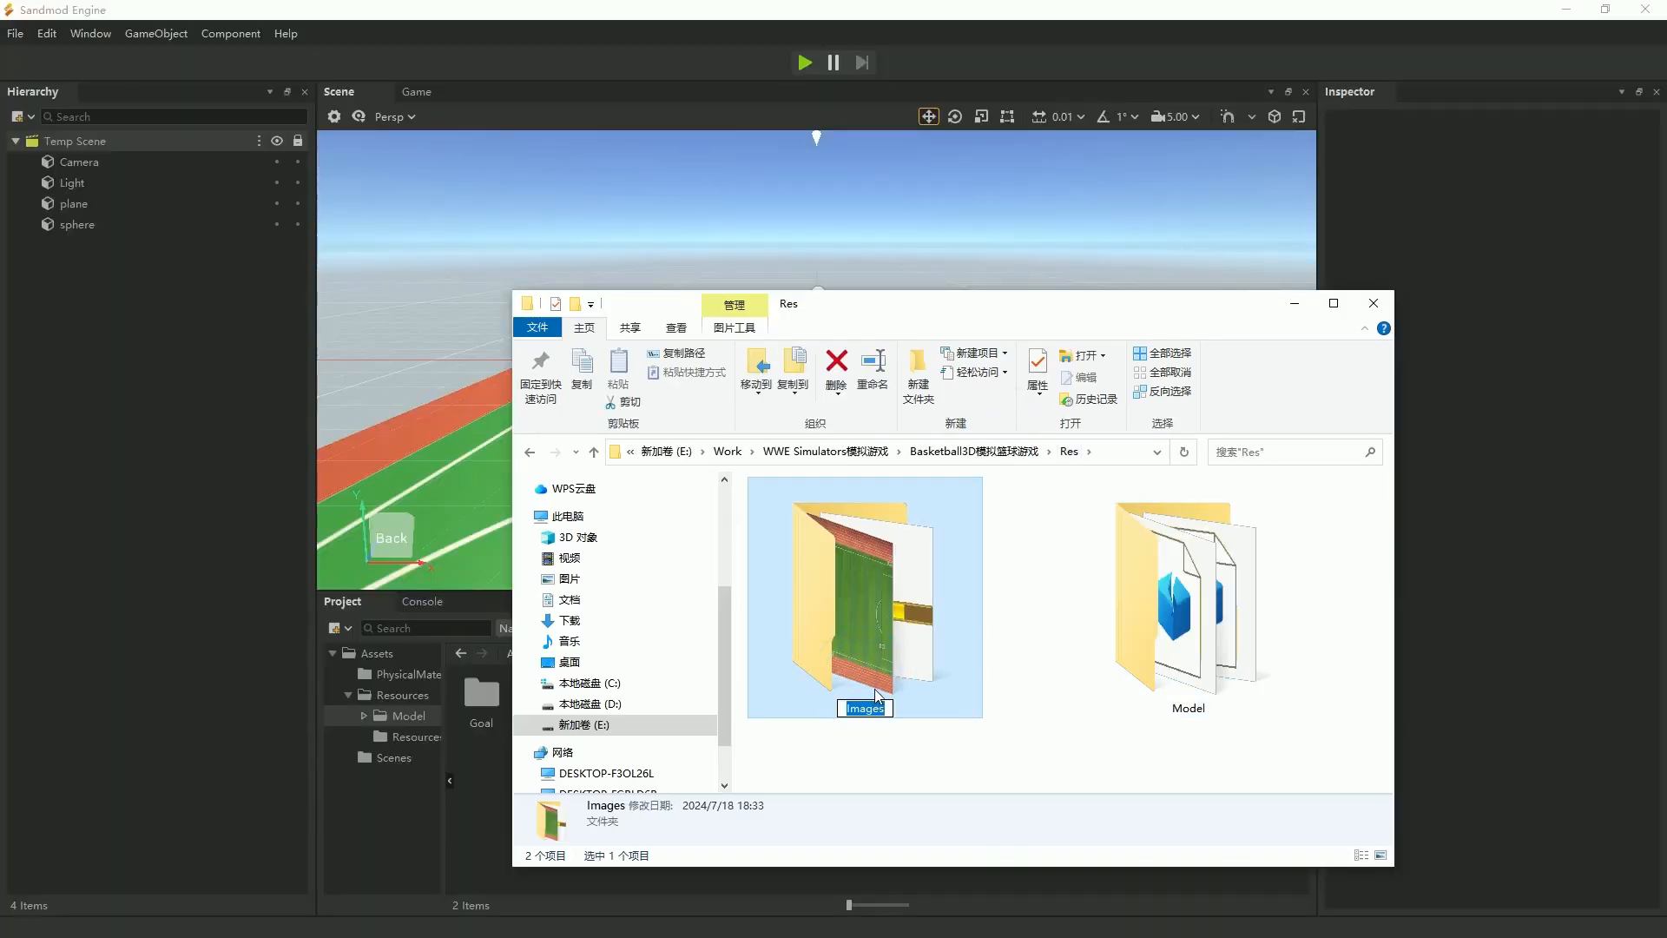
# Back in Sandmod Engine, rename the Resources subfolder inside Assets > Resources as Images.
pyautogui.click(908, 201)
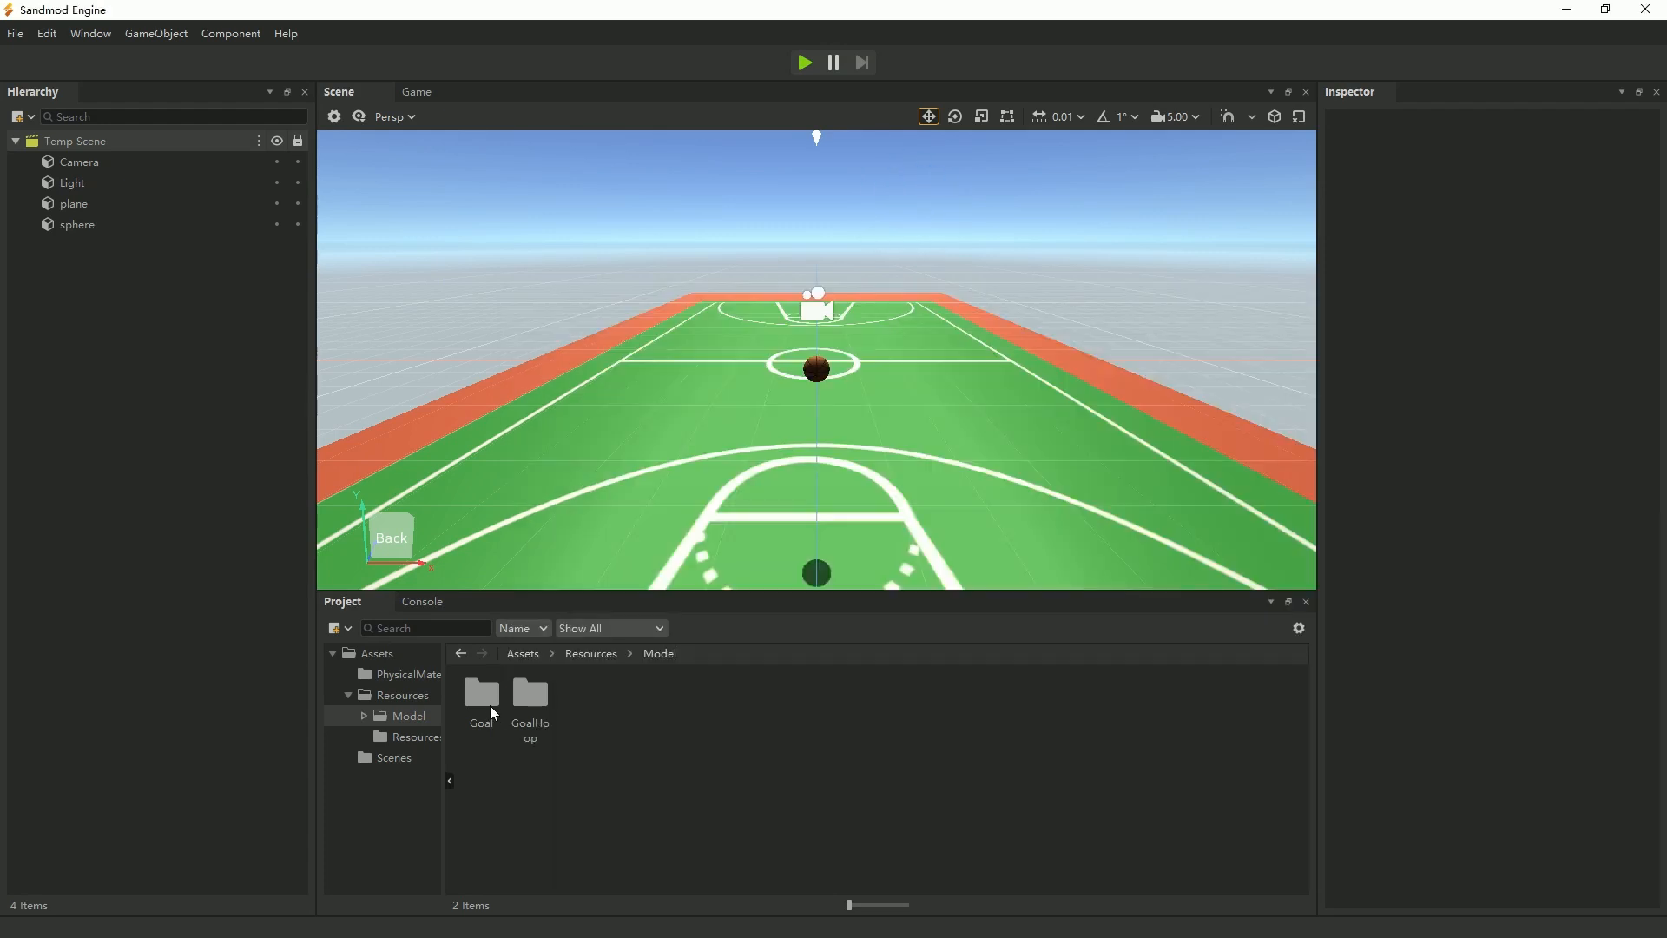
pyautogui.click(439, 735)
pyautogui.press('F2')
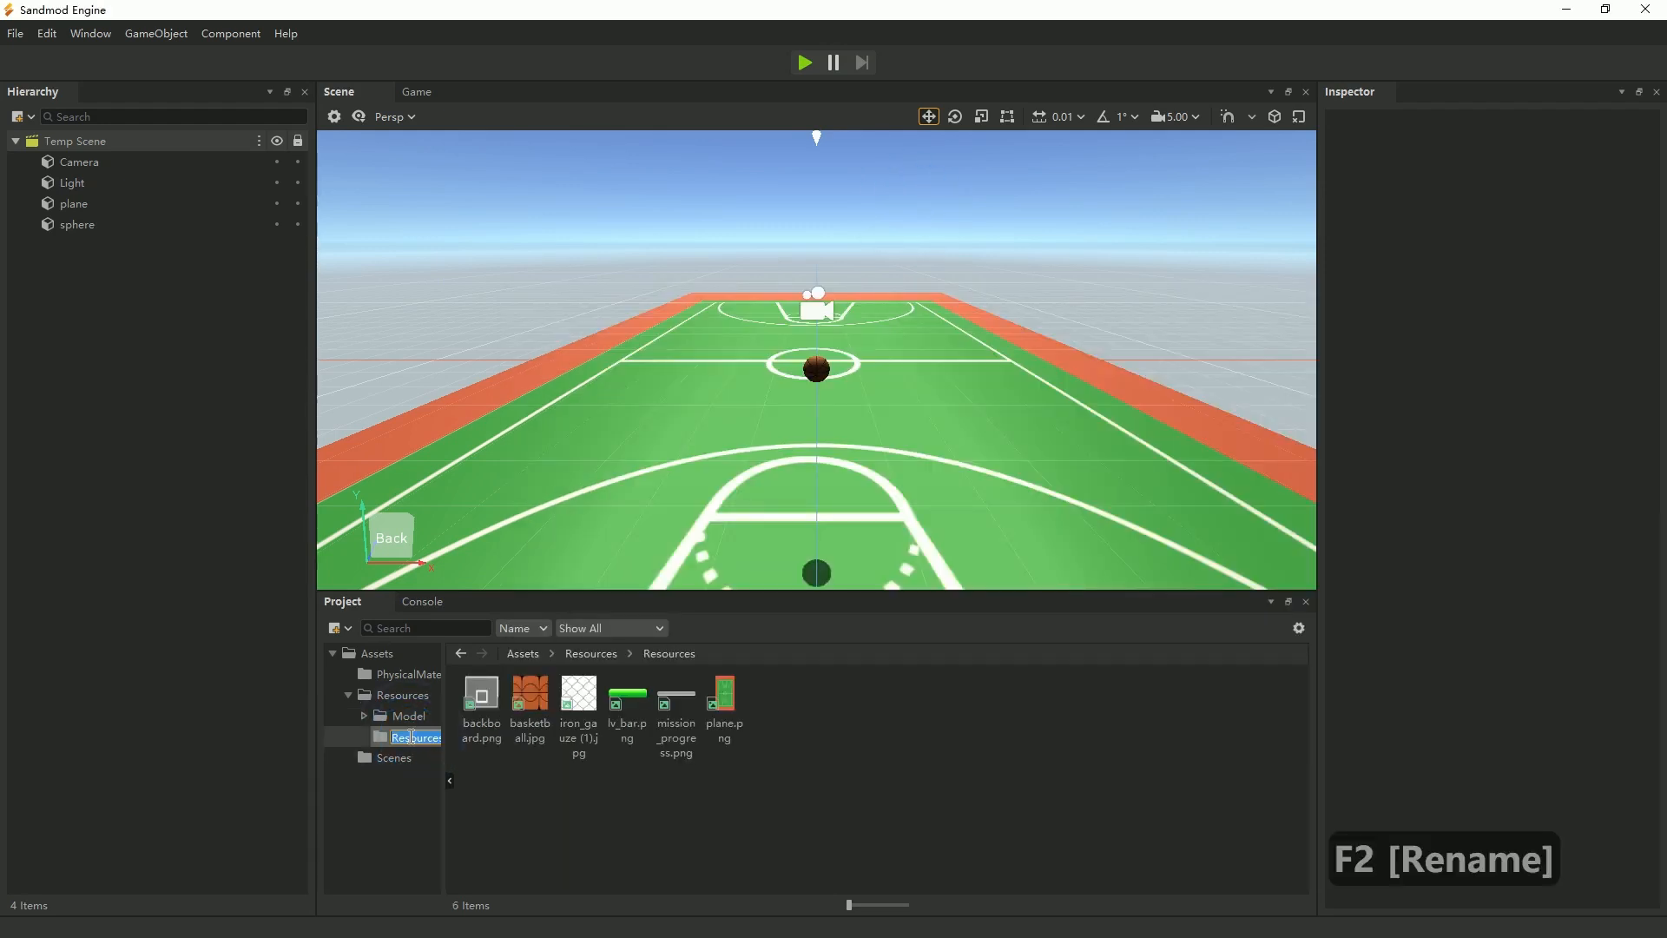
pyautogui.rightClick(421, 740)
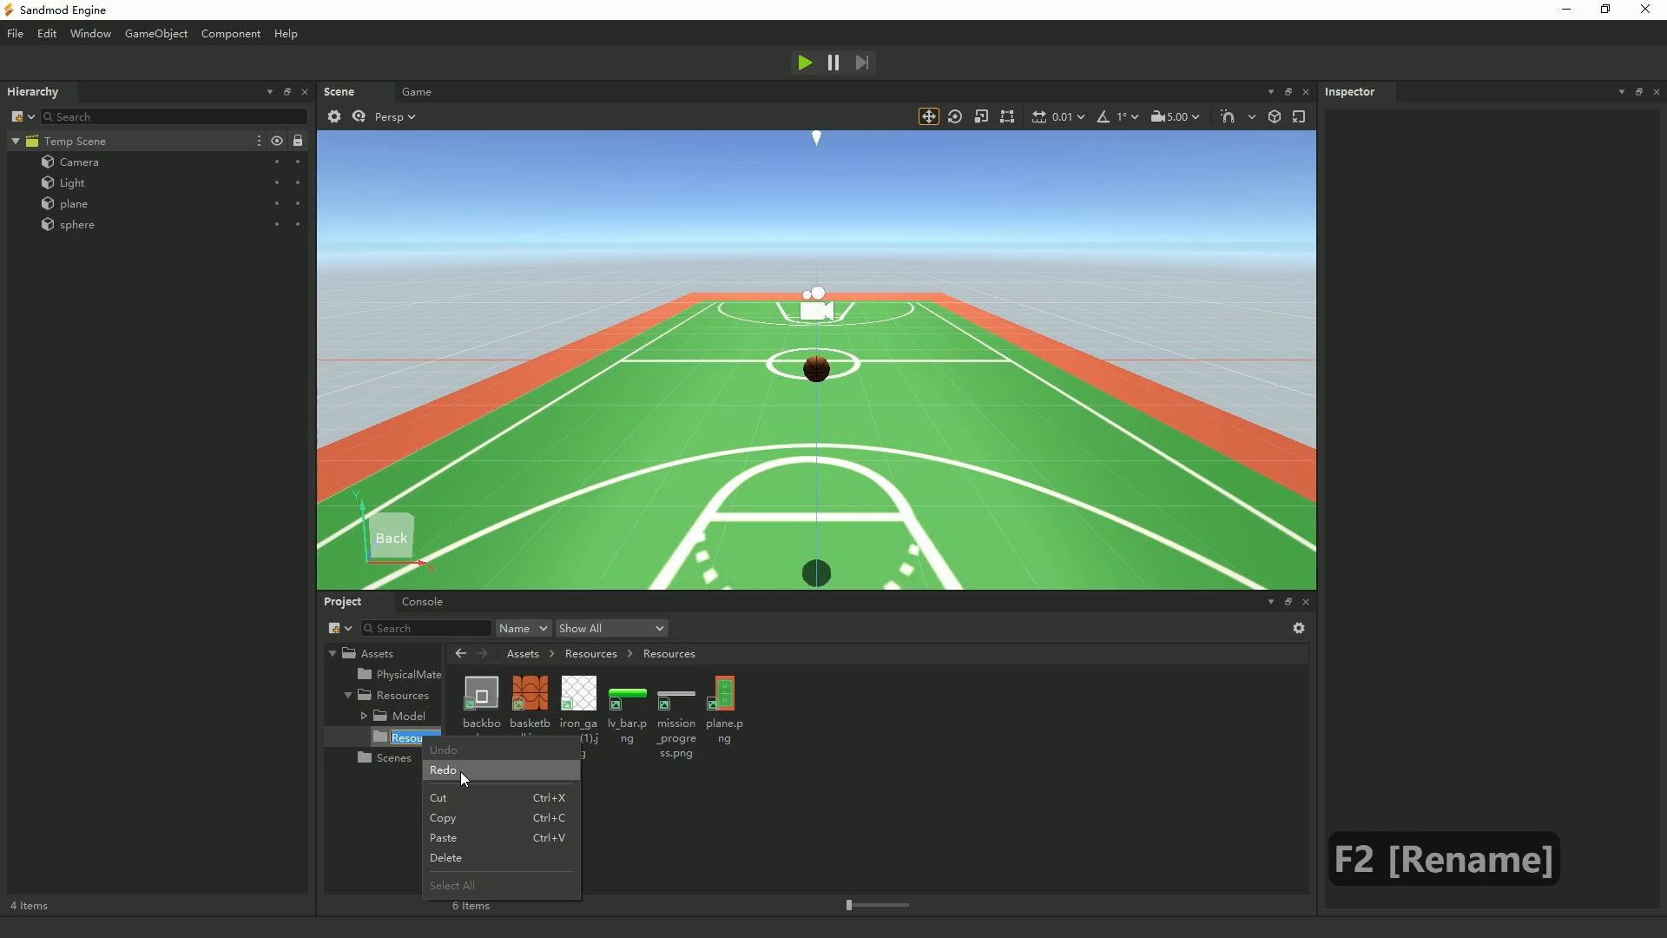
pyautogui.click(461, 835)
pyautogui.click(836, 824)
# Preview the GoalHoop prefab and the Goal prefab in their respective folders under Model.
pyautogui.click(409, 737)
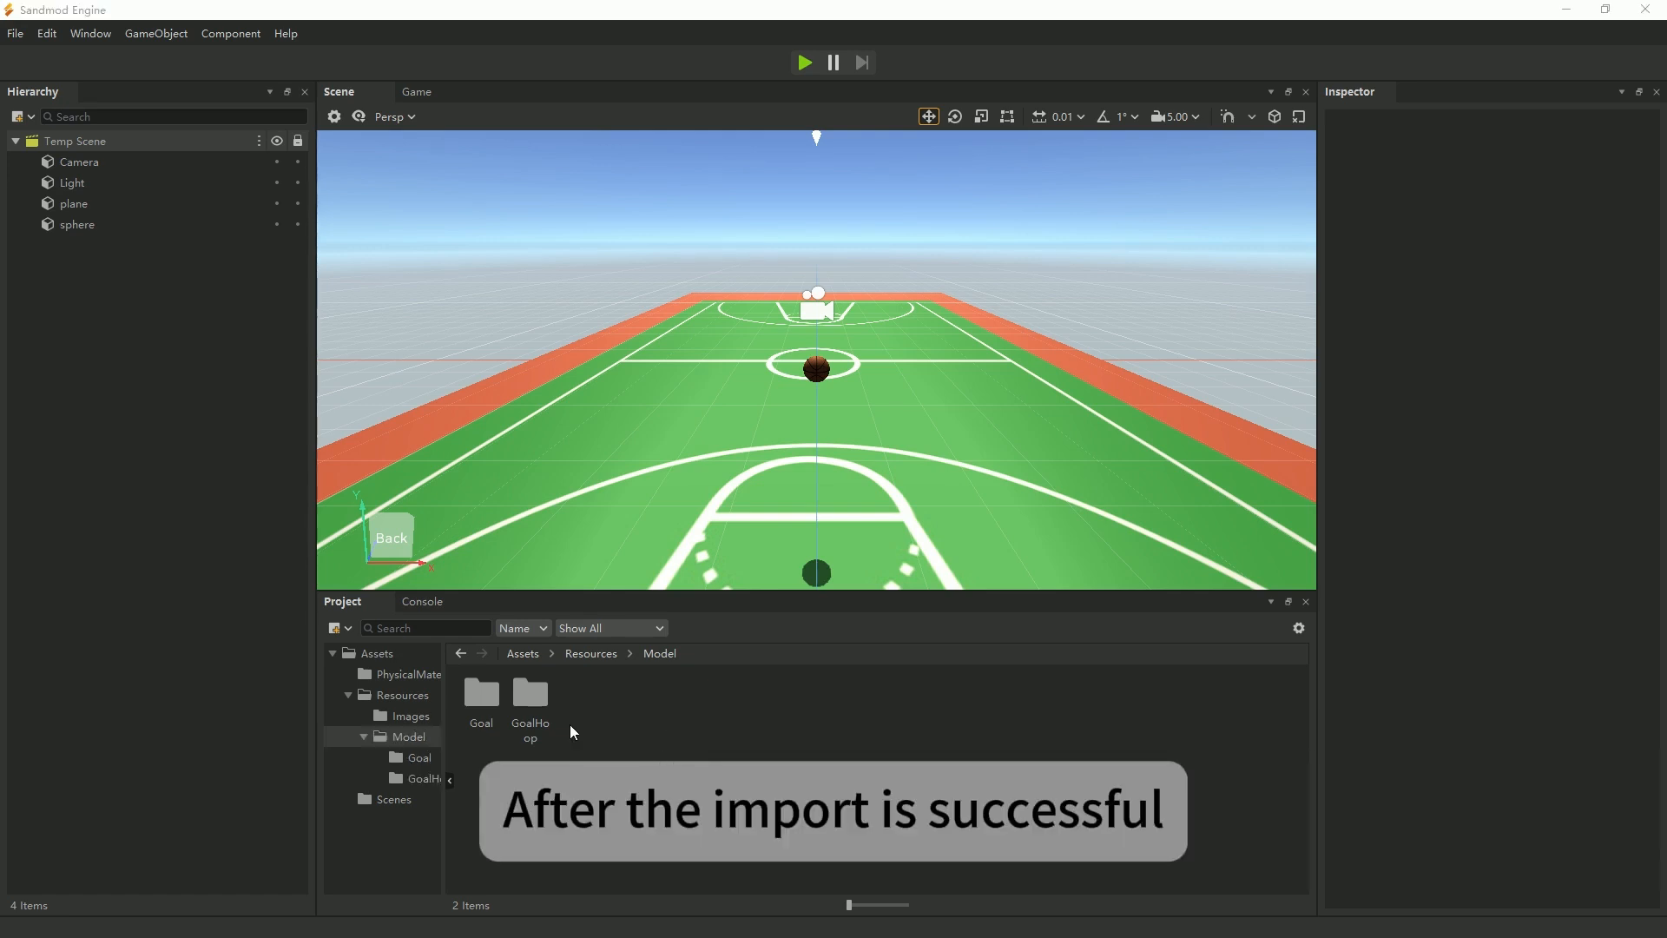
pyautogui.doubleClick(531, 695)
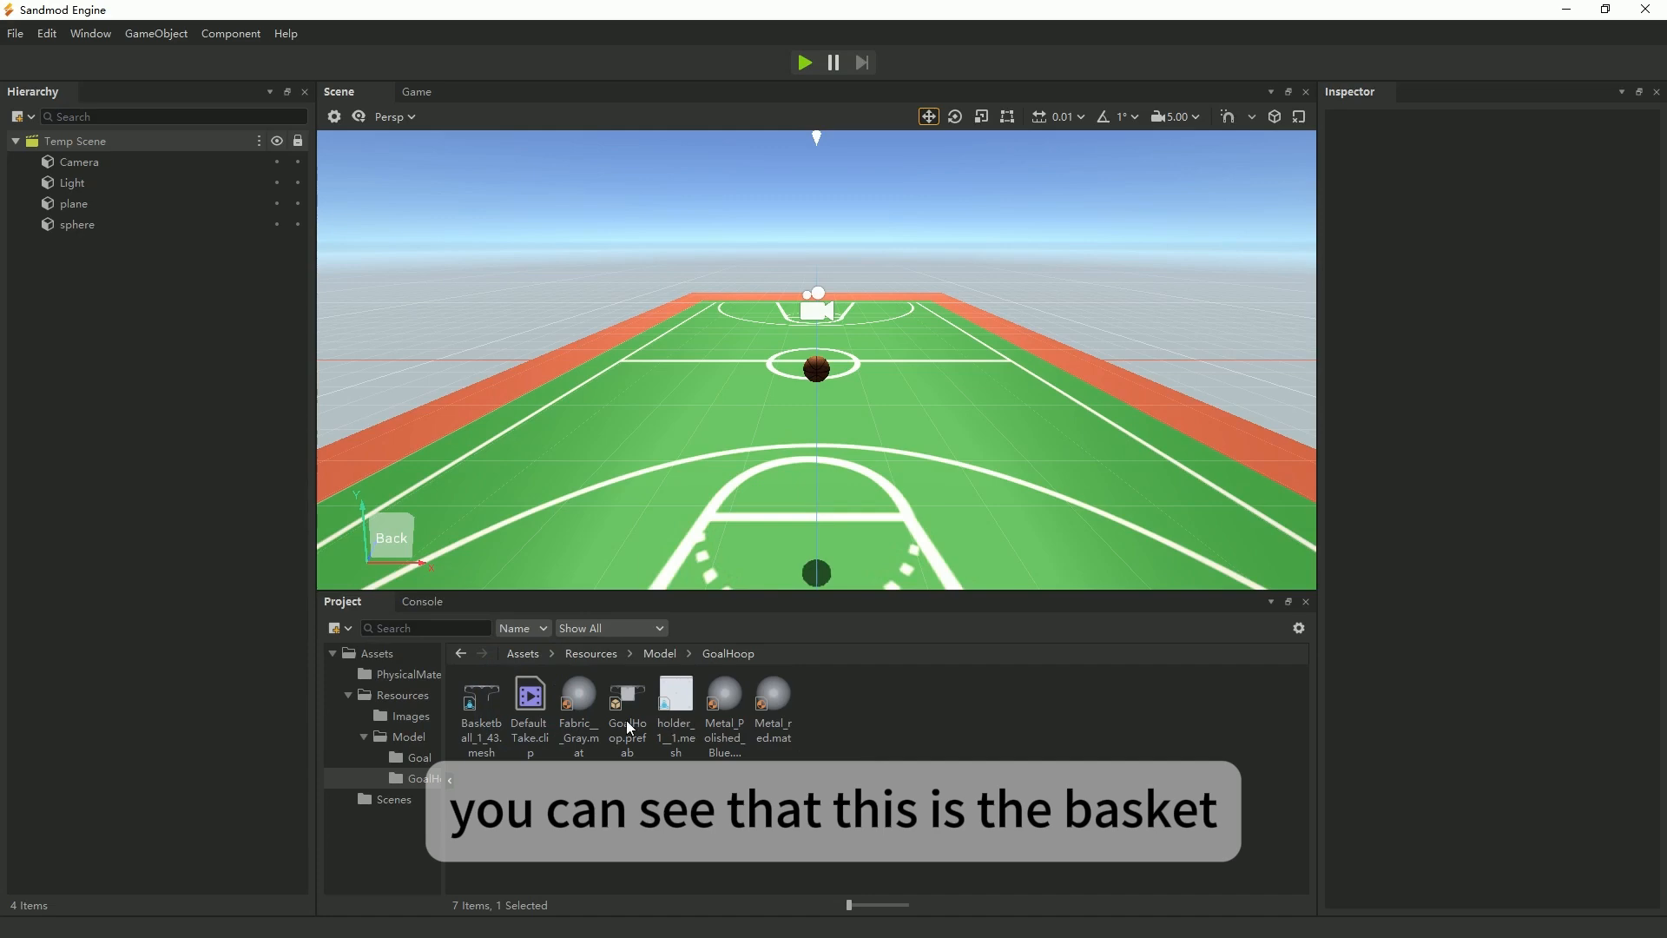
pyautogui.click(627, 721)
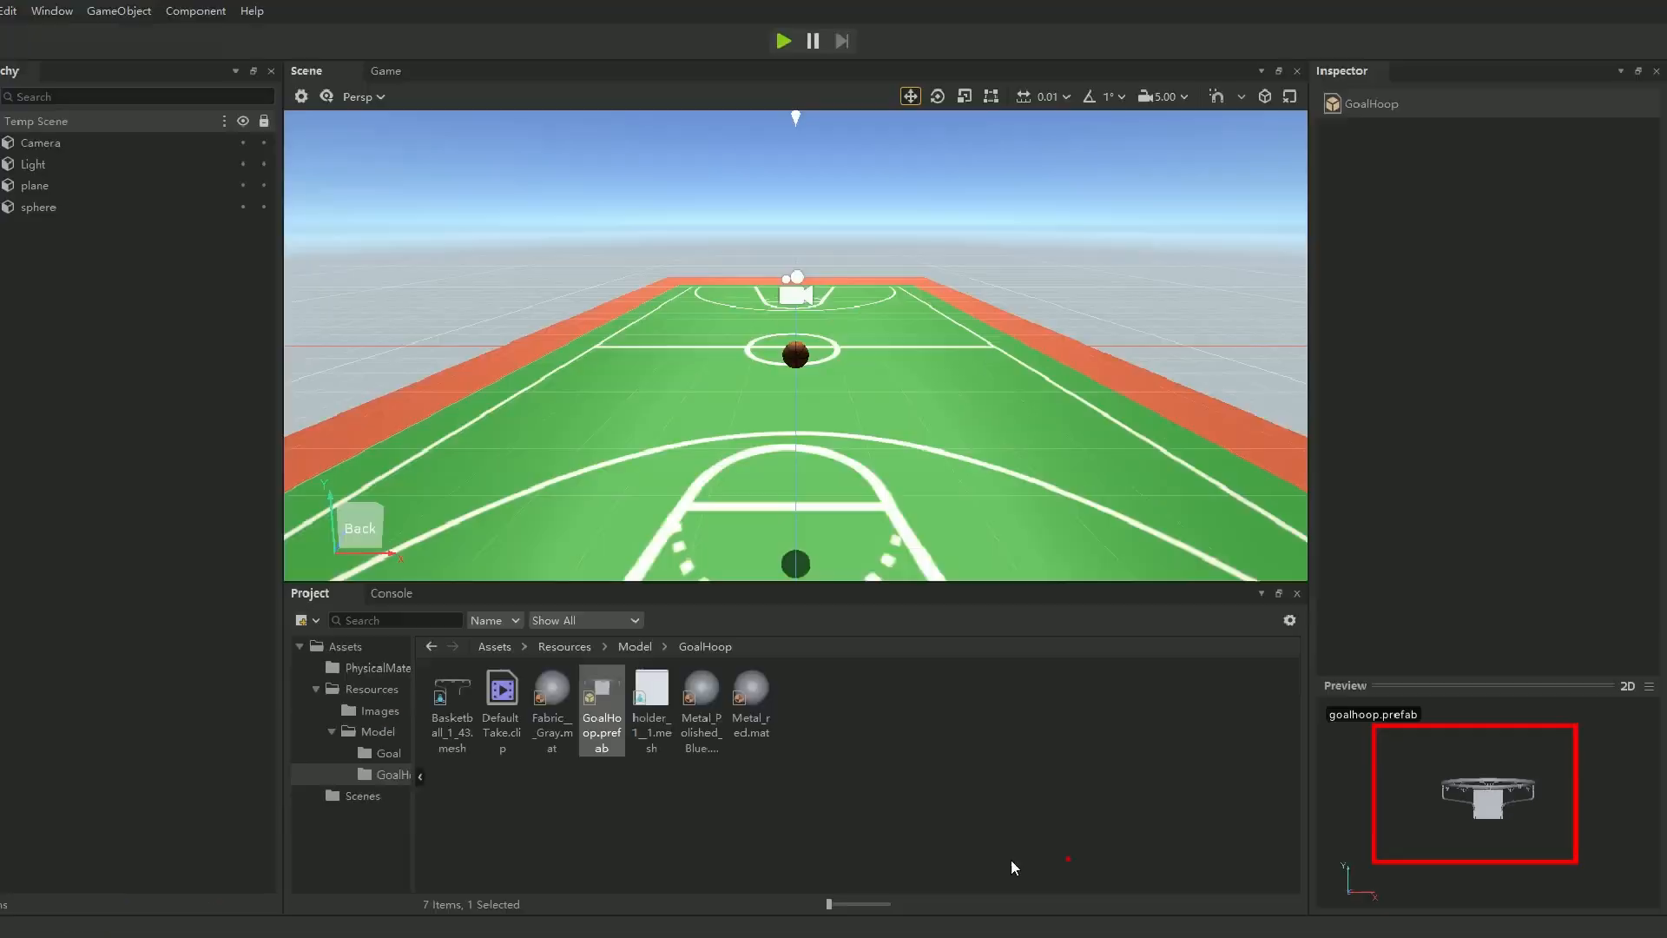
pyautogui.click(660, 655)
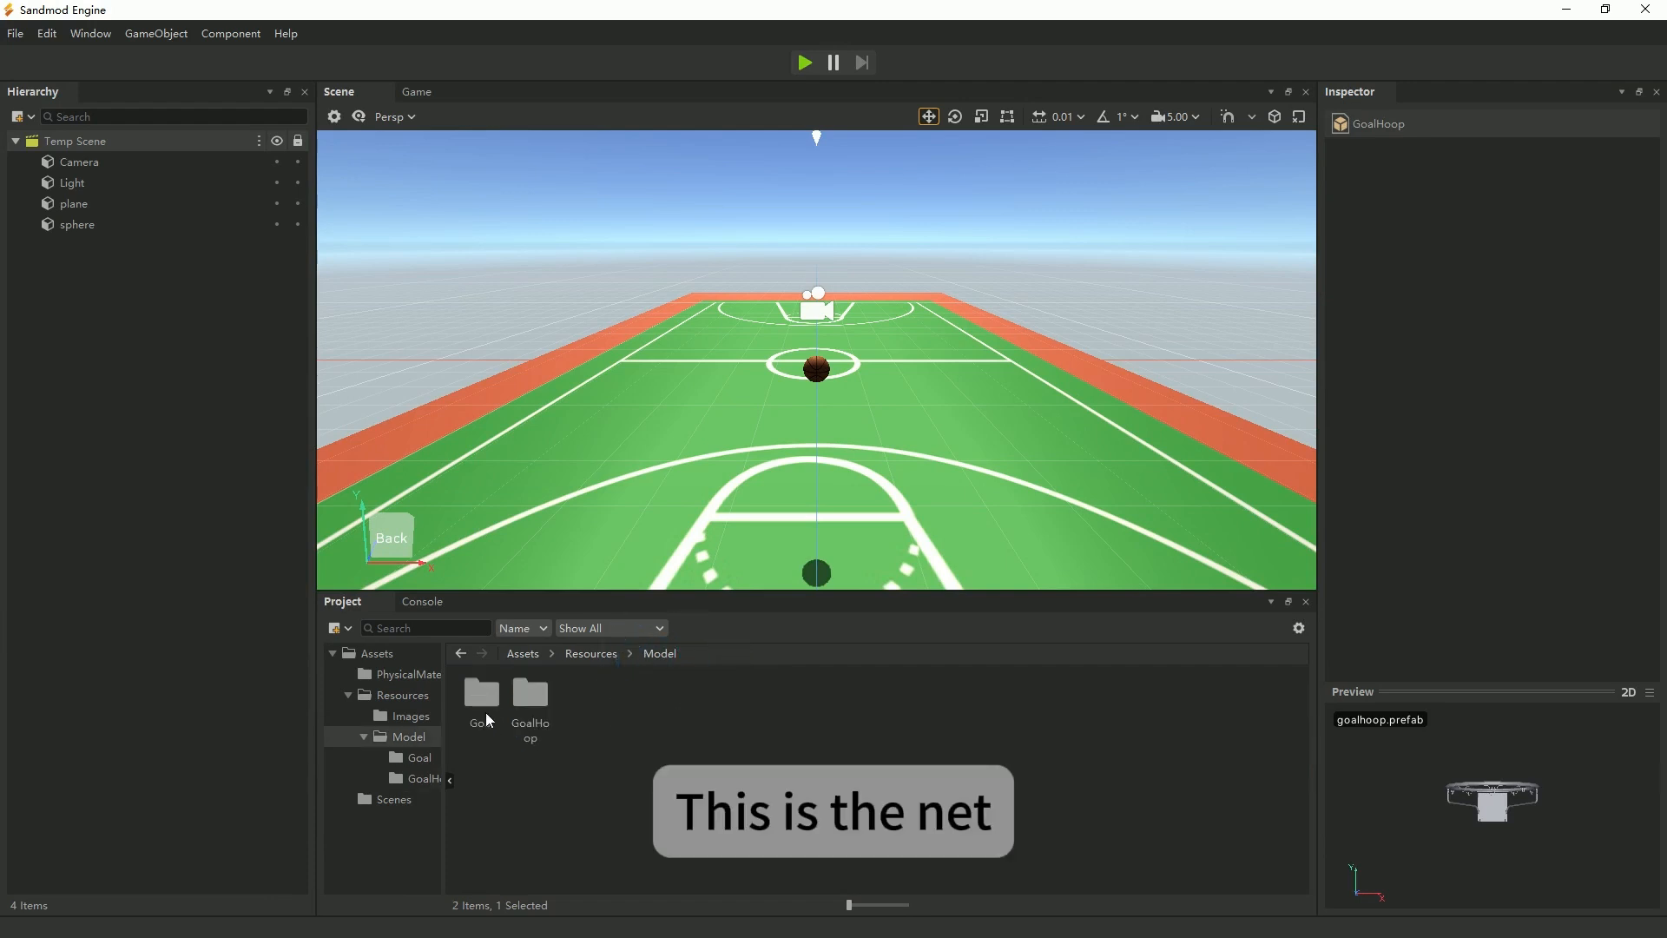
pyautogui.doubleClick(486, 714)
pyautogui.click(628, 707)
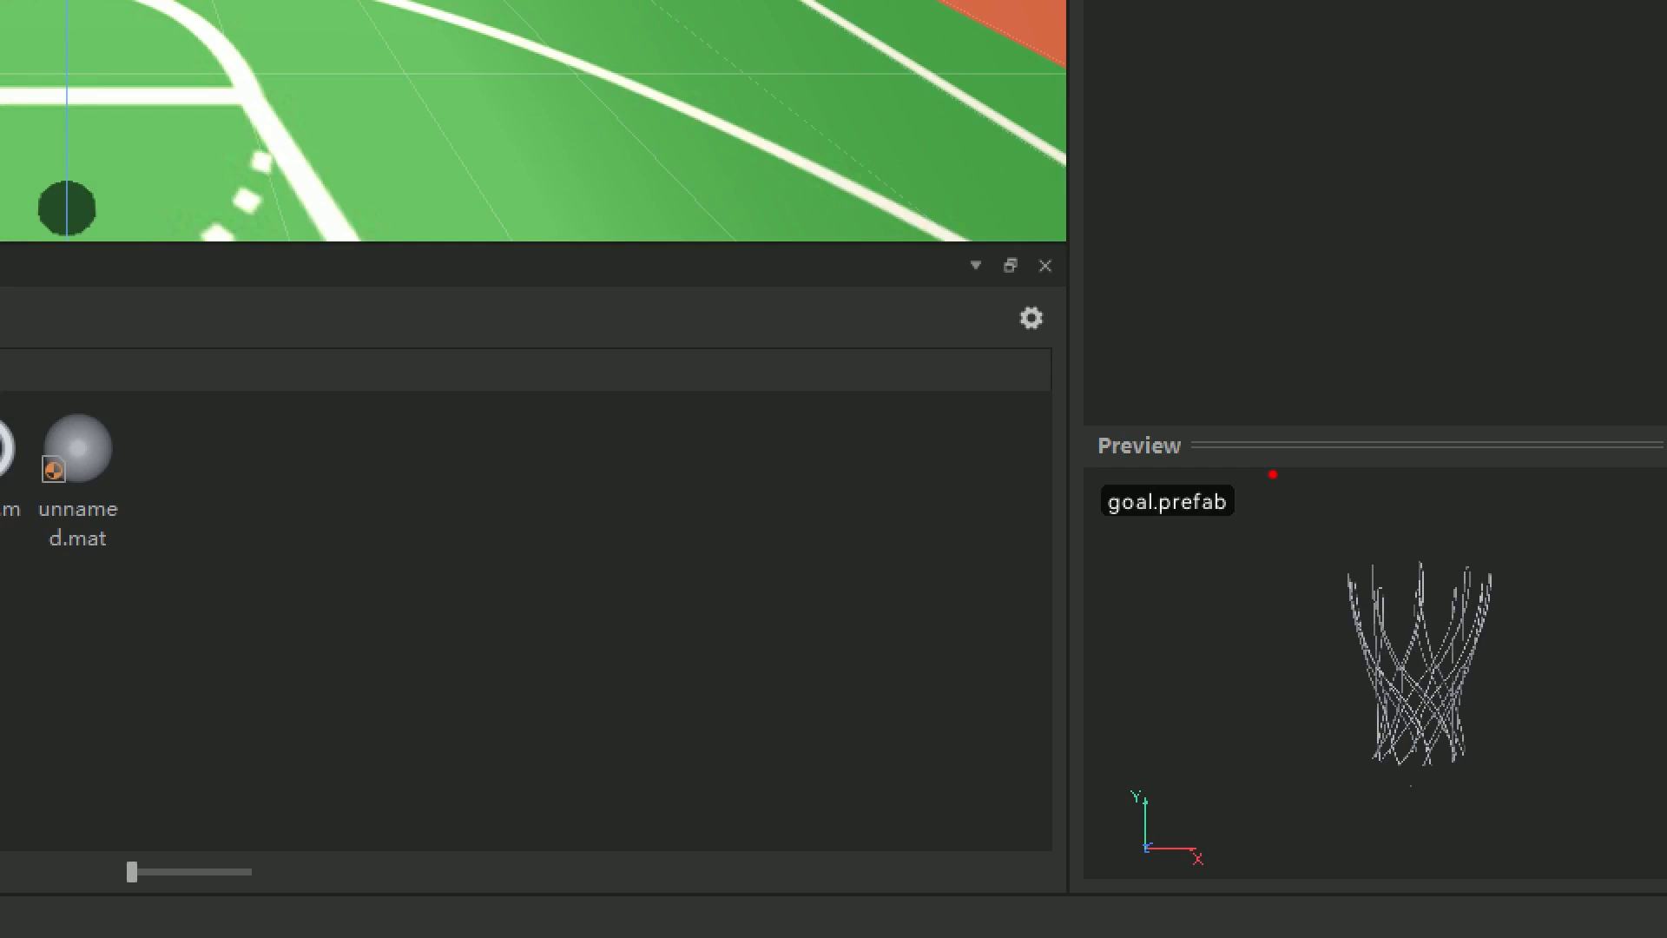
# Create an empty object at the top level of the scene and name it GoalRoot.
pyautogui.moveTo(1273, 477)
pyautogui.mouseDown()
pyautogui.moveTo(1619, 688)
pyautogui.moveTo(1164, 581)
pyautogui.mouseUp()
pyautogui.press('Escape')
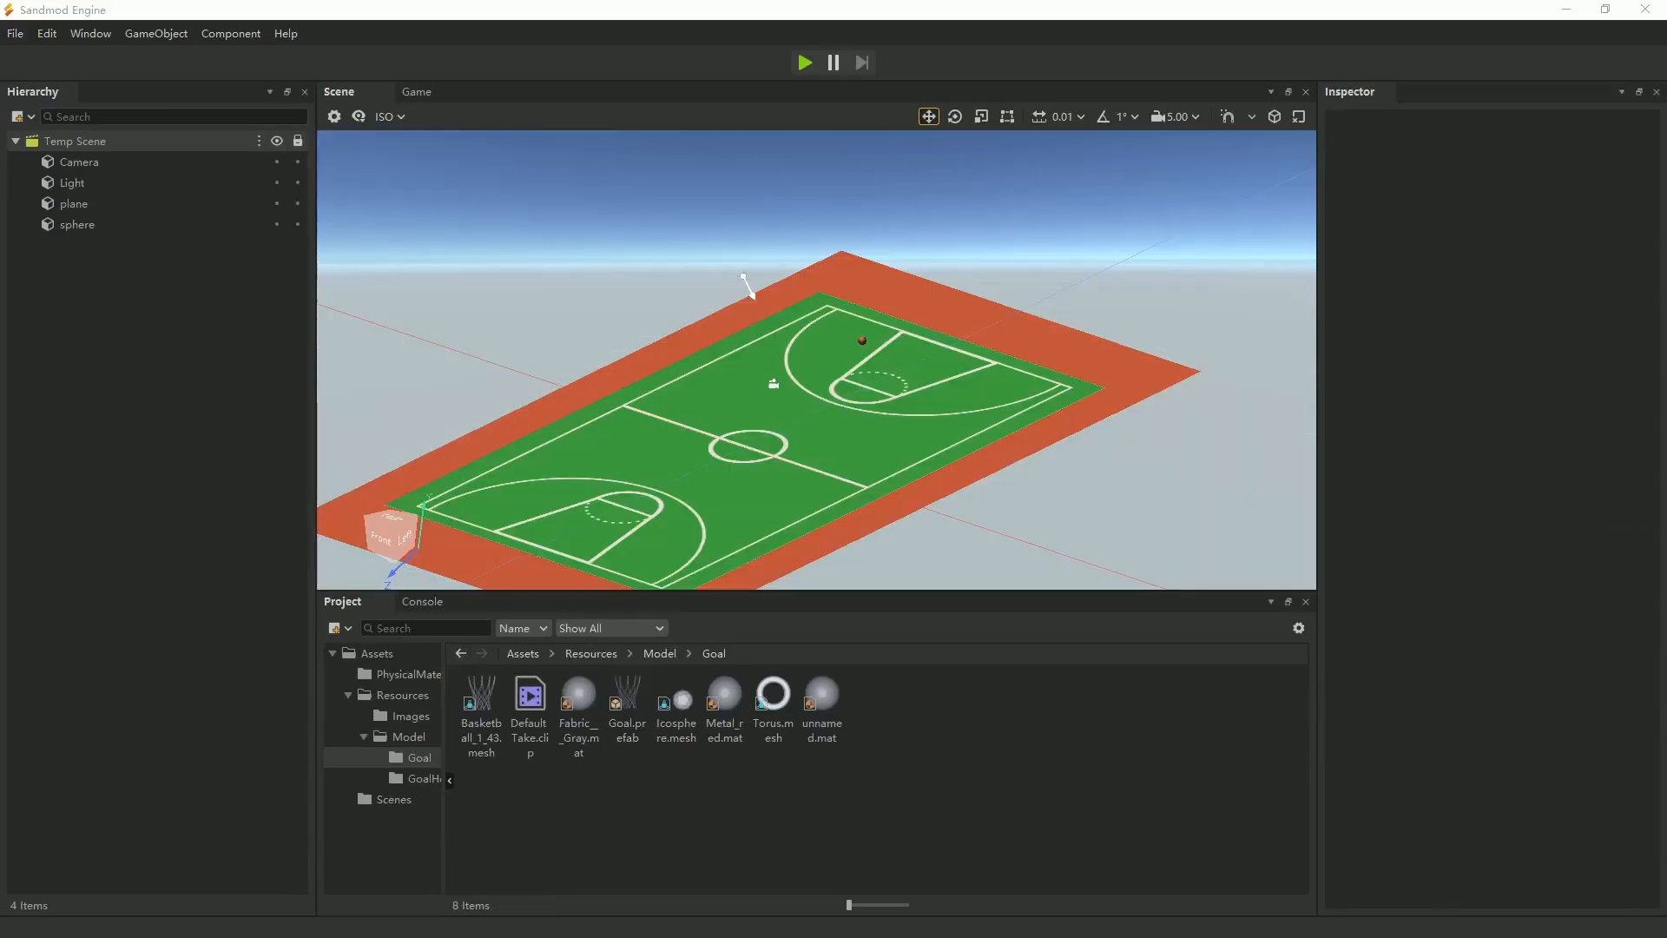
pyautogui.rightClick(54, 290)
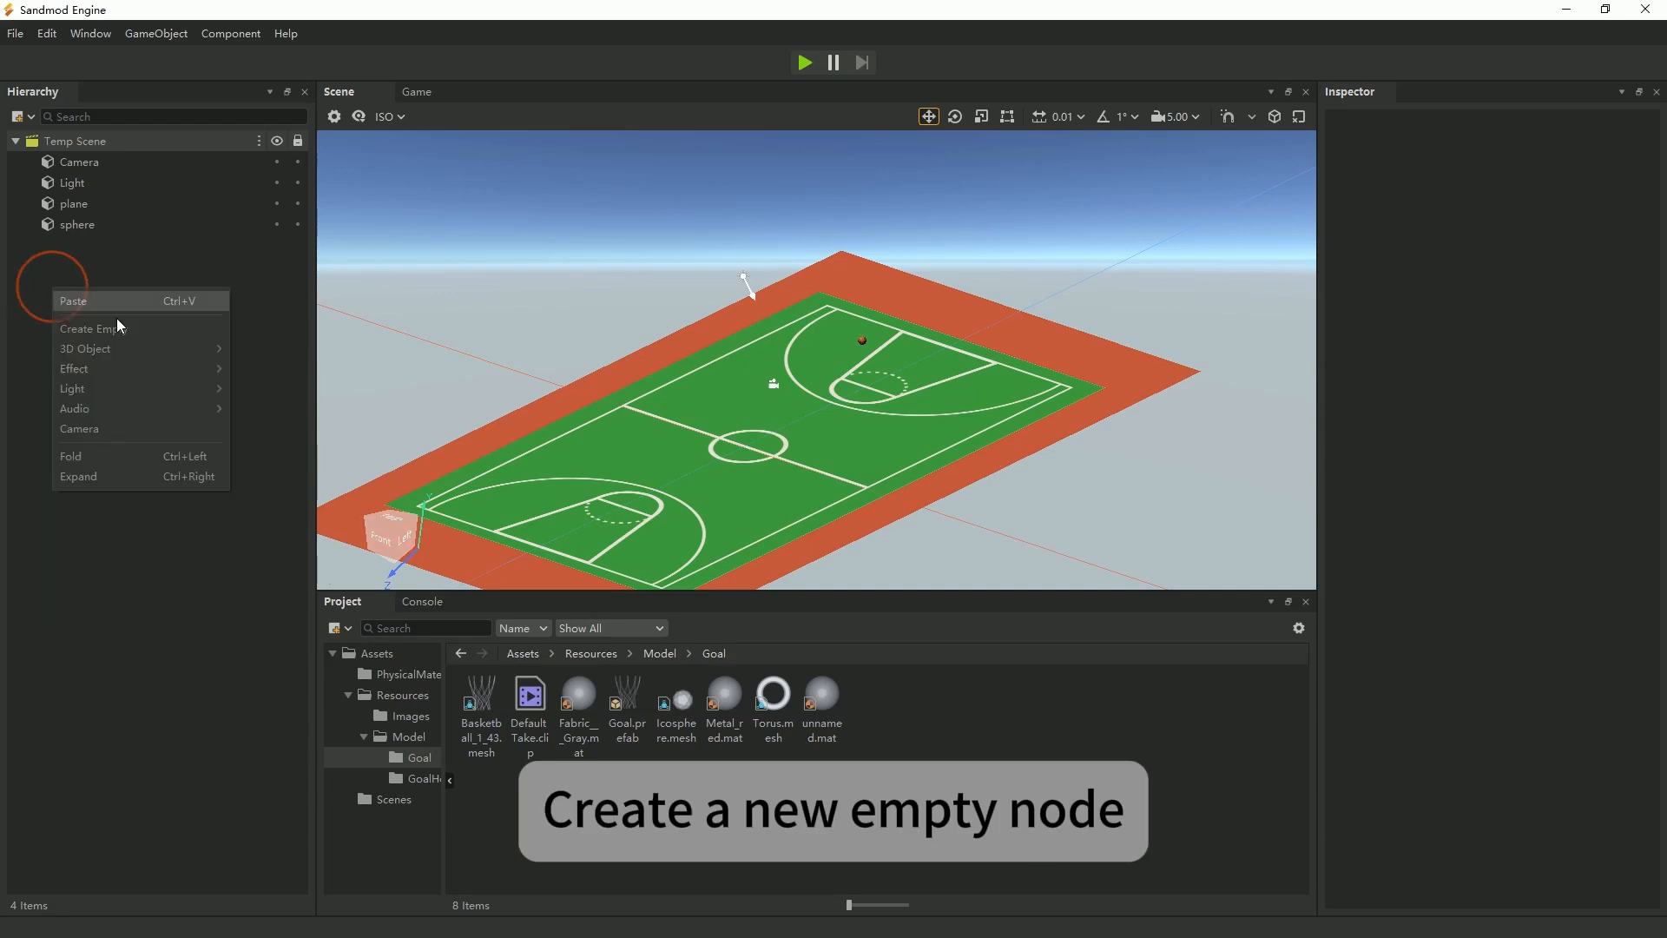
pyautogui.click(154, 330)
pyautogui.write('Goal')
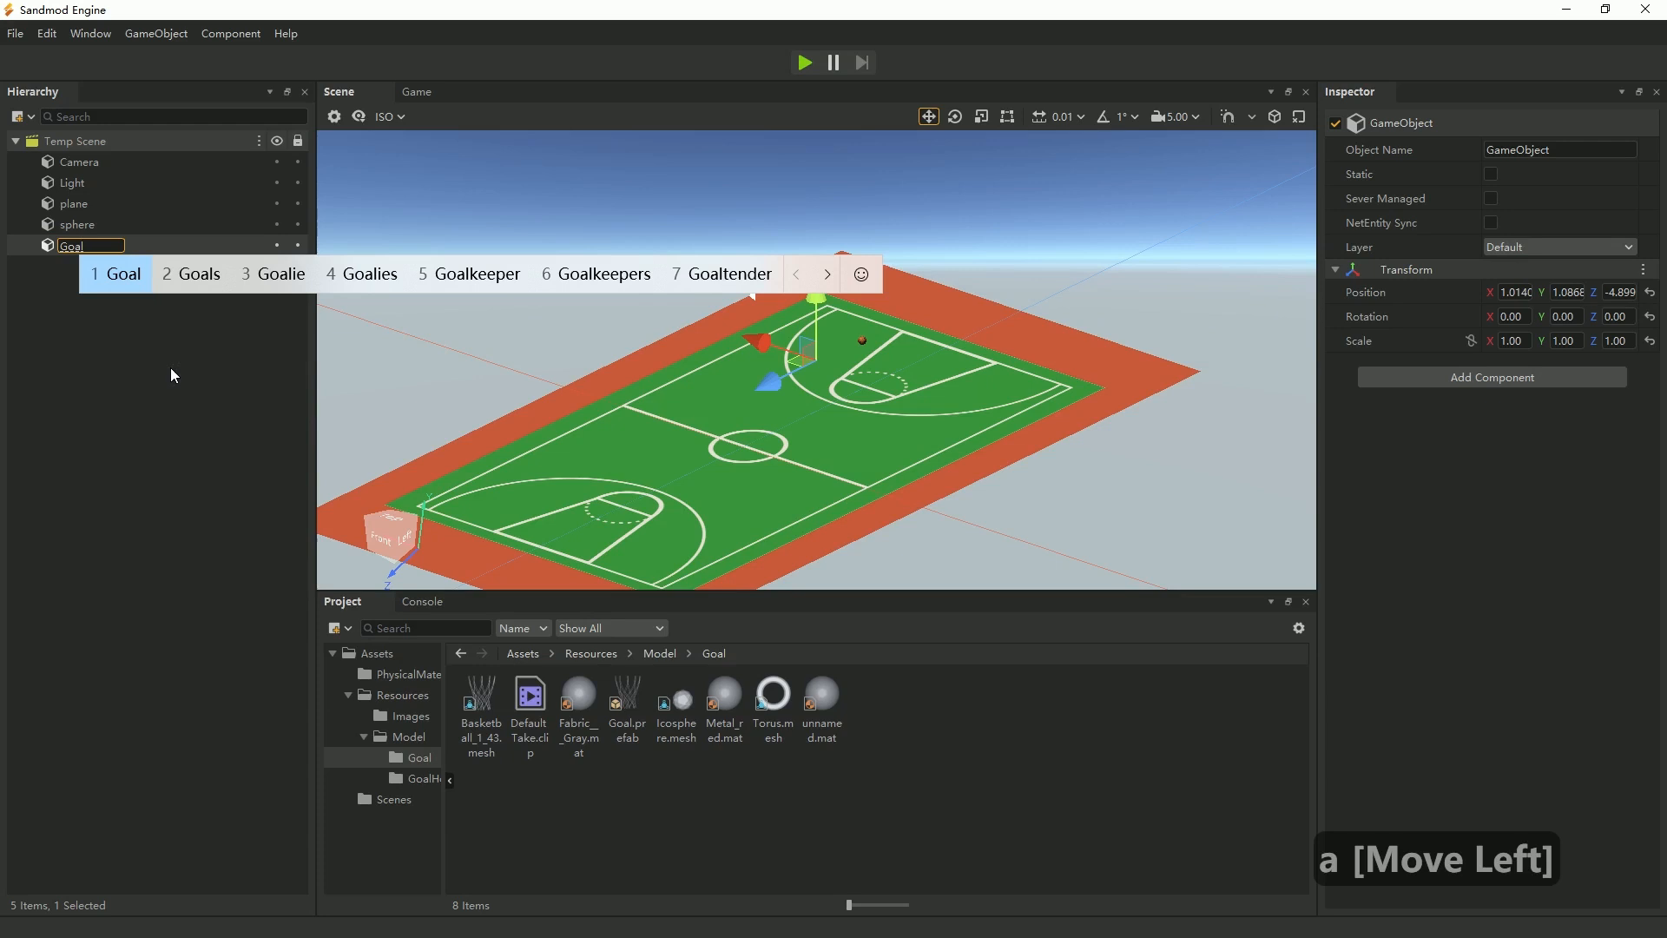
pyautogui.press('space')
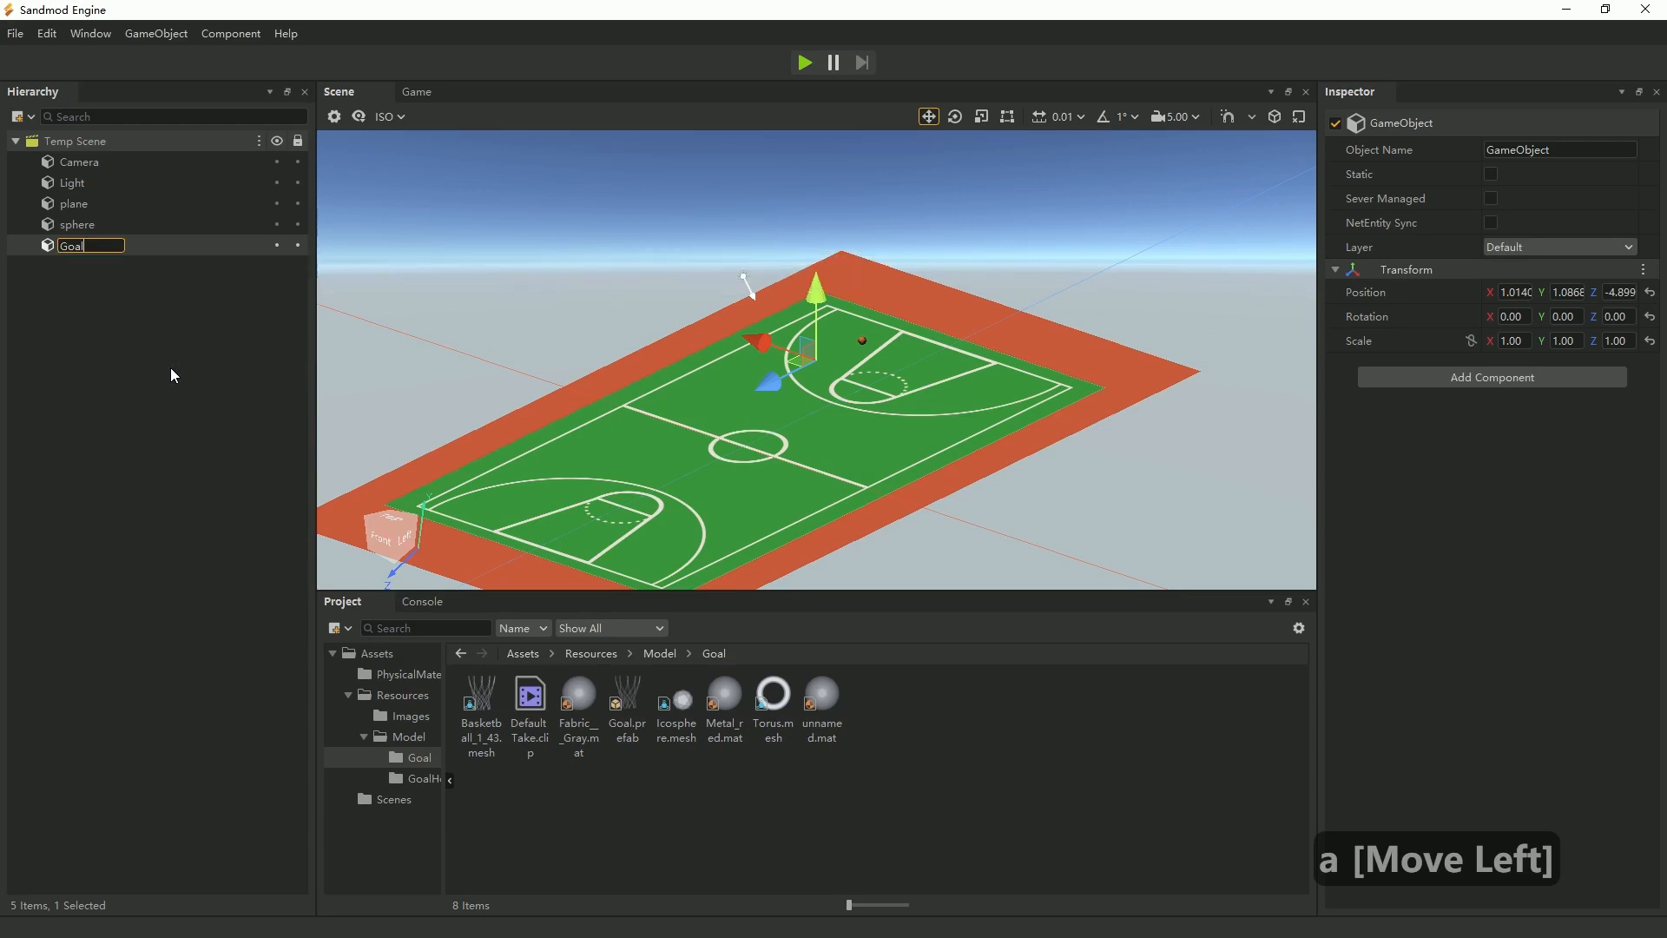
pyautogui.write('Root')
pyautogui.press('space')
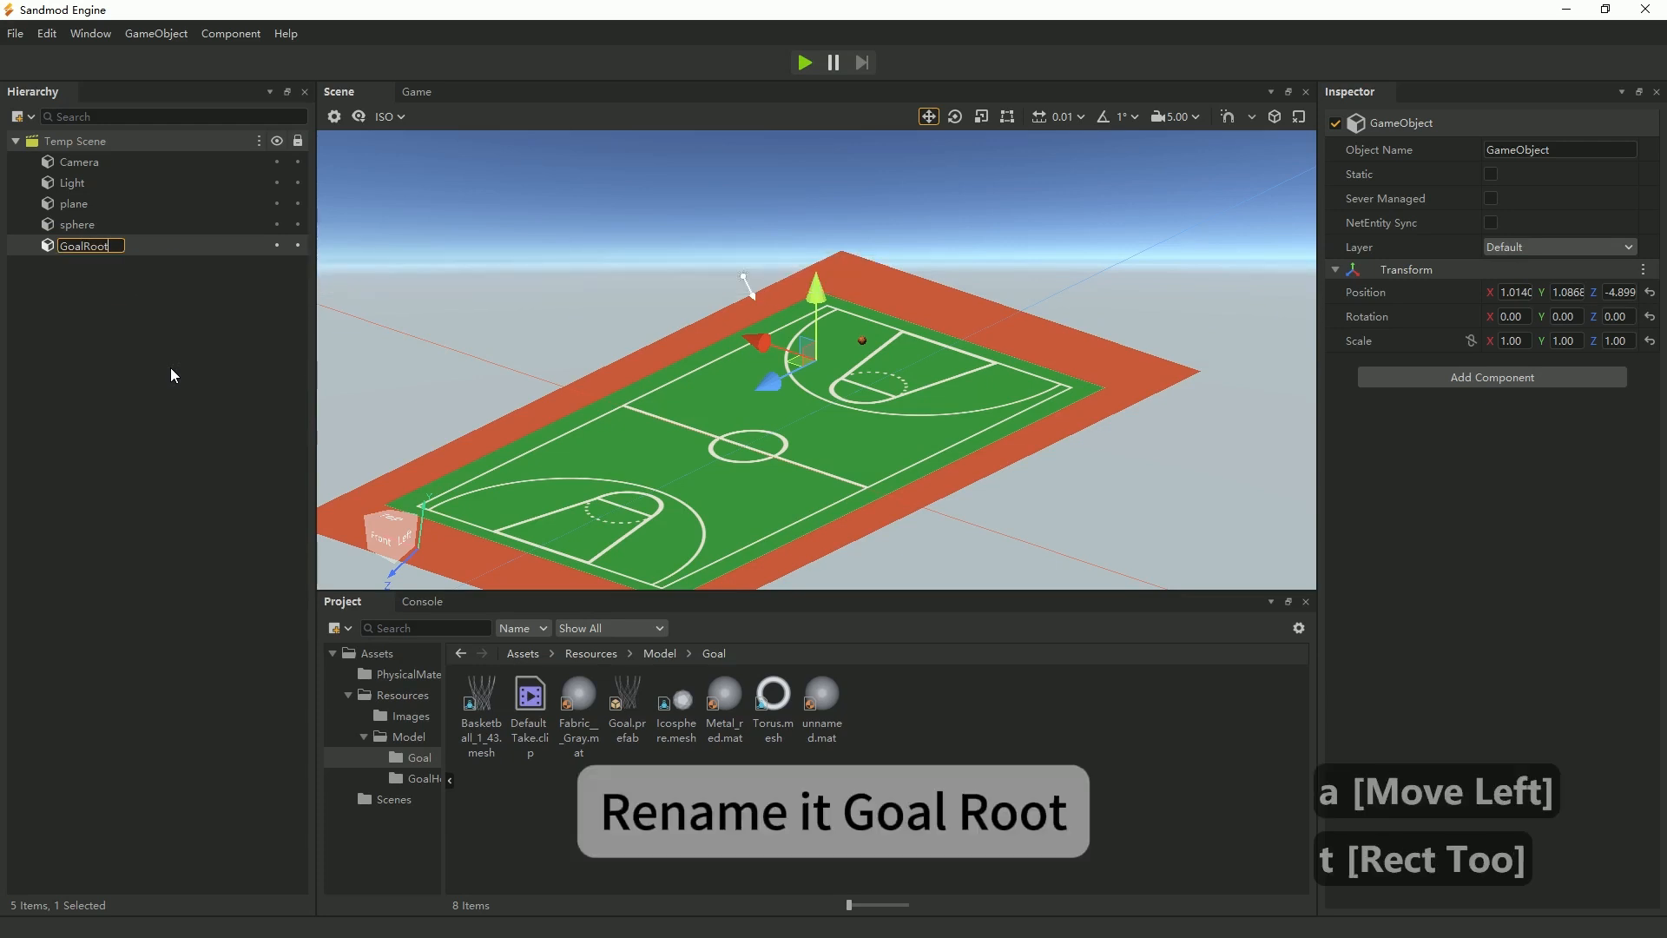
pyautogui.press('Return')
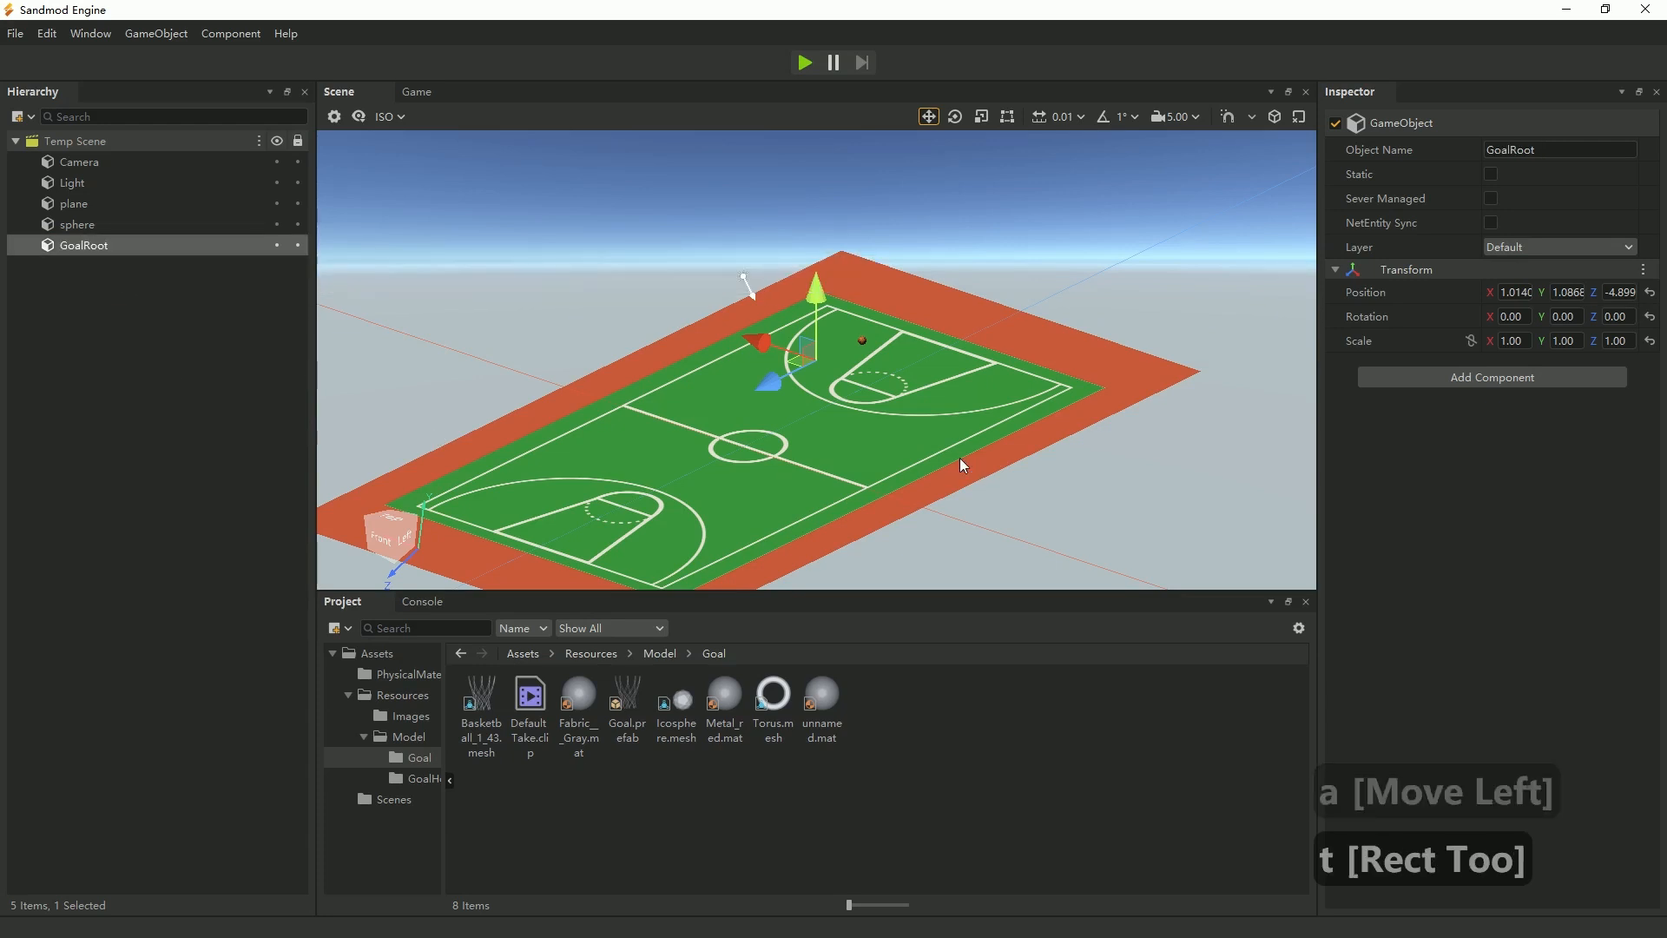
# Move GoalRoot to one end of the basketball court, setting its position to X 0, Y 0, Z -10.
pyautogui.press('f')
pyautogui.click(142, 267)
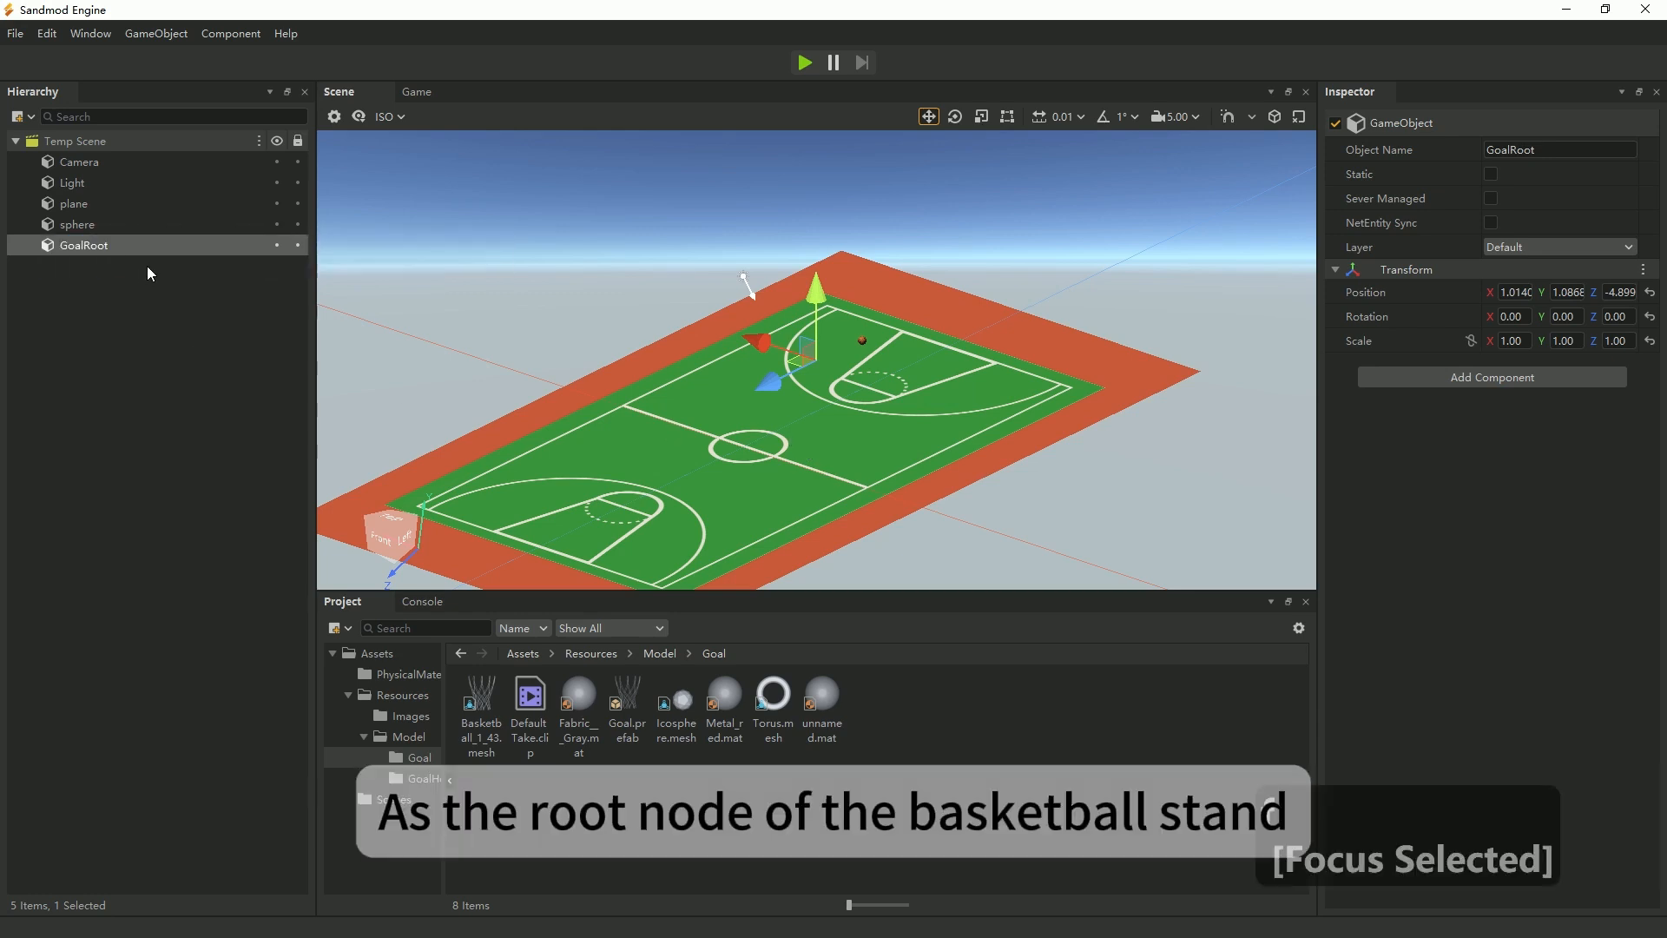
pyautogui.click(149, 261)
pyautogui.click(152, 239)
pyautogui.press('f')
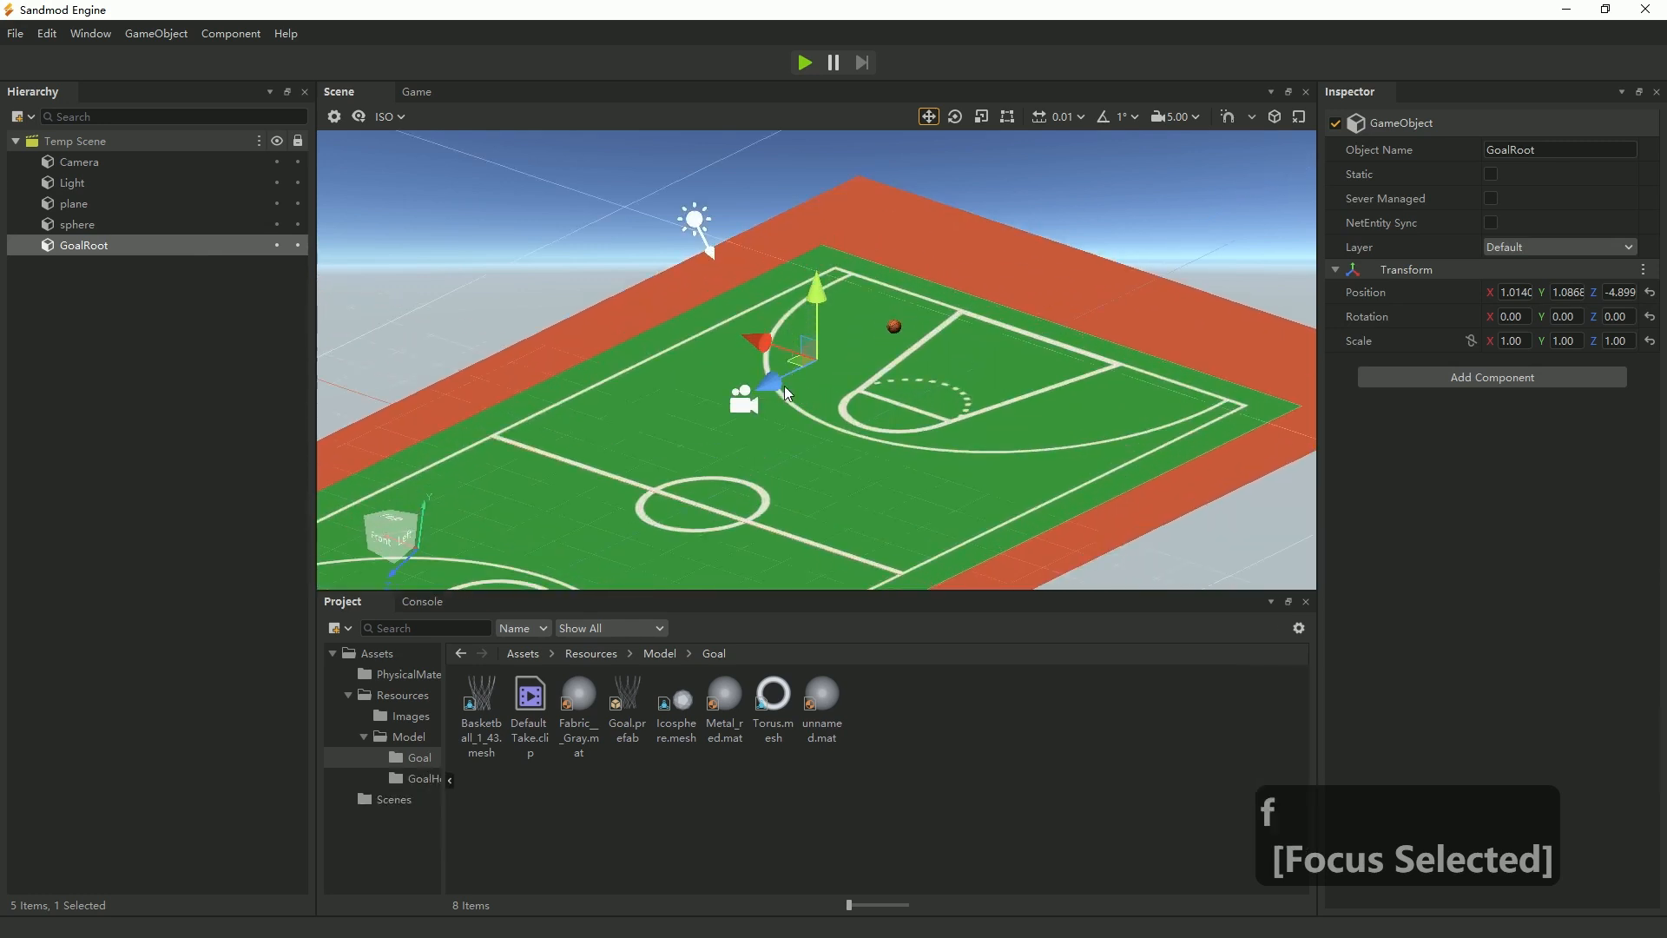
pyautogui.moveTo(770, 386); pyautogui.dragTo(1025, 292)
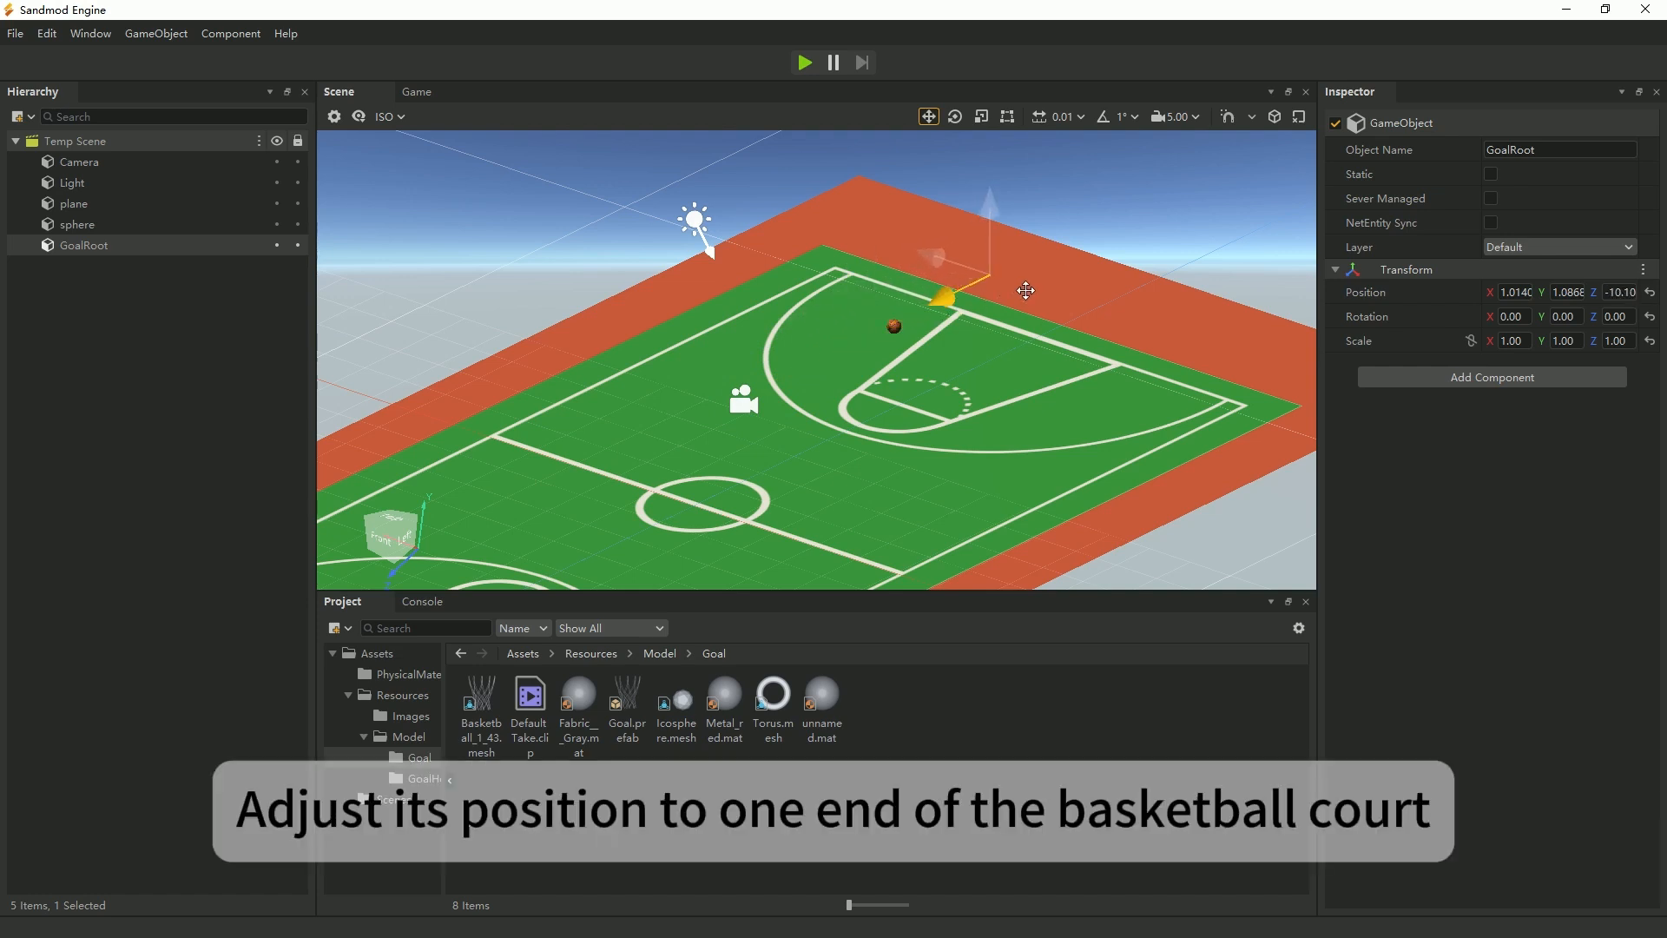
pyautogui.click(1515, 292)
pyautogui.write('0')
pyautogui.click(1567, 293)
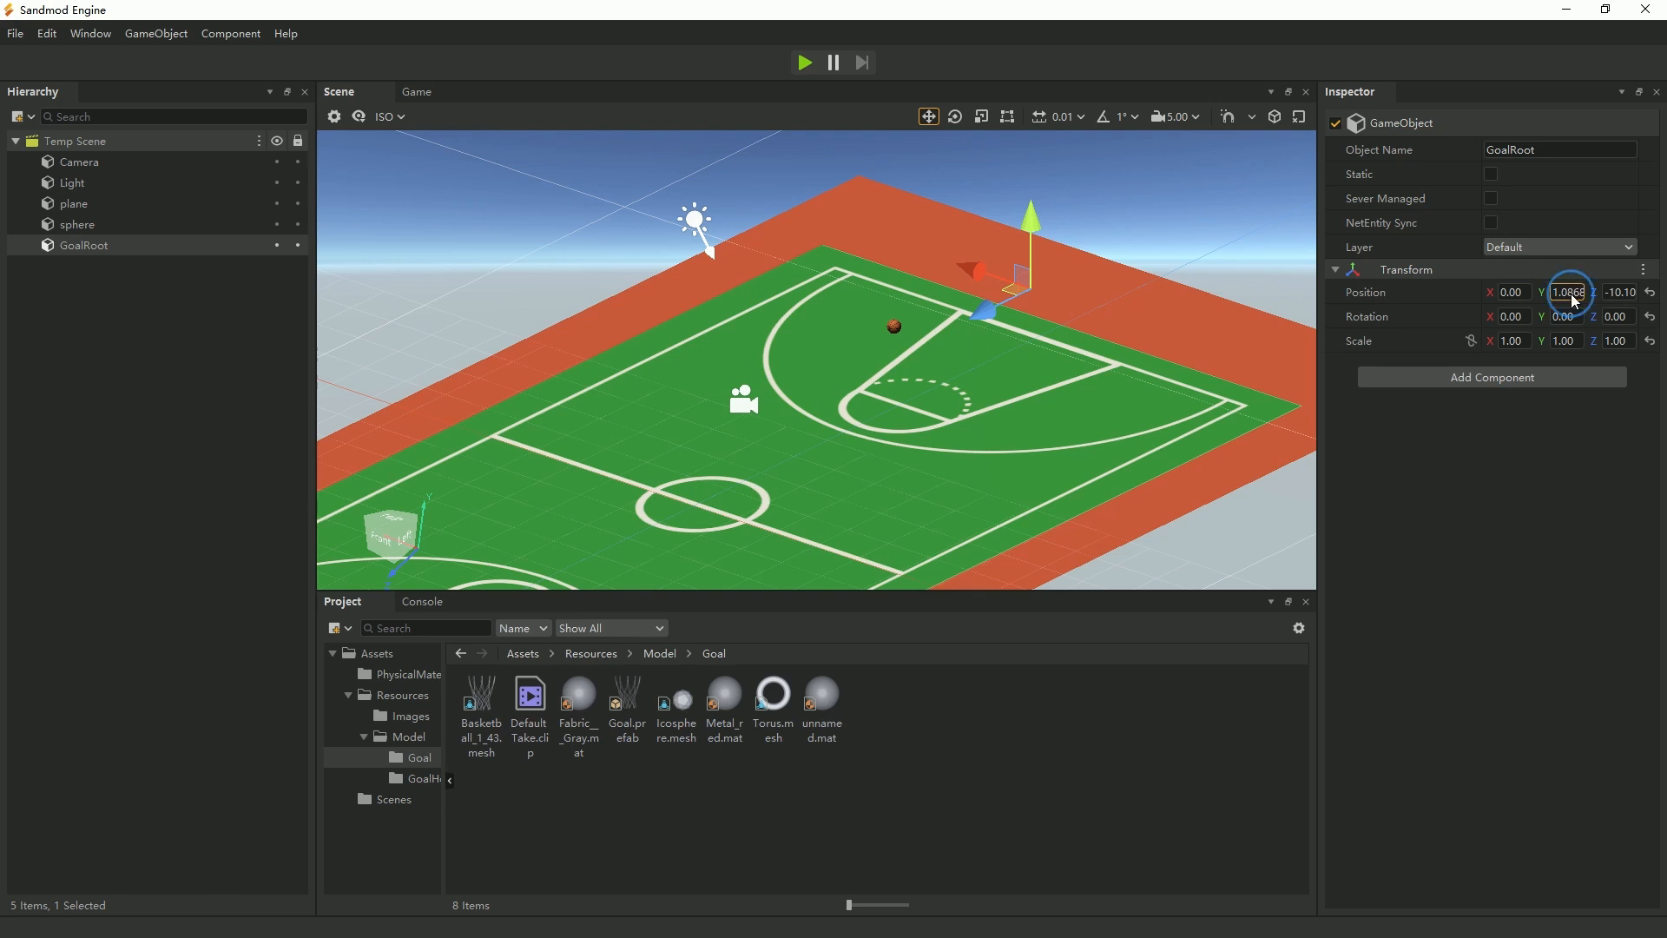
pyautogui.write('0')
pyautogui.click(1609, 293)
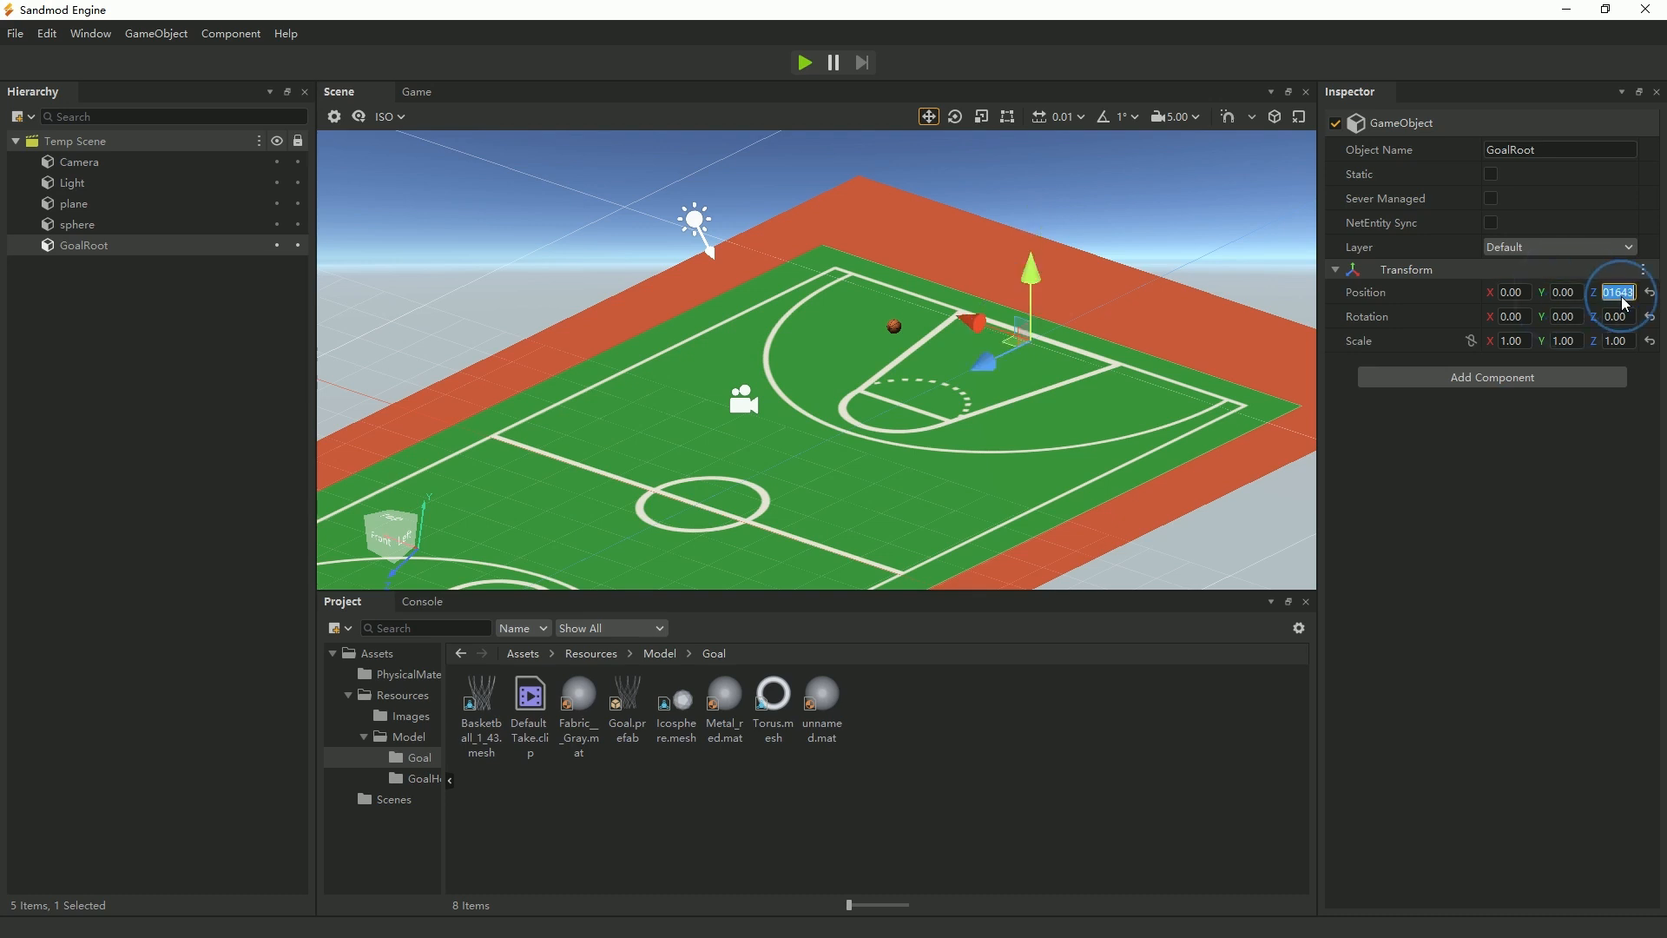
pyautogui.write('-10')
pyautogui.press('Return')
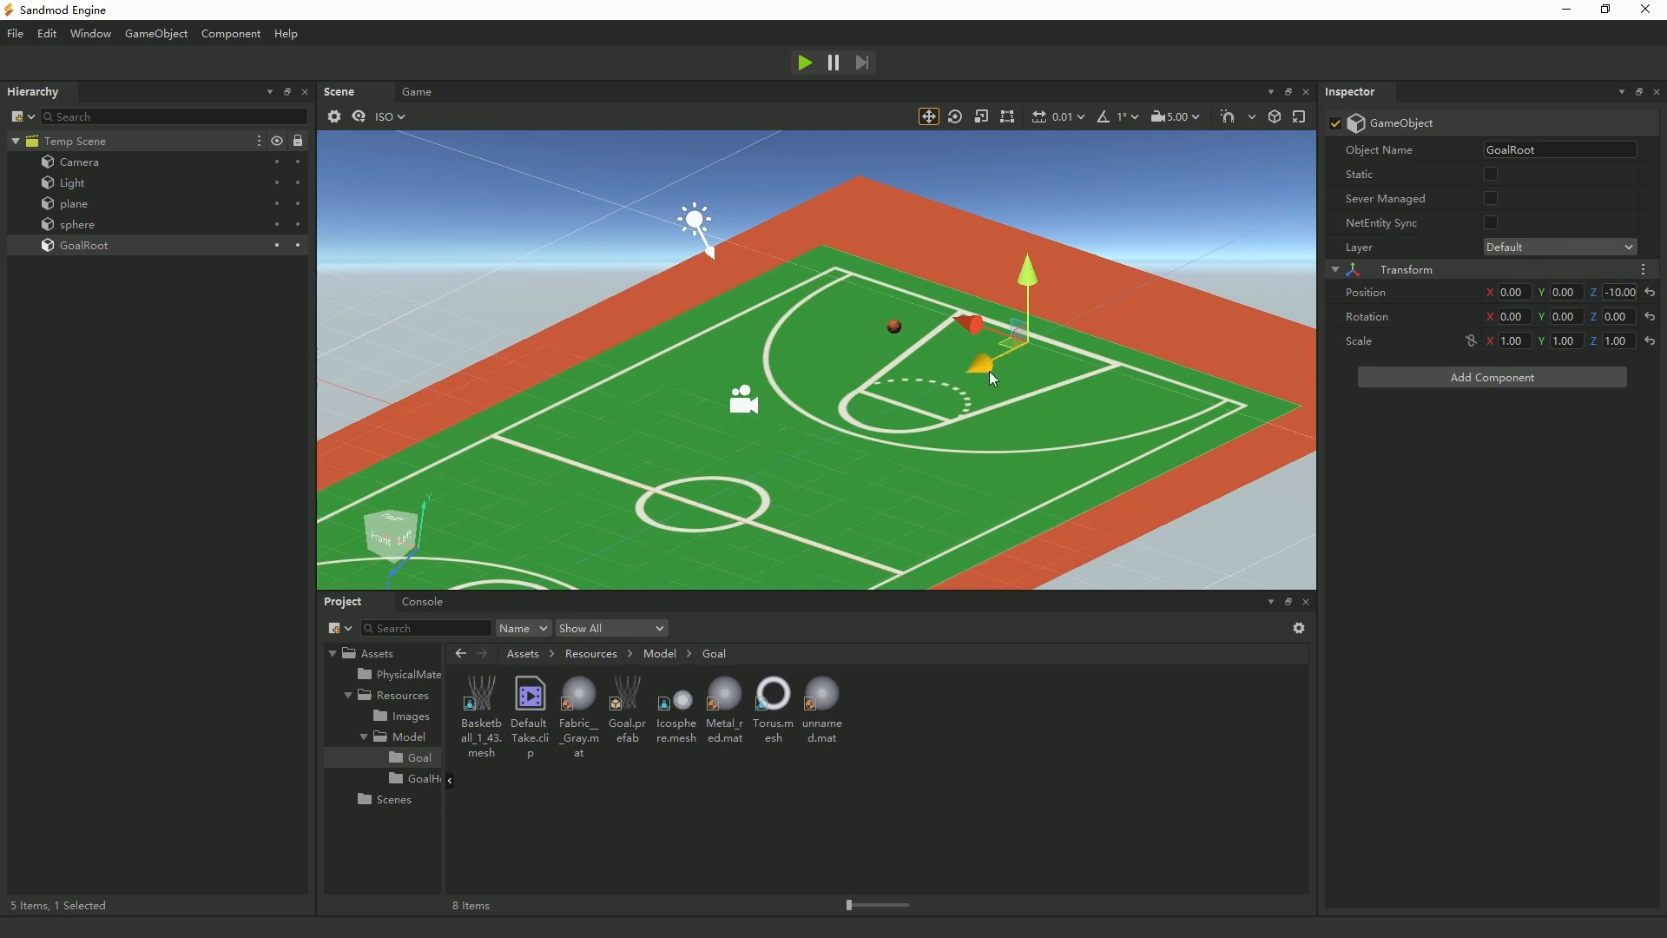
# Try moving GoalRoot slightly further along Z toward the baseline, and set its Z position back to -10.
pyautogui.moveTo(982, 368); pyautogui.dragTo(1010, 351)
pyautogui.click(1618, 292)
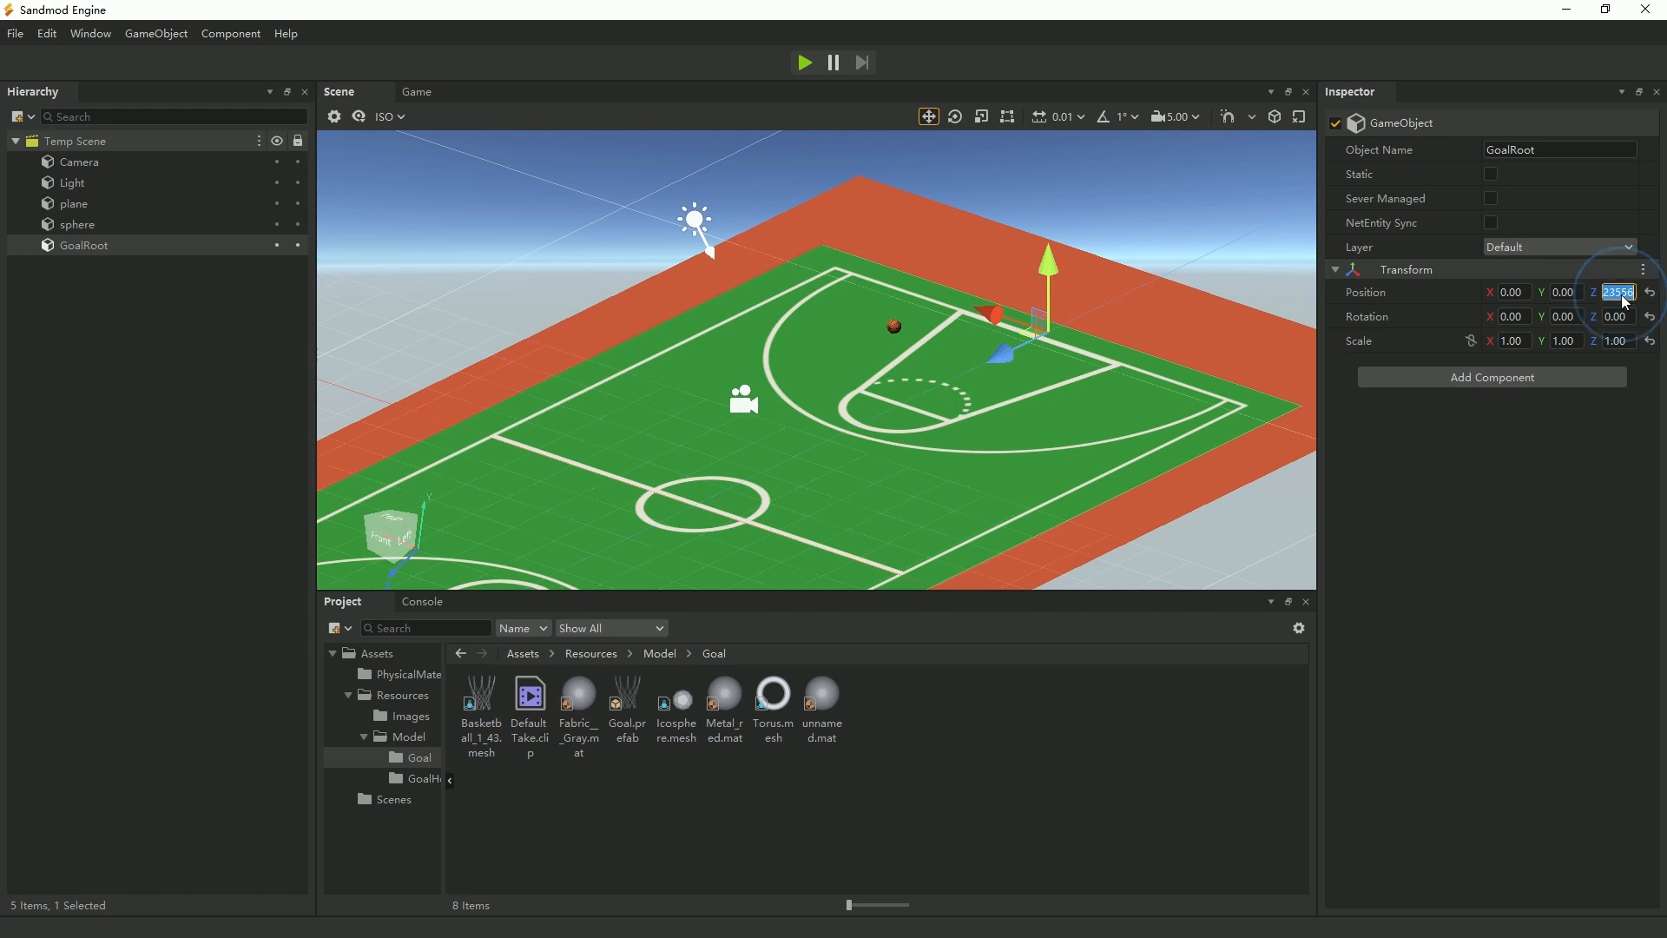
pyautogui.write('-10')
pyautogui.press('Return')
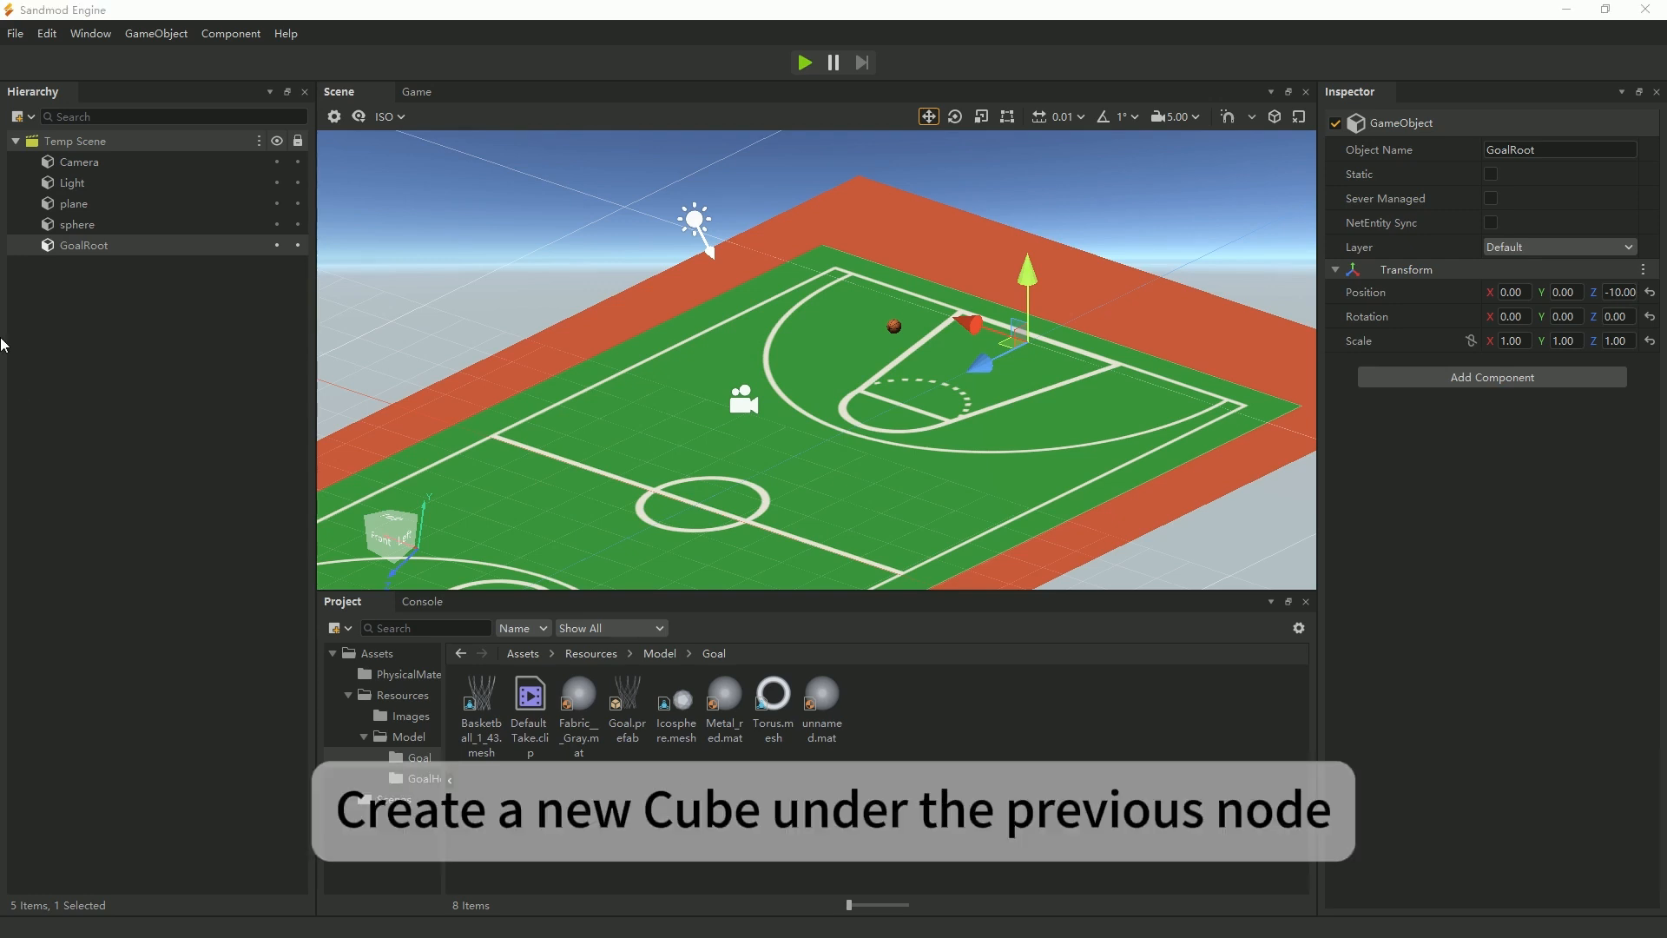
# Create a 3D cube as a child of GoalRoot.
pyautogui.rightClick(101, 249)
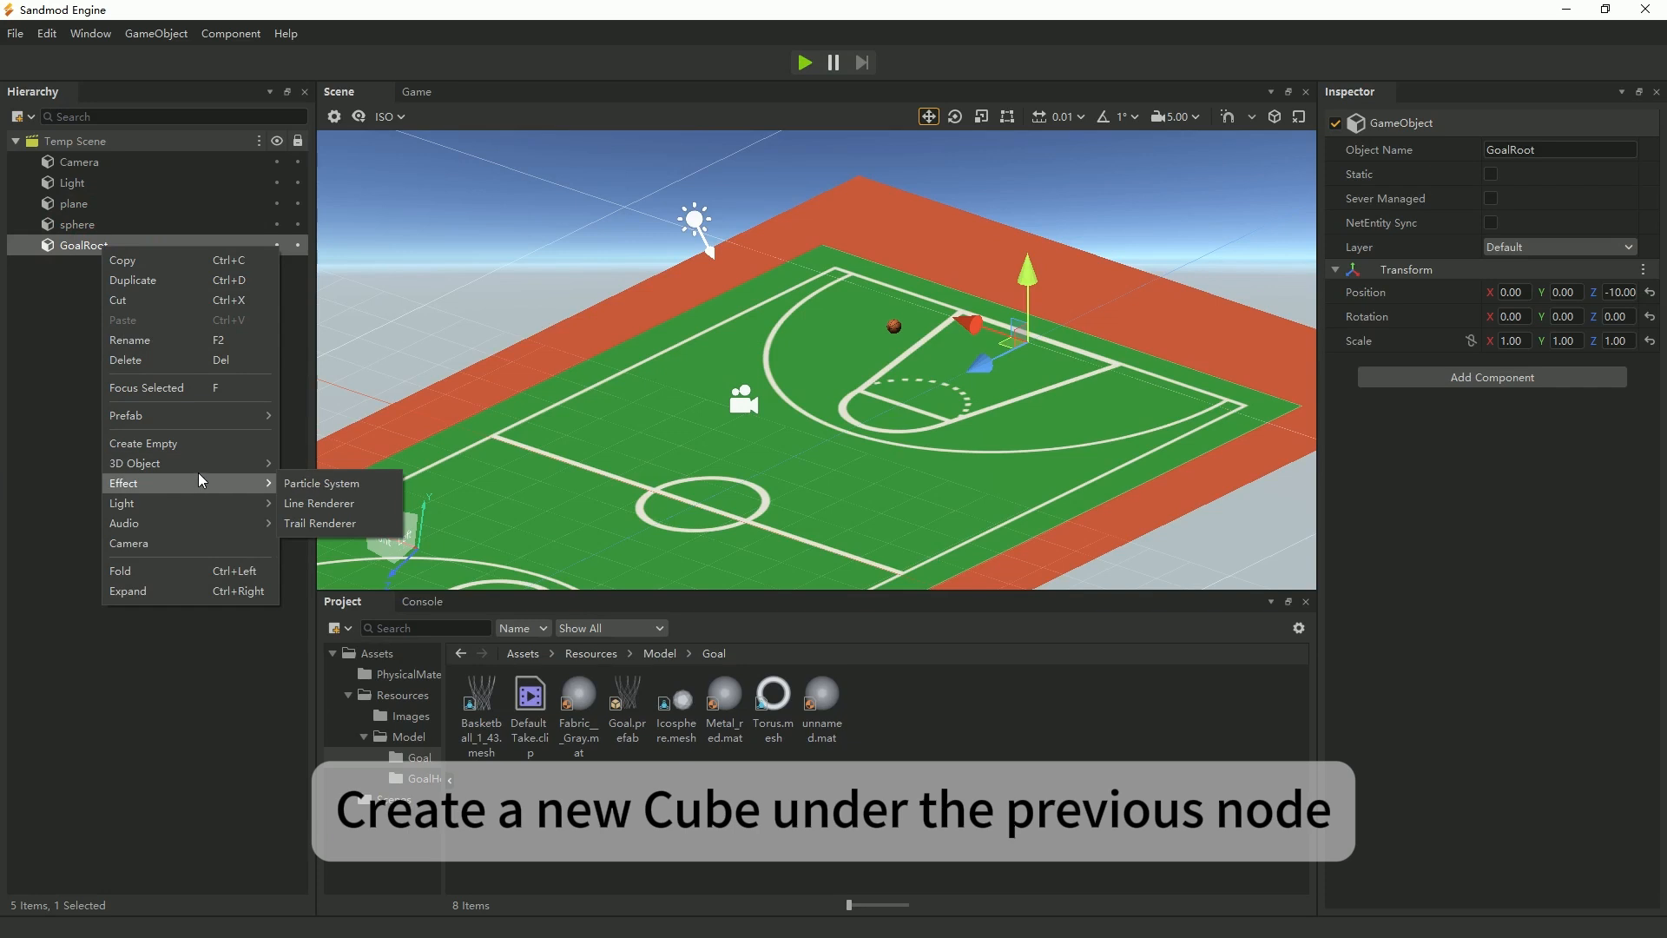
pyautogui.moveTo(205, 468)
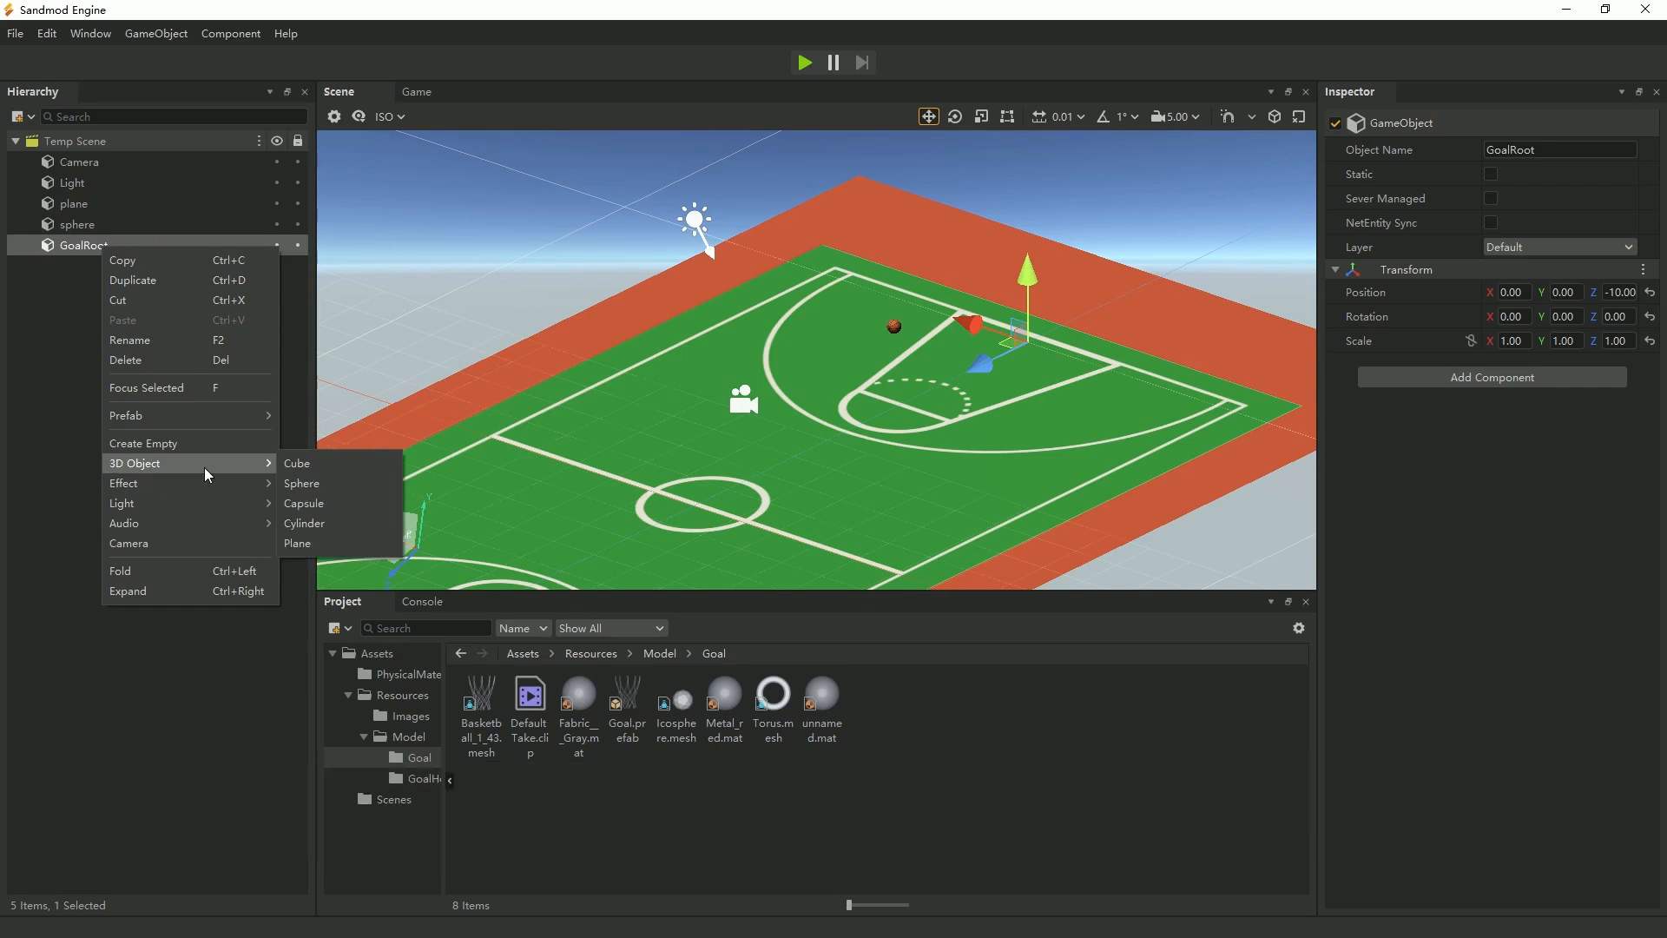
pyautogui.click(314, 465)
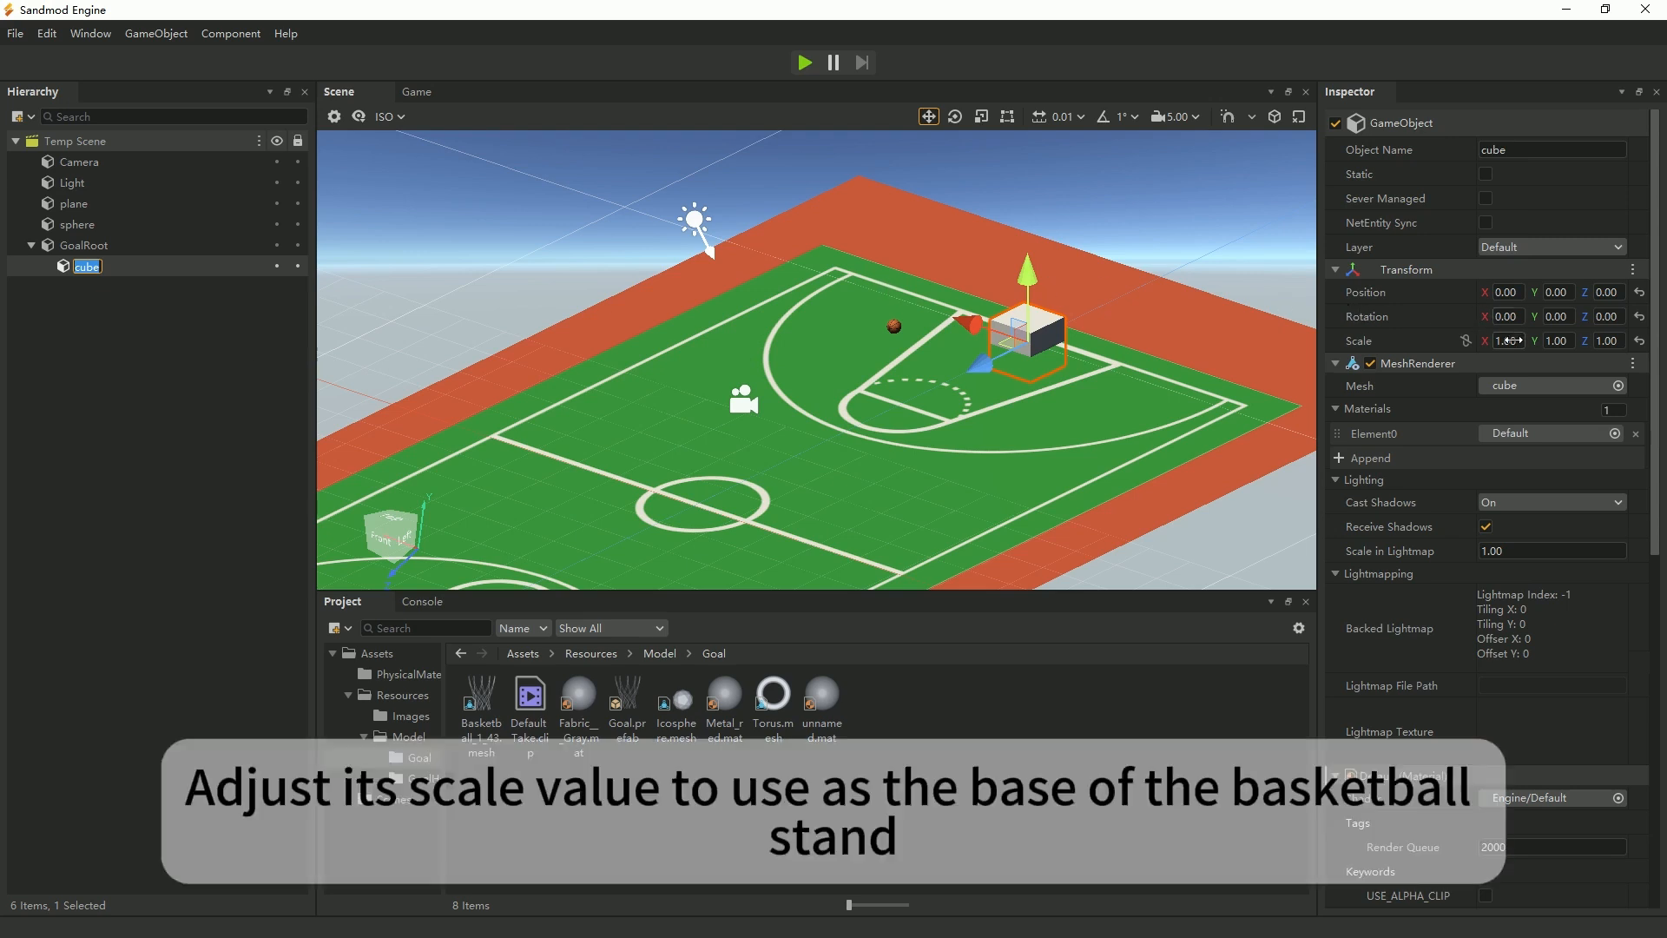
# Try a Z scale of 0.1 on the cube, and set it back to 1.
pyautogui.click(1607, 341)
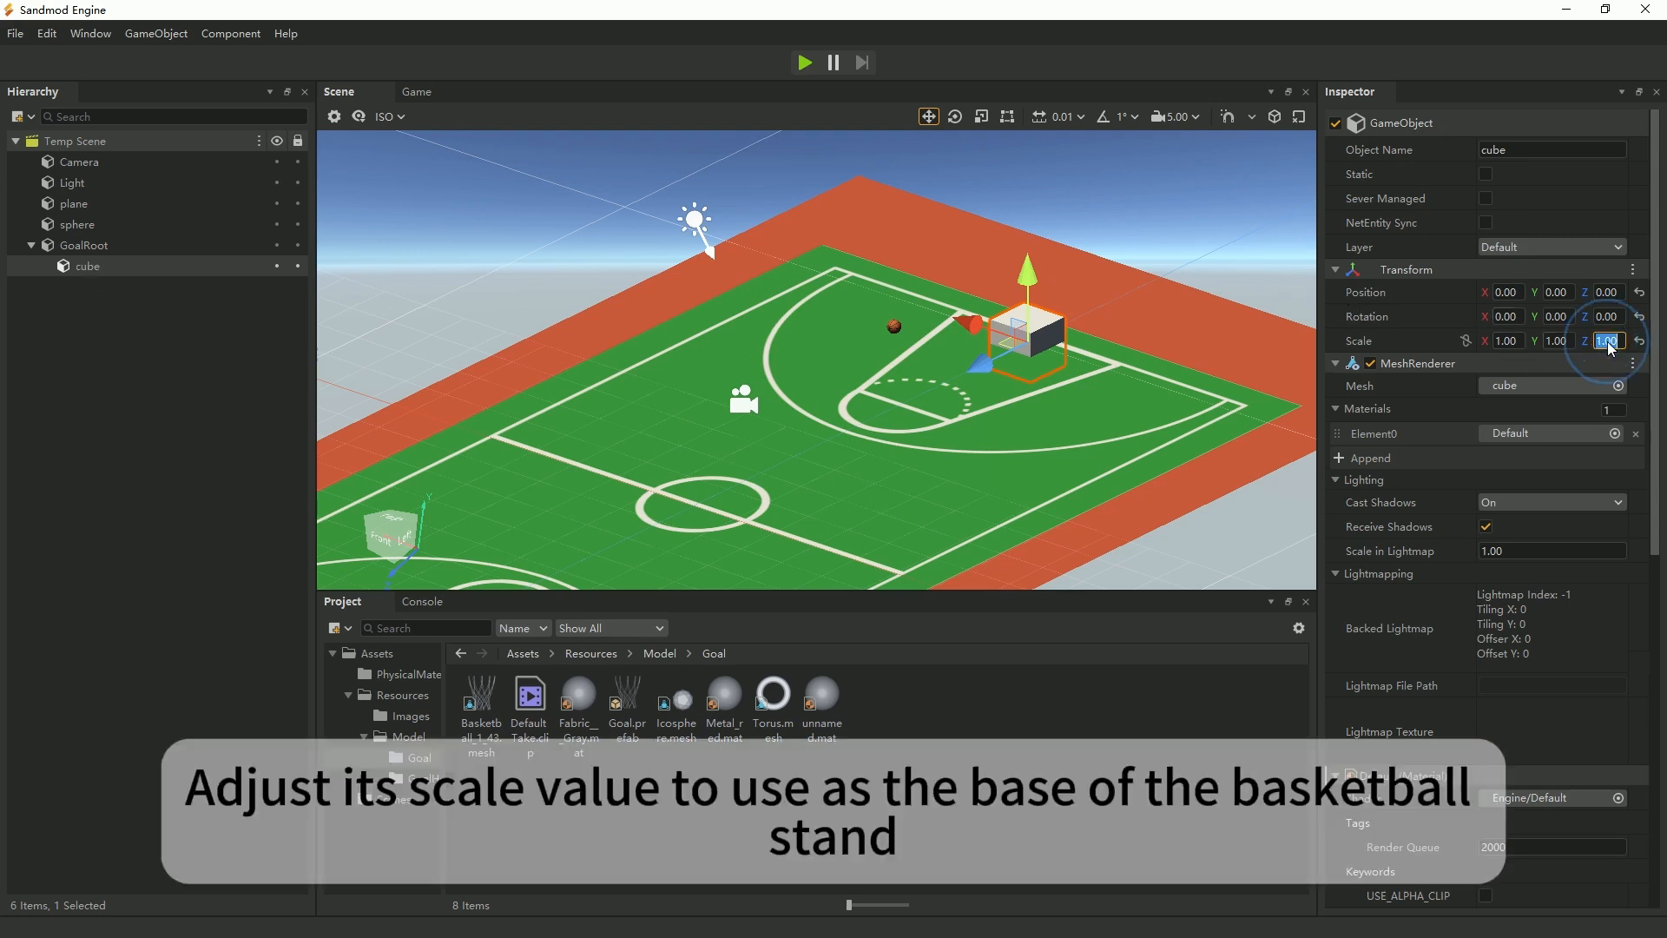
pyautogui.write('0')
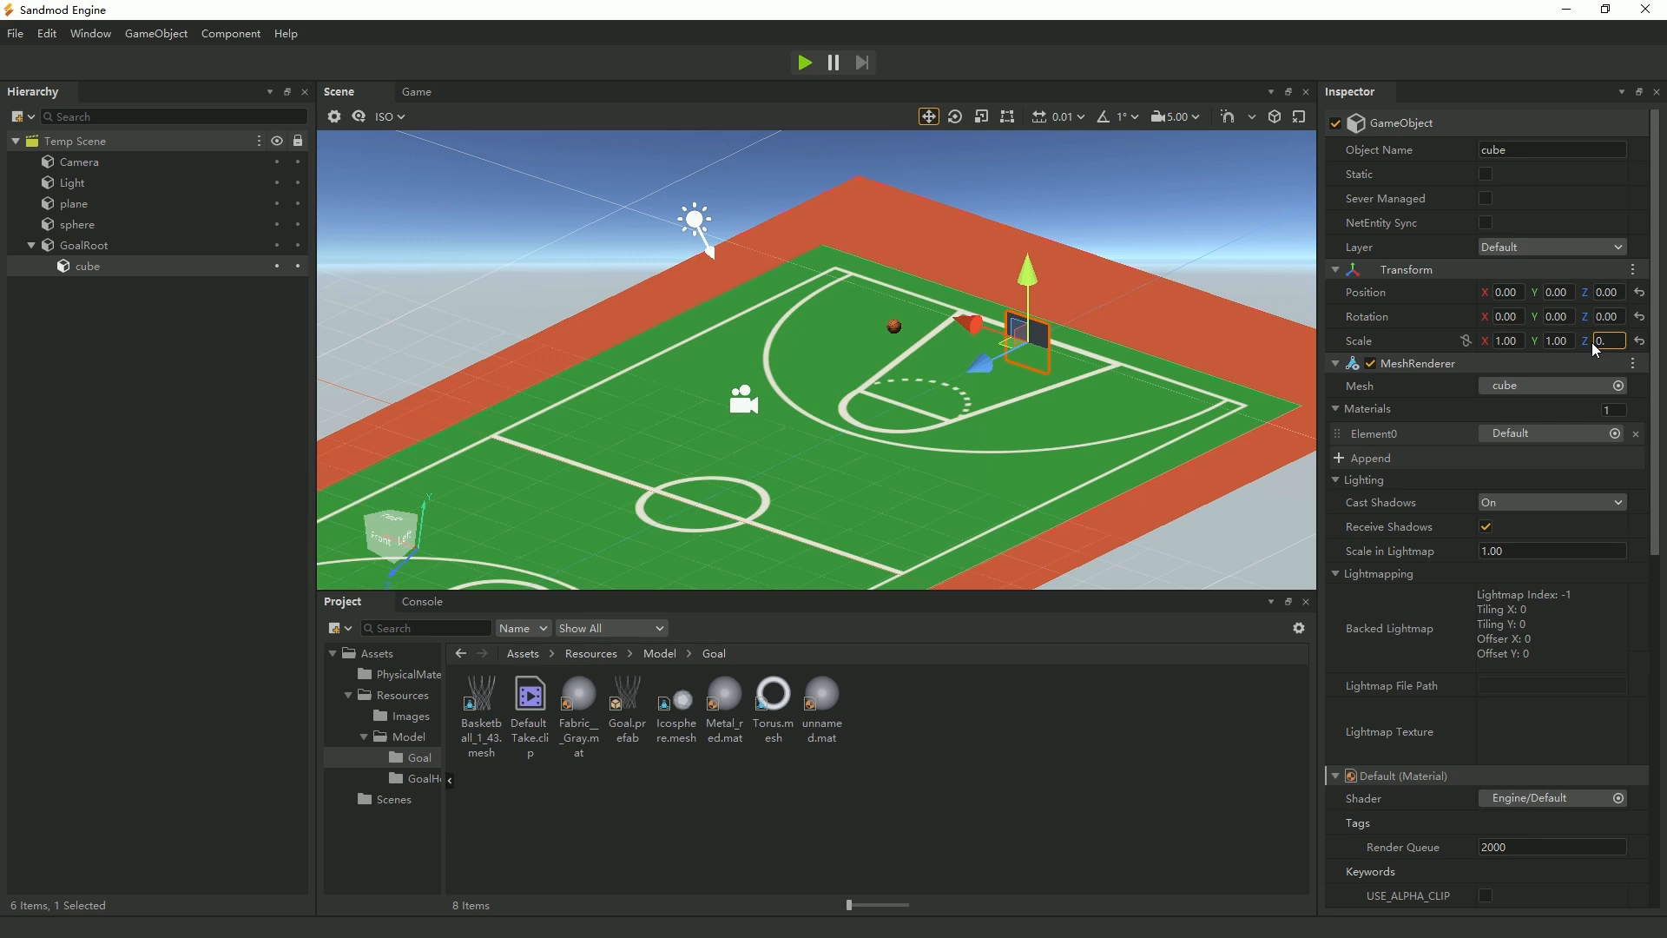
pyautogui.write('.1')
pyautogui.press('BackSpace')
pyautogui.write('1')
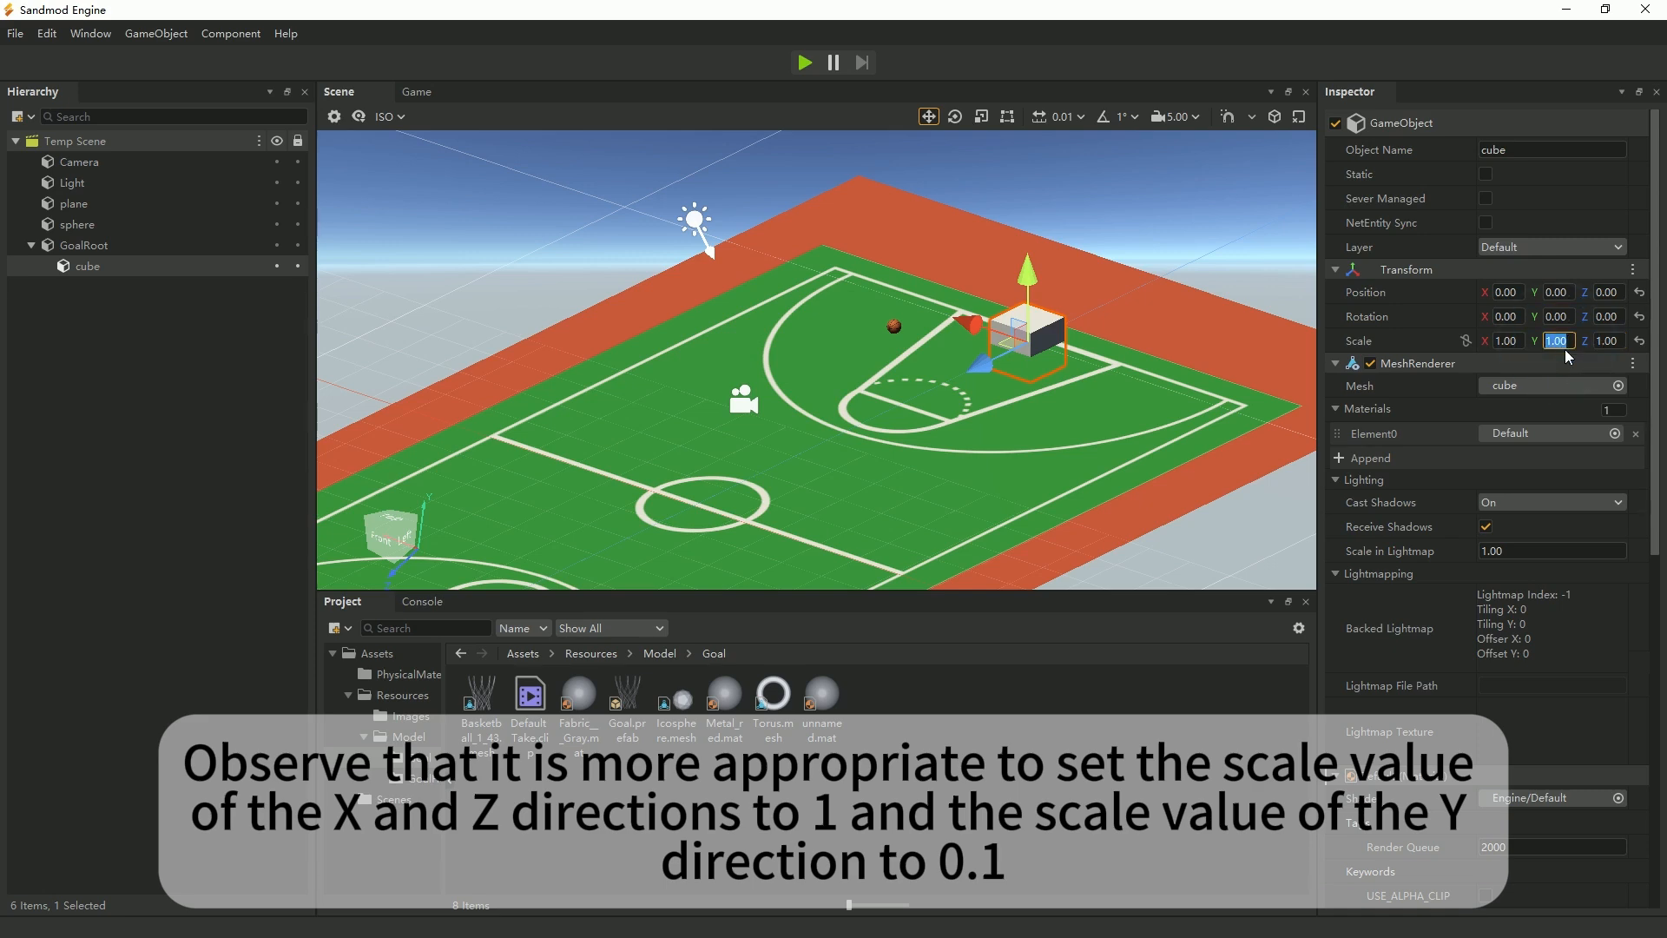
pyautogui.write('0.1')
# Set the cube's Y scale to 0.1 and move it back along Z to about -0.89.
pyautogui.press('Return')
pyautogui.scroll(3, 1054, 381)
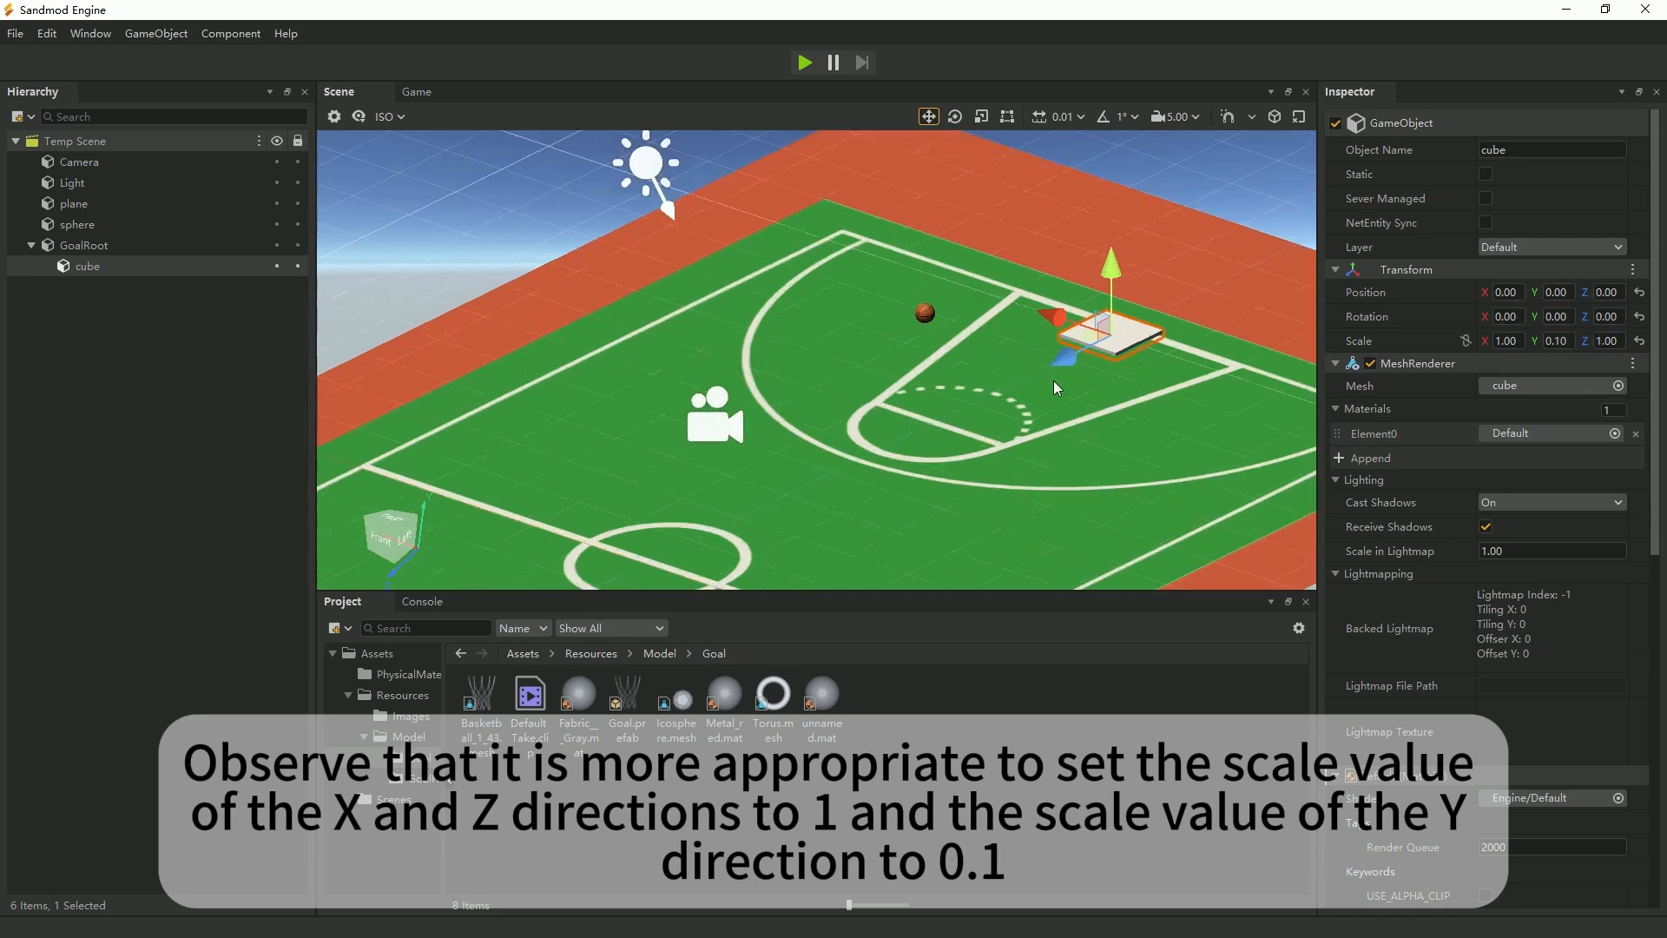
pyautogui.scroll(2, 1054, 380)
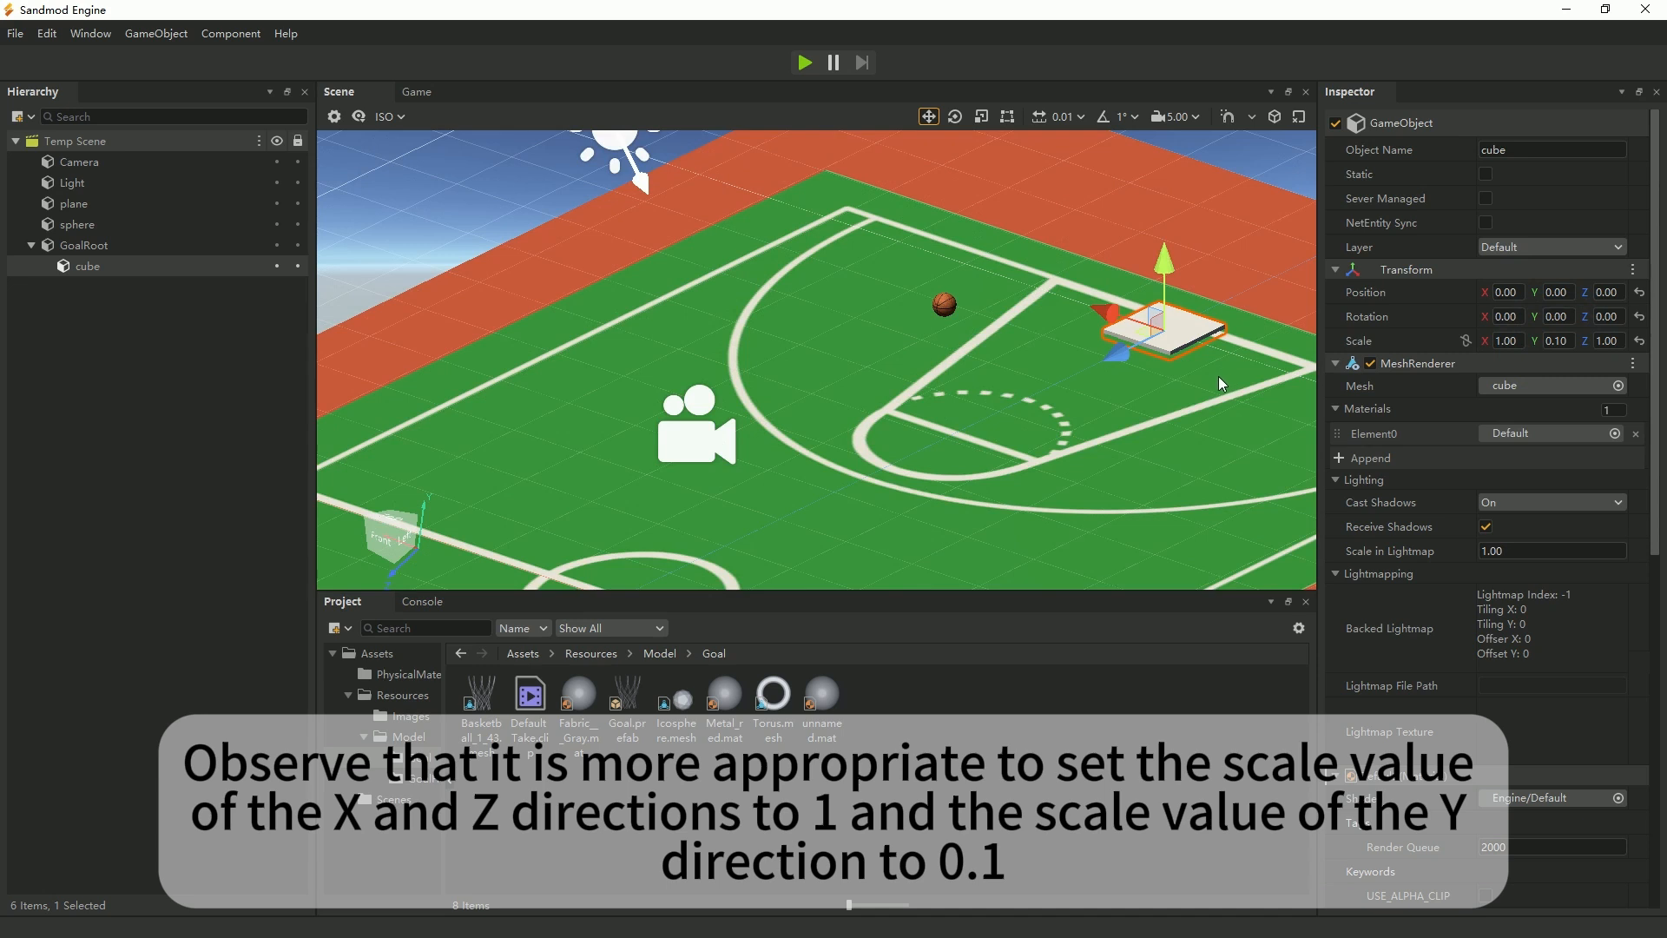
pyautogui.moveTo(1120, 359); pyautogui.dragTo(1184, 318)
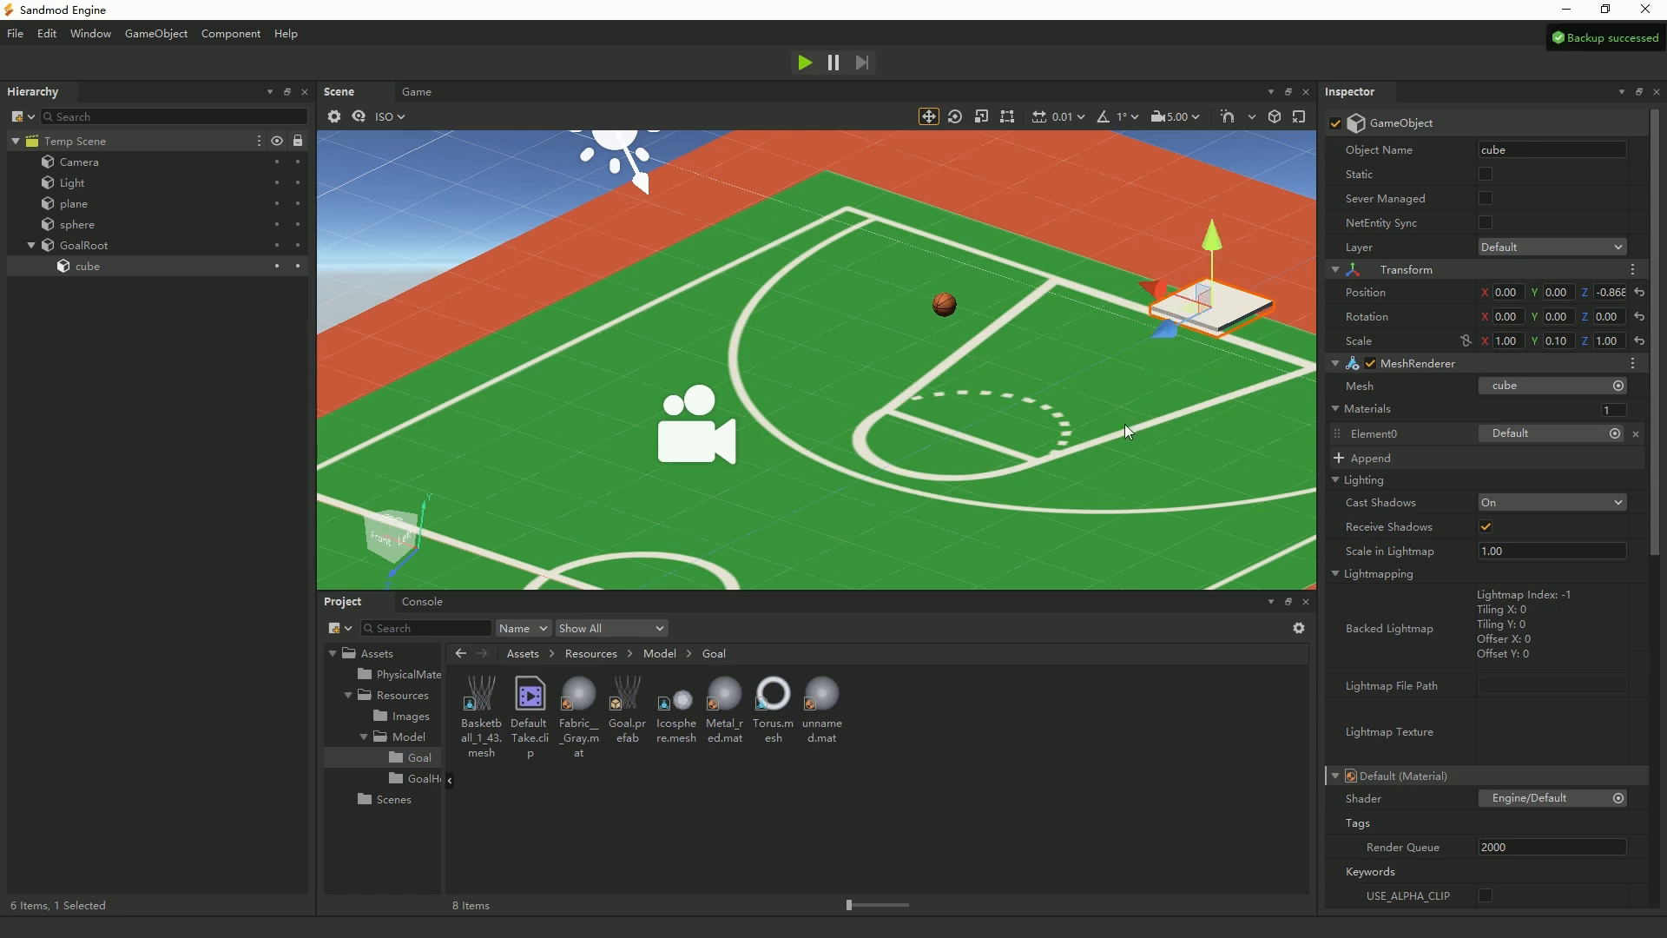
pyautogui.moveTo(1166, 330); pyautogui.dragTo(1162, 333)
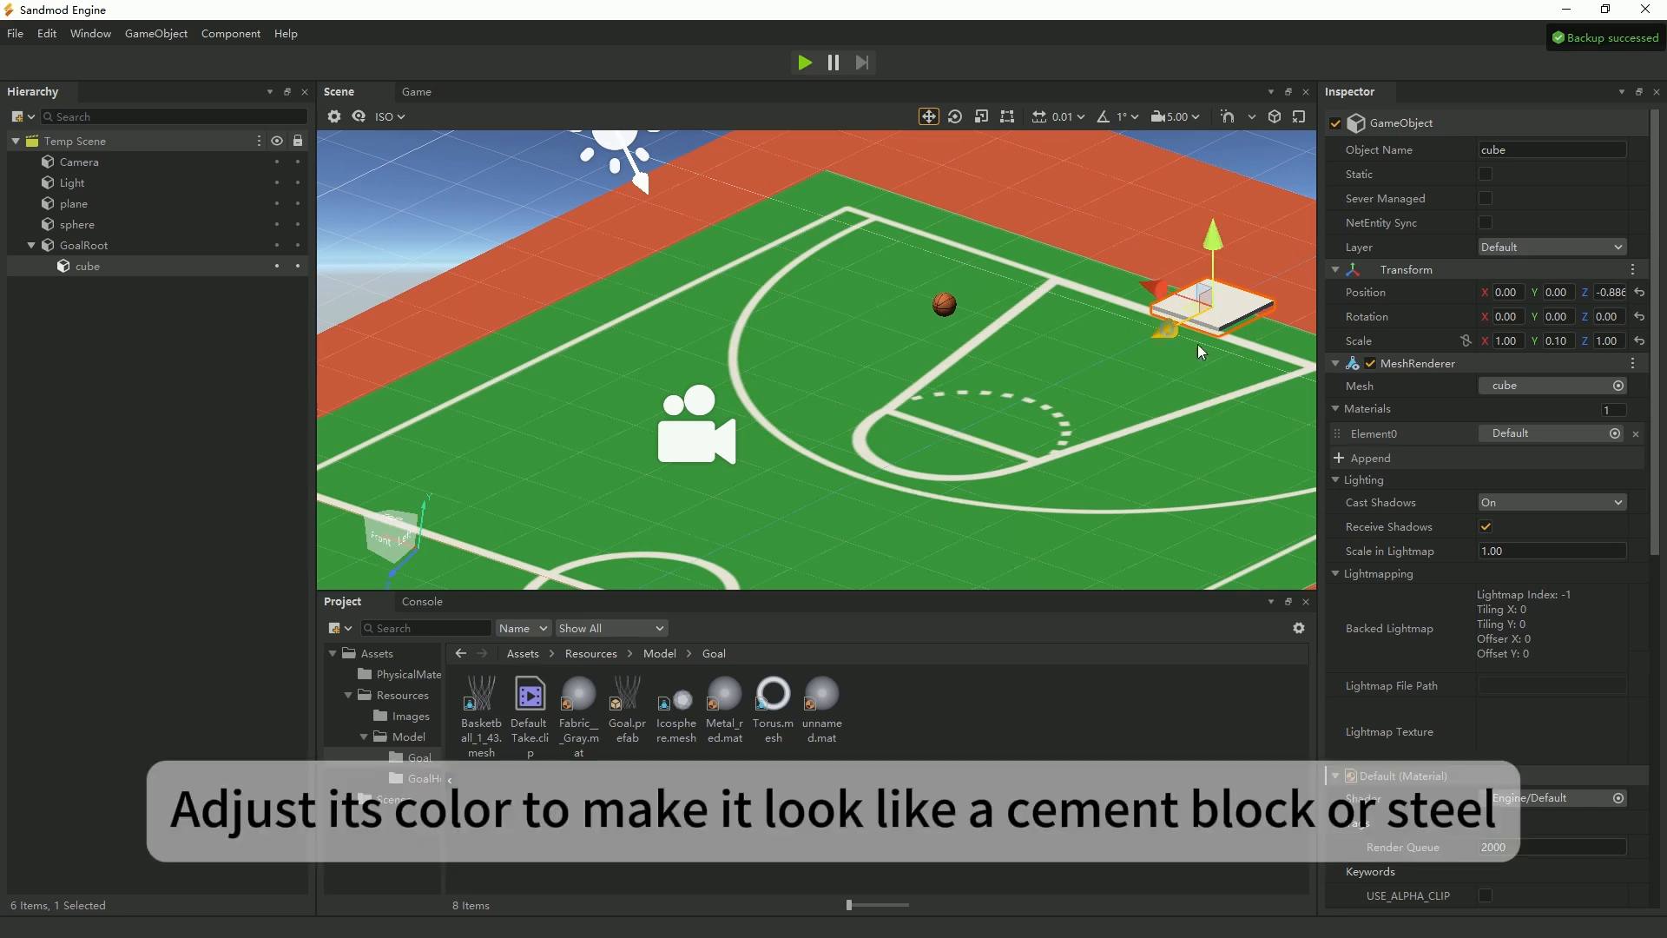
# Change the base cube's material color to a dark gray, #887777, so it resembles cement or steel.
pyautogui.scroll(-10, 1487, 682)
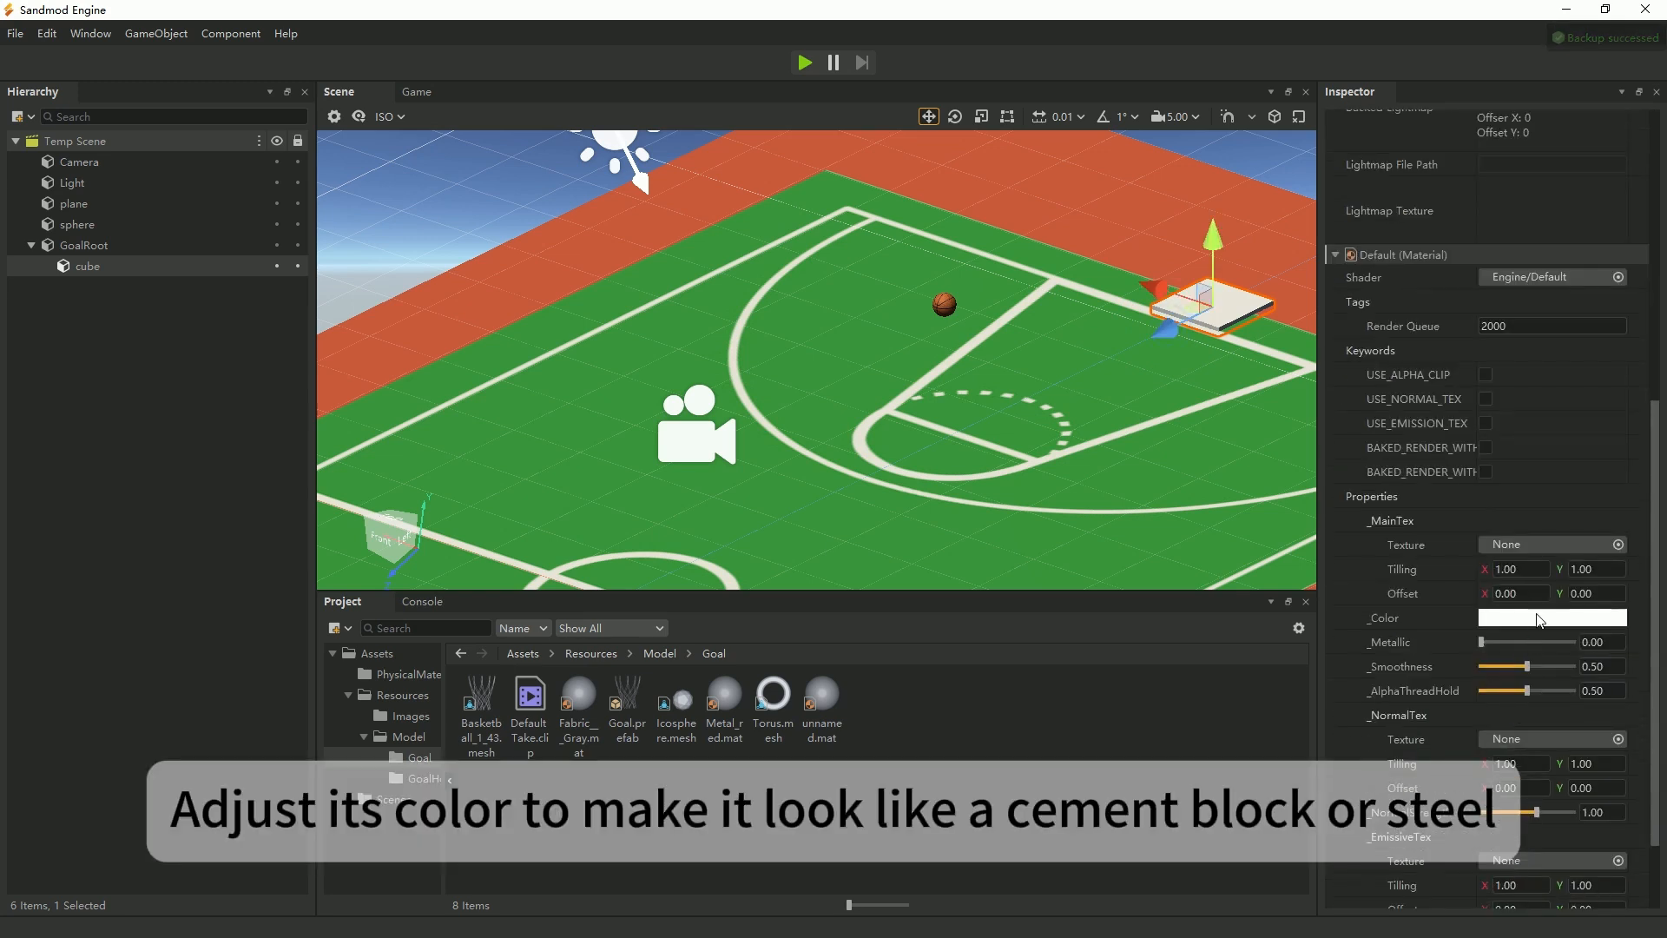
pyautogui.click(1506, 620)
pyautogui.click(790, 397)
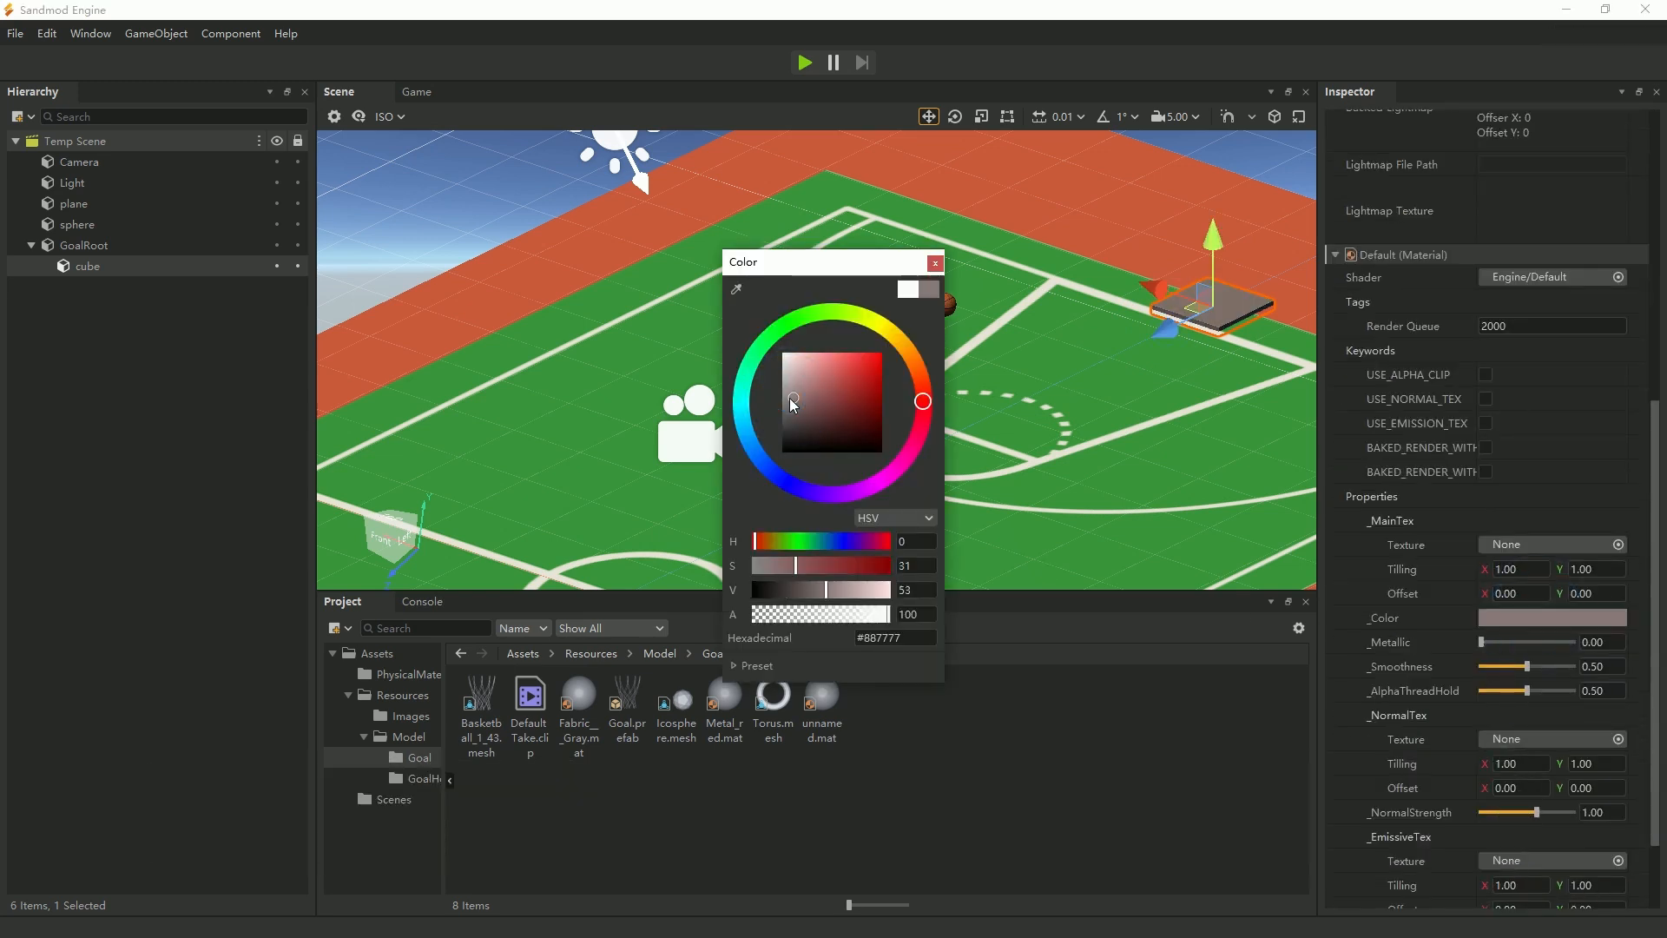
pyautogui.click(934, 262)
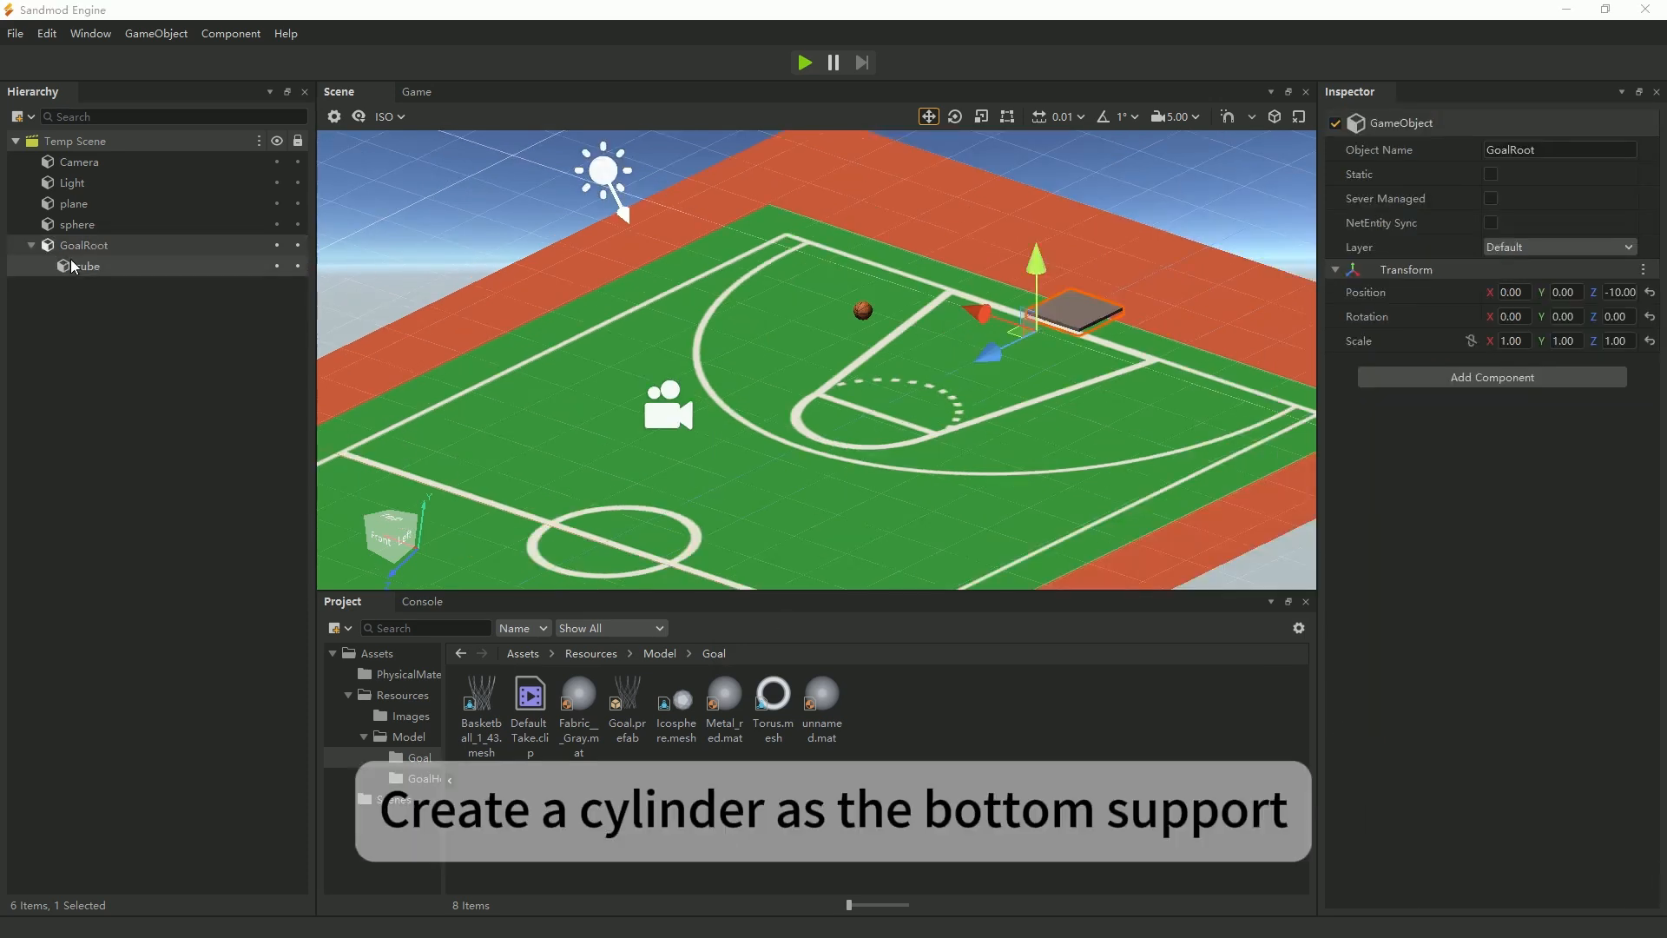
# Create a 3D cylinder as a child of GoalRoot.
pyautogui.rightClick(88, 245)
pyautogui.moveTo(190, 462)
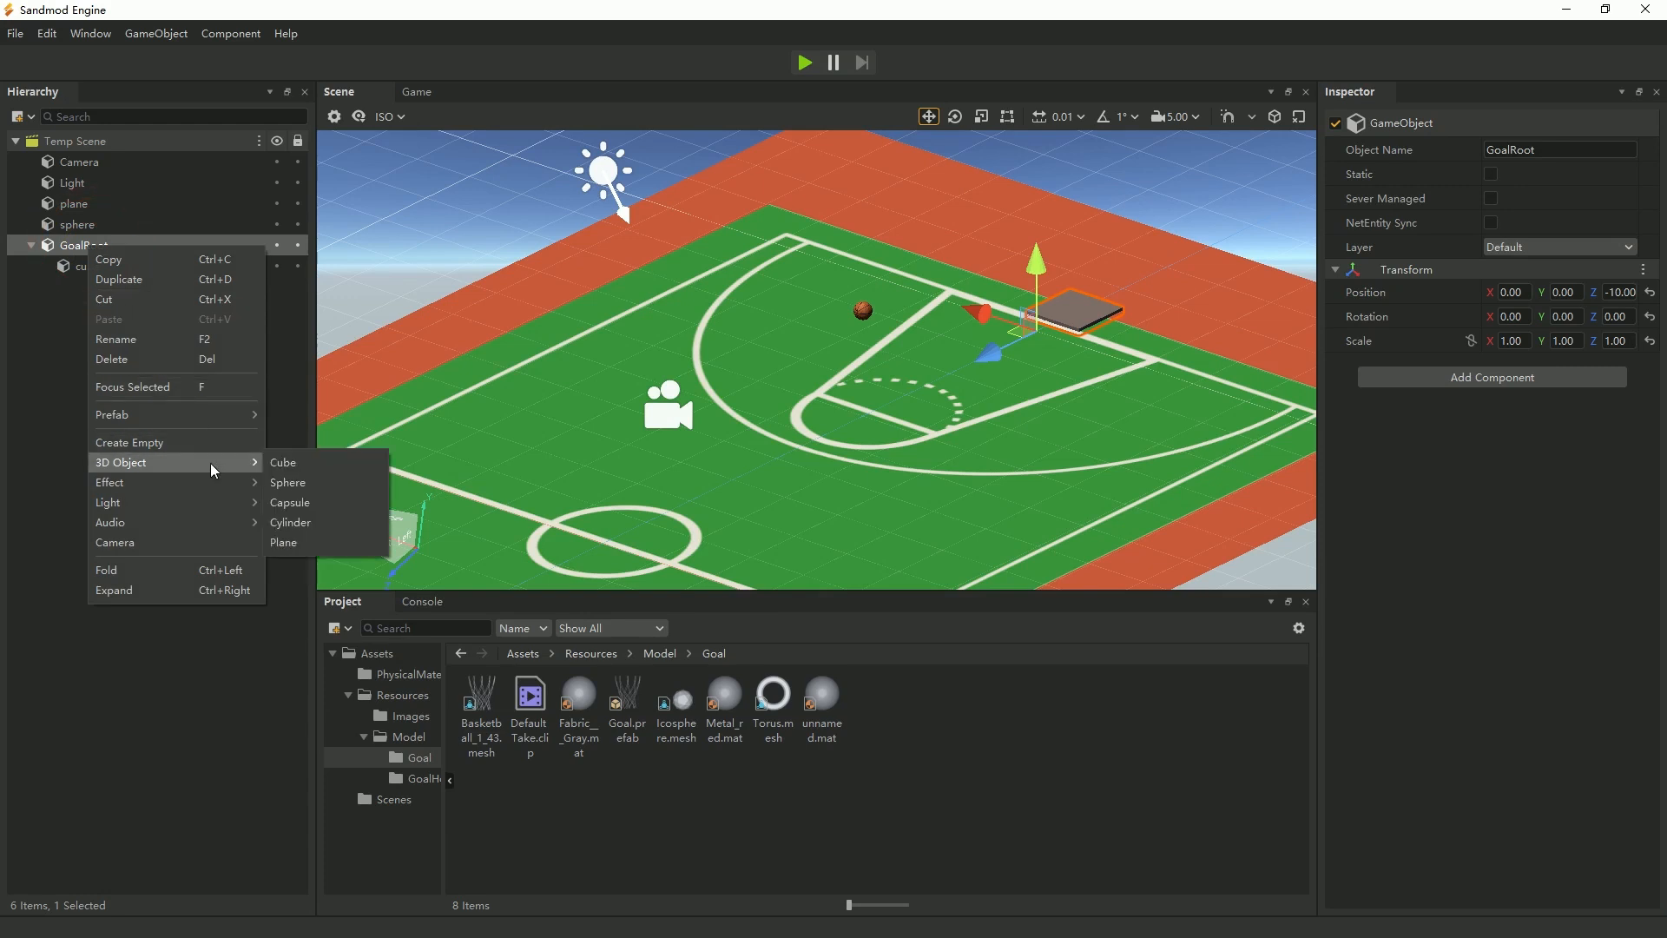
pyautogui.click(309, 523)
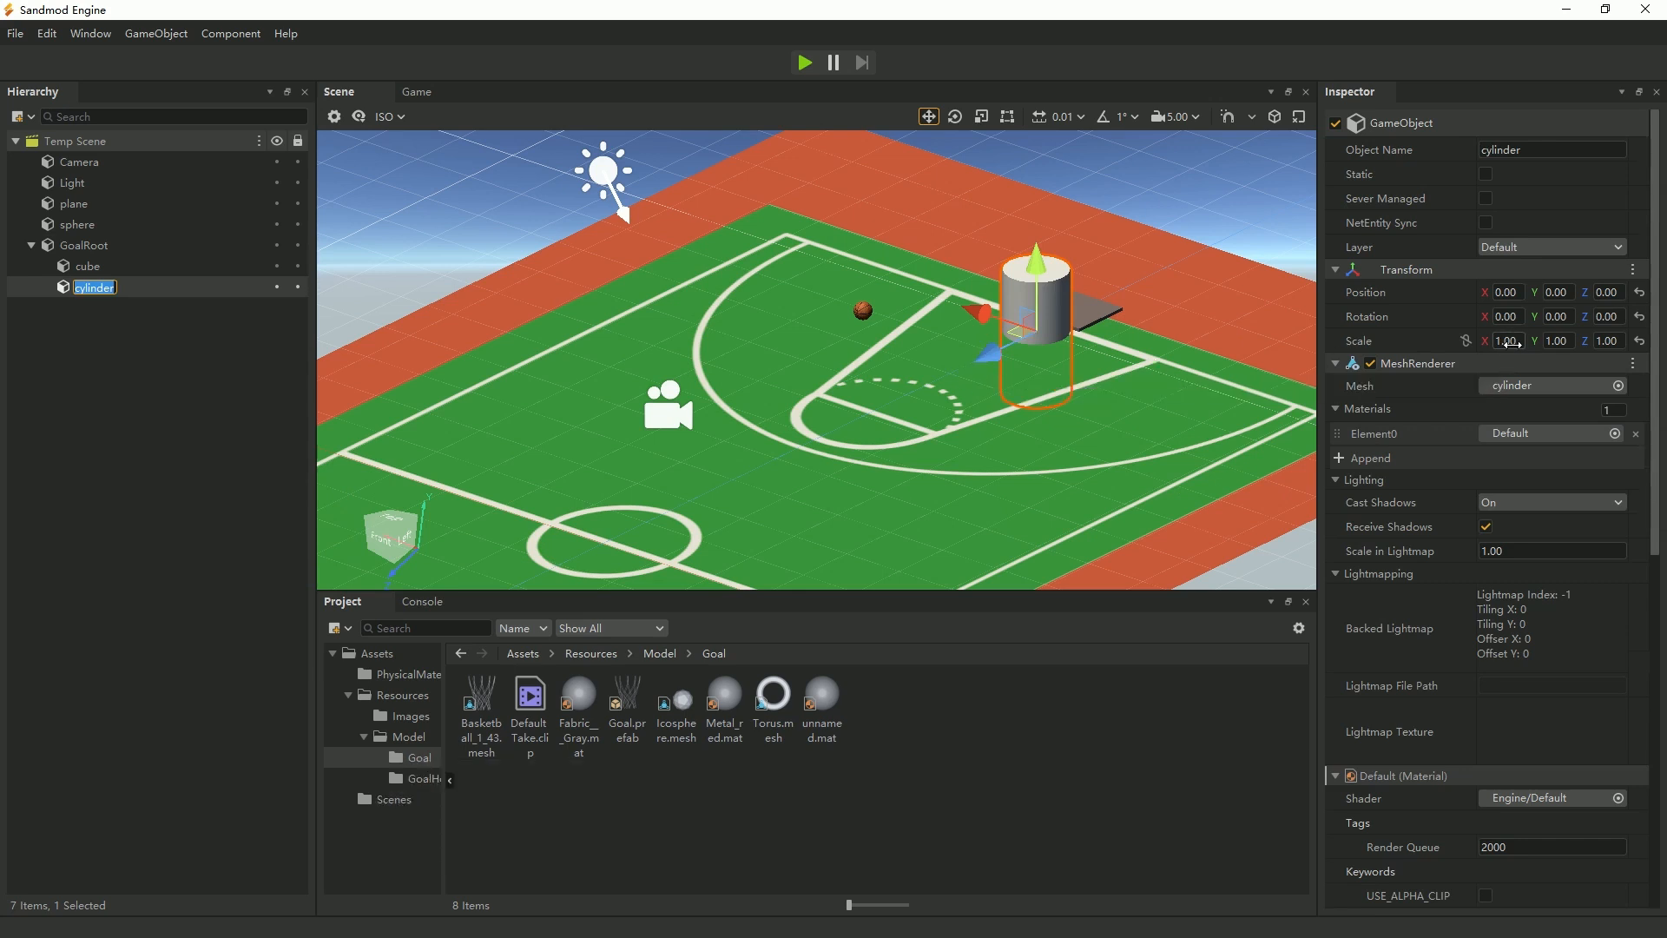
# Scale the cylinder to 0.2 in X, 1 in Y and 0.2 in Z, and stand it on the base at about Y 1, Z -0.74.
pyautogui.click(1511, 344)
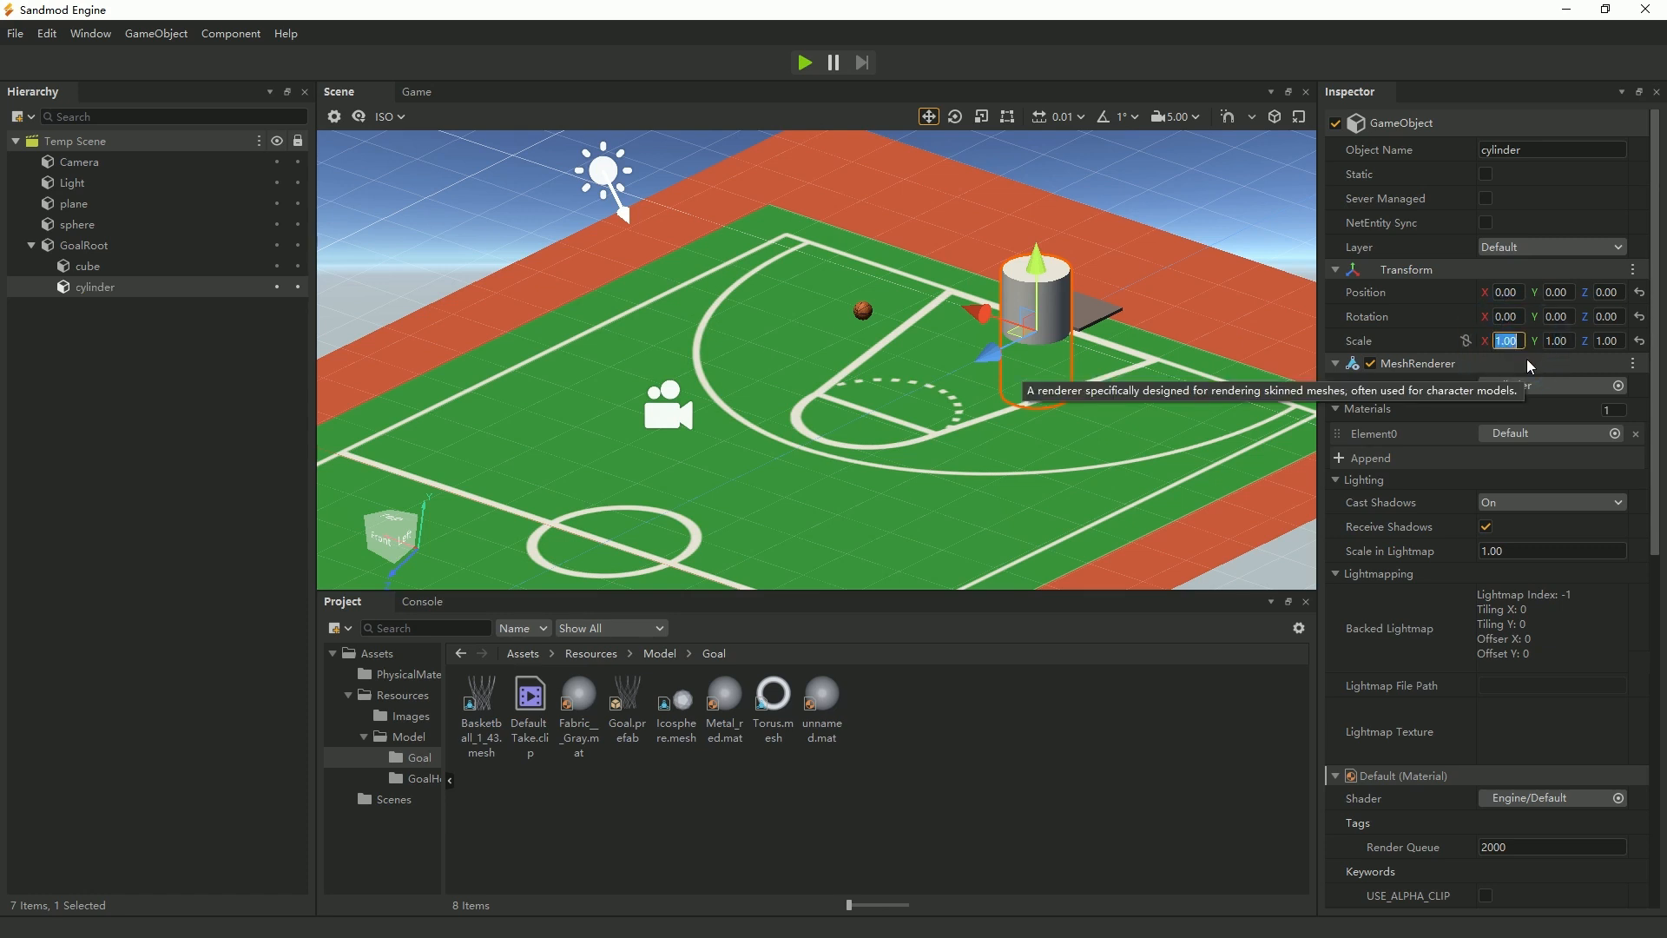
pyautogui.write('0.2')
pyautogui.click(1556, 341)
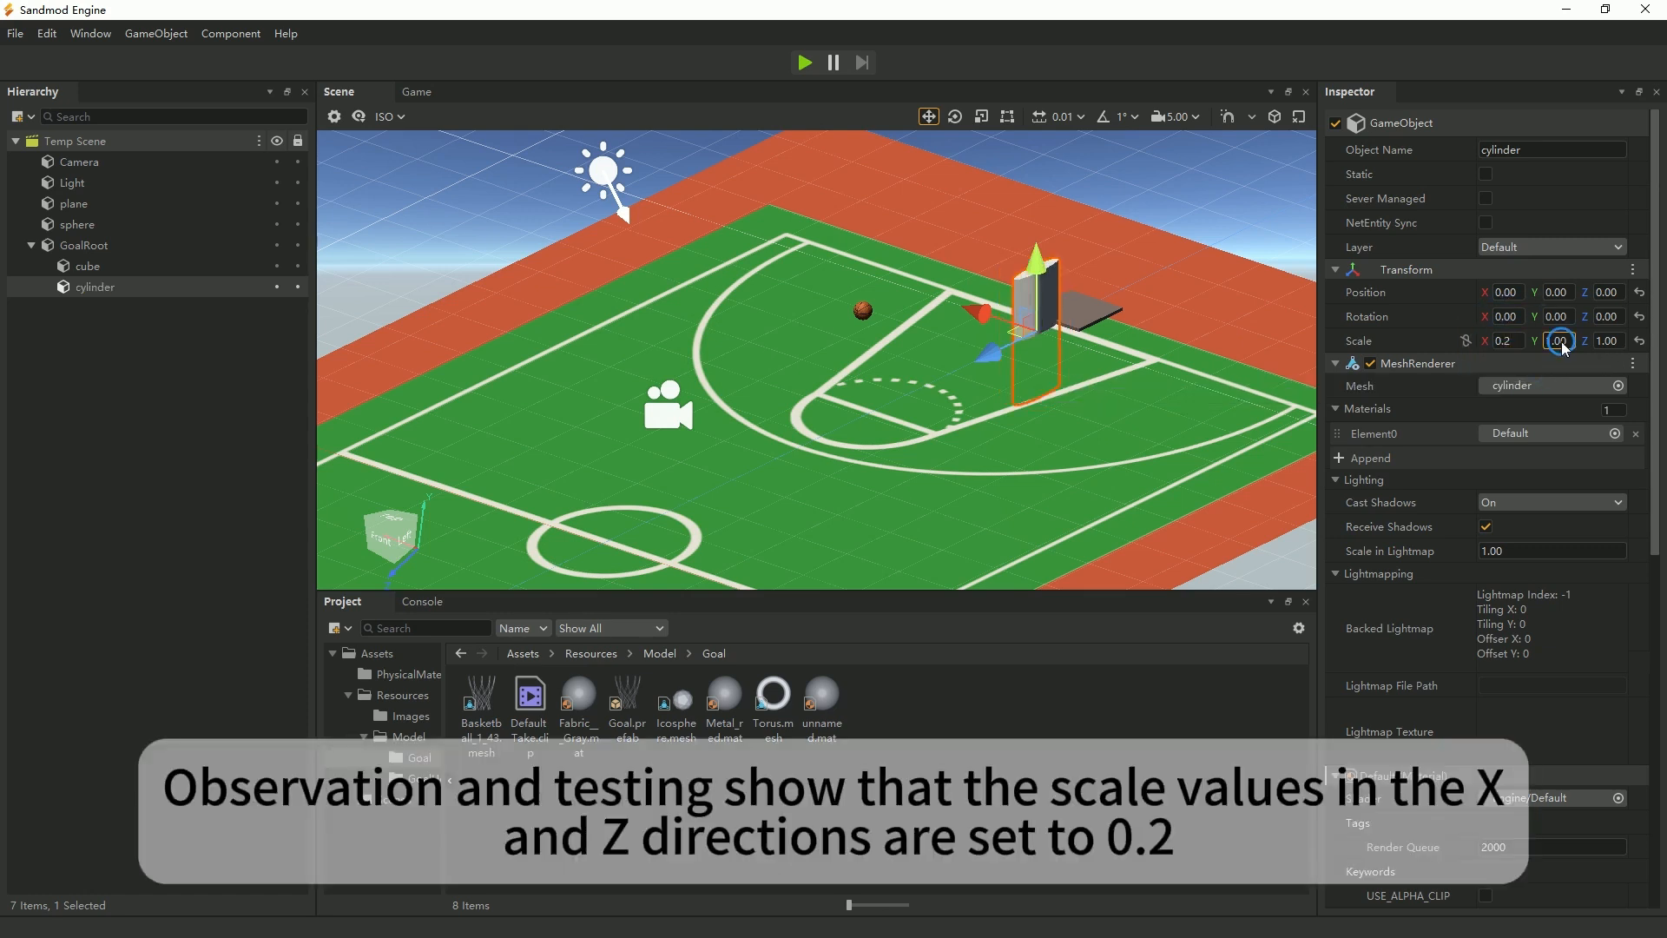
pyautogui.write('0.2')
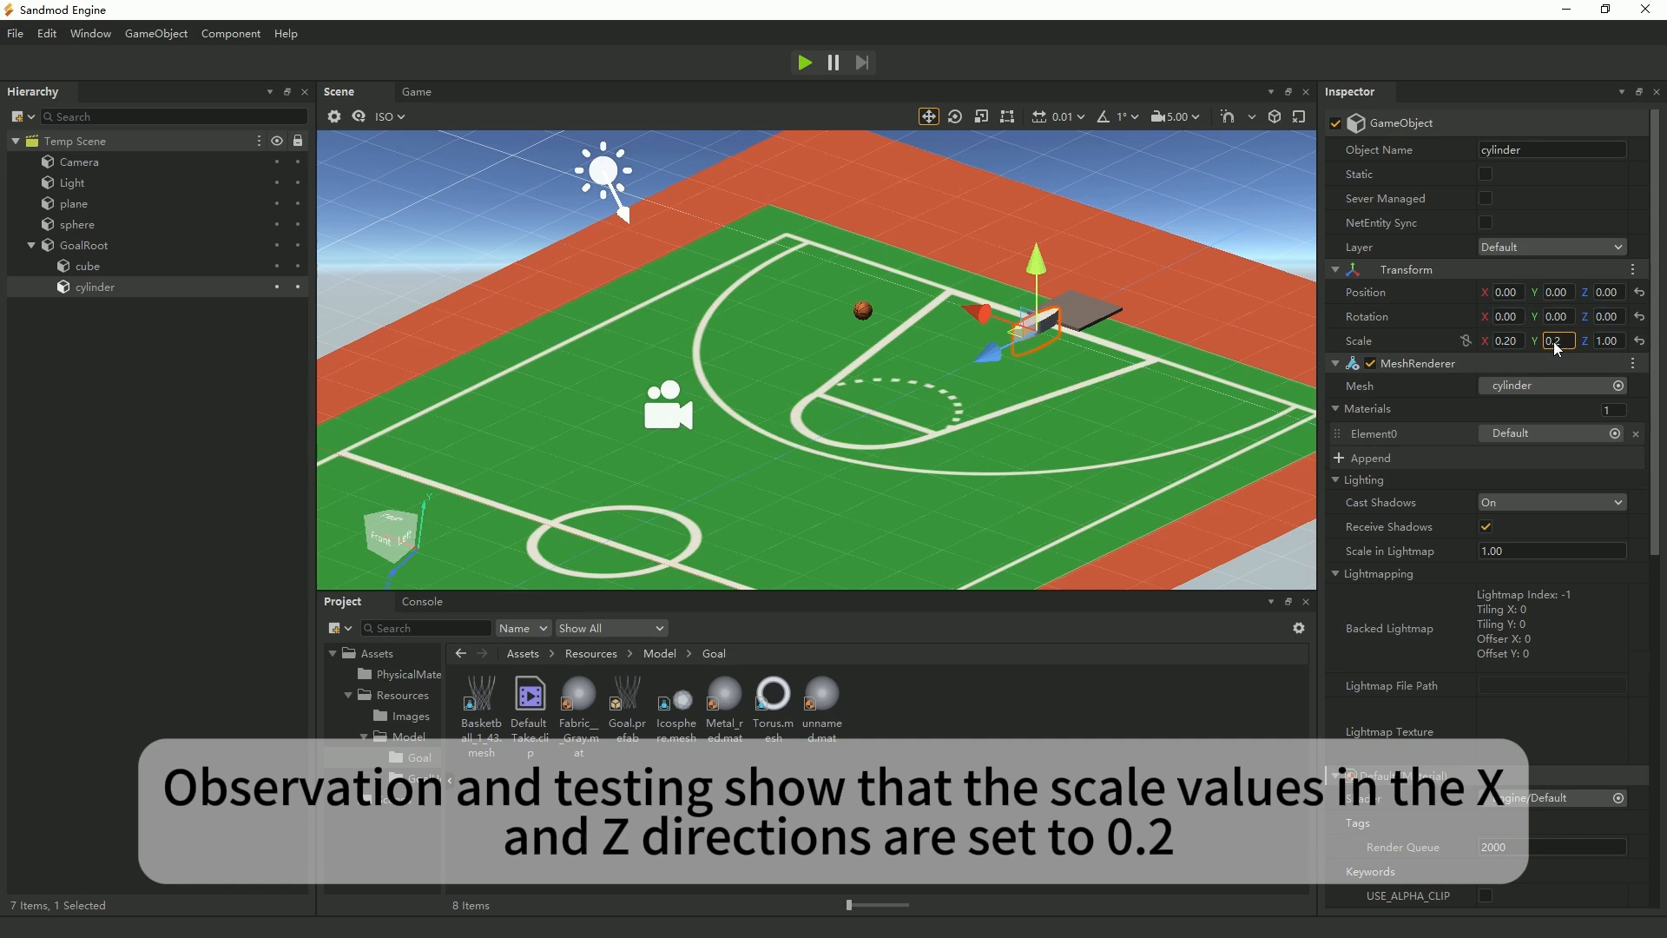
pyautogui.click(1606, 342)
pyautogui.write('0.2')
pyautogui.click(1556, 341)
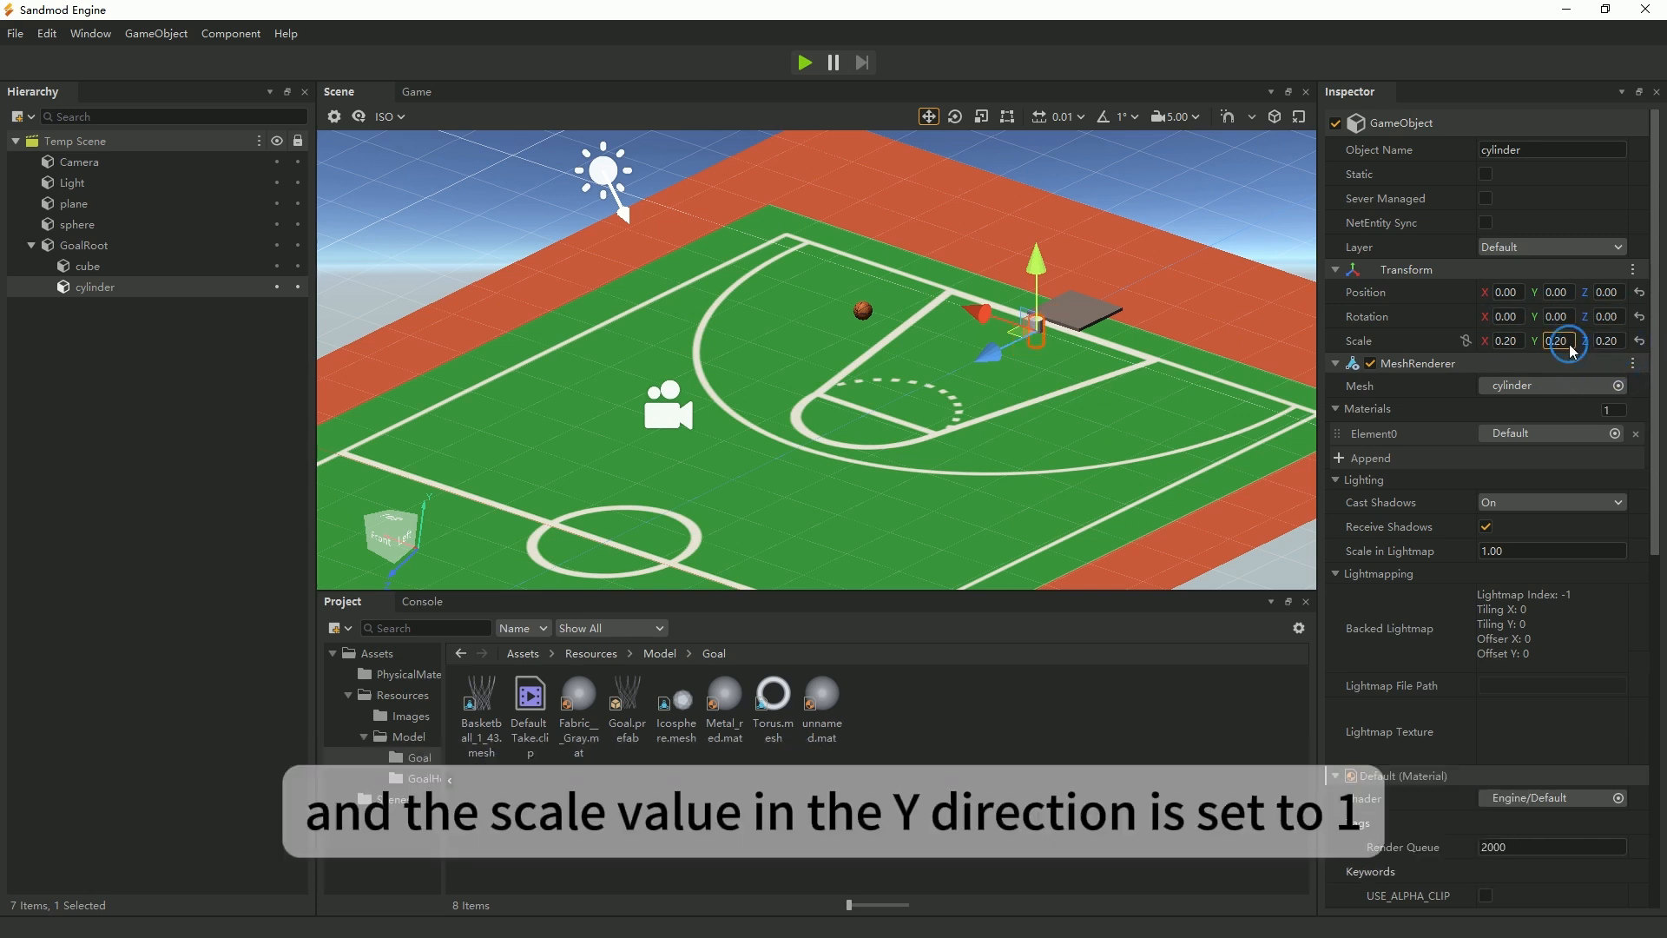
pyautogui.write('1')
pyautogui.press('Return')
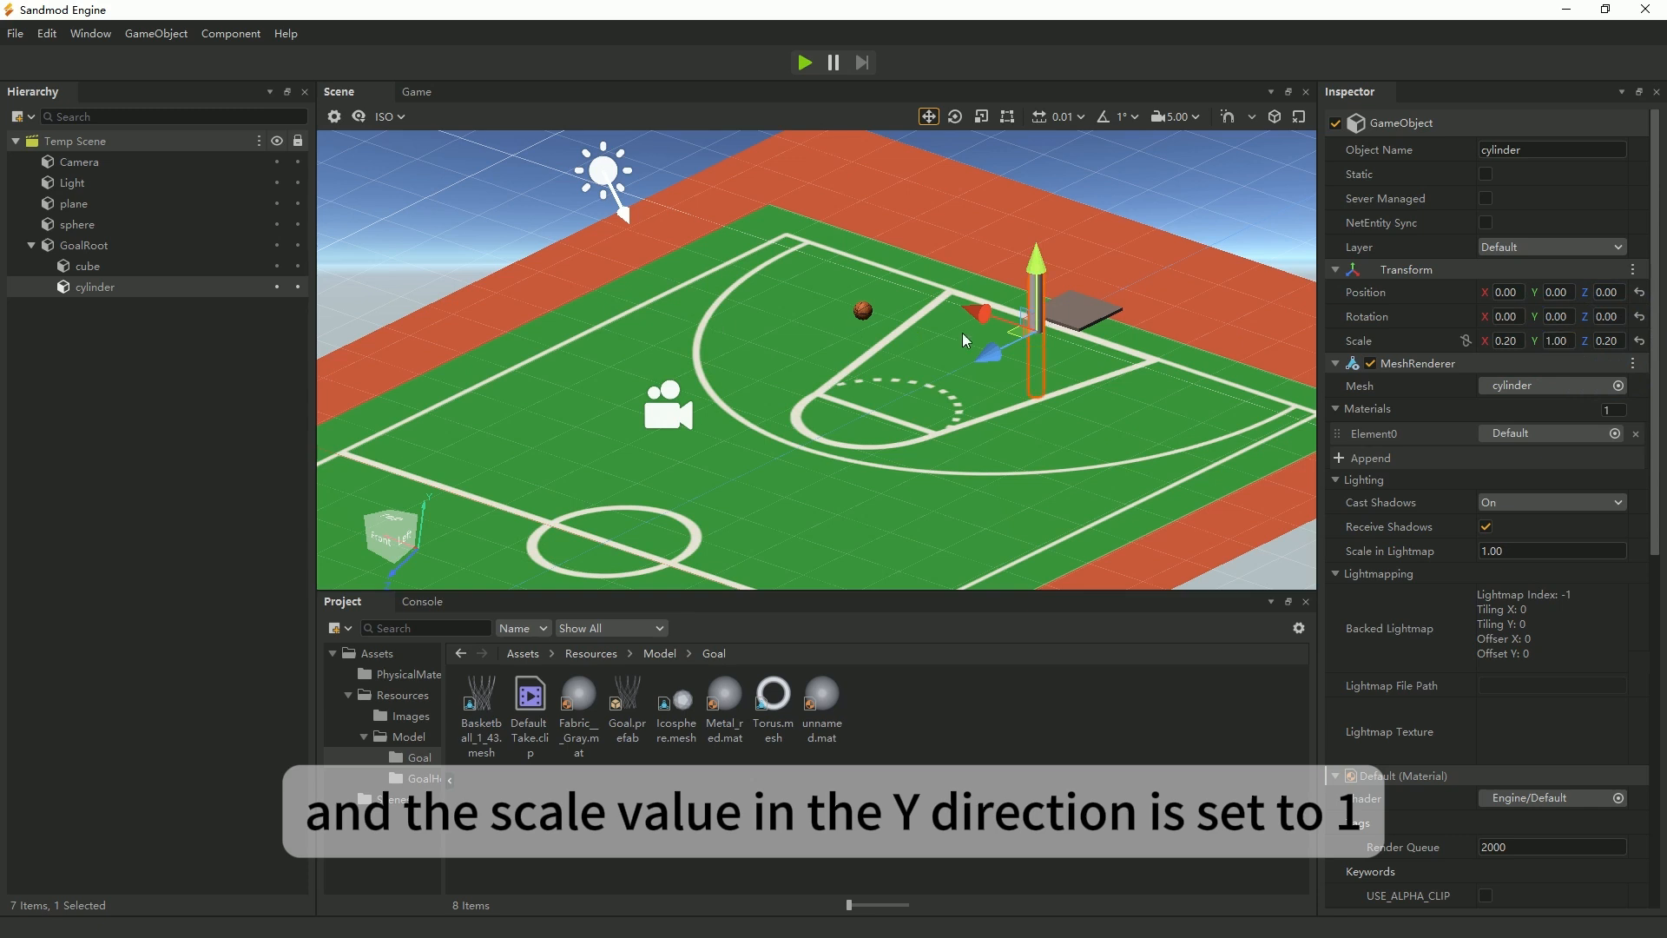
pyautogui.moveTo(987, 367); pyautogui.dragTo(1069, 192)
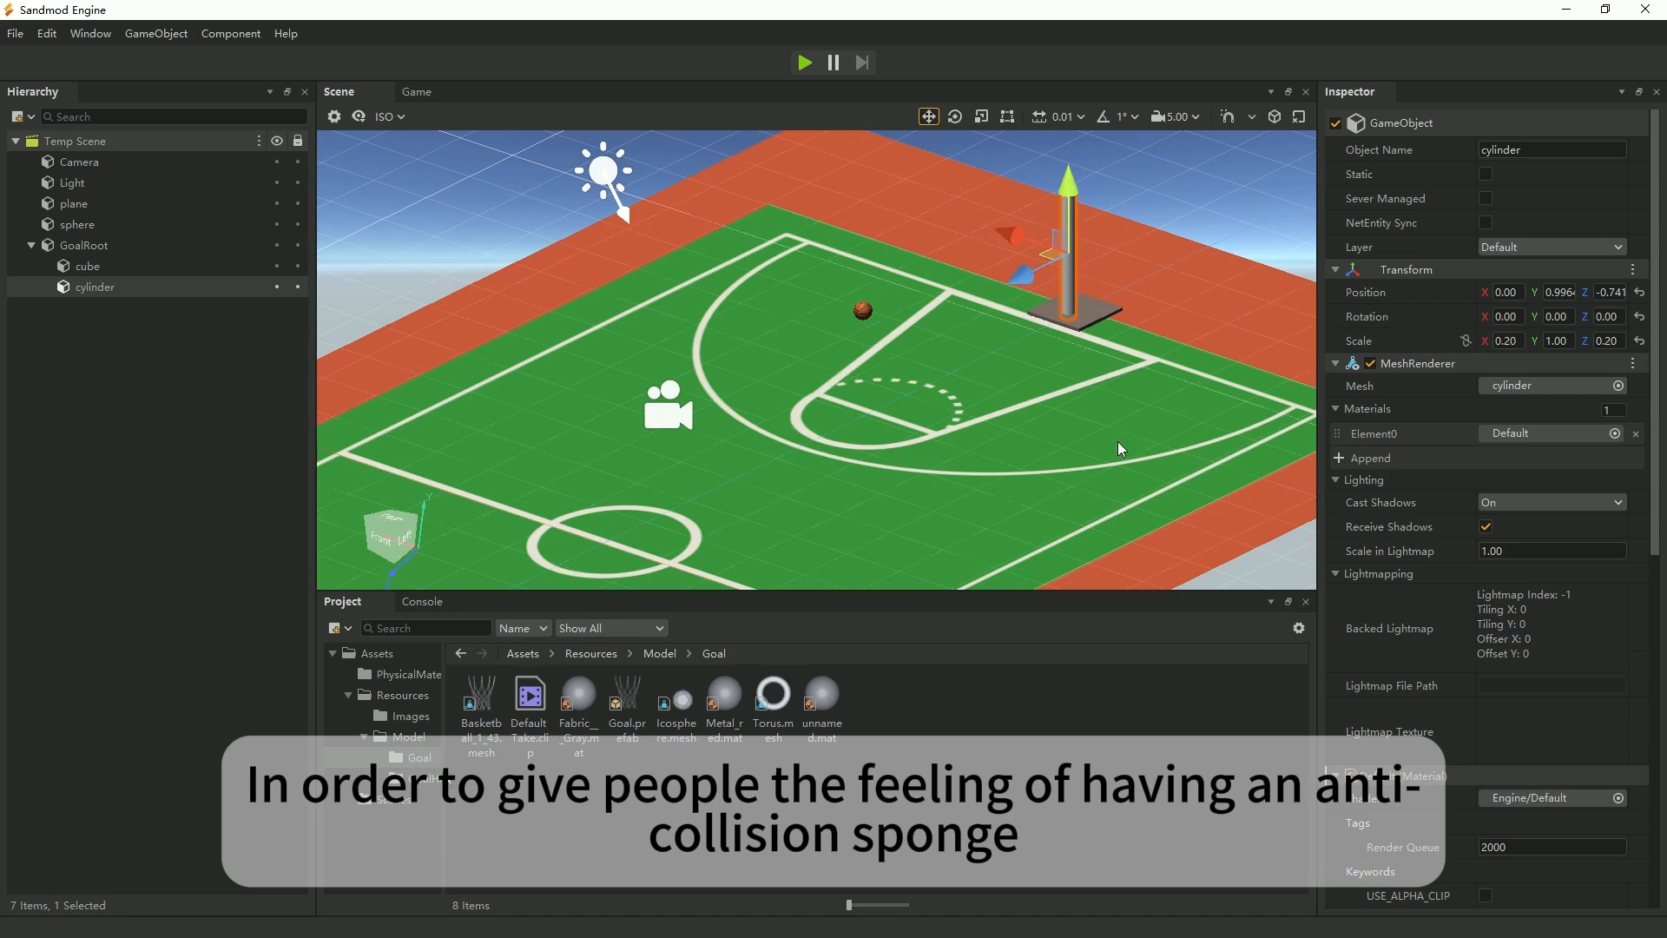
# Change the cylinder's material color to green, #40d61e.
pyautogui.scroll(-7, 1508, 665)
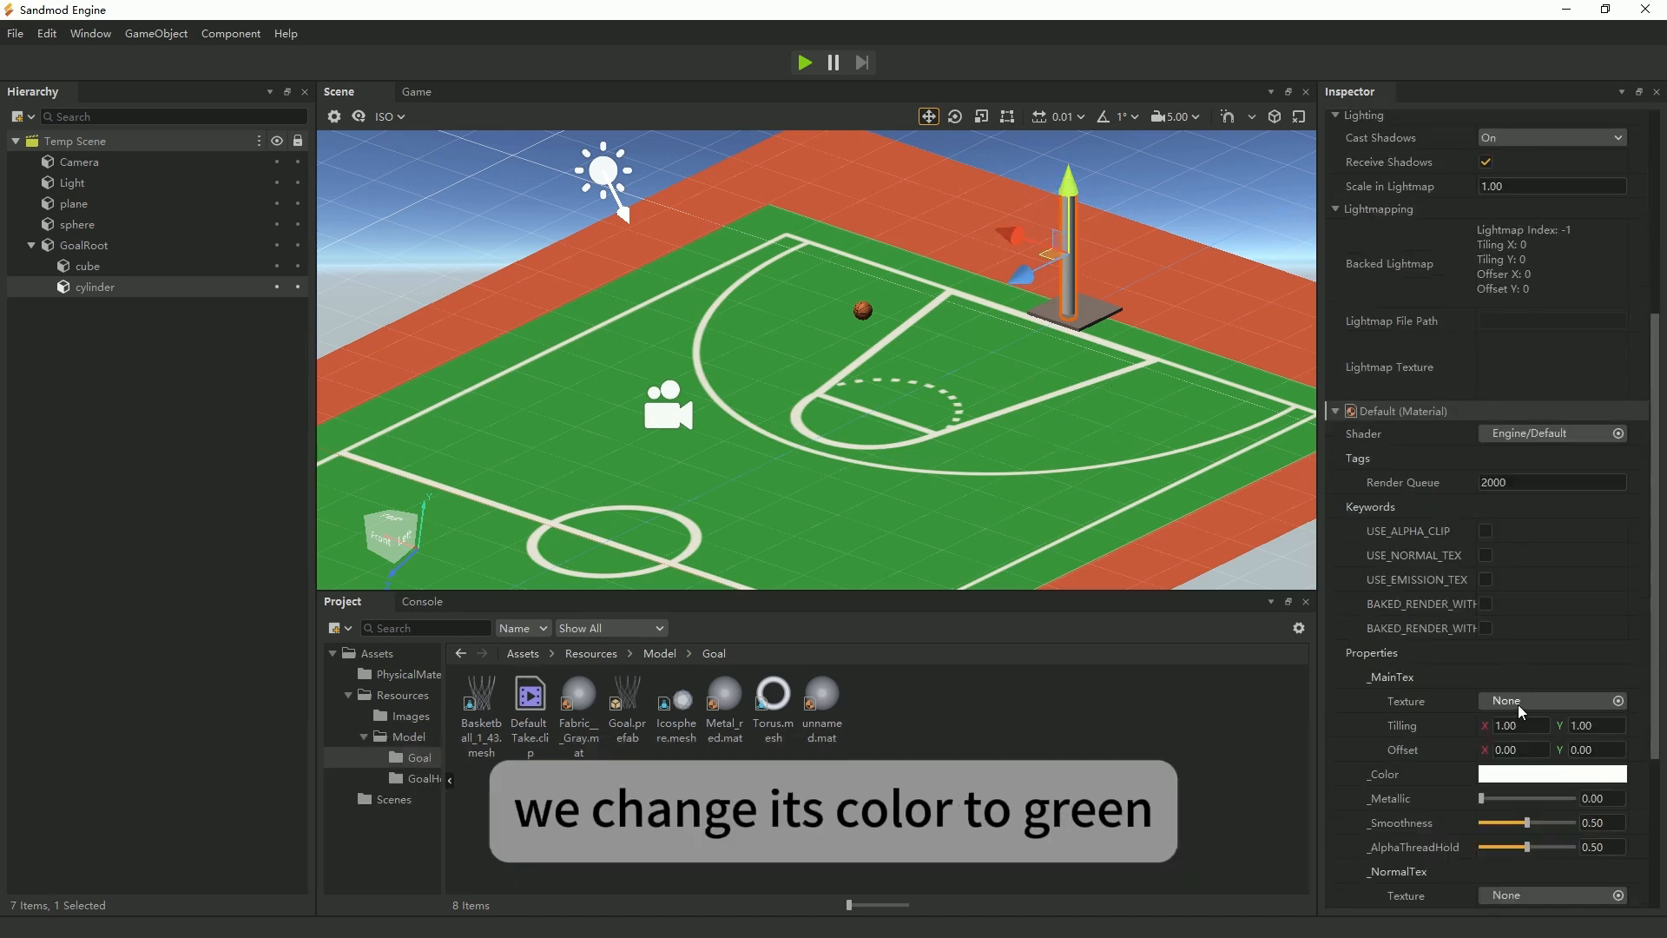
pyautogui.click(1559, 569)
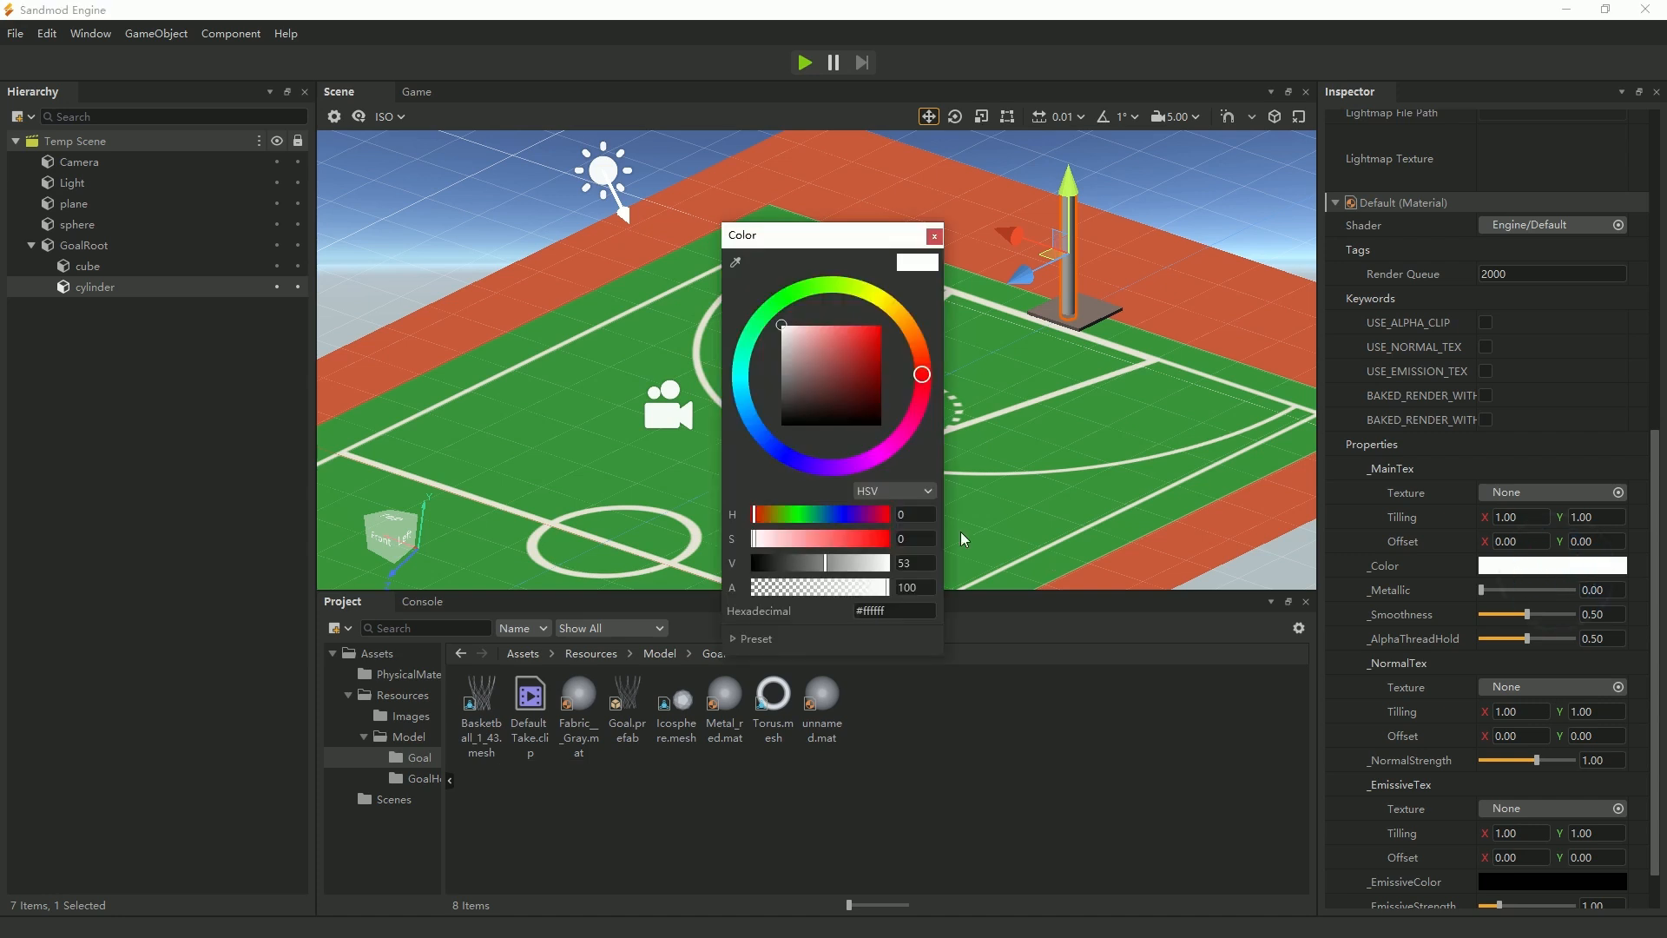
pyautogui.click(802, 298)
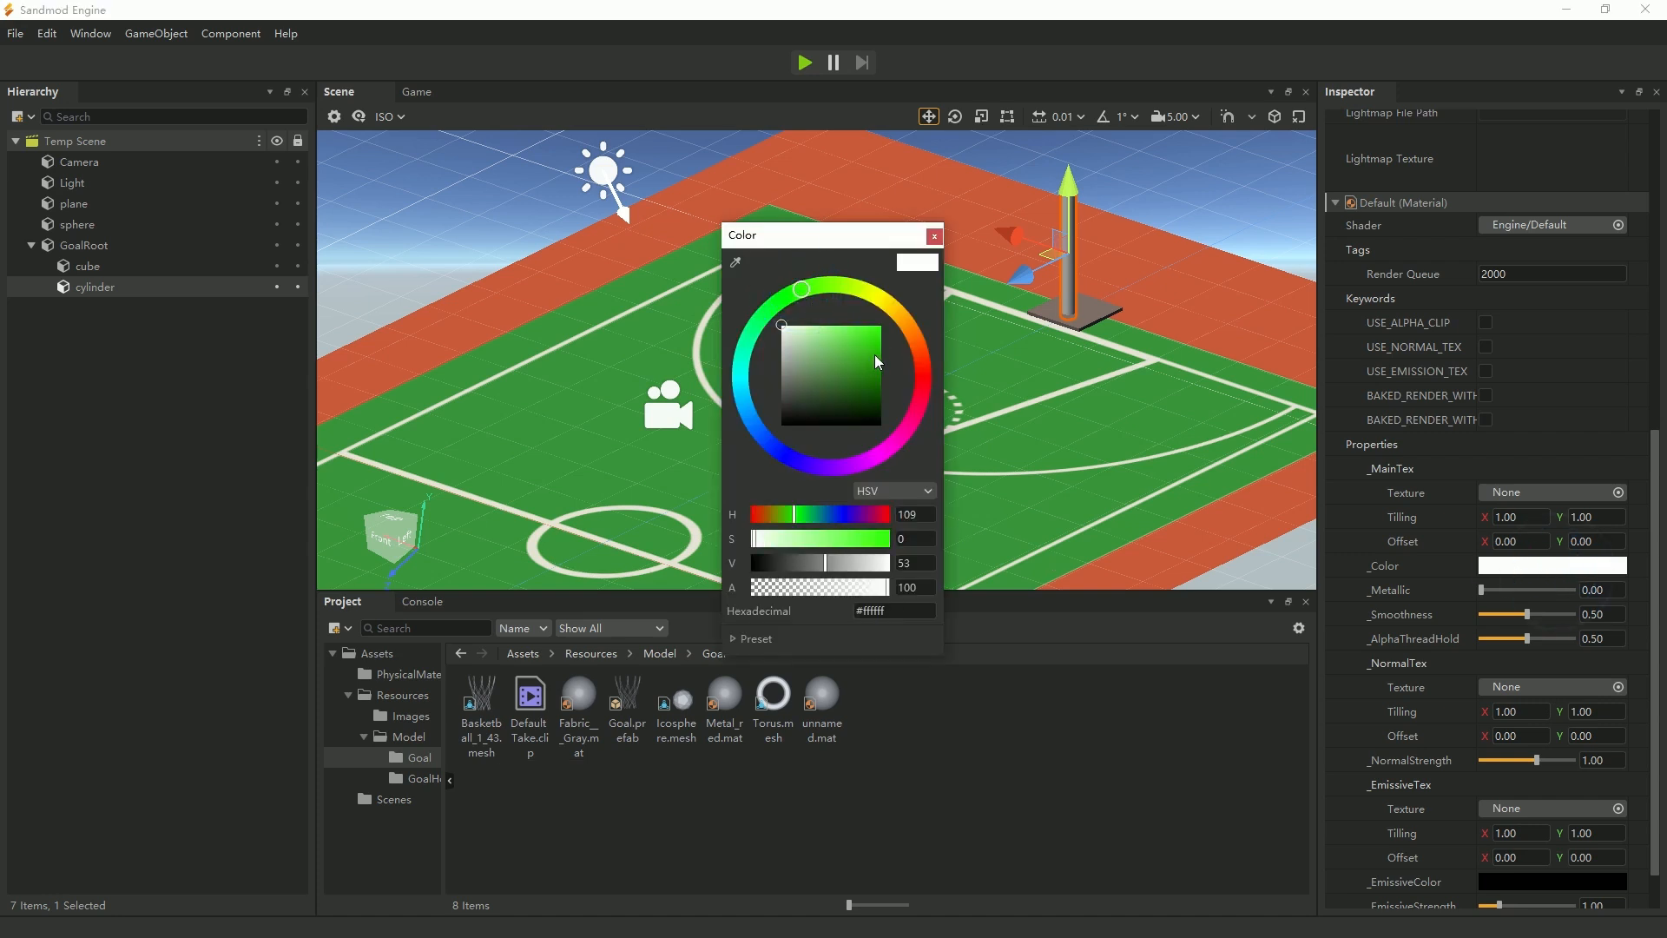
pyautogui.click(874, 356)
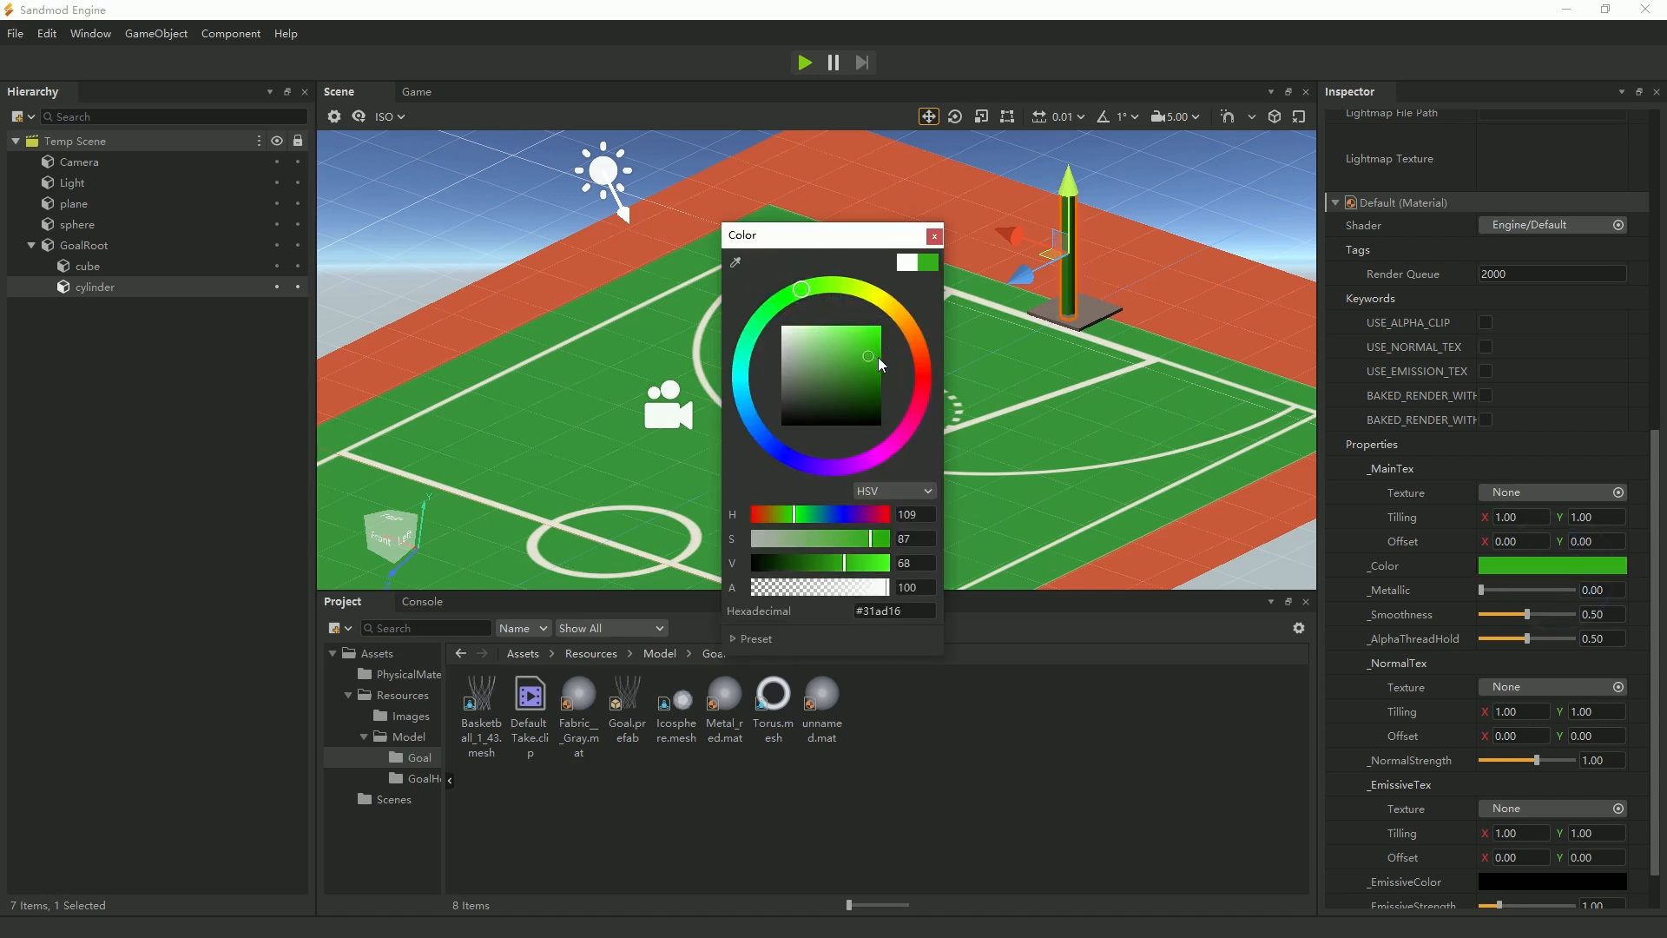
pyautogui.click(934, 236)
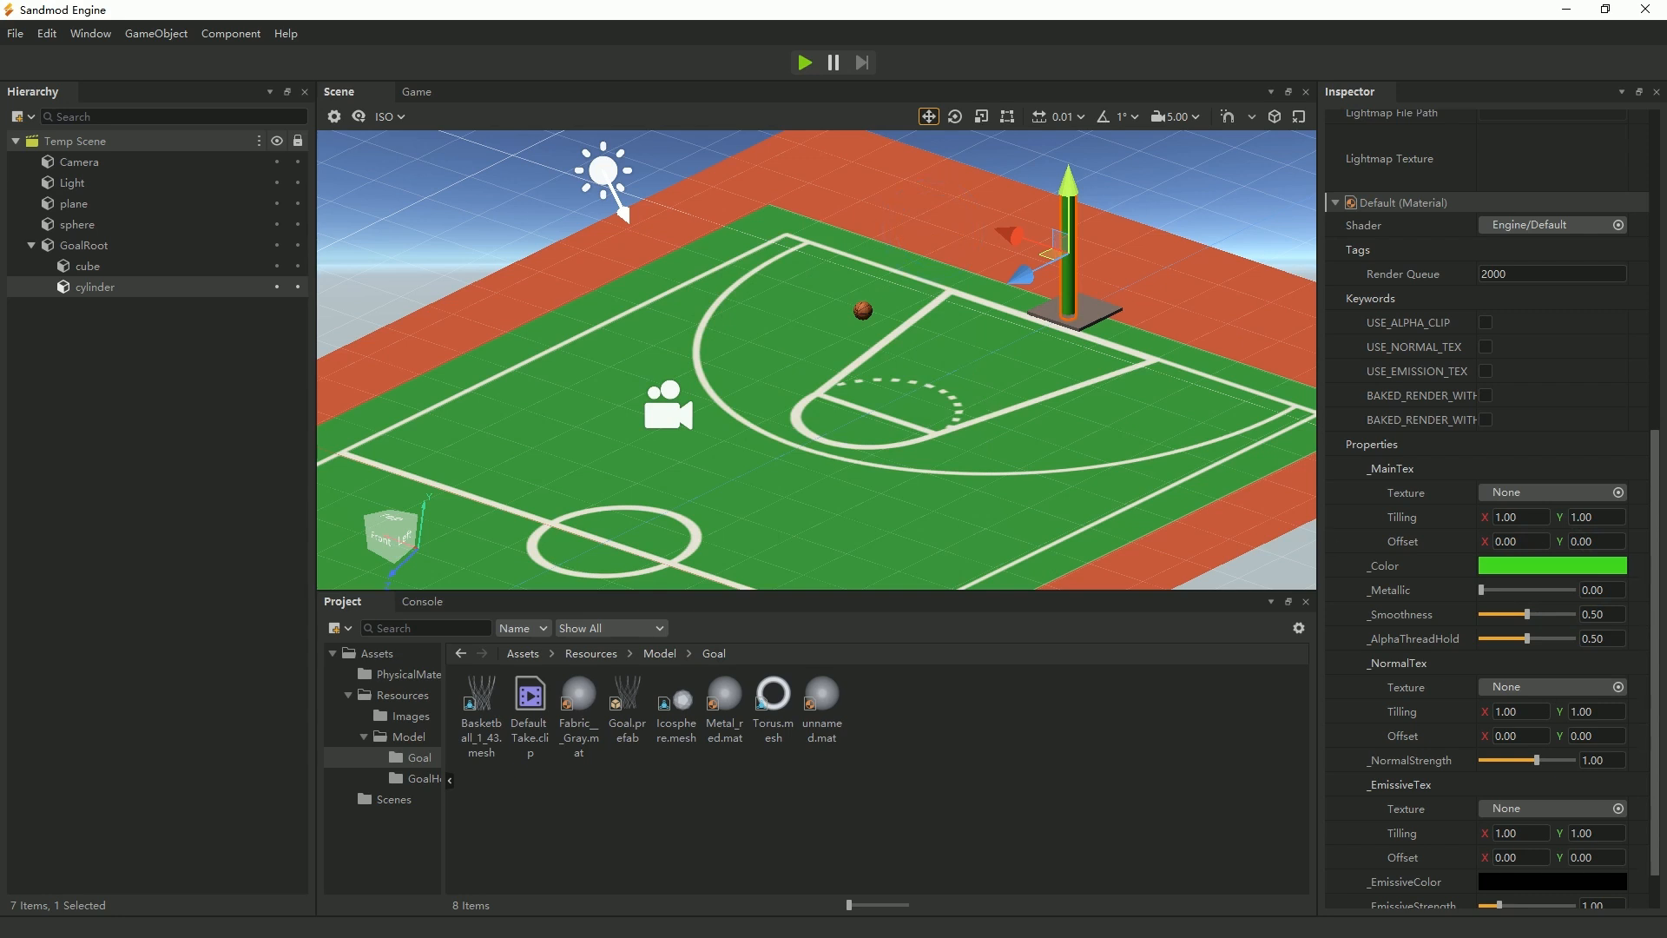
# Duplicate the green cylinder and raise the copy to a Y position of about 2.68, above the original pillar.
pyautogui.scroll(-1, 816, 360)
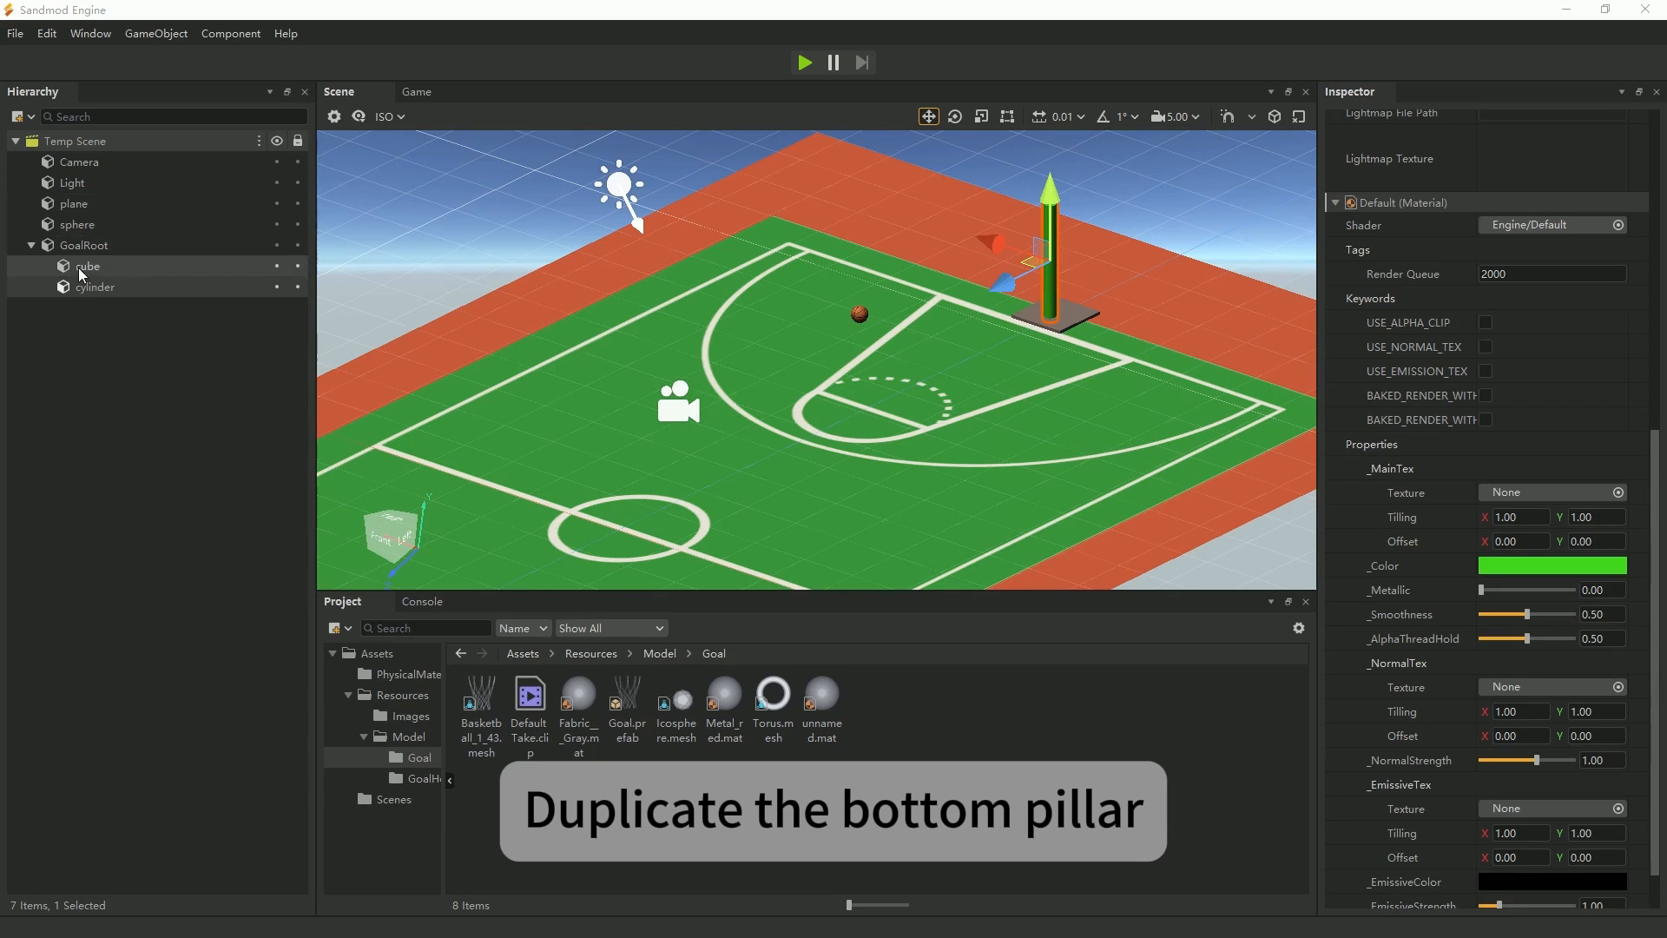
pyautogui.rightClick(96, 287)
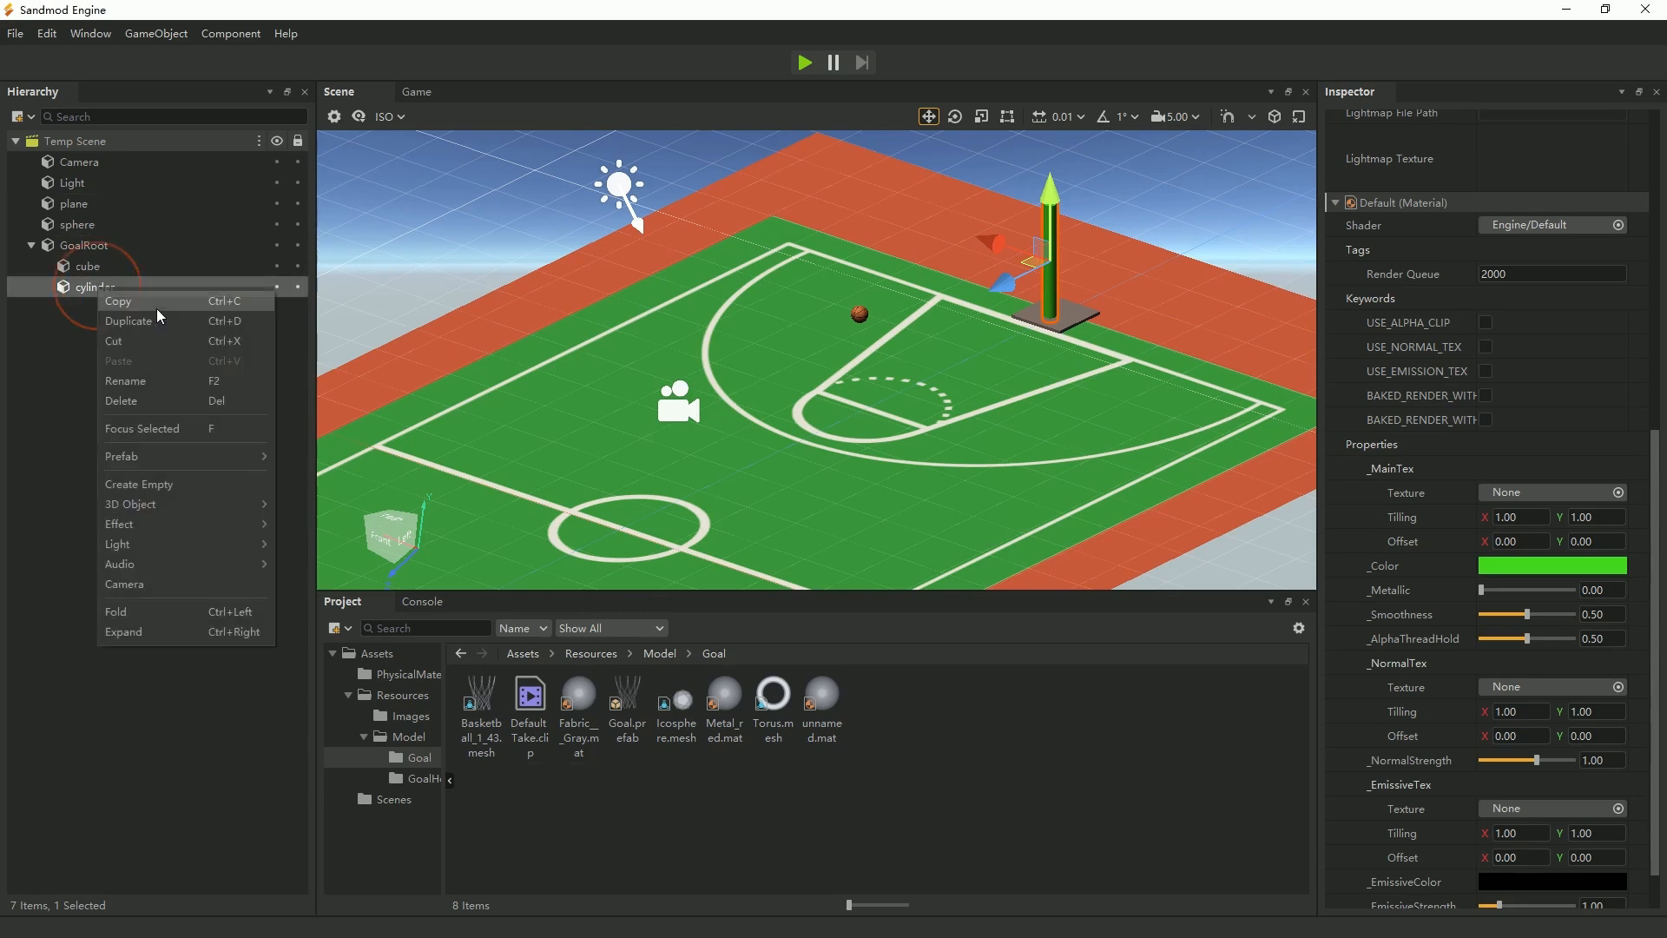
pyautogui.click(207, 321)
pyautogui.click(115, 315)
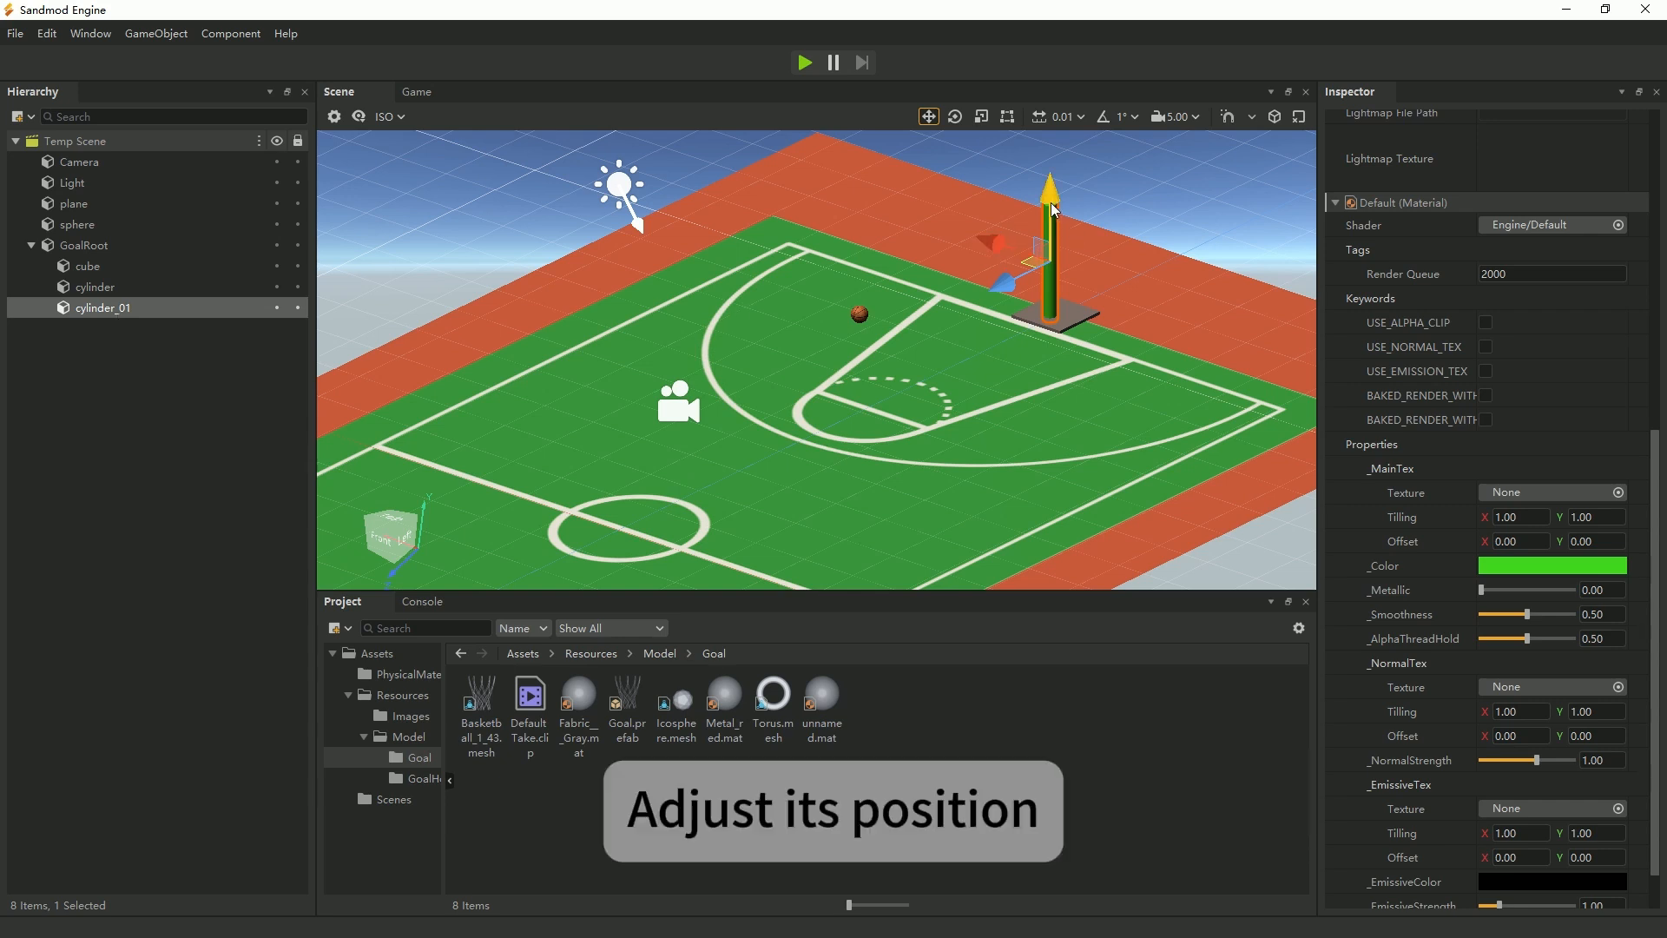
pyautogui.moveTo(1049, 213); pyautogui.dragTo(1039, 80)
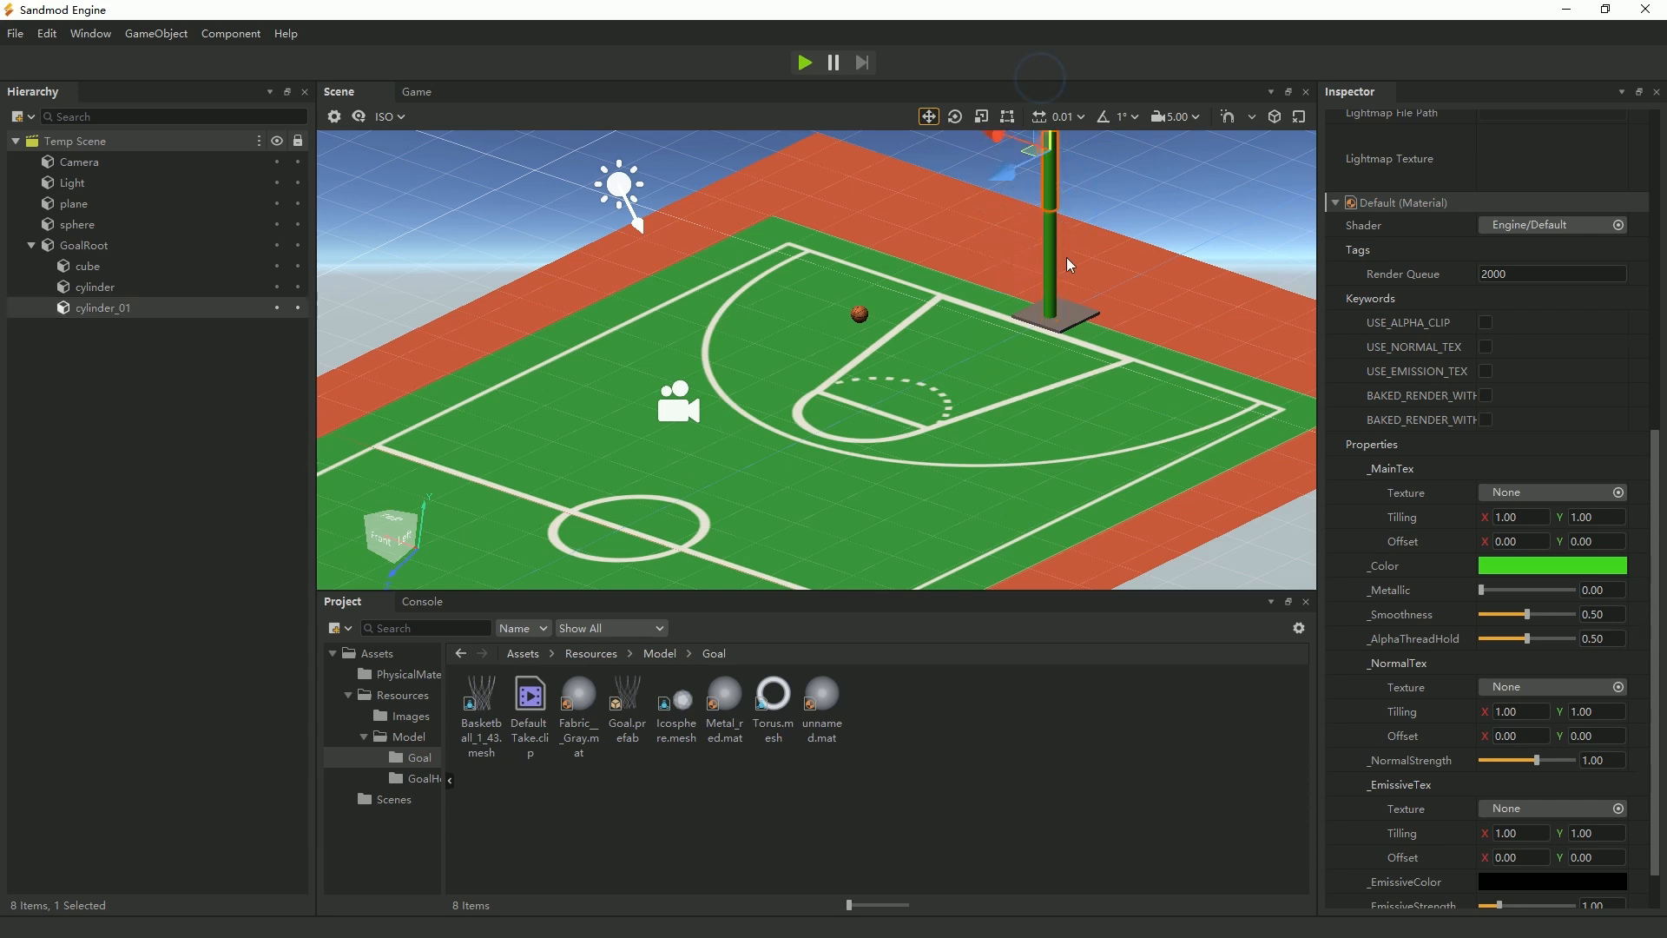
pyautogui.scroll(-3, 1075, 282)
pyautogui.moveTo(948, 172); pyautogui.dragTo(939, 186)
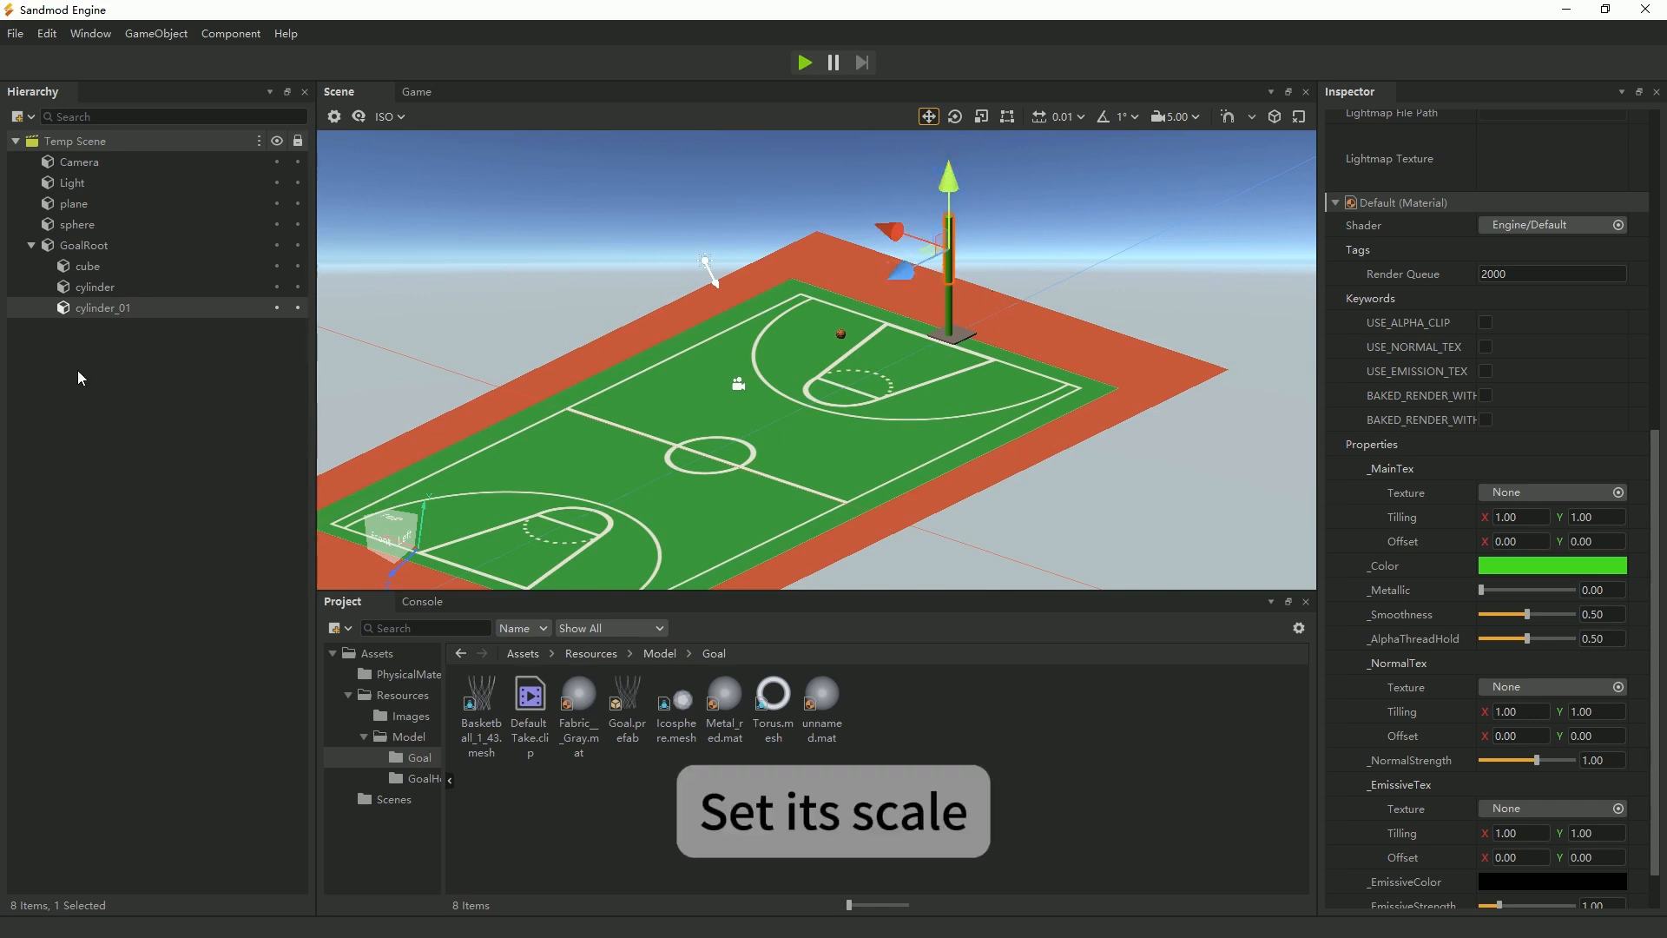
# Set the X and Z scale of the upper cylinder to 0.1.
pyautogui.scroll(6, 1466, 404)
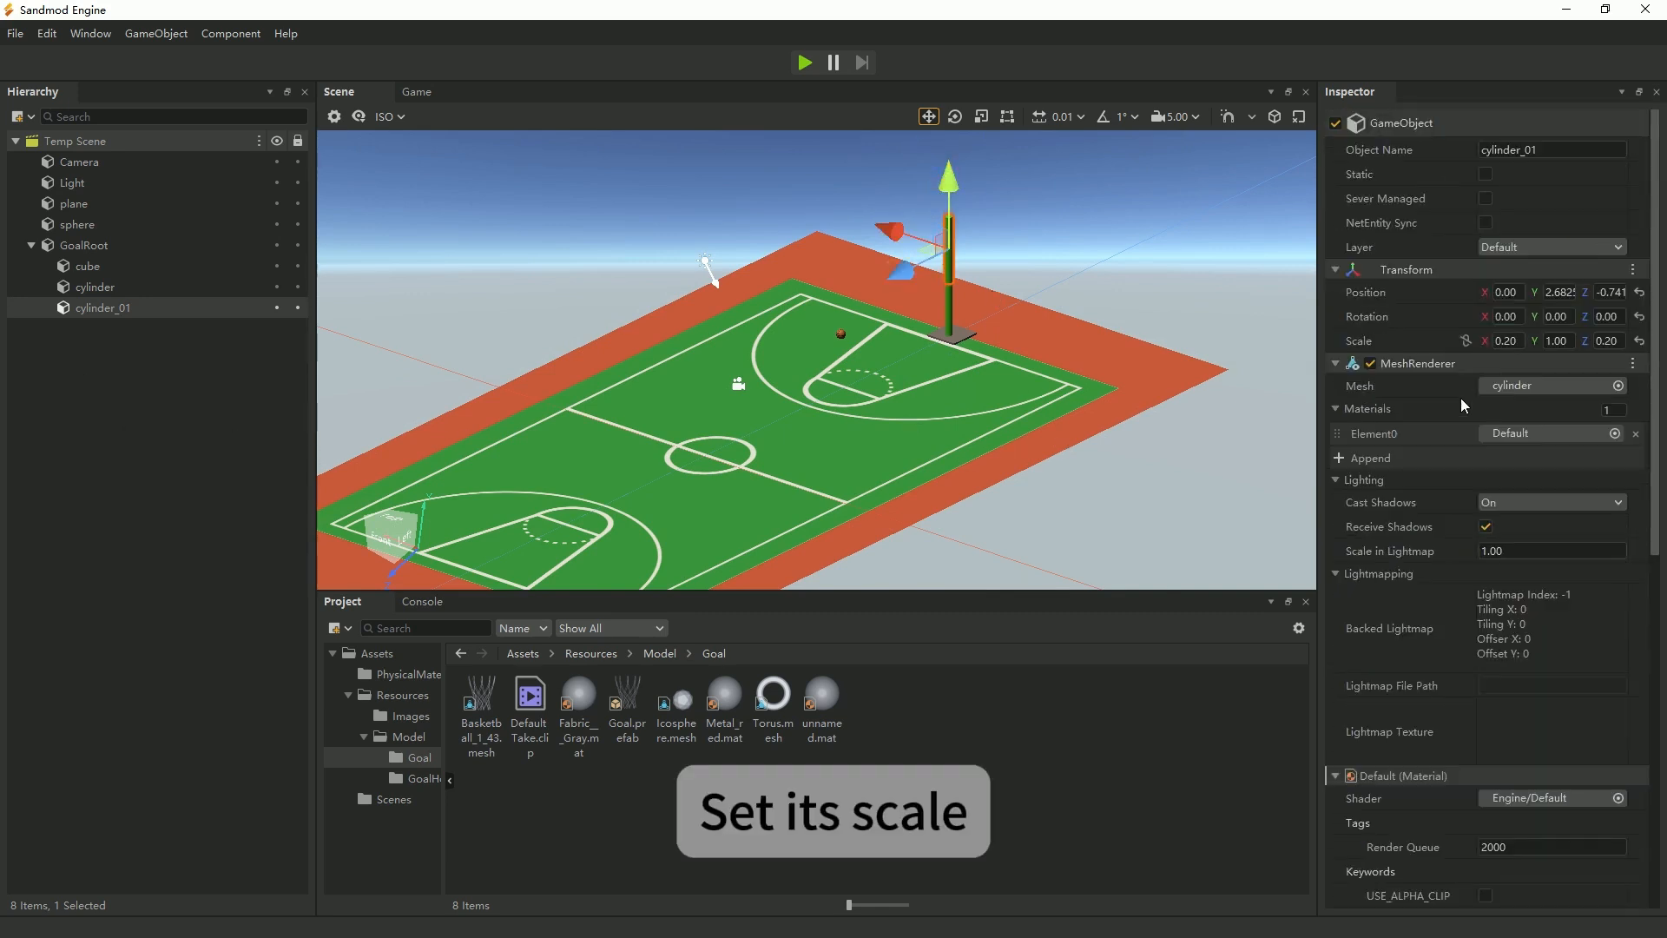
pyautogui.click(1511, 342)
pyautogui.write('0.1')
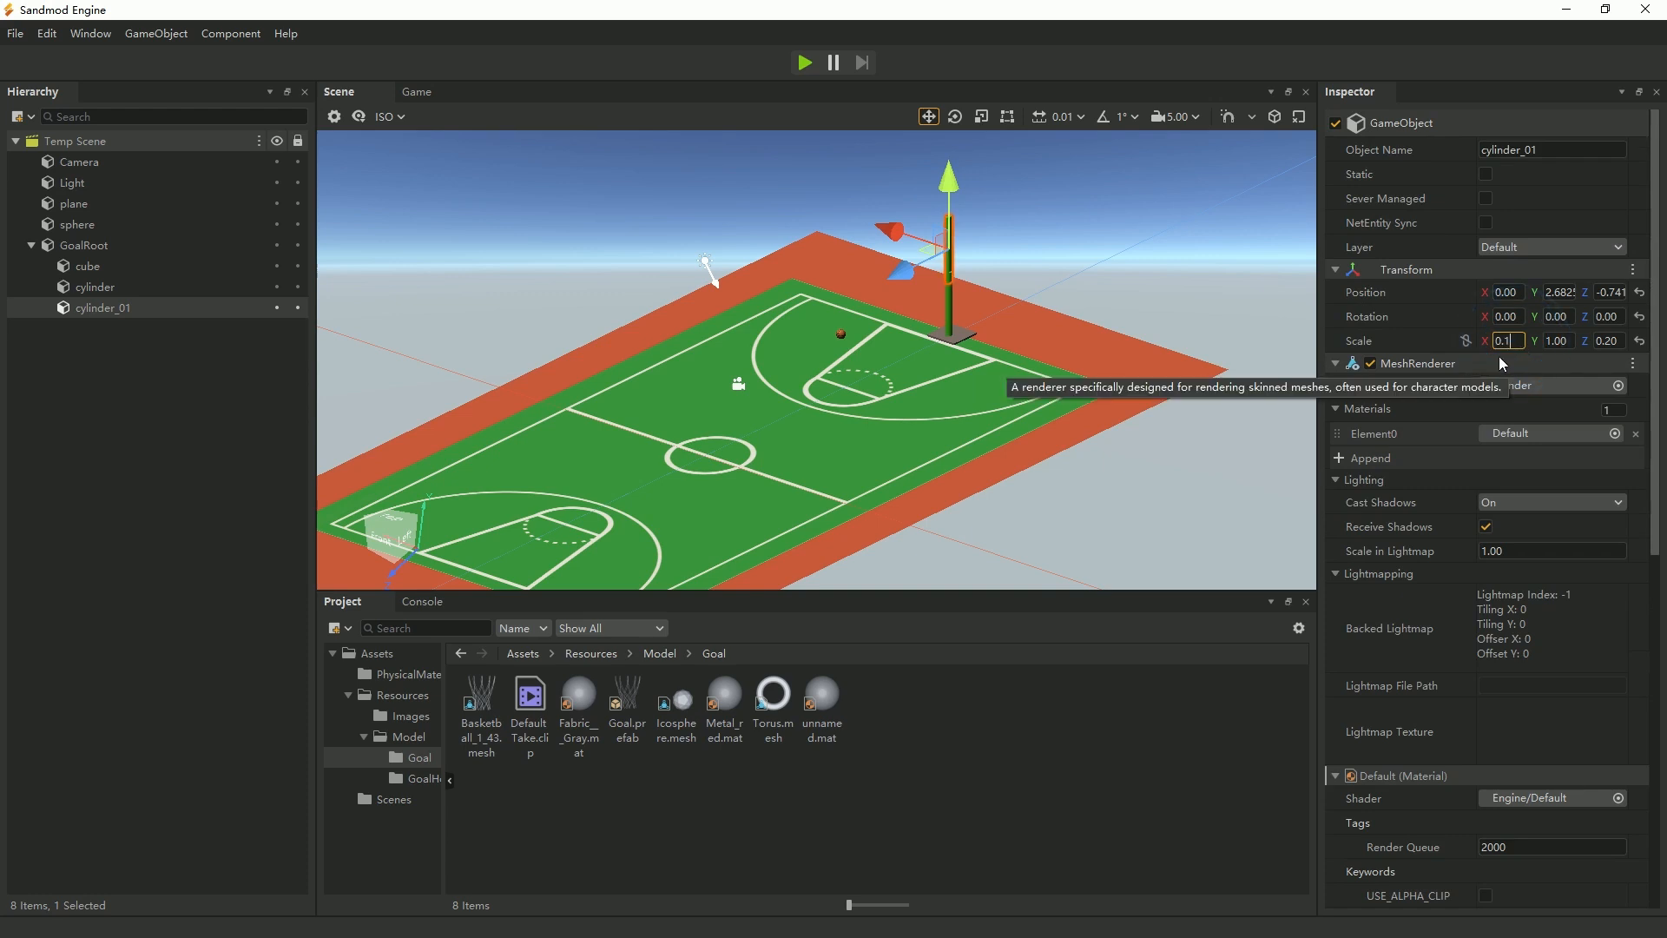
pyautogui.click(1608, 340)
pyautogui.write('0.1')
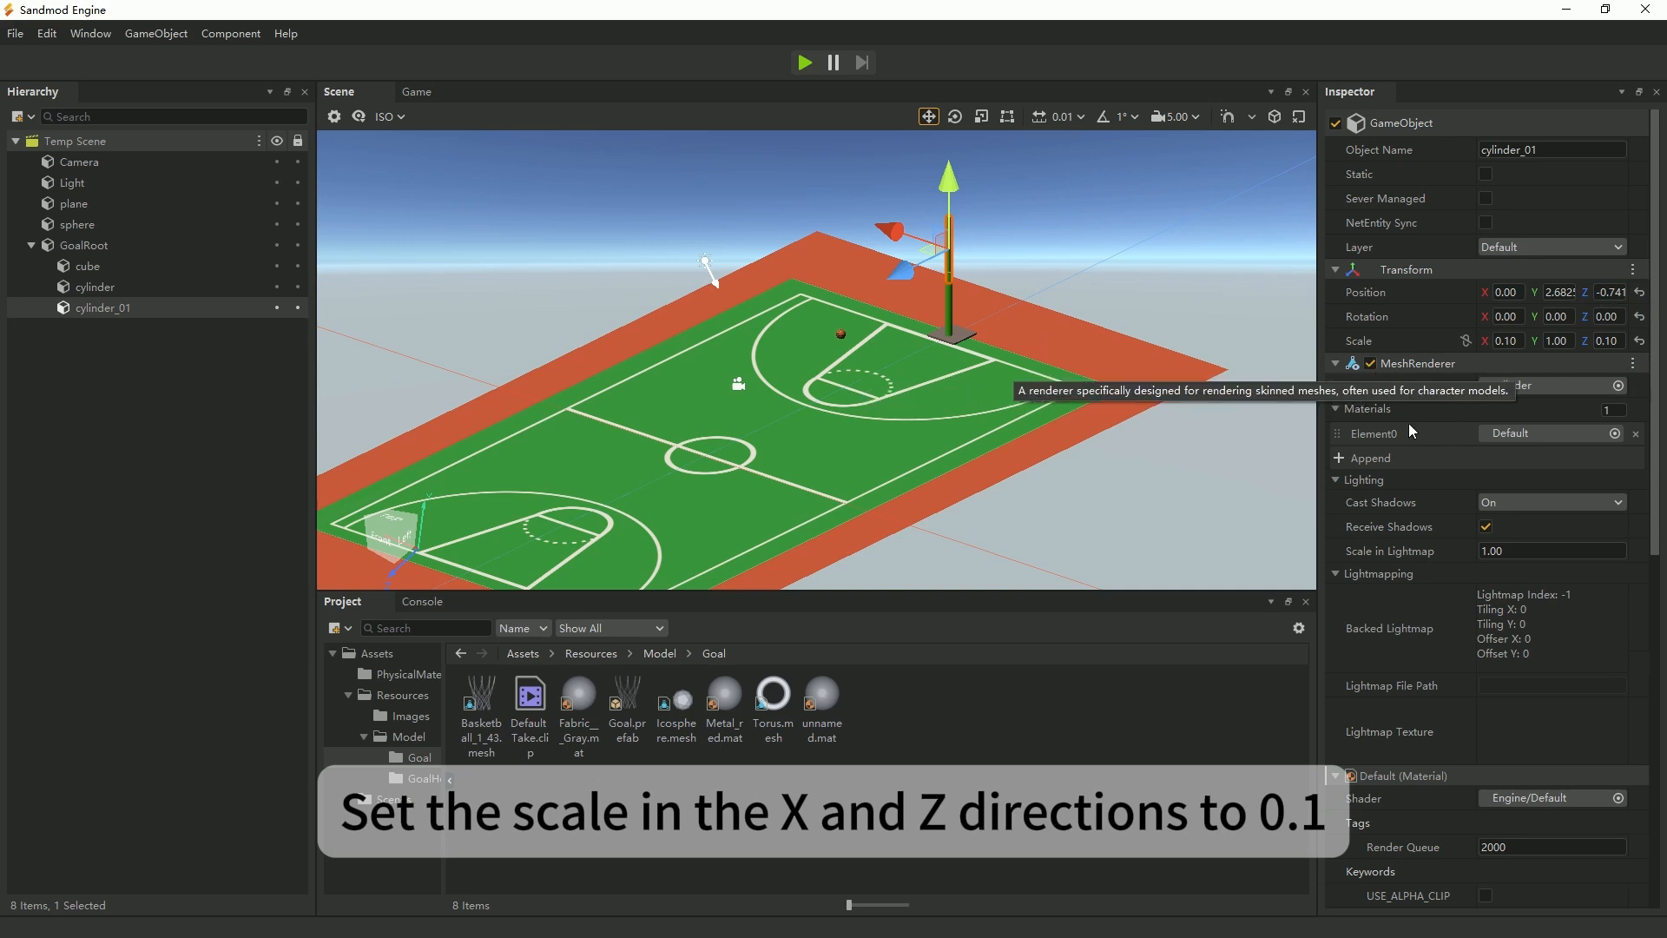
# Change the upper cylinder's material color to a metallic off-white, #ebedea.
pyautogui.scroll(-6, 1512, 789)
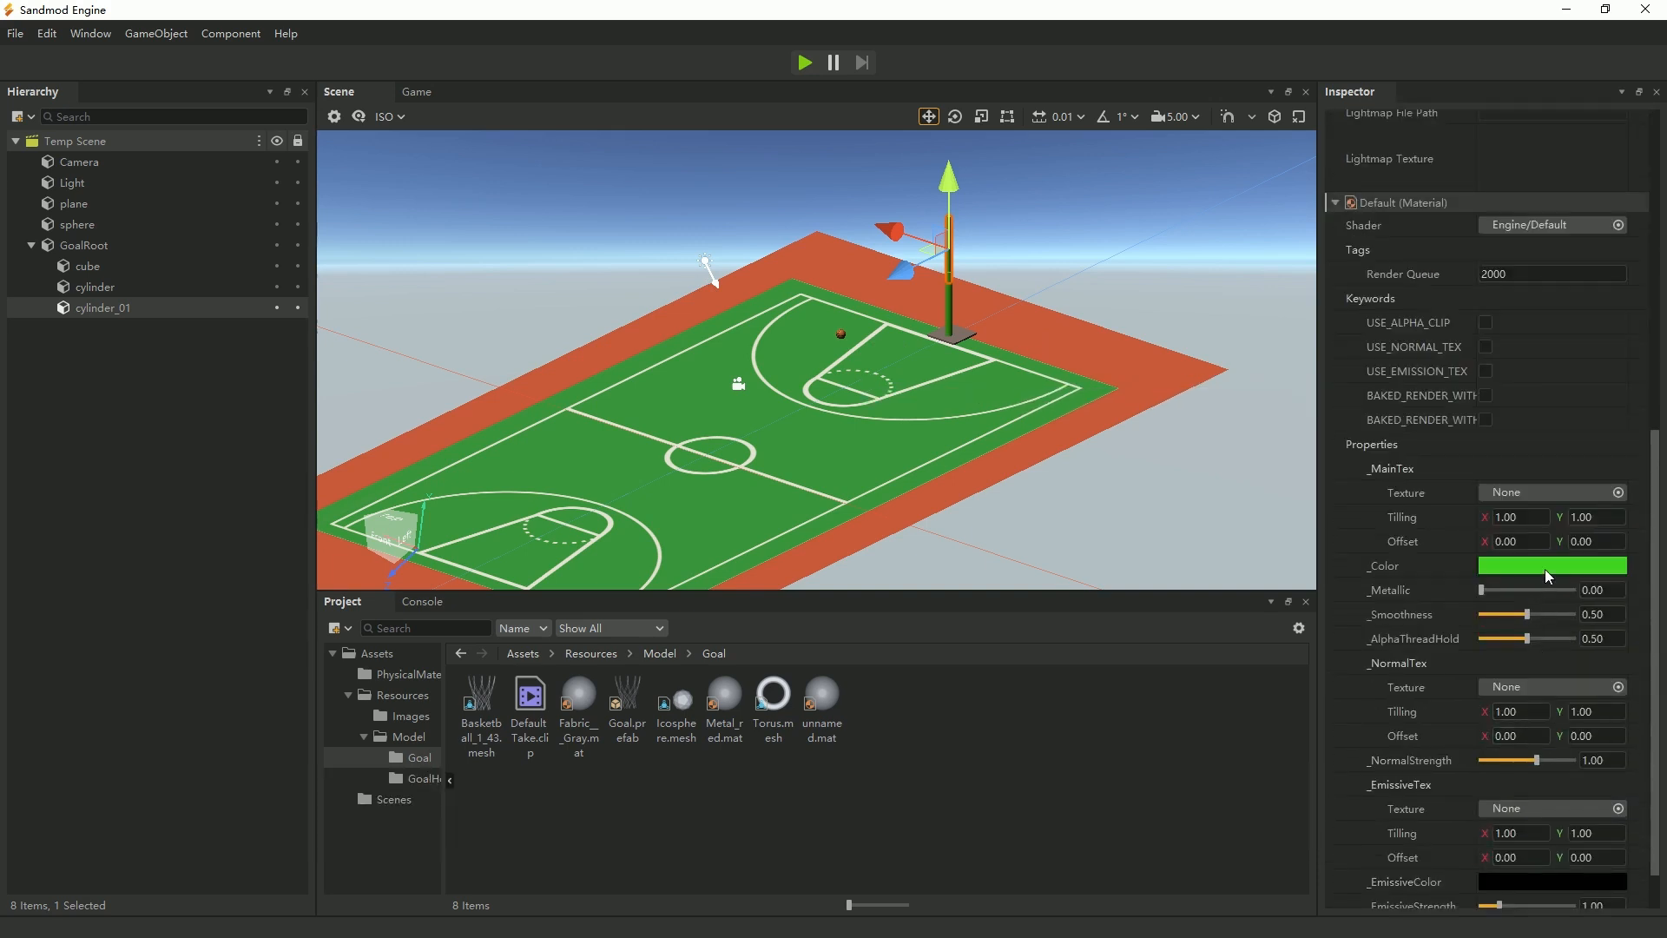
pyautogui.click(1544, 570)
pyautogui.click(785, 356)
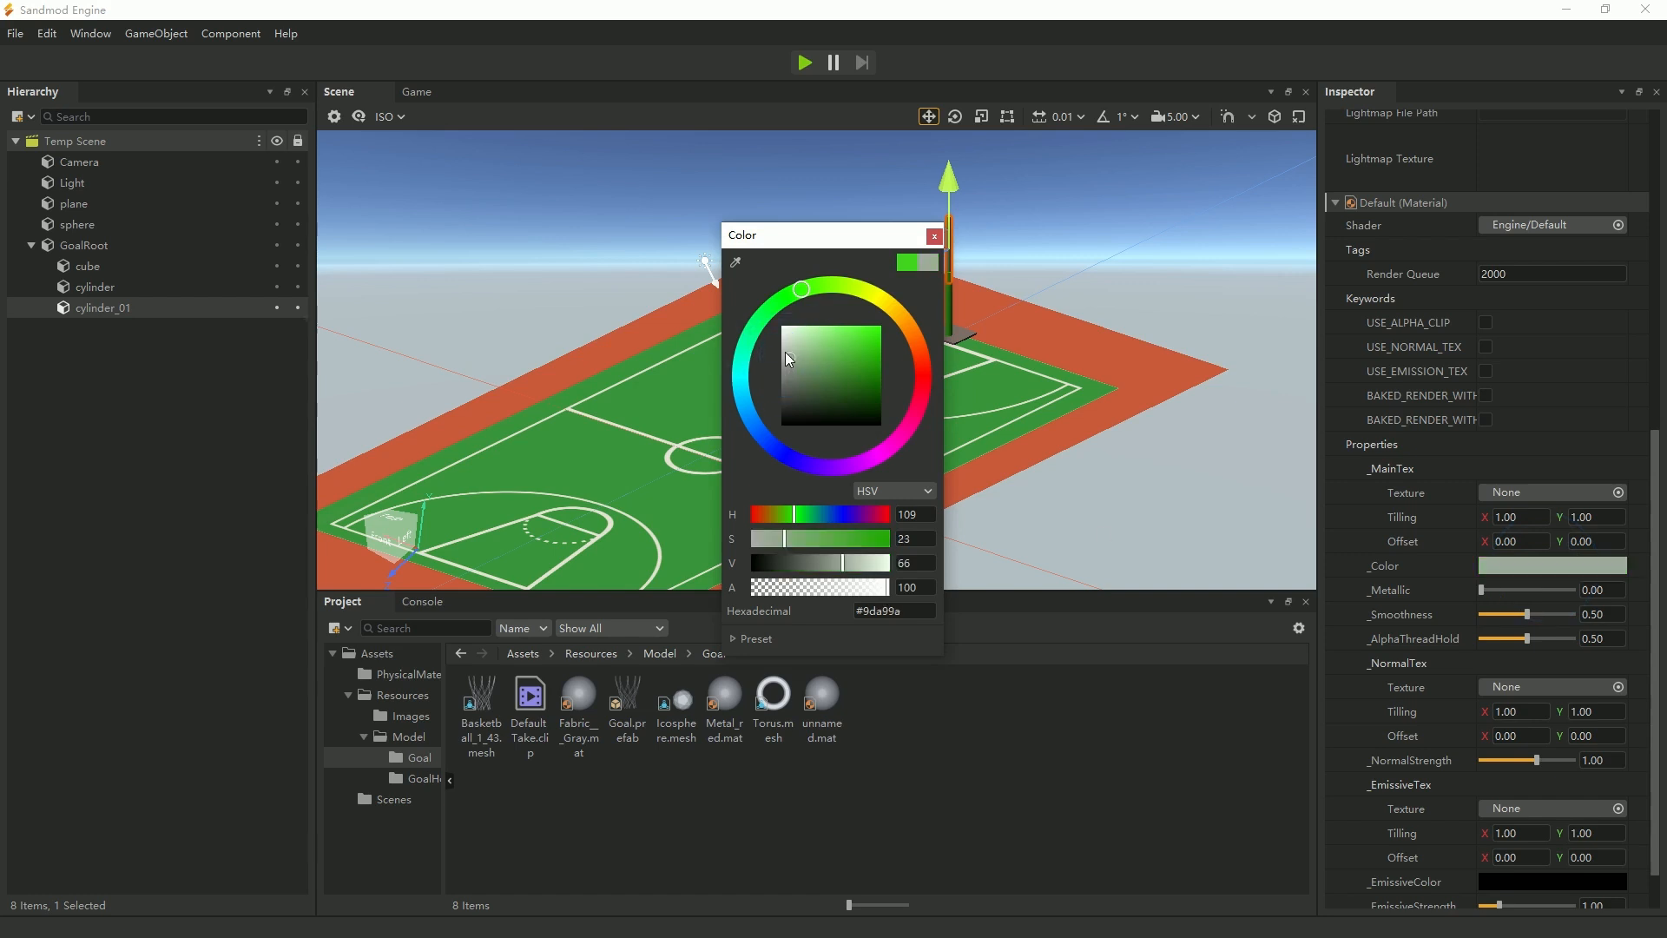
pyautogui.moveTo(791, 339); pyautogui.dragTo(776, 328)
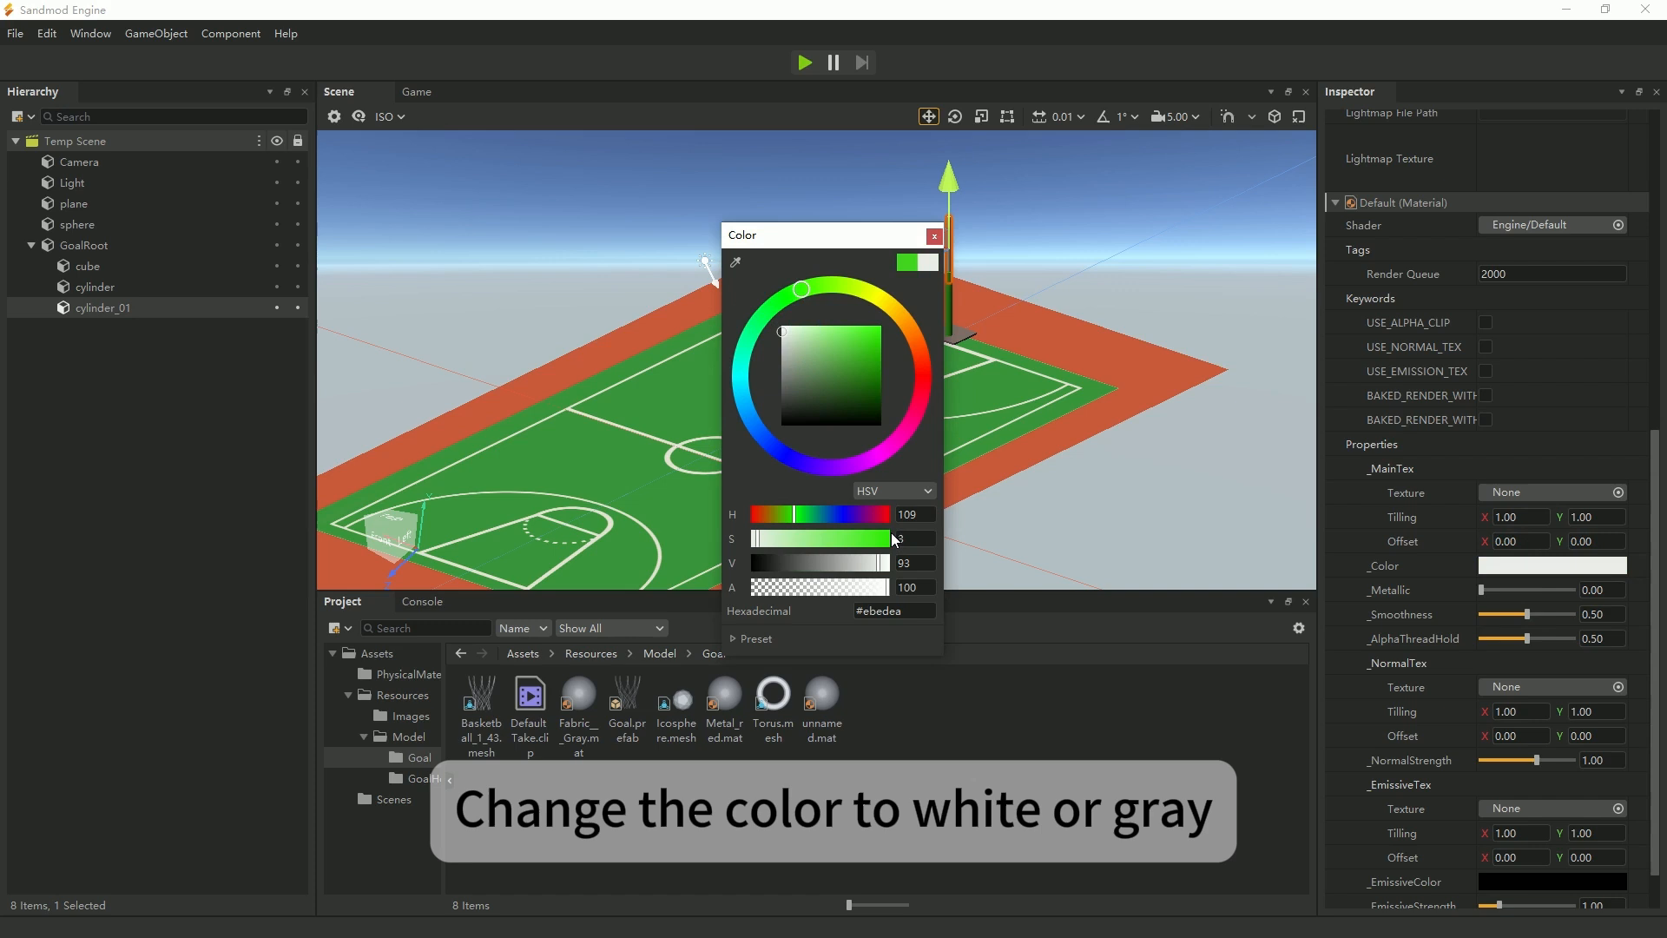
pyautogui.click(934, 236)
# Raise the upper cylinder slightly so it overlaps less with the top of the green pillar.
pyautogui.scroll(4, 972, 259)
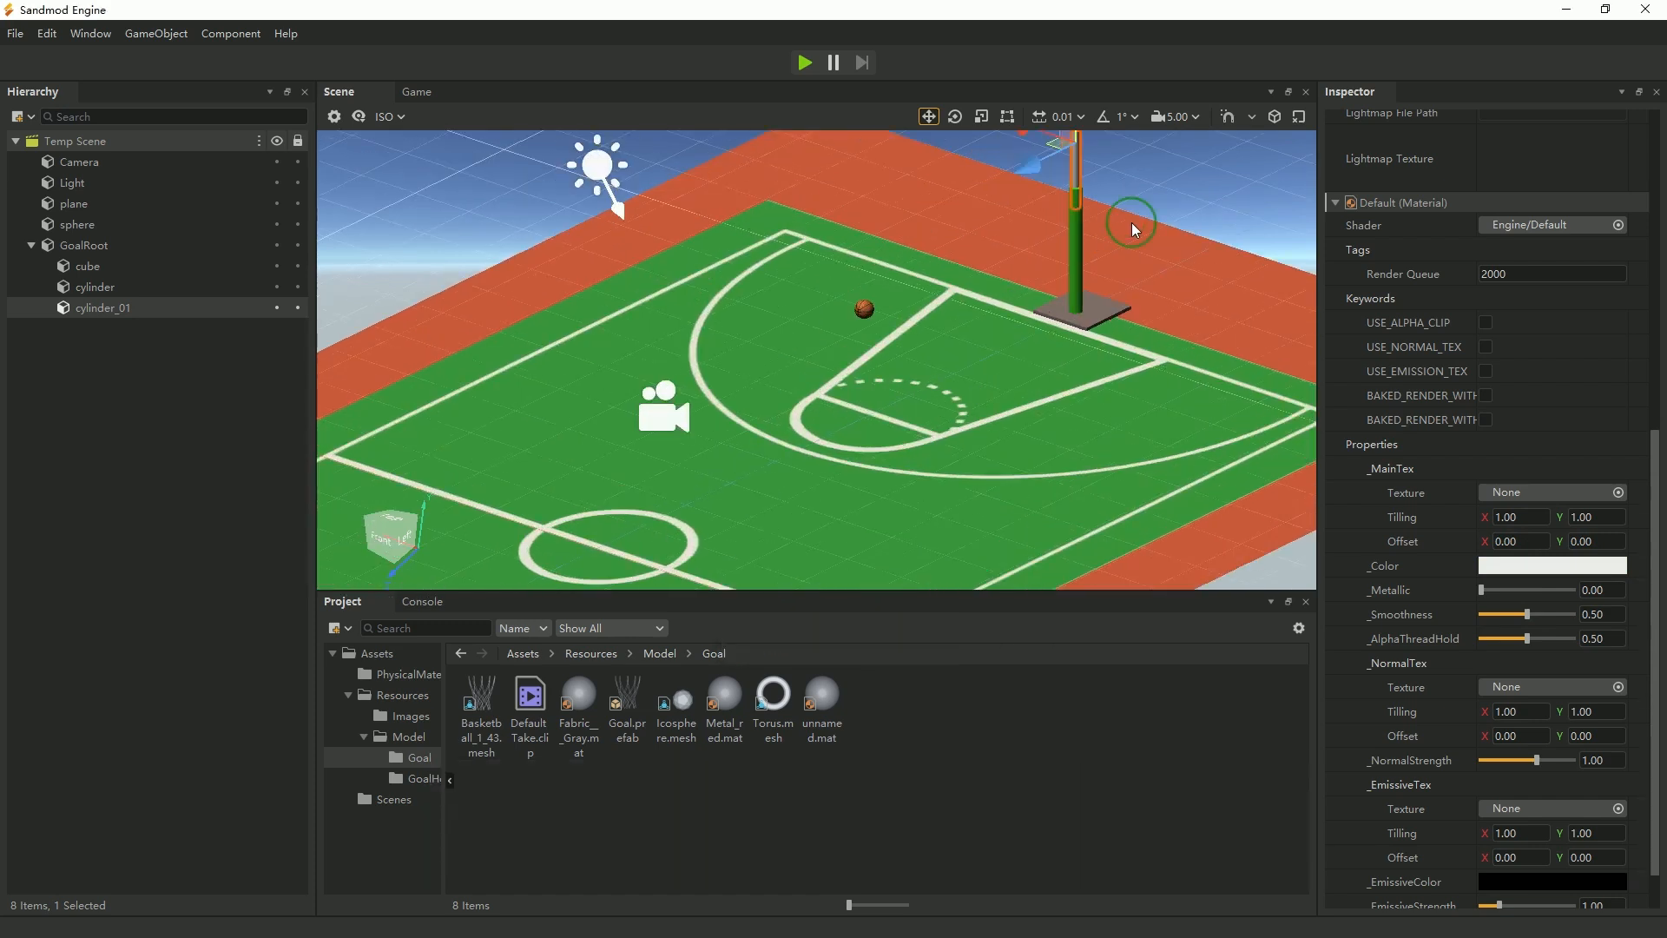
pyautogui.moveTo(1132, 222); pyautogui.dragTo(982, 352, button='middle')
pyautogui.scroll(5, 1037, 257)
pyautogui.moveTo(1217, 252); pyautogui.dragTo(1002, 394, button='middle')
pyautogui.moveTo(815, 226); pyautogui.dragTo(815, 199)
pyautogui.scroll(-5, 945, 359)
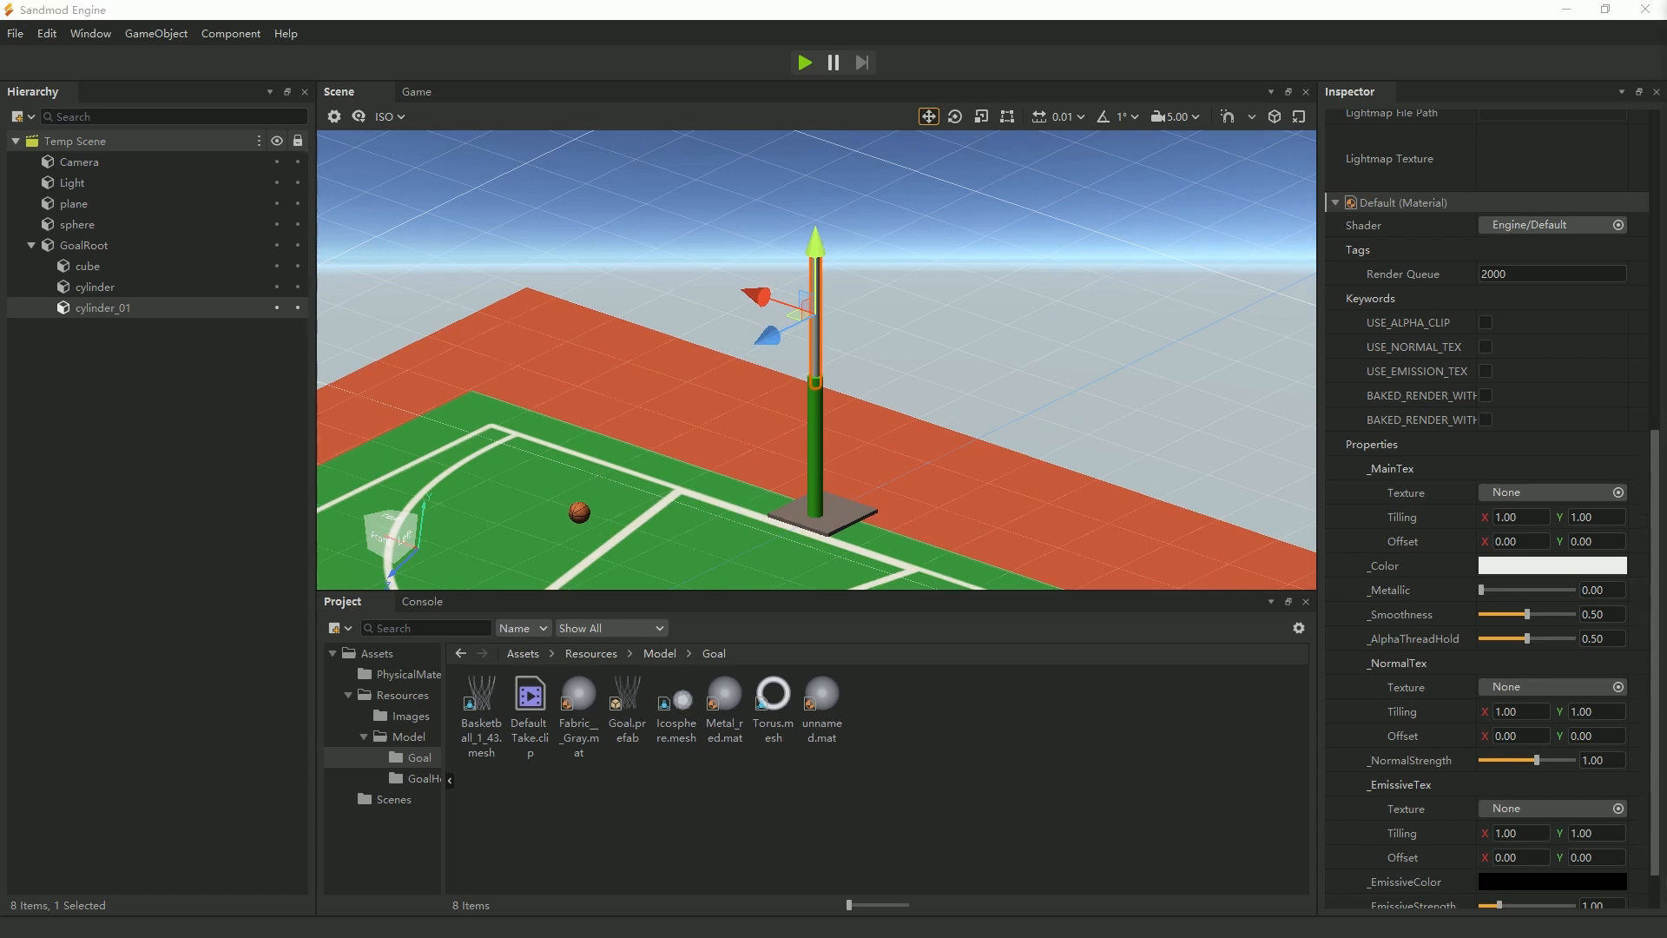
# Duplicate the base cube and raise the copy to the top of the pole, at a Y position of about 3.88.
pyautogui.click(94, 272)
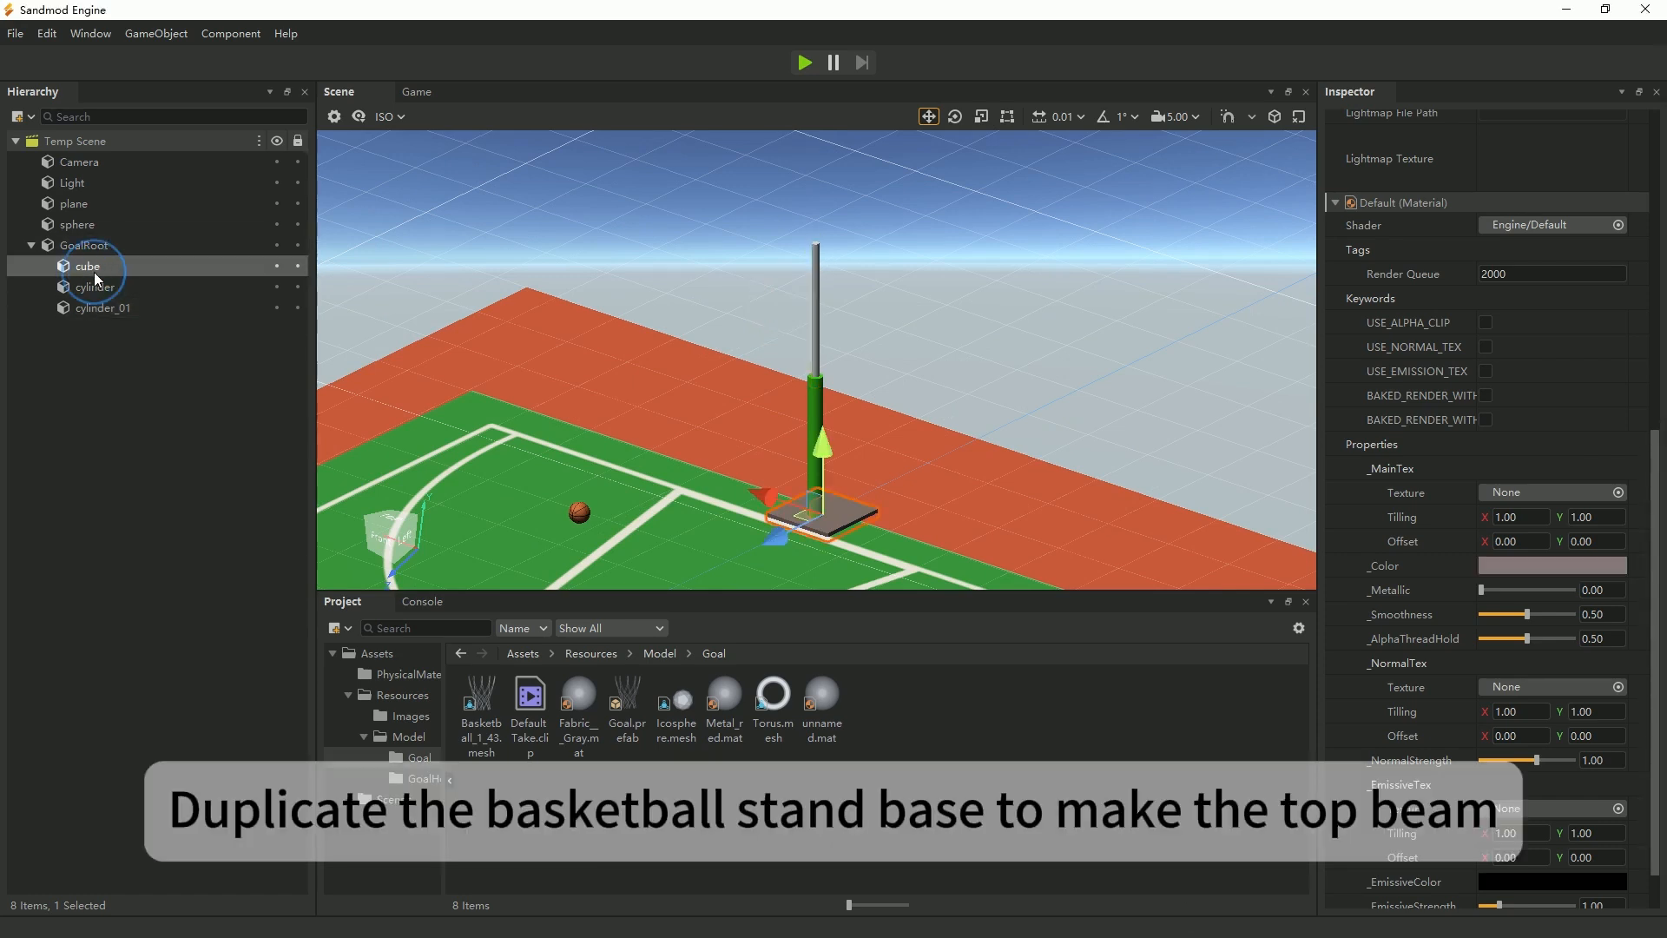
pyautogui.rightClick(93, 272)
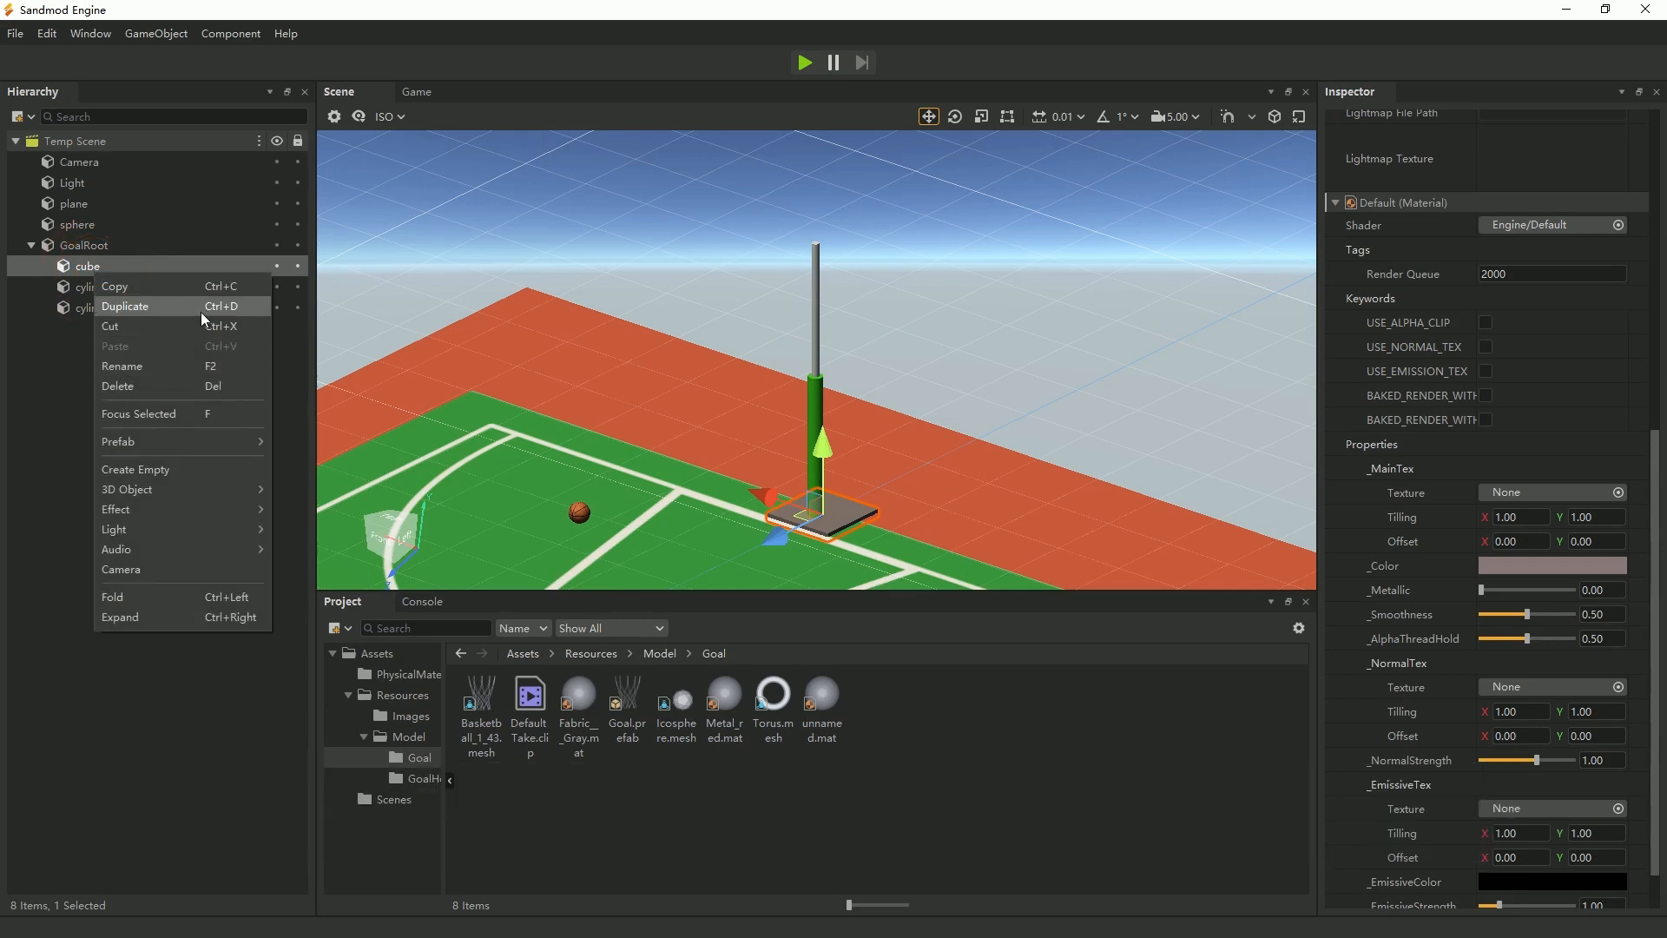
pyautogui.click(201, 311)
pyautogui.click(101, 330)
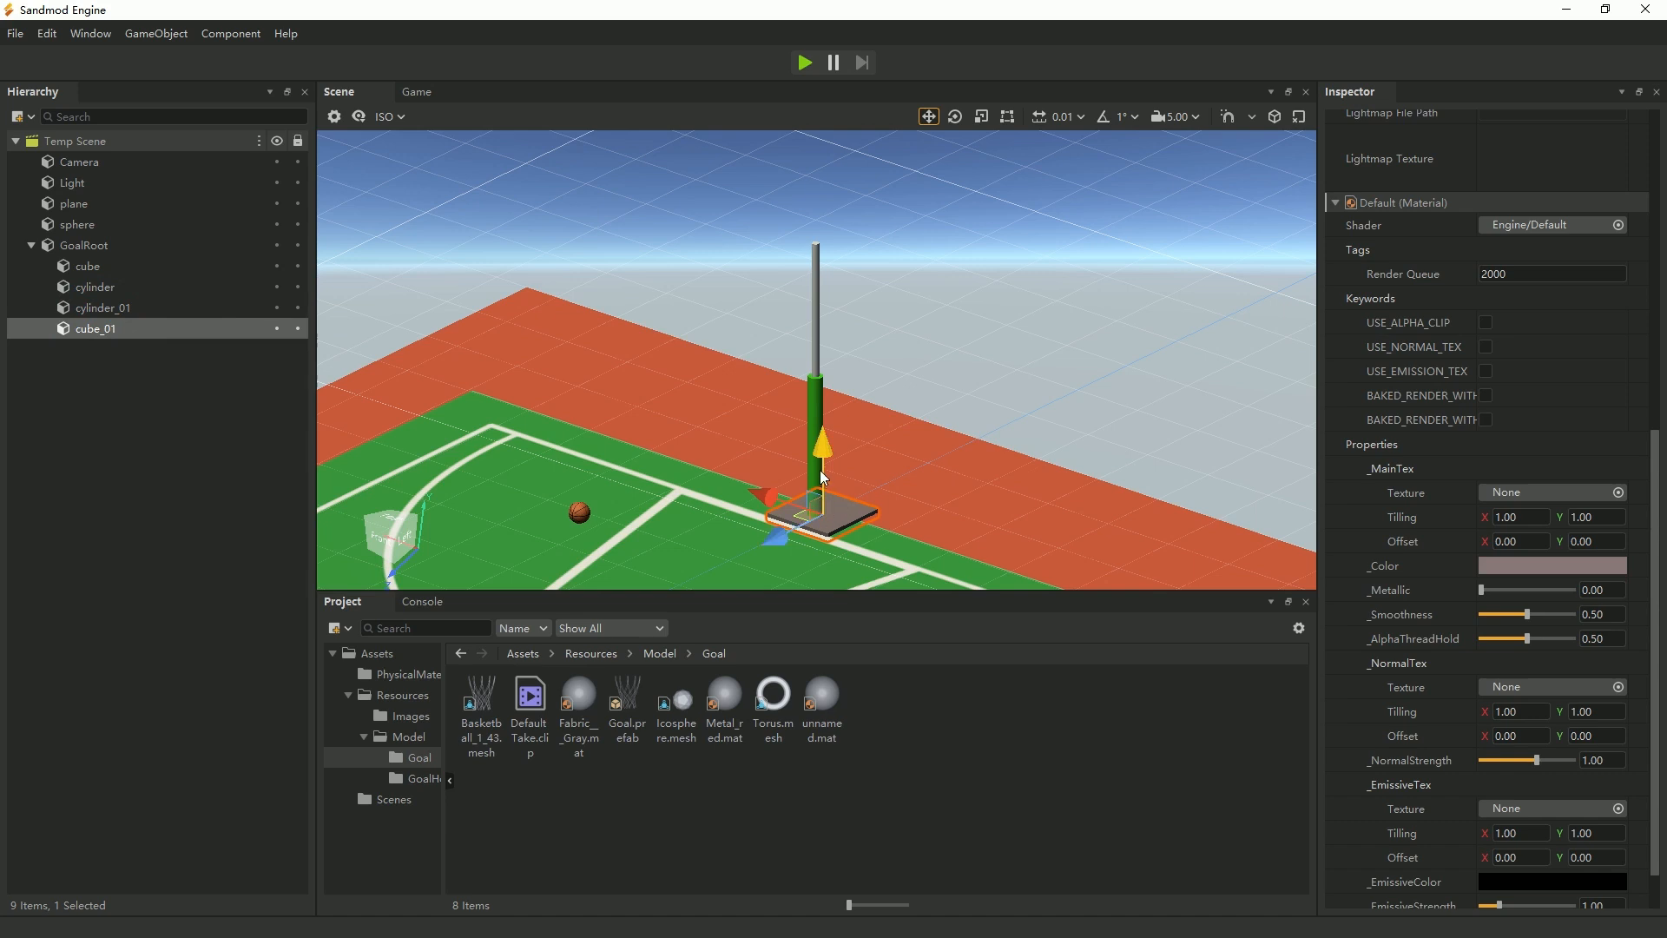
pyautogui.moveTo(825, 451); pyautogui.dragTo(808, 147)
# Set the top beam's X scale to 0.1 and its Z scale to 0.5.
pyautogui.scroll(3, 1502, 309)
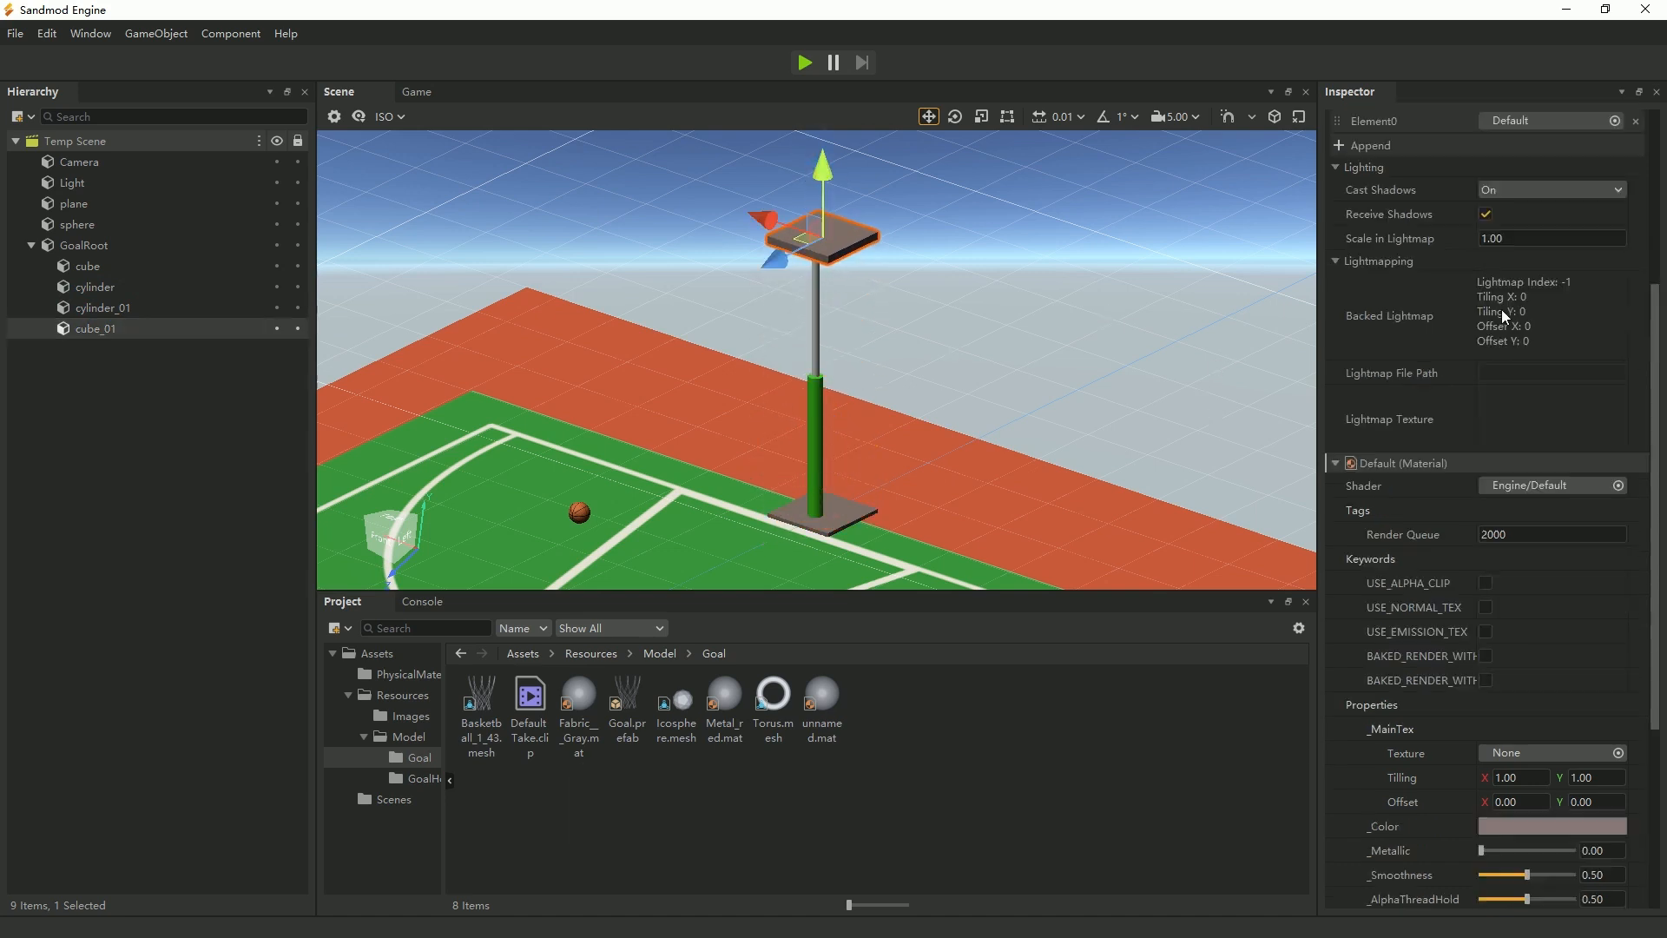
pyautogui.scroll(6, 1502, 309)
pyautogui.click(1507, 340)
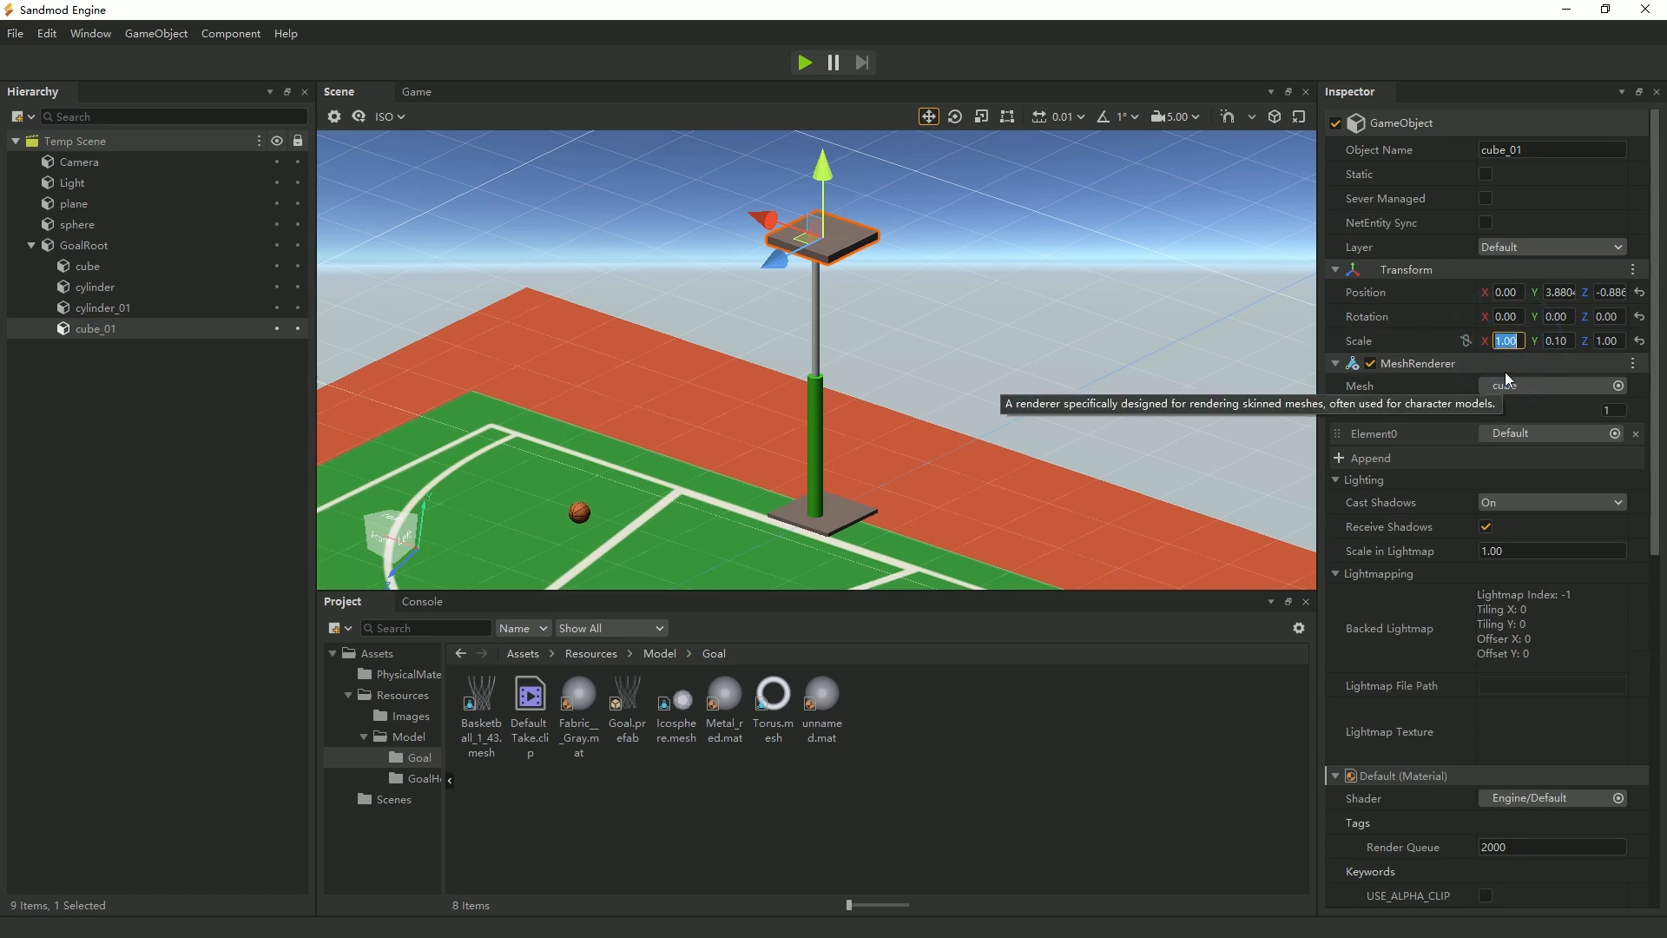
pyautogui.write('0.1')
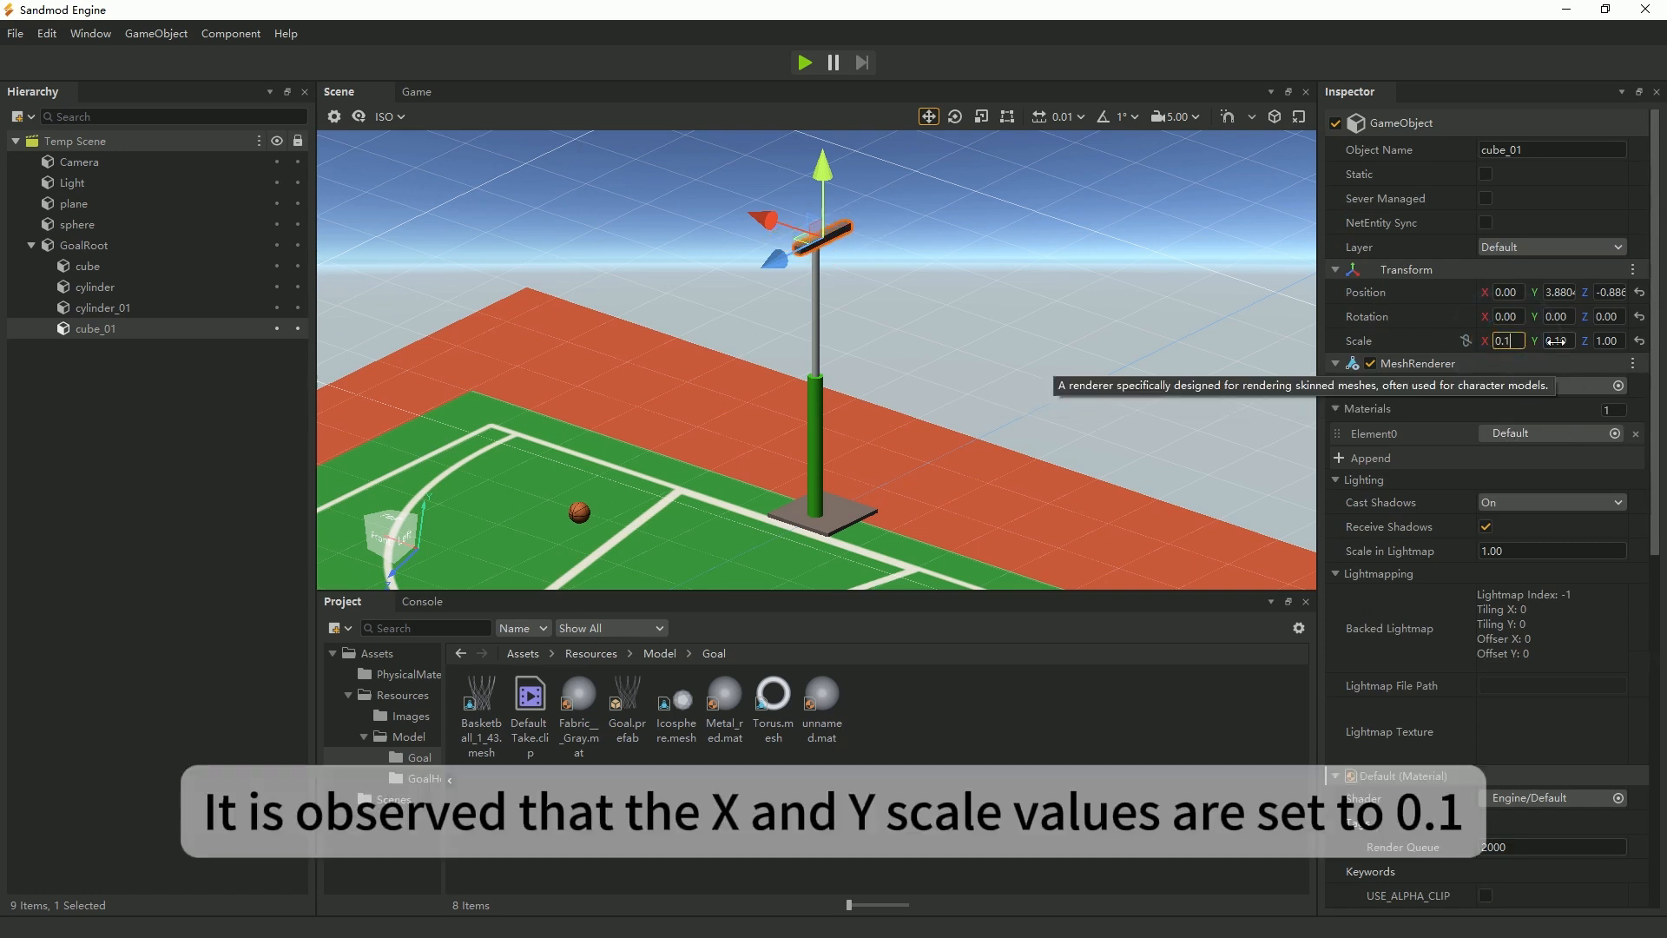
pyautogui.click(1609, 341)
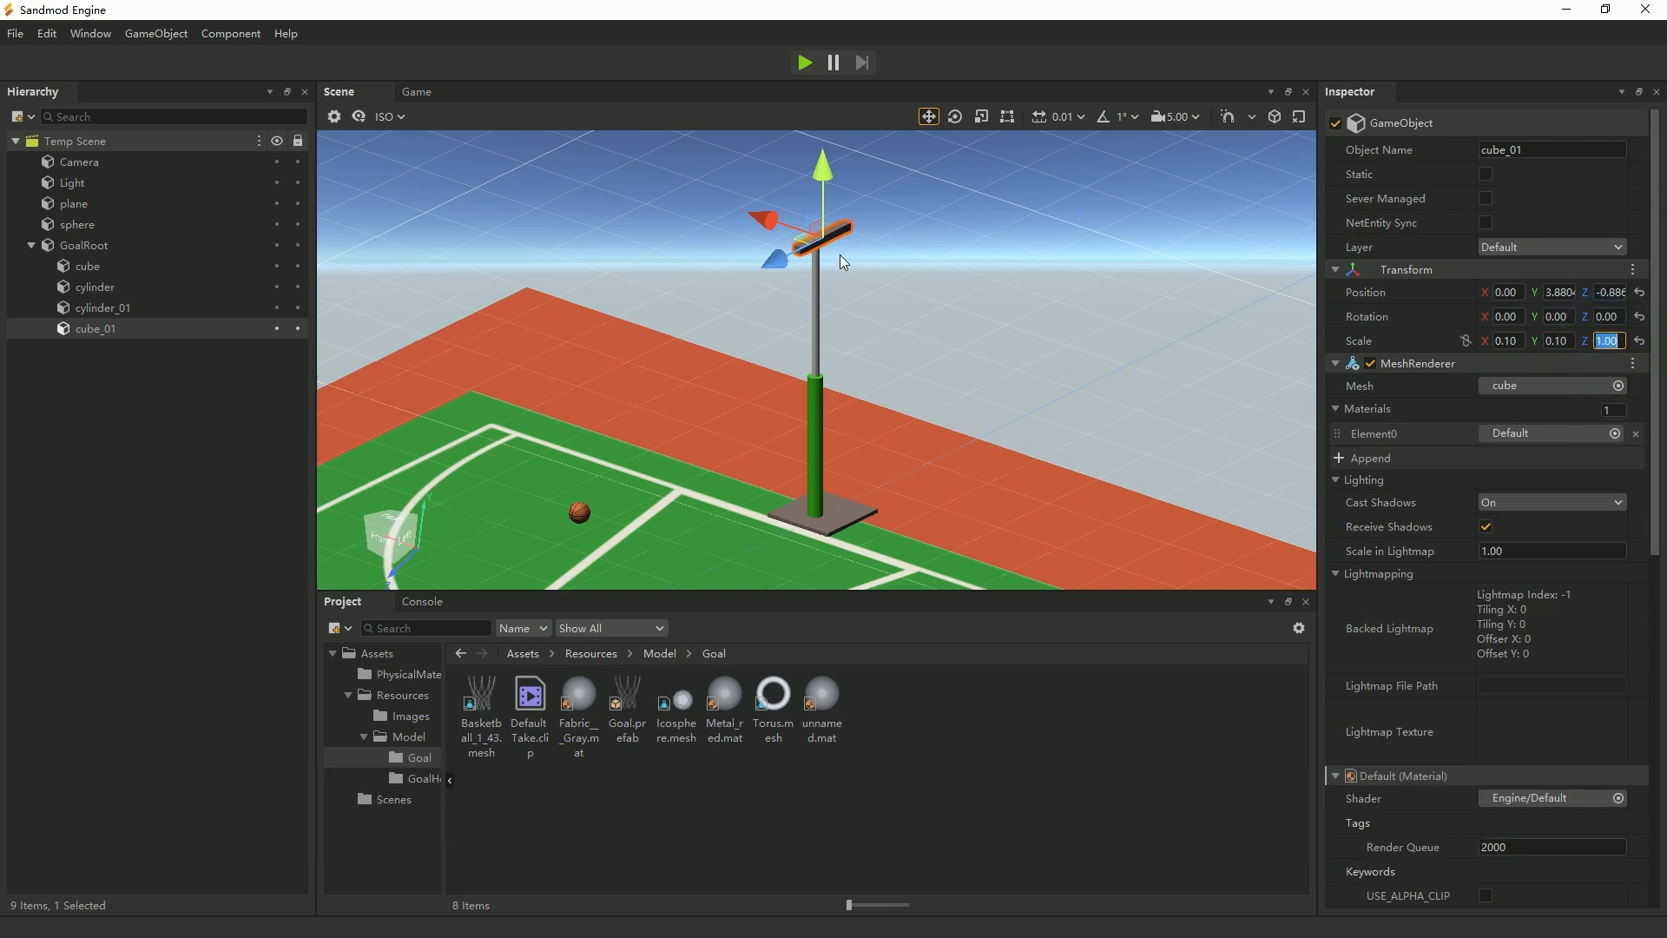
pyautogui.scroll(4, 929, 323)
pyautogui.moveTo(1035, 282); pyautogui.dragTo(932, 350, button='middle')
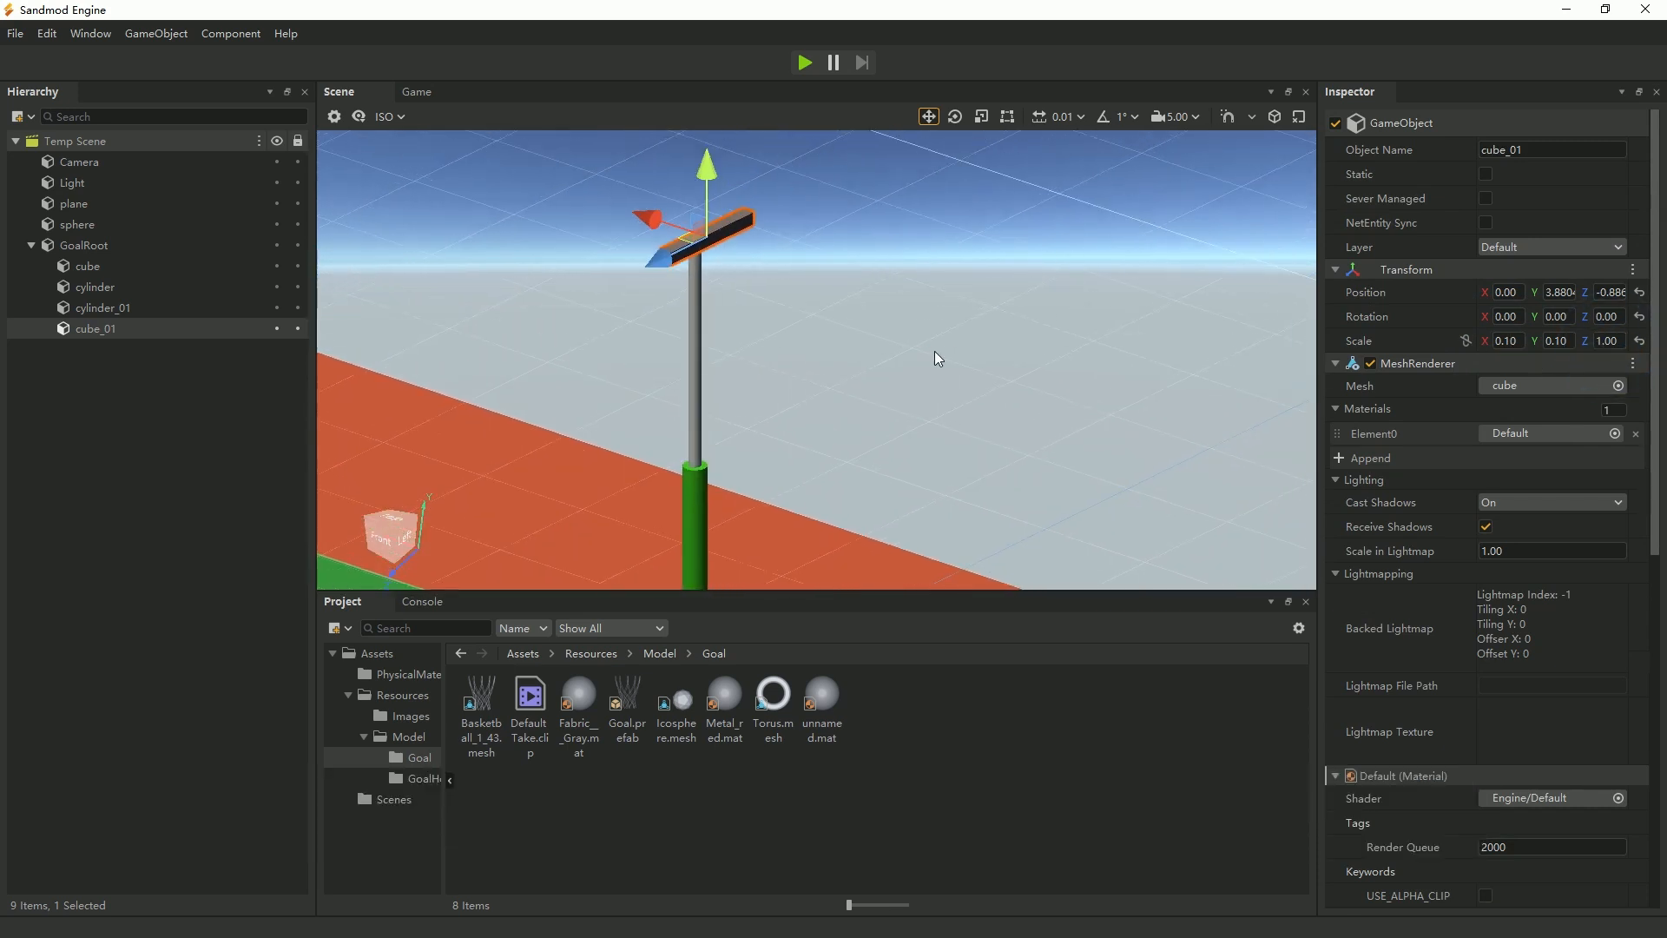
pyautogui.click(1605, 341)
pyautogui.write('0.5')
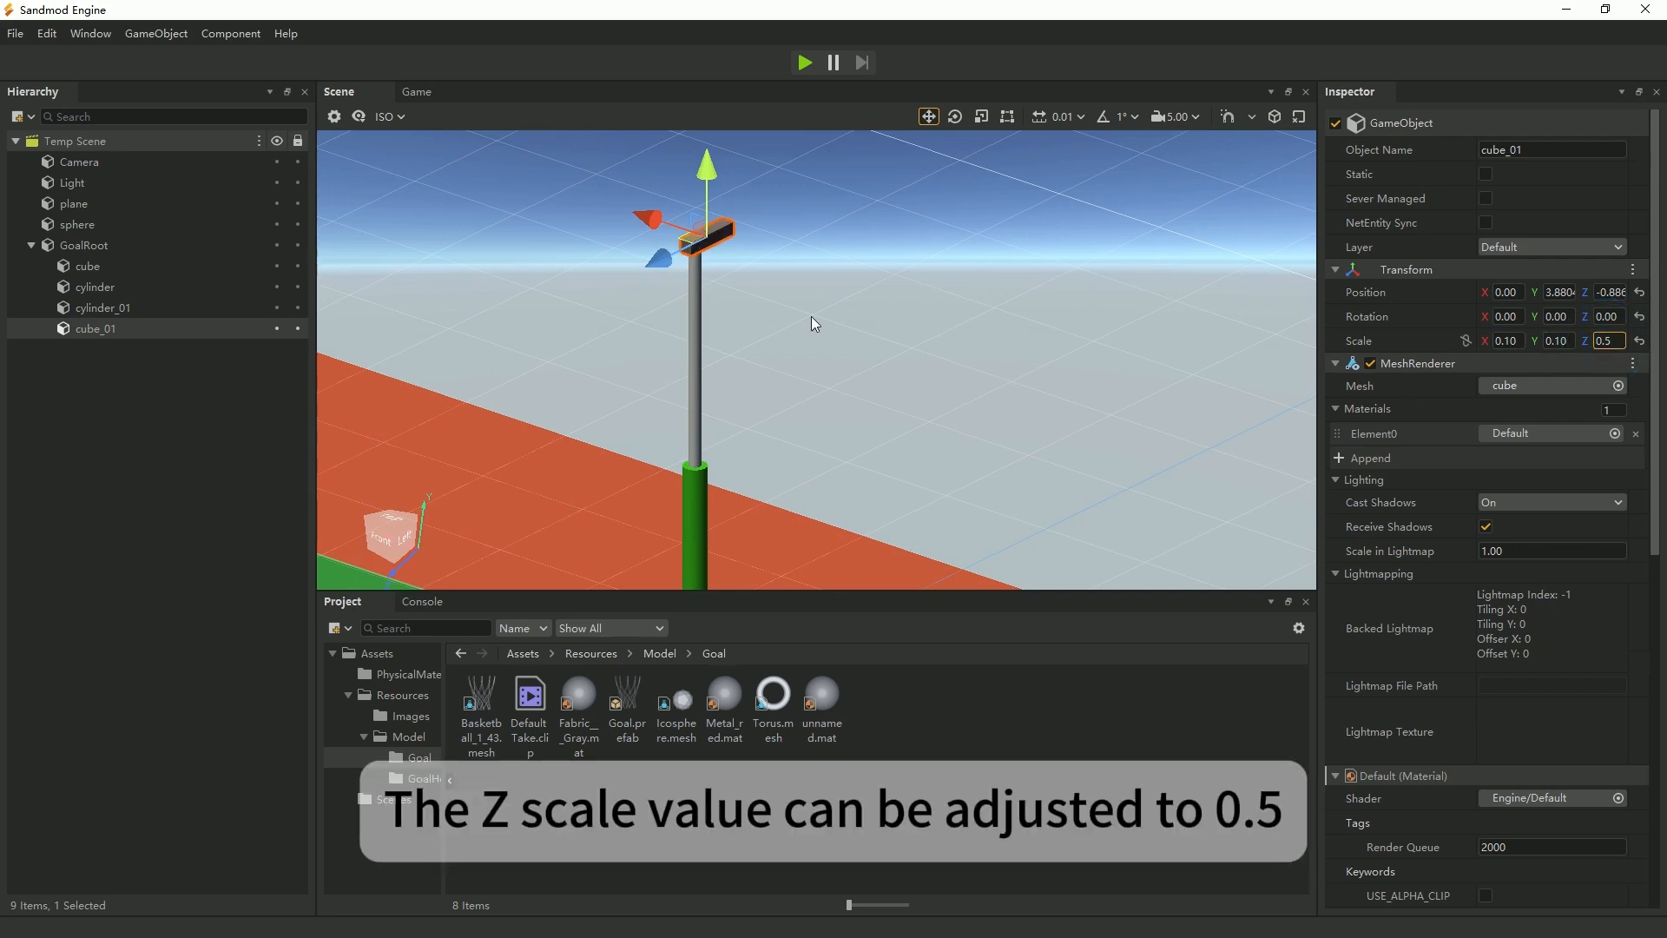
# Slide the beam along Z to about -0.549 so it overhangs toward the court, and check its placement from above.
pyautogui.moveTo(653, 264); pyautogui.dragTo(621, 276)
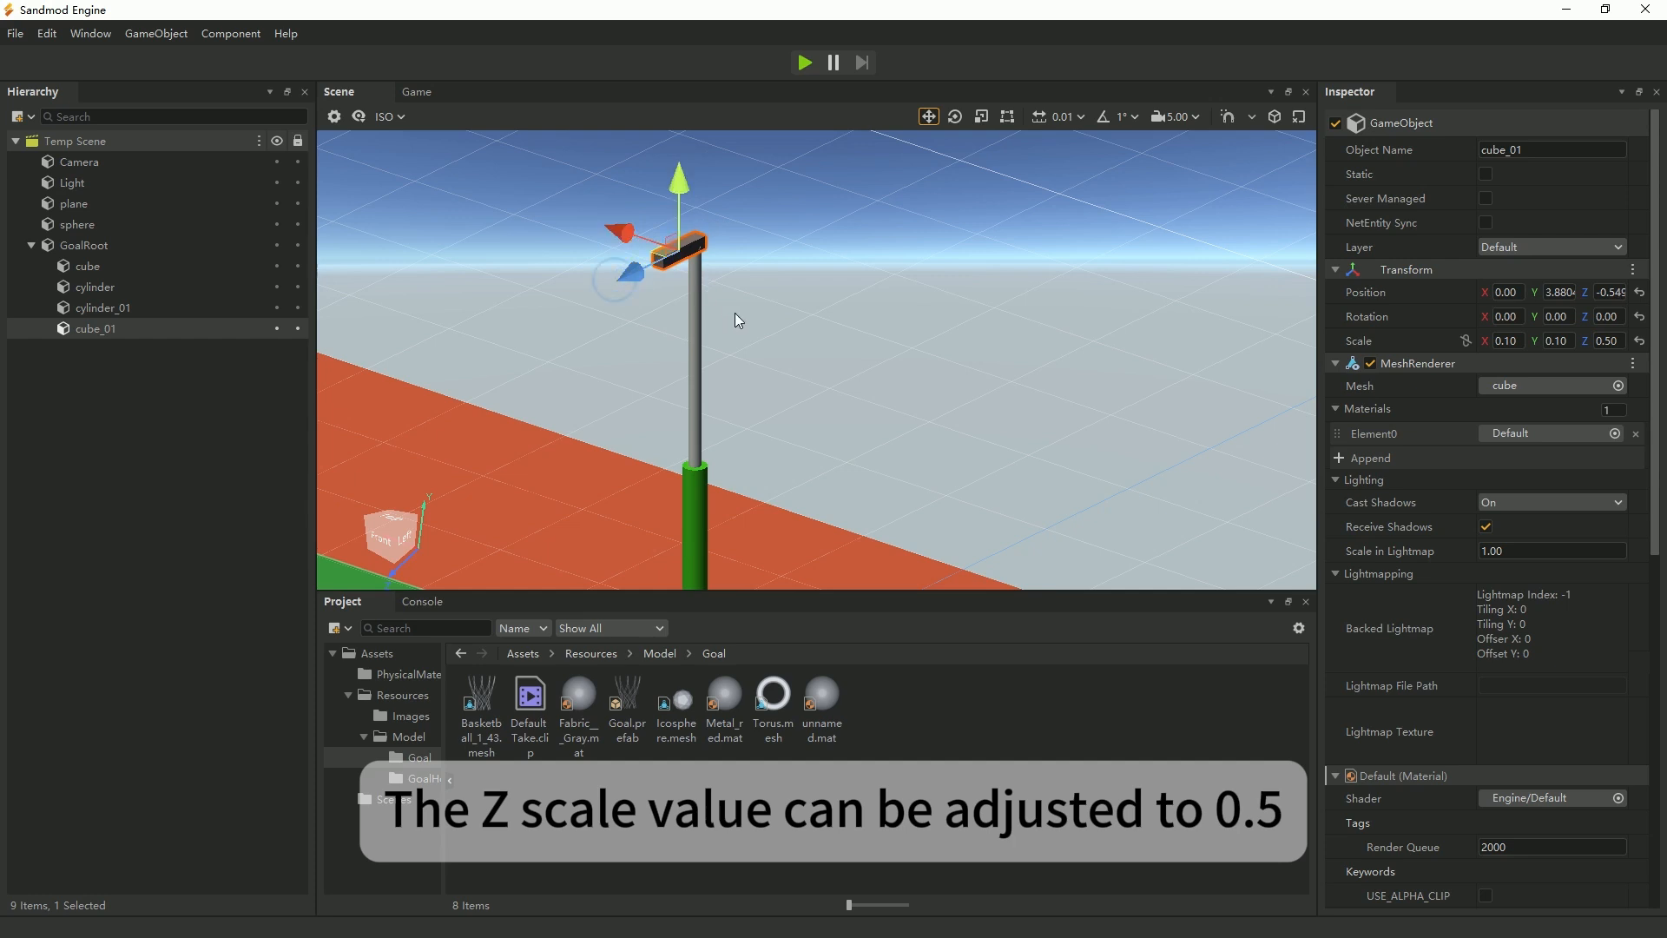
pyautogui.scroll(3, 728, 322)
pyautogui.scroll(1, 649, 307)
pyautogui.moveTo(490, 379); pyautogui.dragTo(671, 455, button='middle')
pyautogui.scroll(1, 877, 392)
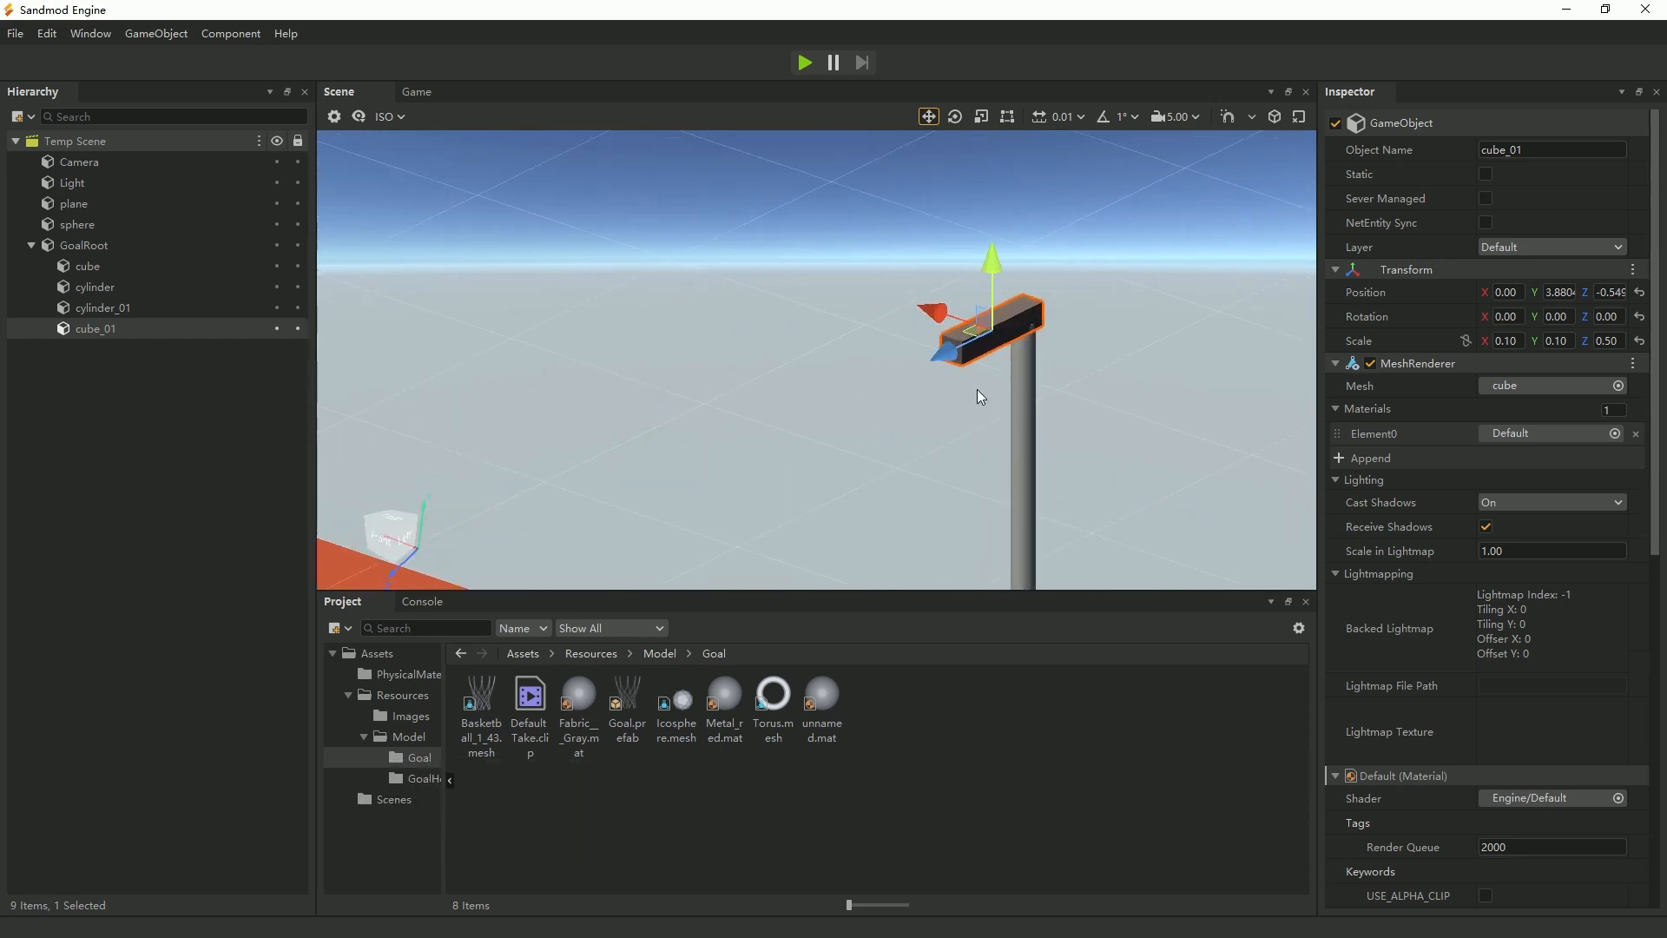
pyautogui.click(395, 519)
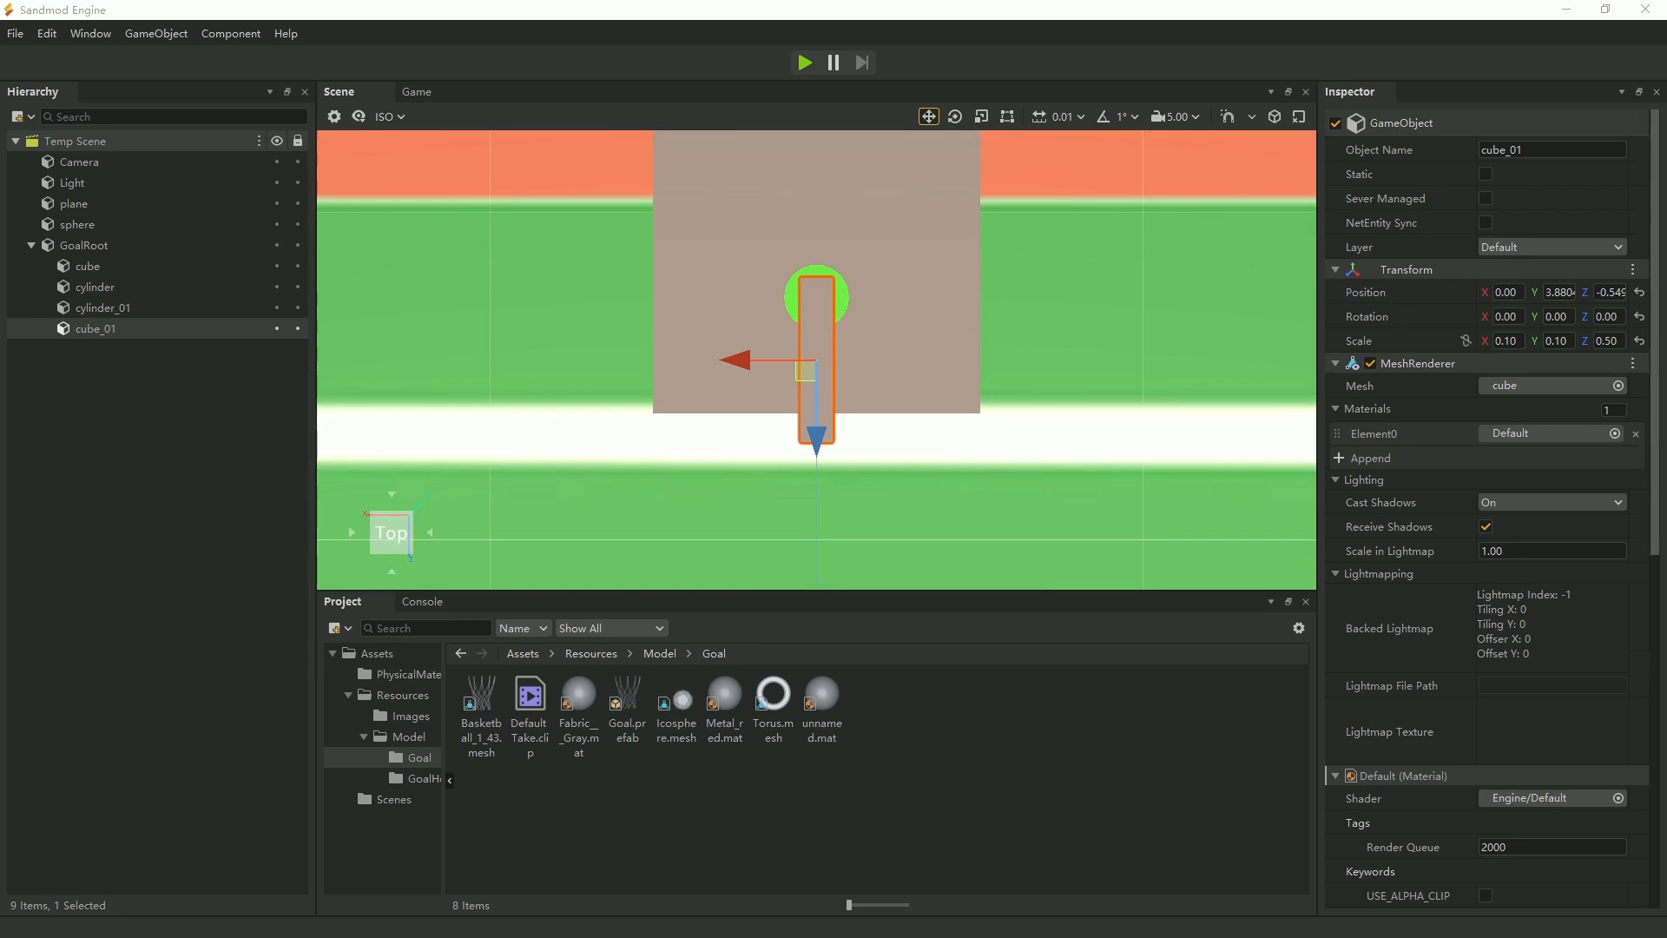
pyautogui.moveTo(978, 531); pyautogui.dragTo(549, 425, button='right')
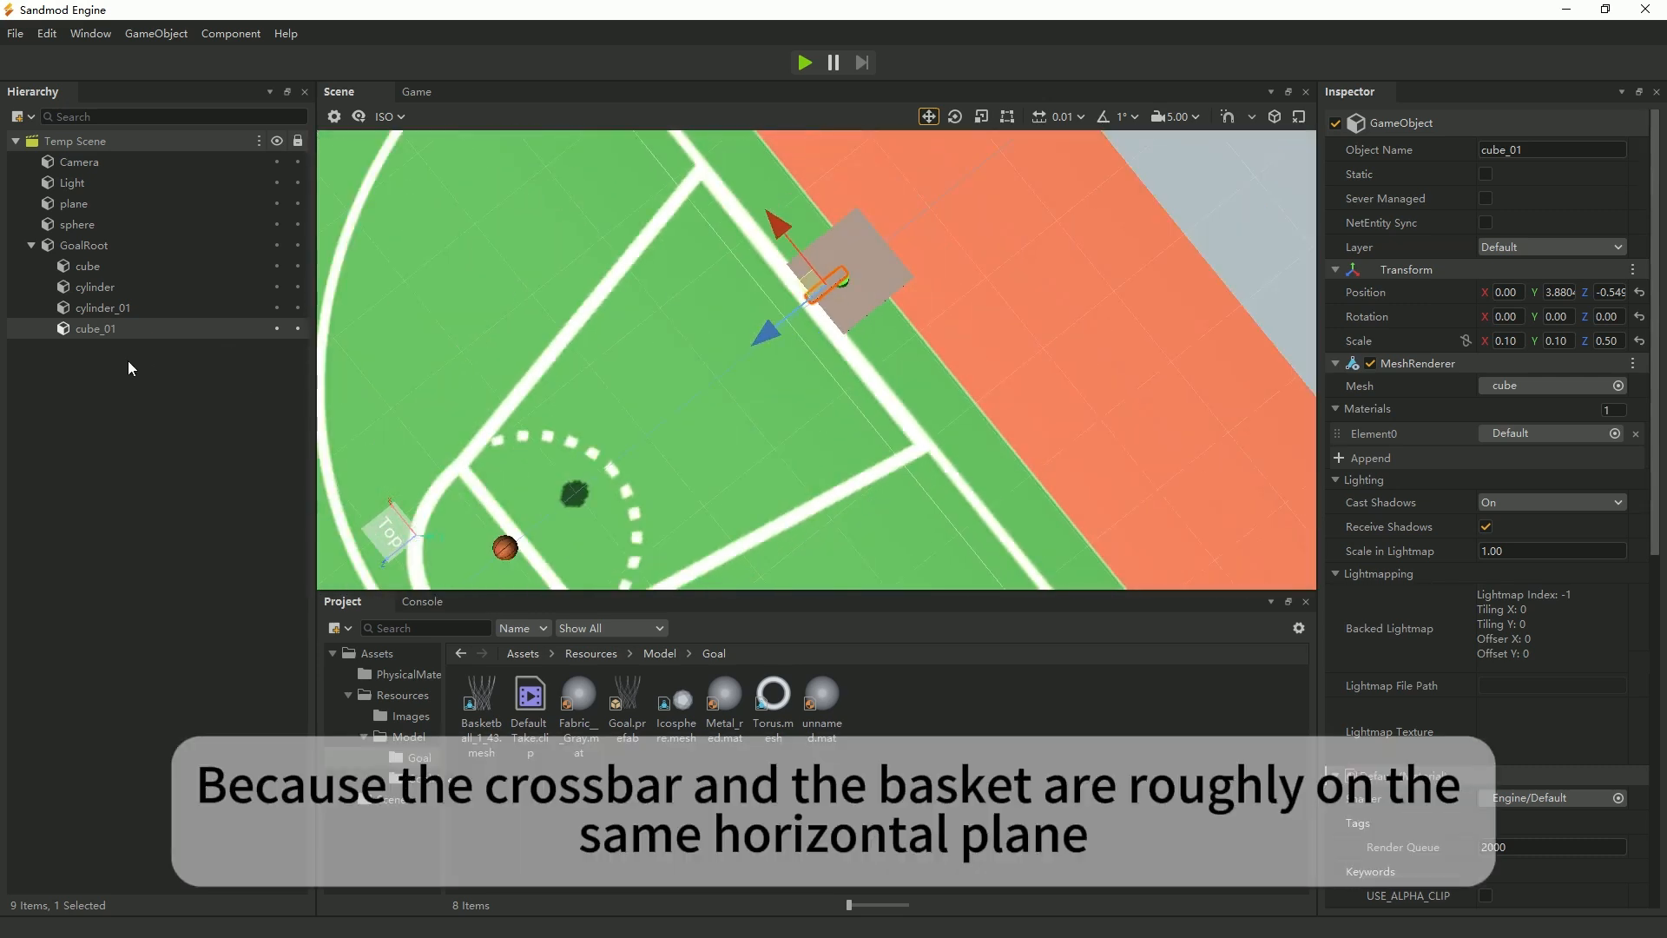
pyautogui.doubleClick(104, 328)
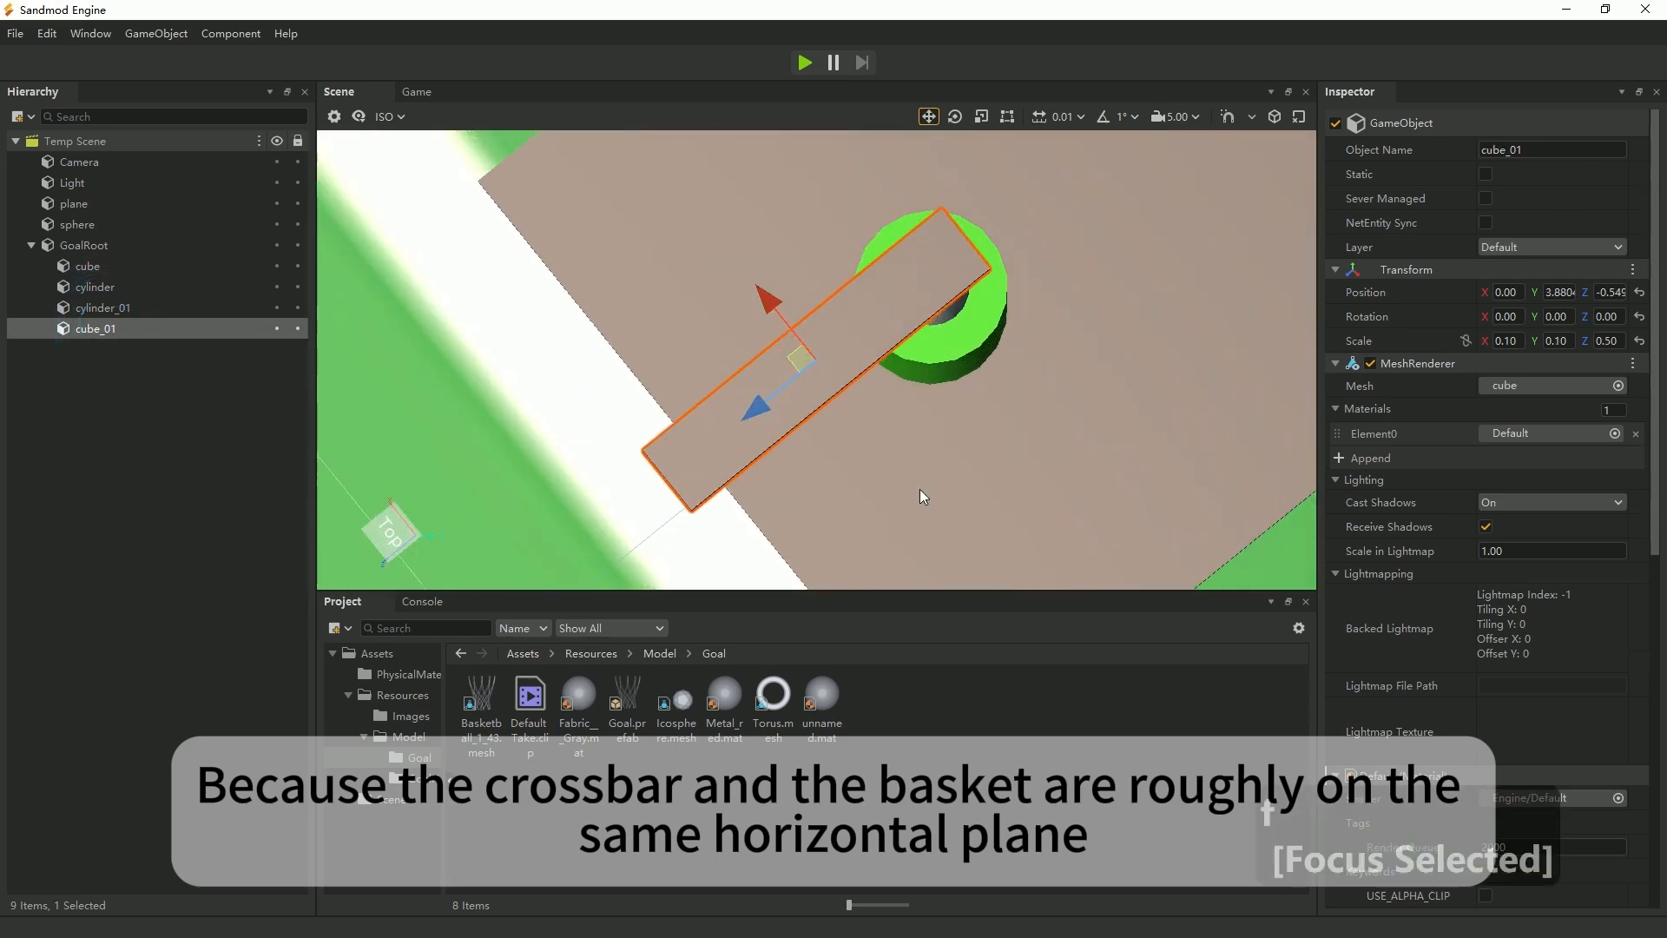
pyautogui.moveTo(930, 493); pyautogui.dragTo(969, 540, button='middle')
pyautogui.scroll(-3, 940, 498)
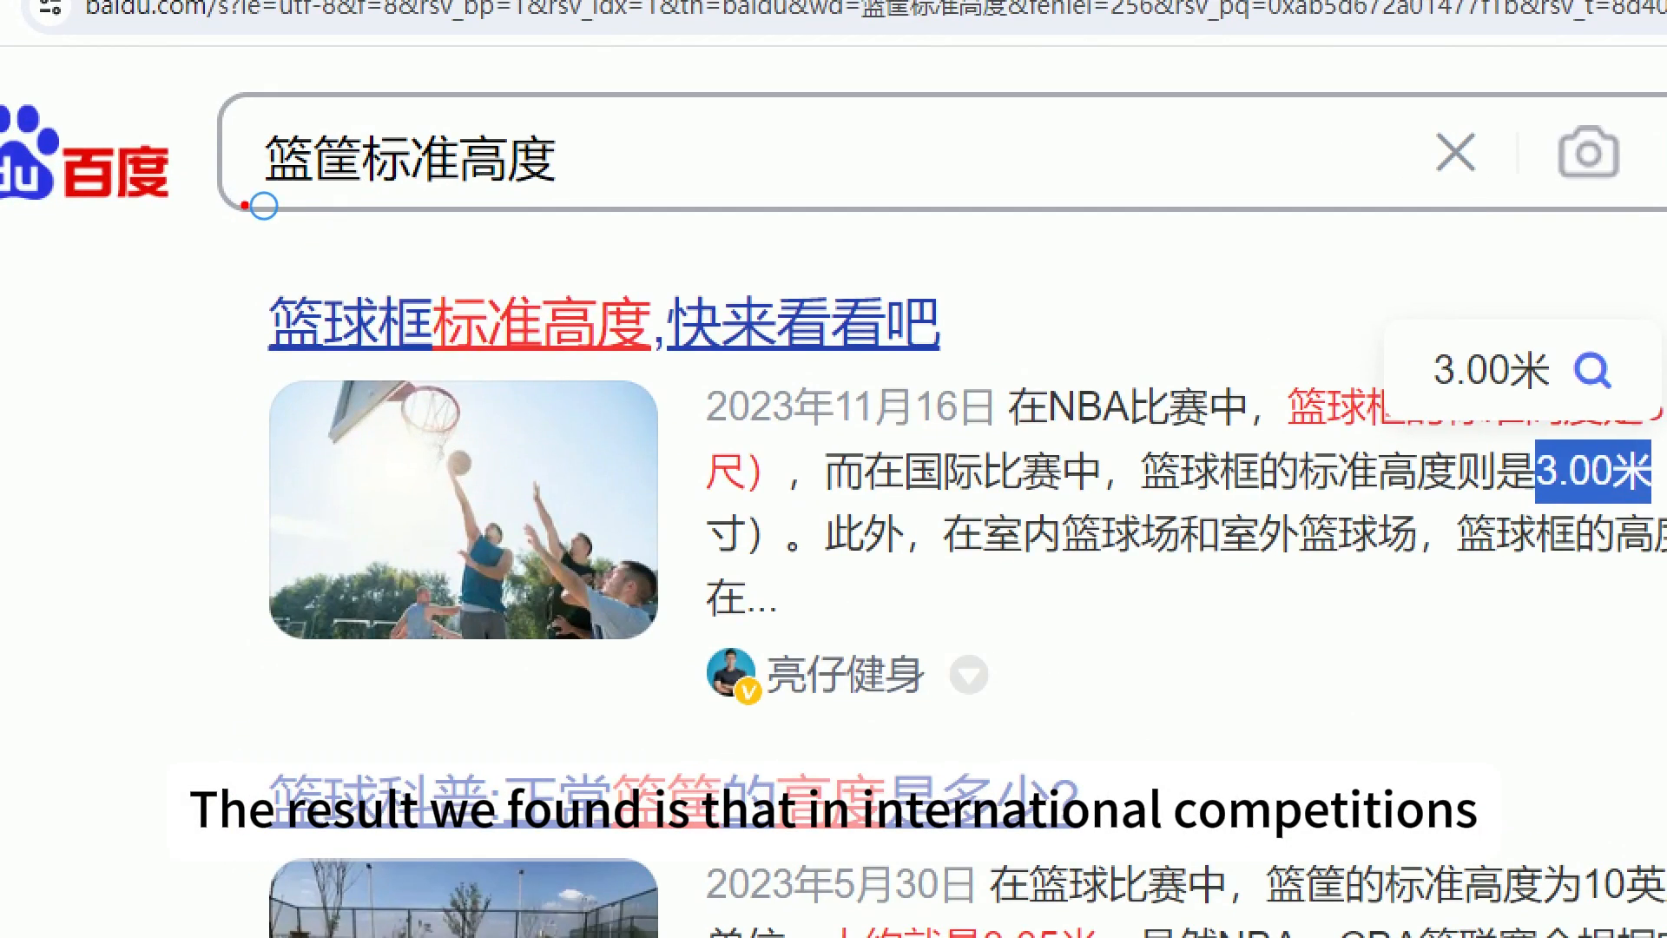
# Look up the standard basketball hoop height in the browser's Baidu search results and return to Sandmod Engine.
pyautogui.moveTo(245, 205); pyautogui.dragTo(673, 236)
pyautogui.moveTo(961, 499); pyautogui.dragTo(1663, 499)
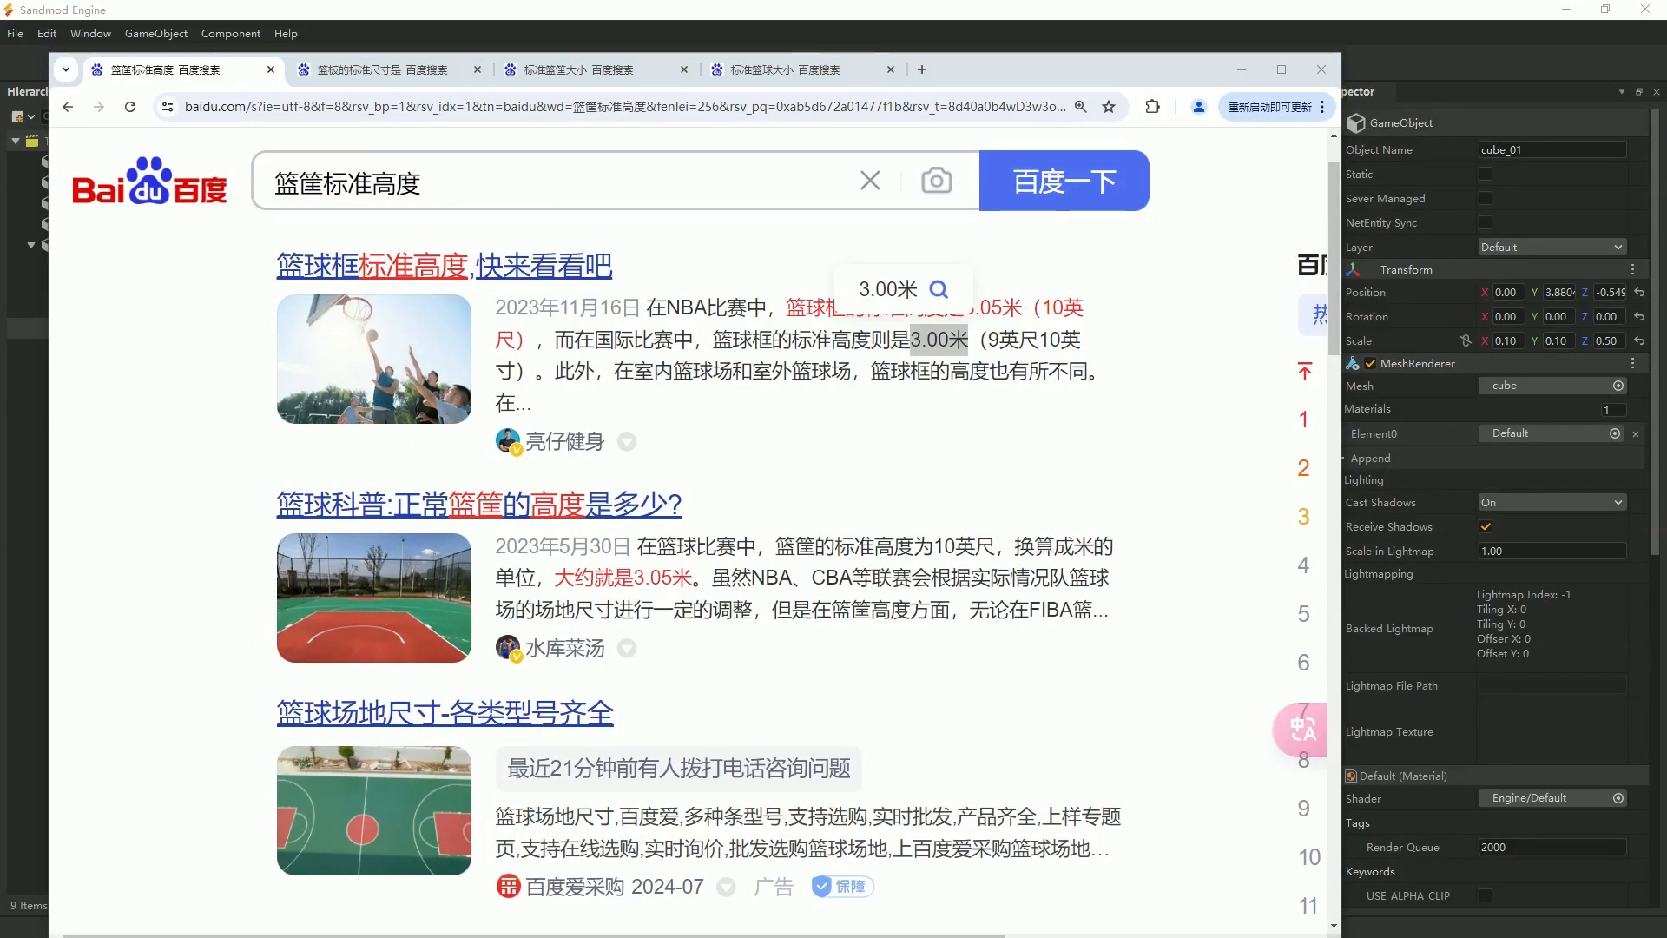
pyautogui.hotkey('alt', 'Tab')
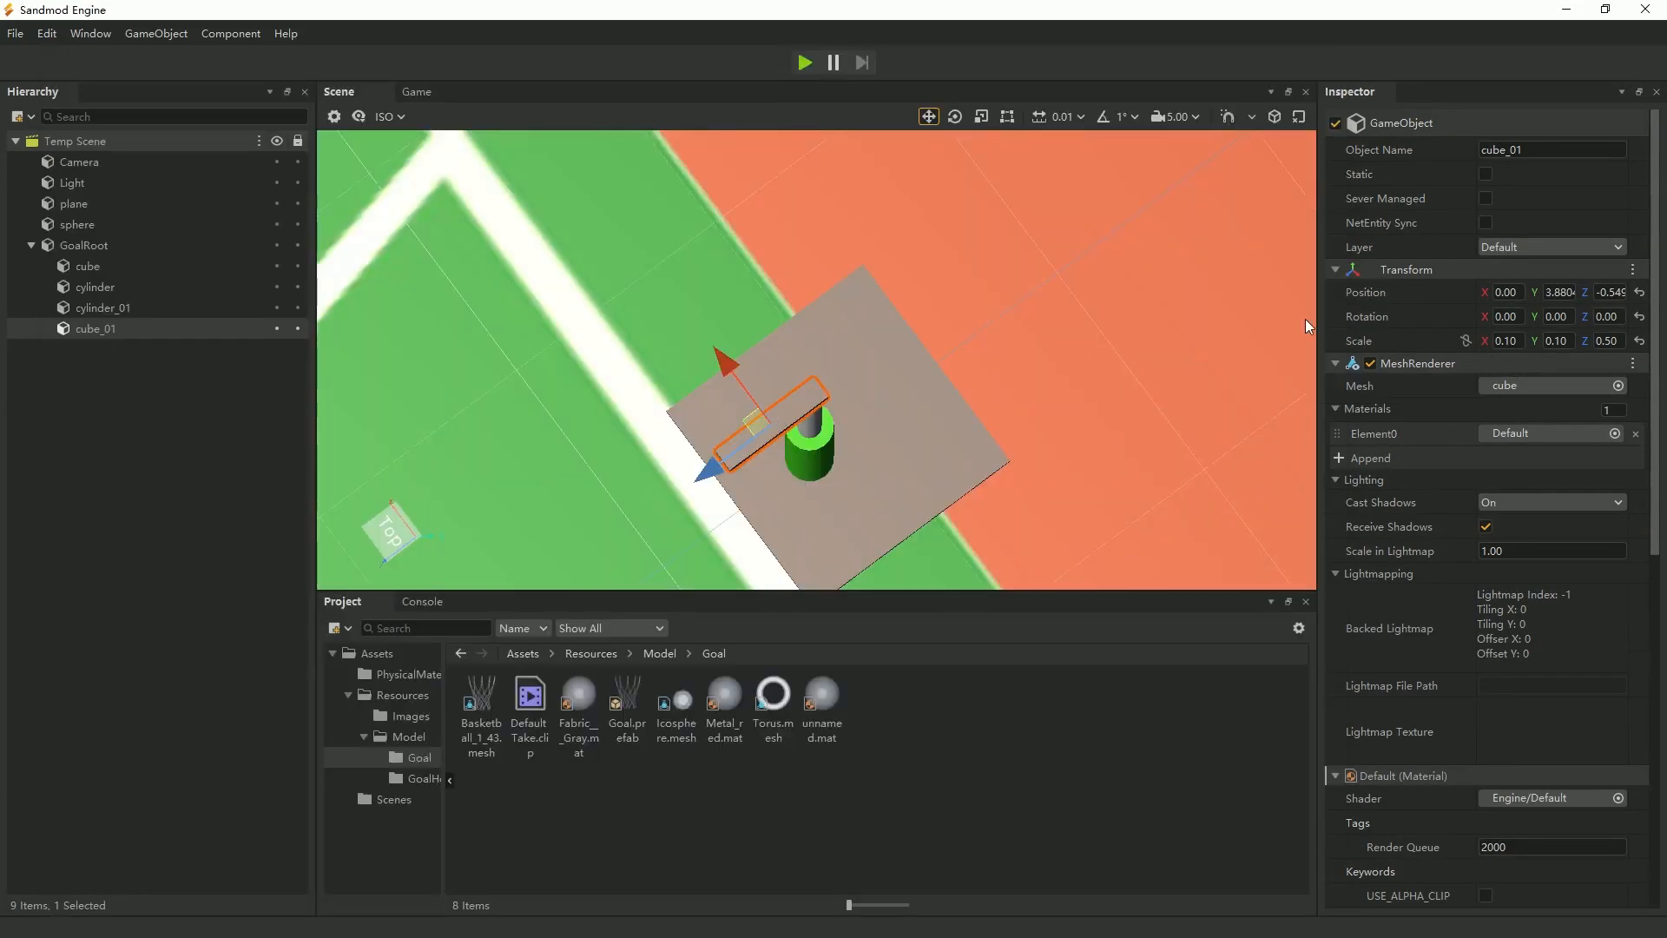
# Set the top beam's Y position to 3.
pyautogui.click(1560, 293)
pyautogui.write('3')
pyautogui.press('Return')
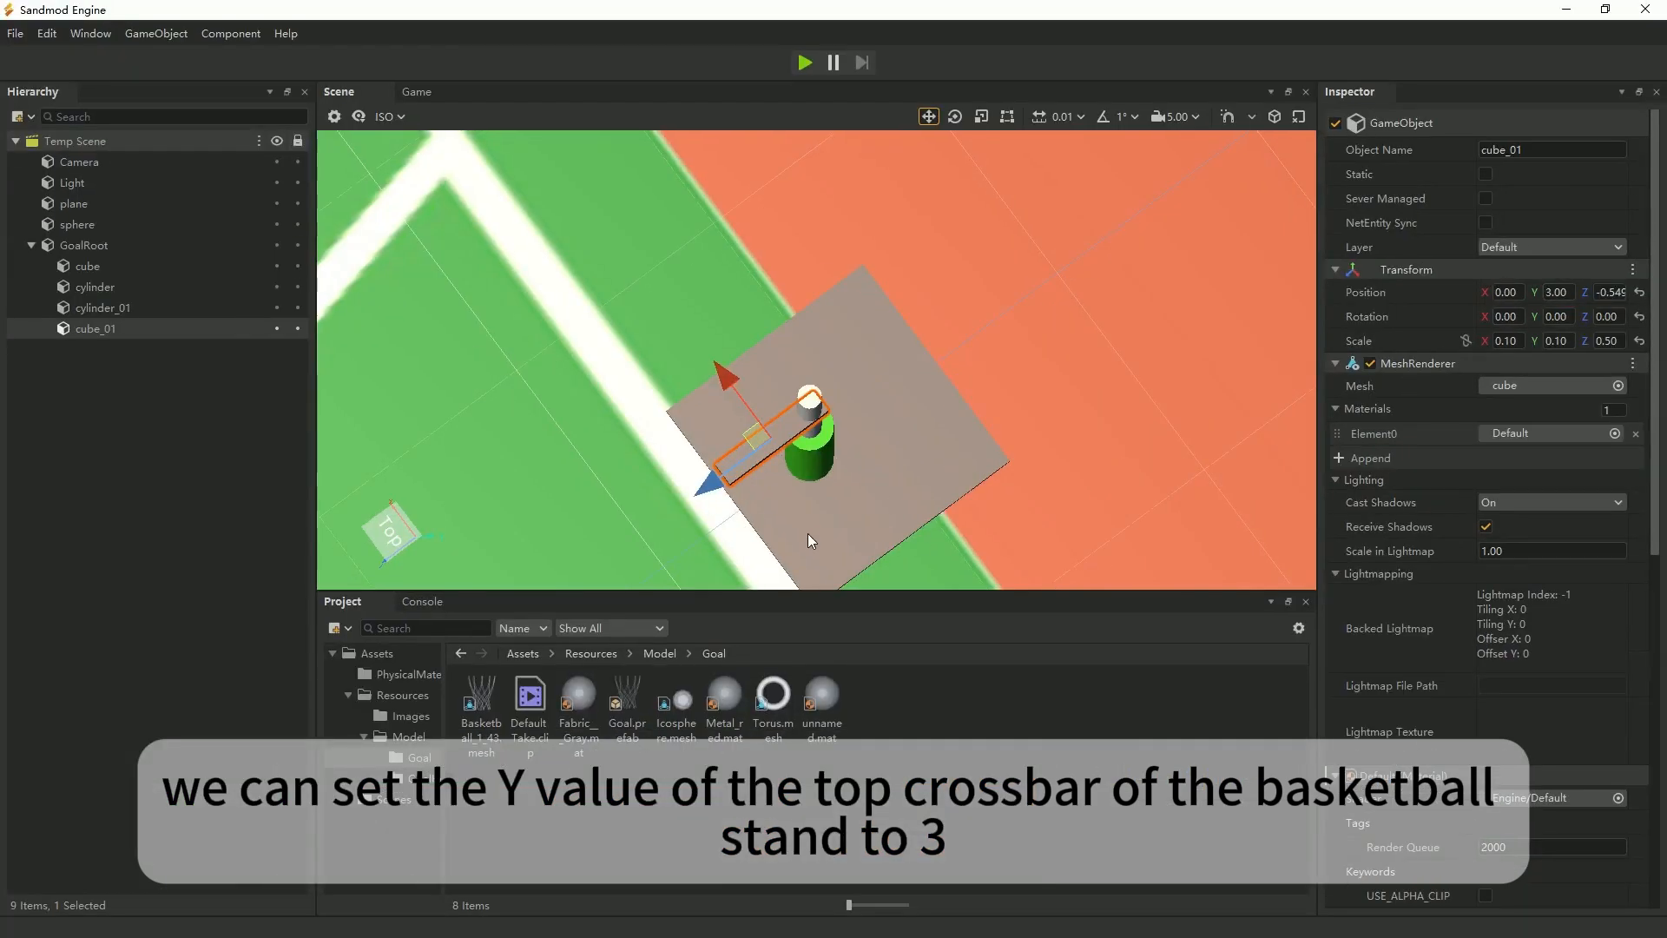
# Lower the upper cylinder to a Y position of about 2.03 so its top meets the beam.
pyautogui.moveTo(869, 556)
pyautogui.mouseDown(button='right')
pyautogui.moveTo(912, 504)
pyautogui.moveTo(869, 590)
pyautogui.moveTo(864, 538)
pyautogui.mouseUp(button='right')
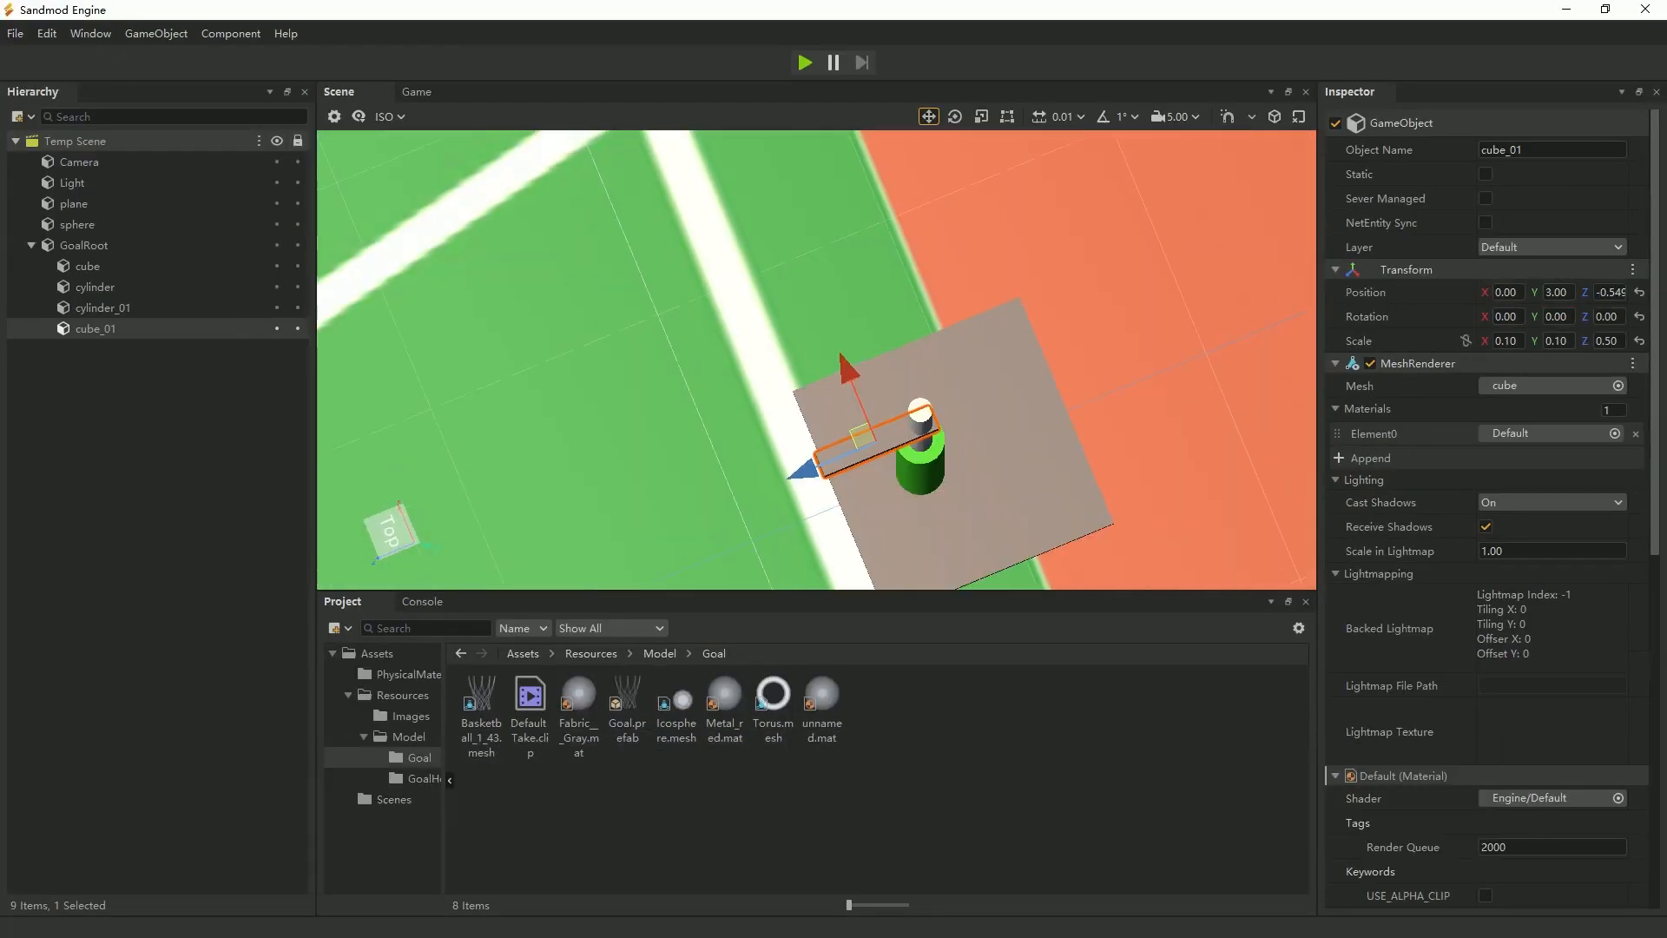
pyautogui.moveTo(910, 566); pyautogui.dragTo(847, 346, button='middle')
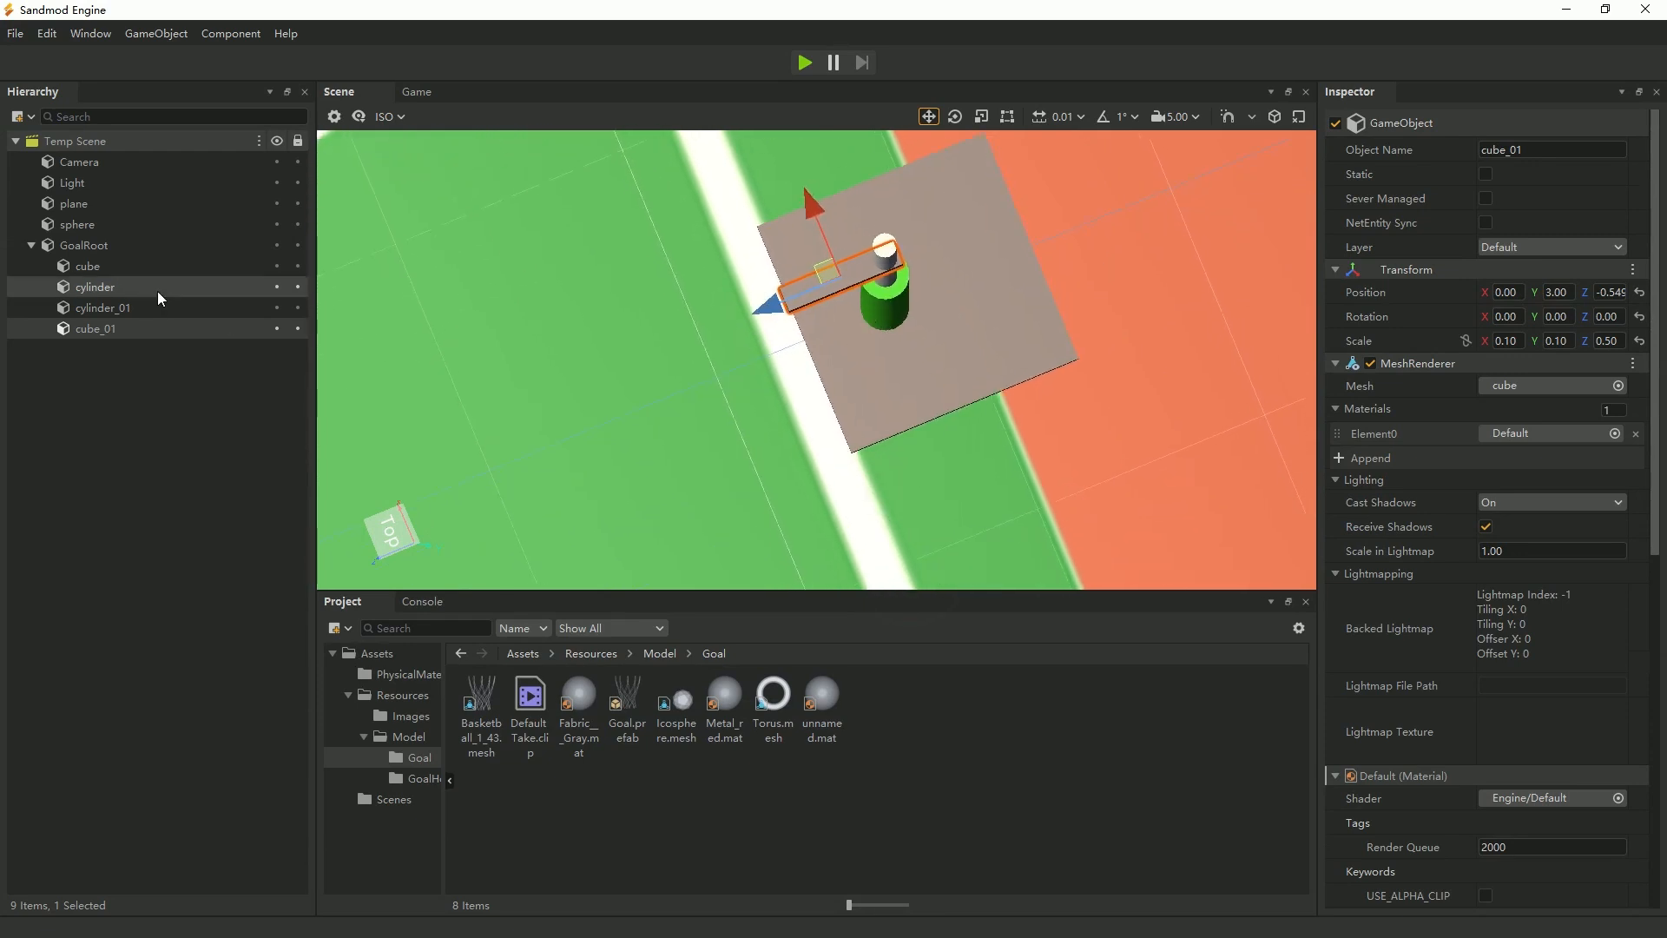
pyautogui.click(113, 309)
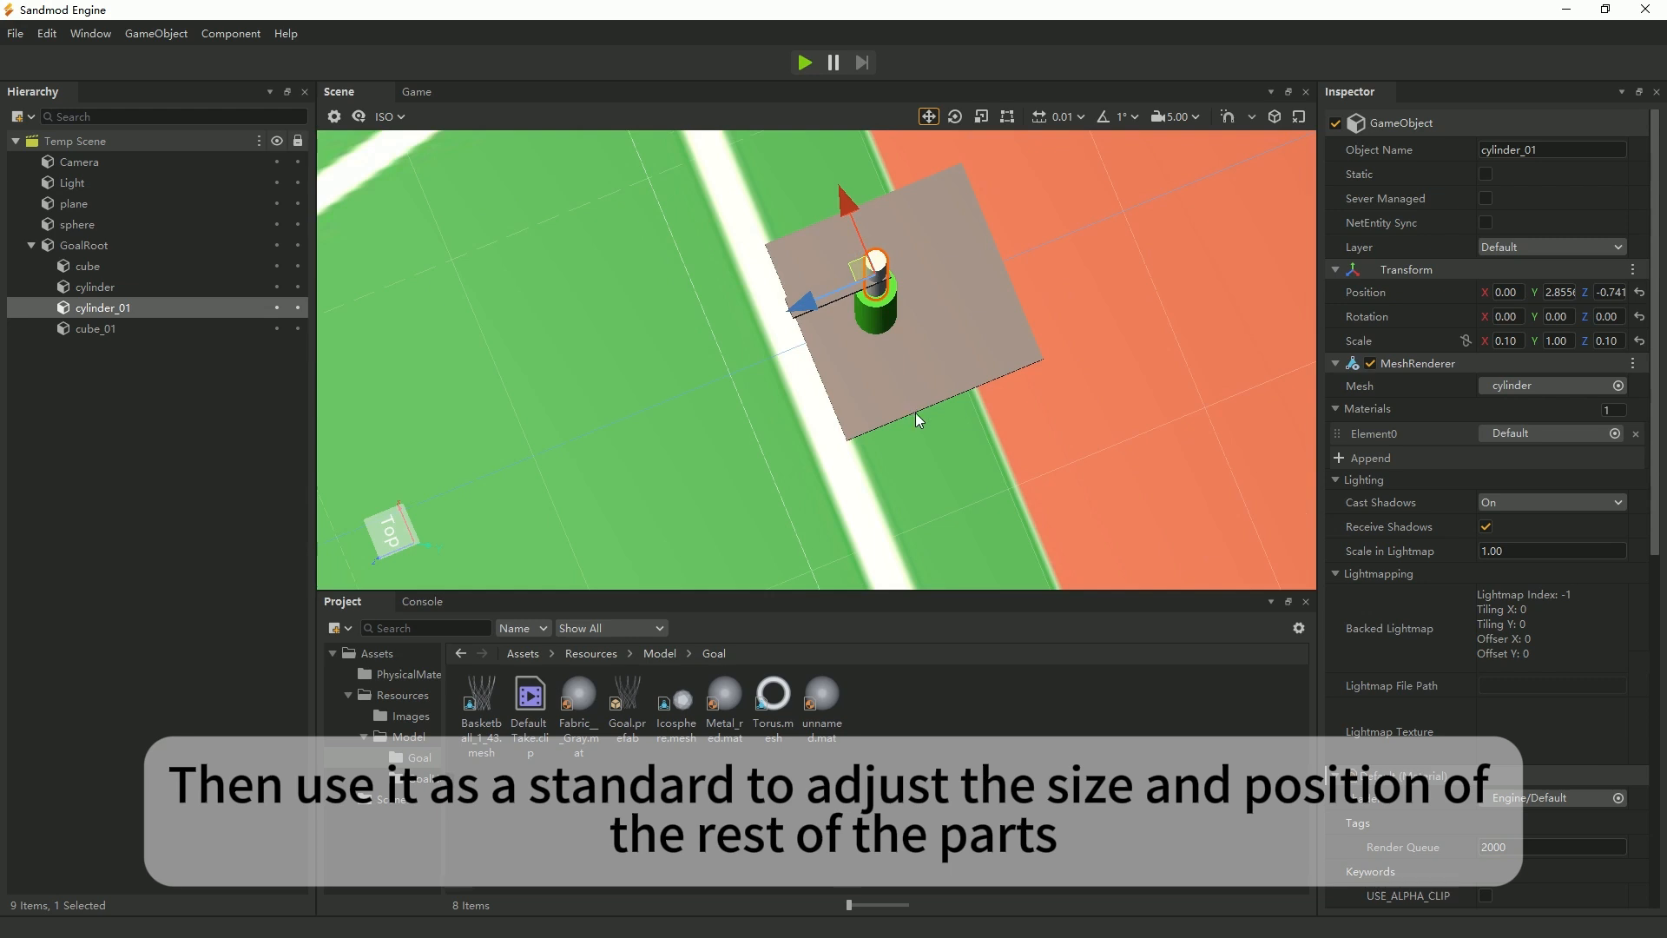
pyautogui.press('f')
pyautogui.scroll(-2, 872, 467)
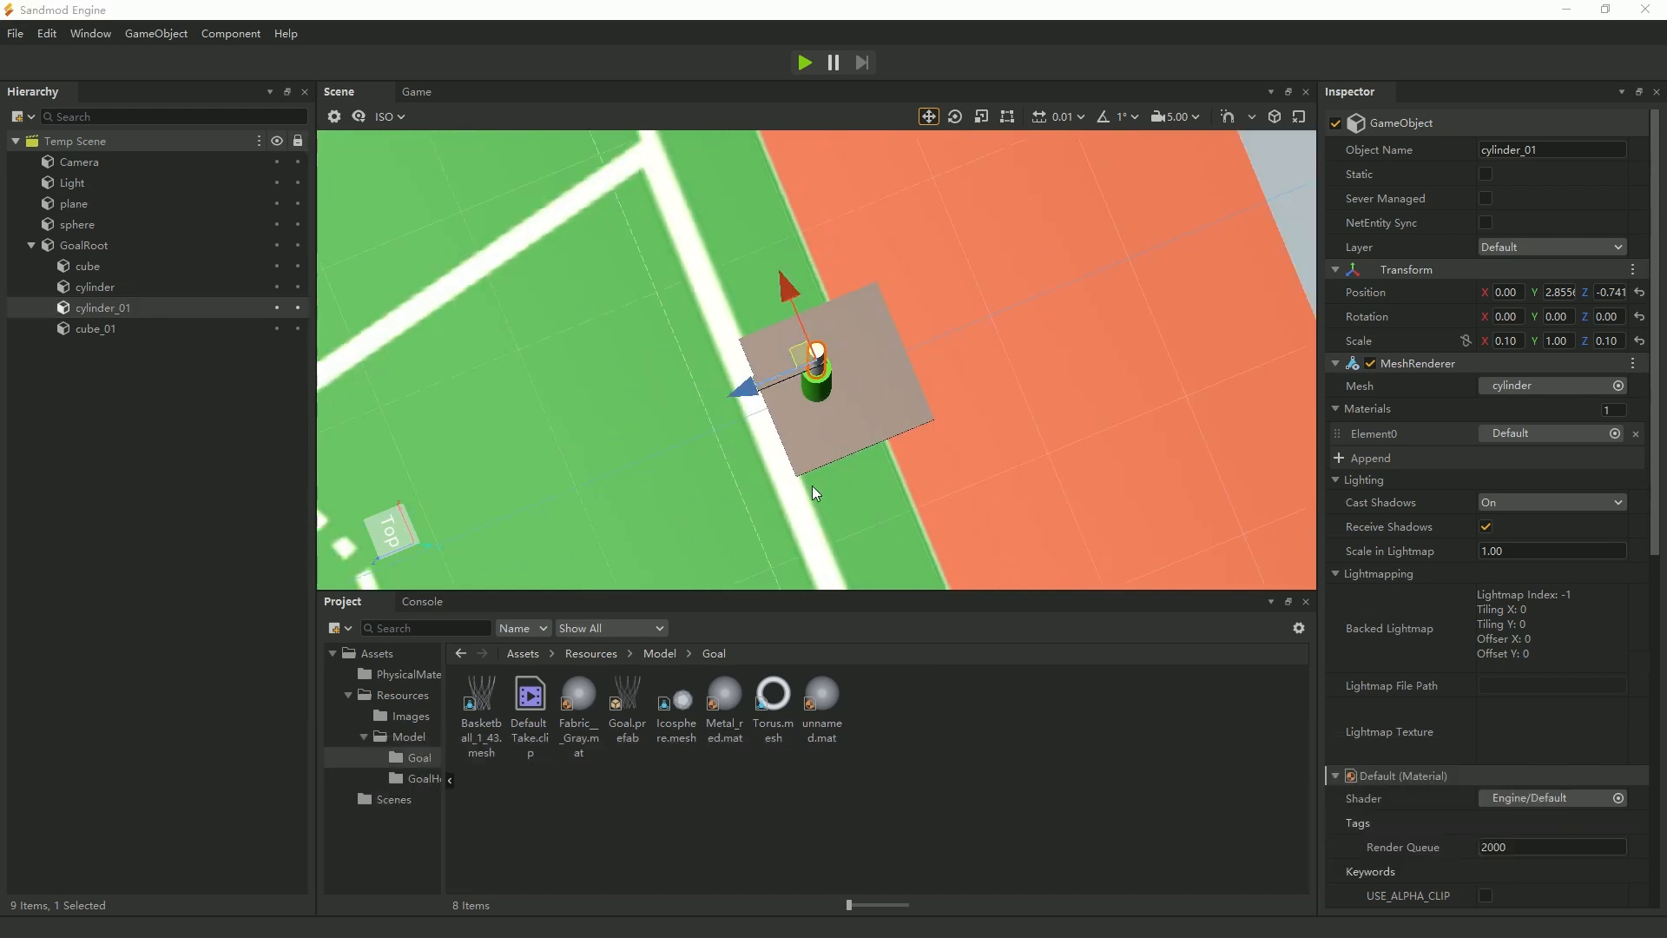
pyautogui.click(801, 538)
pyautogui.keyDown('alt'); pyautogui.moveTo(801, 538); pyautogui.dragTo(815, 418); pyautogui.keyUp('alt')
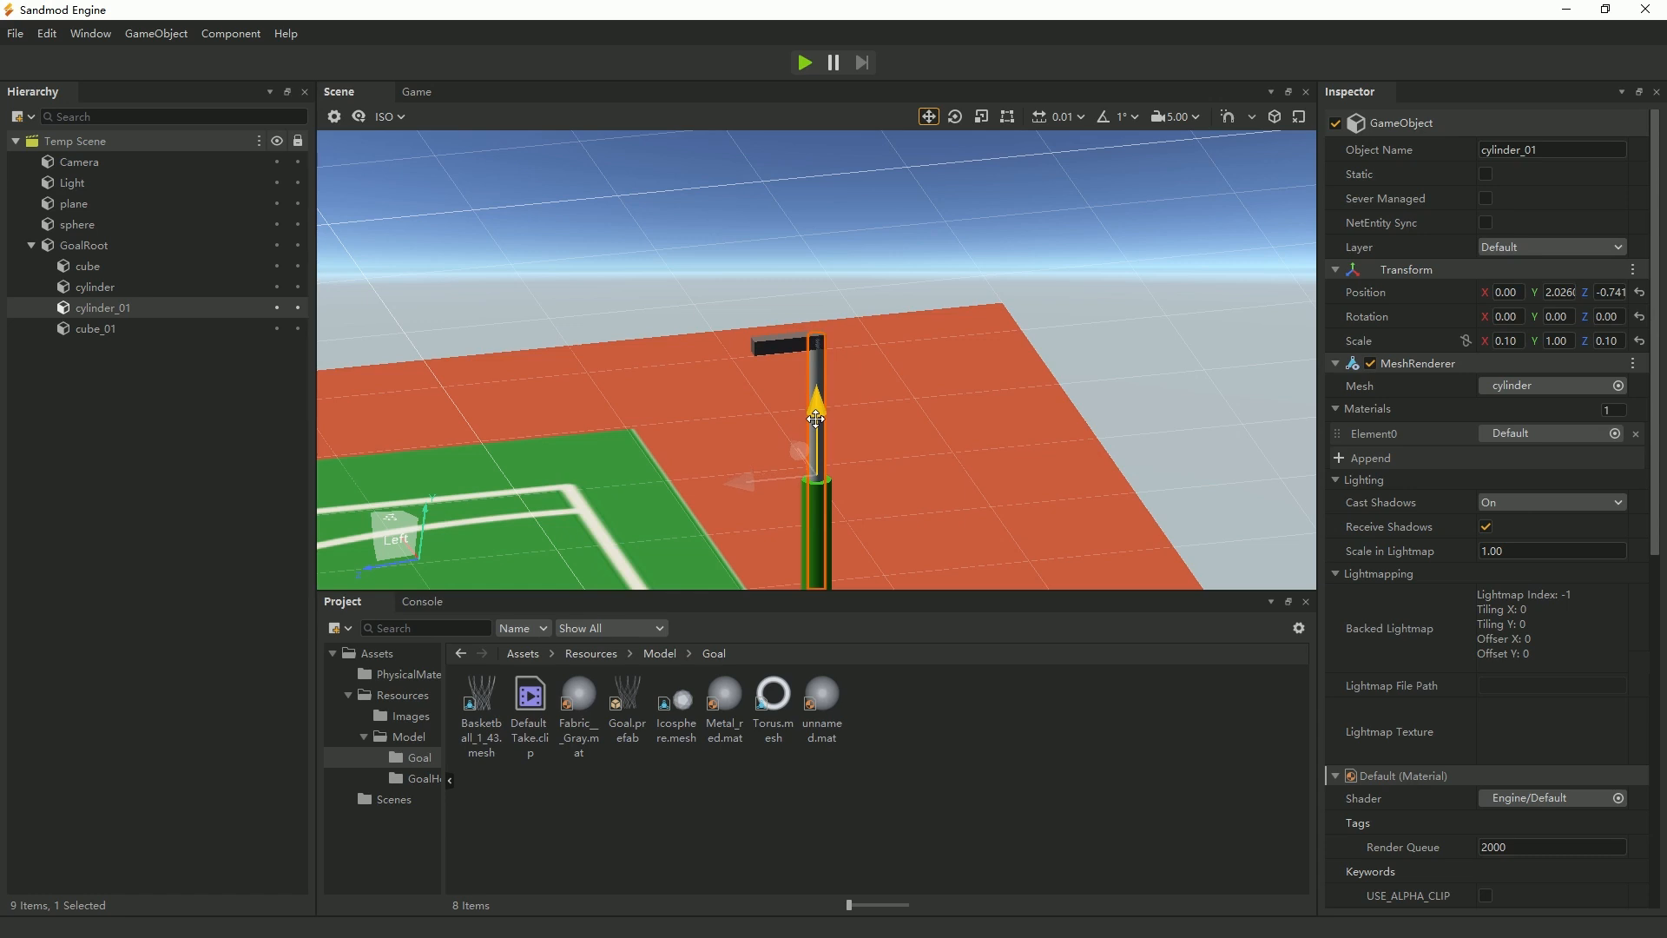
pyautogui.scroll(-5, 852, 466)
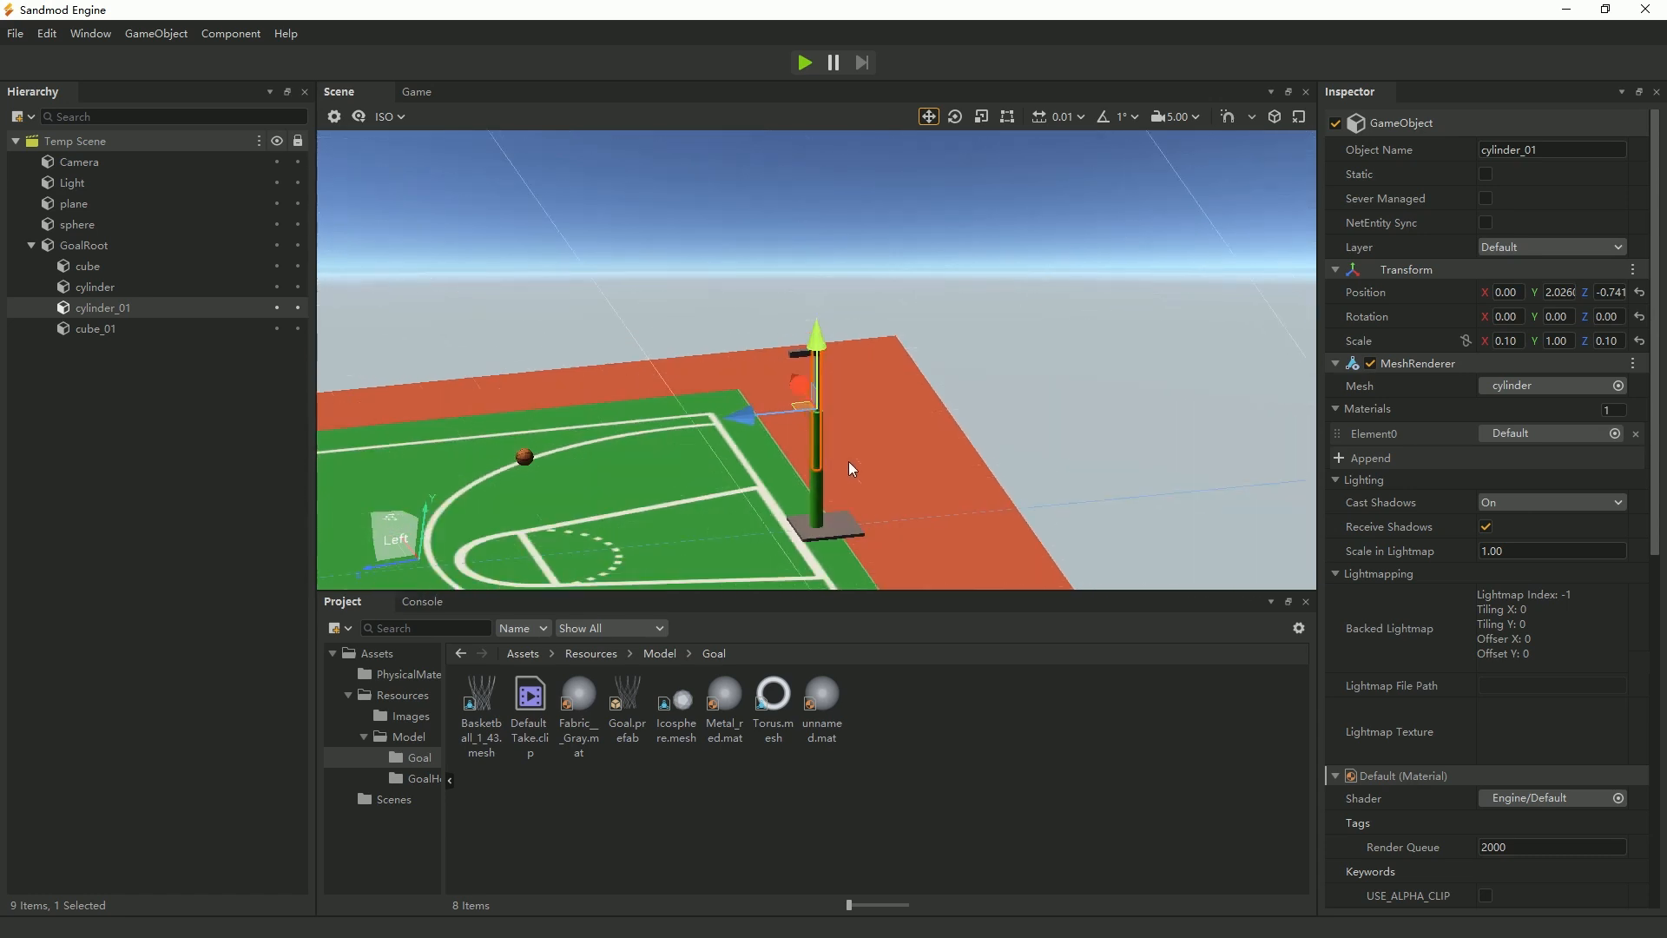
pyautogui.scroll(1, 850, 468)
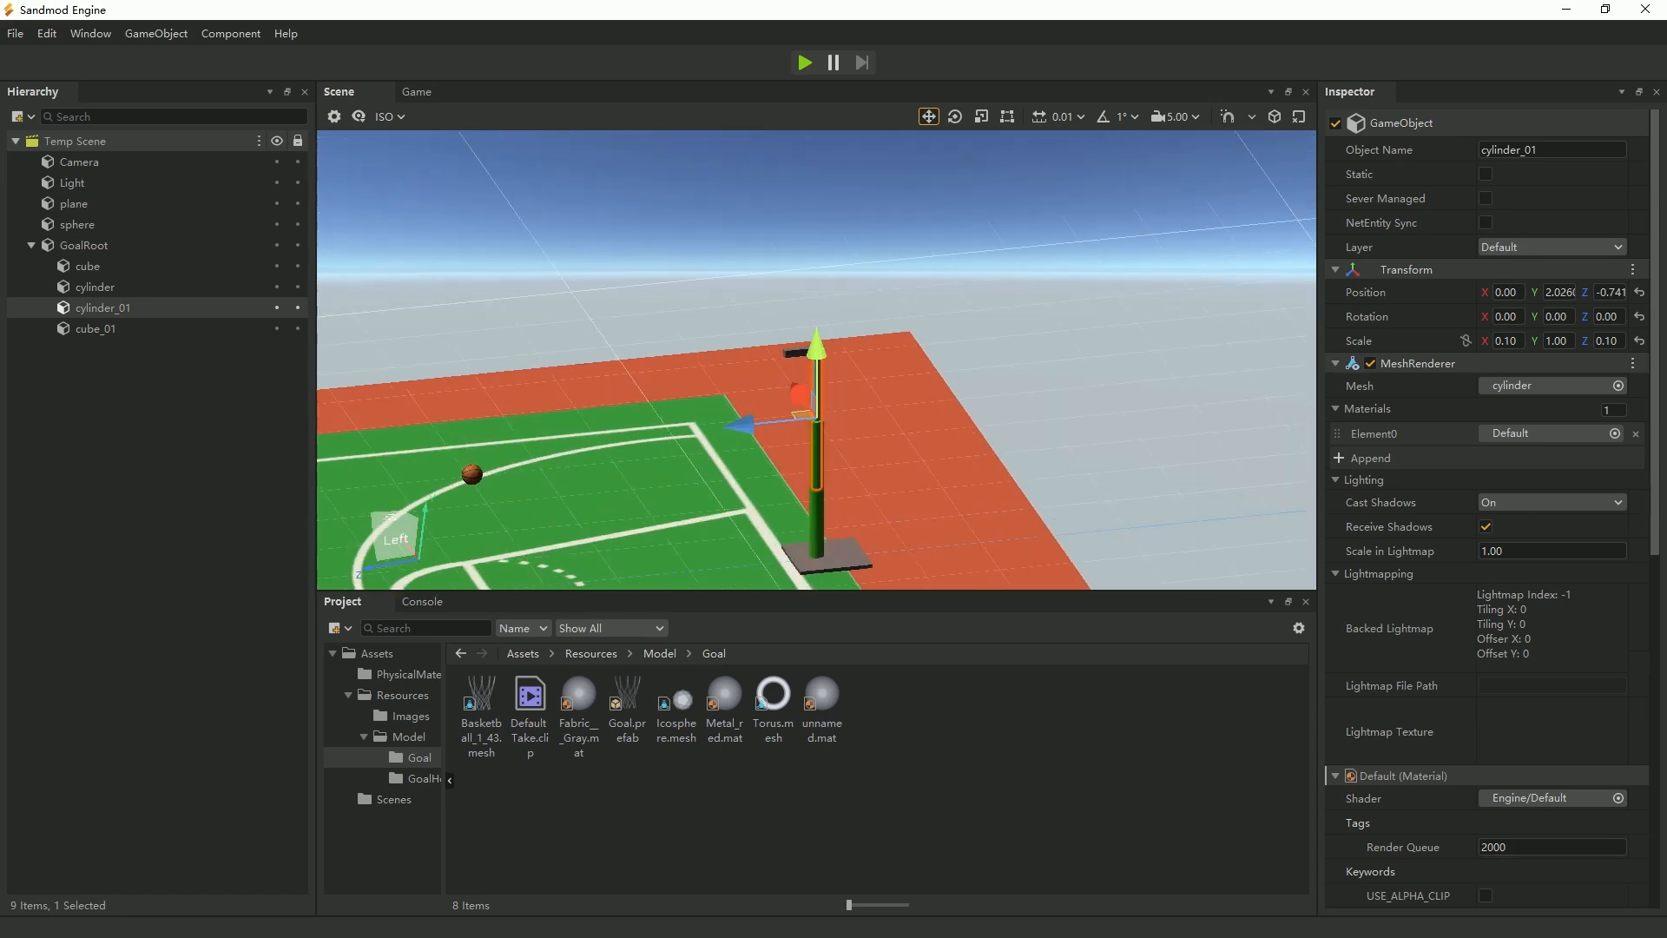
# In the top view, shift the beam slightly toward the court along Z, to about -0.537.
pyautogui.click(84, 245)
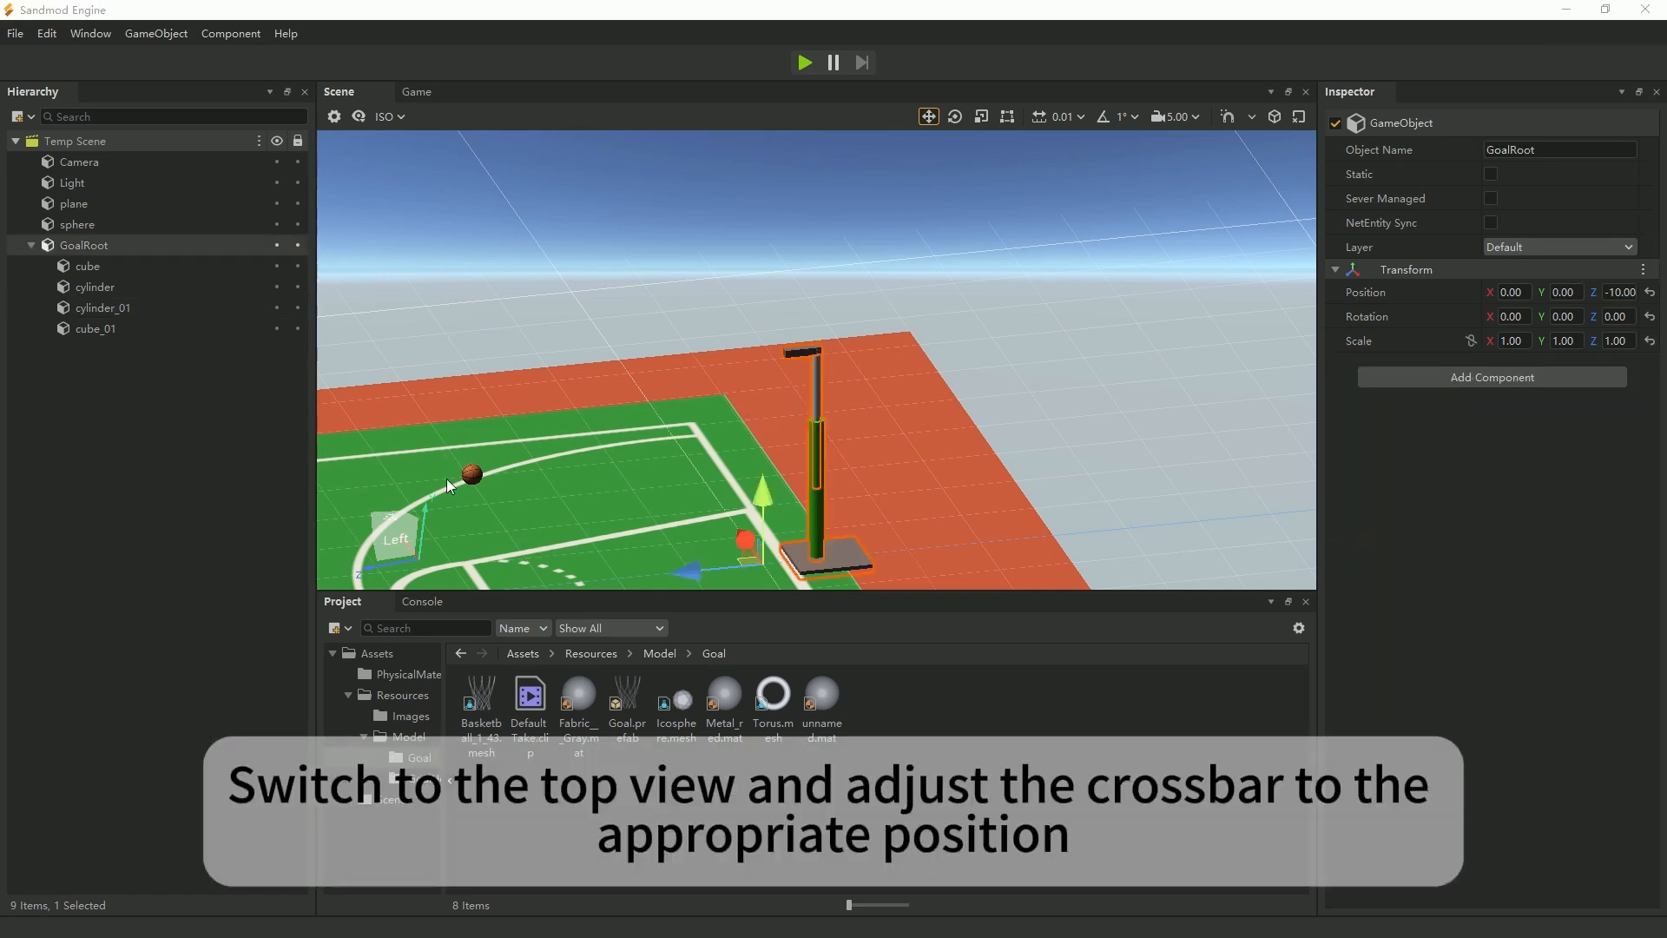
pyautogui.click(392, 515)
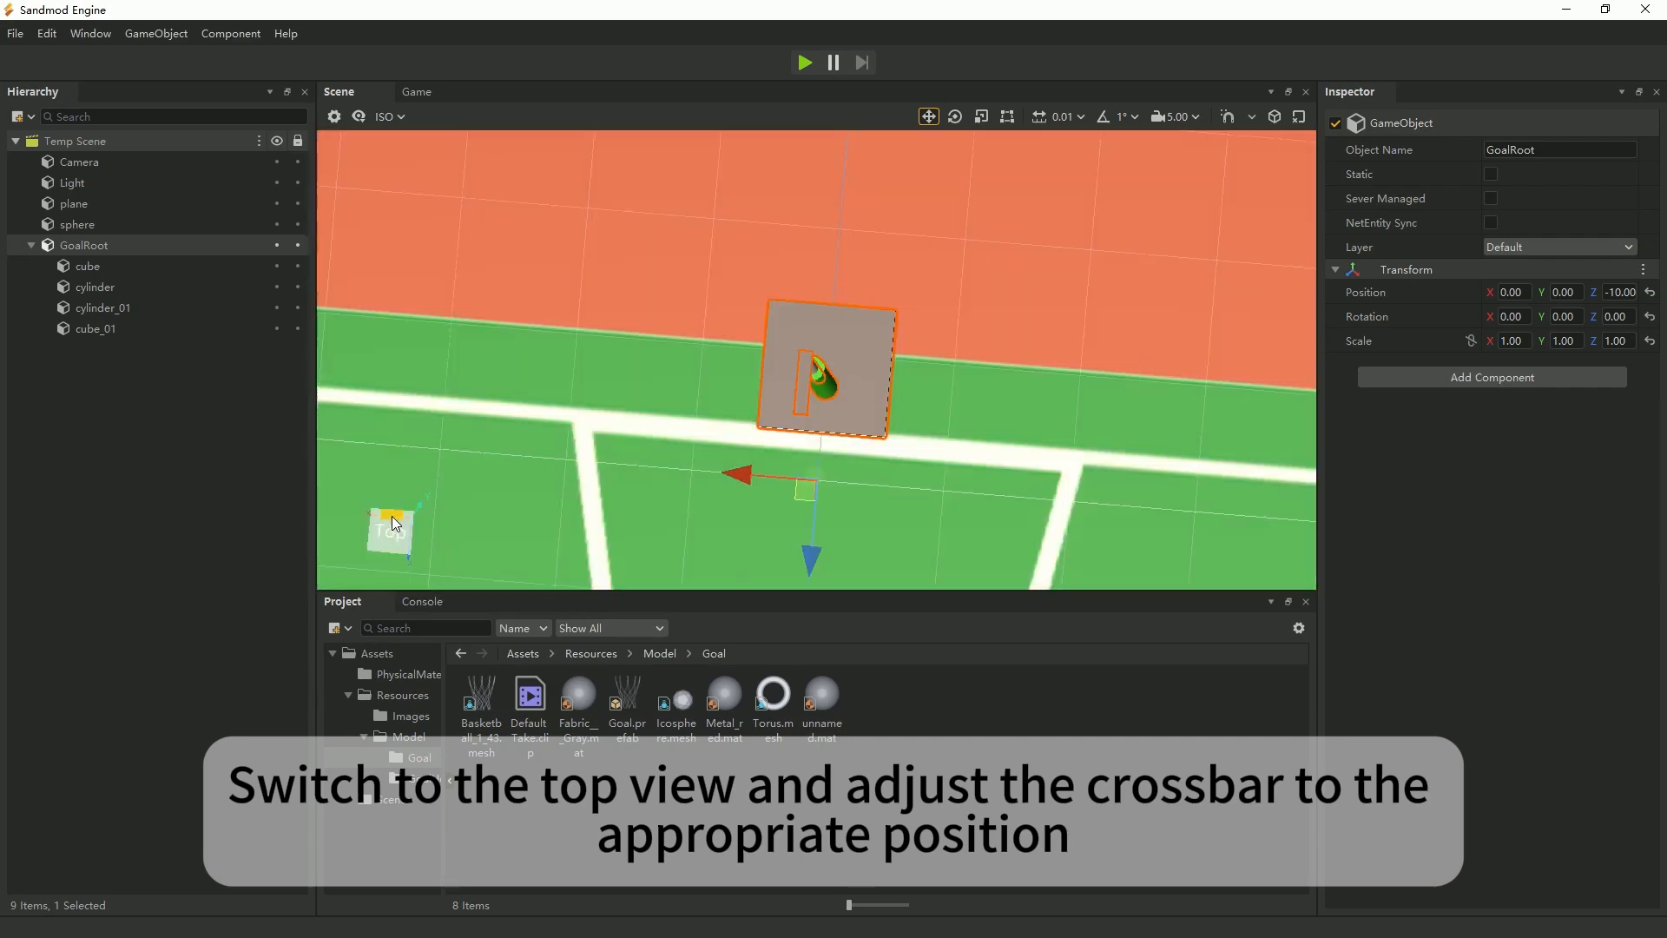
pyautogui.scroll(1, 813, 377)
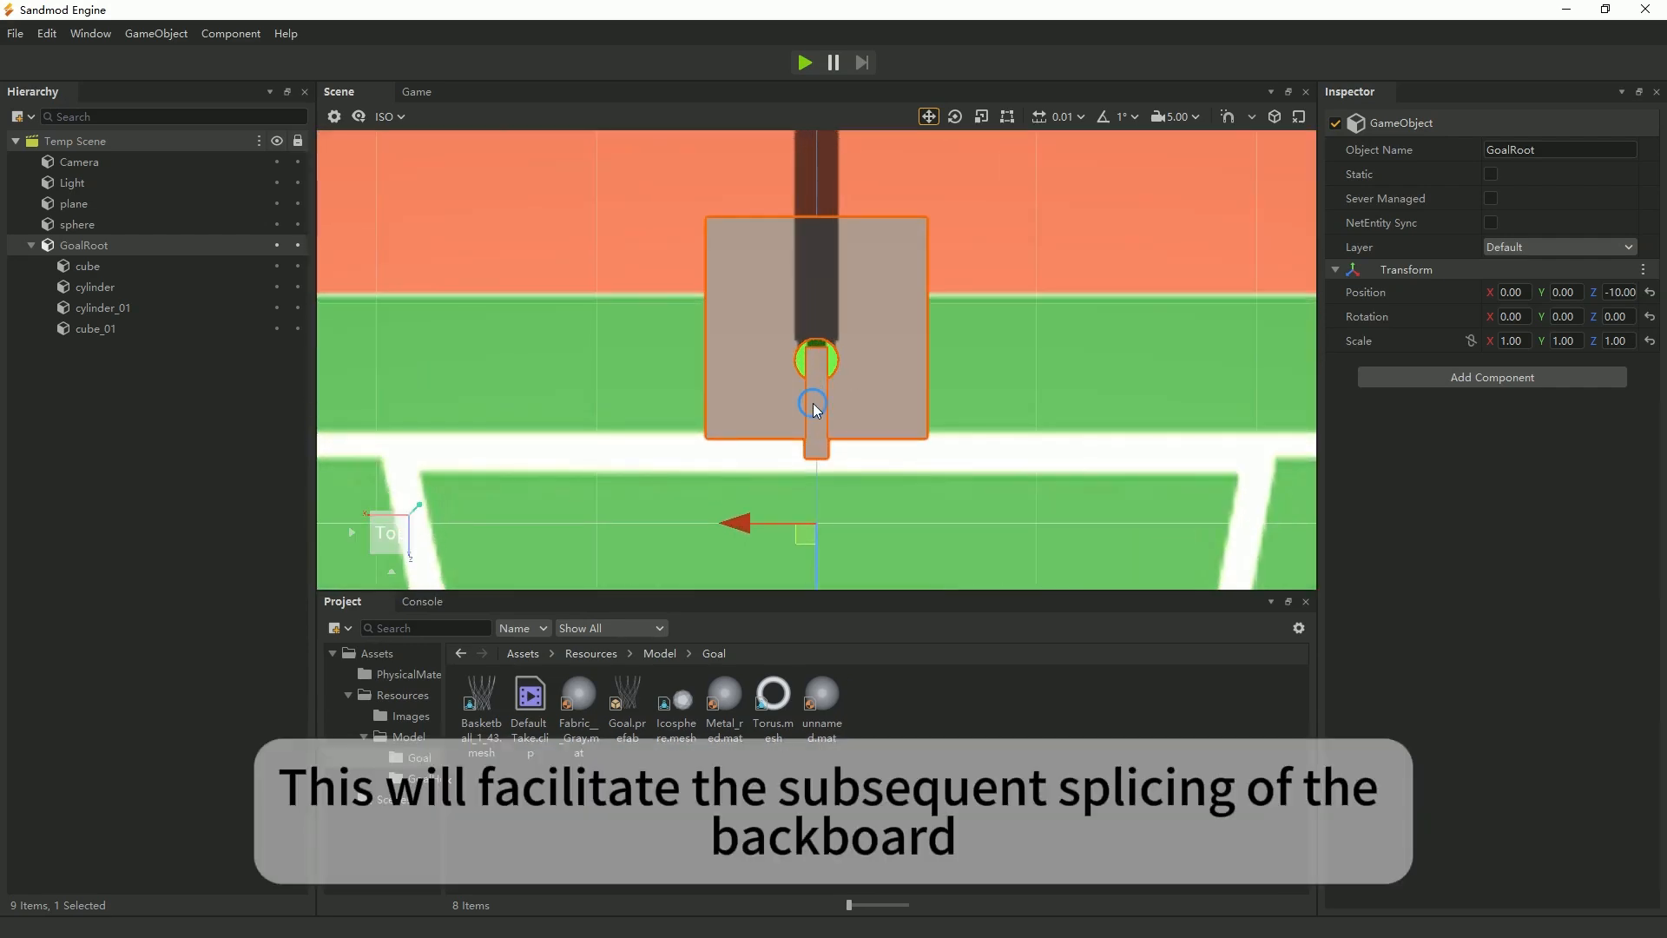
pyautogui.click(813, 402)
pyautogui.moveTo(816, 484); pyautogui.dragTo(815, 486)
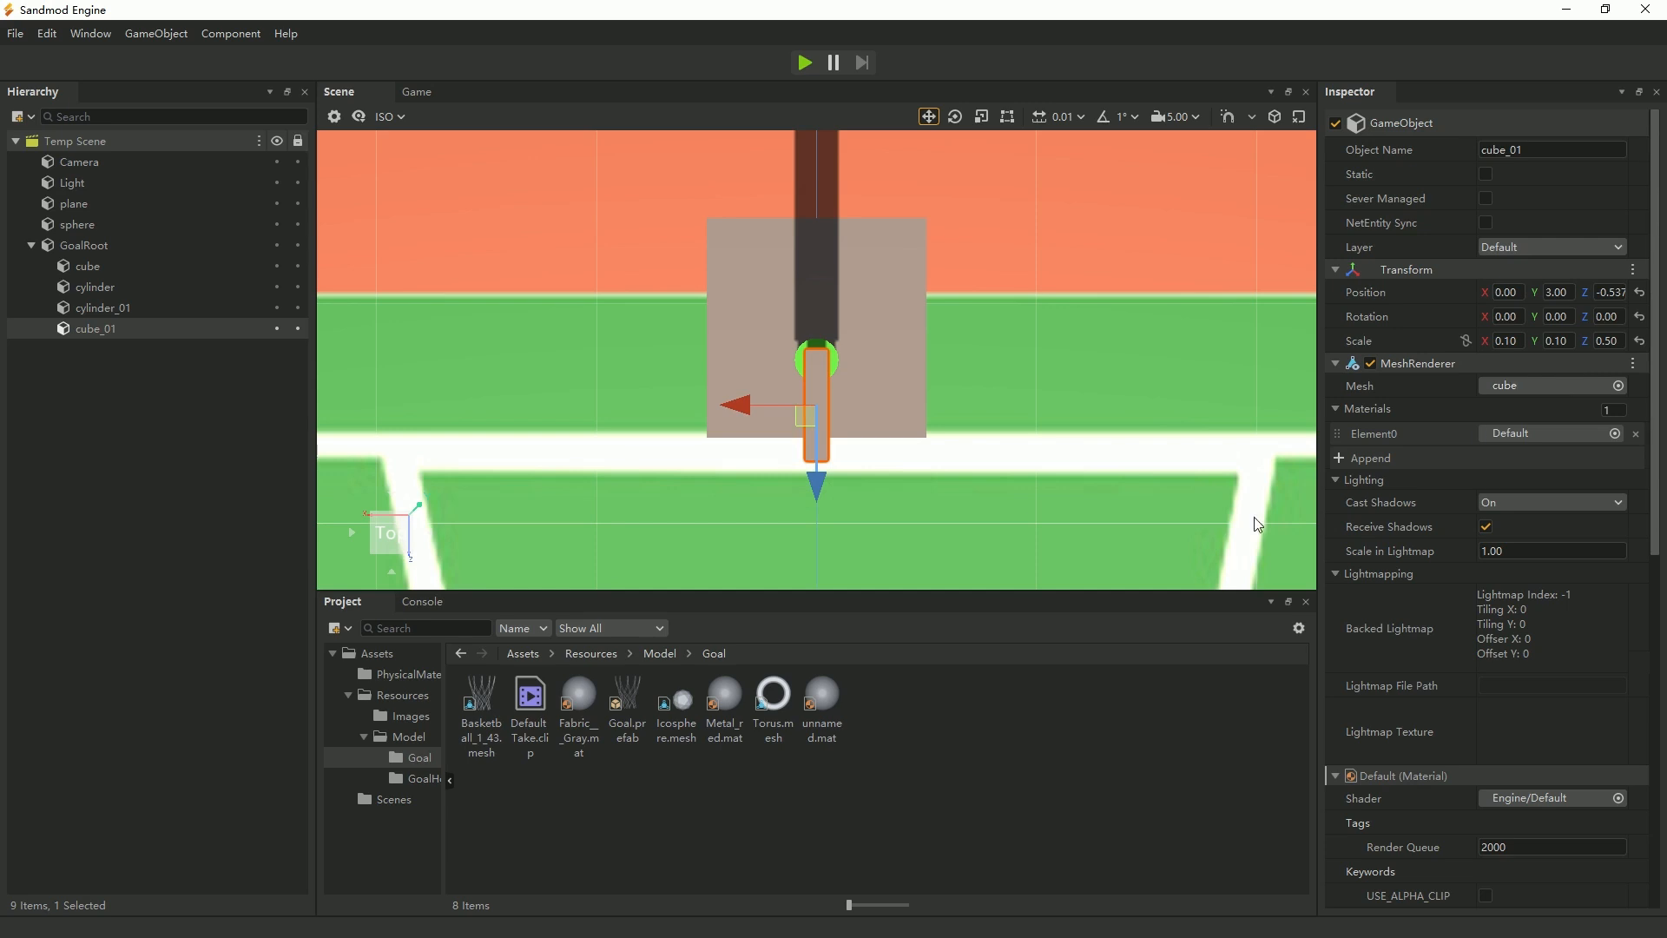
# Inspect how the beam, pillars and base line up from above, up close and from an angle.
pyautogui.scroll(5, 954, 486)
pyautogui.scroll(-2, 953, 486)
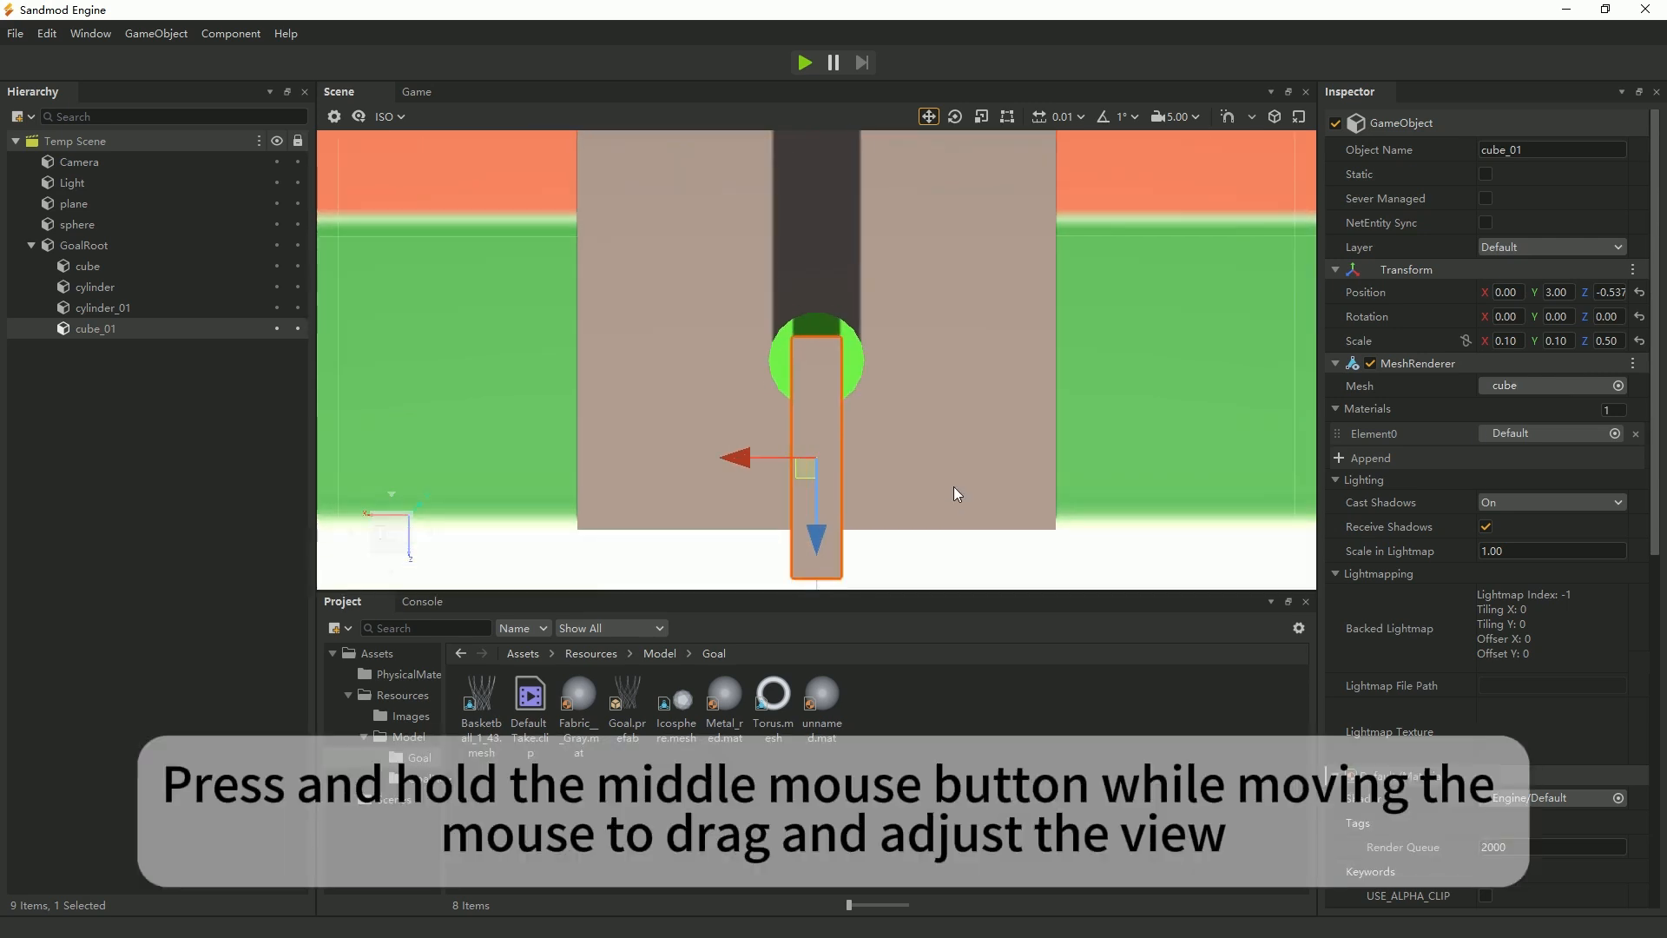
pyautogui.moveTo(1024, 506); pyautogui.dragTo(981, 481, button='middle')
pyautogui.moveTo(1068, 505); pyautogui.dragTo(810, 358, button='right')
pyautogui.moveTo(1003, 517)
pyautogui.mouseDown(button='right')
pyautogui.moveTo(886, 550)
pyautogui.moveTo(897, 424)
pyautogui.moveTo(1024, 538)
pyautogui.mouseUp(button='right')
pyautogui.moveTo(964, 373); pyautogui.dragTo(1026, 468, button='right')
pyautogui.moveTo(922, 462); pyautogui.dragTo(797, 473, button='right')
pyautogui.moveTo(950, 492); pyautogui.dragTo(957, 521, button='right')
pyautogui.press('s')
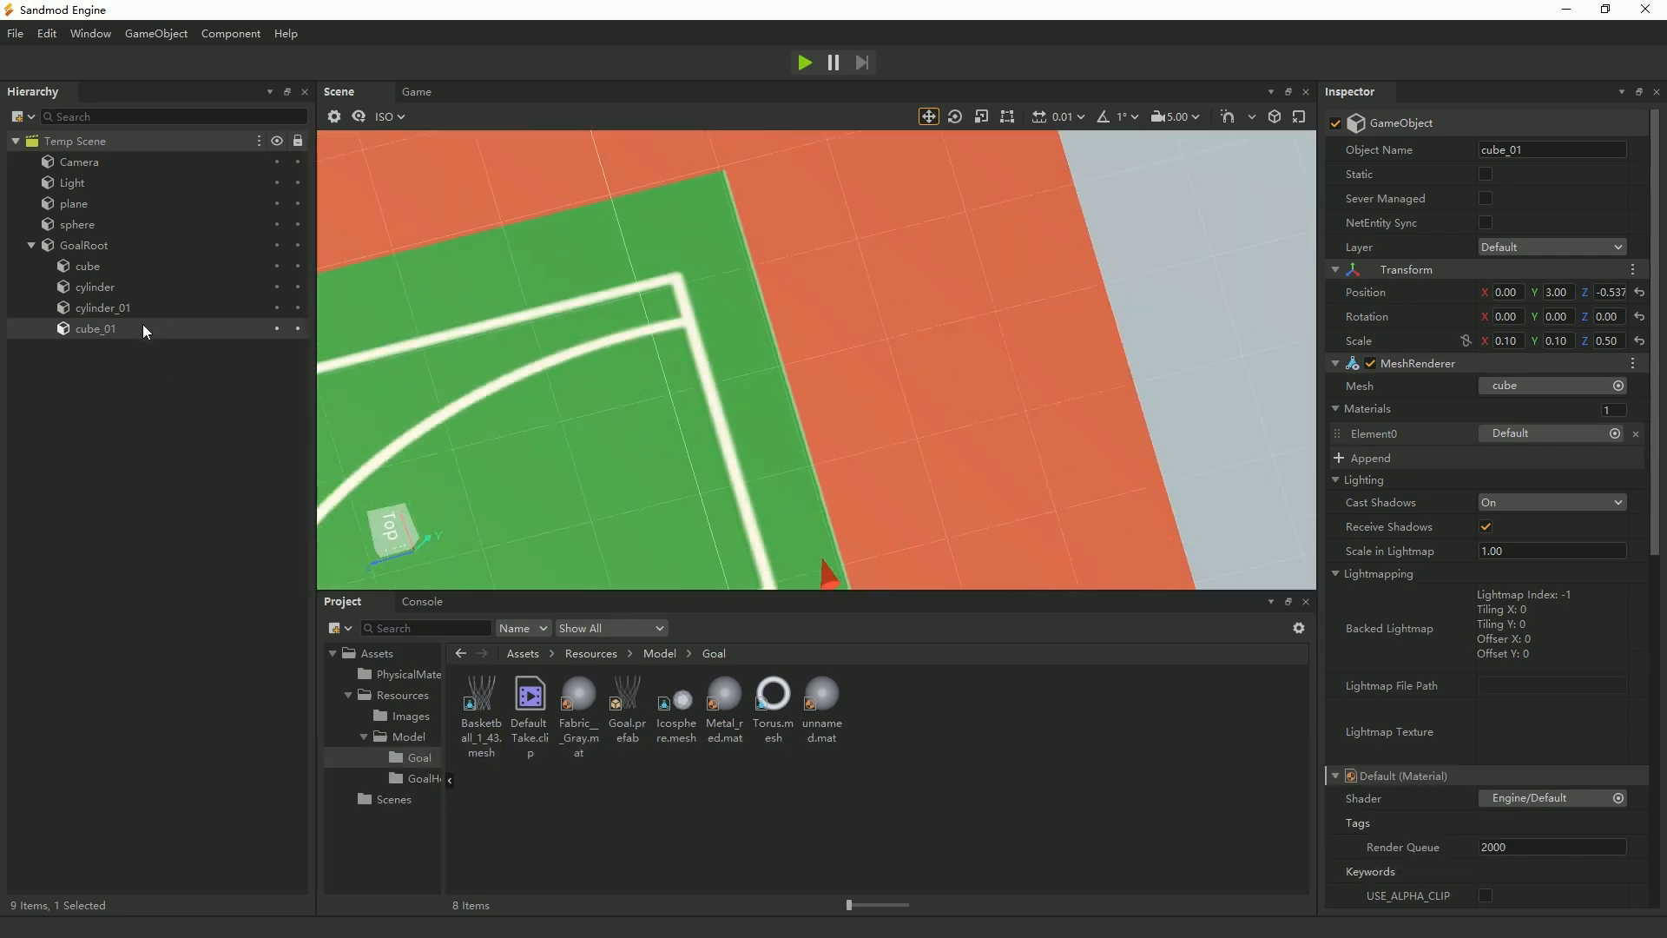
pyautogui.press('f')
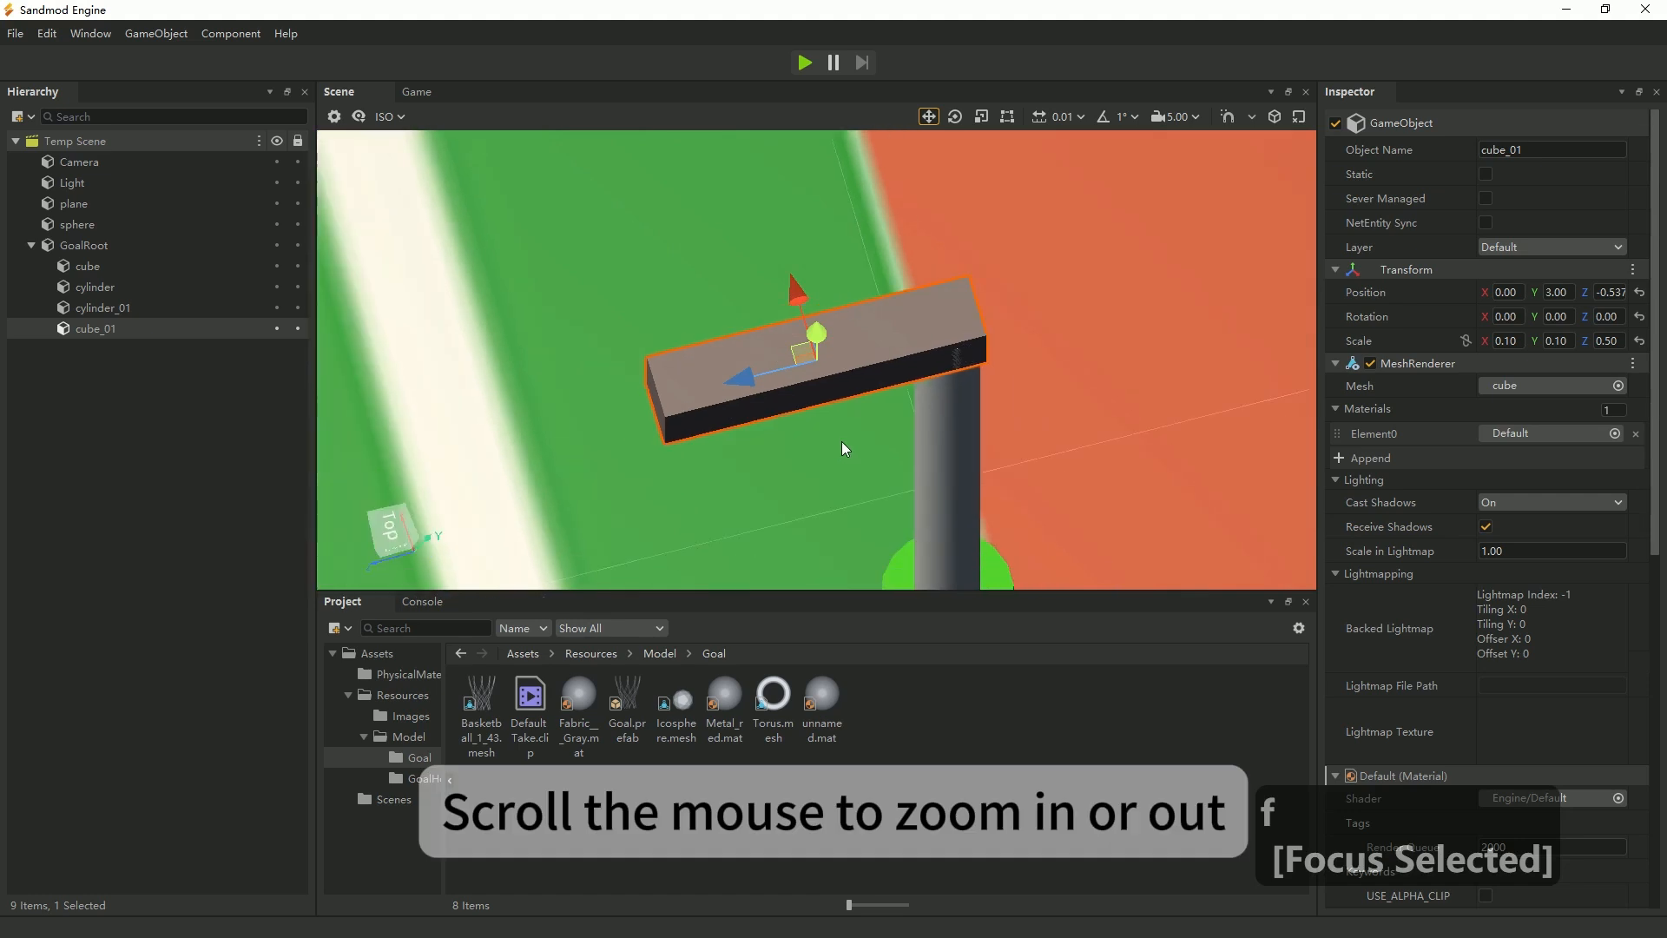
pyautogui.scroll(-2, 841, 439)
pyautogui.scroll(6, 945, 507)
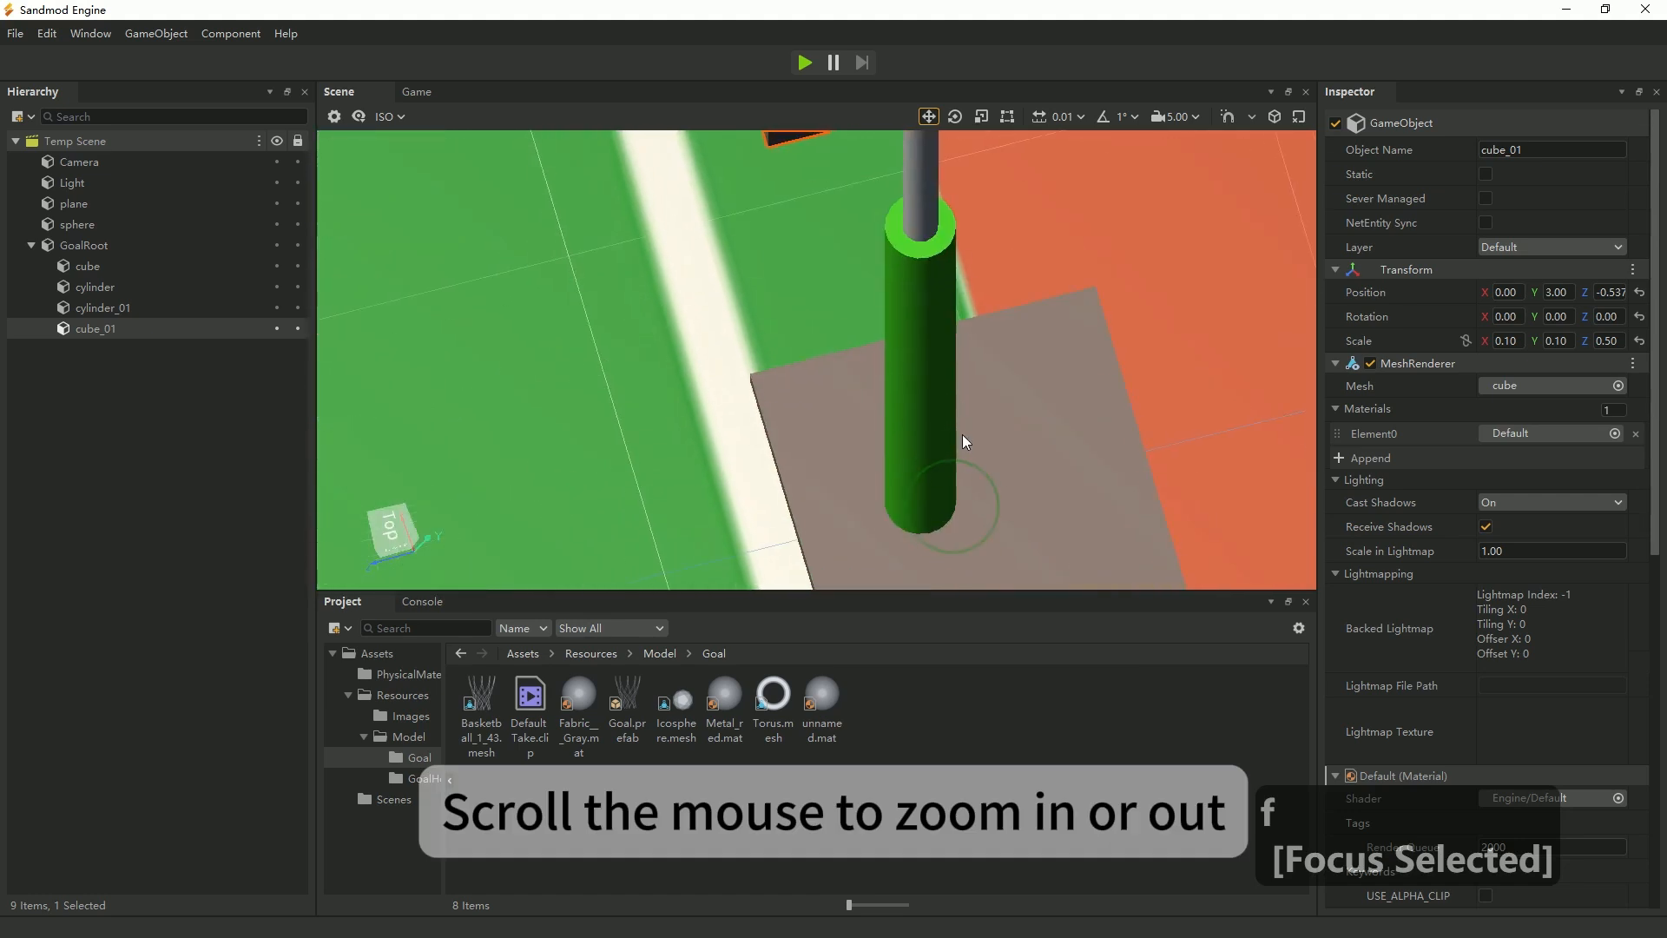
pyautogui.scroll(-4, 962, 441)
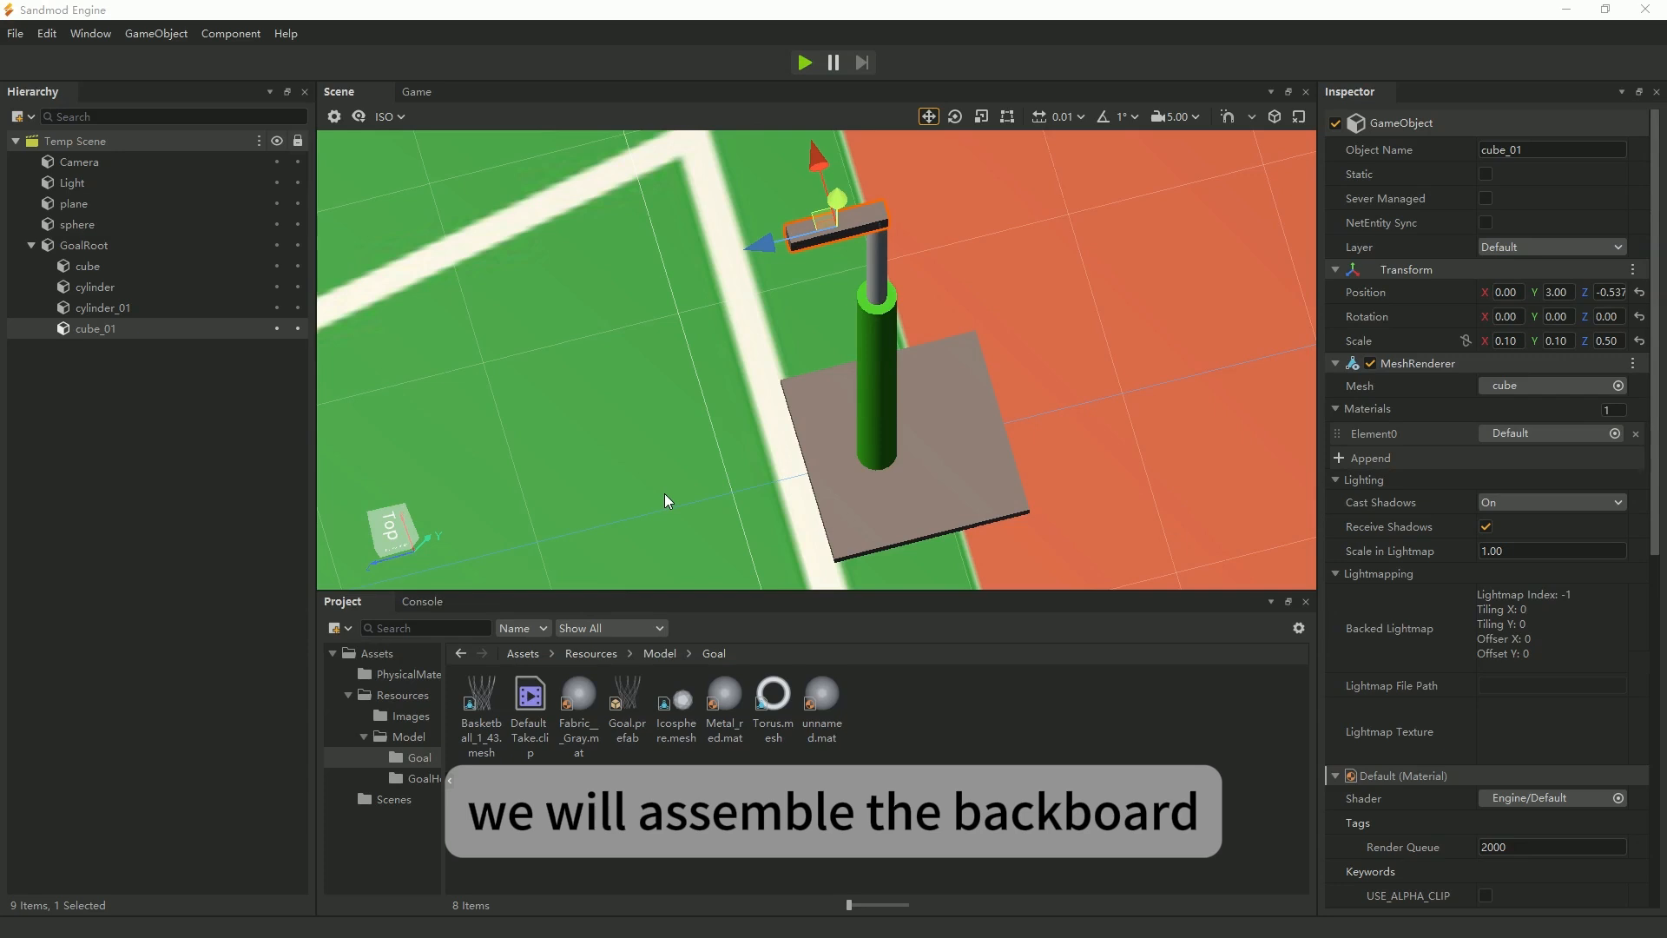
# Duplicate the top beam under GoalRoot and select the copy for use as the backboard.
pyautogui.rightClick(98, 331)
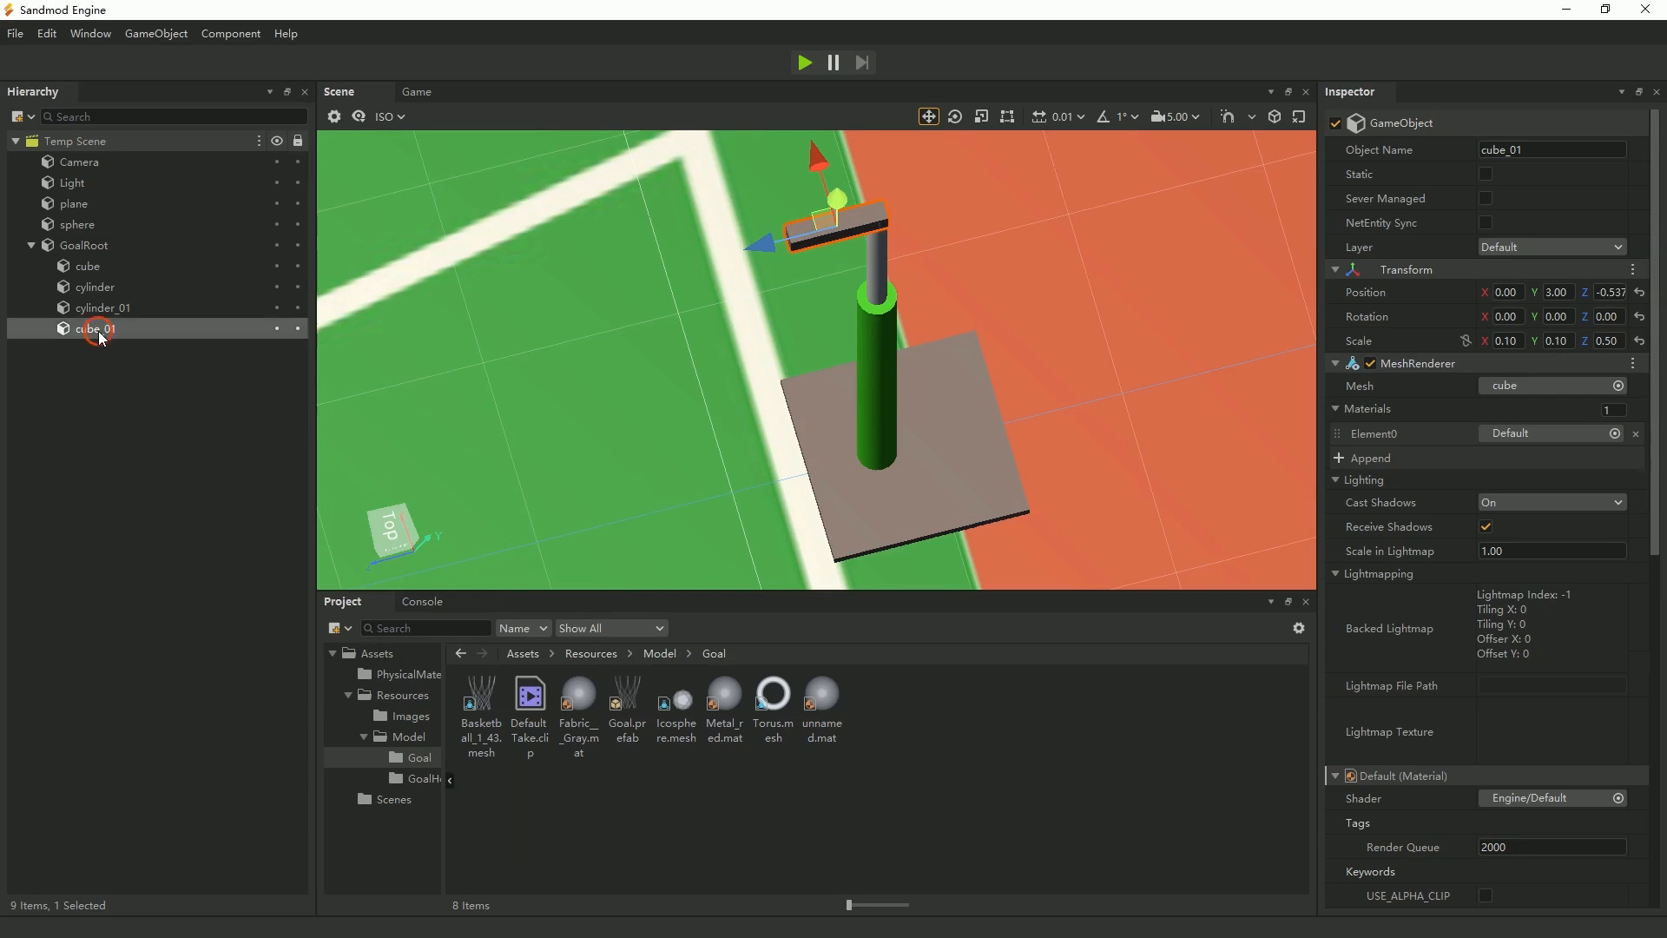
pyautogui.click(216, 366)
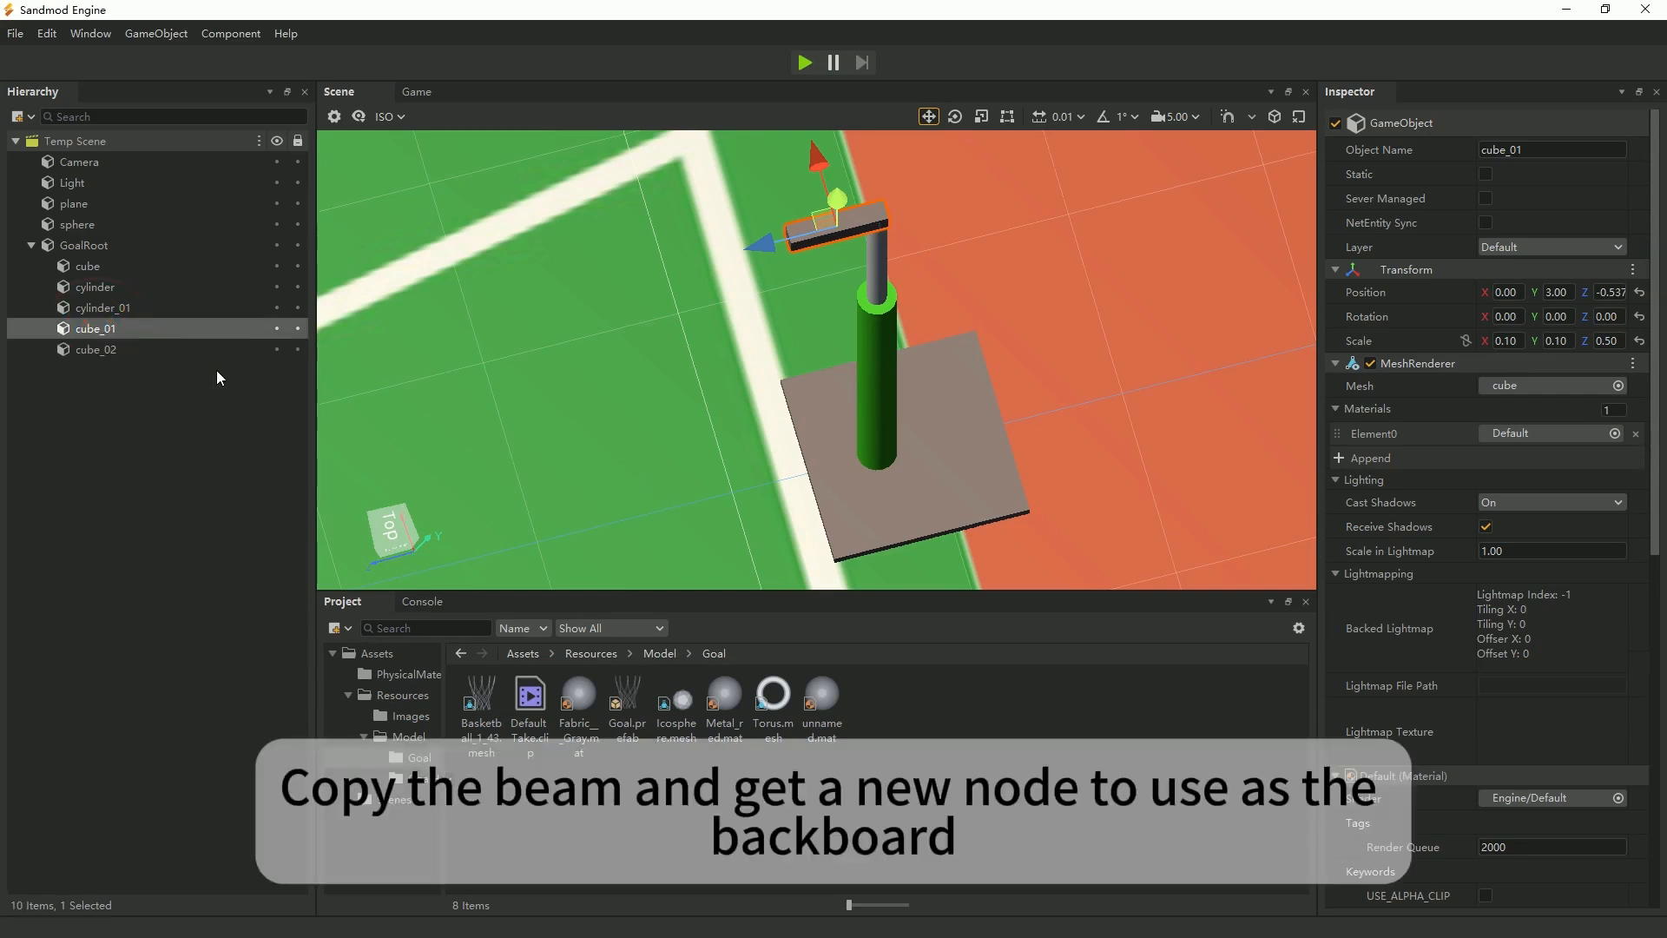
pyautogui.click(99, 350)
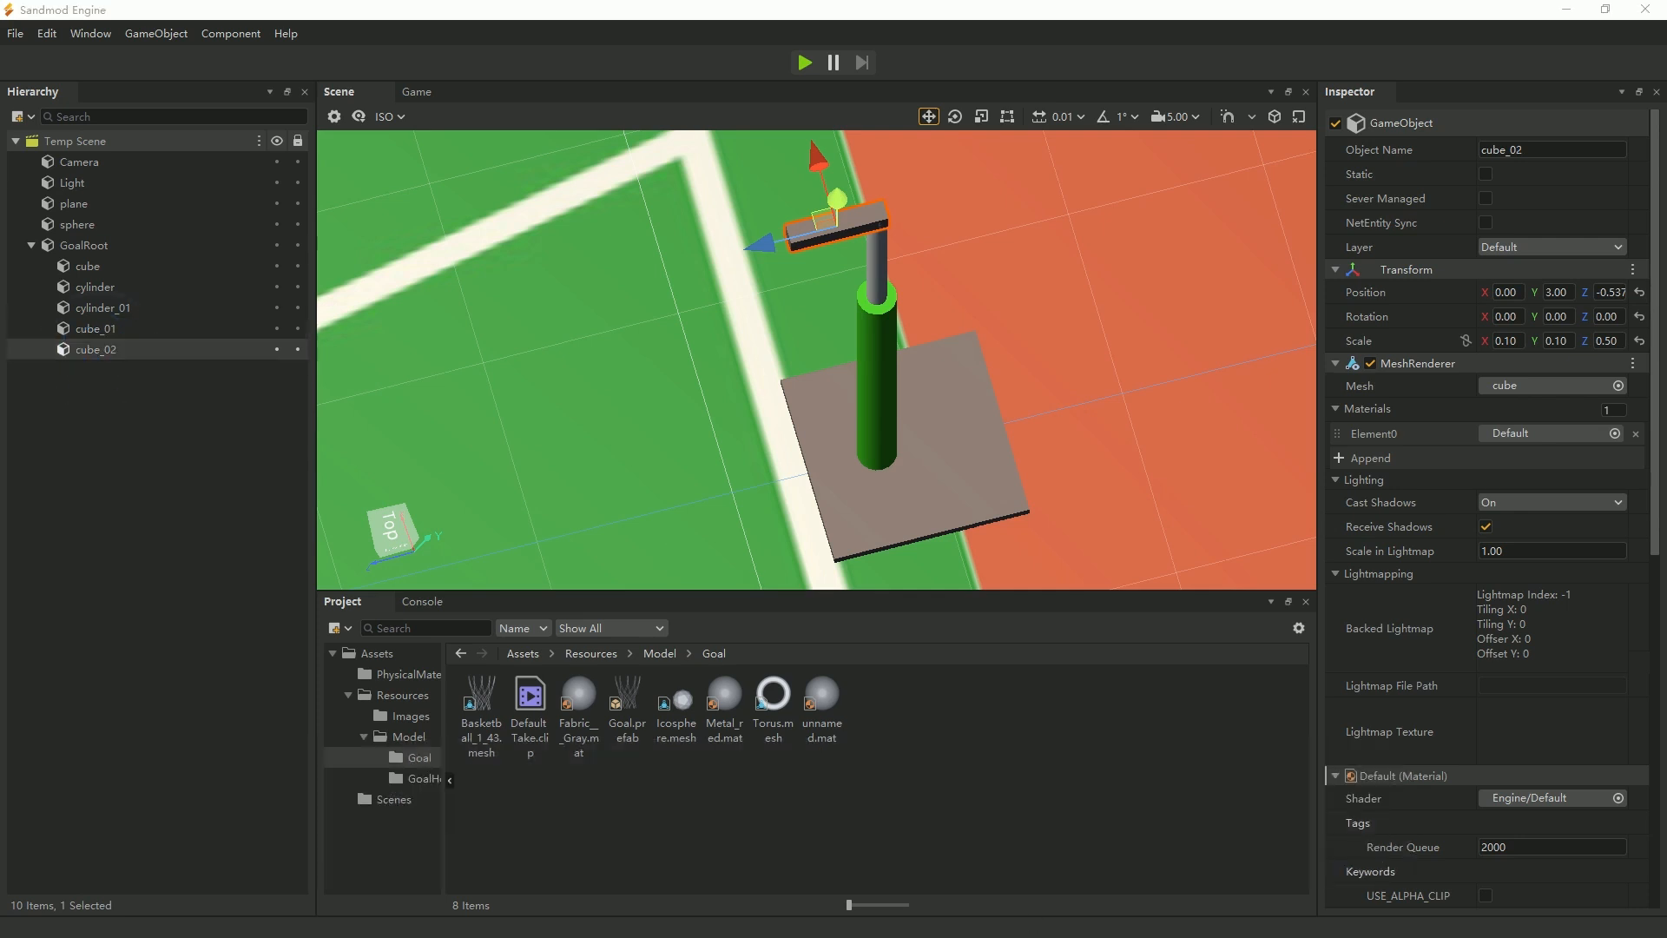
# Switch to the browser and look up the standard backboard dimensions.
pyautogui.hotkey('alt', 'Tab')
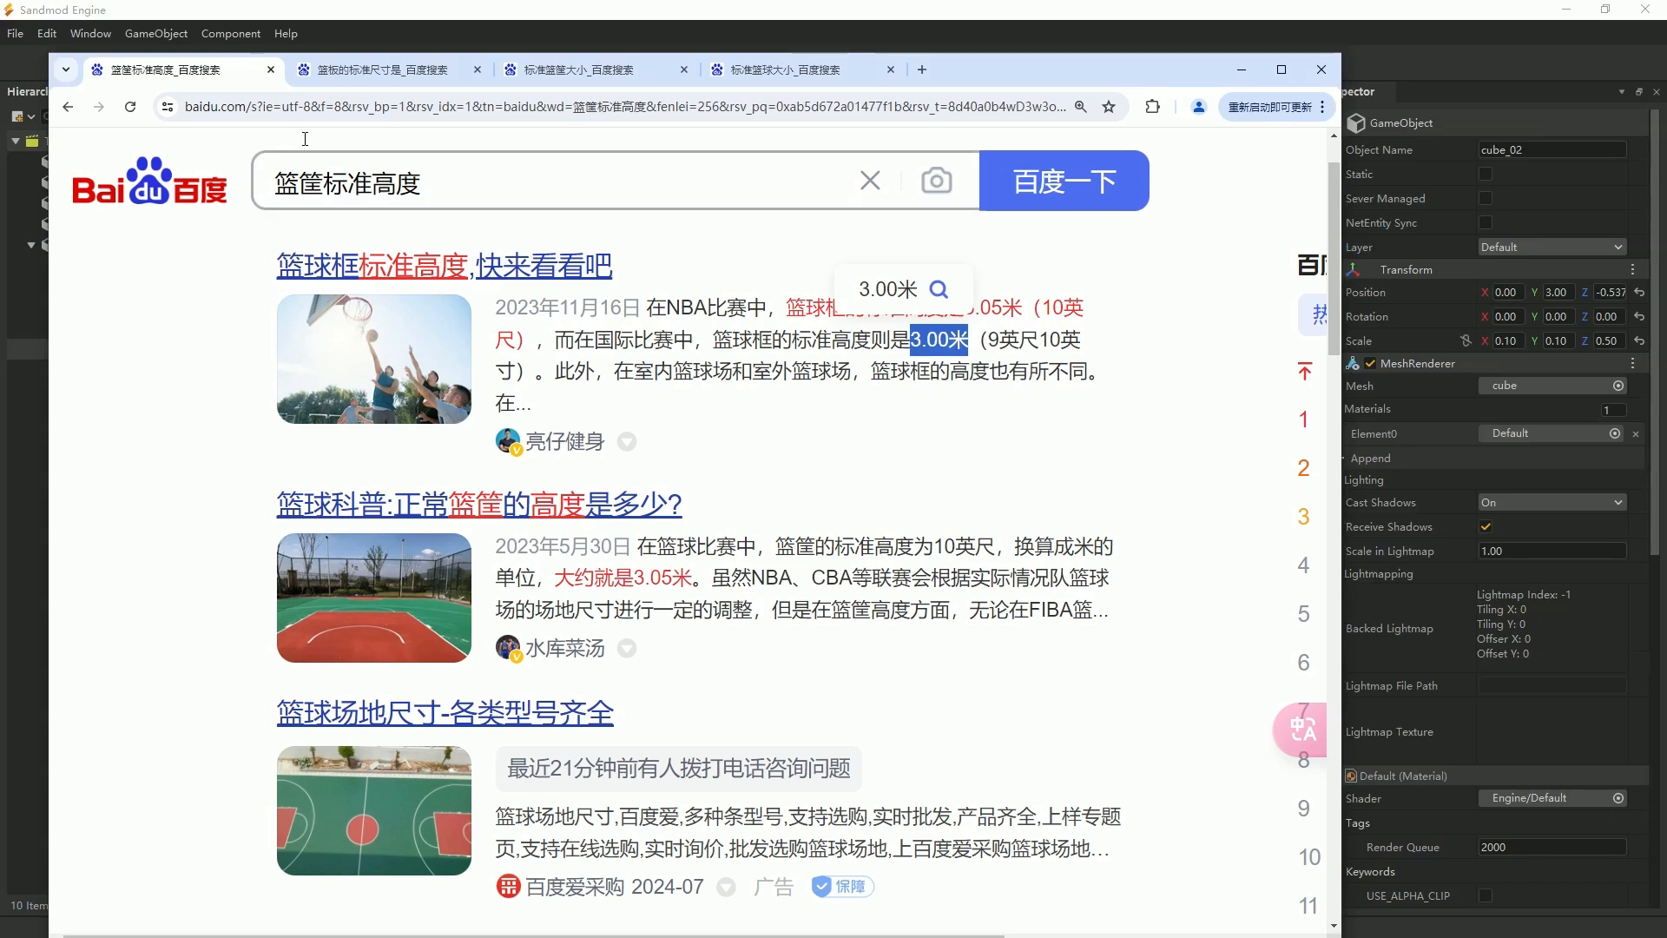
pyautogui.click(379, 71)
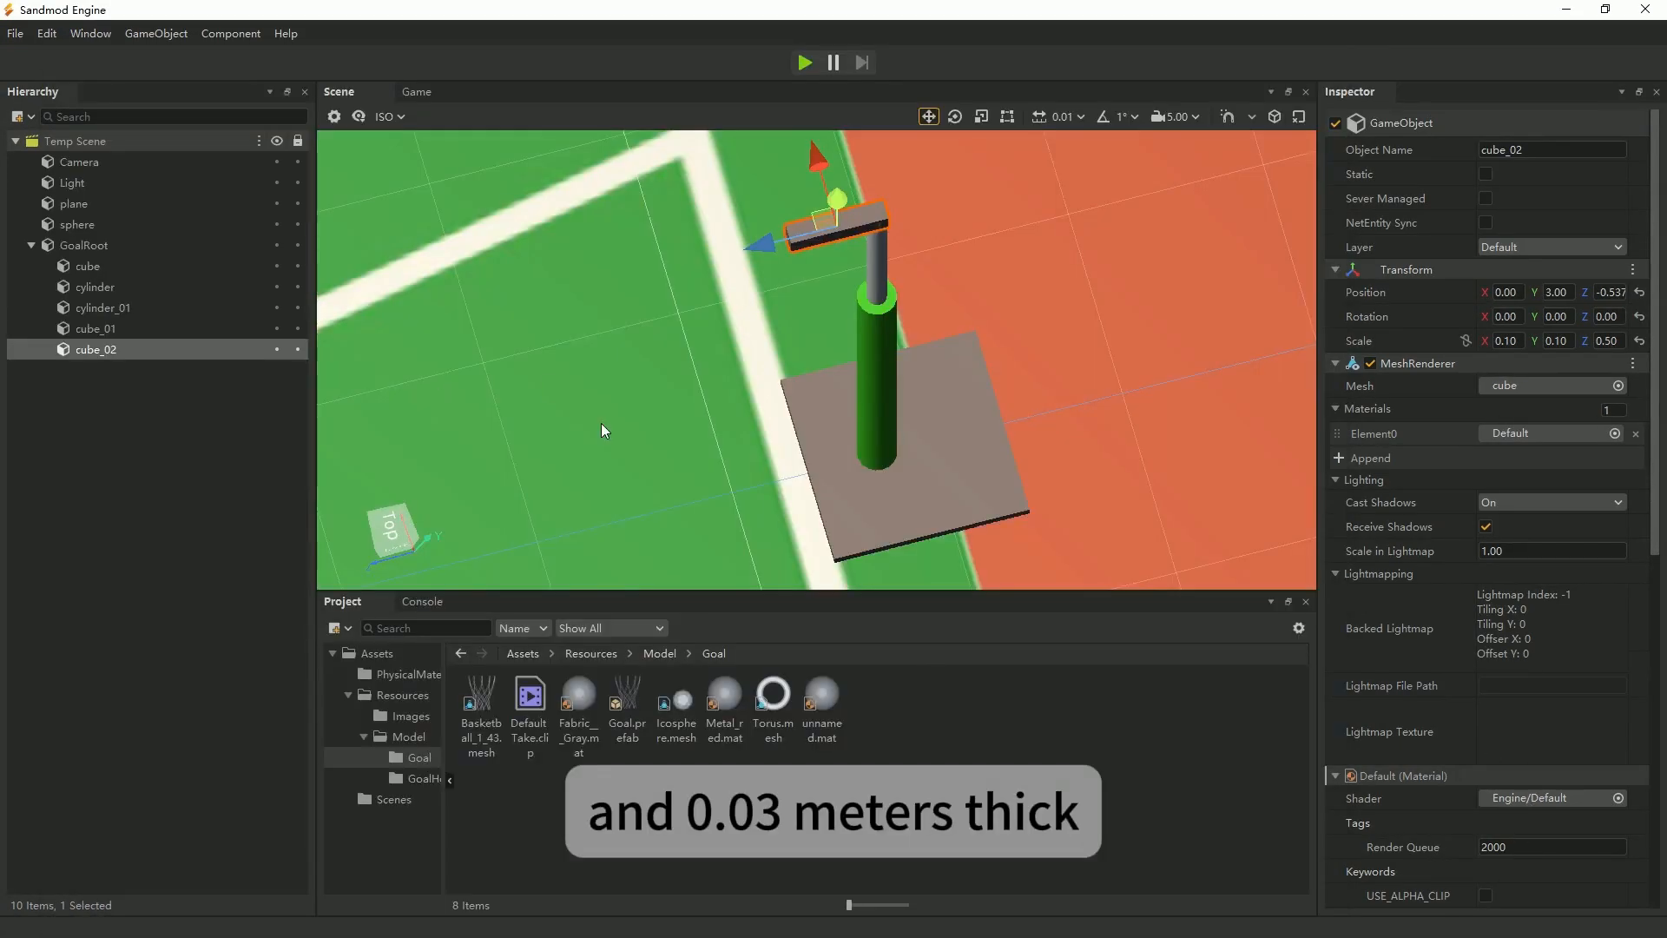
# Scale the backboard cube to X 1.80, Y 1.05, Z 0.03 and move it along Z to about -0.273, at the beam's court-side end.
pyautogui.click(1509, 341)
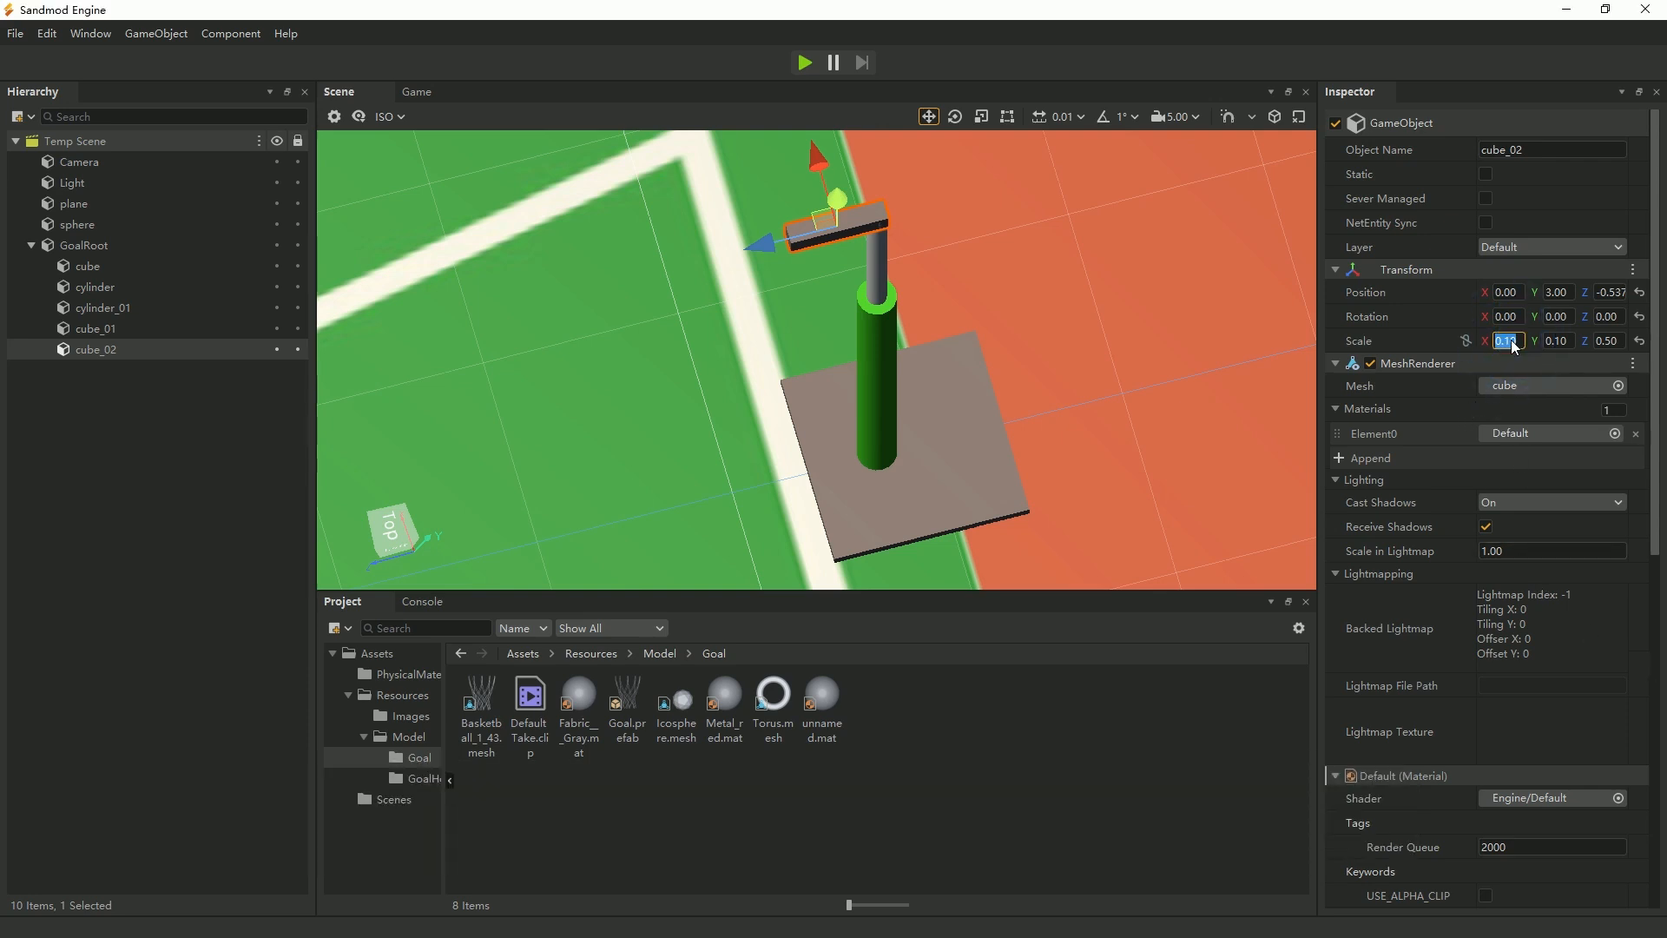
pyautogui.write('1.8')
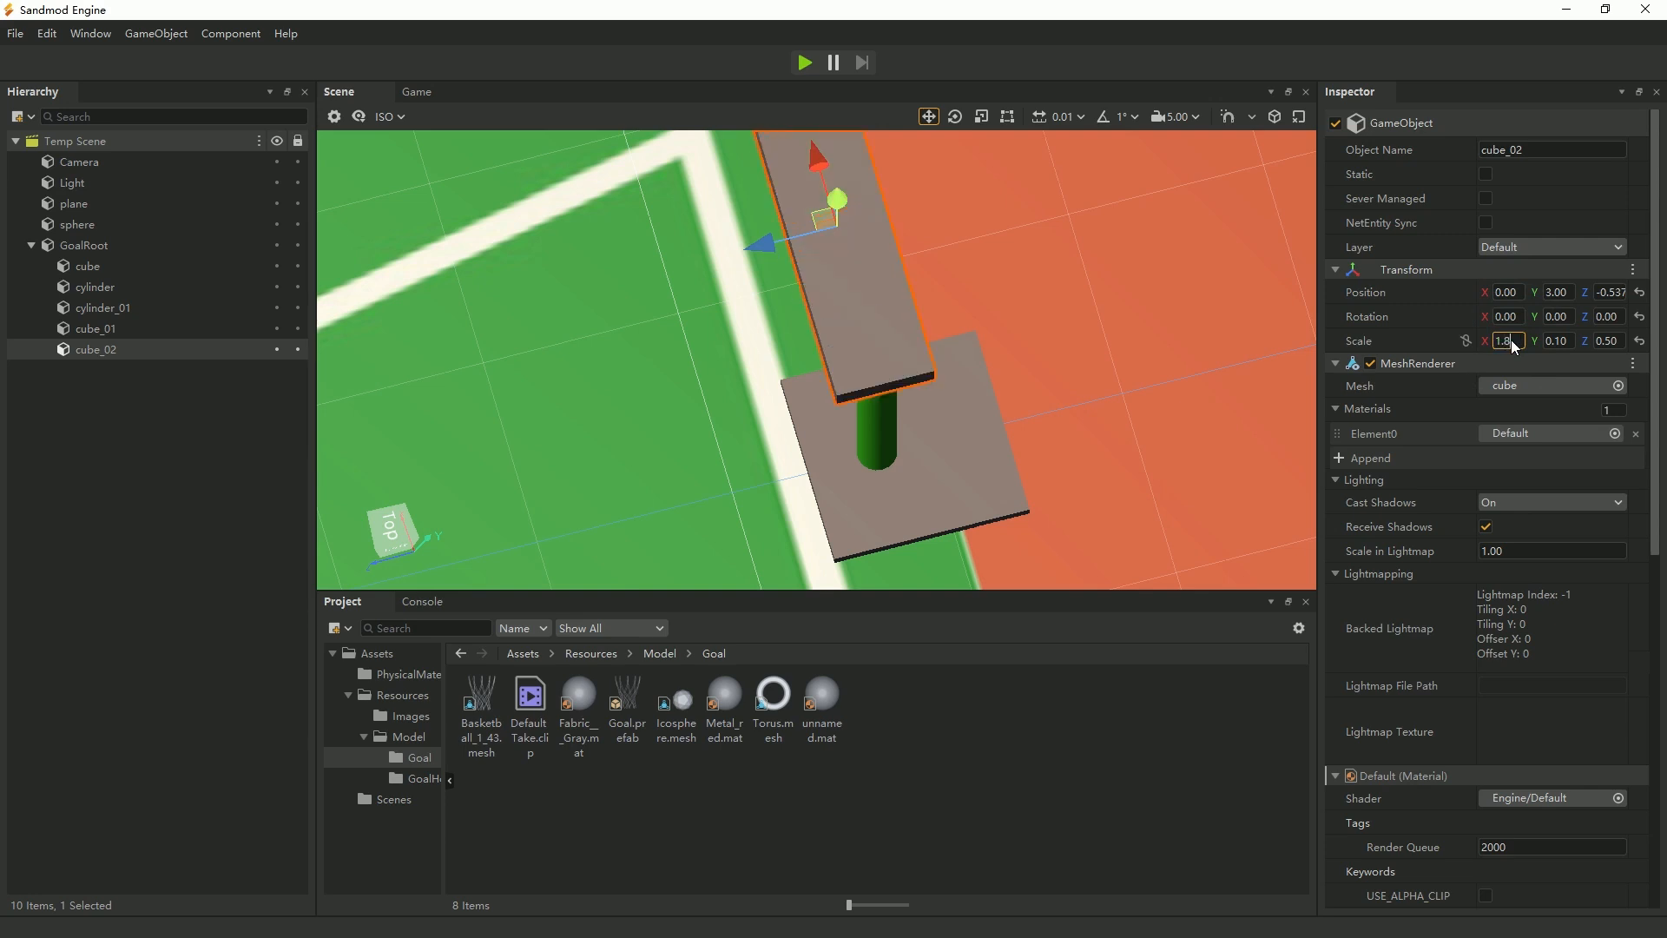
pyautogui.click(1558, 341)
pyautogui.write('1.05')
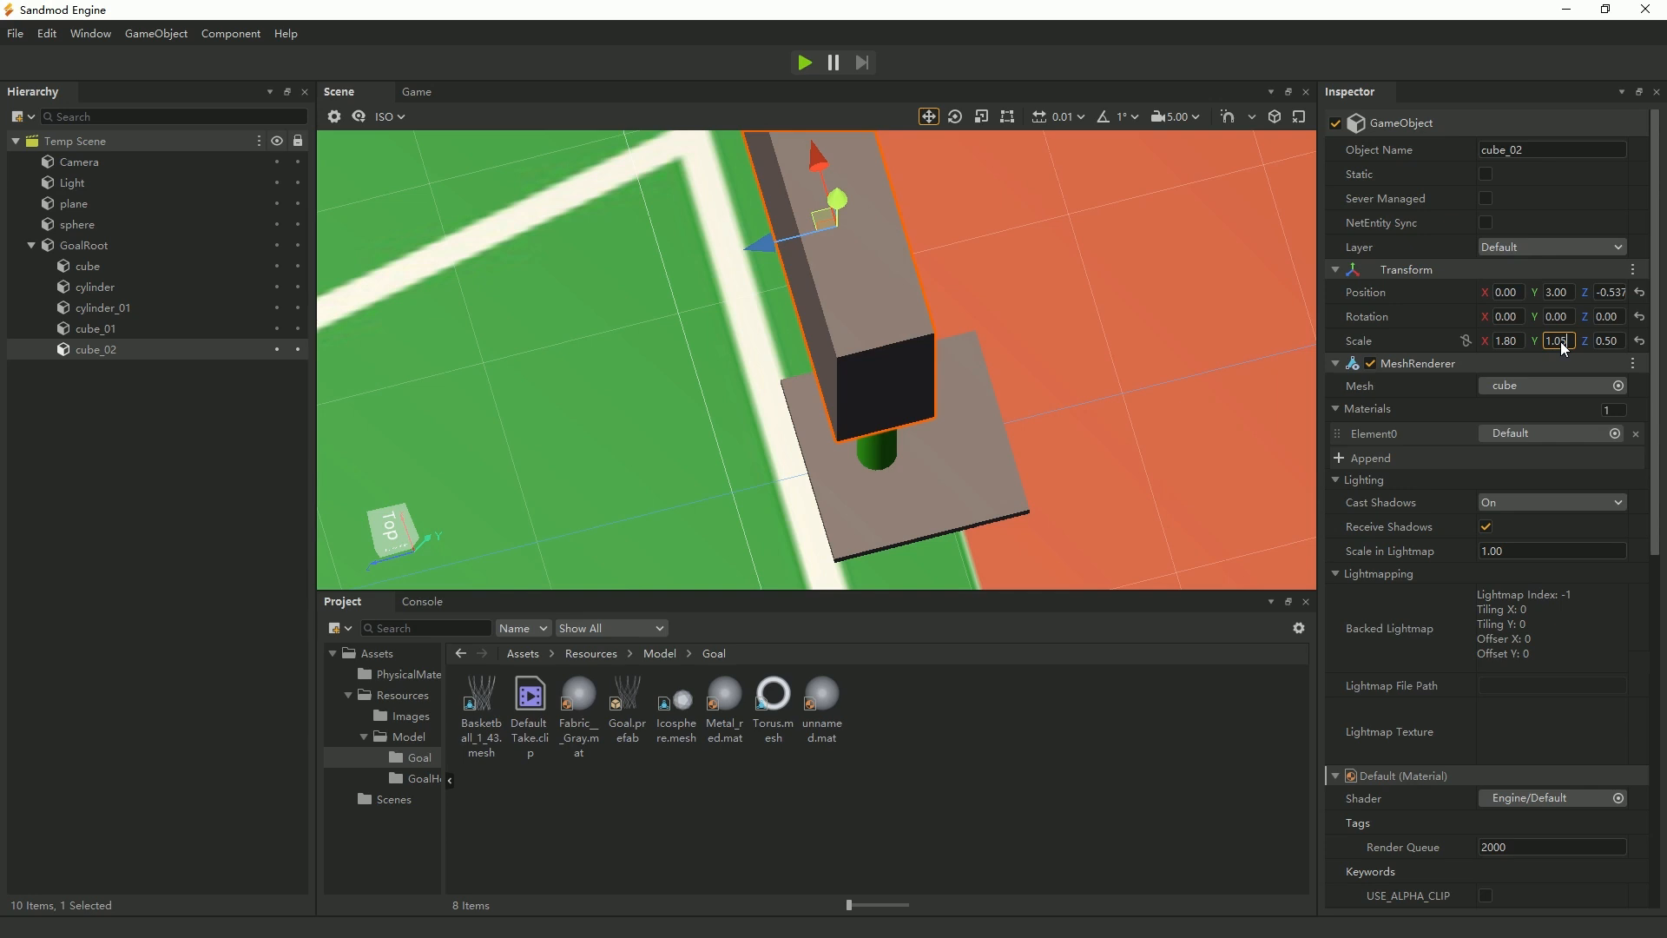
pyautogui.click(1607, 341)
pyautogui.write('0.03')
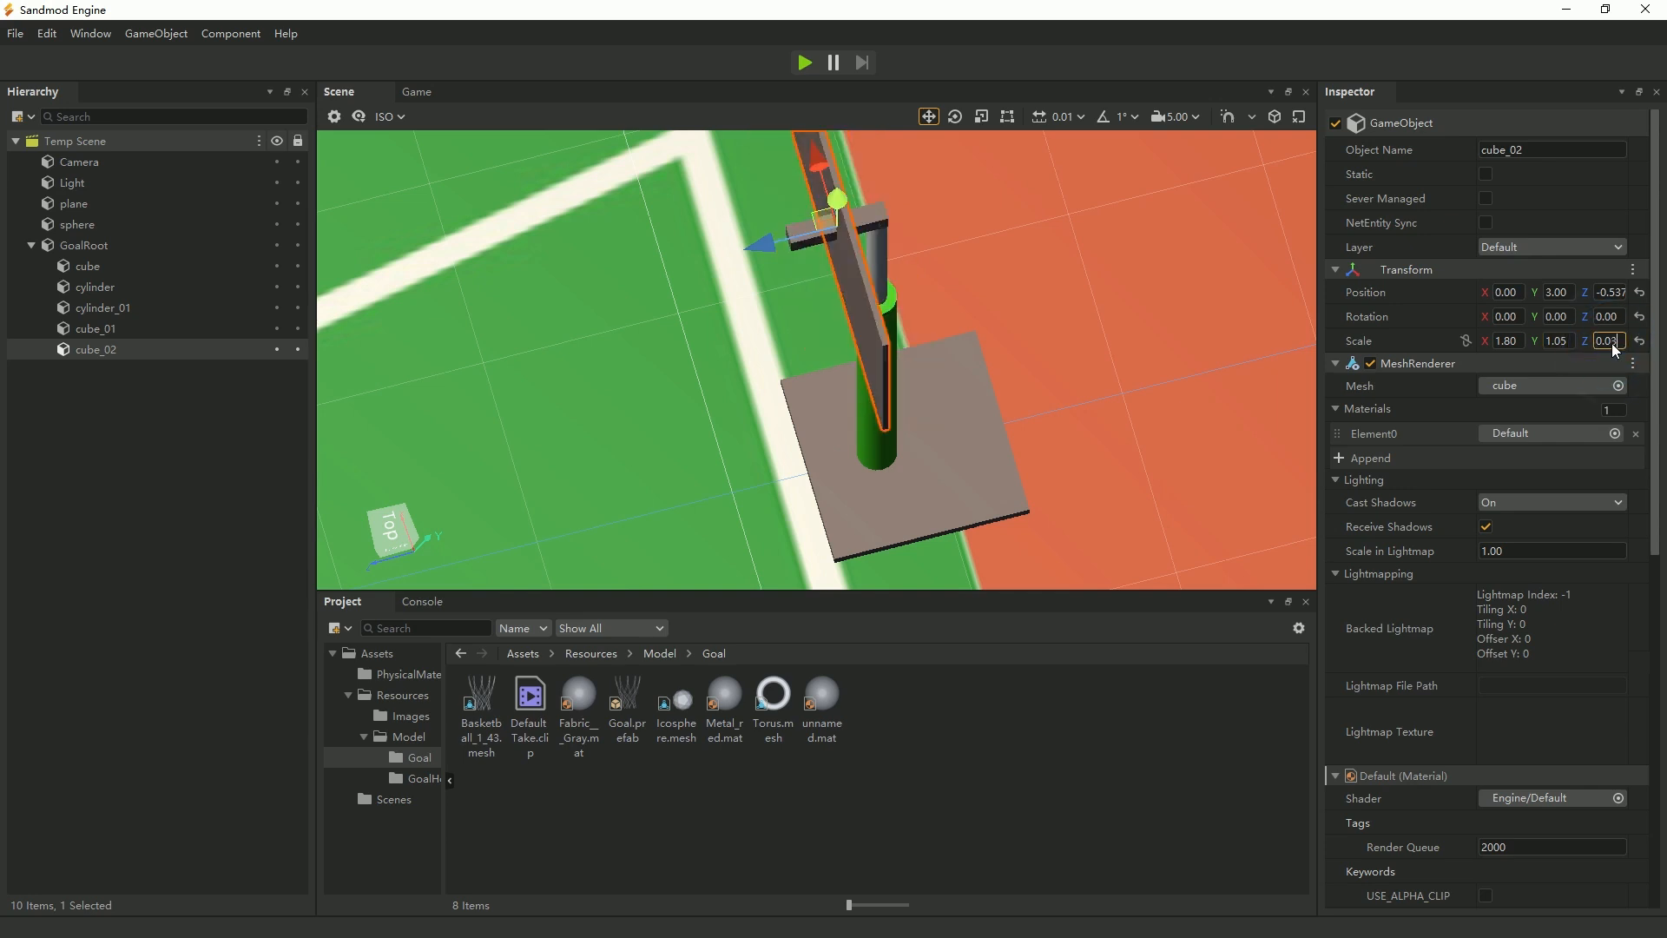
pyautogui.press('Return')
pyautogui.moveTo(760, 251); pyautogui.dragTo(710, 259)
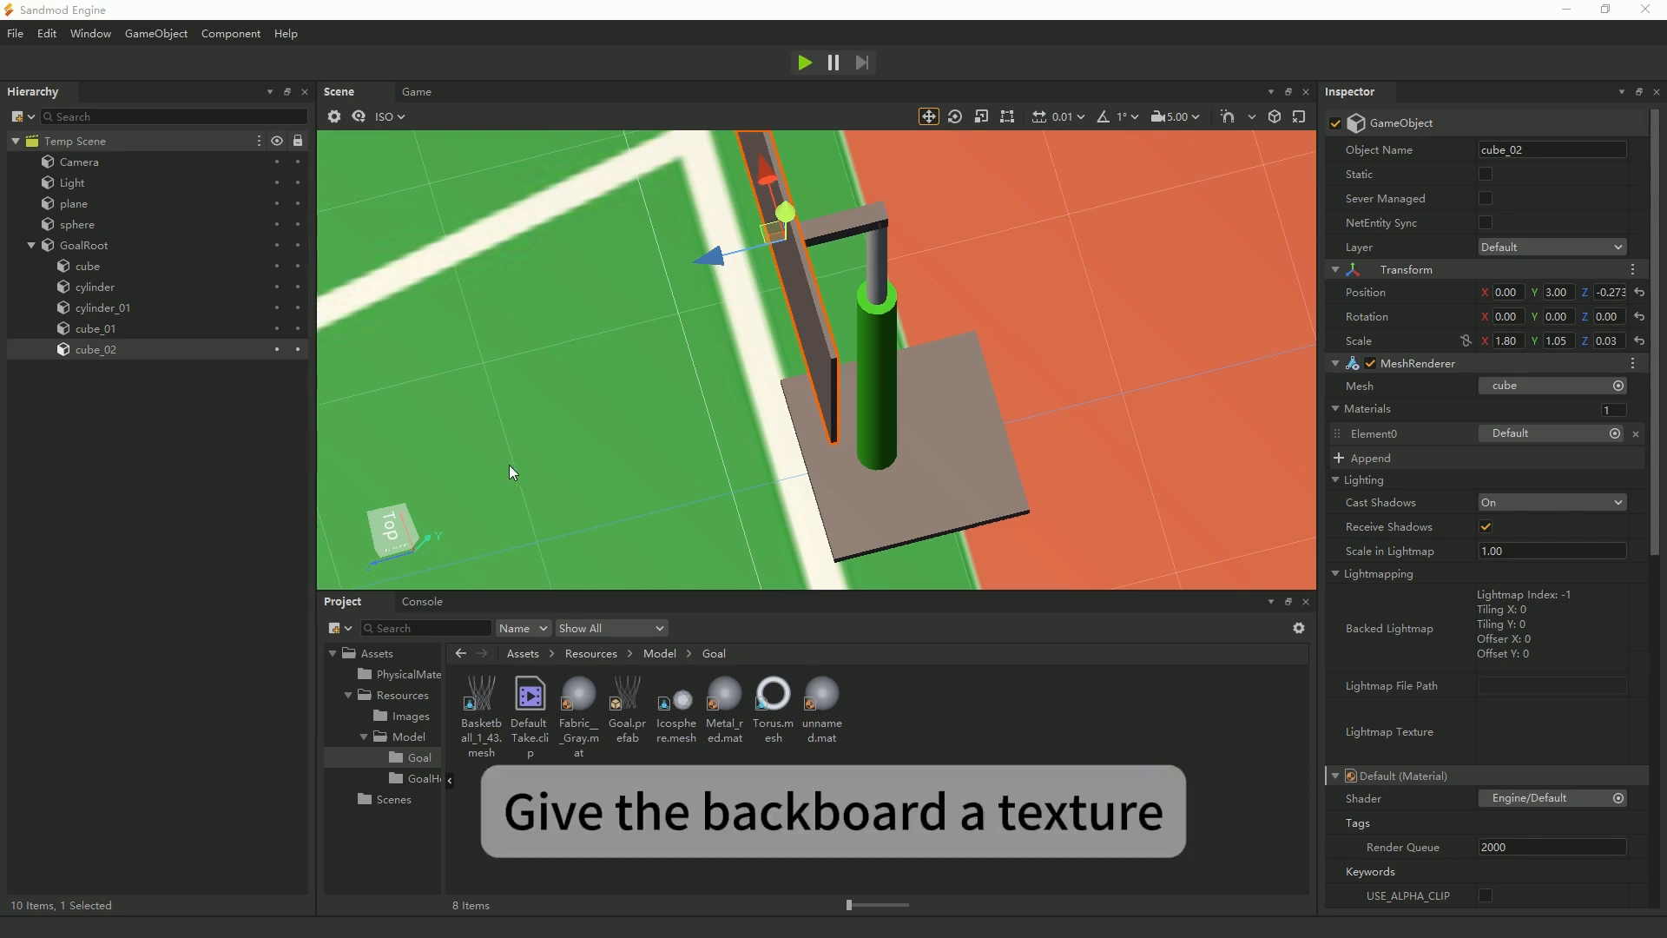
# Assign backboard.png from the Images folder as the backboard's main texture and enable USE_ALPHA_CLIP on its material.
pyautogui.click(403, 717)
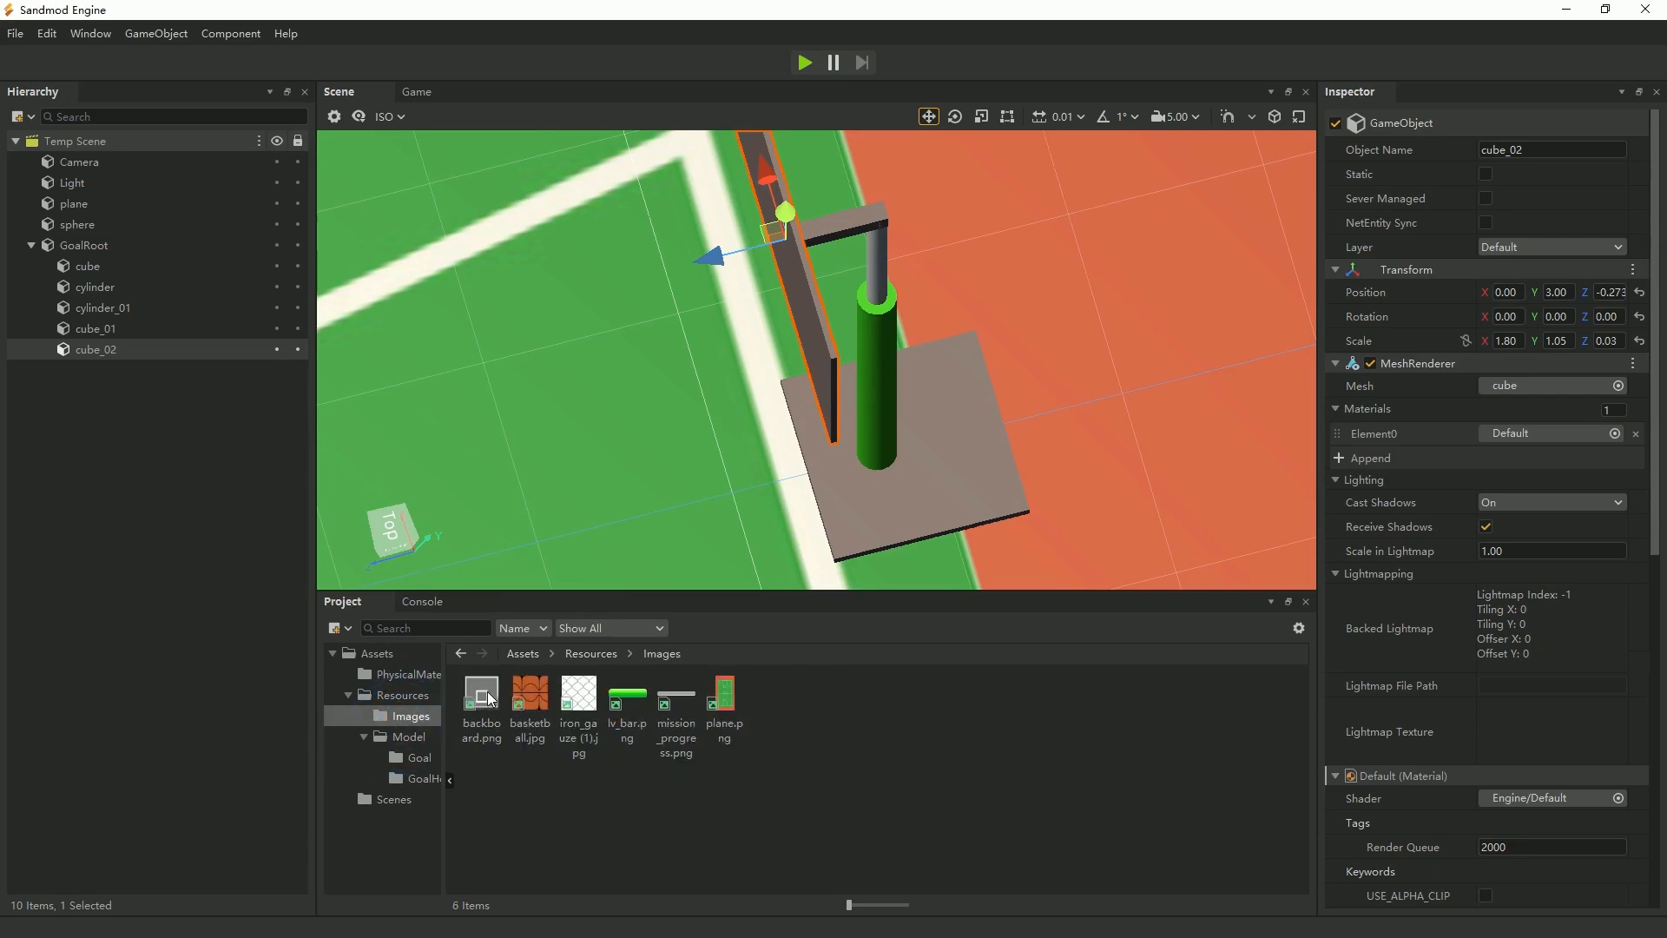
pyautogui.scroll(-3, 1518, 654)
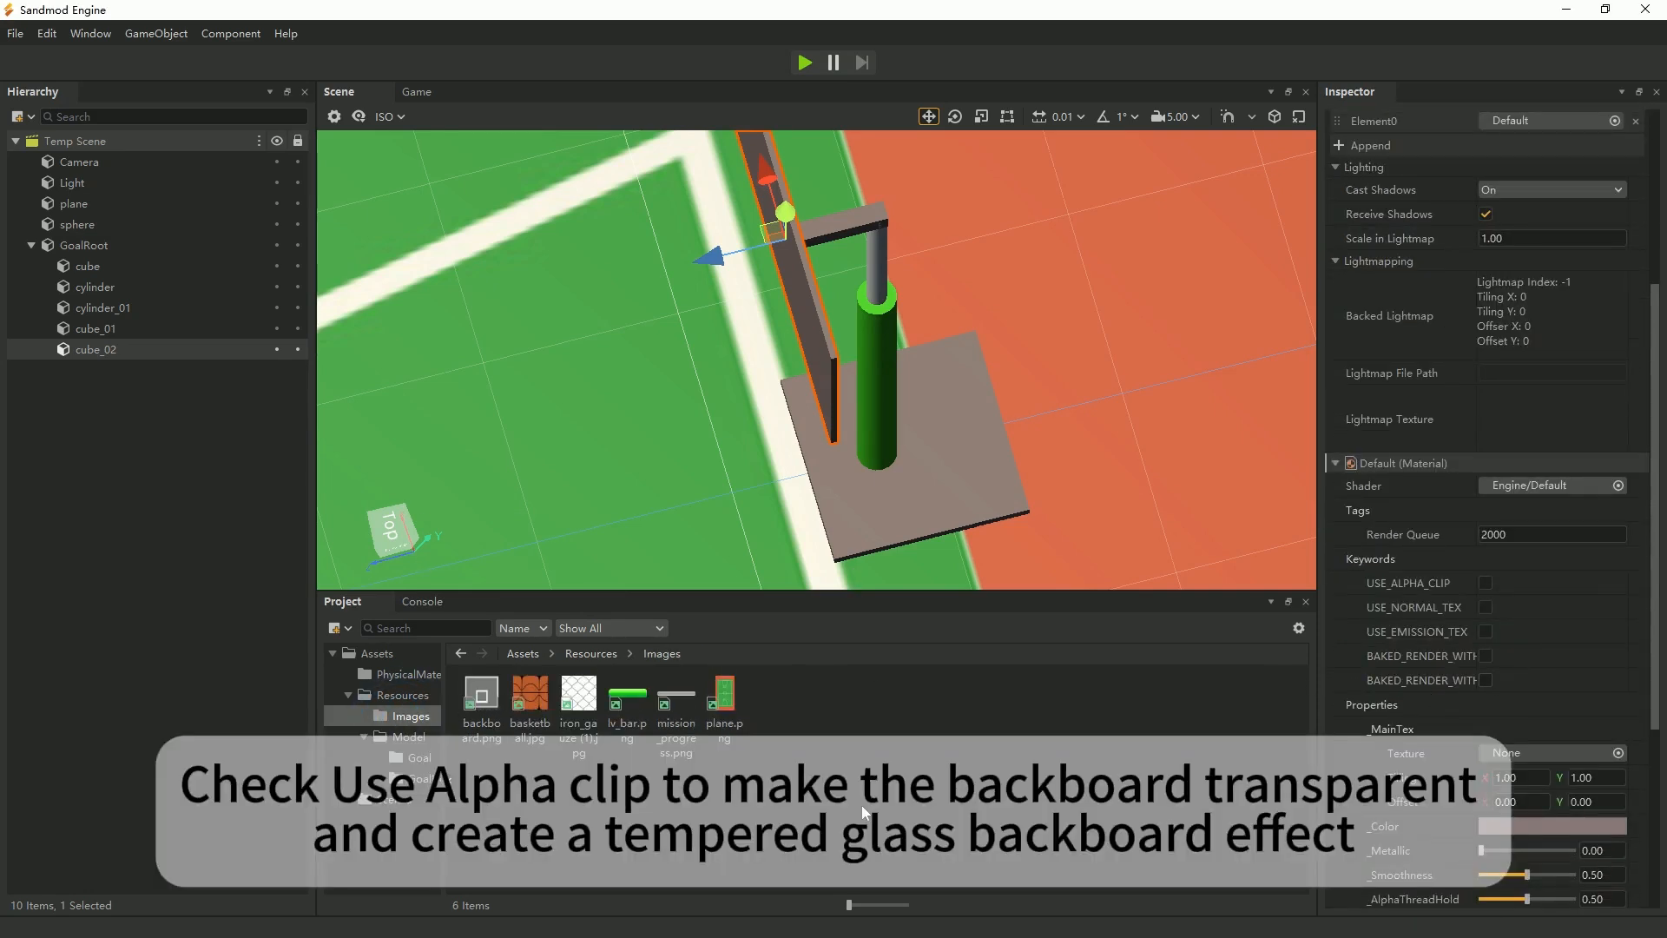
pyautogui.moveTo(499, 731); pyautogui.dragTo(1525, 752)
pyautogui.scroll(-2, 1544, 727)
pyautogui.scroll(-1, 1545, 721)
pyautogui.click(1487, 375)
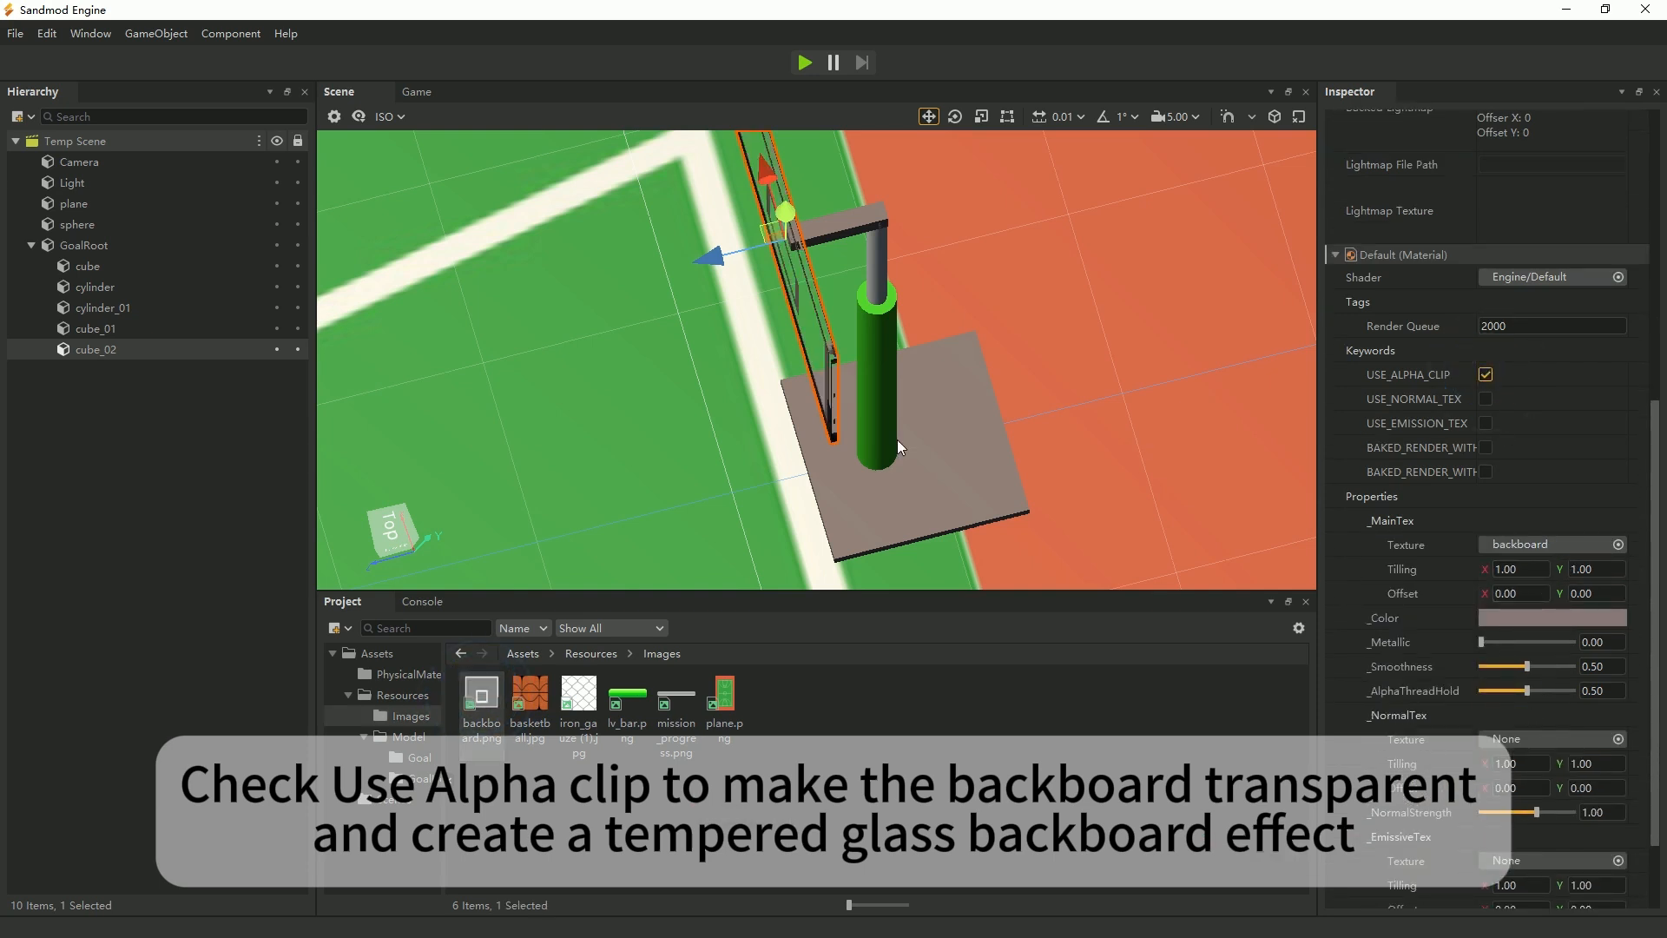
# Try a bright red colour on the backboard material while viewing it from the front.
pyautogui.moveTo(897, 440); pyautogui.dragTo(981, 464, button='right')
pyautogui.moveTo(795, 472); pyautogui.dragTo(1183, 404, button='middle')
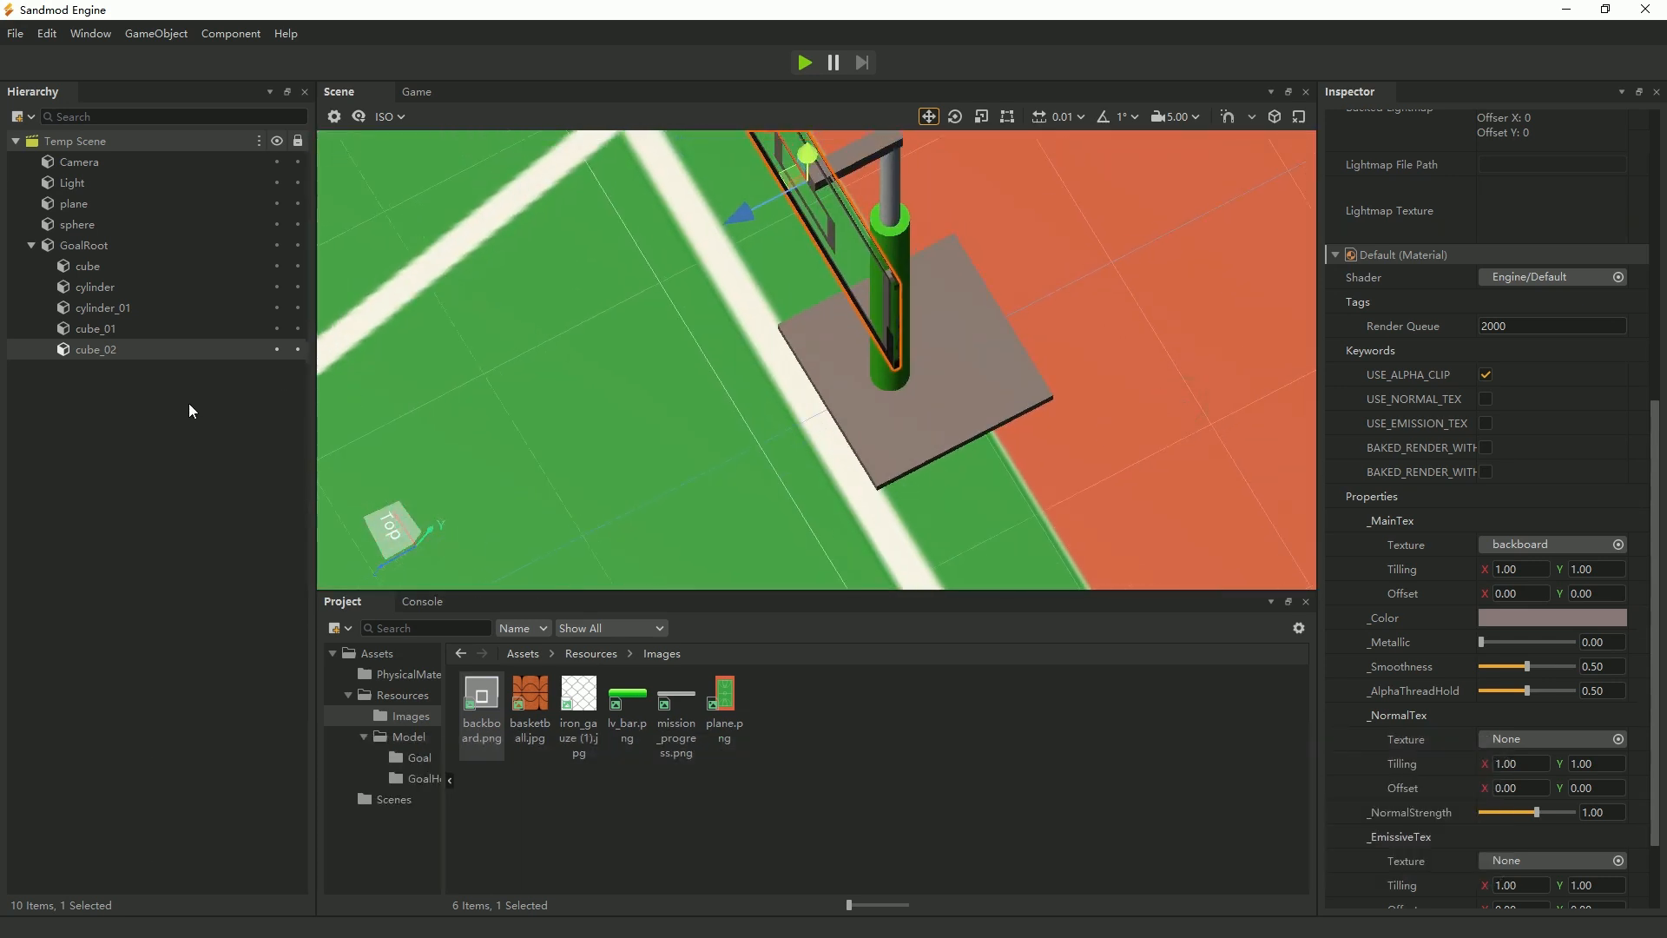
pyautogui.press('f')
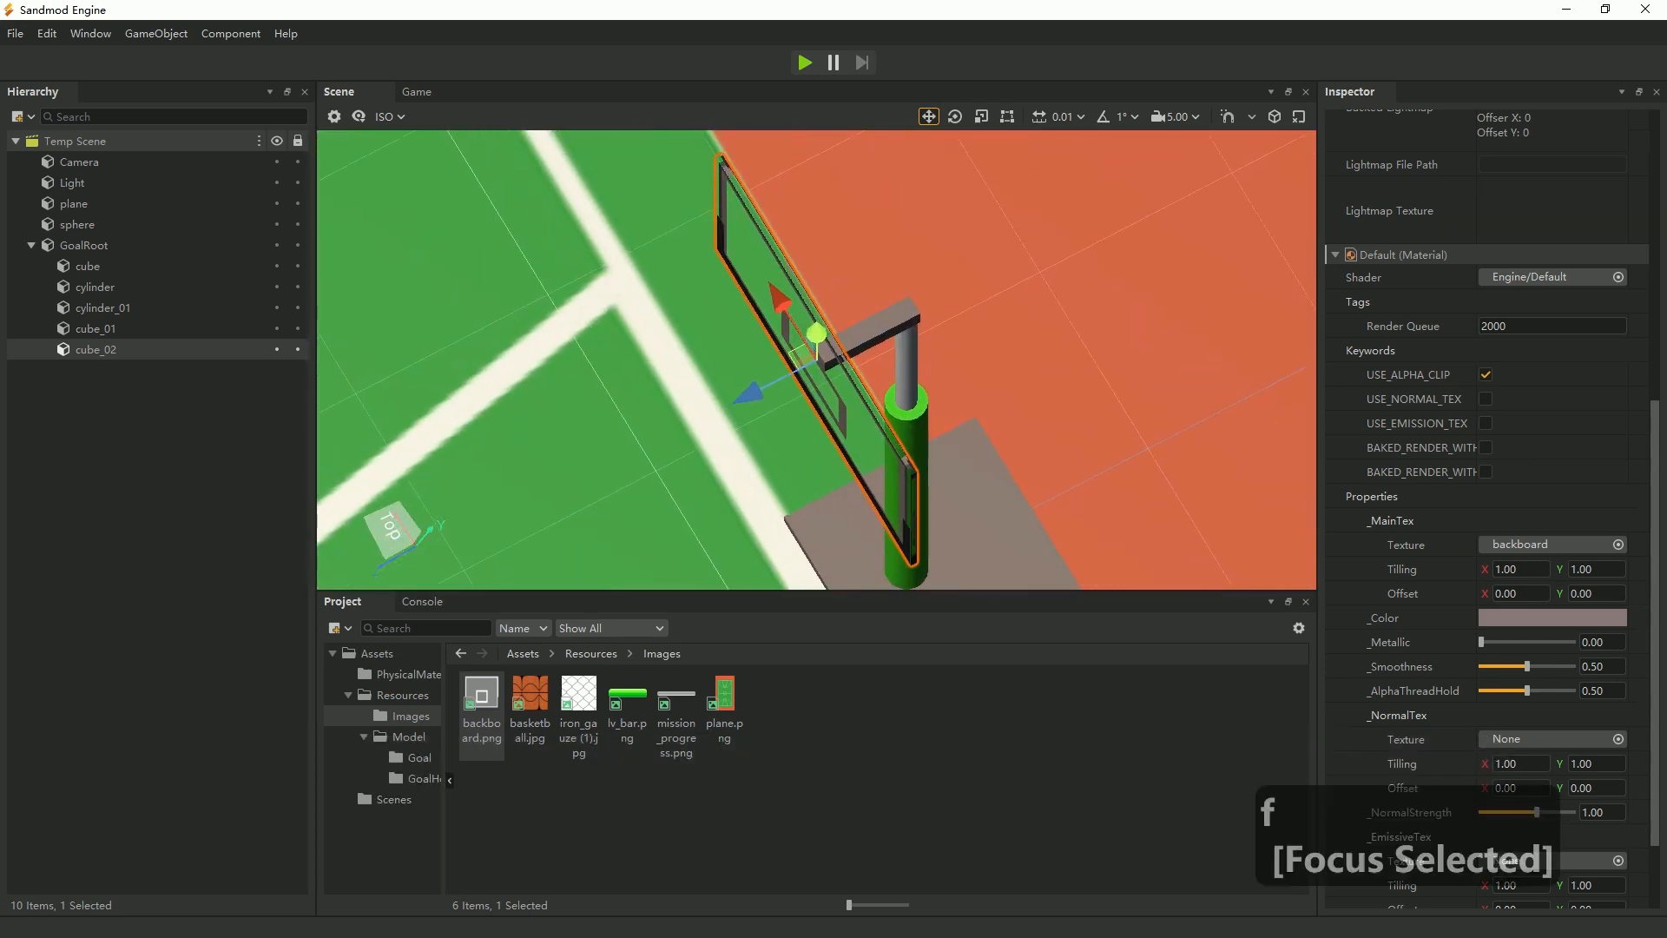
pyautogui.keyDown('alt'); pyautogui.moveTo(782, 417); pyautogui.dragTo(974, 300); pyautogui.keyUp('alt')
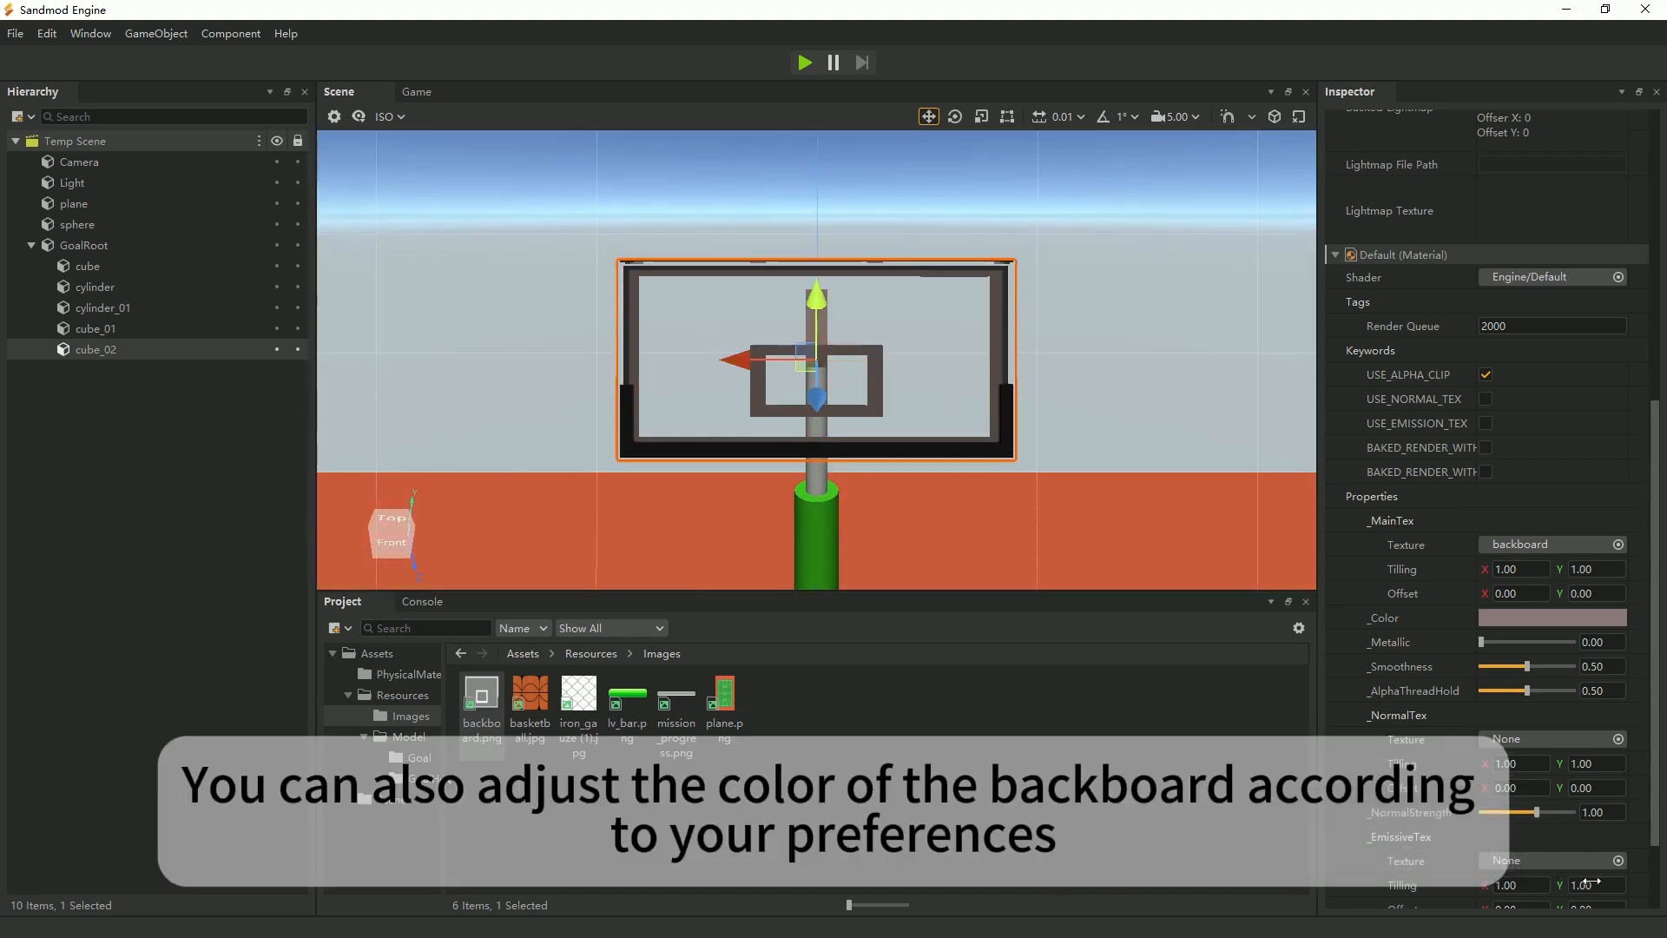
pyautogui.scroll(-2, 1564, 862)
pyautogui.click(1547, 507)
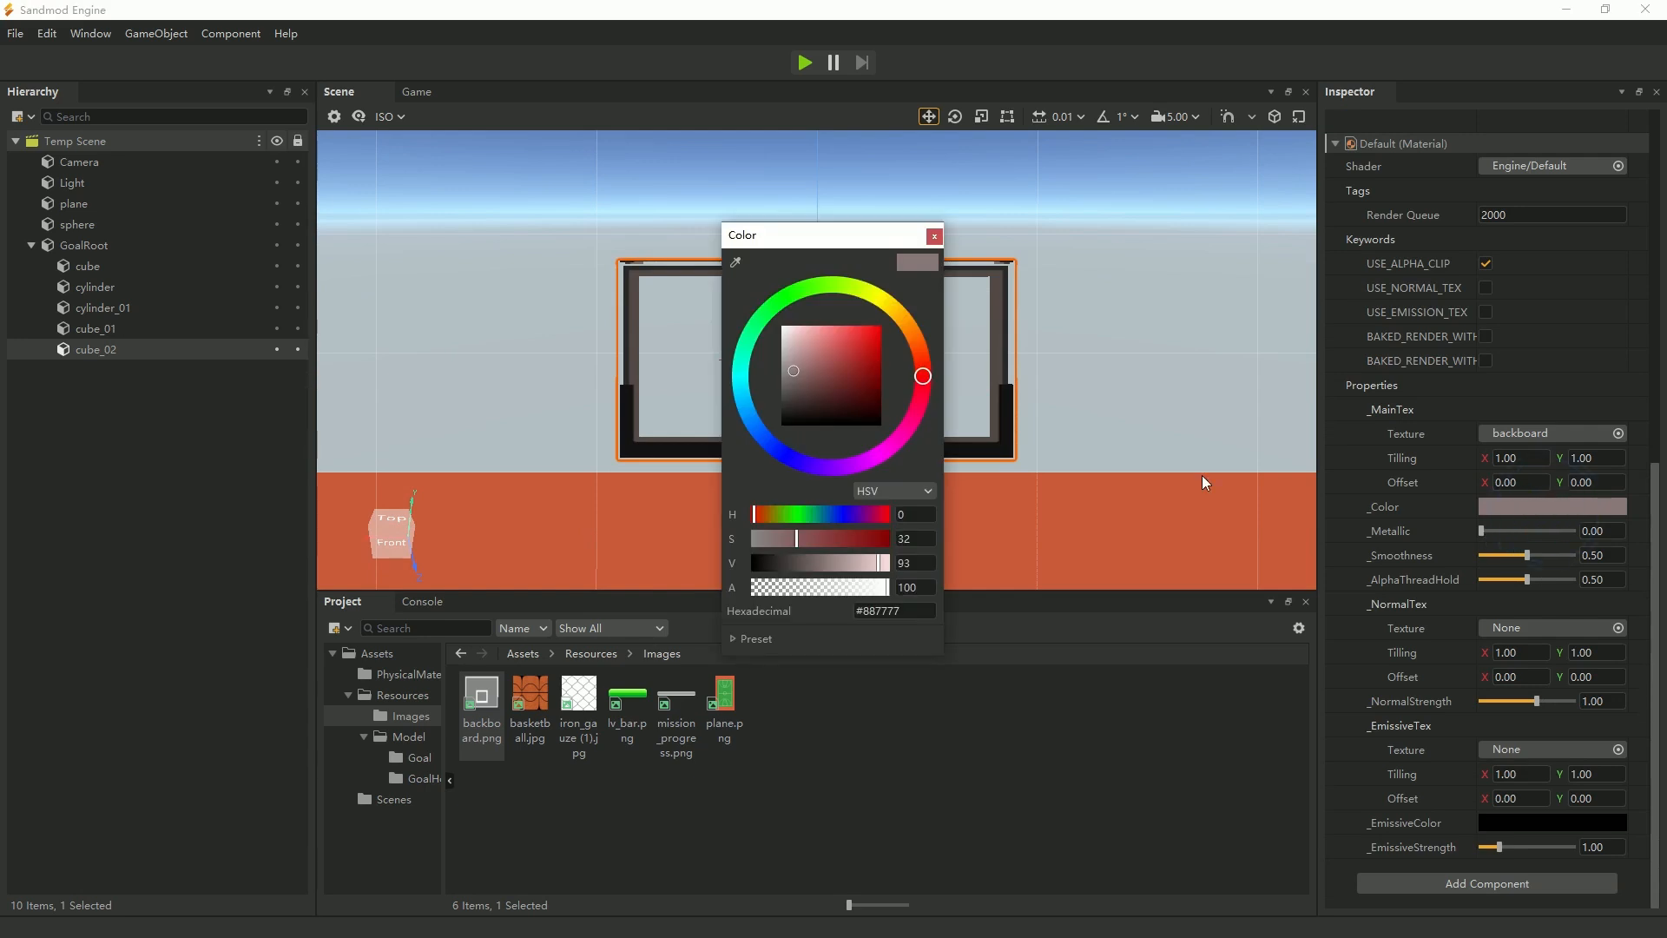
pyautogui.click(867, 330)
pyautogui.click(934, 237)
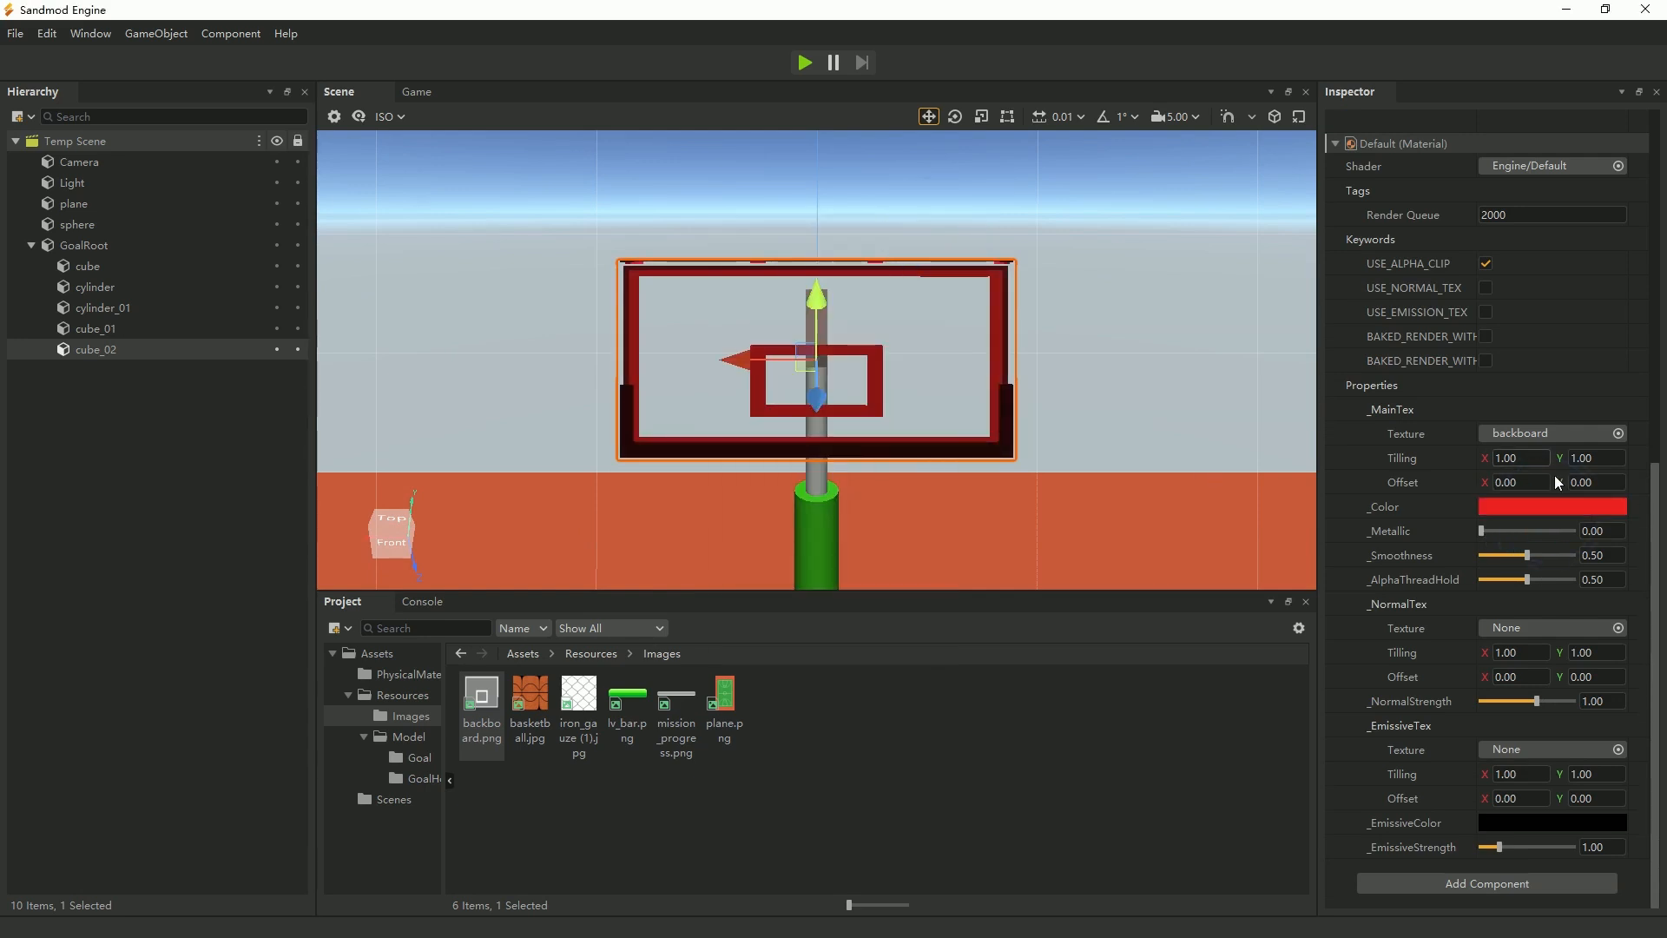
# Set the backboard material's colour to the pale, near-white tone #ebdddd.
pyautogui.click(1554, 506)
pyautogui.click(784, 335)
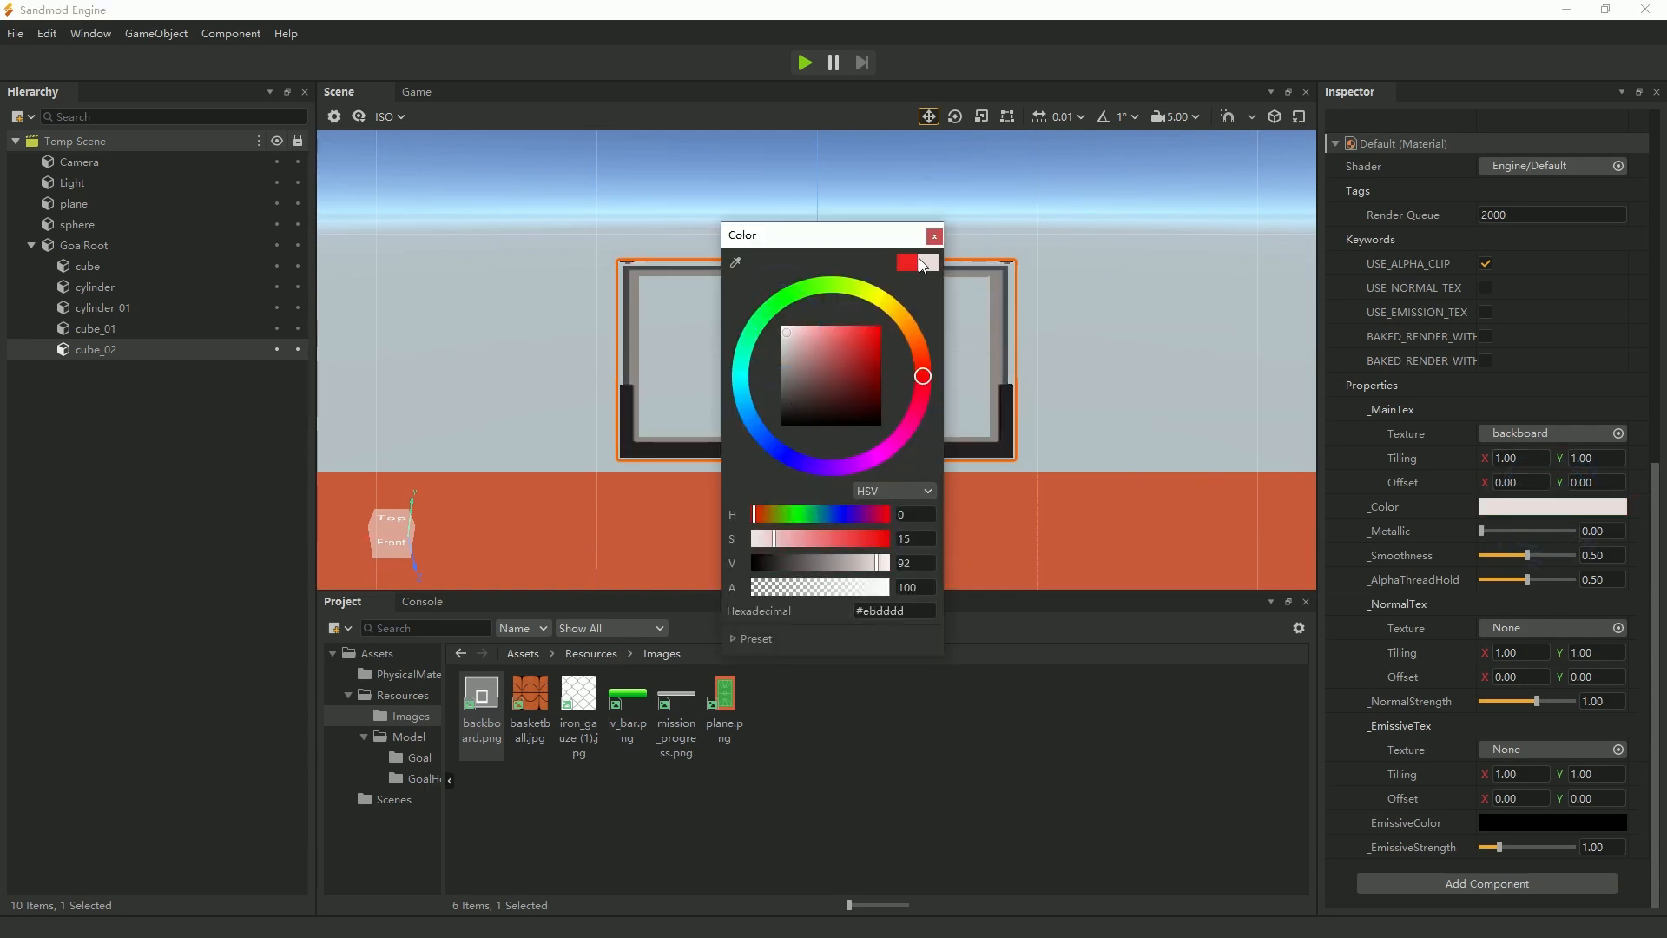
pyautogui.click(934, 237)
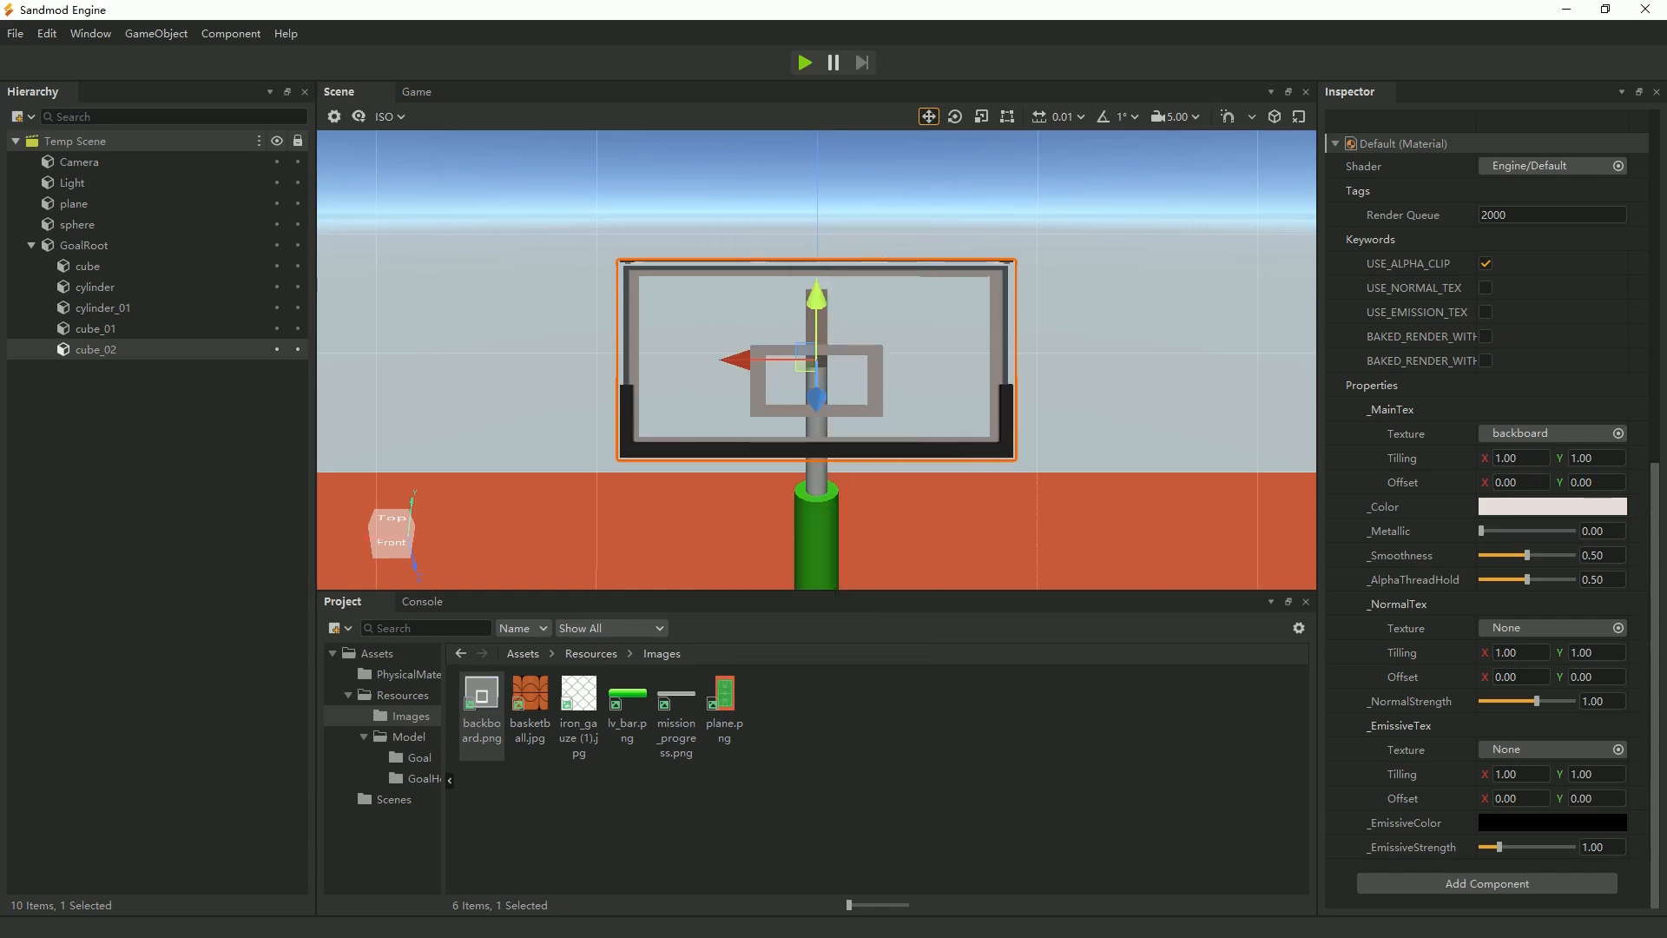
# Raise the backboard along Y until the beam's end meets the lower edge of its inner square.
pyautogui.scroll(-2, 816, 360)
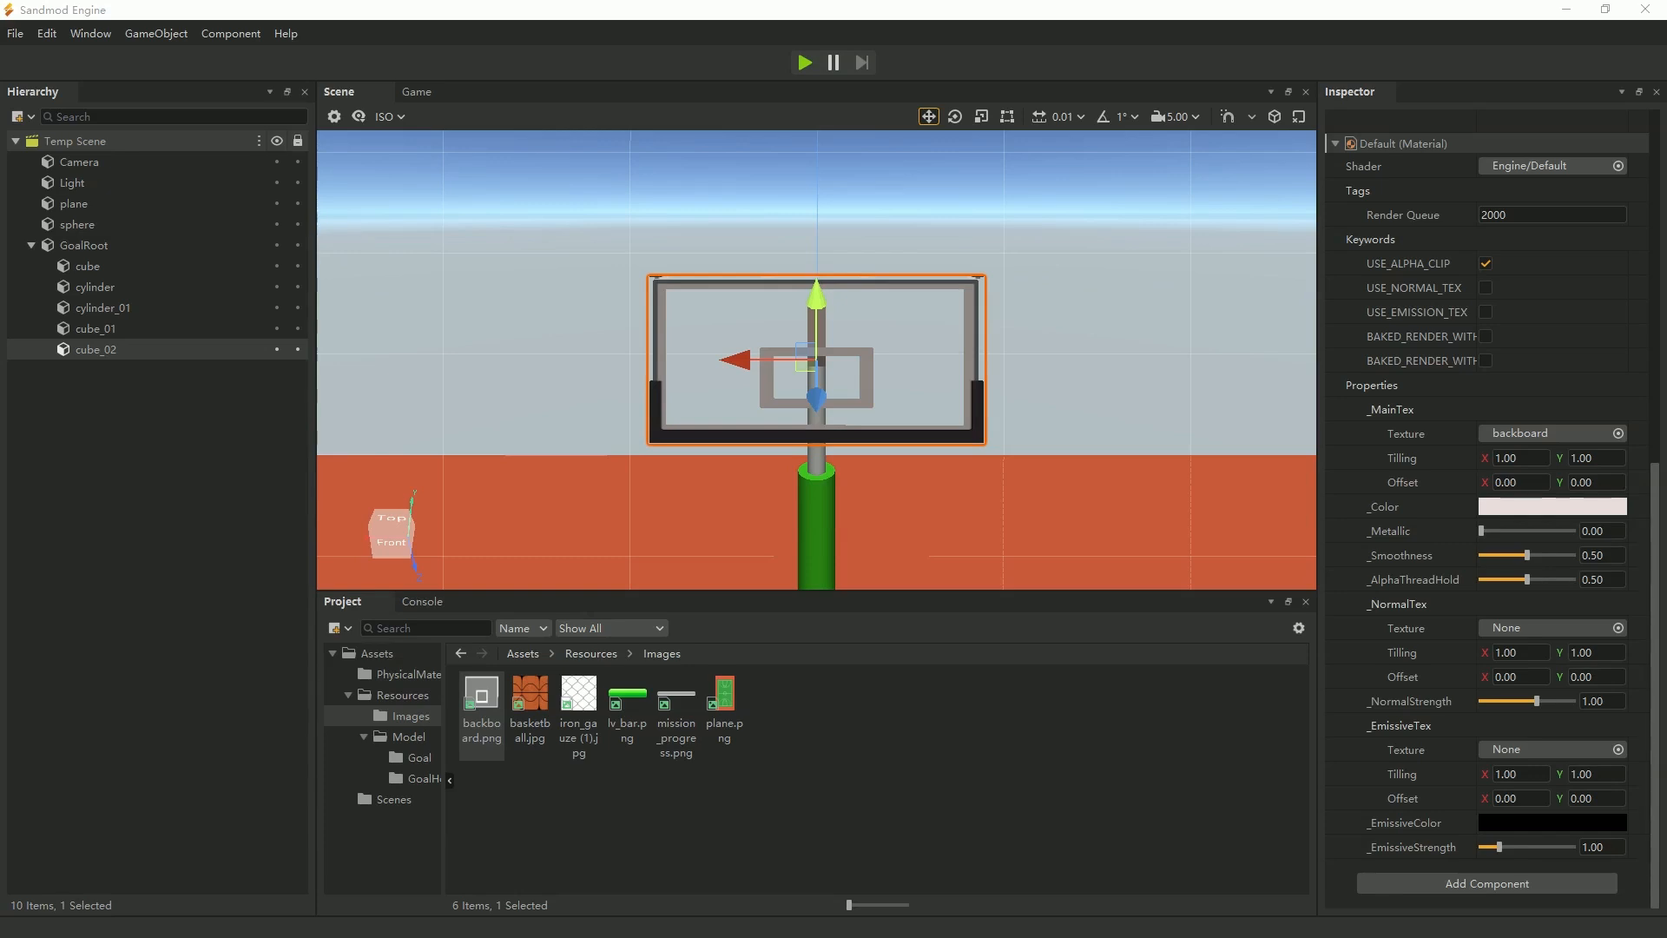
pyautogui.moveTo(816, 314); pyautogui.dragTo(815, 281)
pyautogui.moveTo(1031, 516)
pyautogui.keyDown('alt'); pyautogui.mouseDown()
pyautogui.moveTo(873, 582)
pyautogui.moveTo(951, 477)
pyautogui.moveTo(948, 513)
pyautogui.mouseUp(); pyautogui.keyUp('alt')
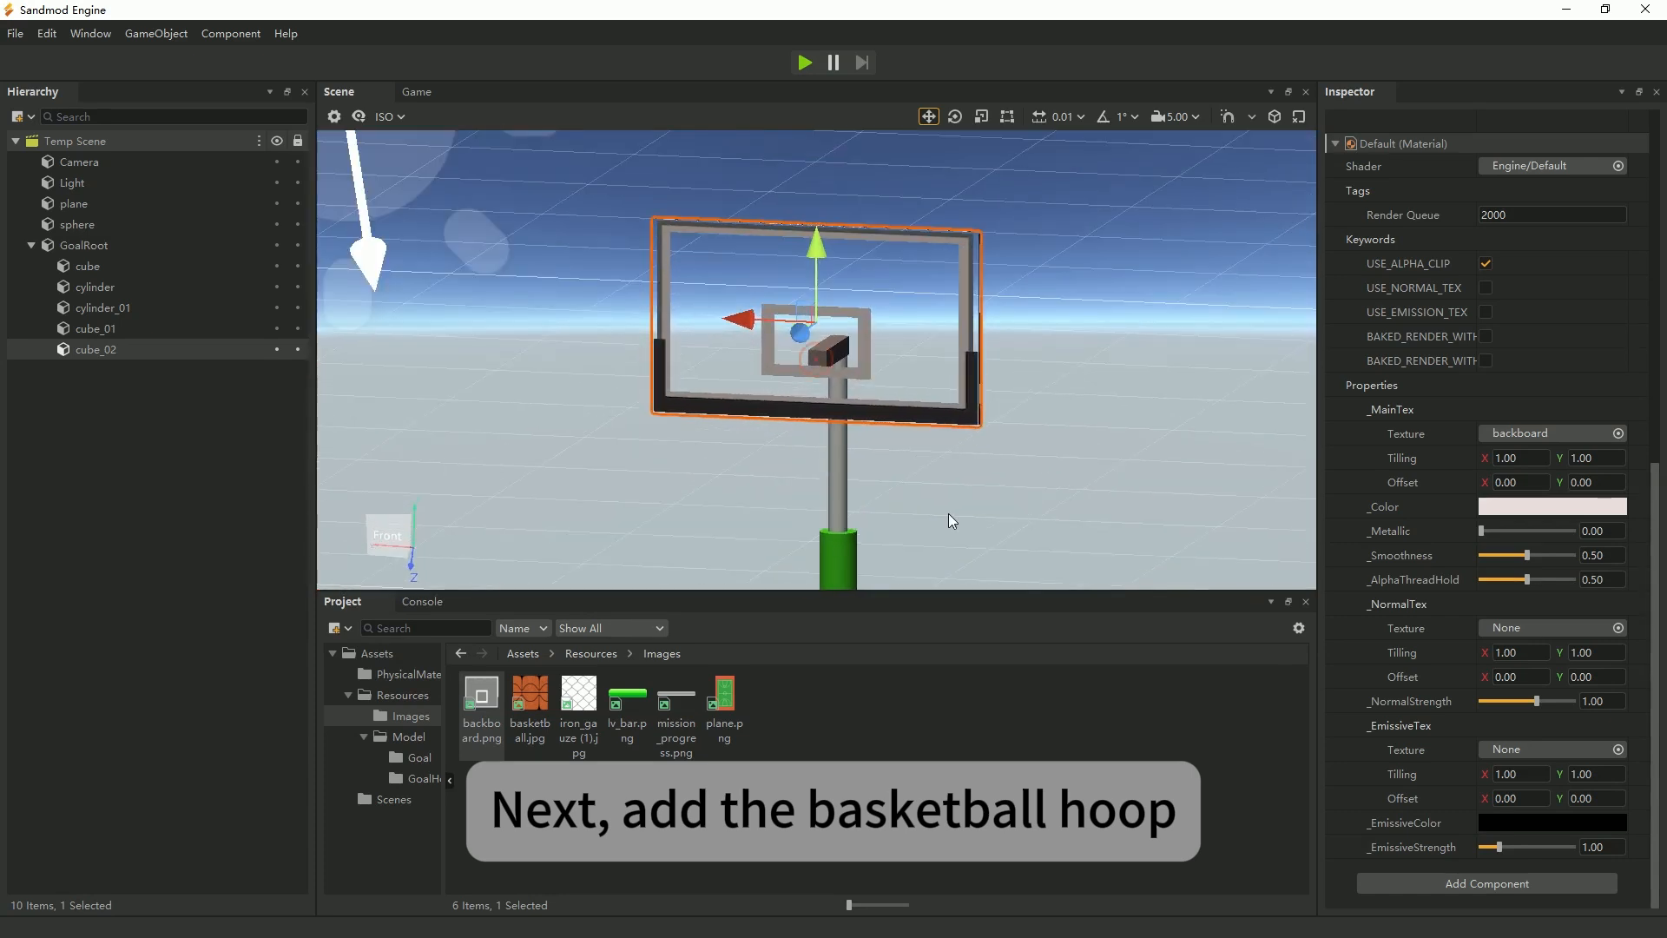
pyautogui.moveTo(820, 252); pyautogui.dragTo(817, 220)
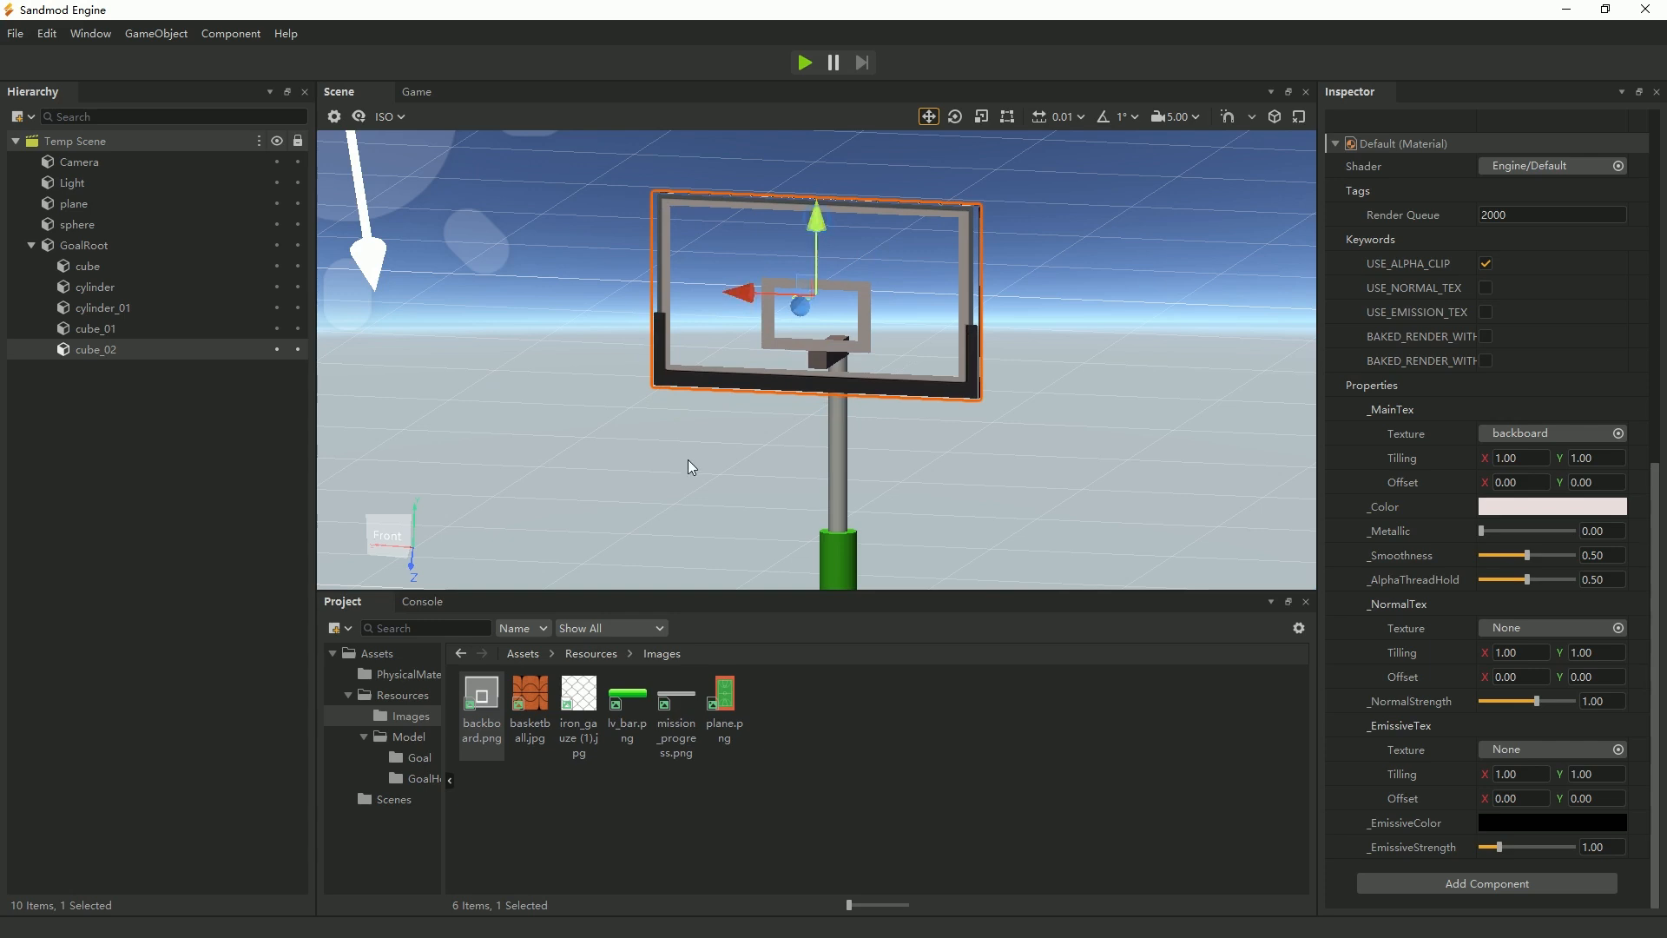
# Add the GoalHoop prefab from the Model/GoalHoop folder to the scene as a child of GoalRoot.
pyautogui.click(415, 778)
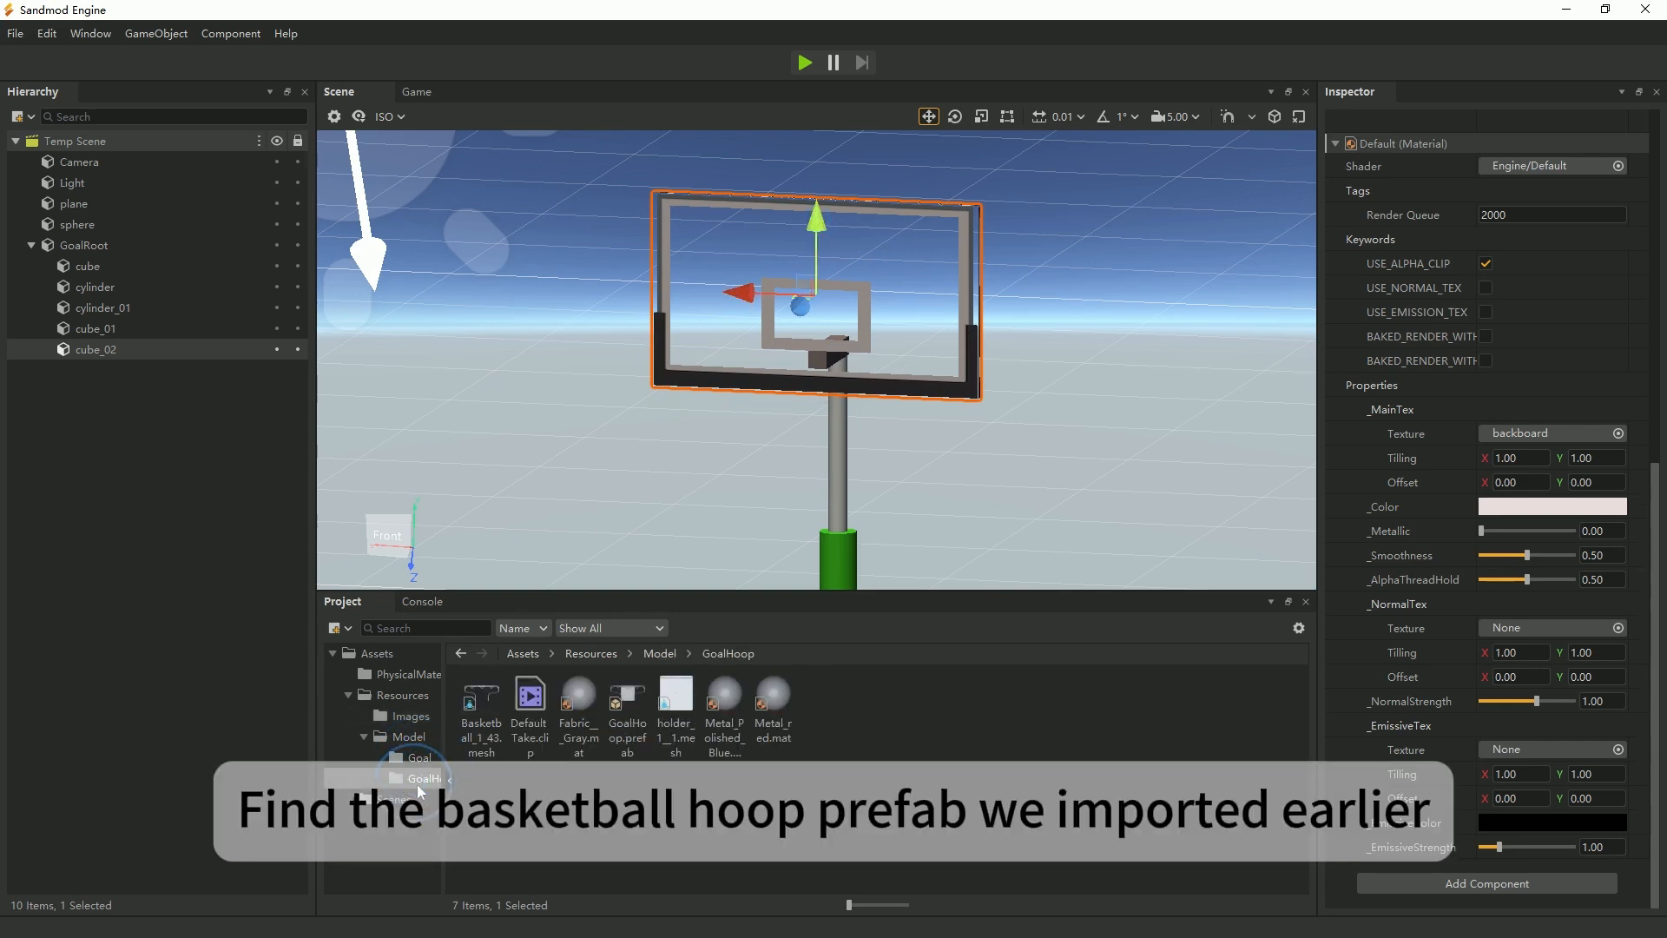
pyautogui.moveTo(627, 702); pyautogui.dragTo(102, 243)
pyautogui.scroll(-5, 763, 504)
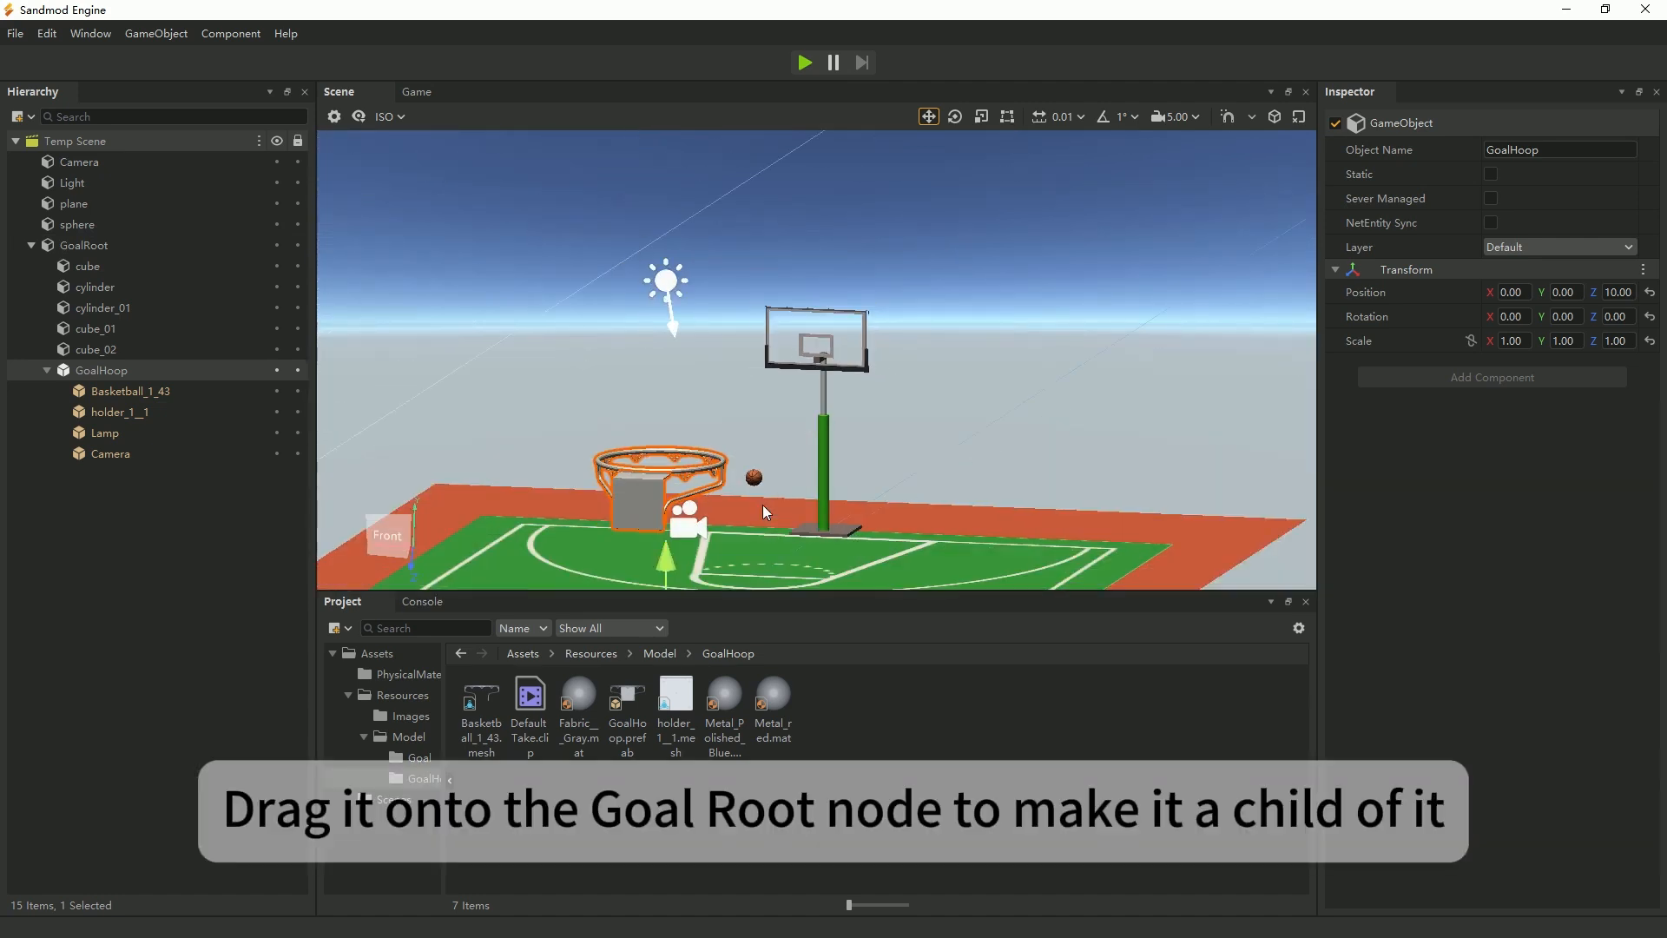
# Move the hoop along Z to the stand, at about -0.664, and set its Y rotation to 180.
pyautogui.scroll(-2, 762, 504)
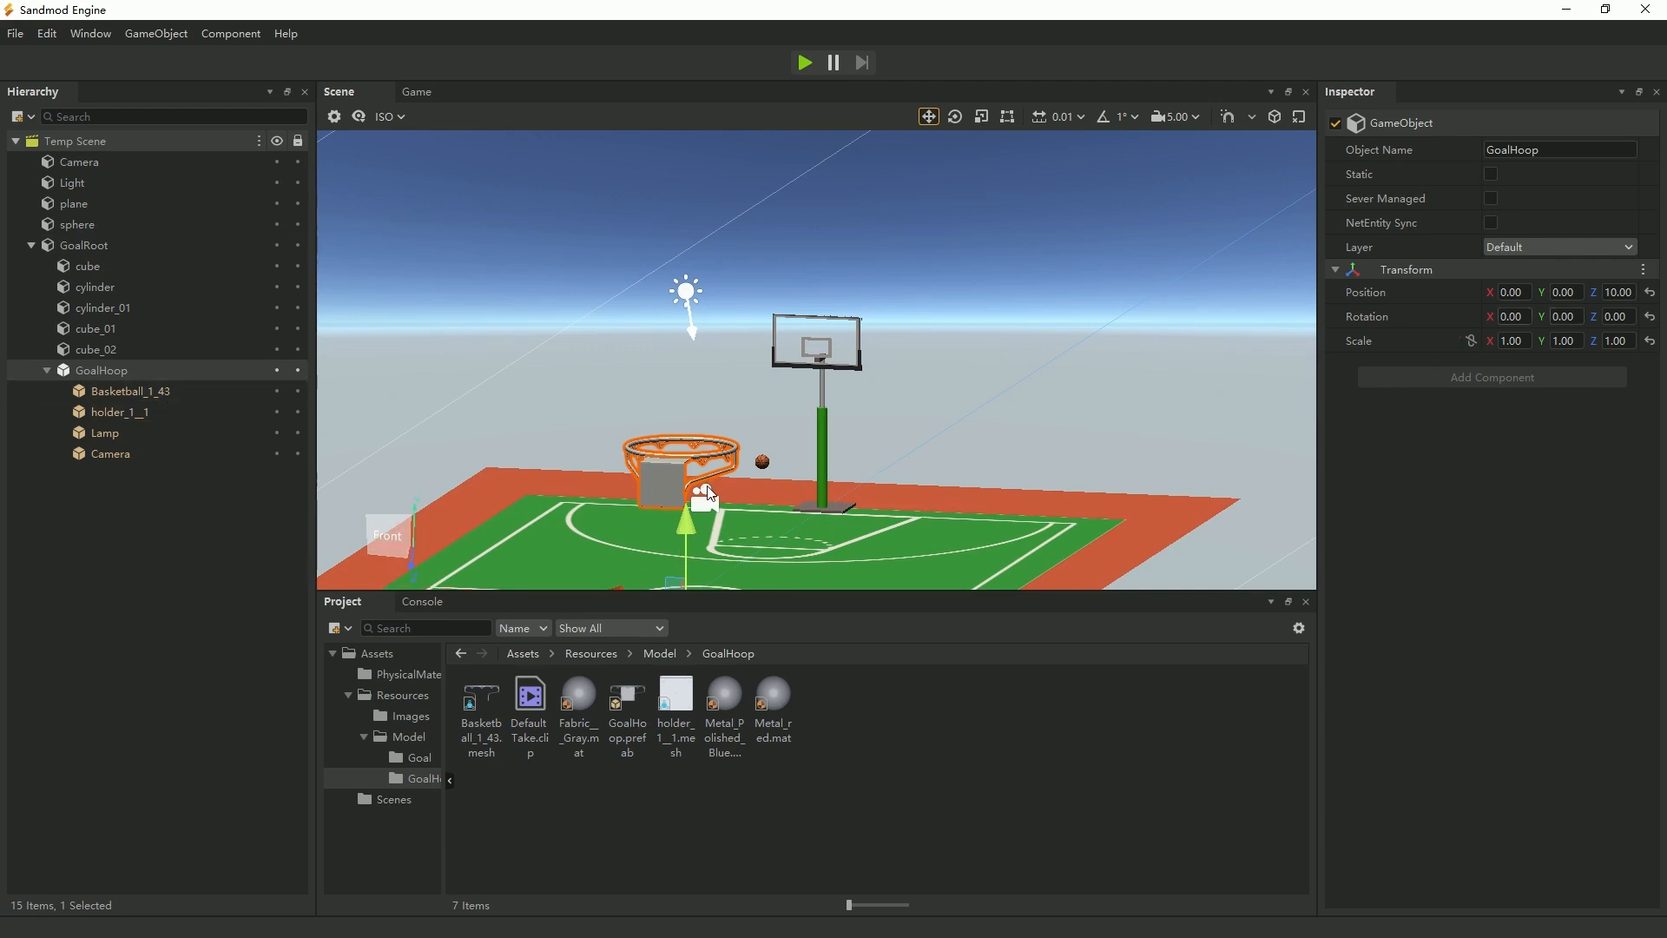
pyautogui.scroll(-3, 679, 483)
pyautogui.moveTo(711, 528); pyautogui.dragTo(861, 367)
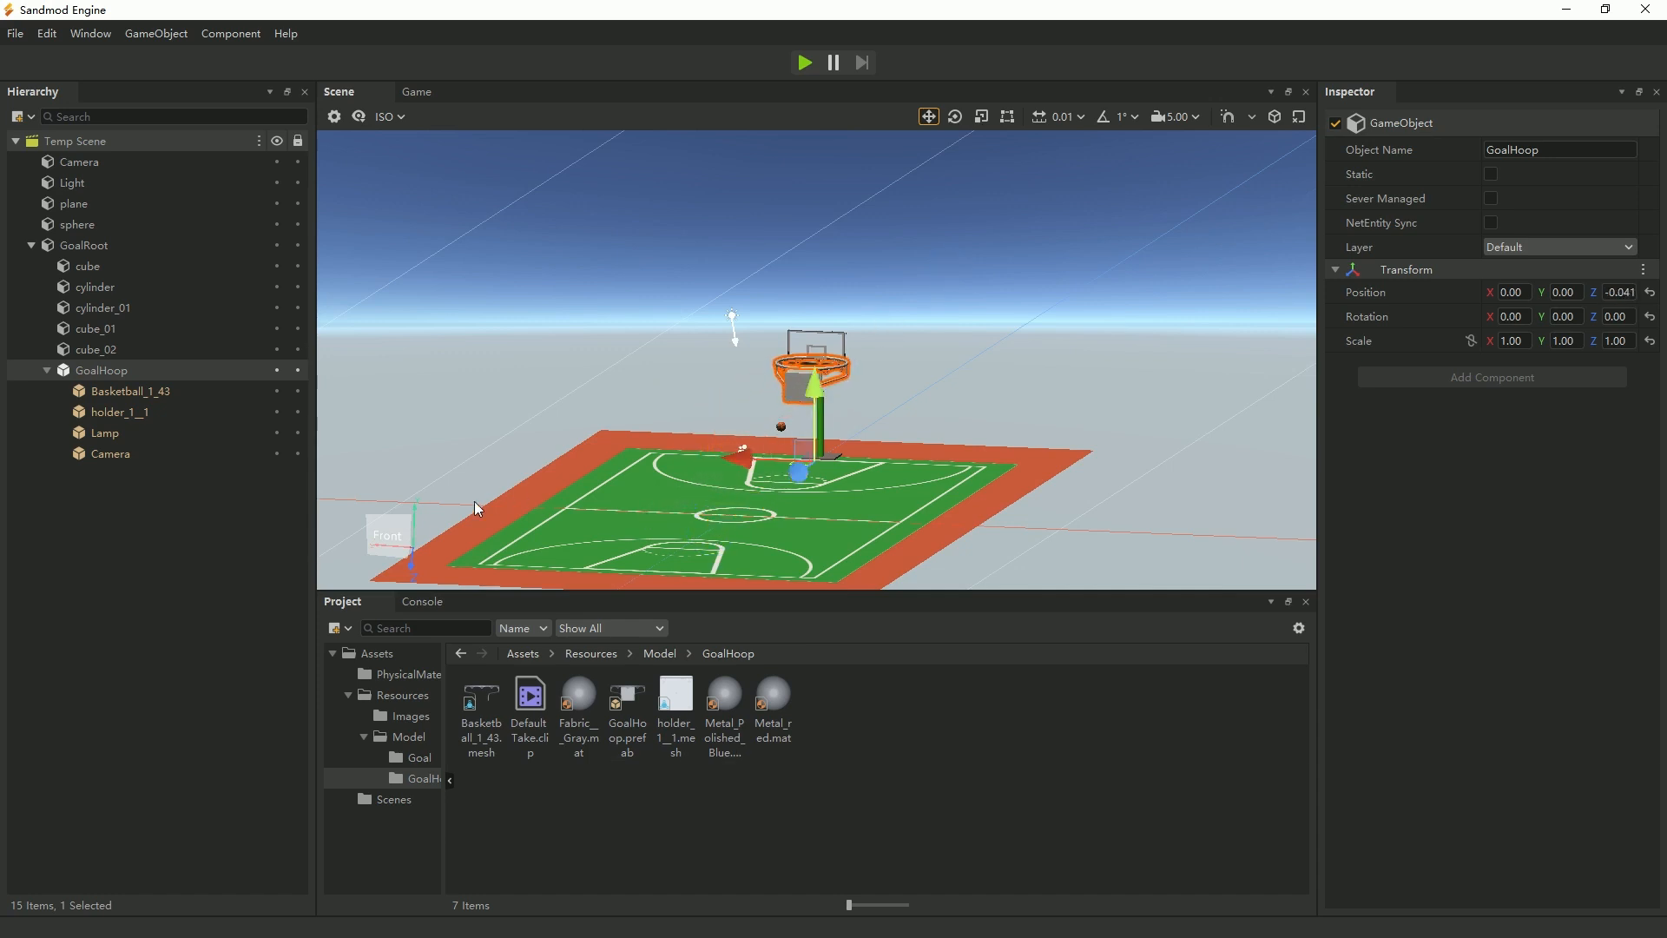
pyautogui.click(393, 517)
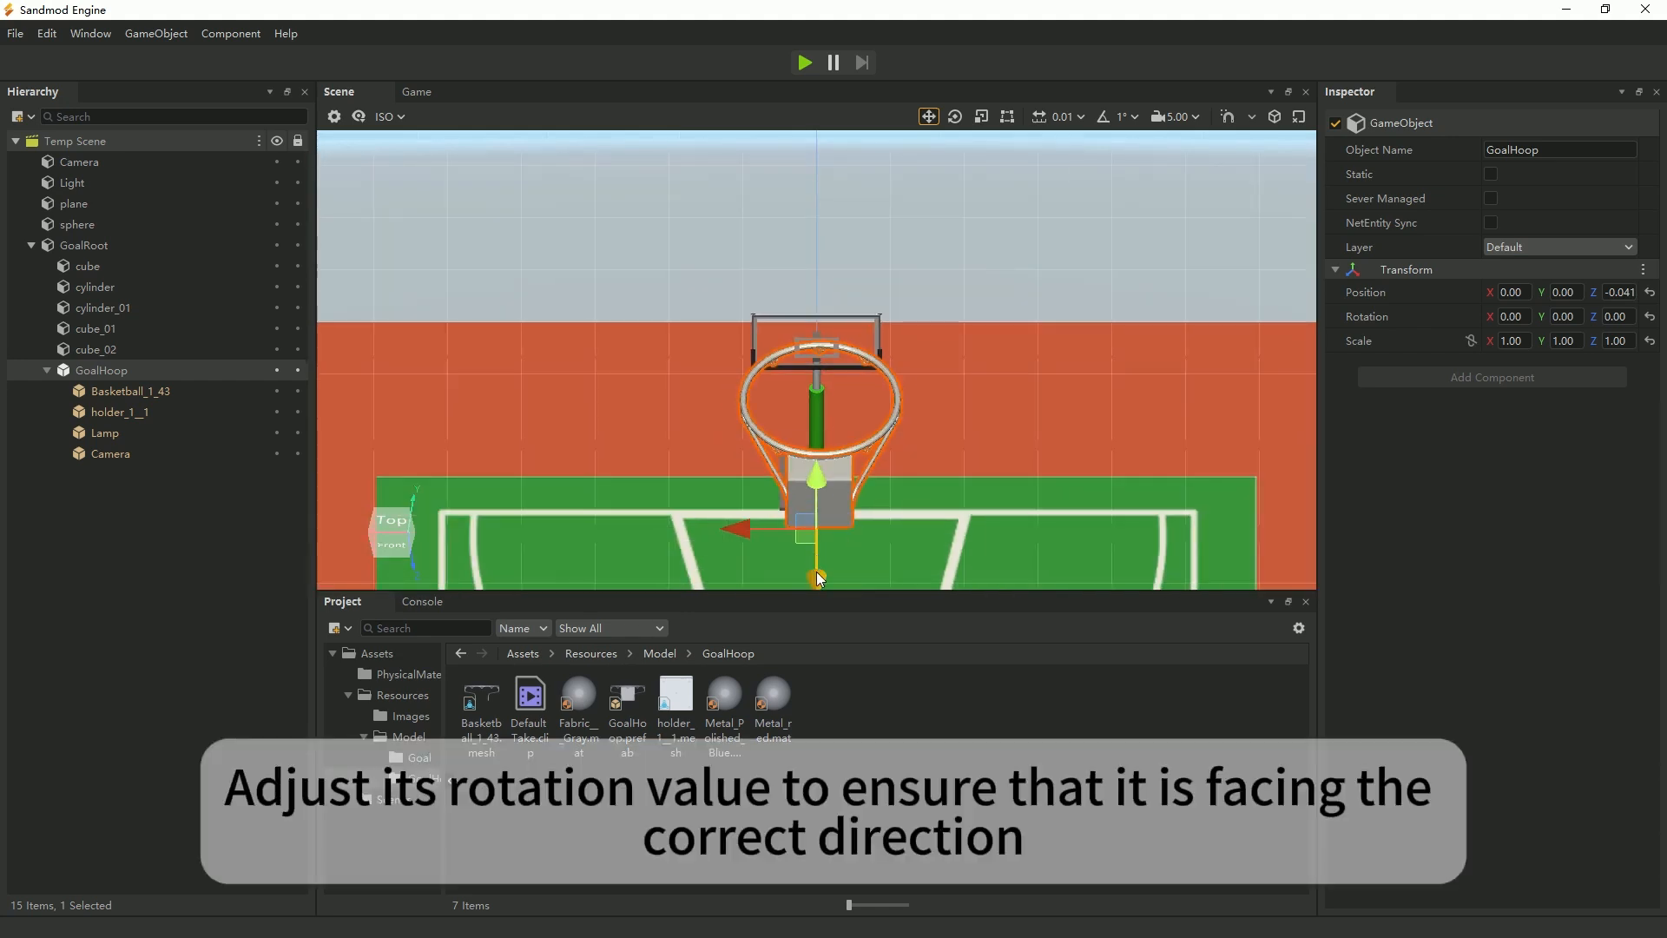
pyautogui.moveTo(816, 573); pyautogui.dragTo(816, 541)
pyautogui.click(1562, 316)
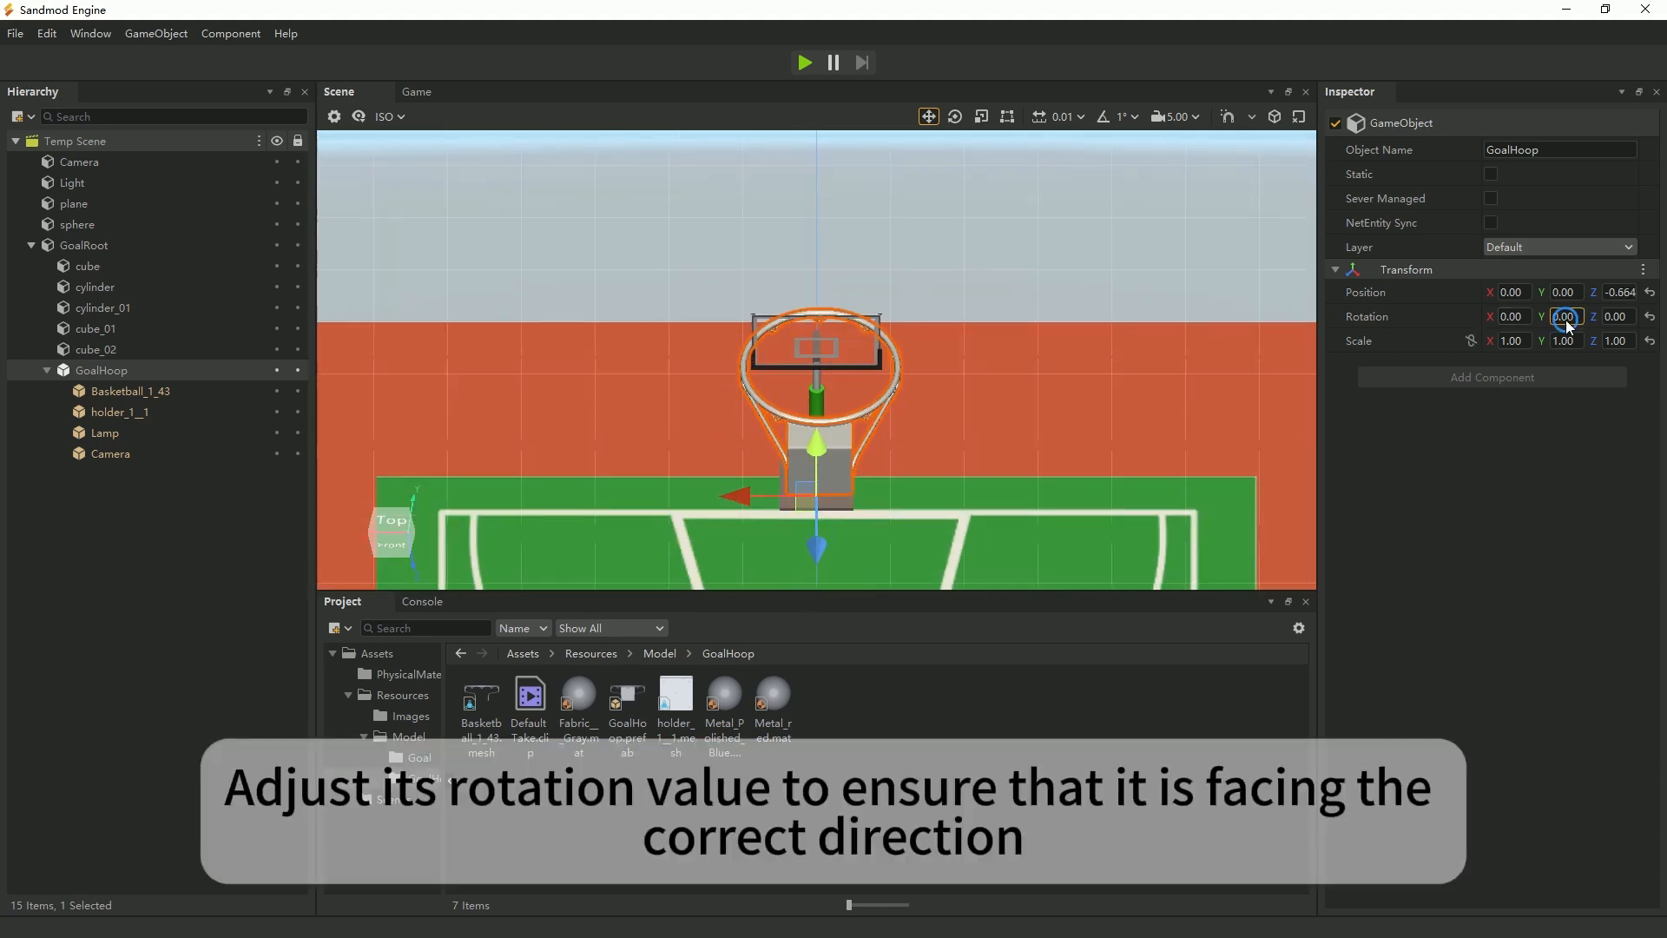
pyautogui.write('180')
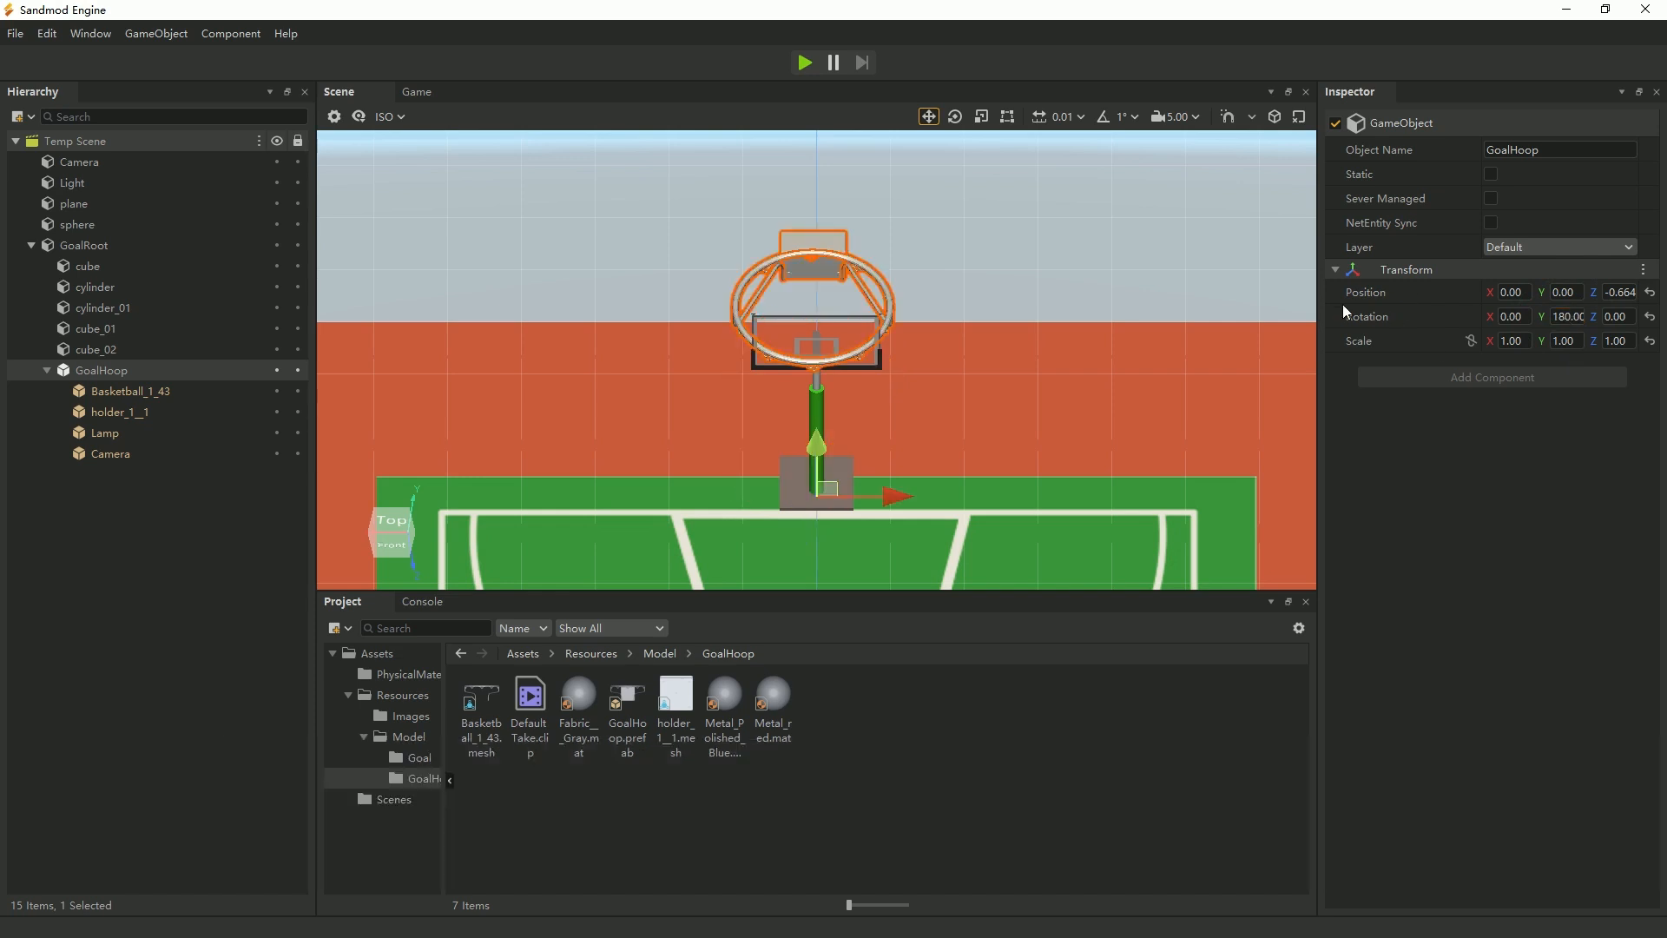
# In the top view, move the hoop along Z onto the court side of the stand, to about 1.924.
pyautogui.scroll(-3, 986, 363)
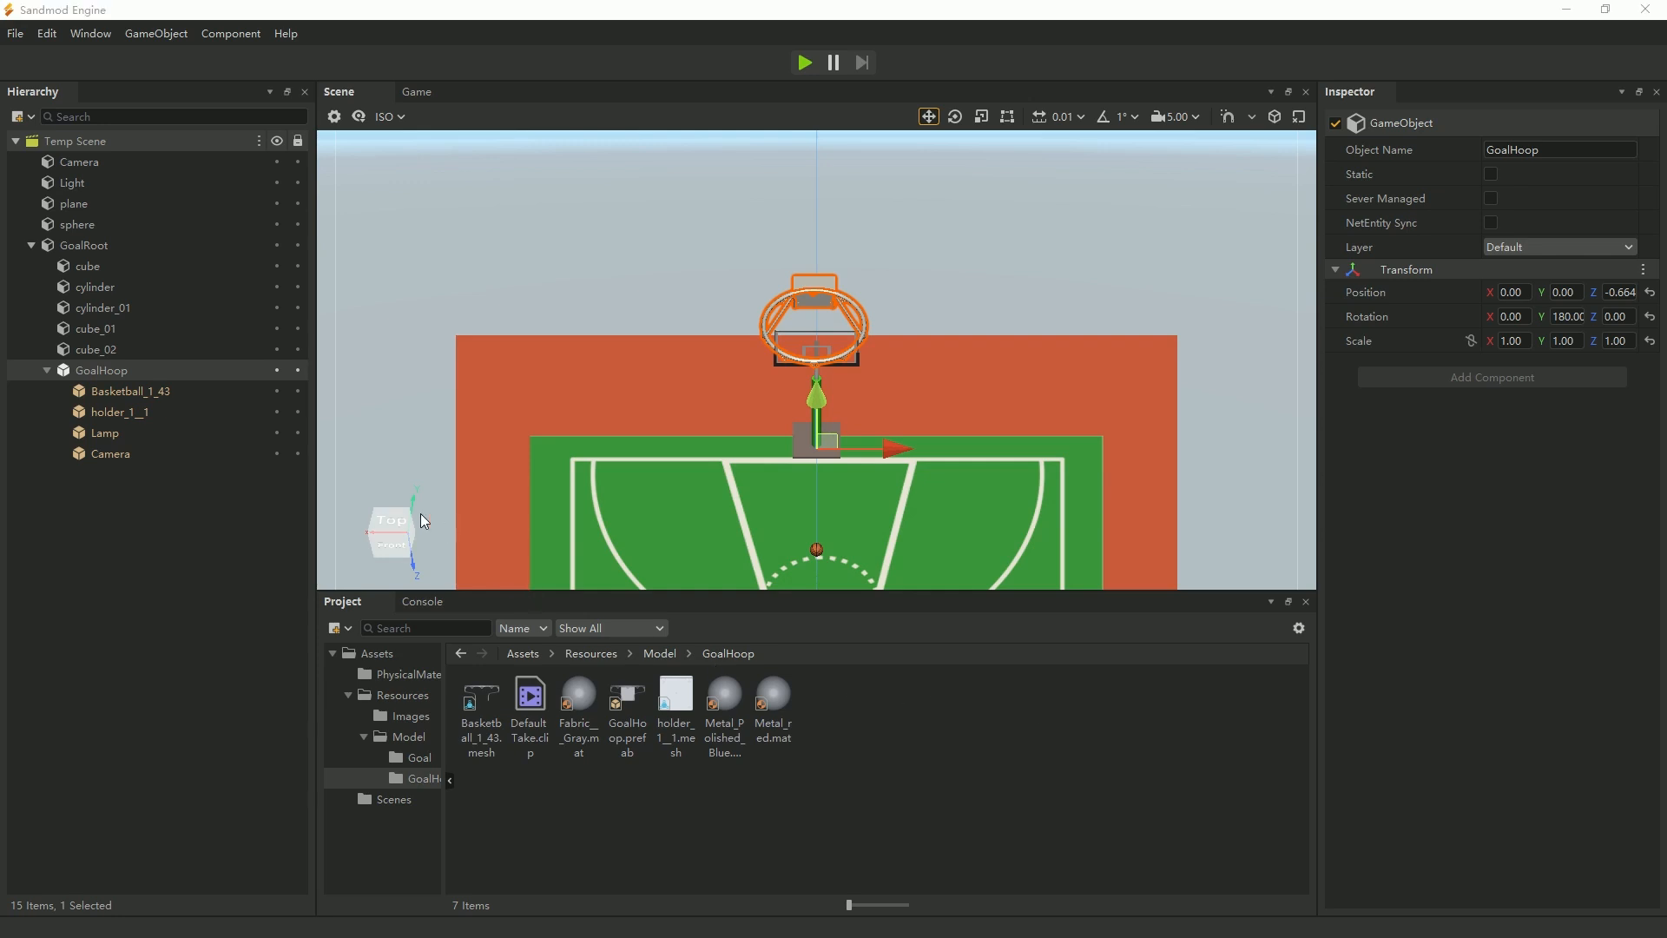
pyautogui.click(392, 523)
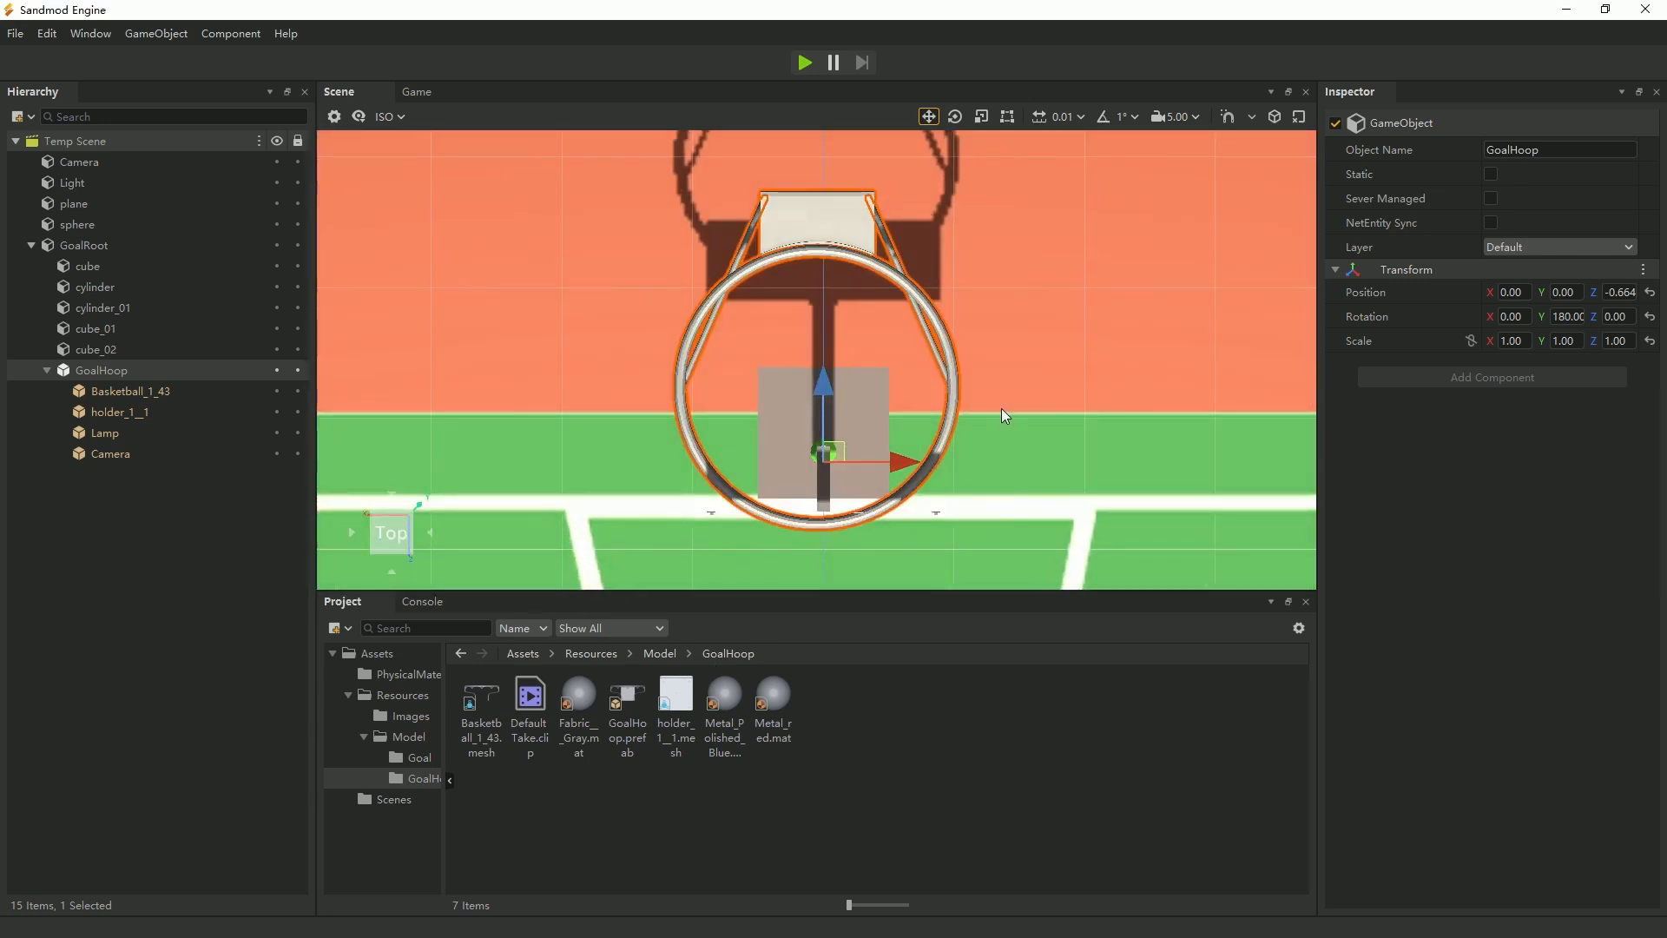
pyautogui.scroll(-3, 1002, 408)
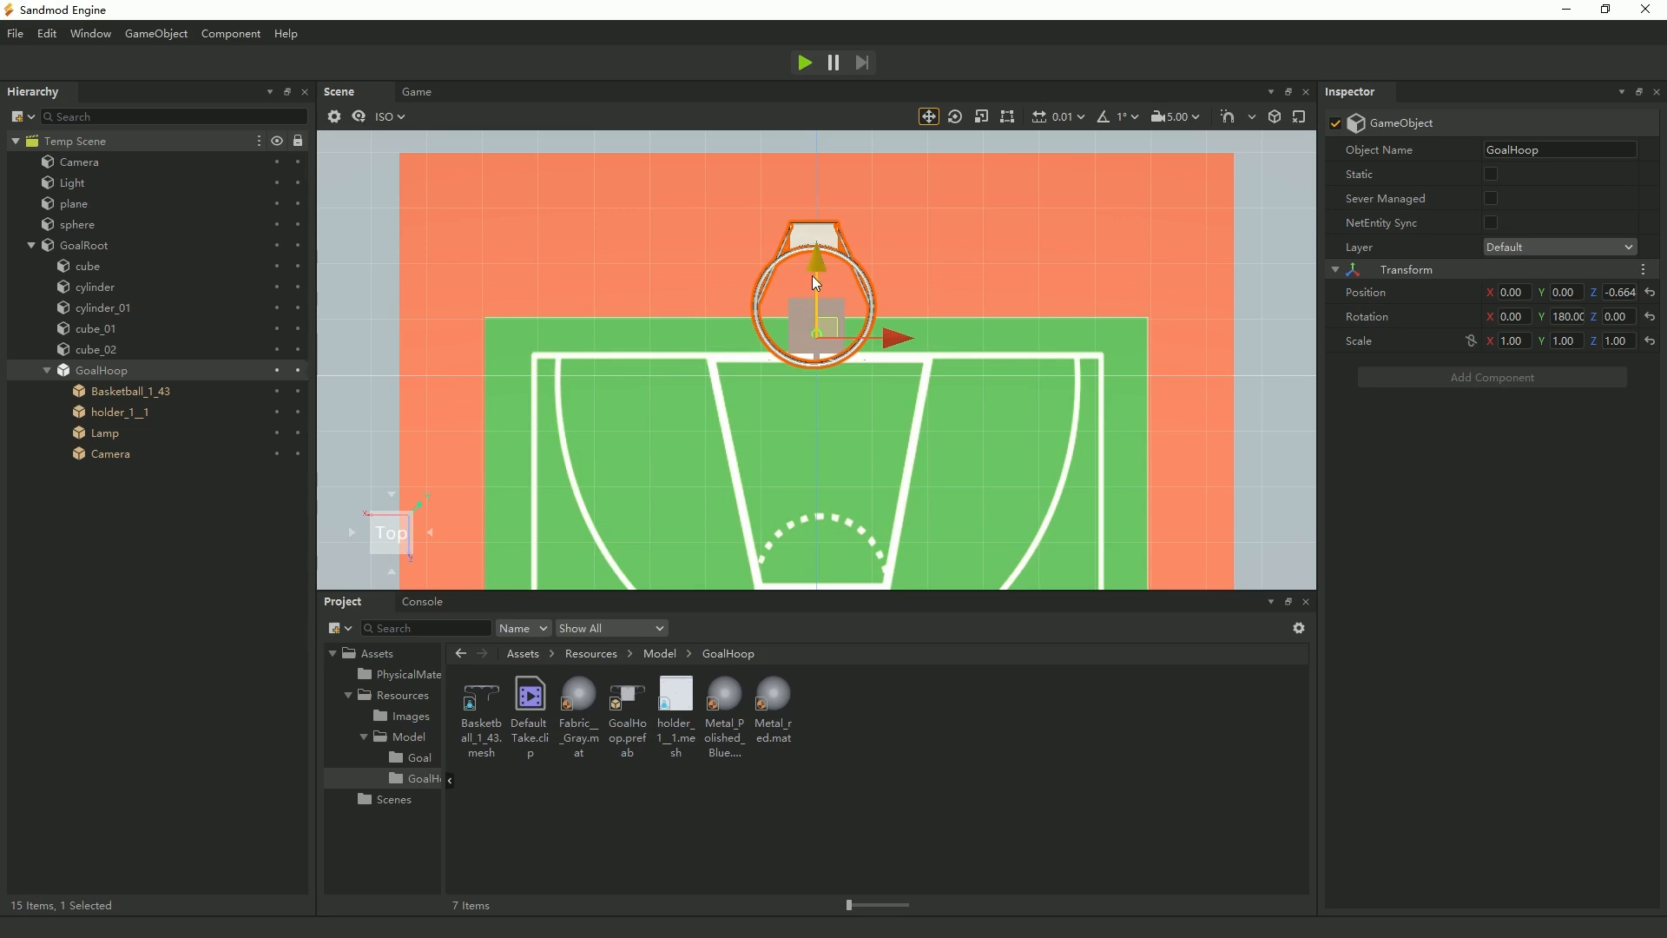
pyautogui.moveTo(814, 278); pyautogui.dragTo(803, 414)
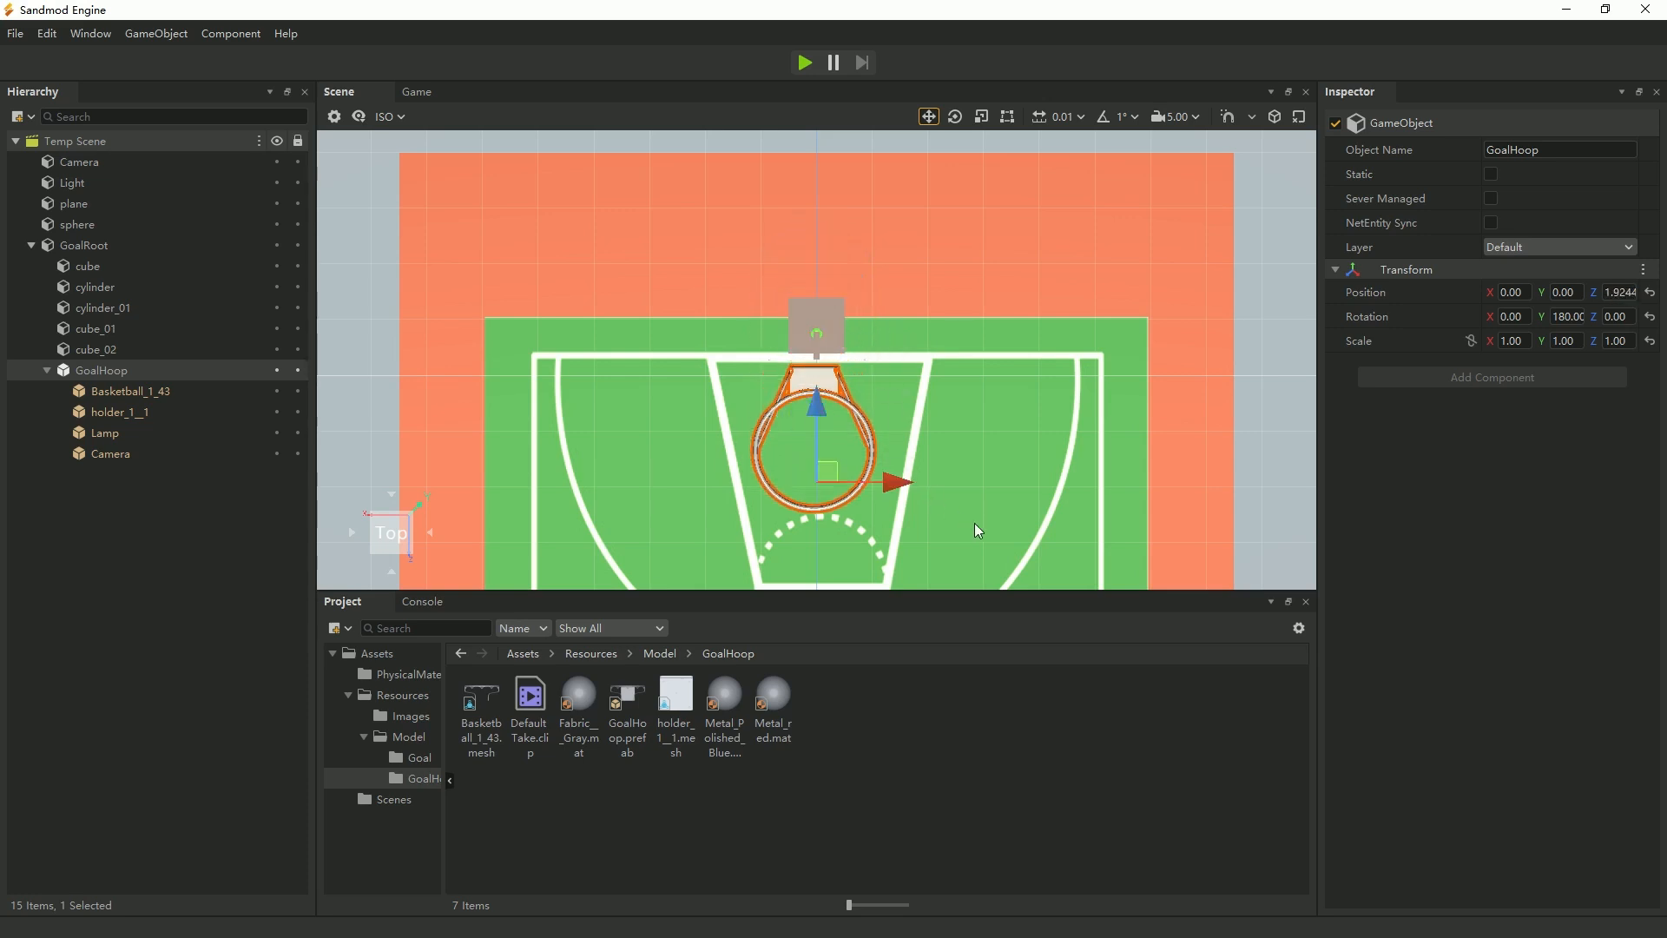
# In the side view, fit the hoop's bracket against the backboard by moving it to about Y 0.152 and Z 1.807.
pyautogui.click(431, 533)
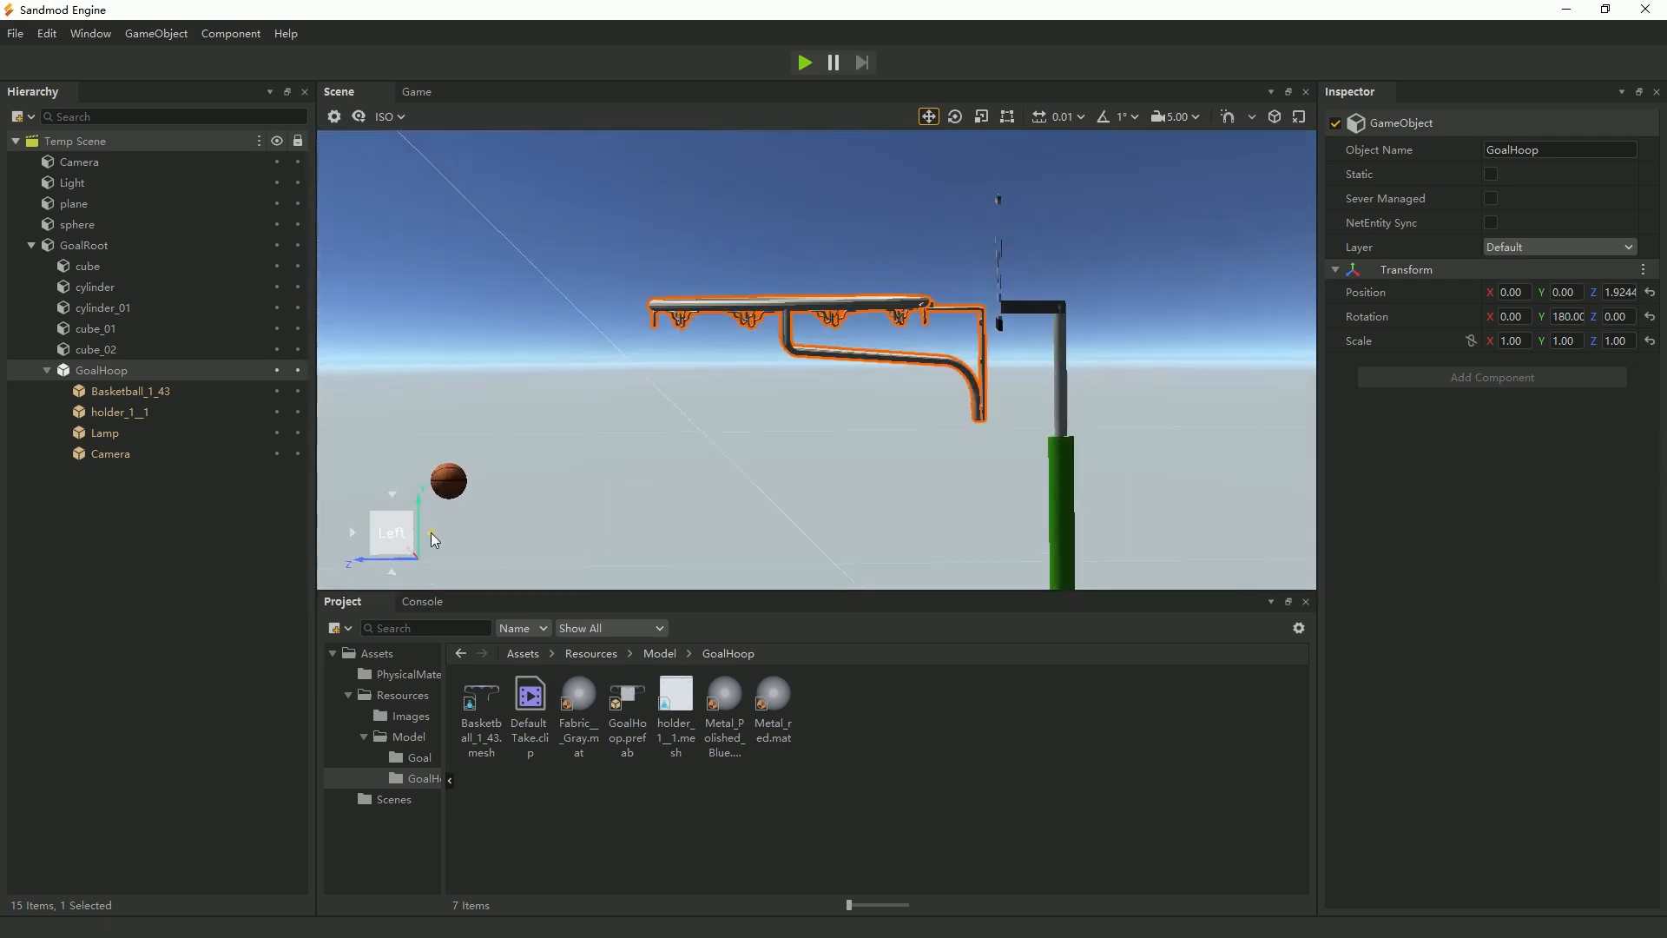
pyautogui.scroll(-2, 885, 397)
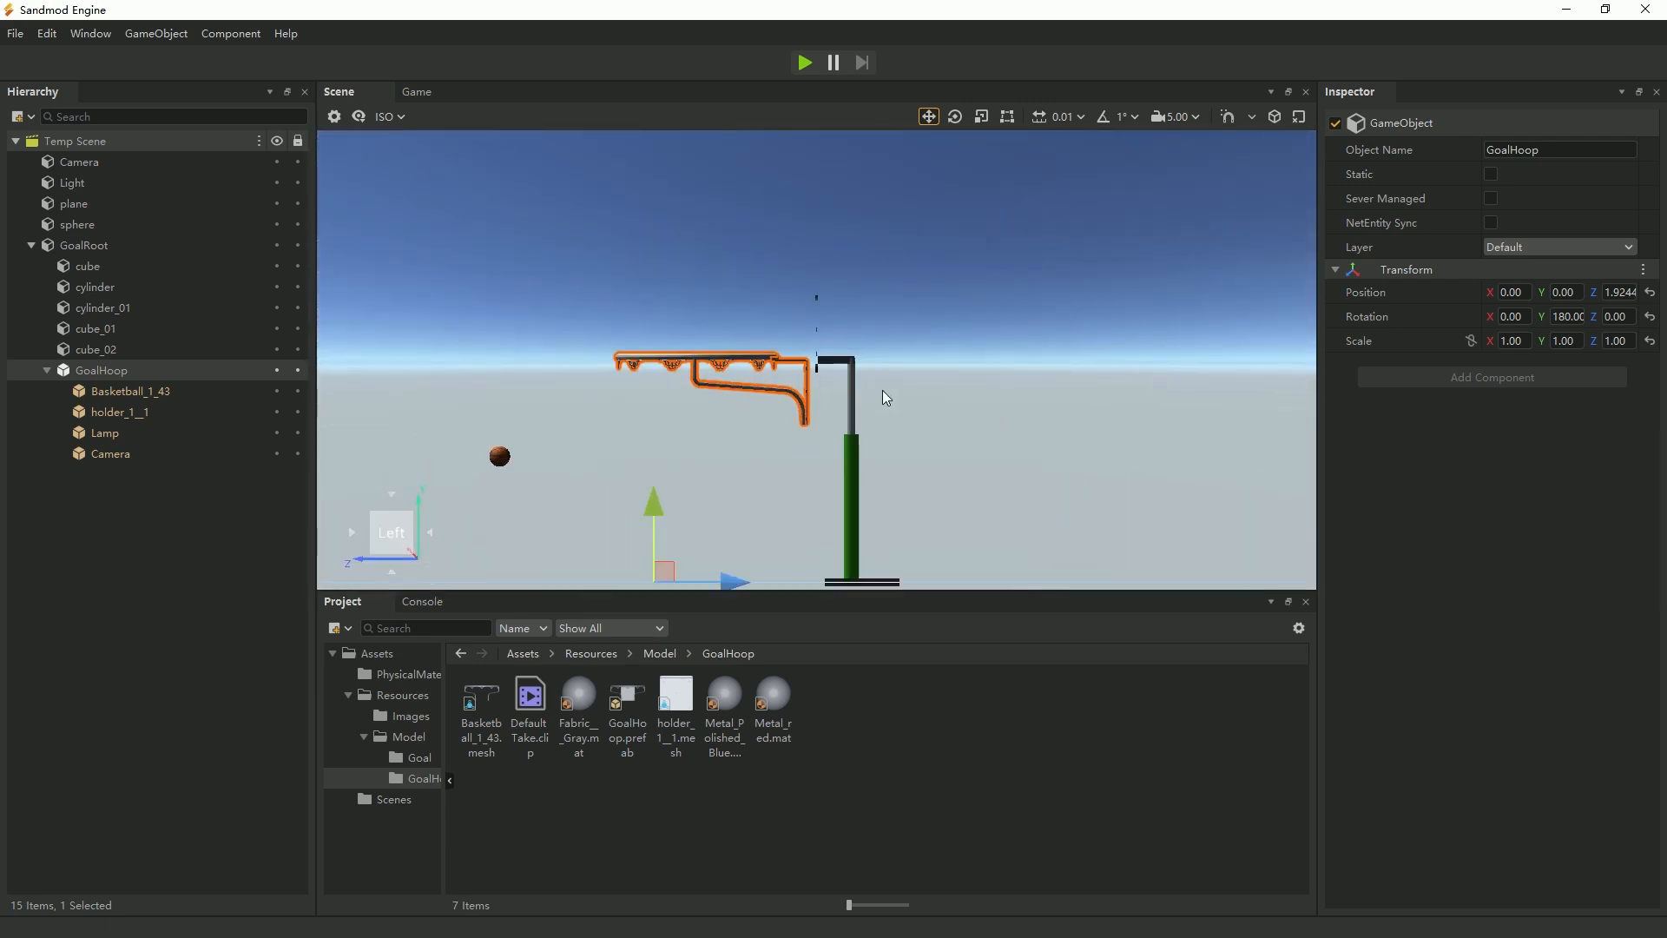
pyautogui.moveTo(653, 502); pyautogui.dragTo(653, 491)
pyautogui.moveTo(730, 569); pyautogui.dragTo(740, 573)
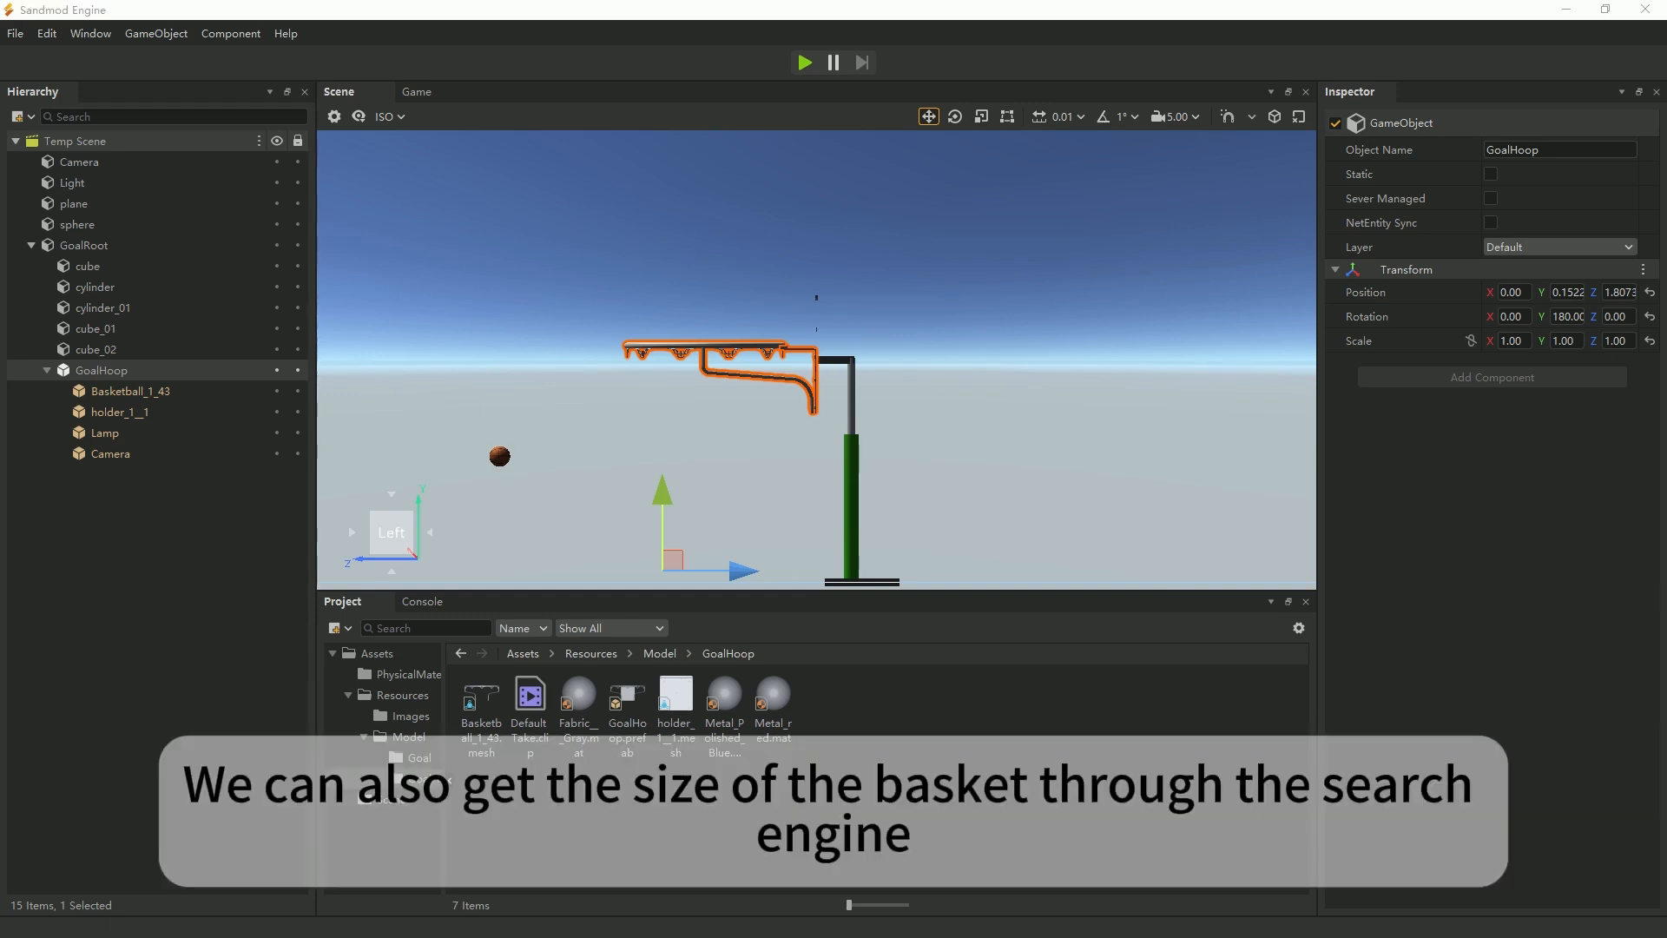
pyautogui.scroll(3, 649, 441)
pyautogui.scroll(-2, 648, 441)
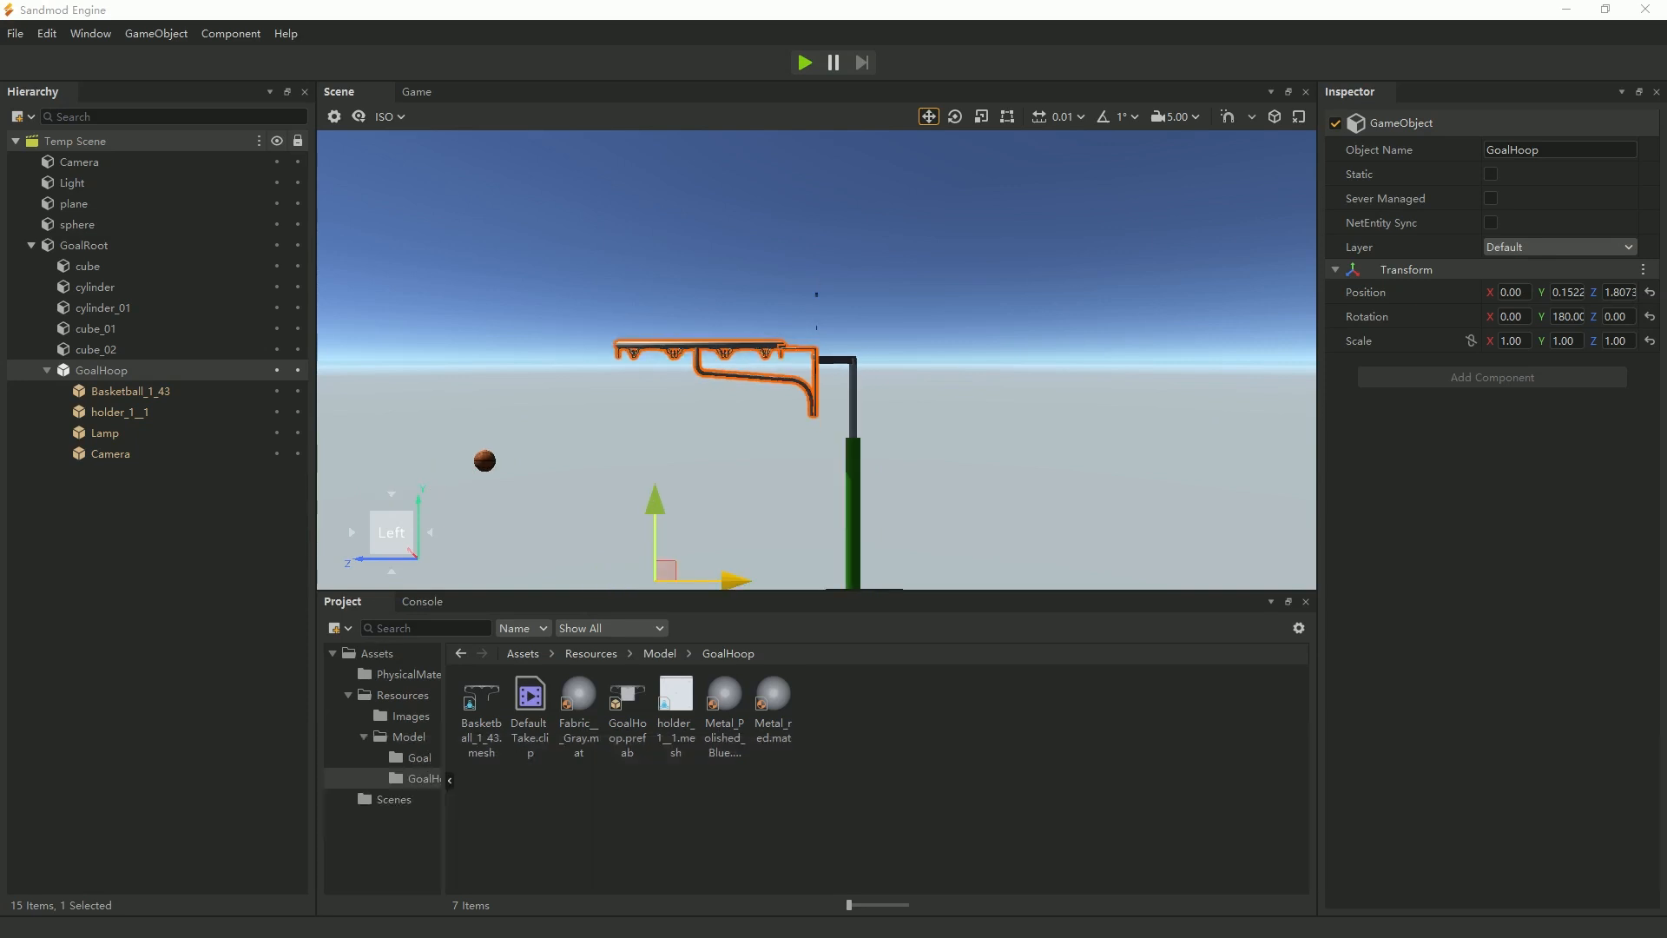
# Switch to the web browser, read the standard hoop and basketball sizes in the search results, and return to Sandmod Engine.
pyautogui.hotkey('alt', 'Tab')
pyautogui.click(566, 73)
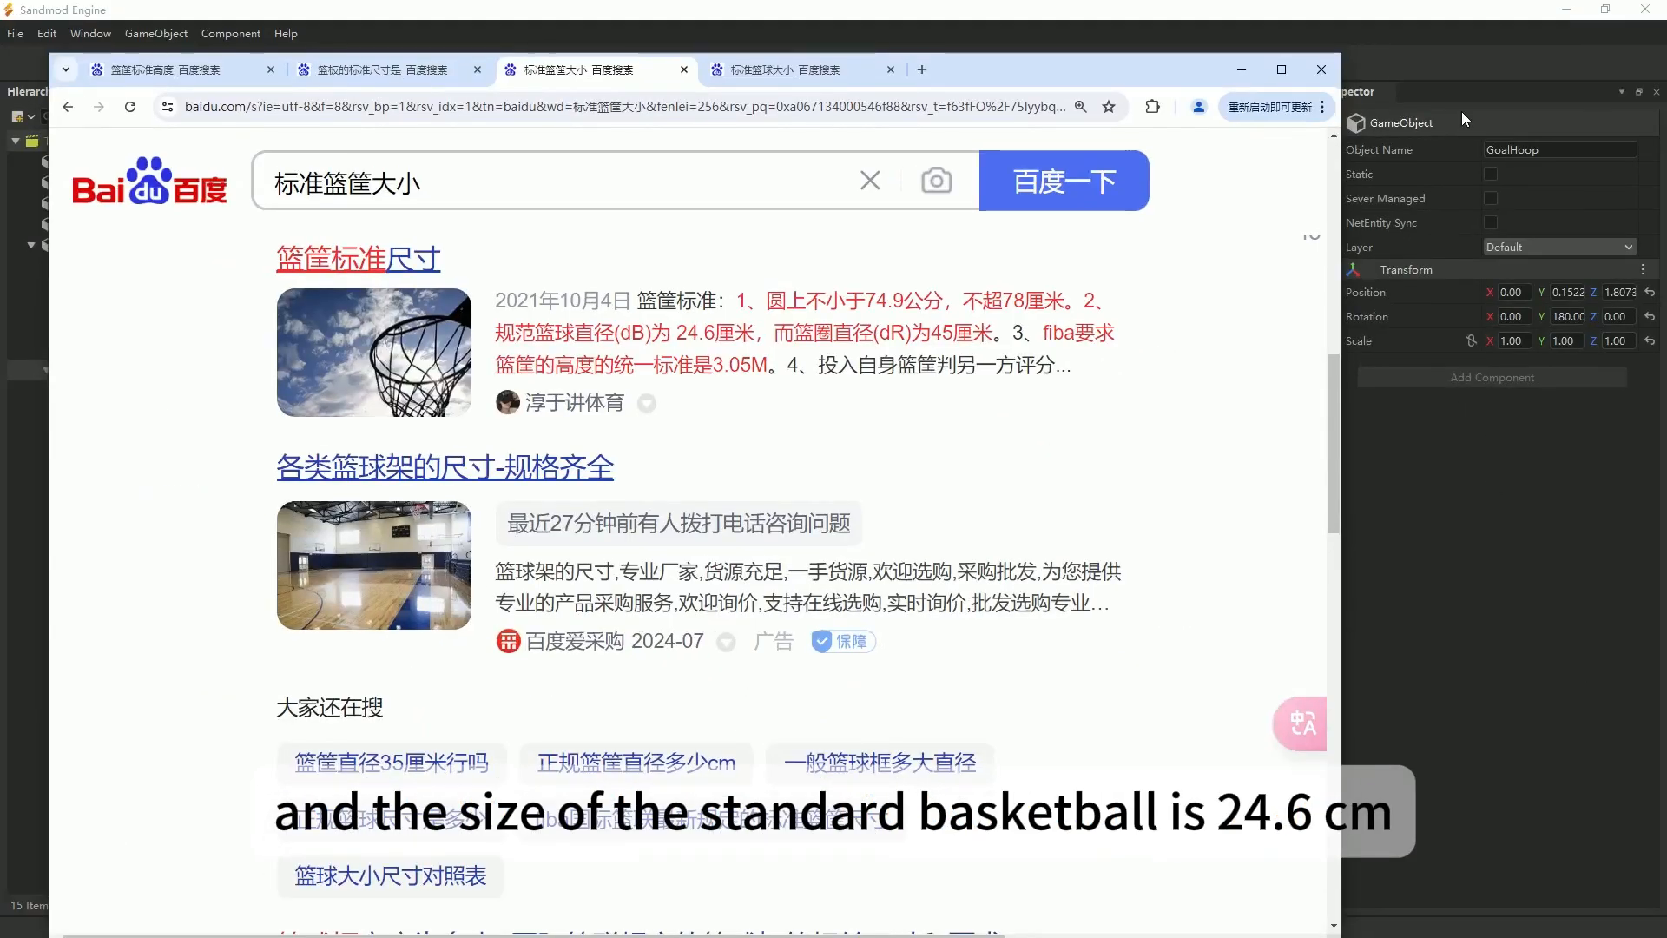
pyautogui.click(1460, 66)
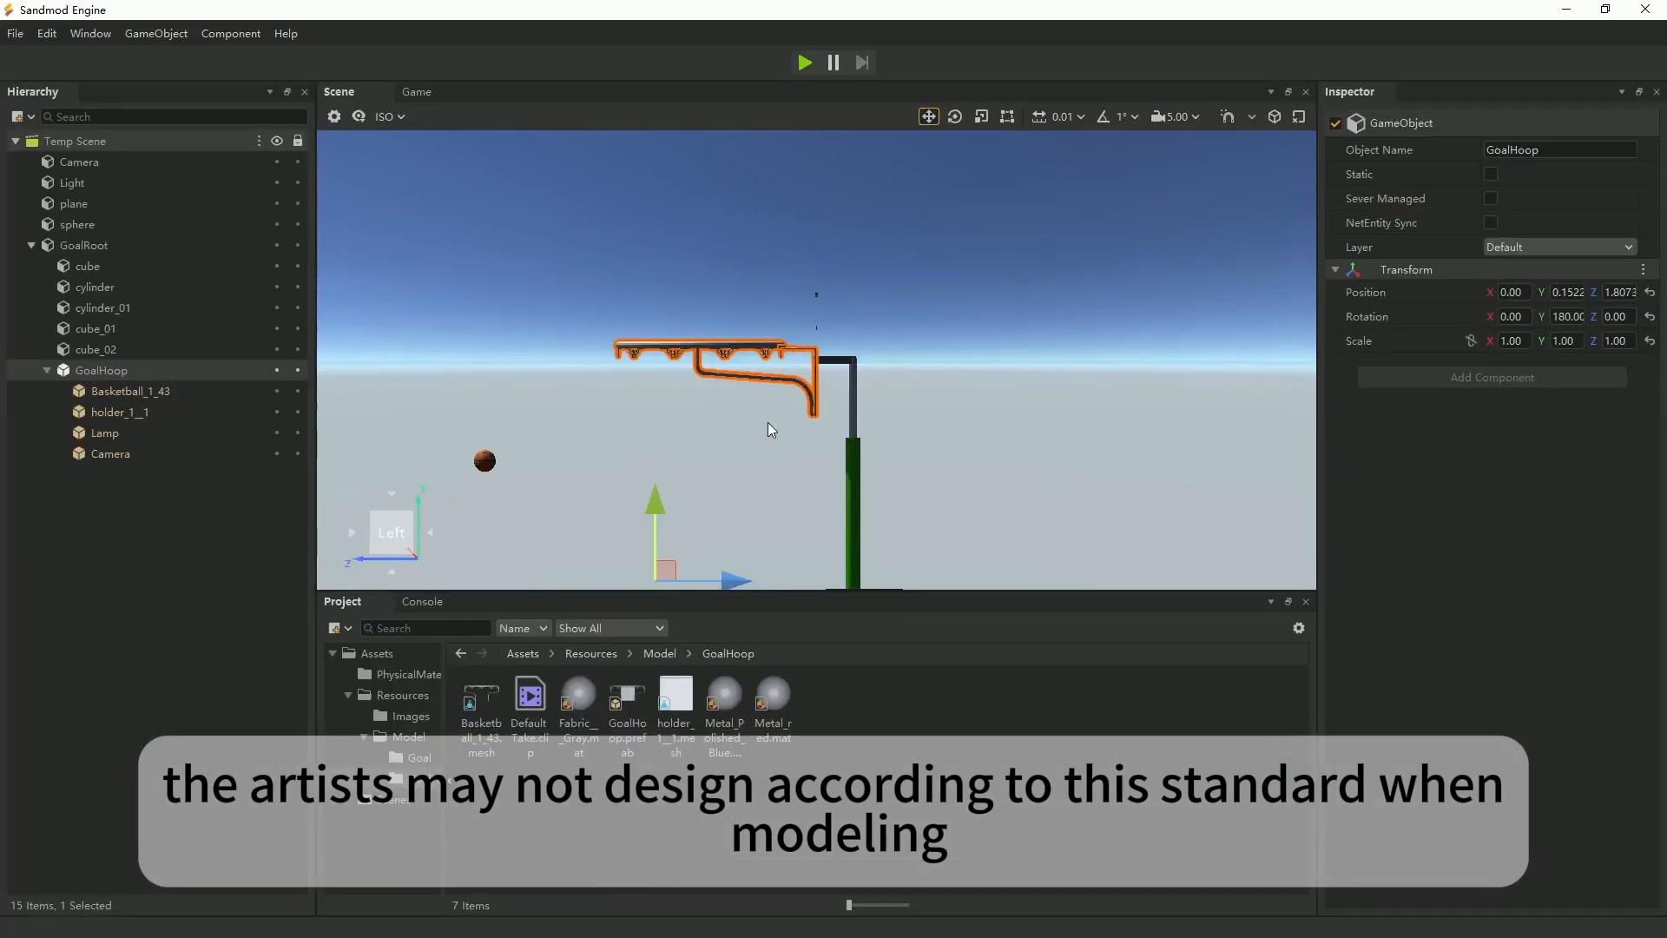
# Inspect the hoop and basketball from the side, and test-run the scene twice to compare their sizes from the player's perspective.
pyautogui.moveTo(592, 499); pyautogui.dragTo(762, 525, button='middle')
pyautogui.moveTo(759, 488); pyautogui.dragTo(697, 450, button='right')
pyautogui.moveTo(626, 387); pyautogui.dragTo(743, 590, button='middle')
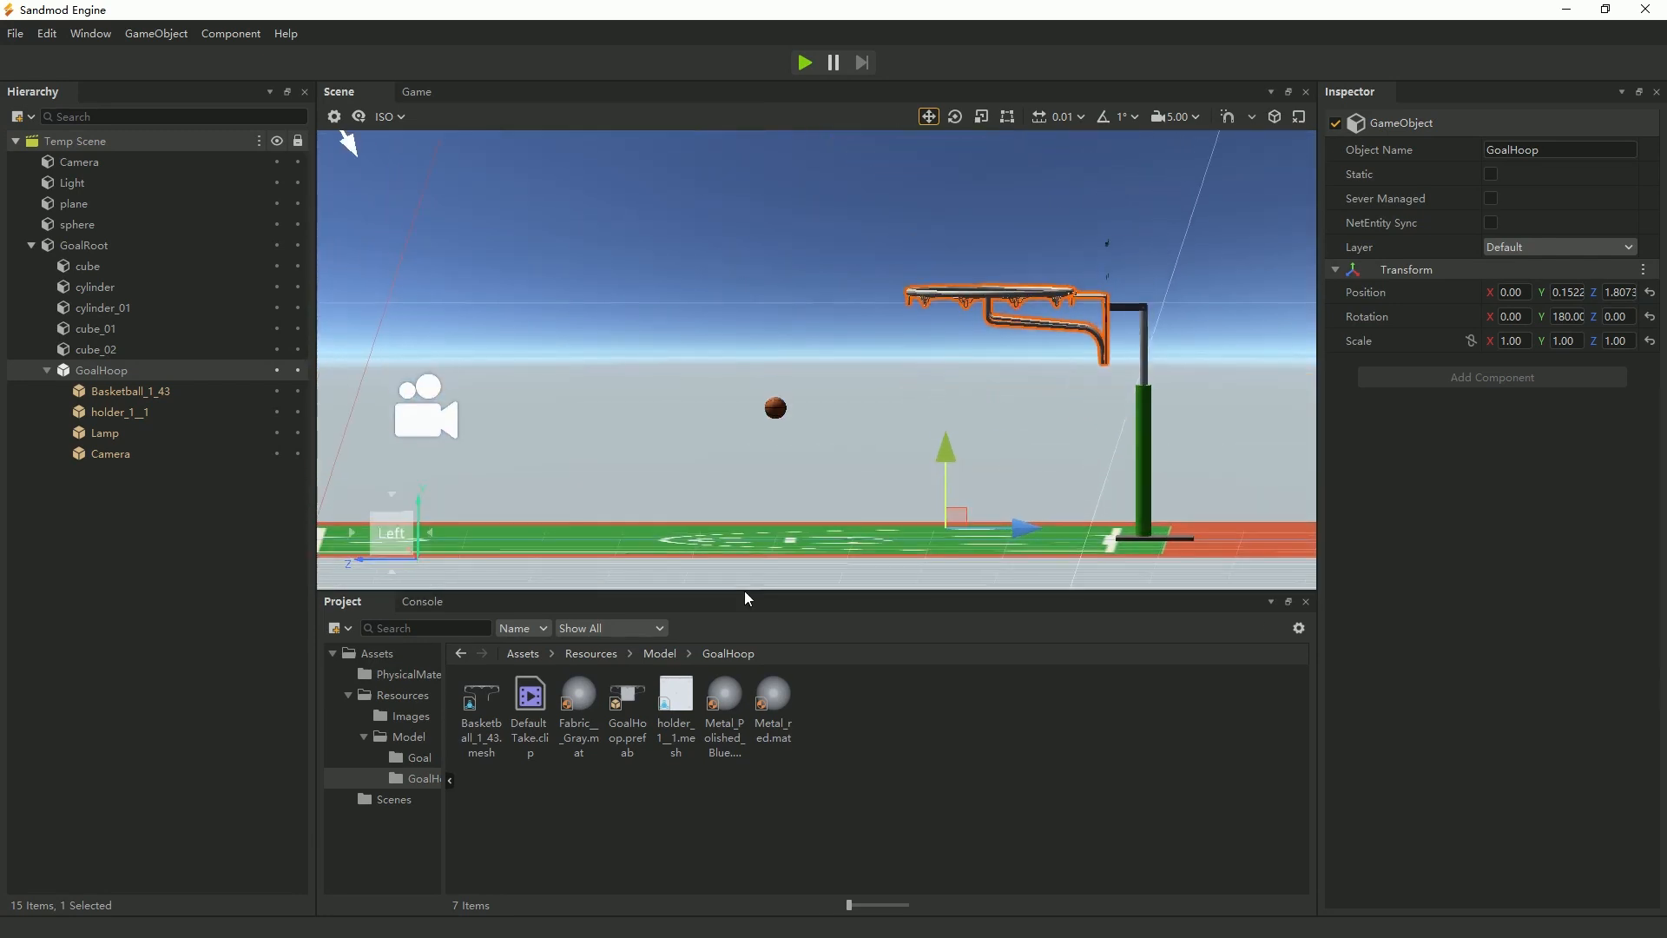
pyautogui.moveTo(742, 565); pyautogui.dragTo(731, 478, button='right')
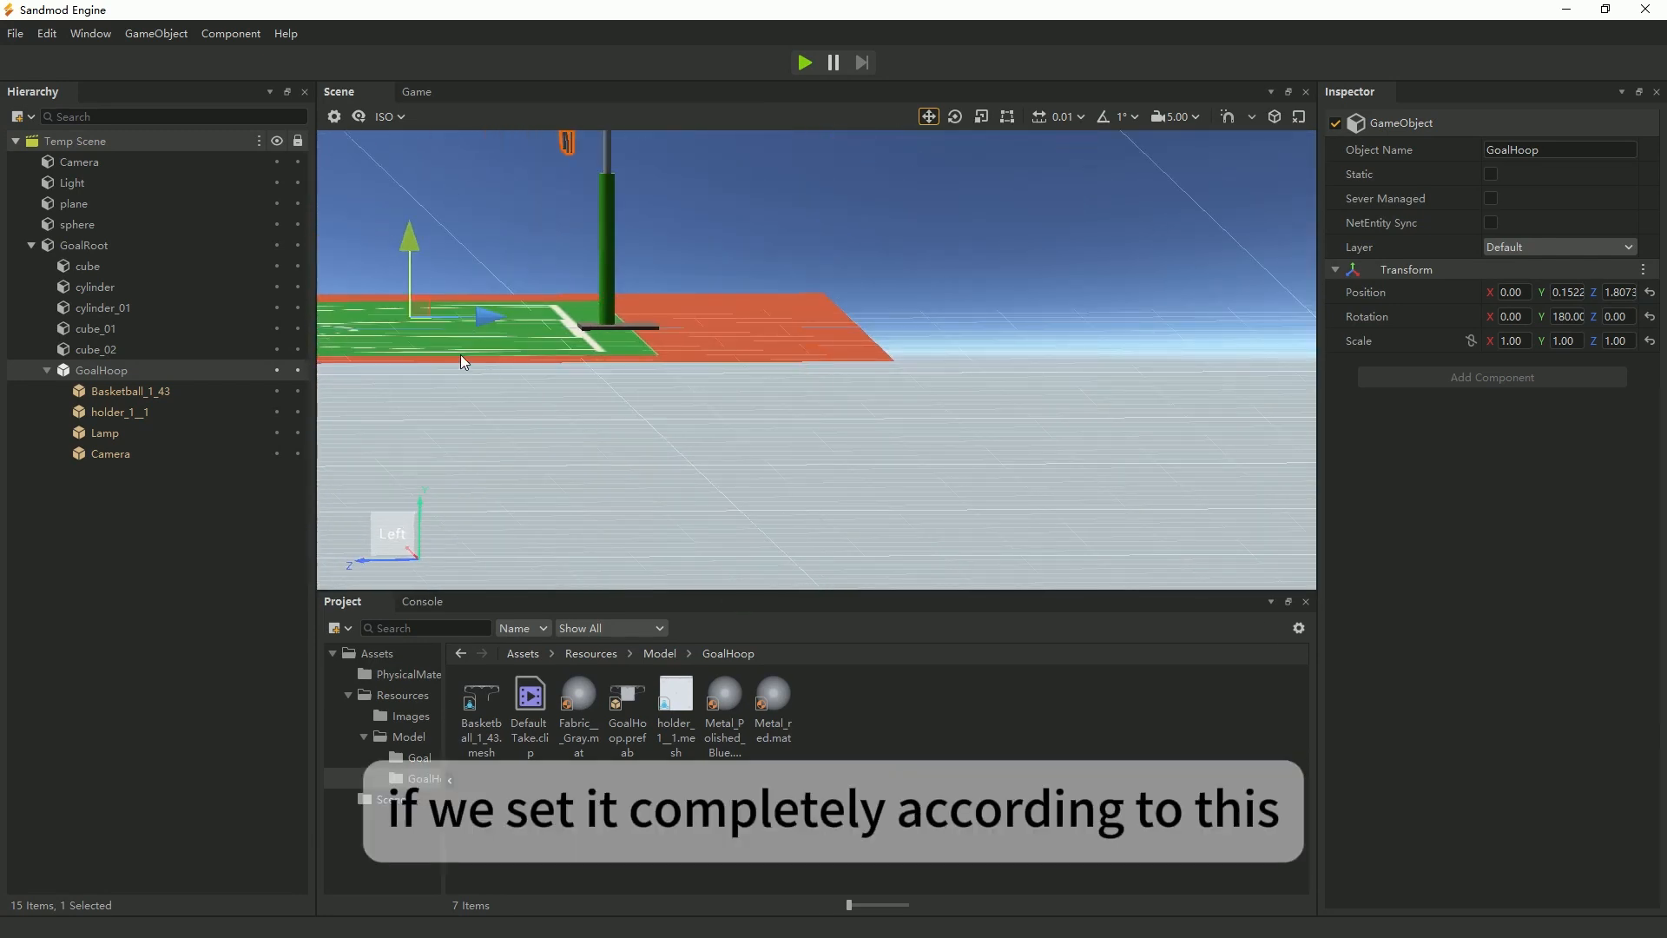
pyautogui.moveTo(461, 358); pyautogui.dragTo(703, 573, button='middle')
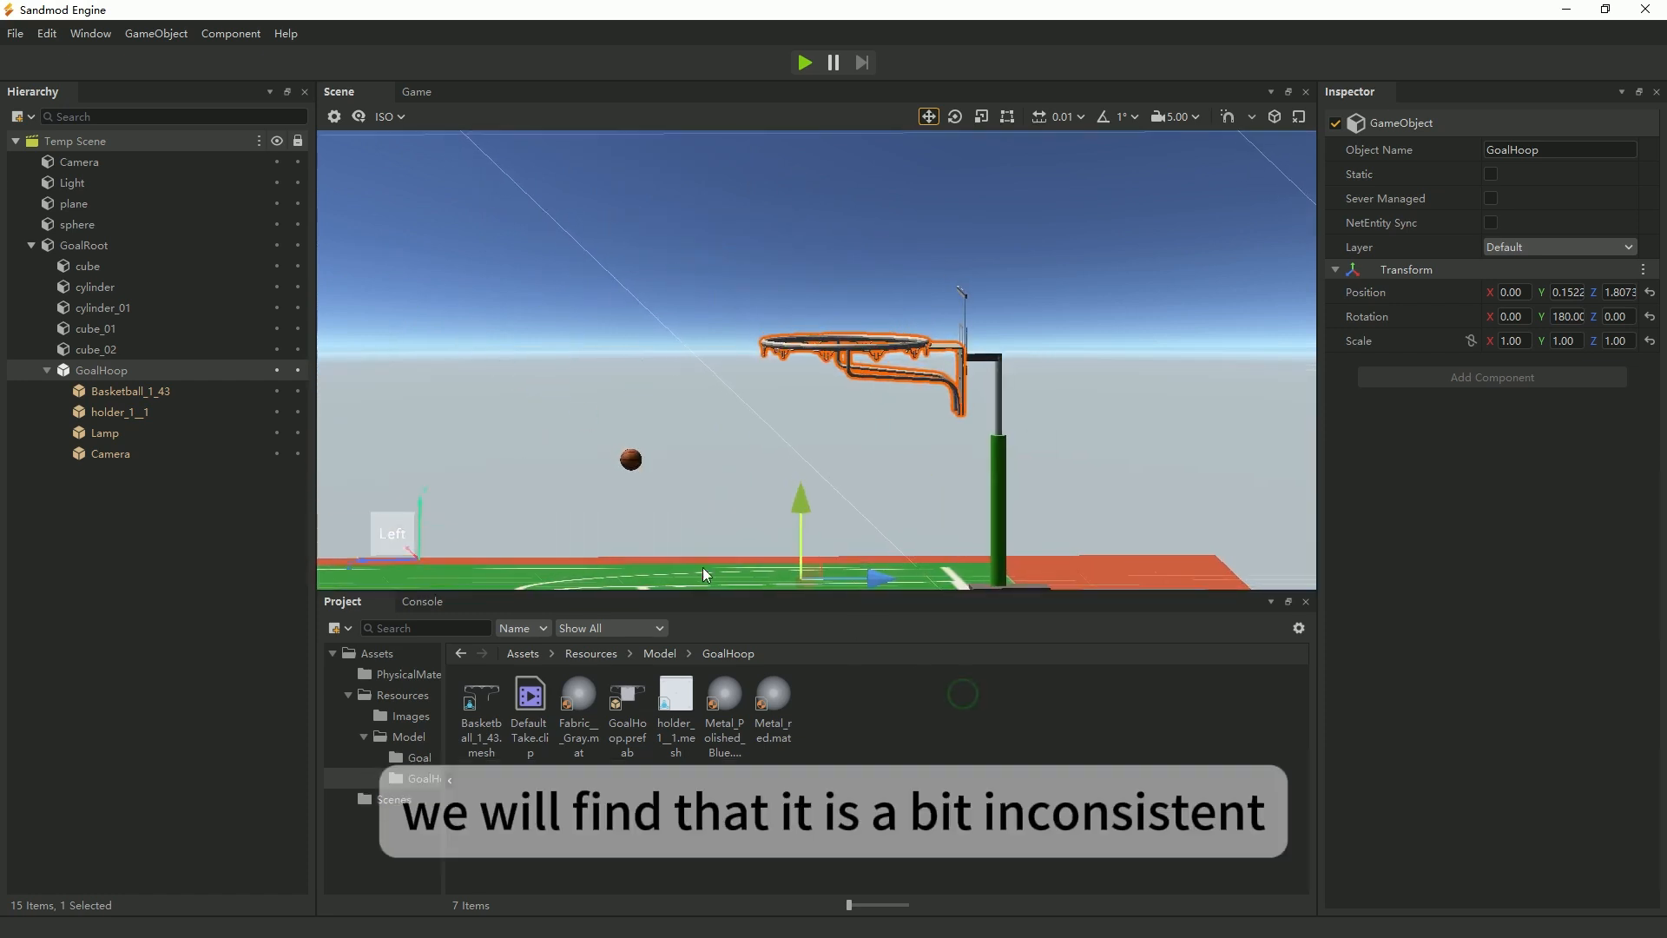
pyautogui.keyDown('ctrl'); pyautogui.click(632, 467); pyautogui.keyUp('ctrl')
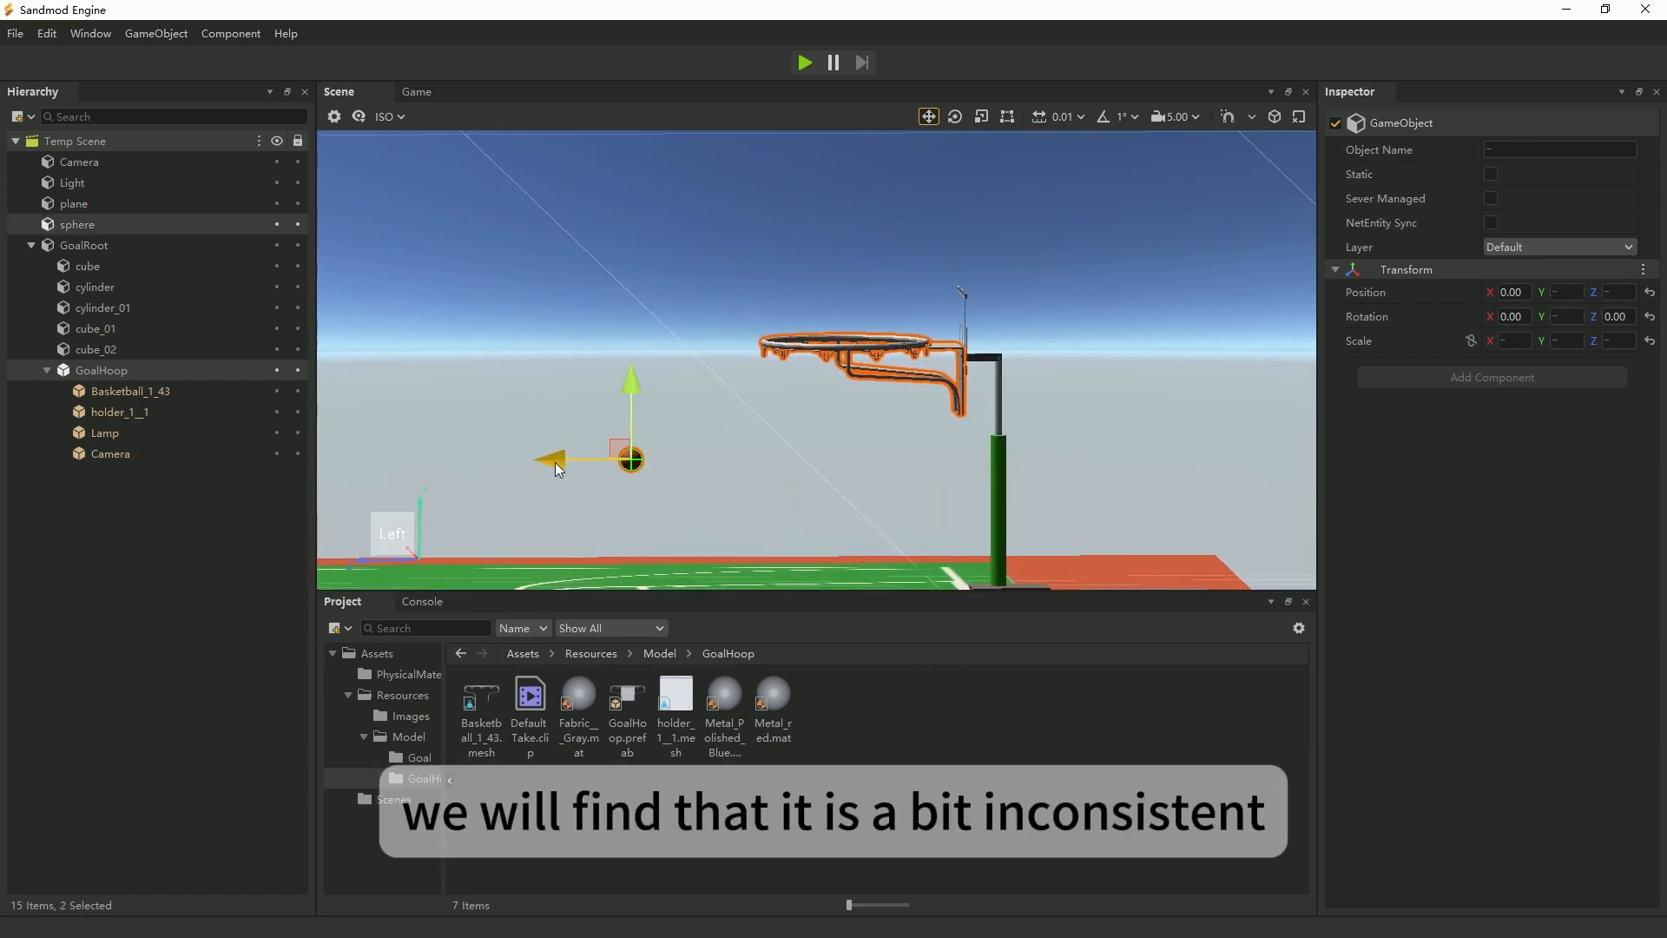
pyautogui.click(803, 62)
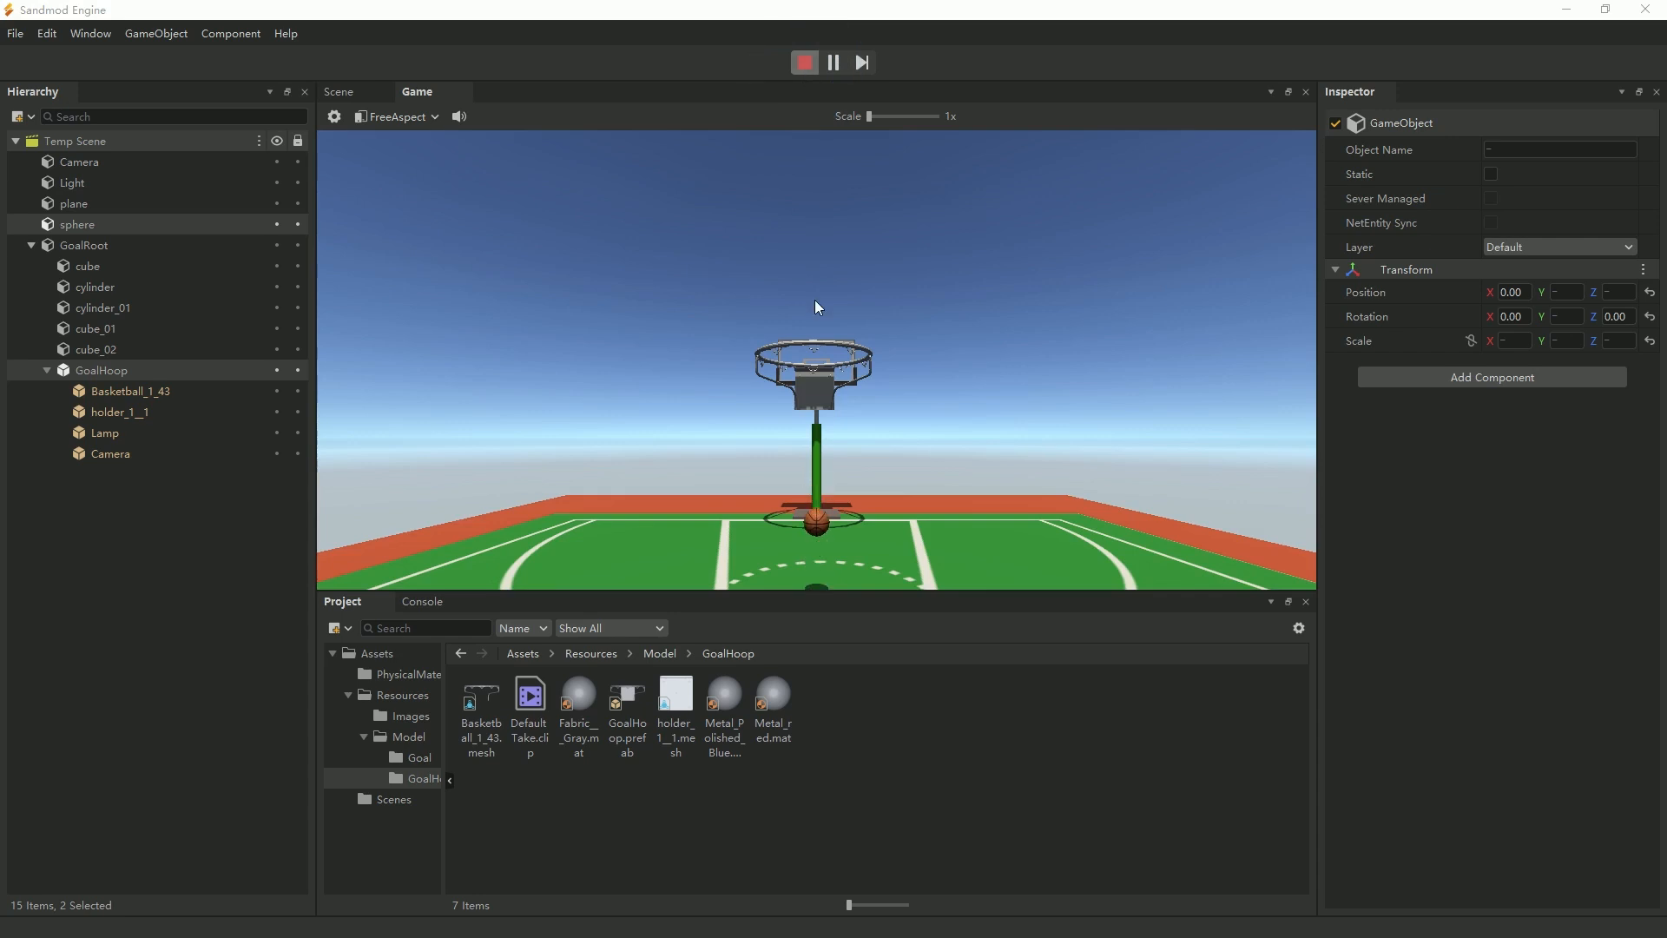
pyautogui.click(804, 63)
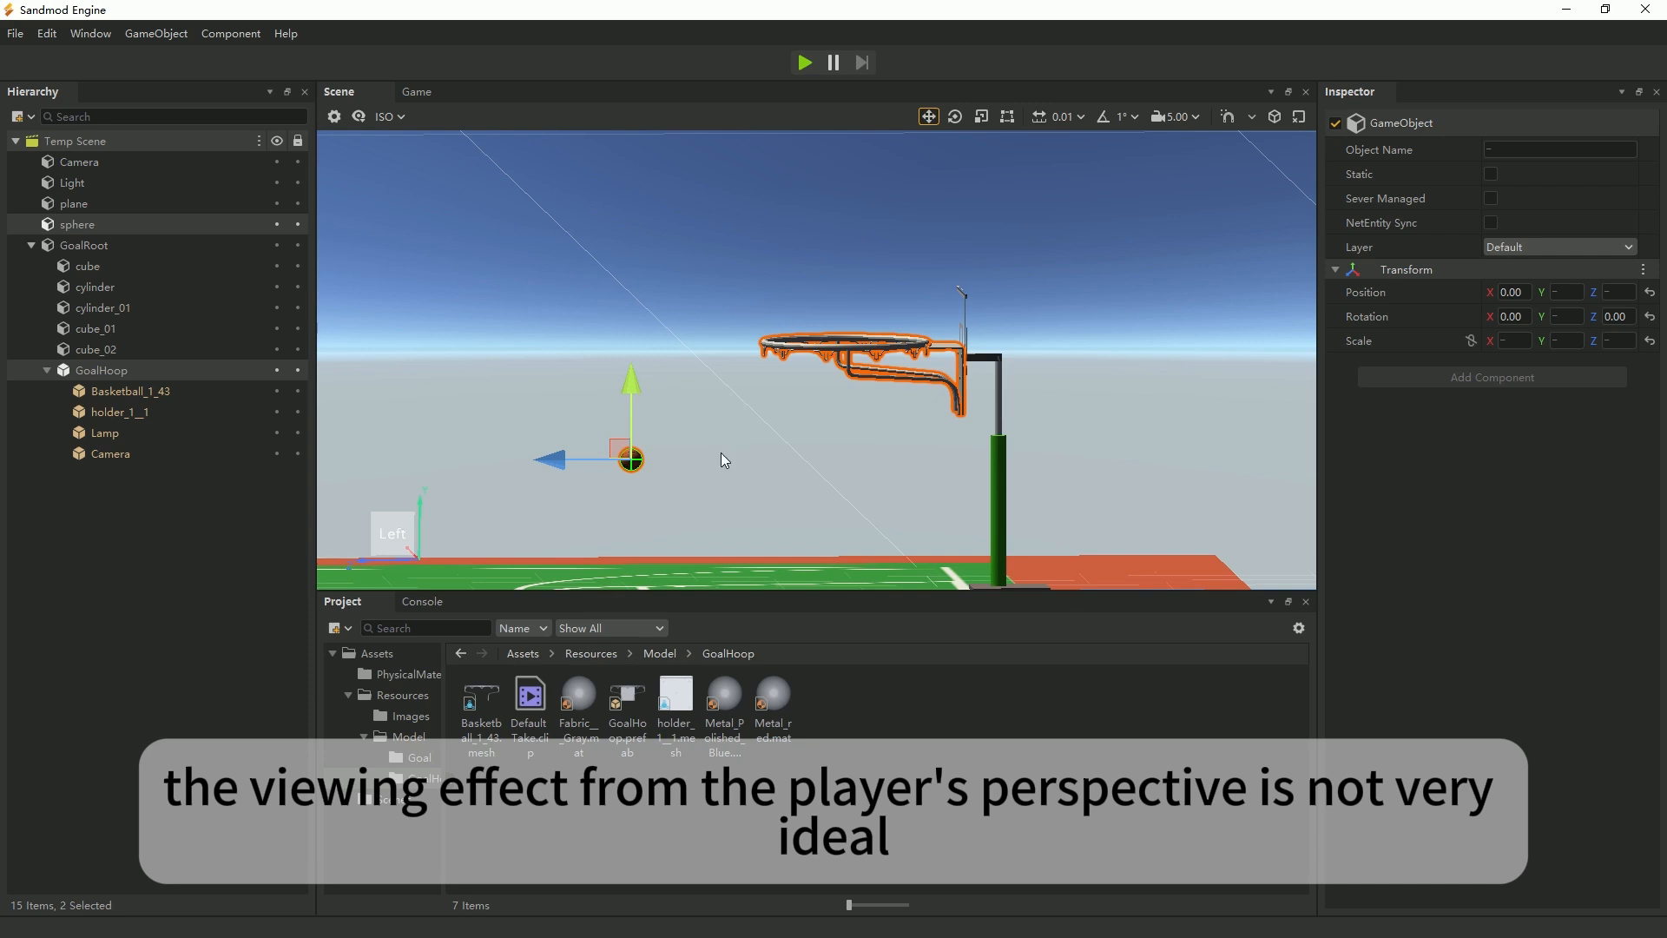
pyautogui.click(806, 65)
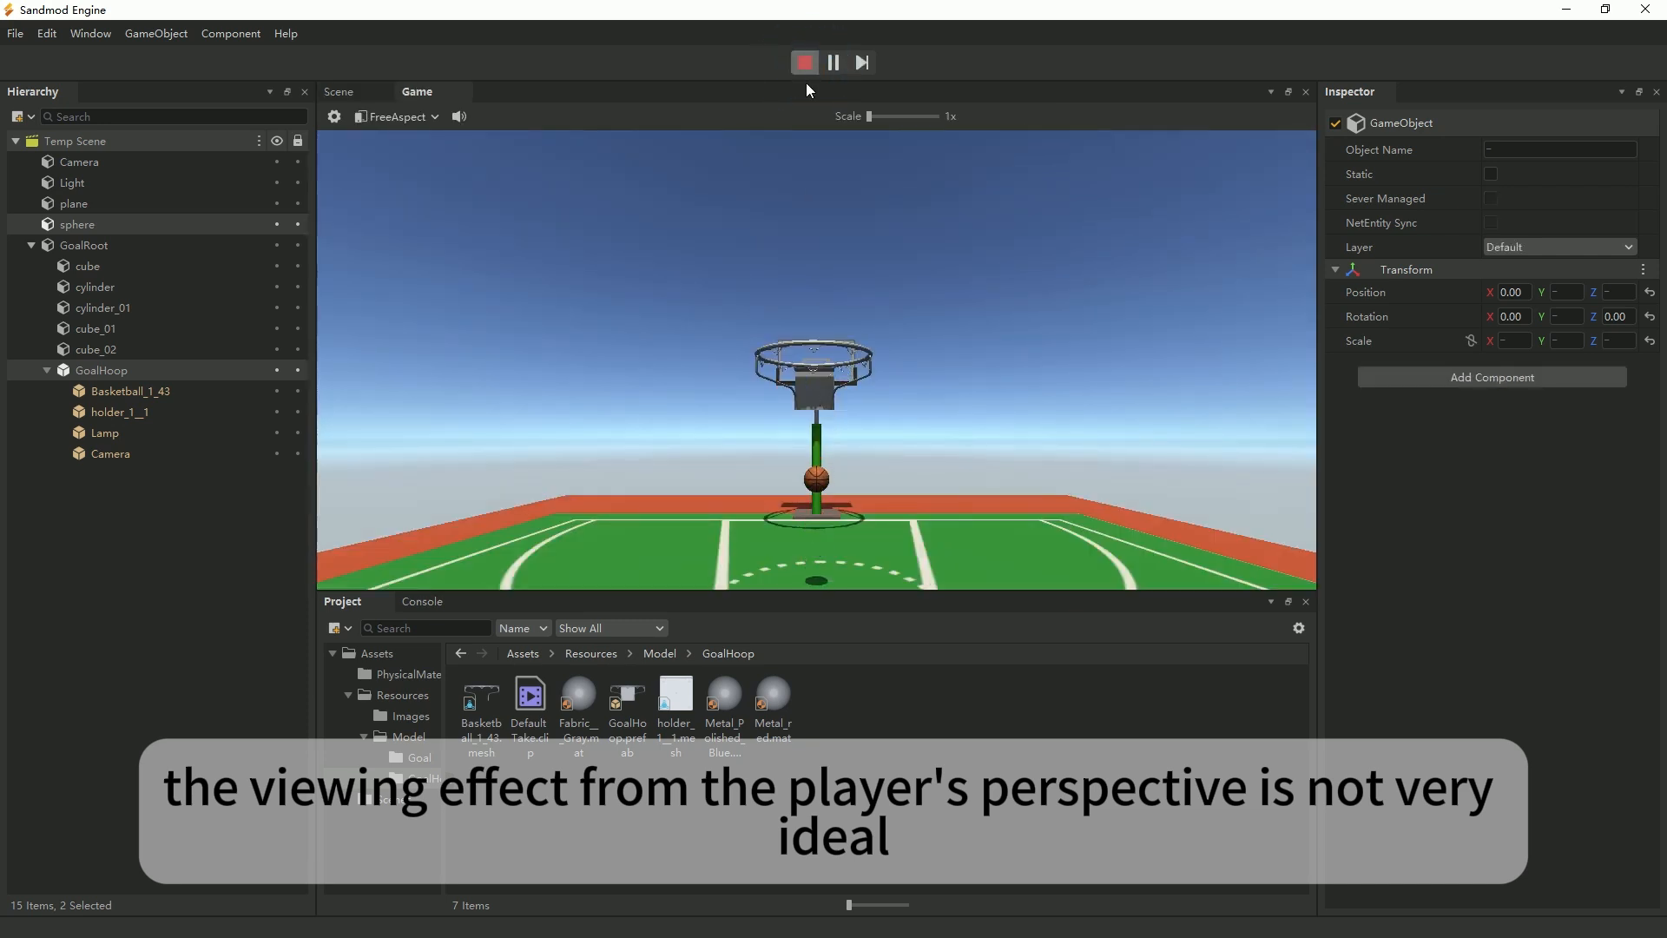
pyautogui.click(805, 62)
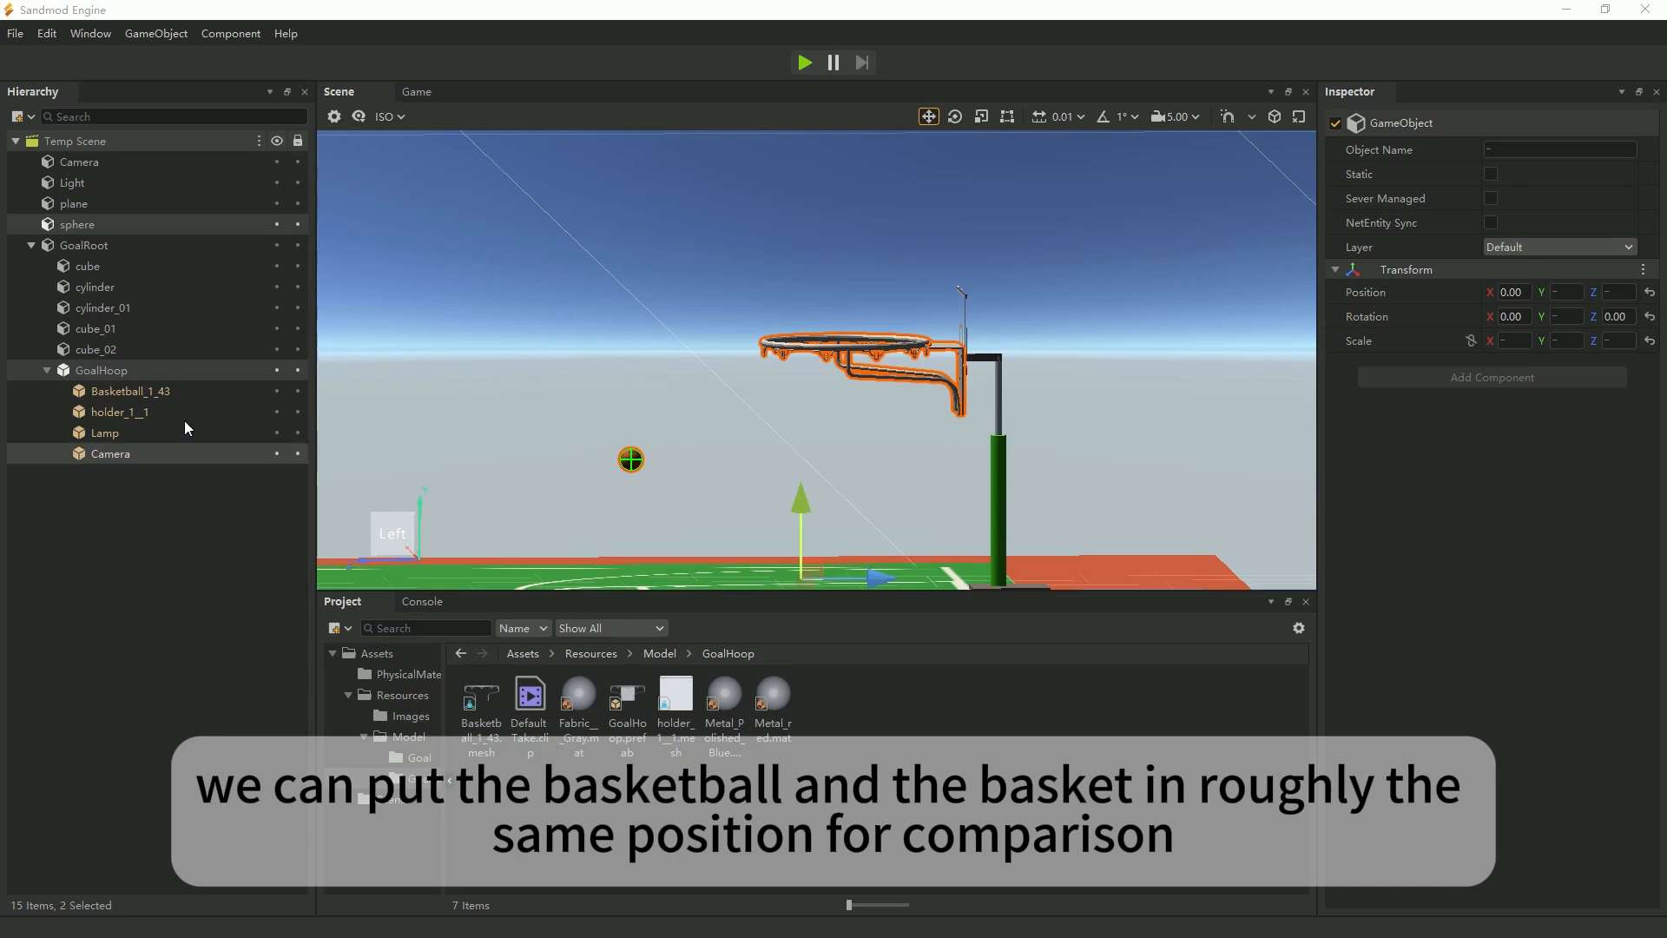
# In the top view, select the basketball sphere and copy its Transform properties.
pyautogui.moveTo(525, 509); pyautogui.dragTo(742, 524, button='middle')
pyautogui.moveTo(992, 514); pyautogui.dragTo(826, 519, button='middle')
pyautogui.moveTo(927, 506)
pyautogui.mouseDown(button='right')
pyautogui.moveTo(889, 630)
pyautogui.moveTo(925, 513)
pyautogui.mouseUp(button='right')
pyautogui.moveTo(803, 392); pyautogui.dragTo(814, 358, button='middle')
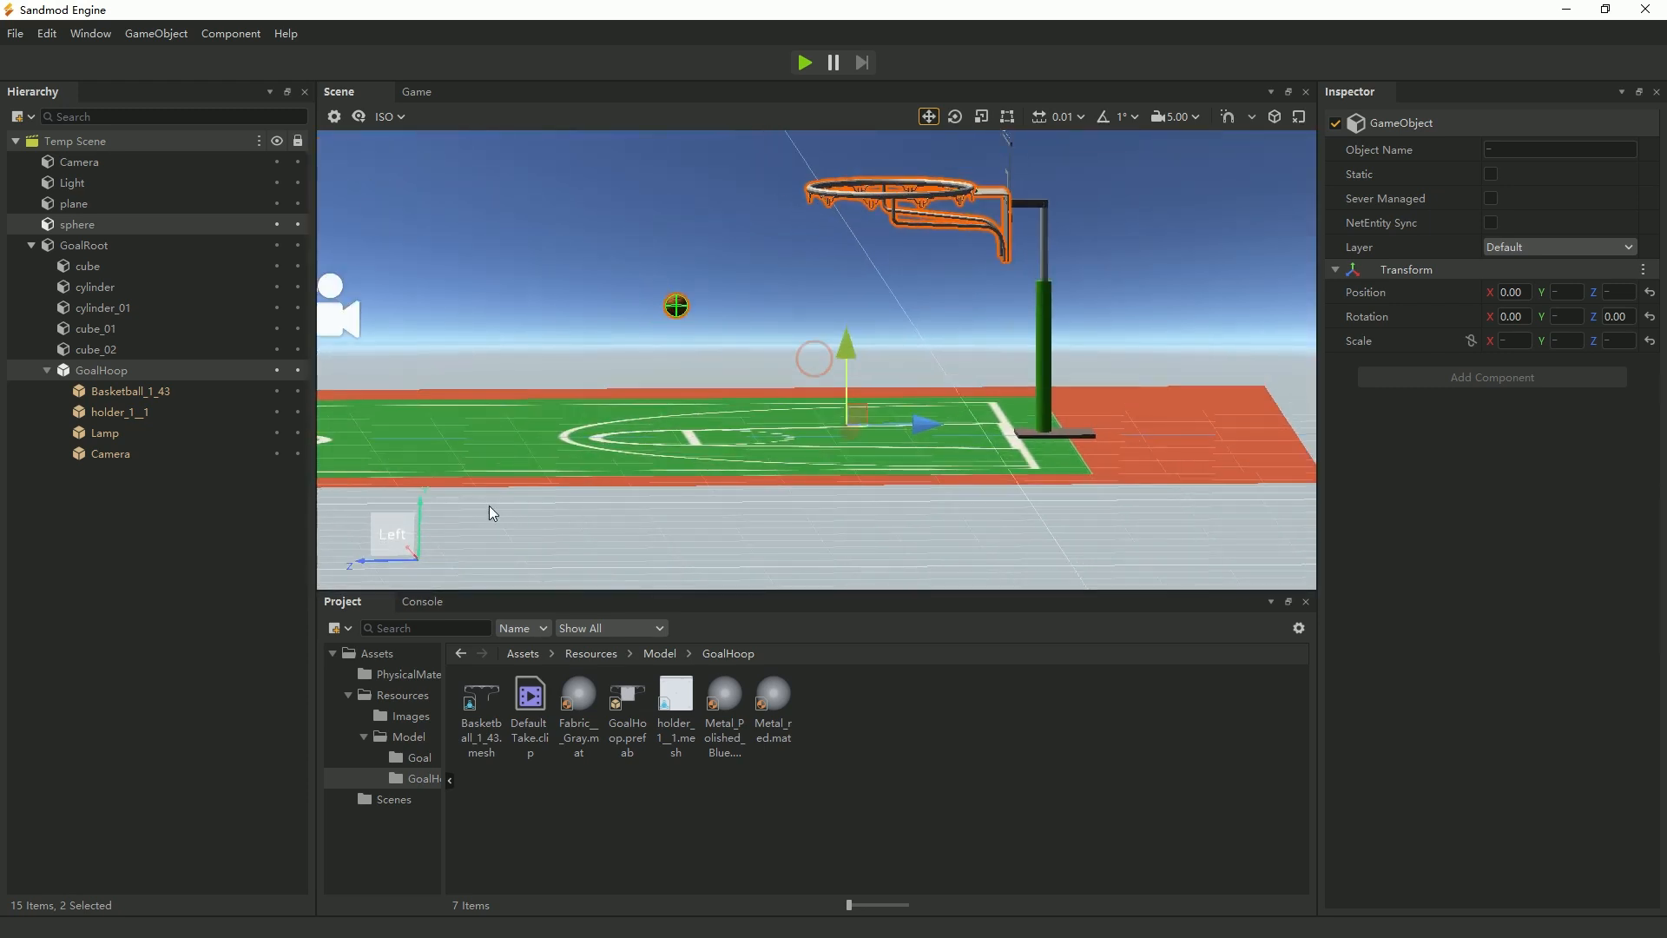
pyautogui.moveTo(472, 573); pyautogui.dragTo(493, 570, button='right')
pyautogui.click(401, 514)
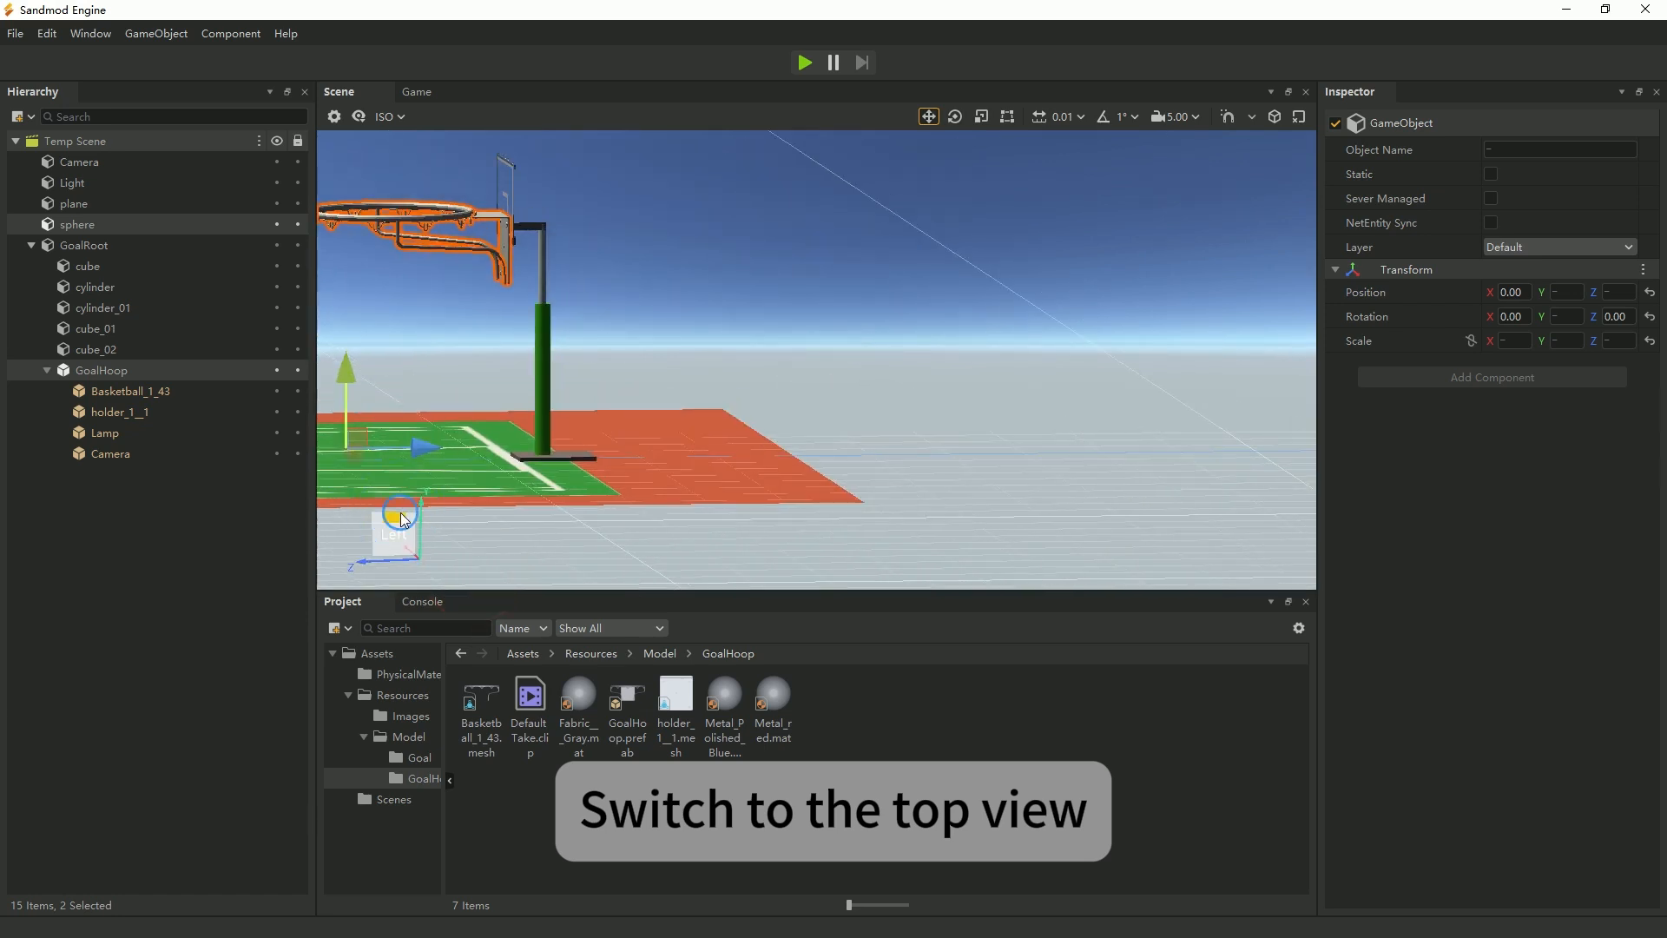
pyautogui.click(389, 521)
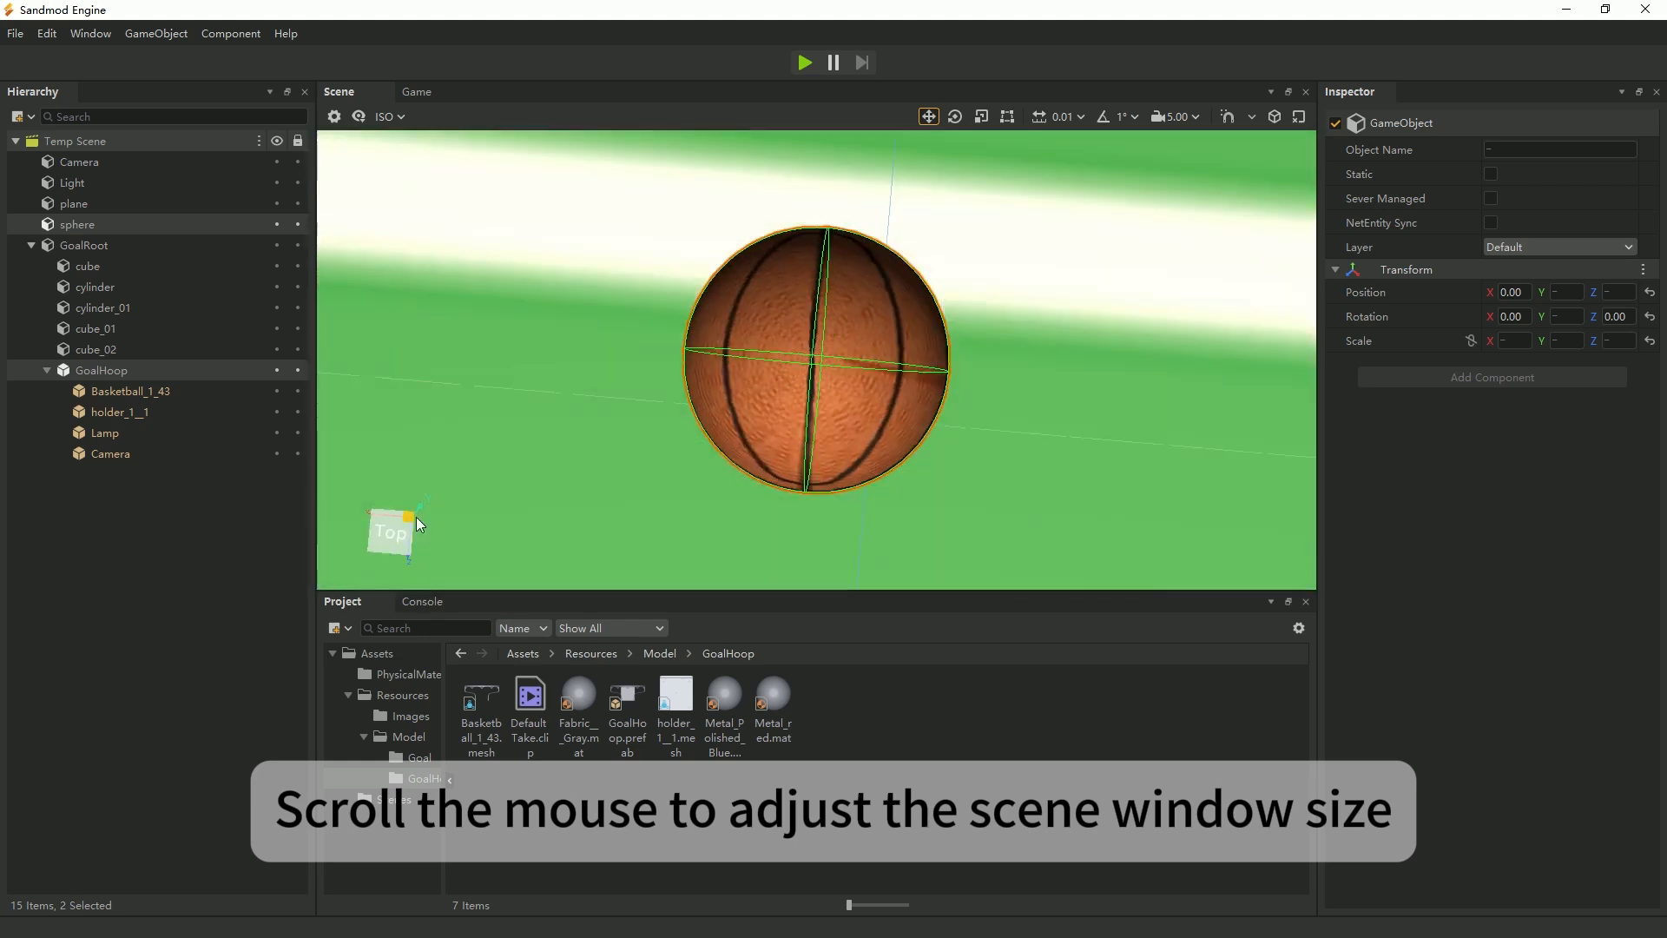
pyautogui.scroll(-2, 894, 471)
pyautogui.scroll(-5, 898, 472)
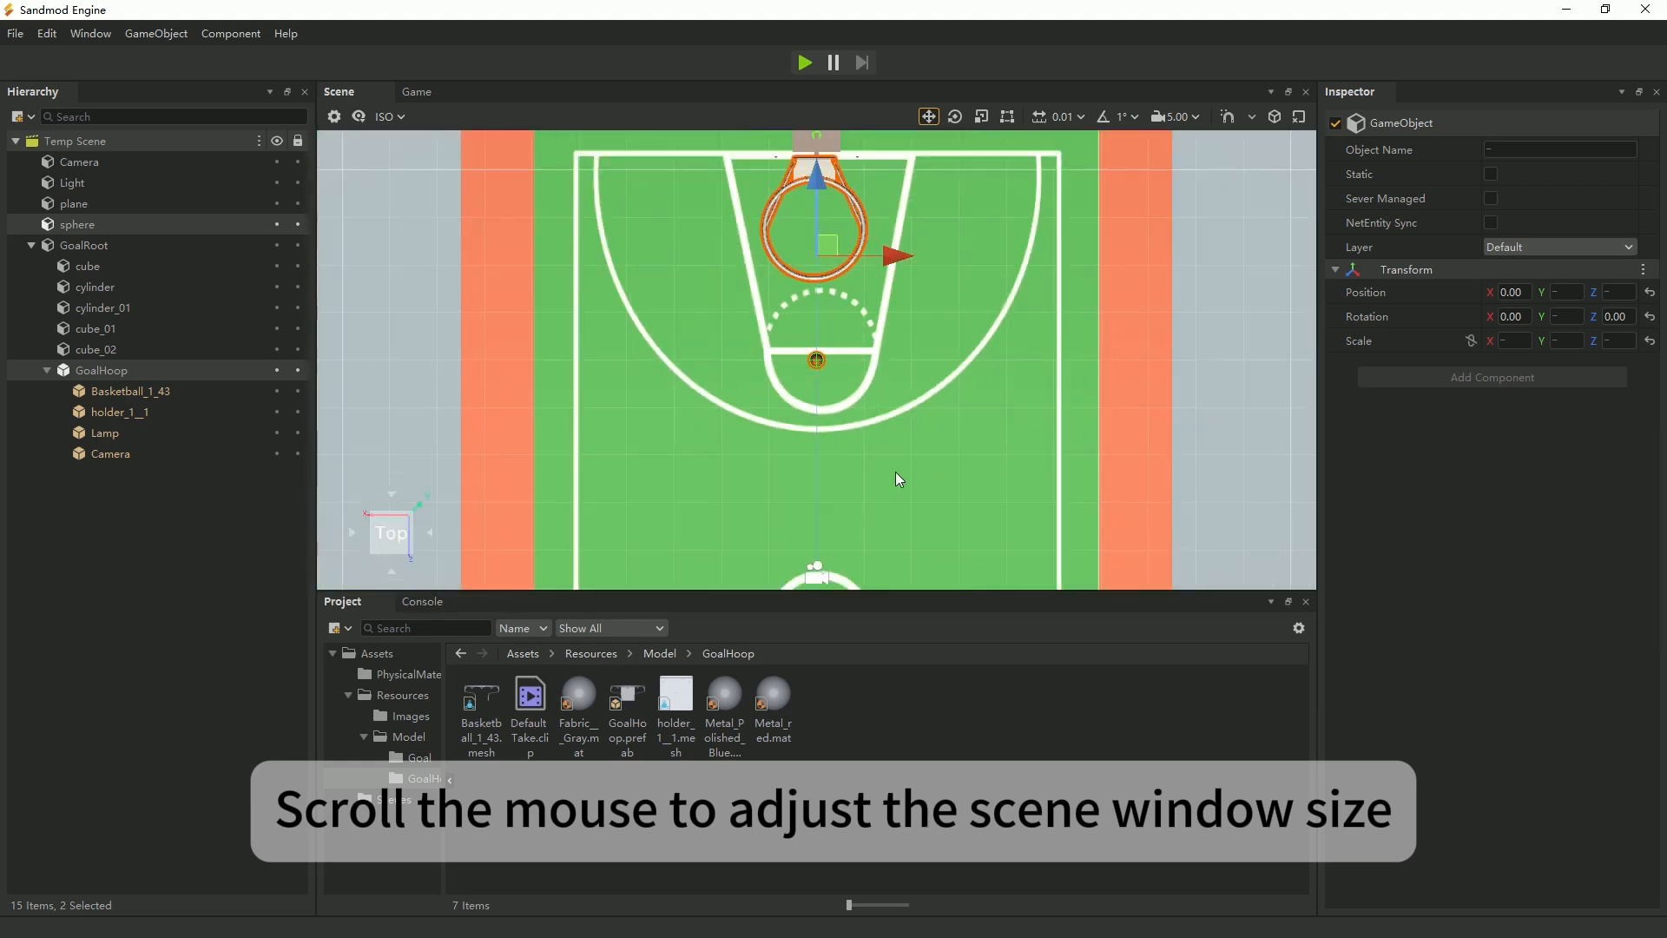
pyautogui.moveTo(936, 367); pyautogui.dragTo(859, 556, button='middle')
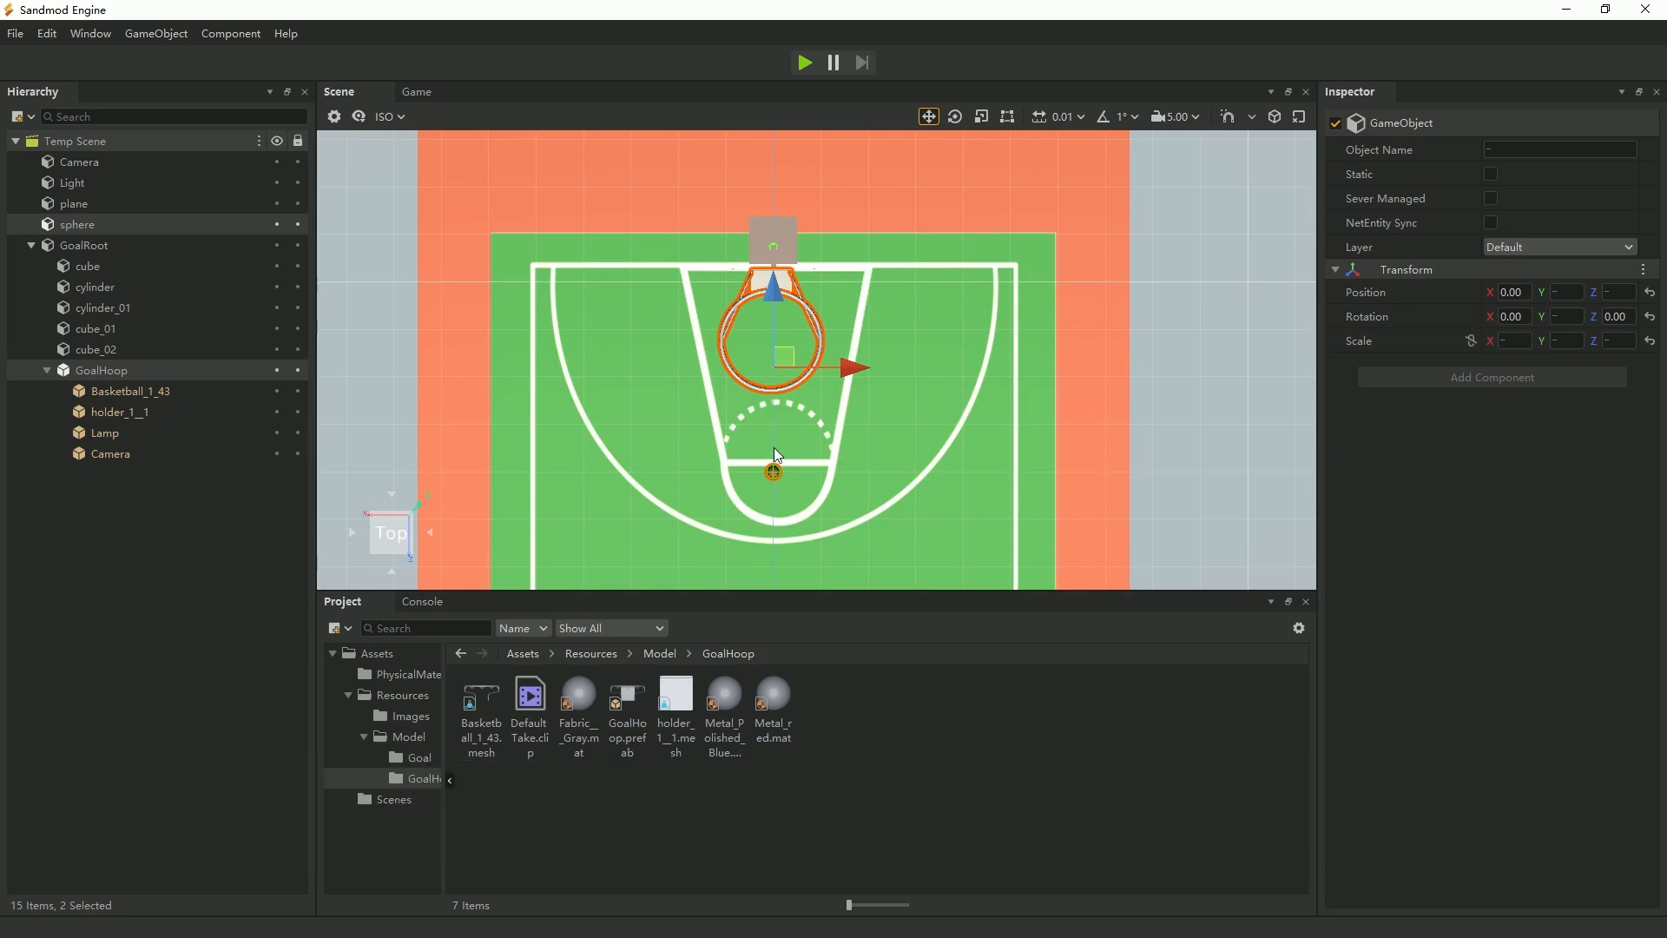
pyautogui.click(80, 228)
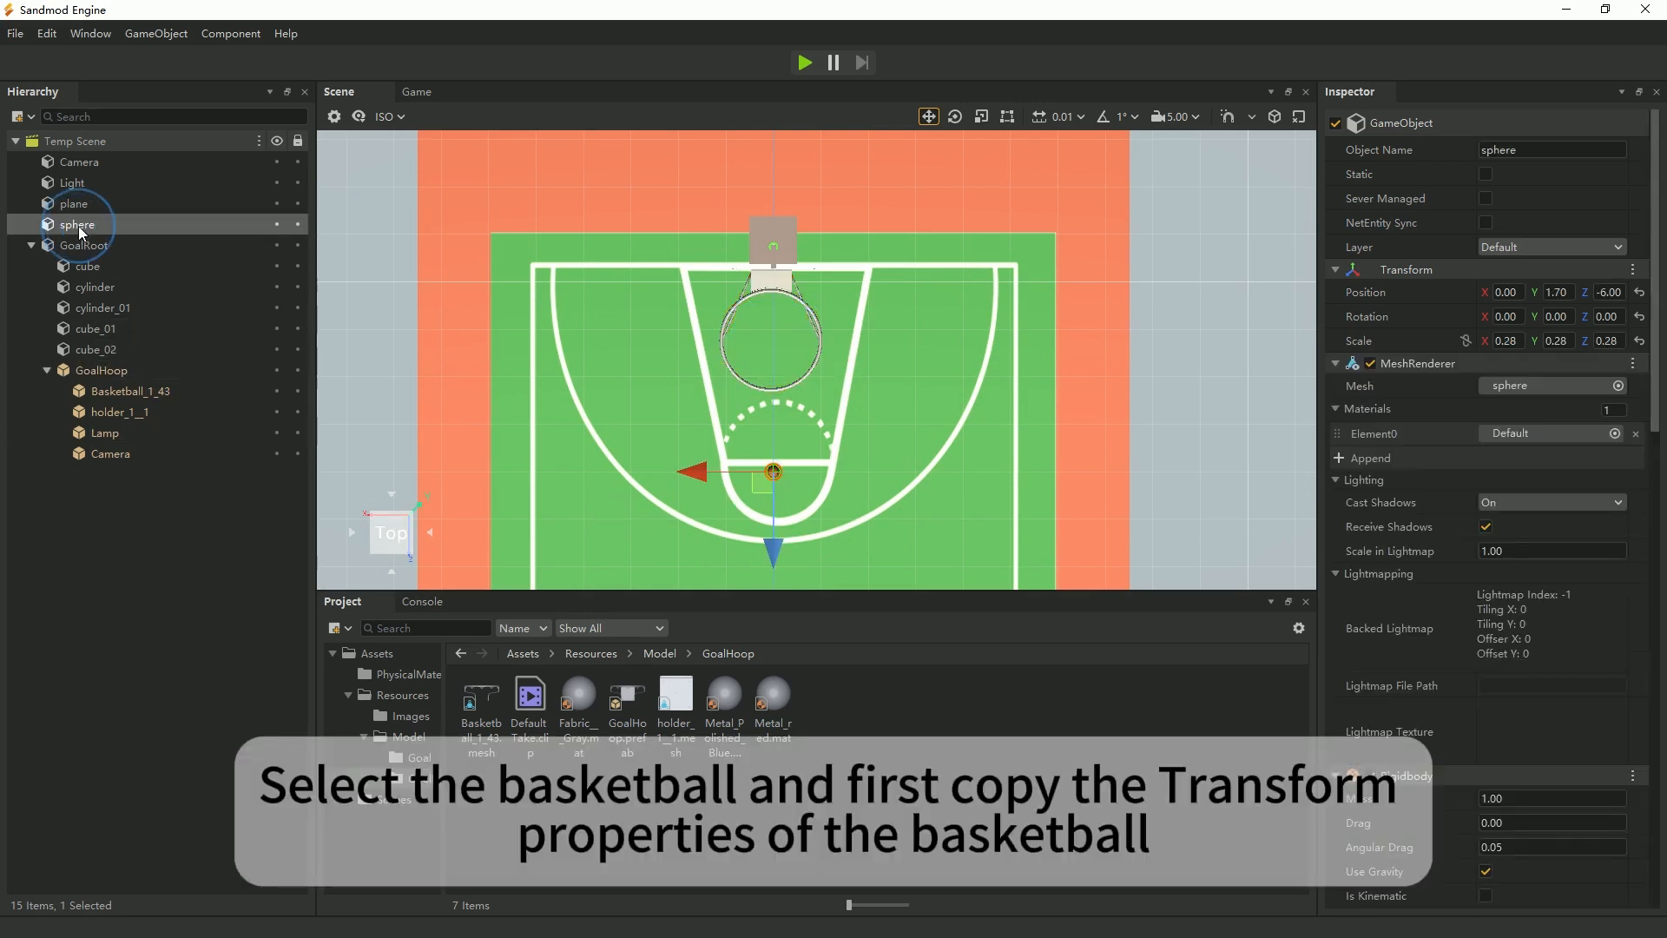
pyautogui.click(1632, 270)
pyautogui.click(1597, 347)
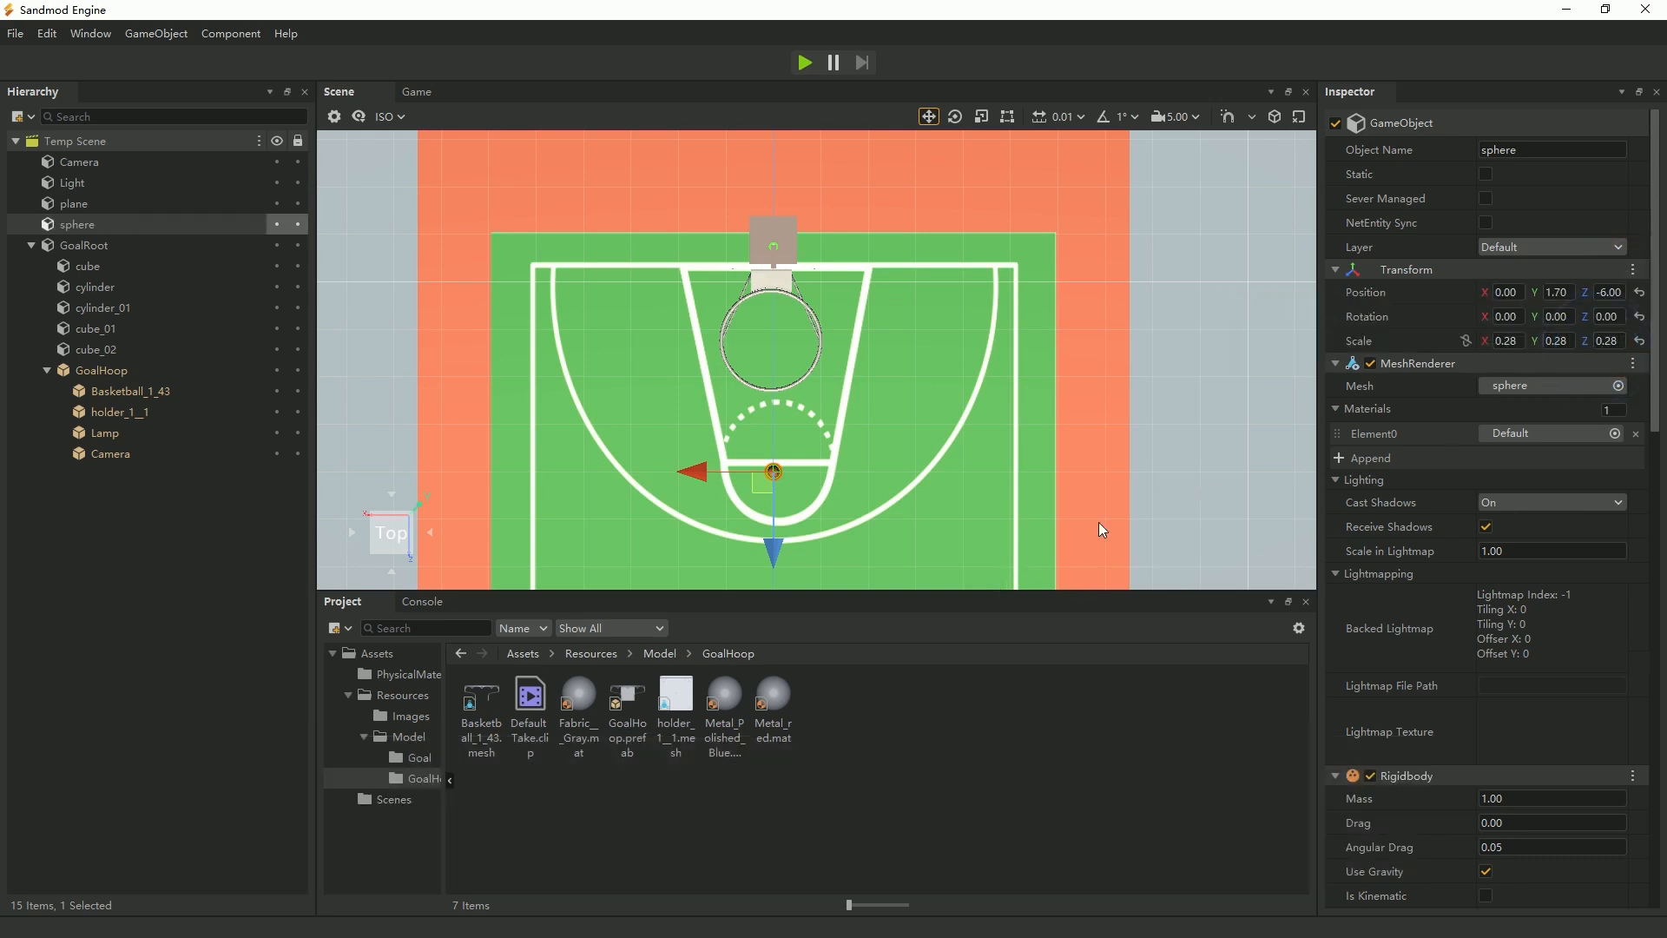
# Set the basketball's Y position to 3 and move it along Z over the hoop, to about -9.075.
pyautogui.click(1557, 293)
pyautogui.press('Return')
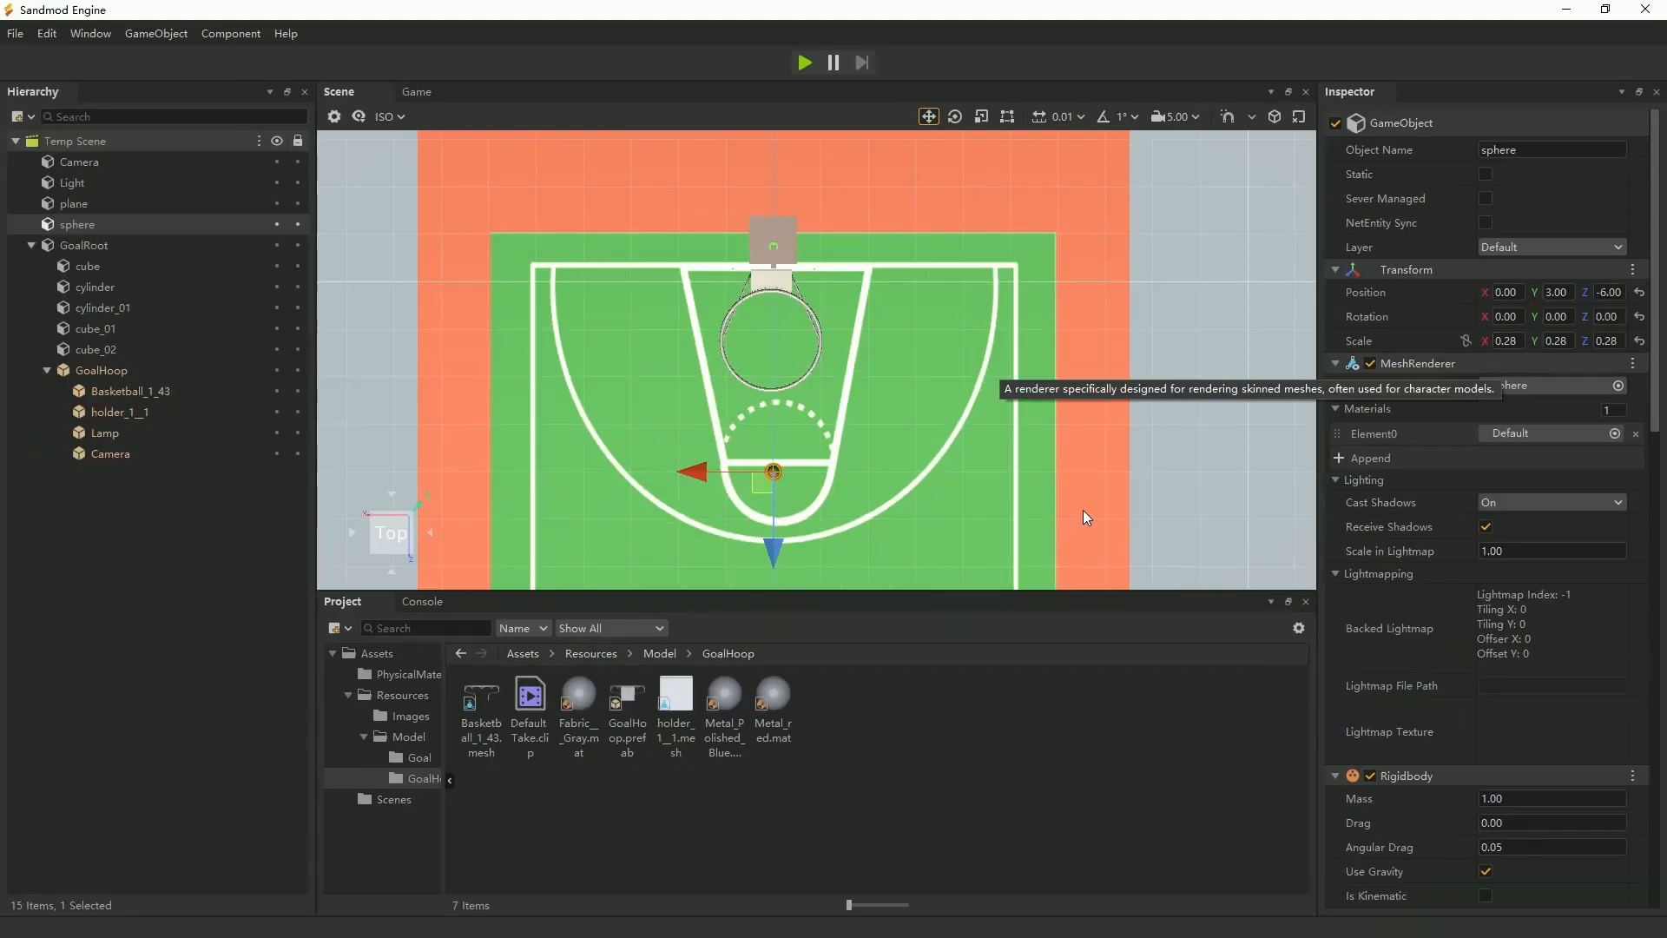
pyautogui.moveTo(774, 553); pyautogui.dragTo(766, 404)
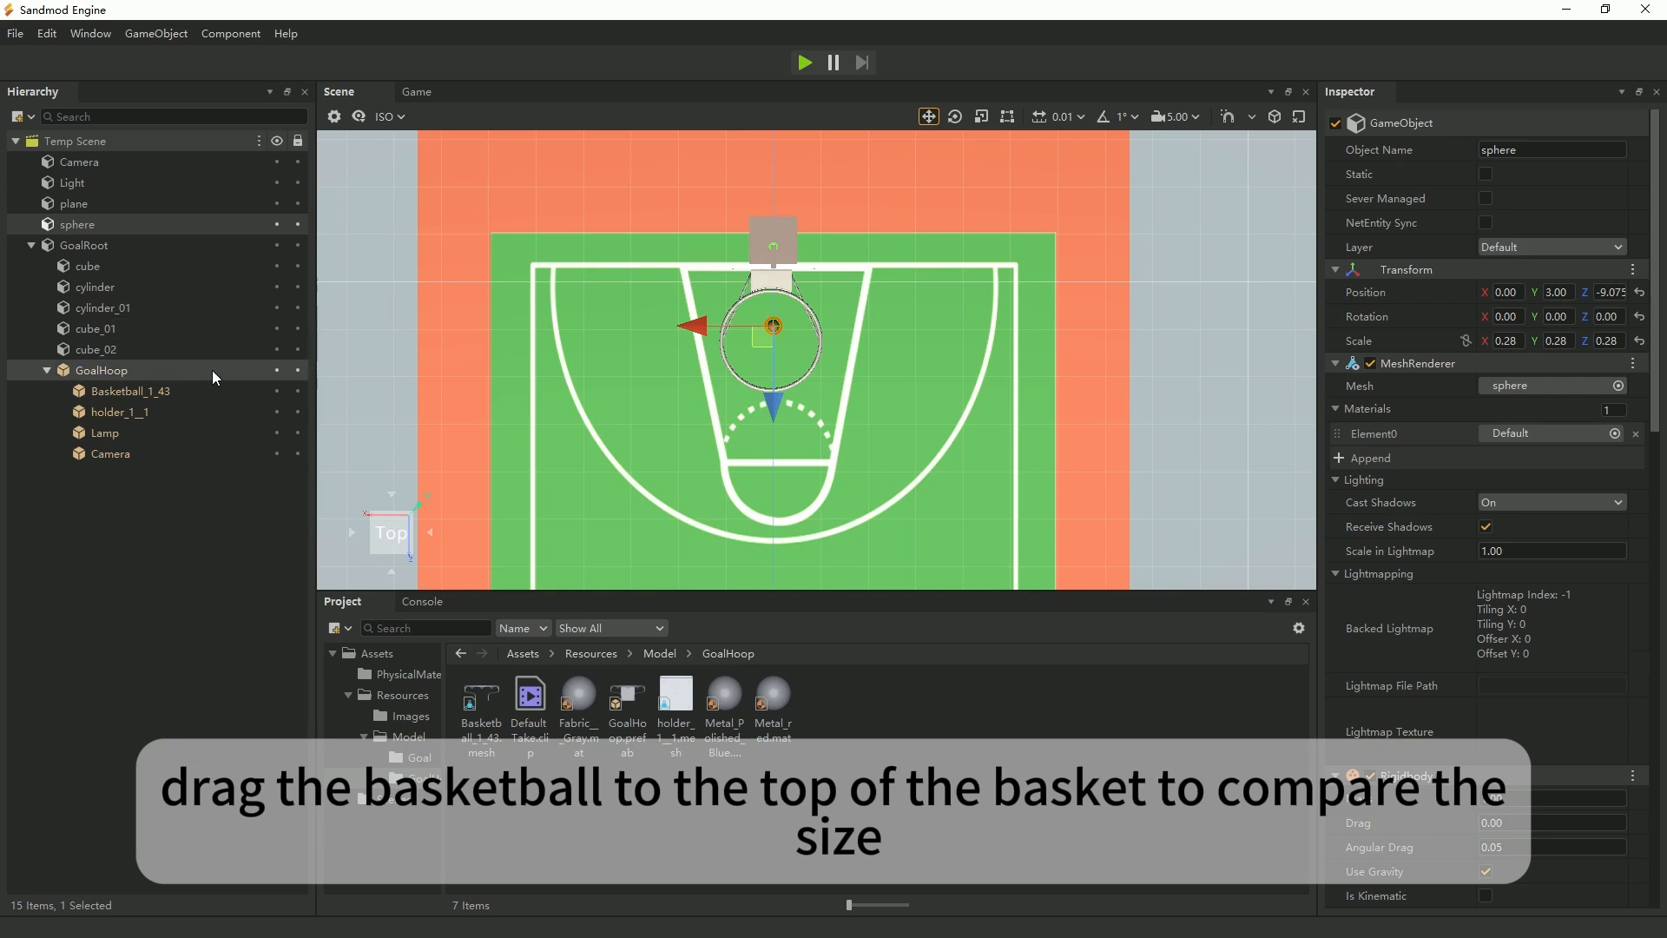
# Scale GoalHoop to 0.28 on all three axes and move it along Z back to the backboard, to about 0.325.
pyautogui.click(112, 371)
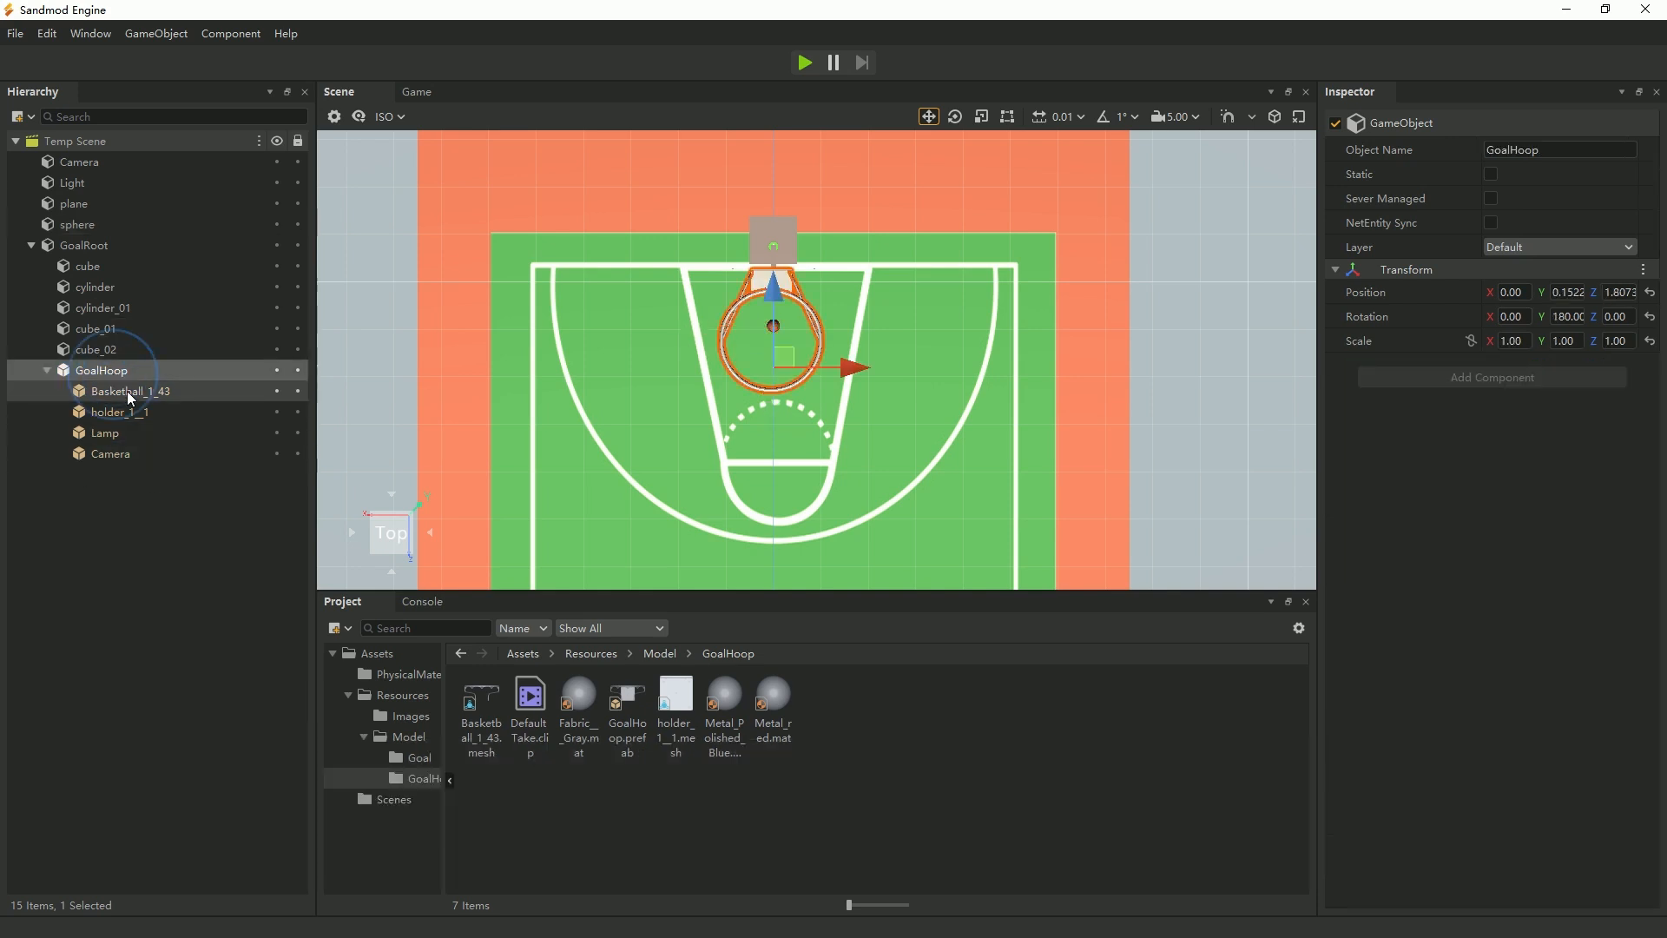
pyautogui.click(1509, 341)
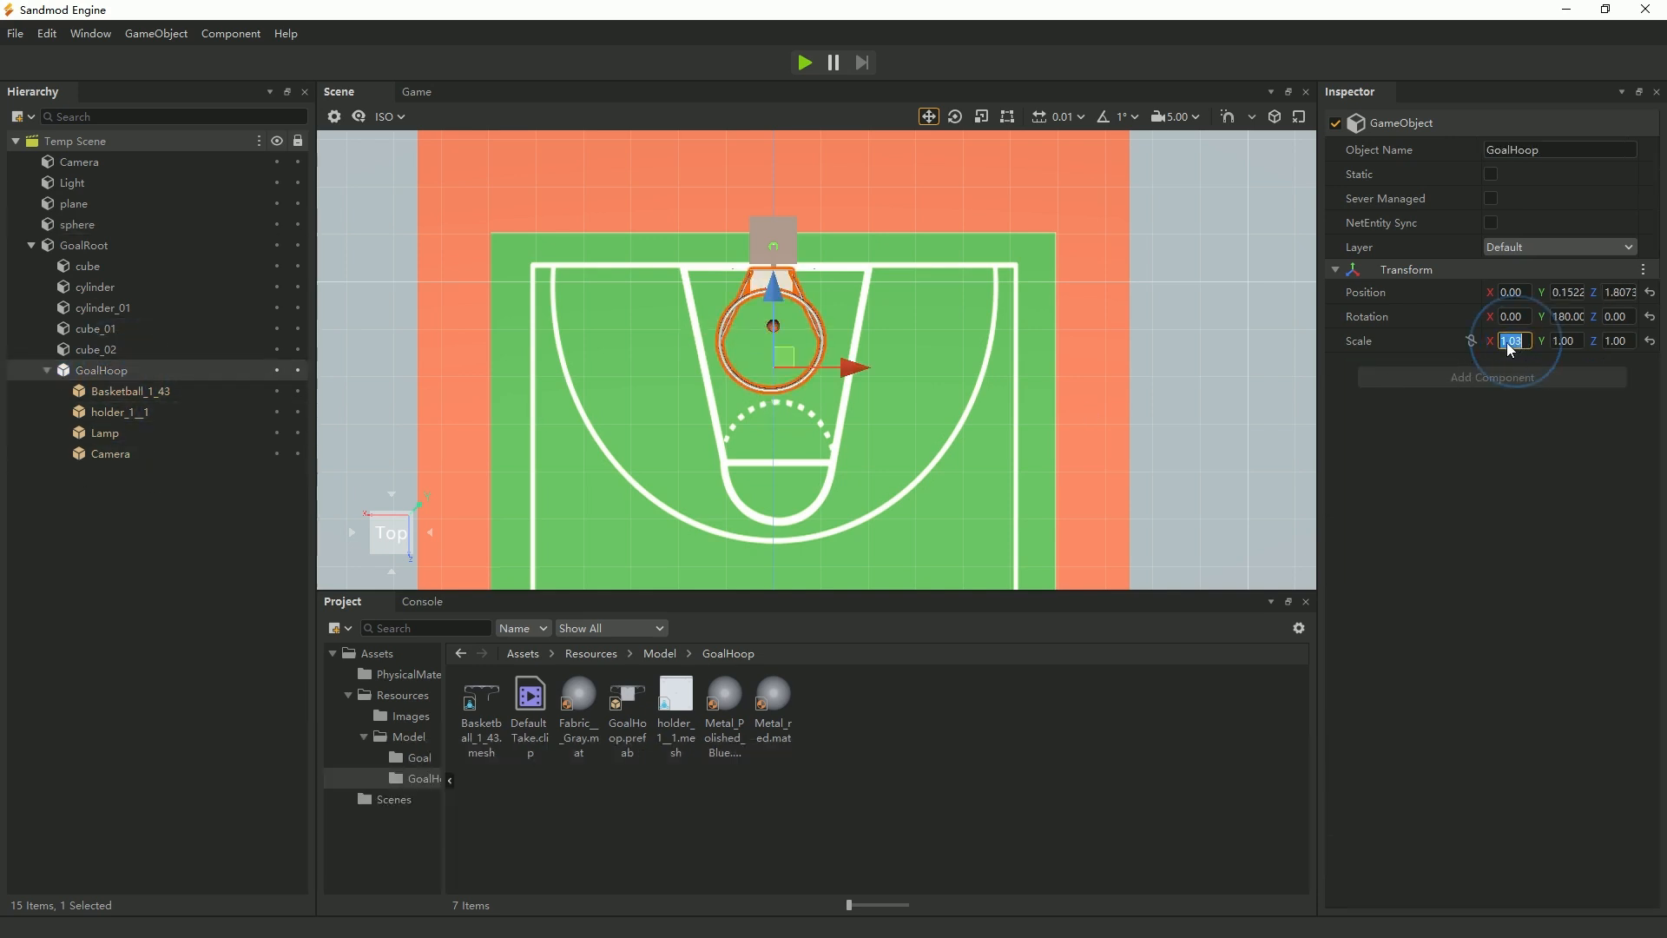
pyautogui.write('0.28')
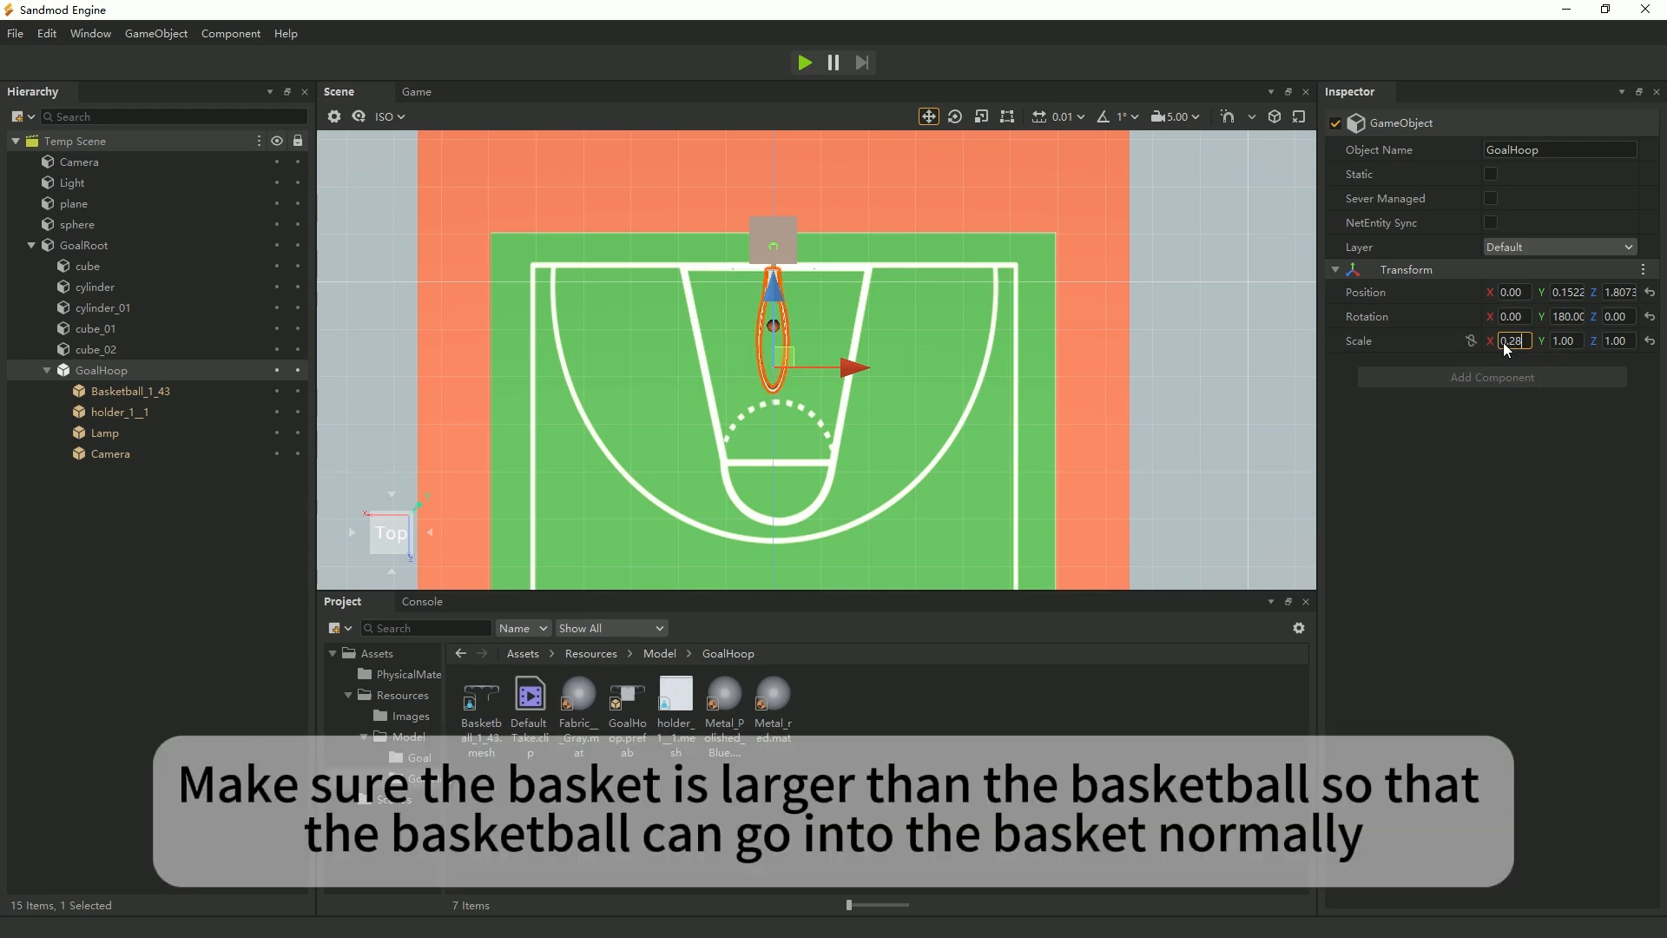
pyautogui.click(1561, 340)
pyautogui.write('0.28')
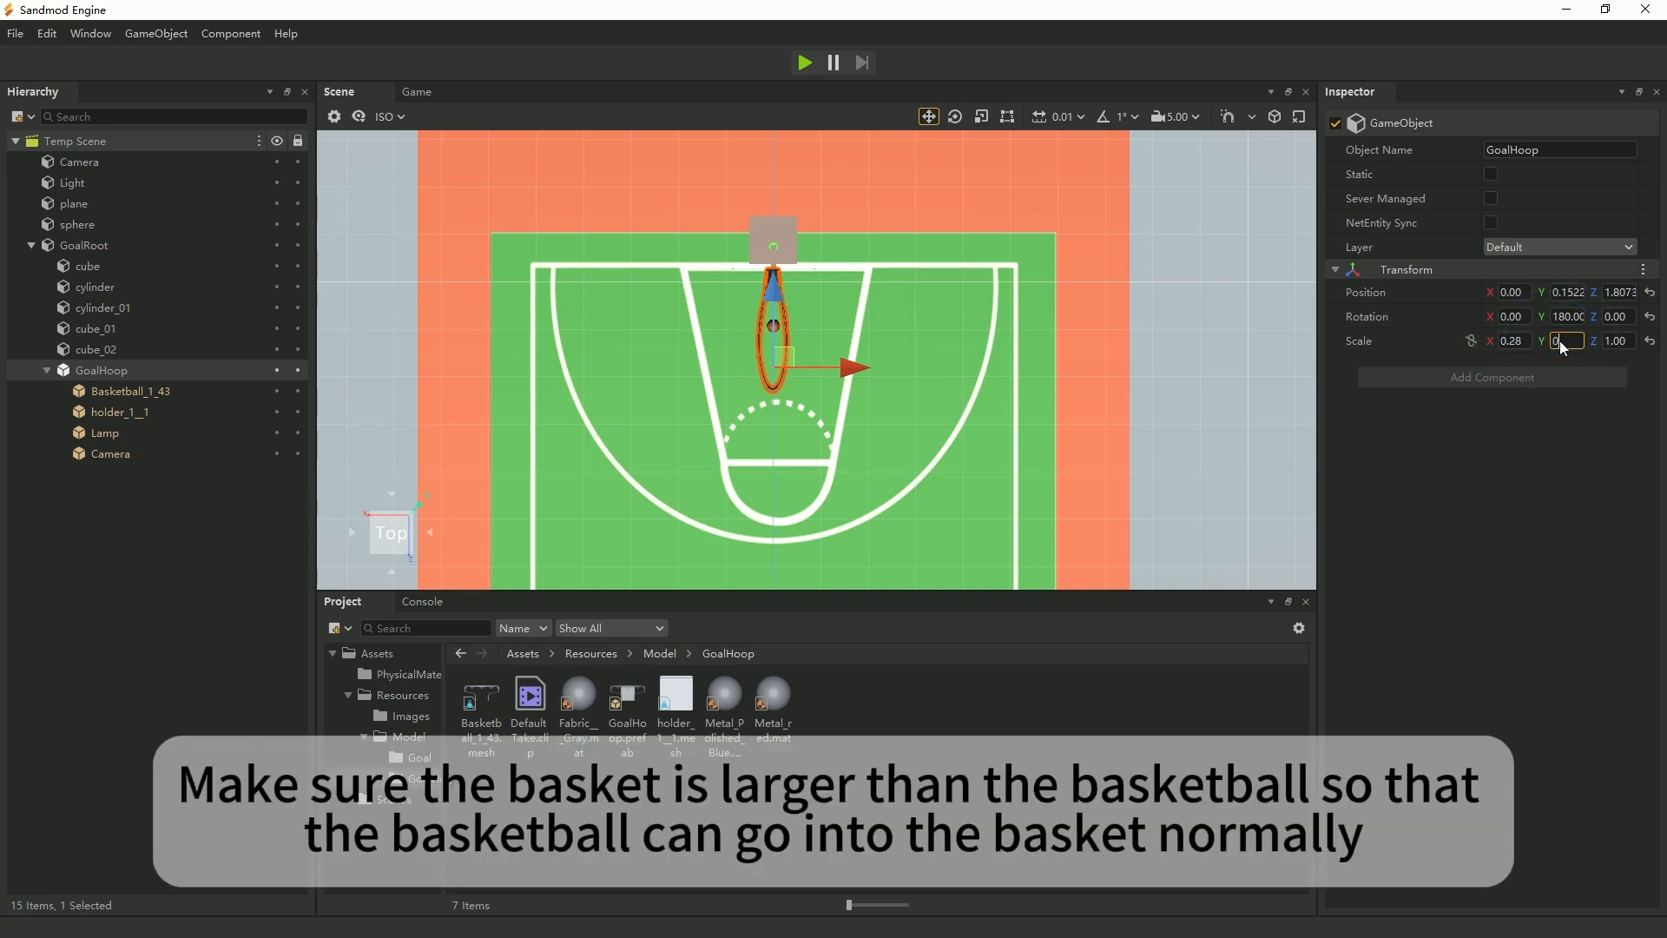
pyautogui.click(1612, 341)
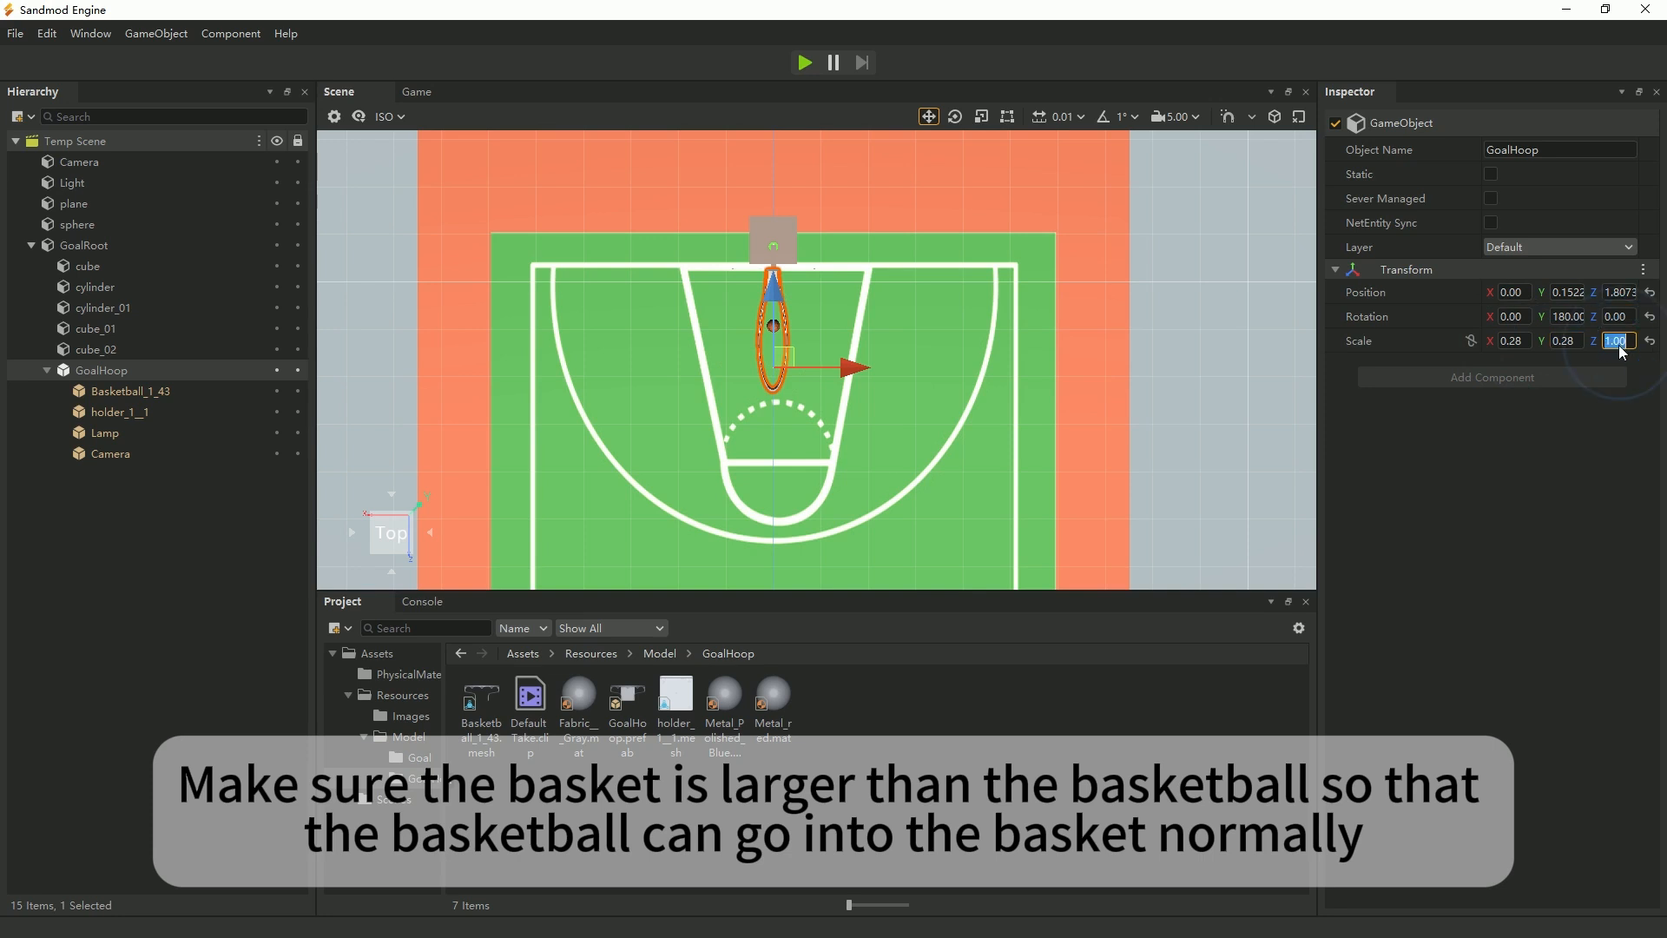
pyautogui.write('0.28')
pyautogui.press('Return')
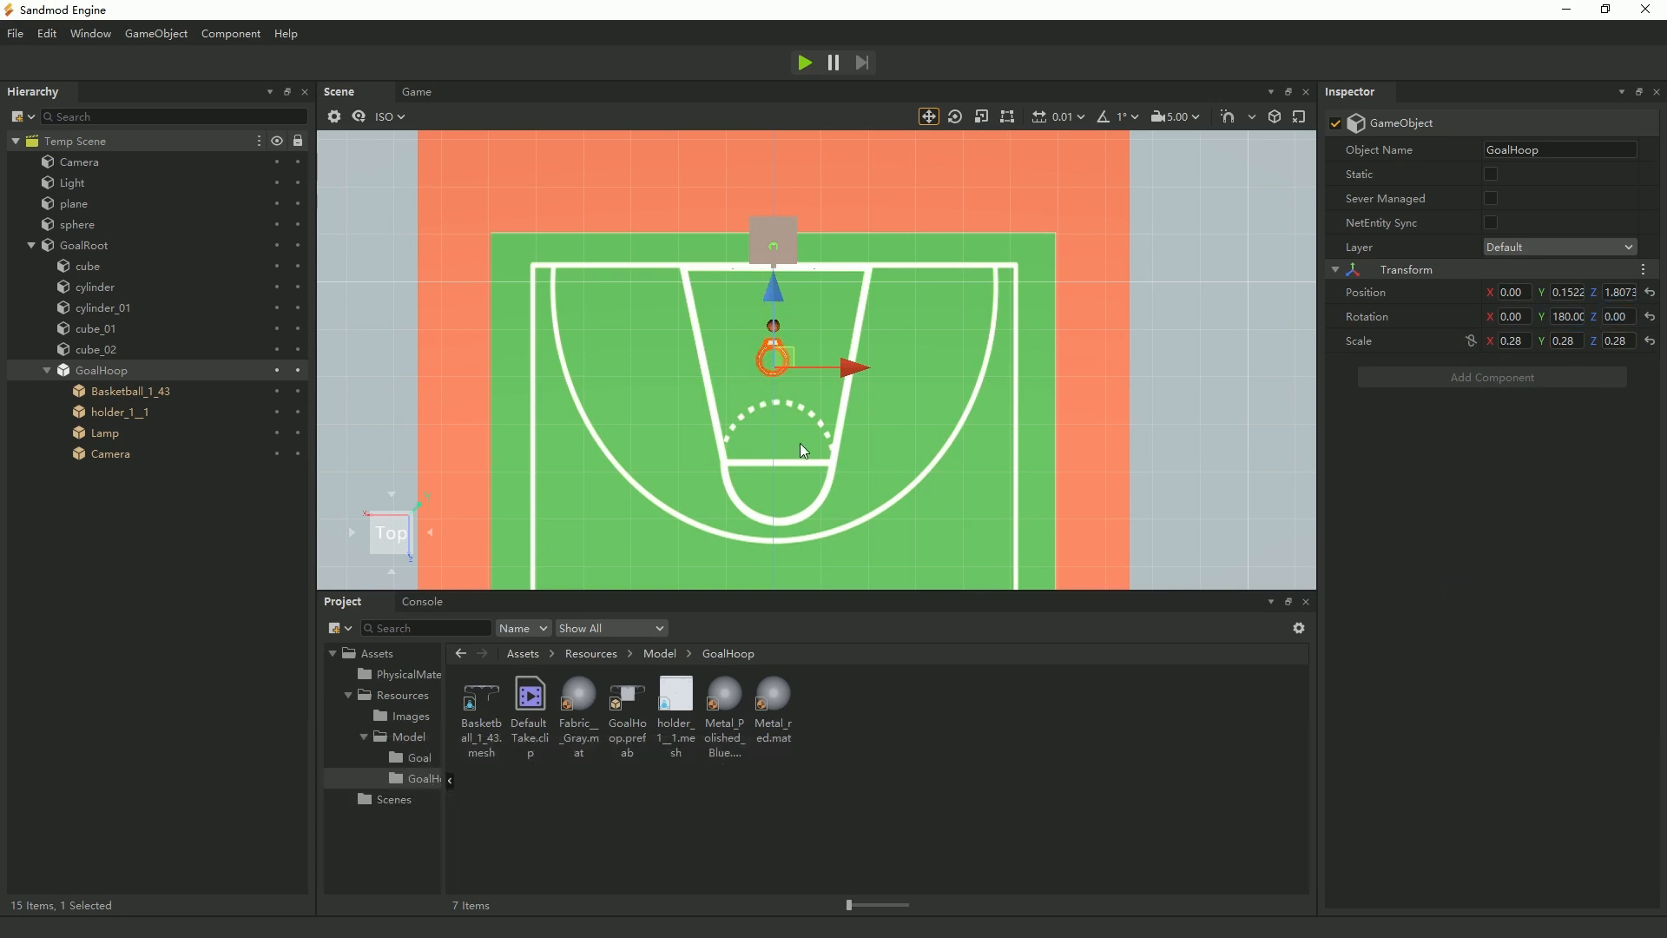
pyautogui.moveTo(774, 308); pyautogui.dragTo(771, 222)
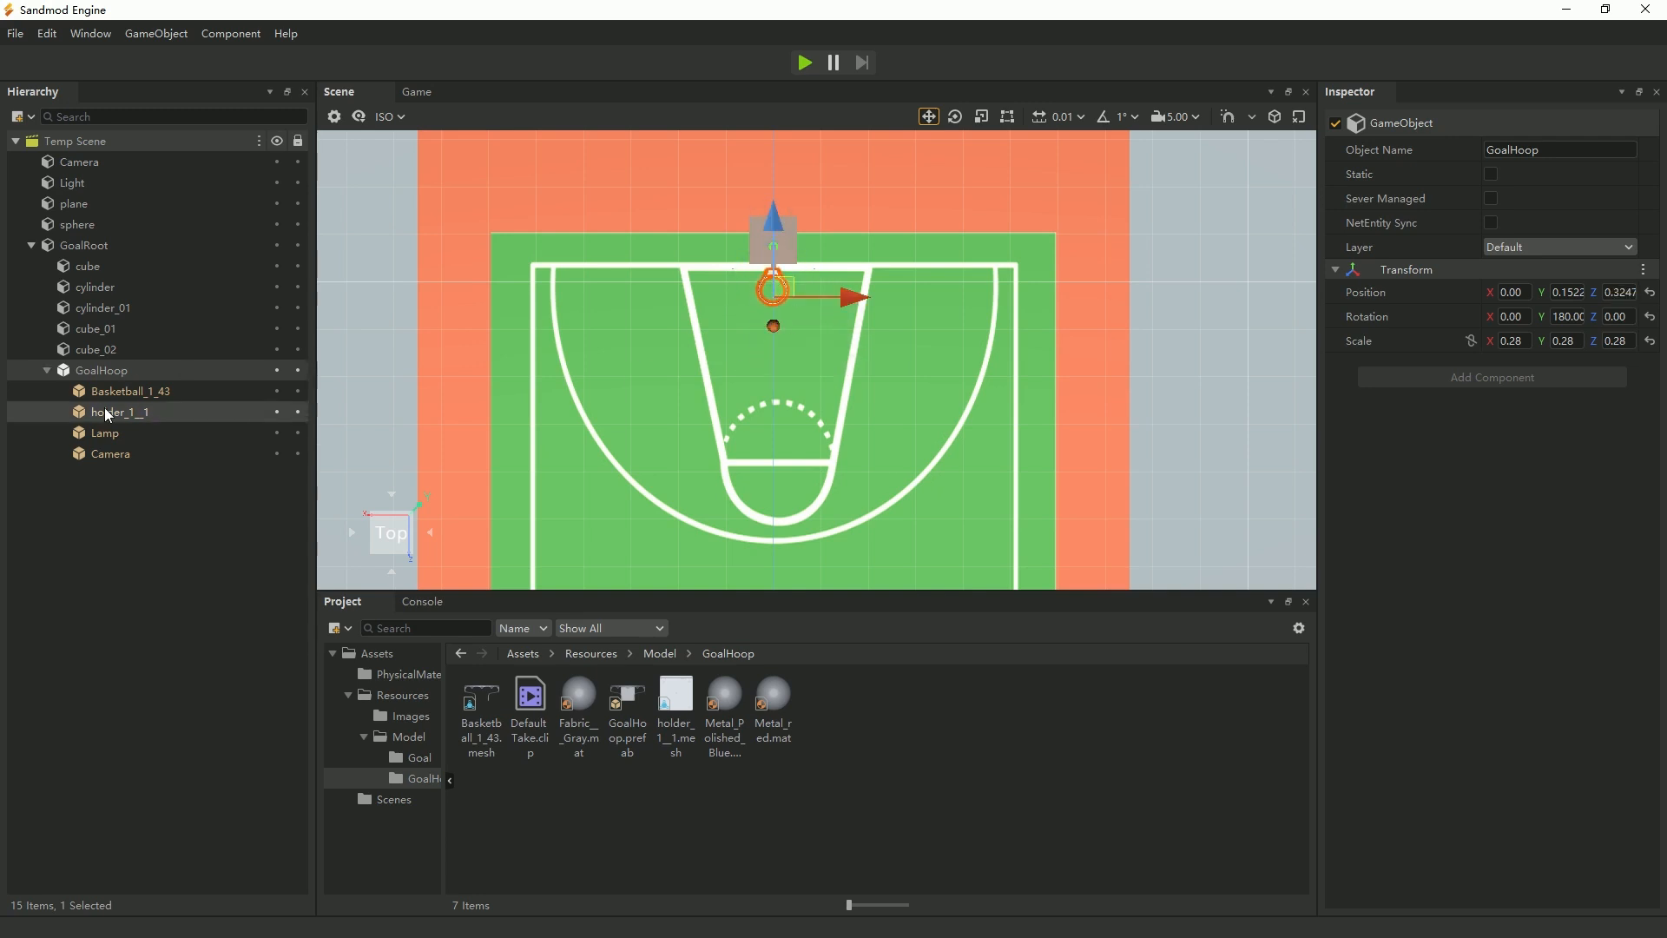
# Move the basketball along Z into the middle of the shrunken hoop ring, to about -9.842, for a size comparison.
pyautogui.click(78, 224)
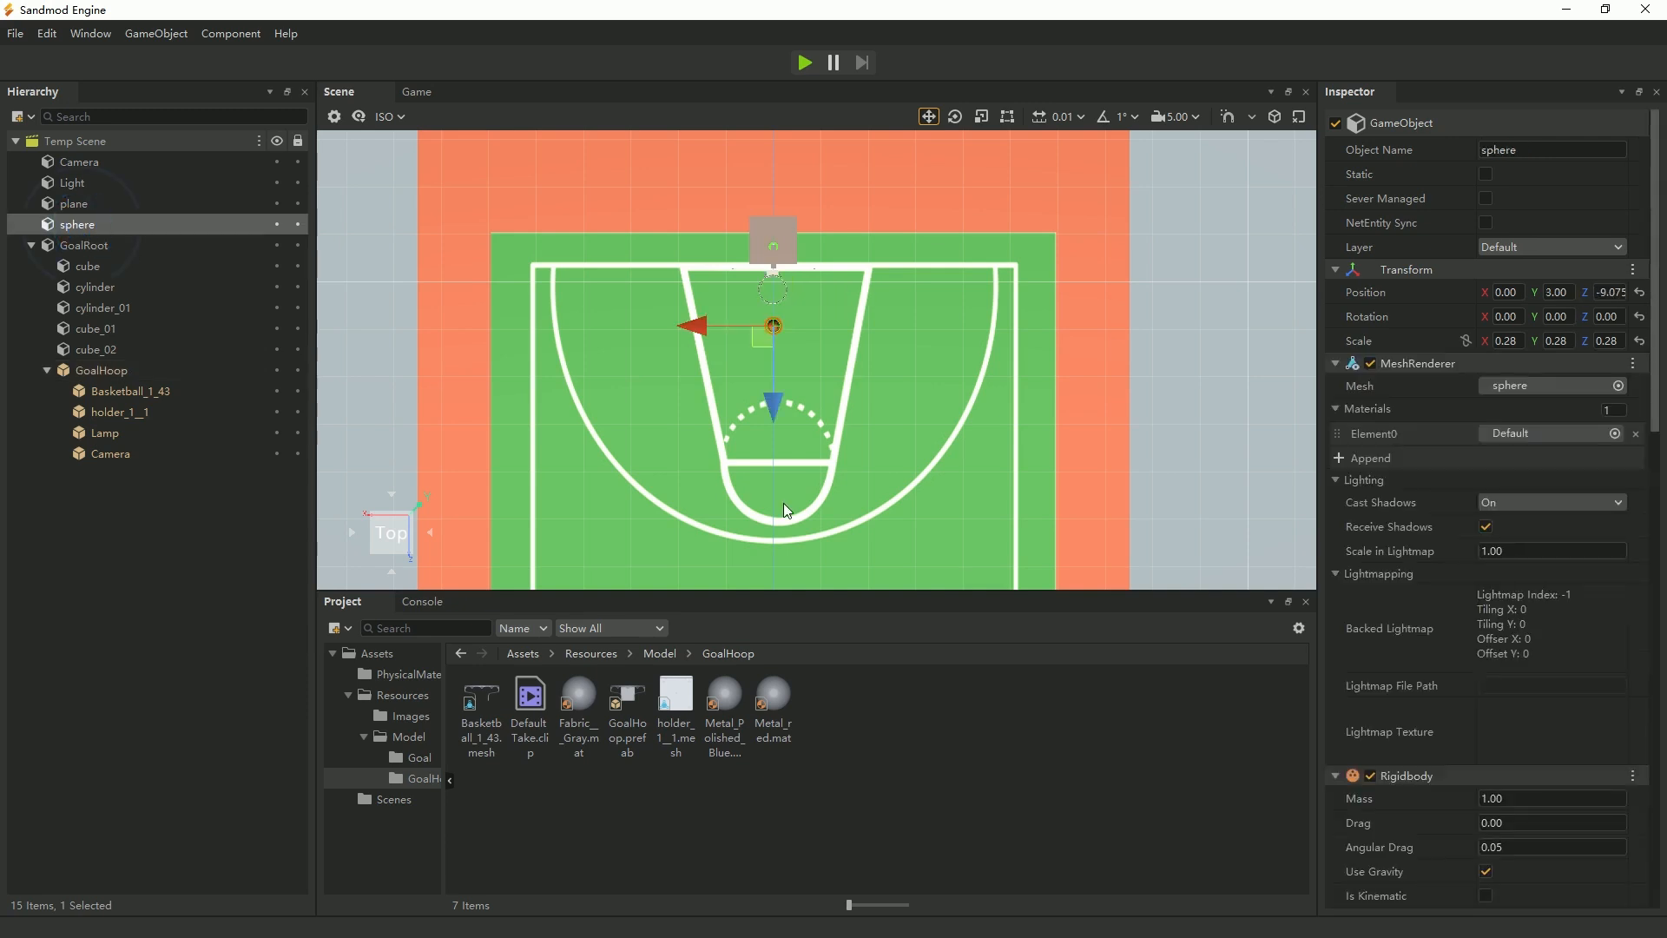
pyautogui.moveTo(773, 409); pyautogui.dragTo(778, 374)
pyautogui.scroll(5, 759, 261)
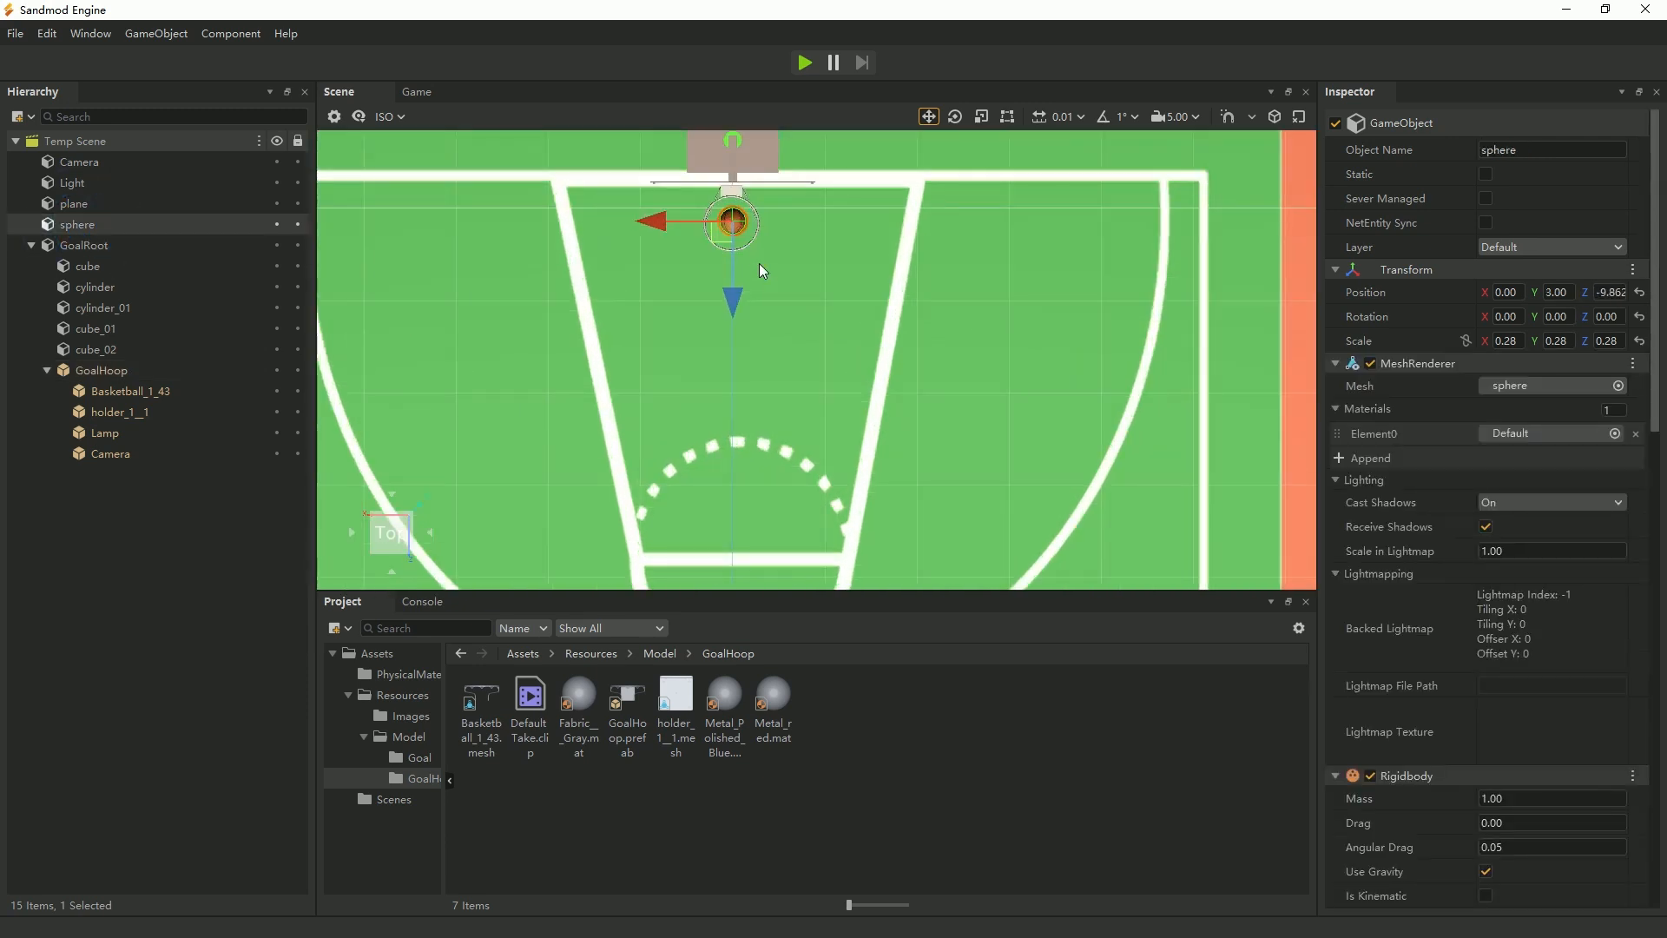
pyautogui.scroll(4, 908, 472)
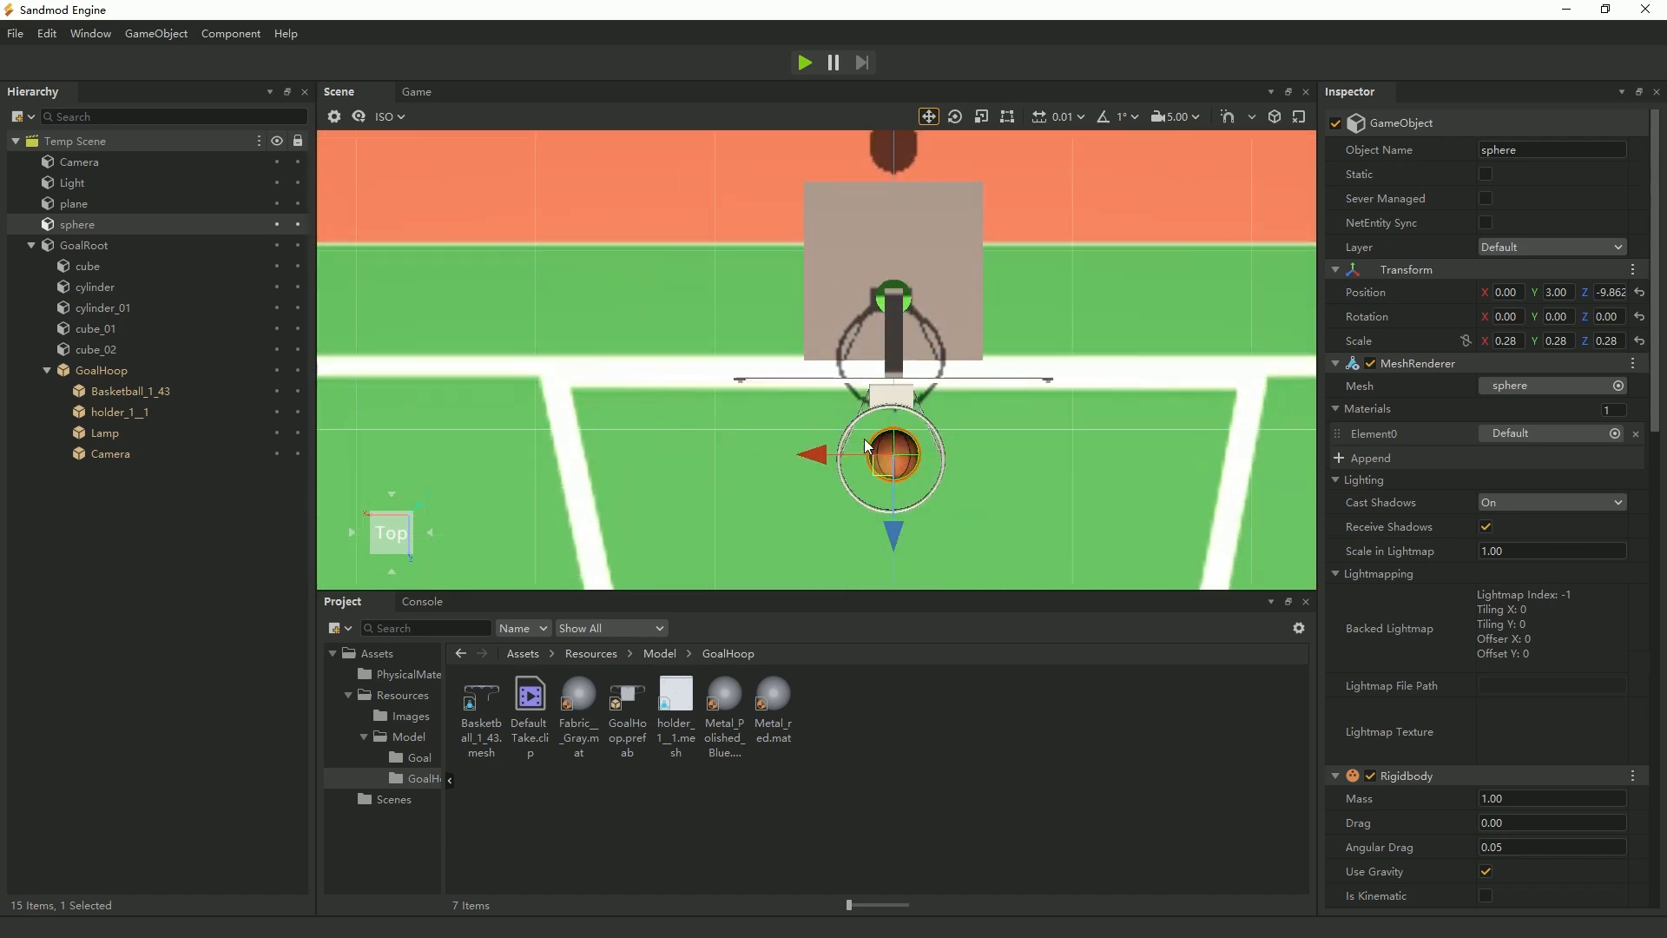
pyautogui.moveTo(1060, 547); pyautogui.dragTo(1021, 499, button='middle')
pyautogui.scroll(4, 848, 468)
pyautogui.moveTo(733, 384); pyautogui.dragTo(722, 386)
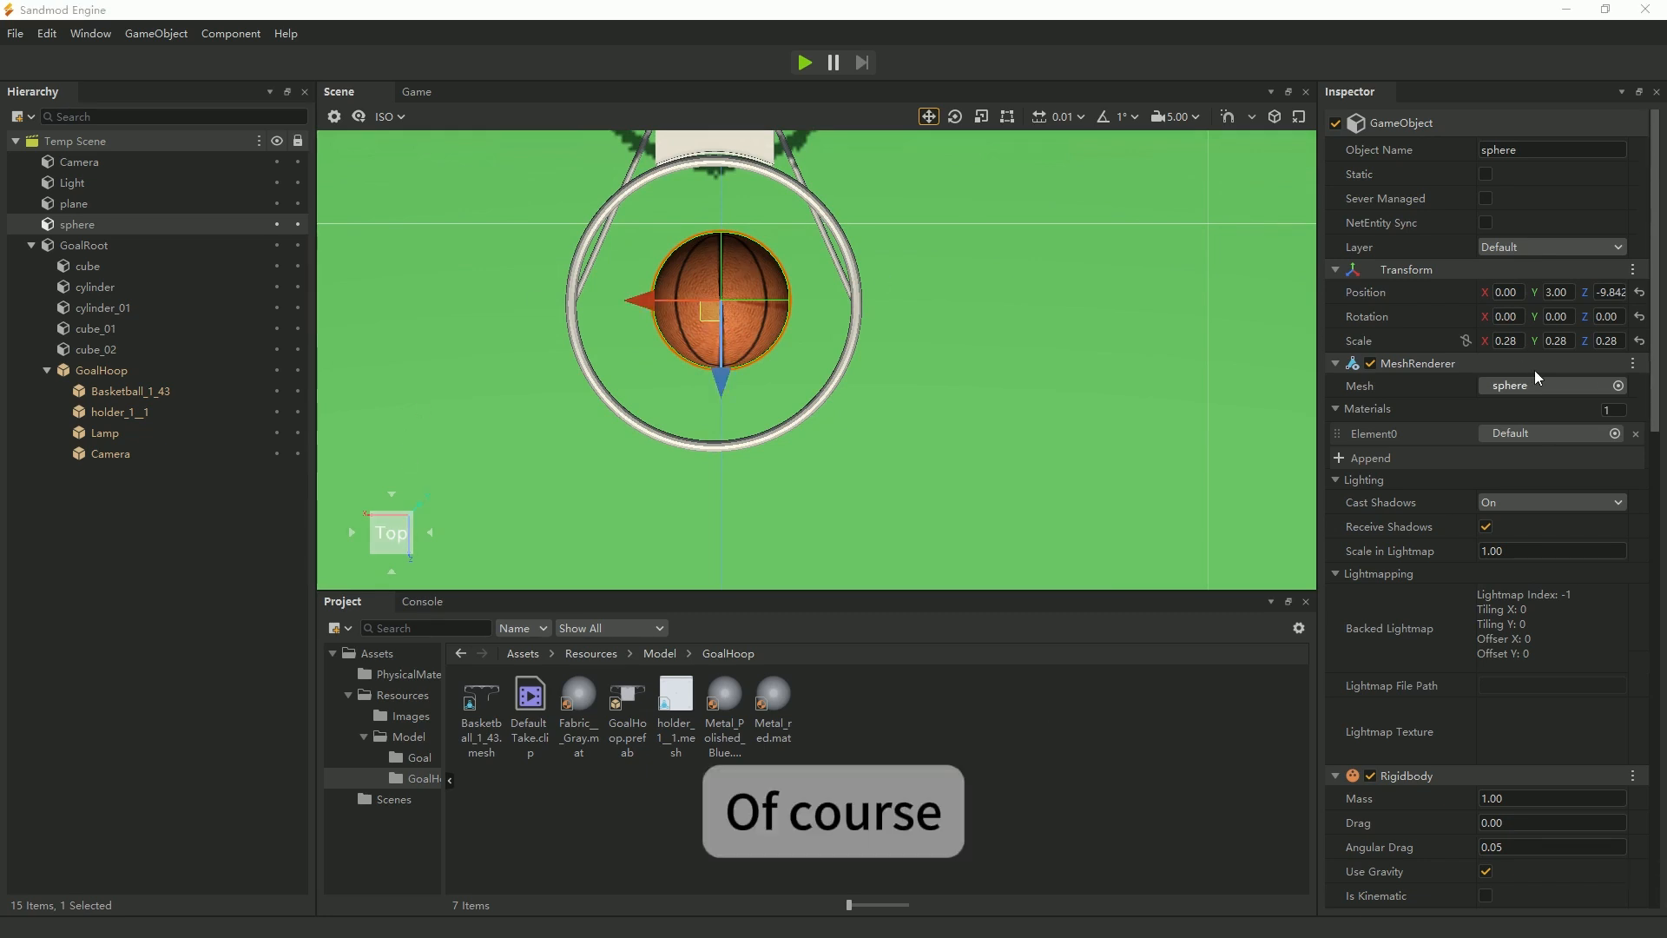
# Set the basketball's scale to 0.3 on the X, Y and Z axes.
pyautogui.click(1511, 341)
pyautogui.write('0.3')
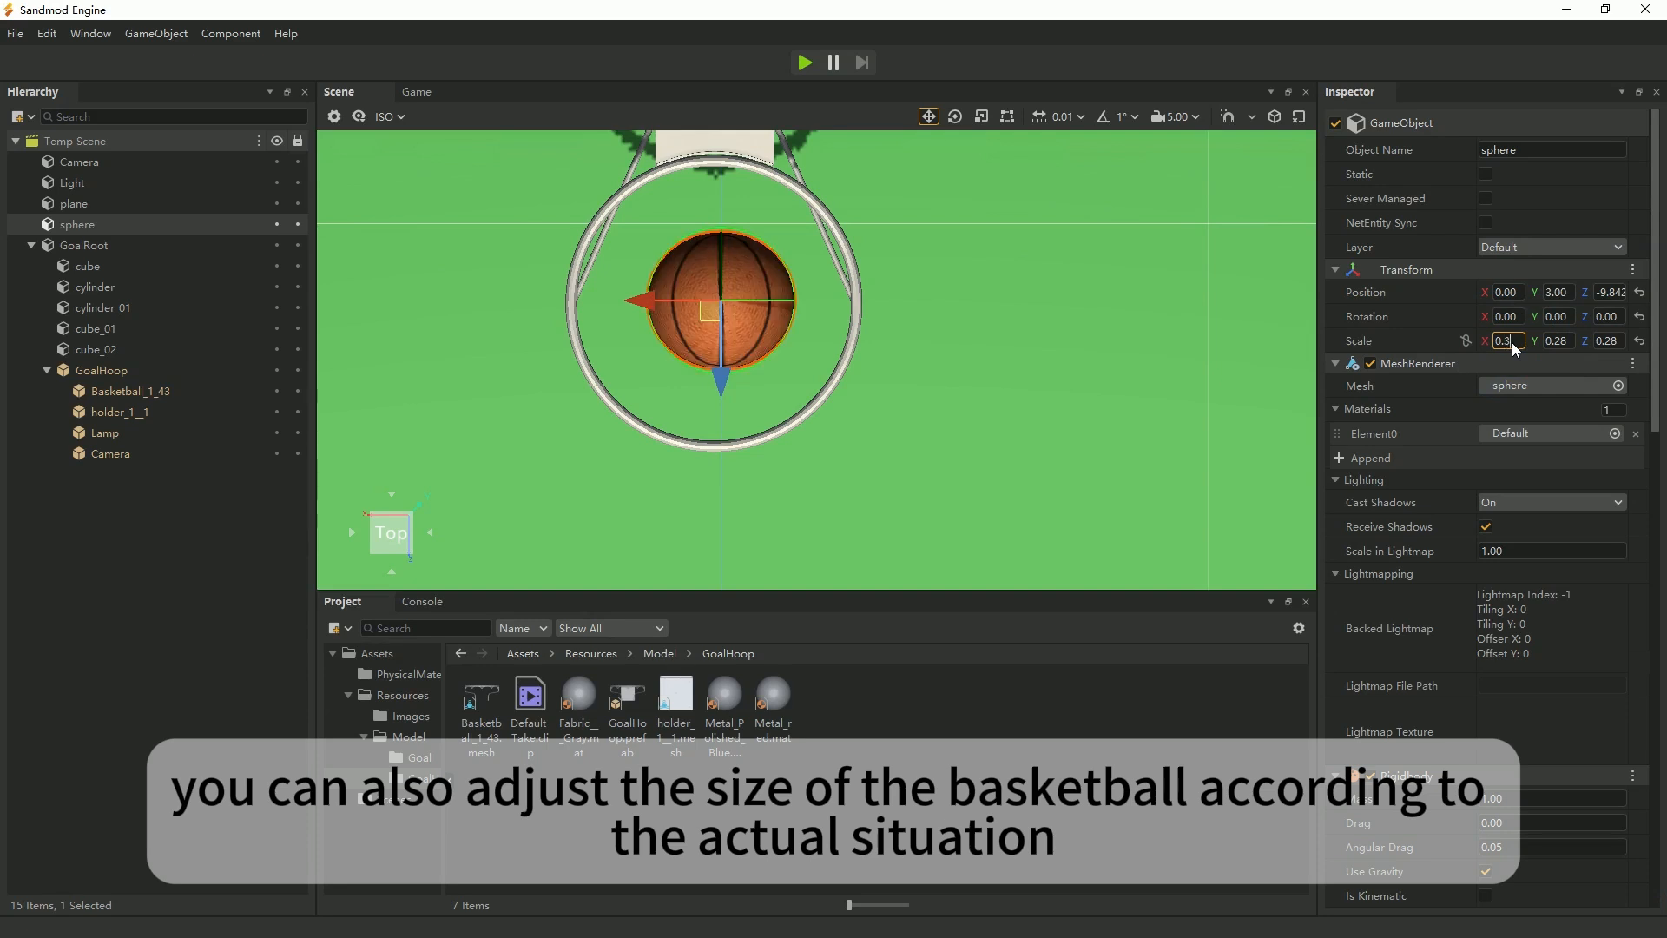
pyautogui.write('0.3')
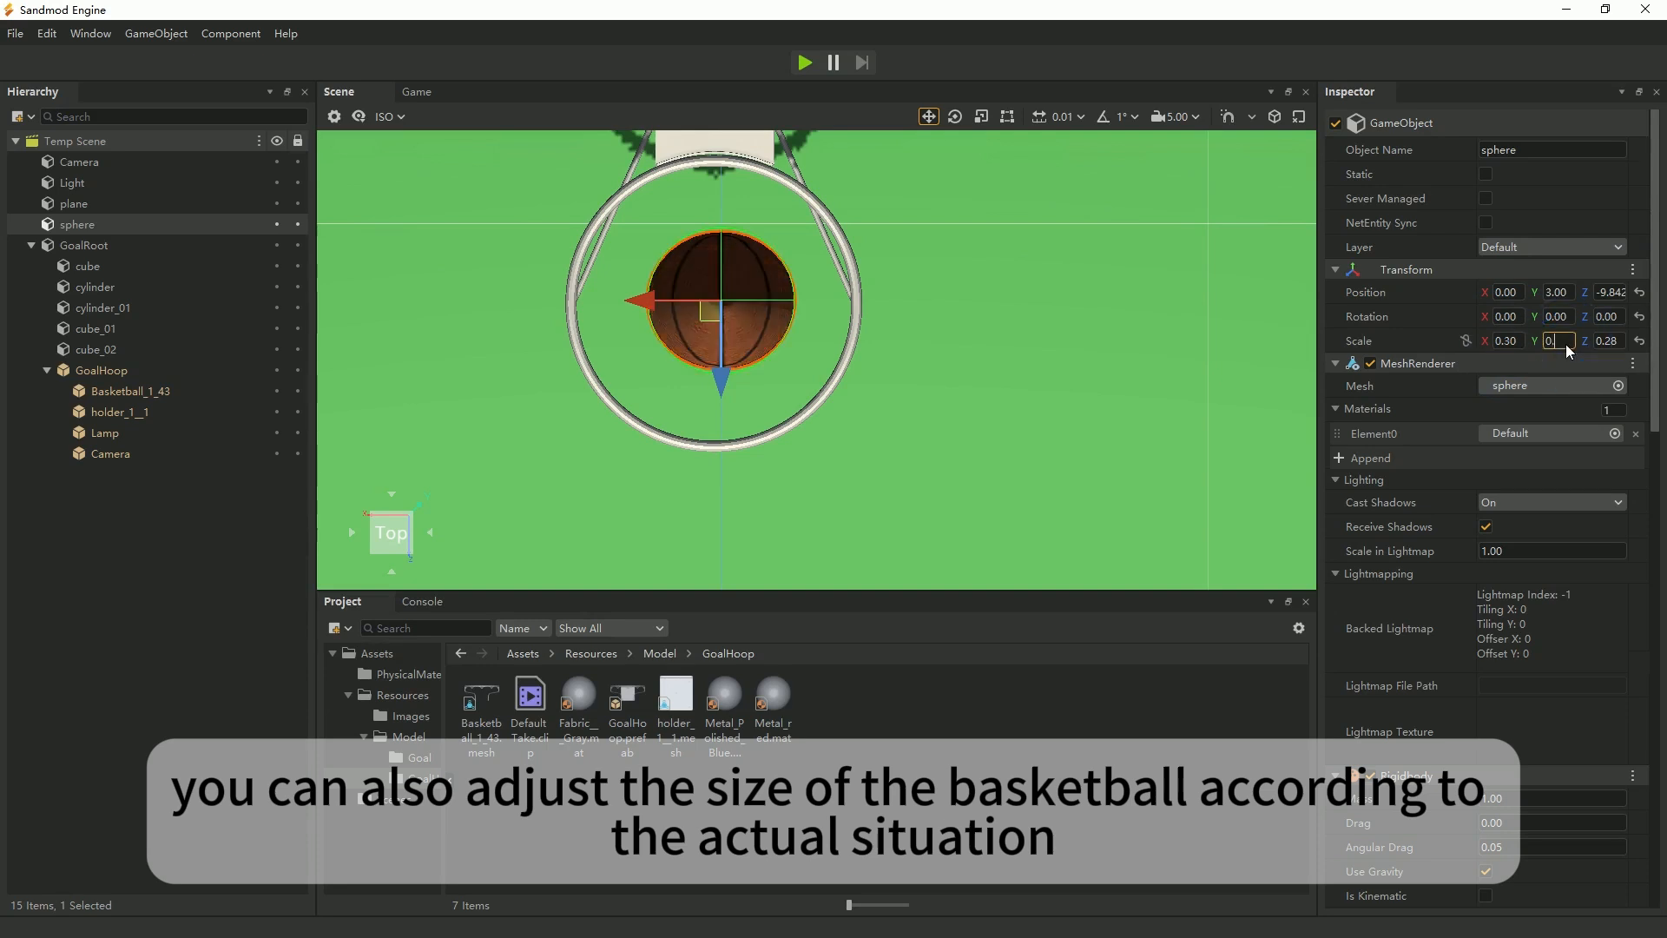
pyautogui.click(1609, 342)
pyautogui.write('0.3')
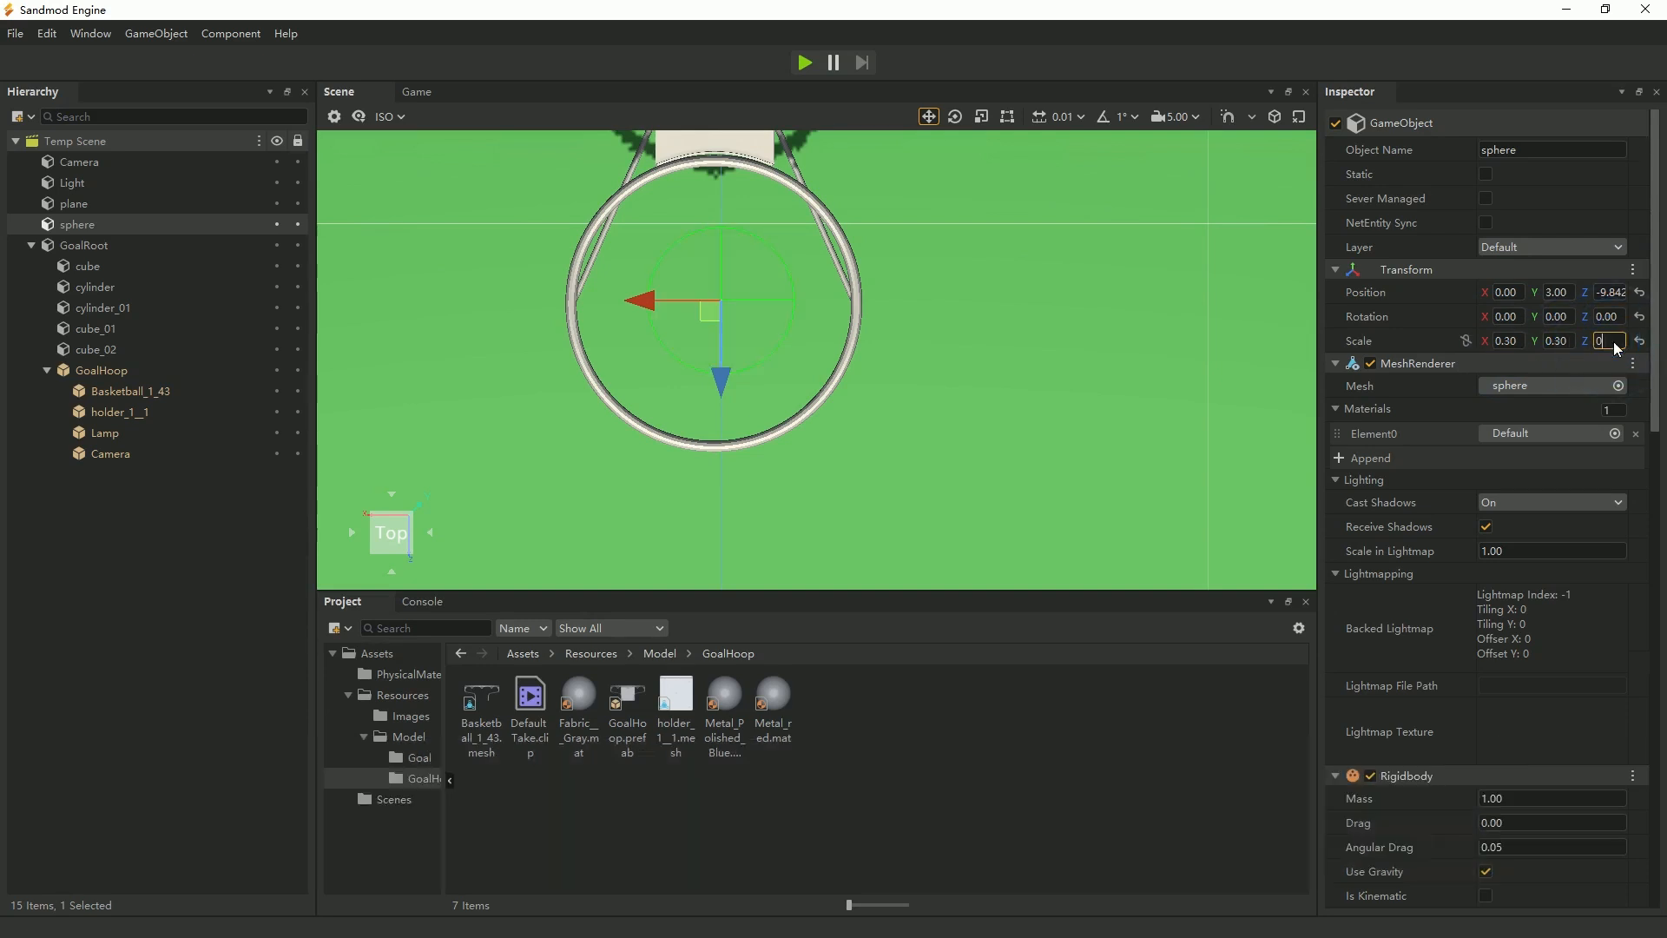
pyautogui.press('Return')
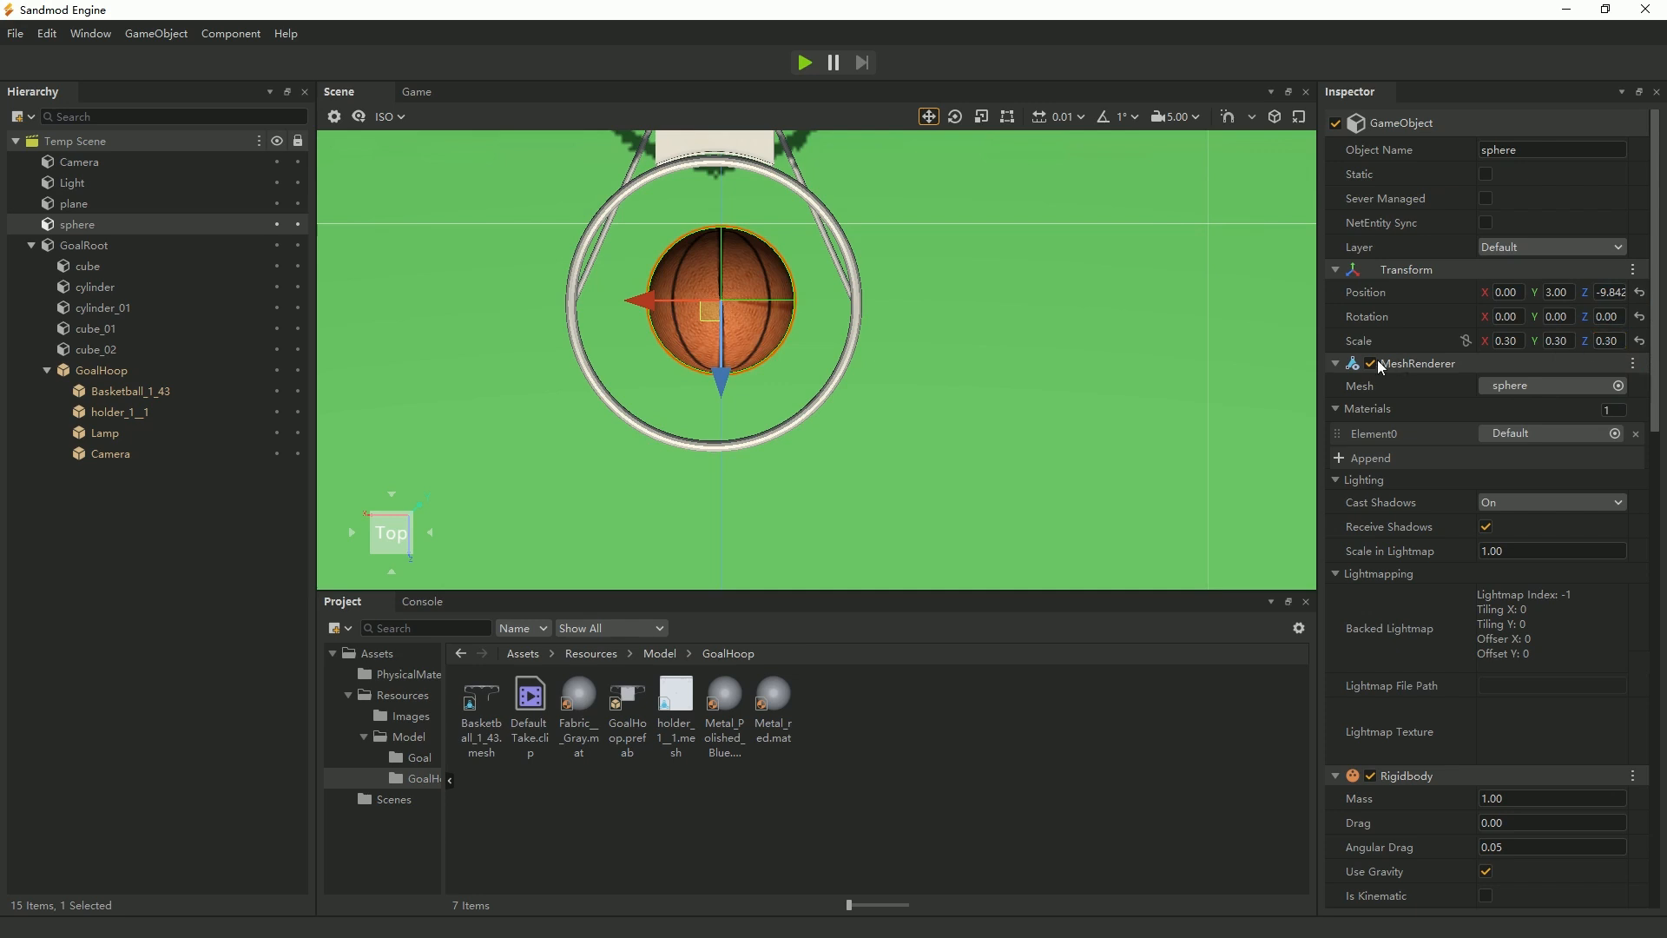
# Set GoalHoop's scale to 0.25 on the X, Y and Z axes.
pyautogui.click(768, 431)
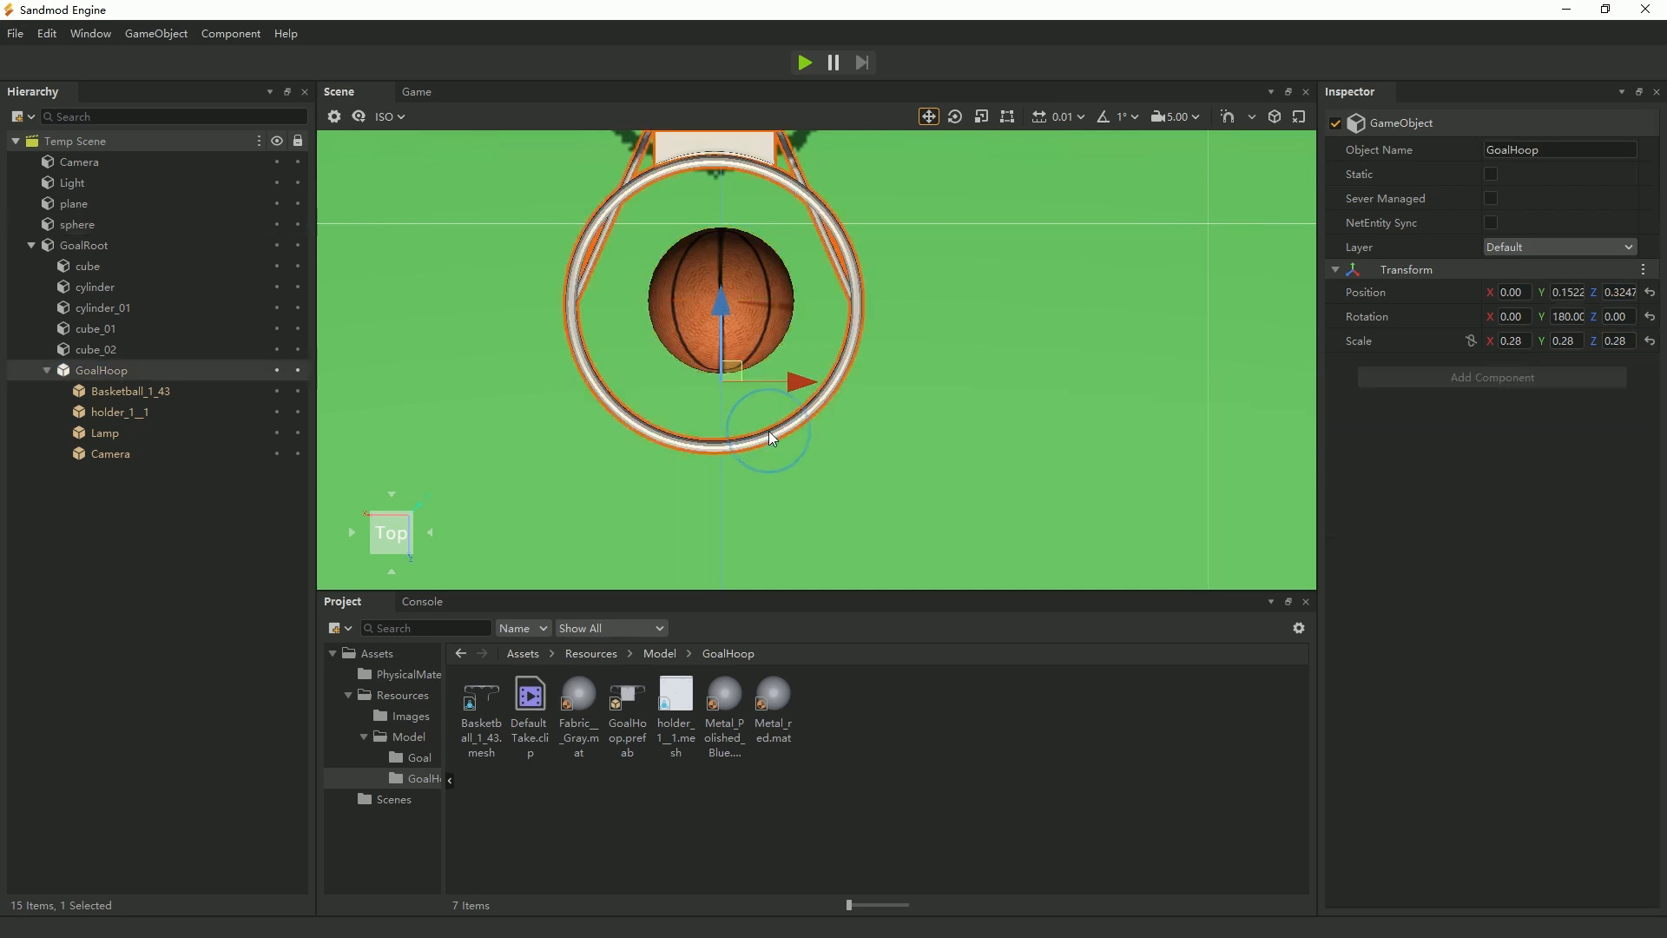
pyautogui.write('0.25')
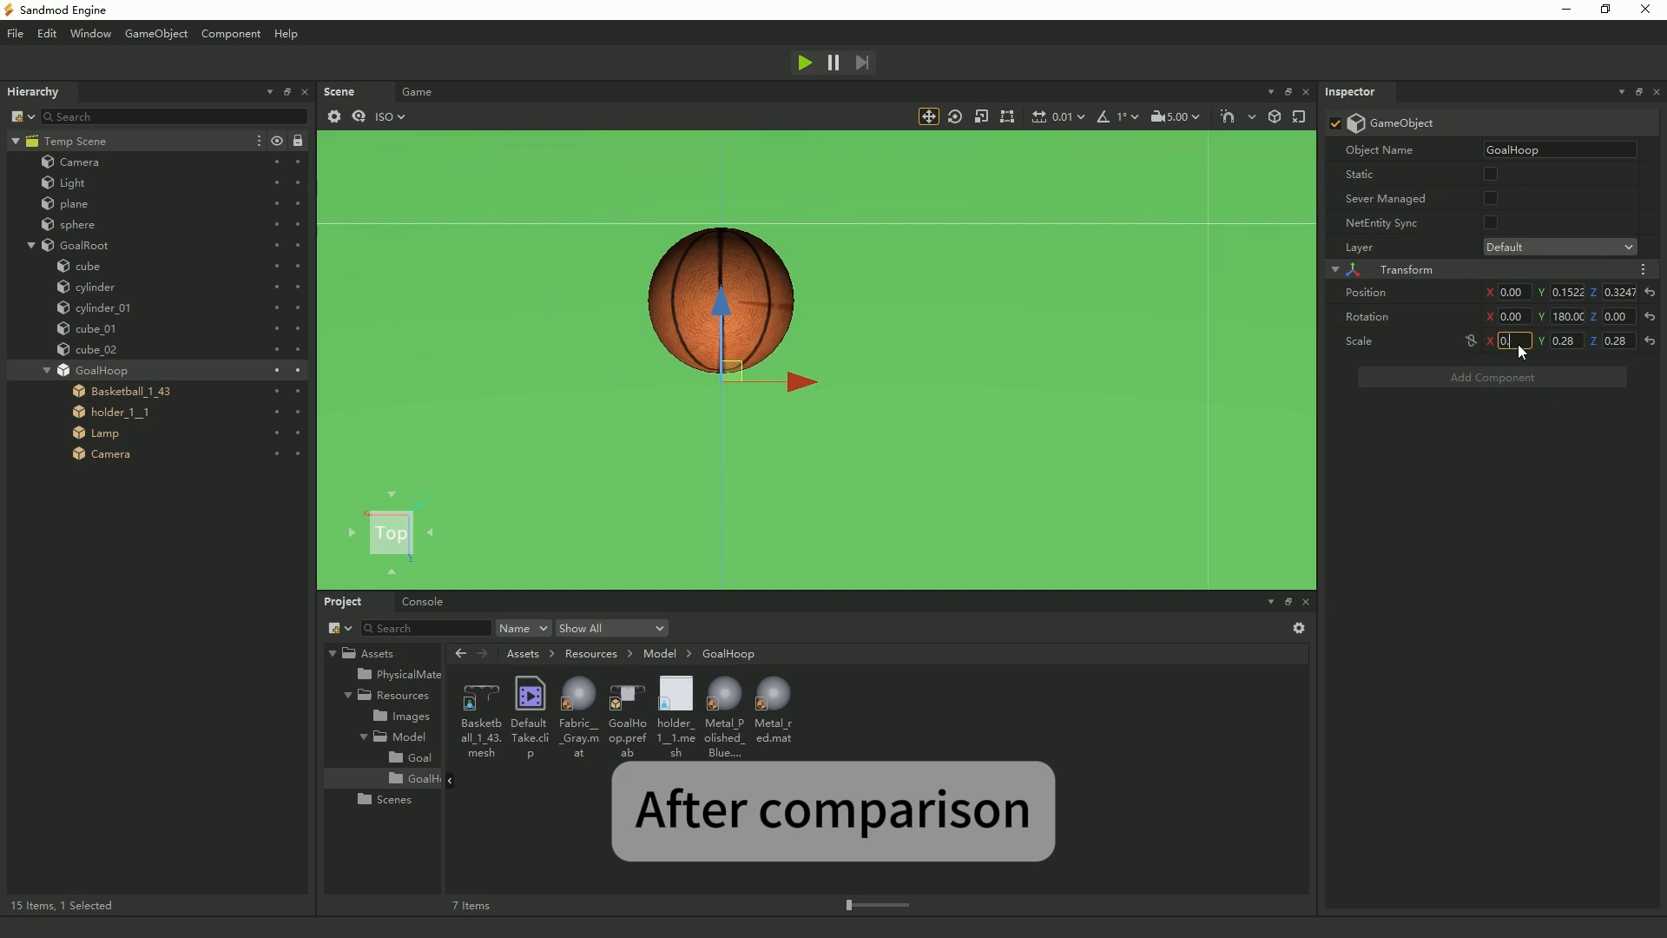
pyautogui.click(1568, 342)
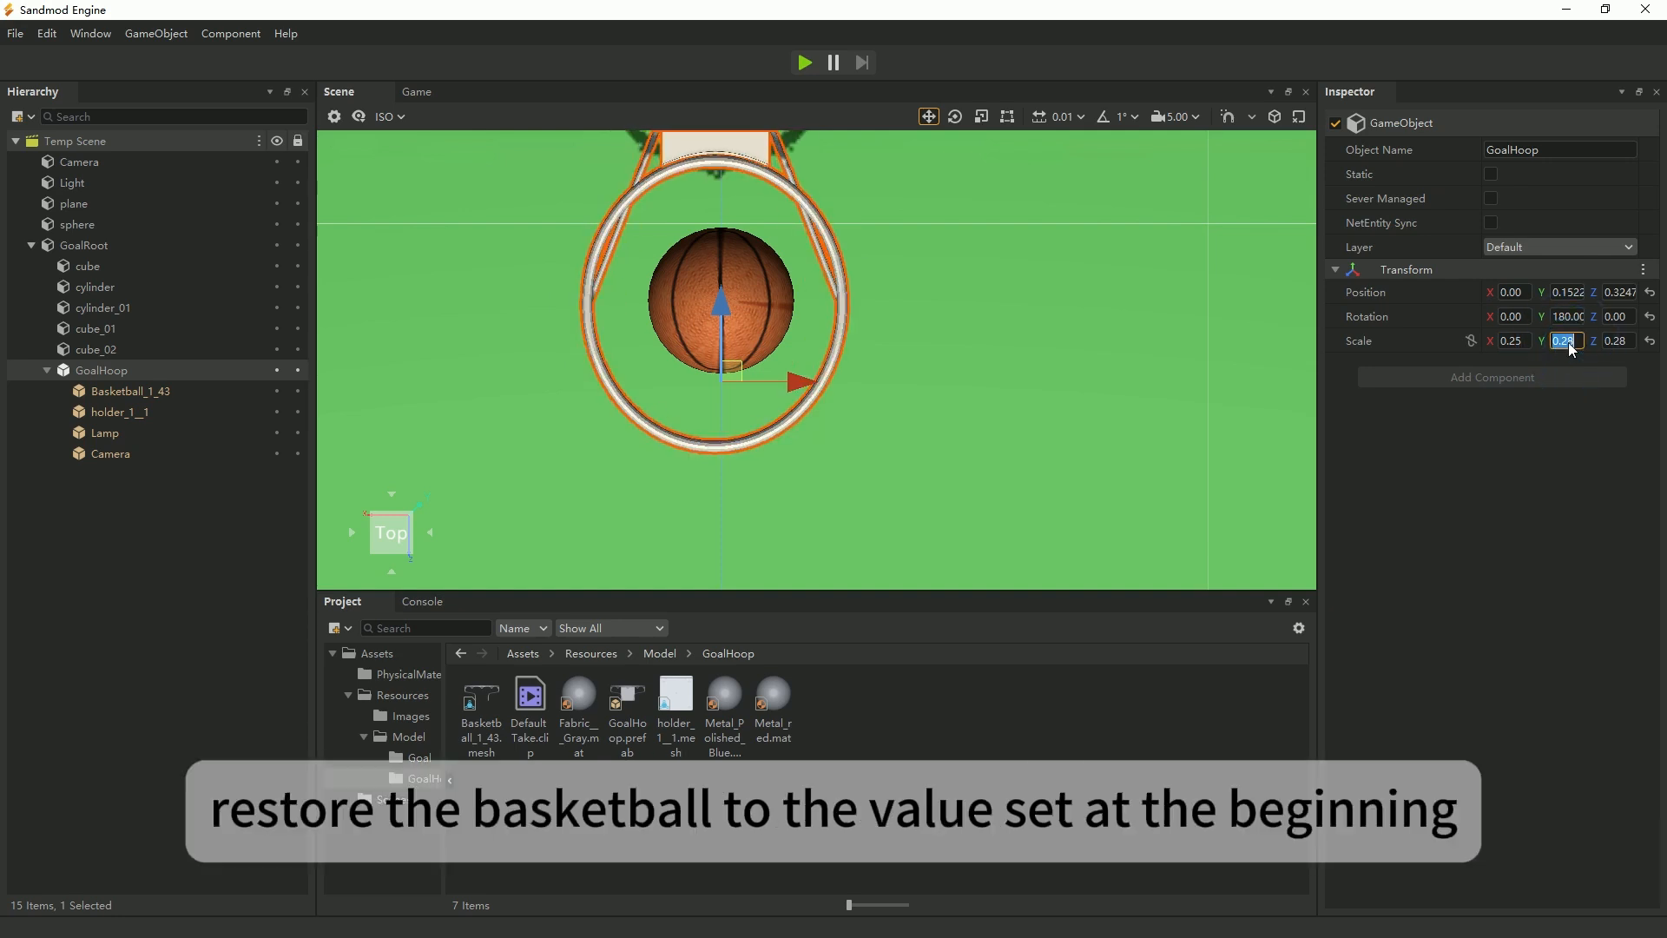
pyautogui.write('0.25')
pyautogui.click(1617, 341)
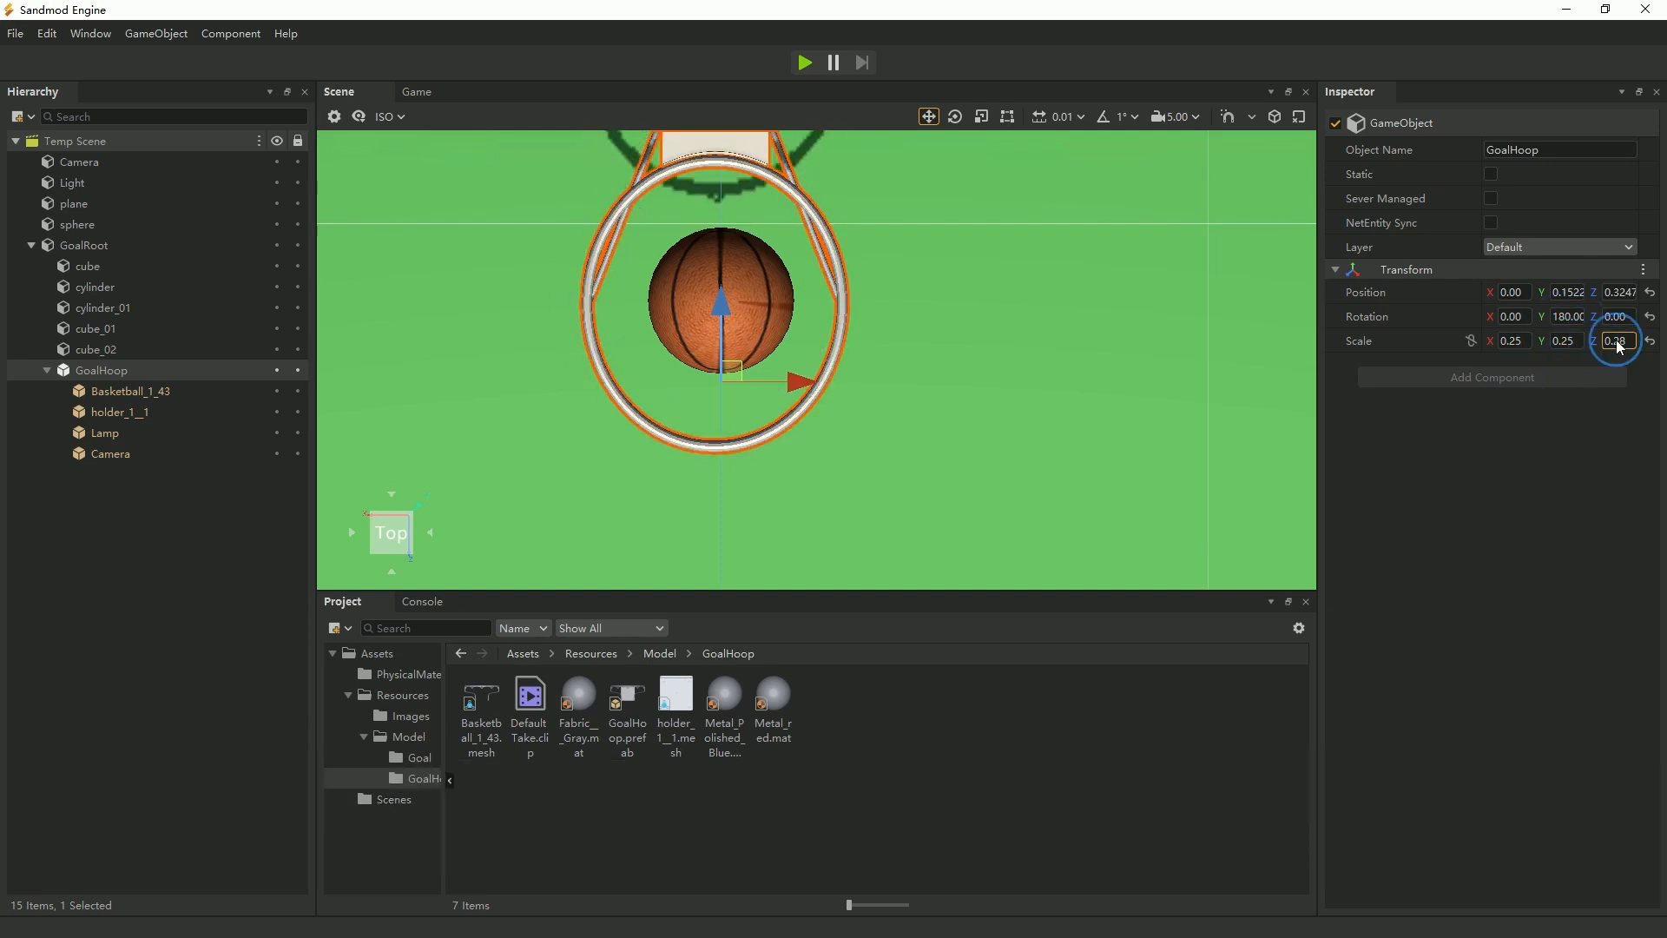
pyautogui.write('0.5')
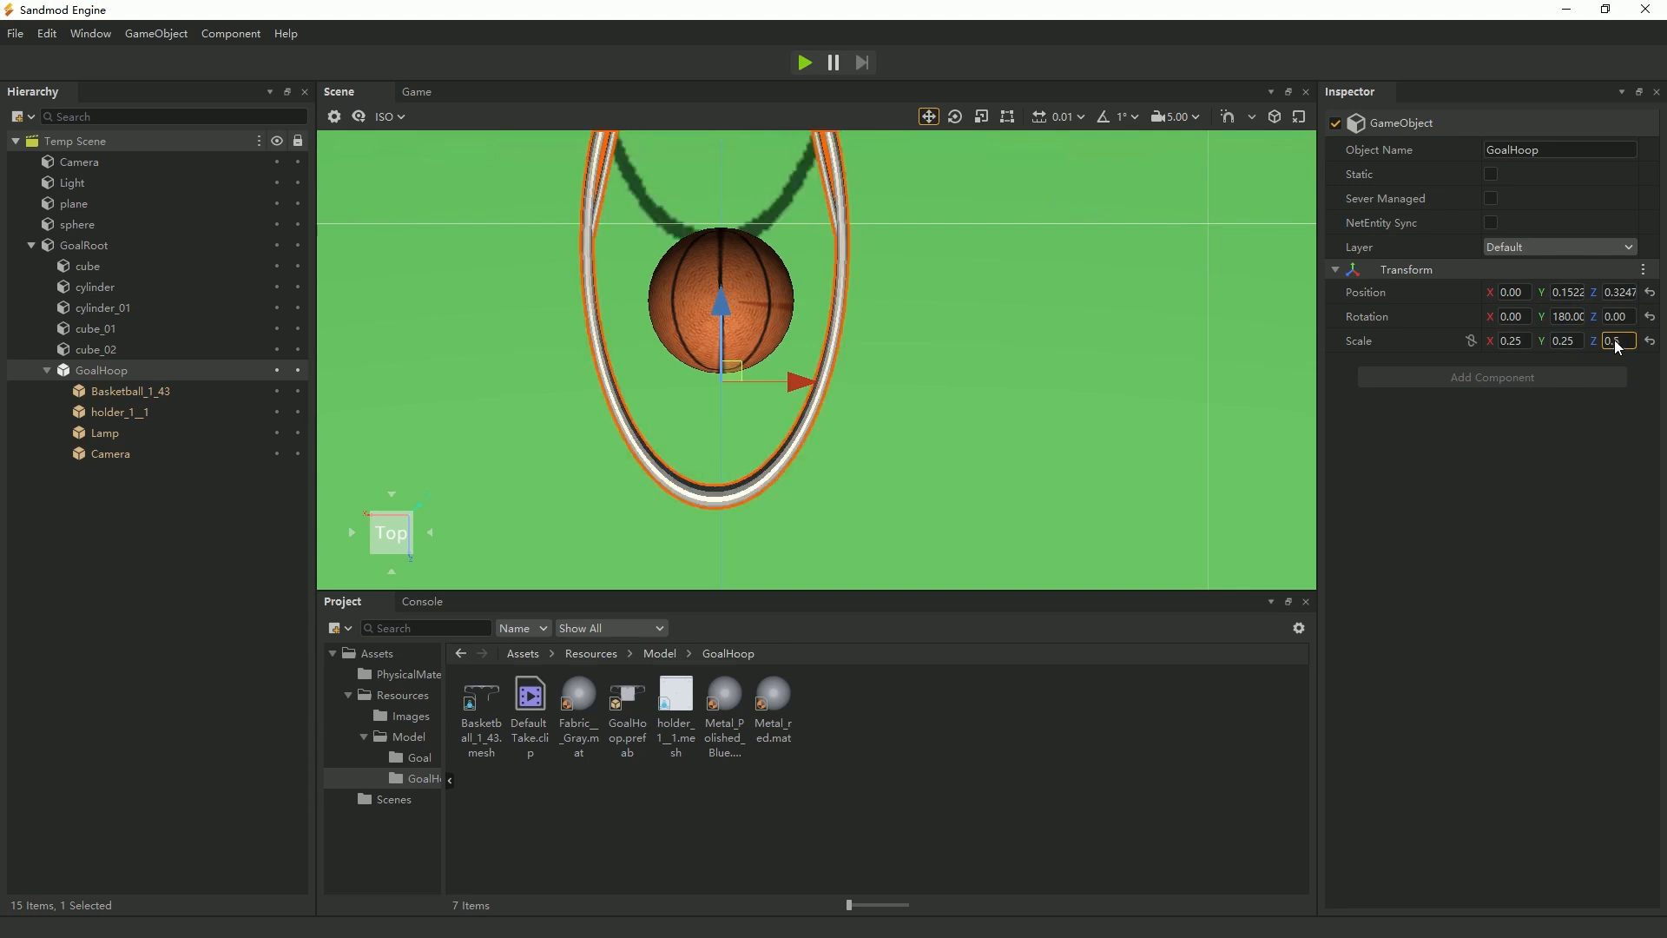
pyautogui.press('BackSpace')
pyautogui.write('25')
pyautogui.press('Return')
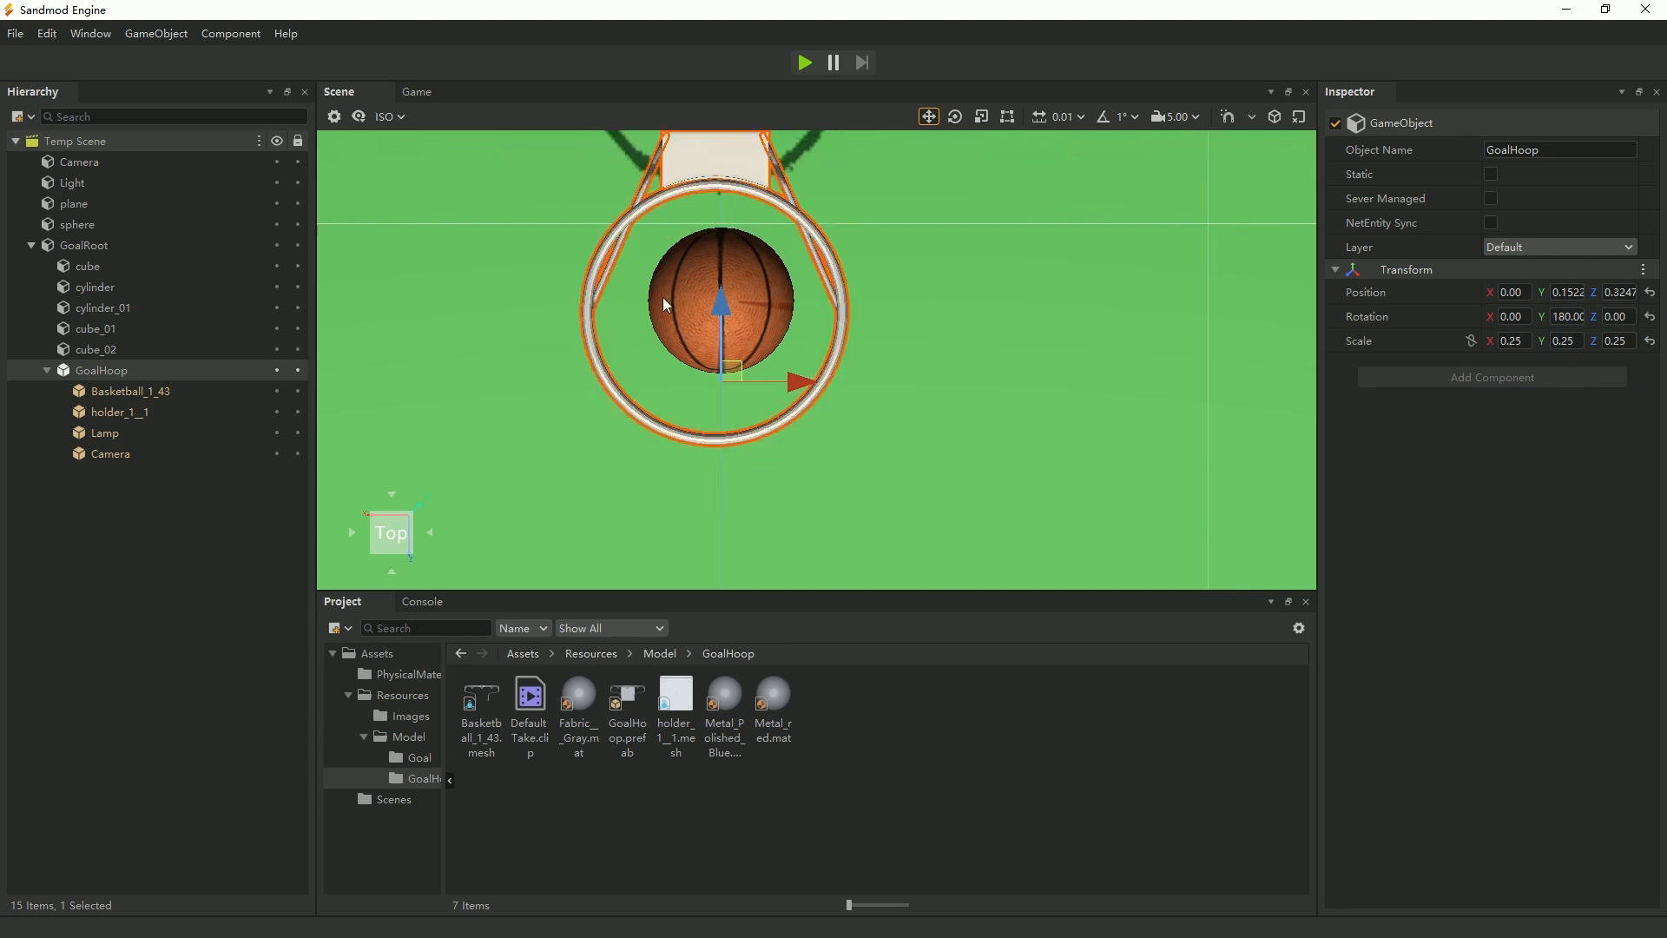
# Restore the basketball's starting transform, with position 0, 1.70, -6.00 and scale 0.28 on all axes.
pyautogui.click(88, 225)
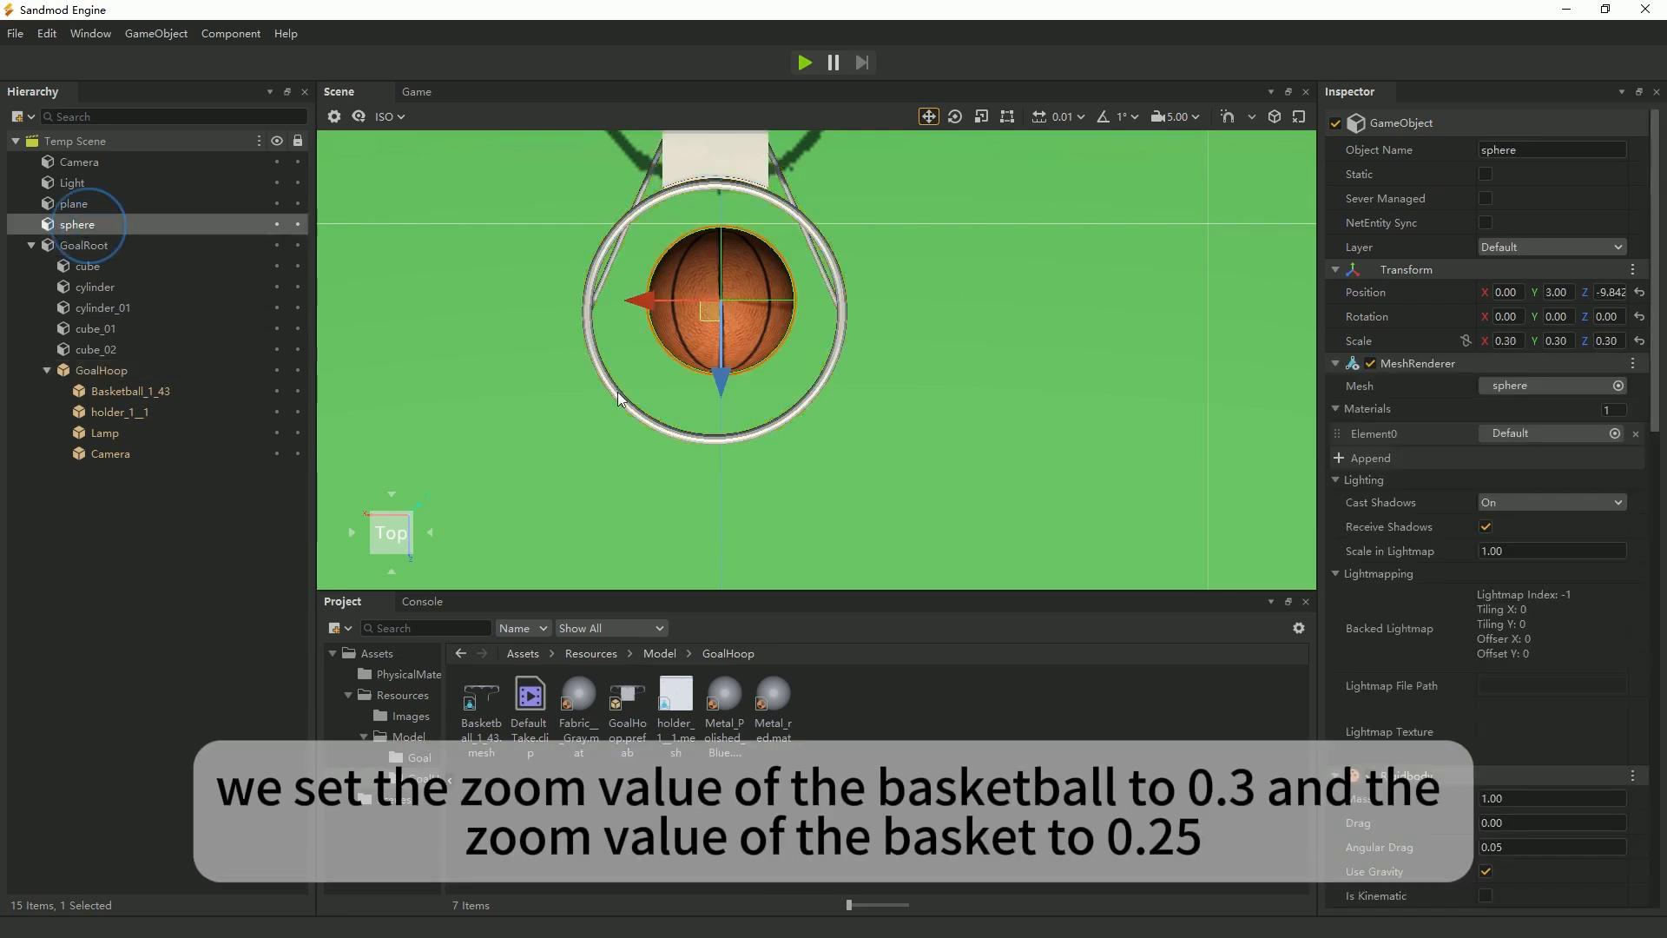
pyautogui.click(1632, 269)
pyautogui.click(1592, 387)
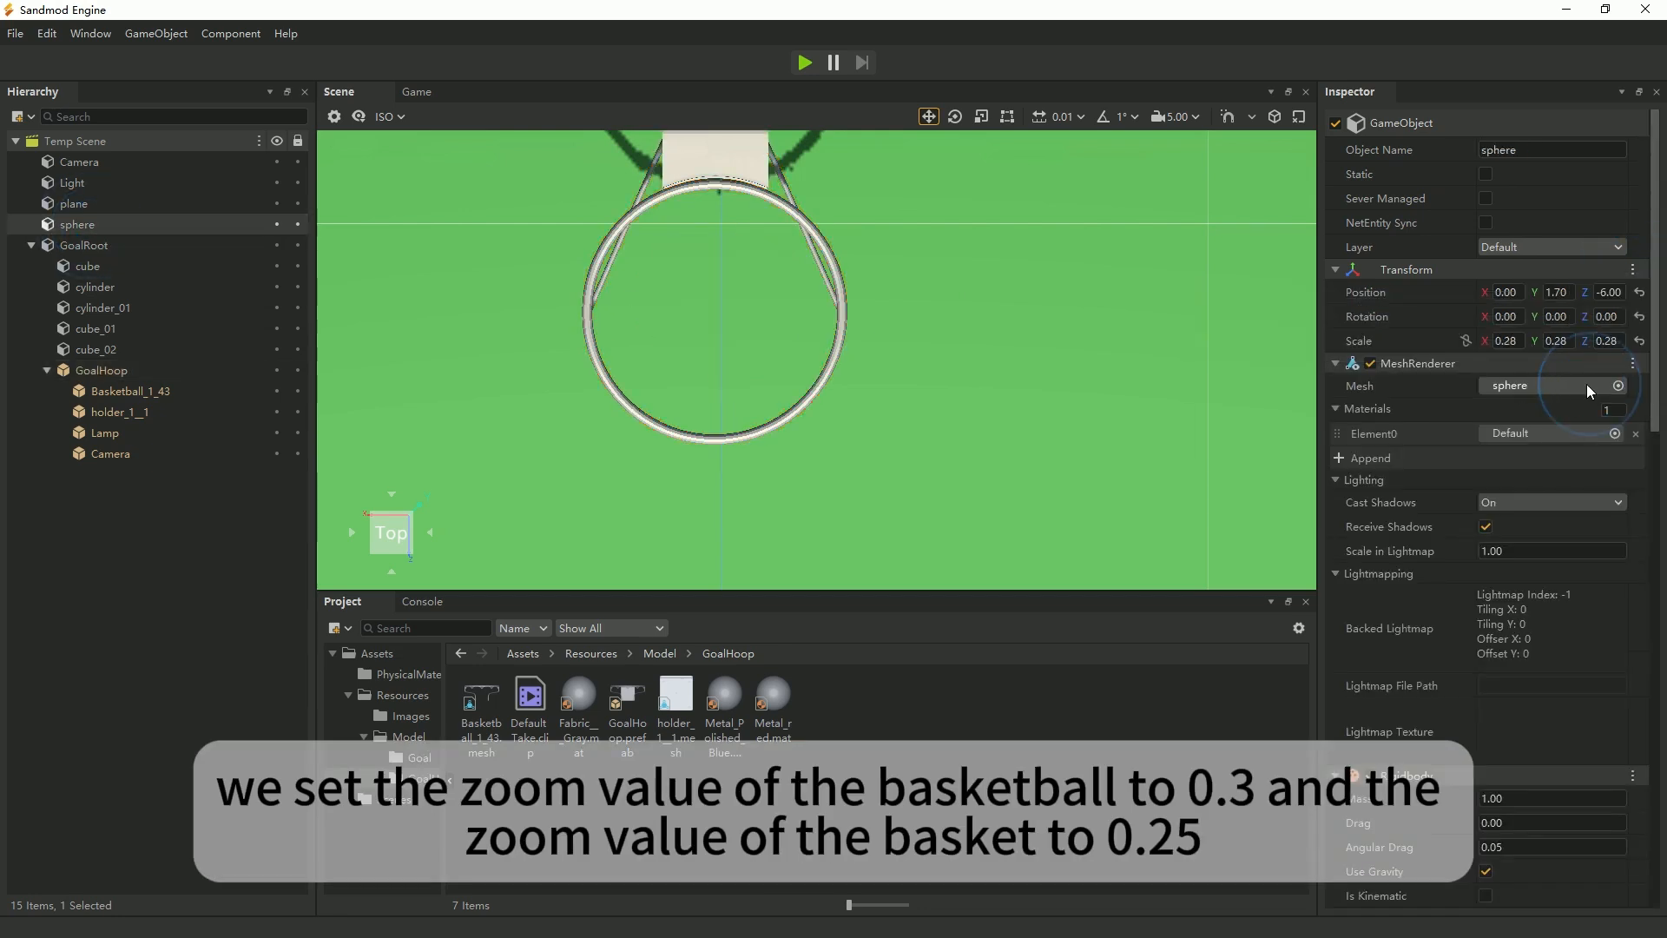
# Run the scene to check the basketball and the stand in the game view, and stop it.
pyautogui.scroll(-6, 788, 415)
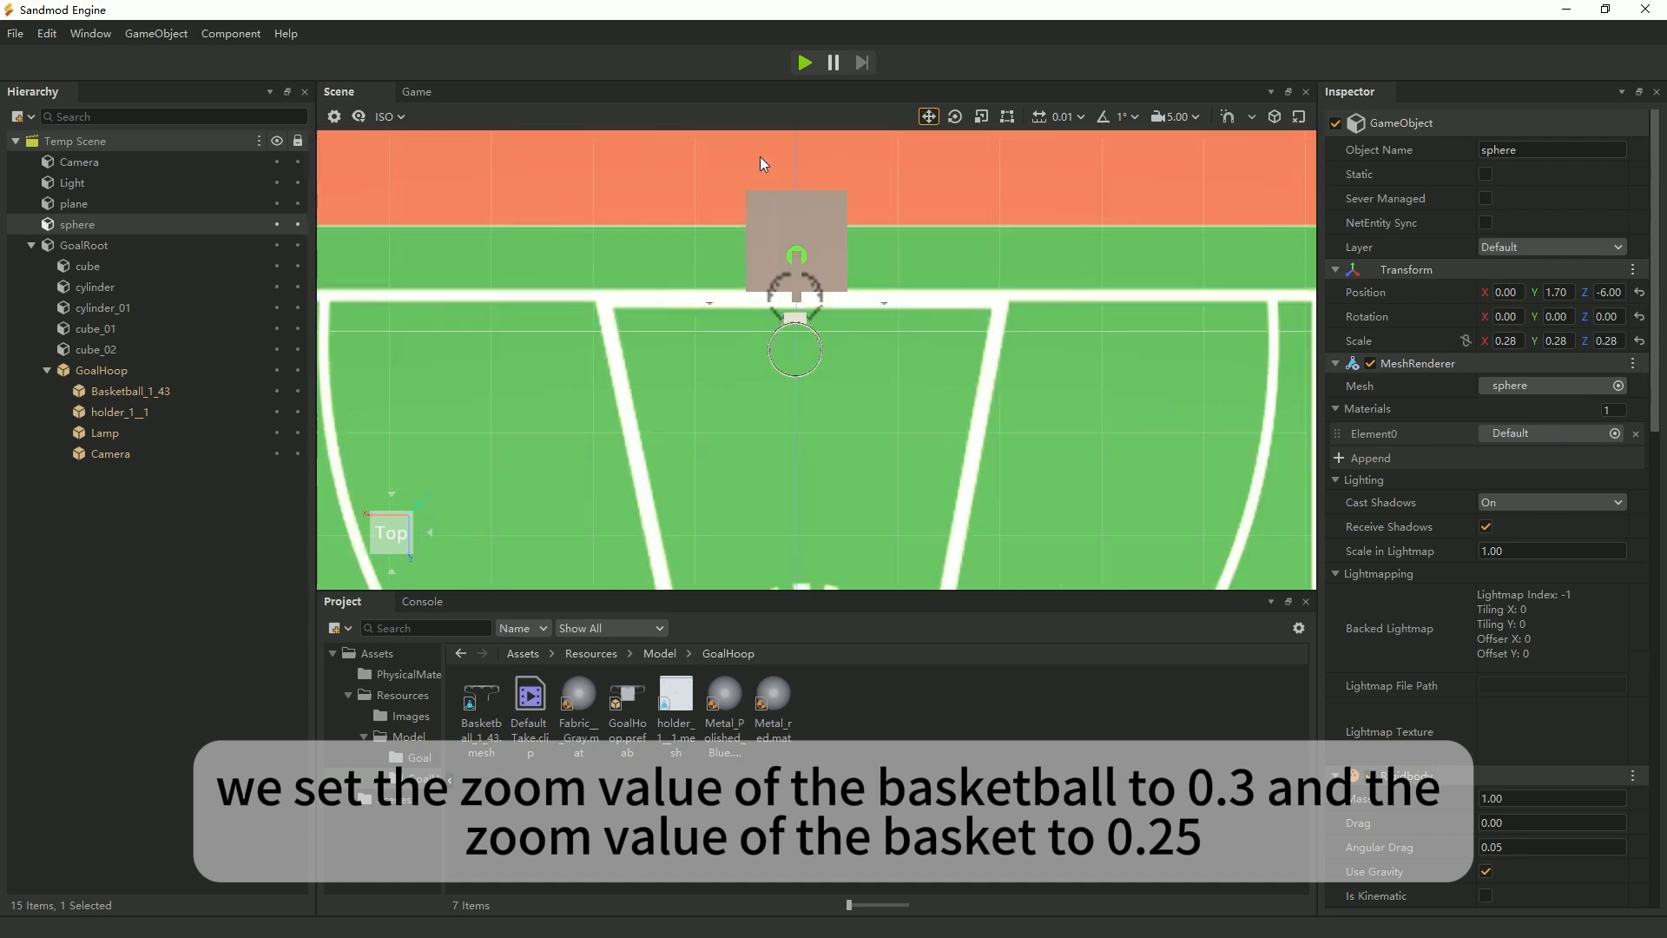
pyautogui.click(805, 62)
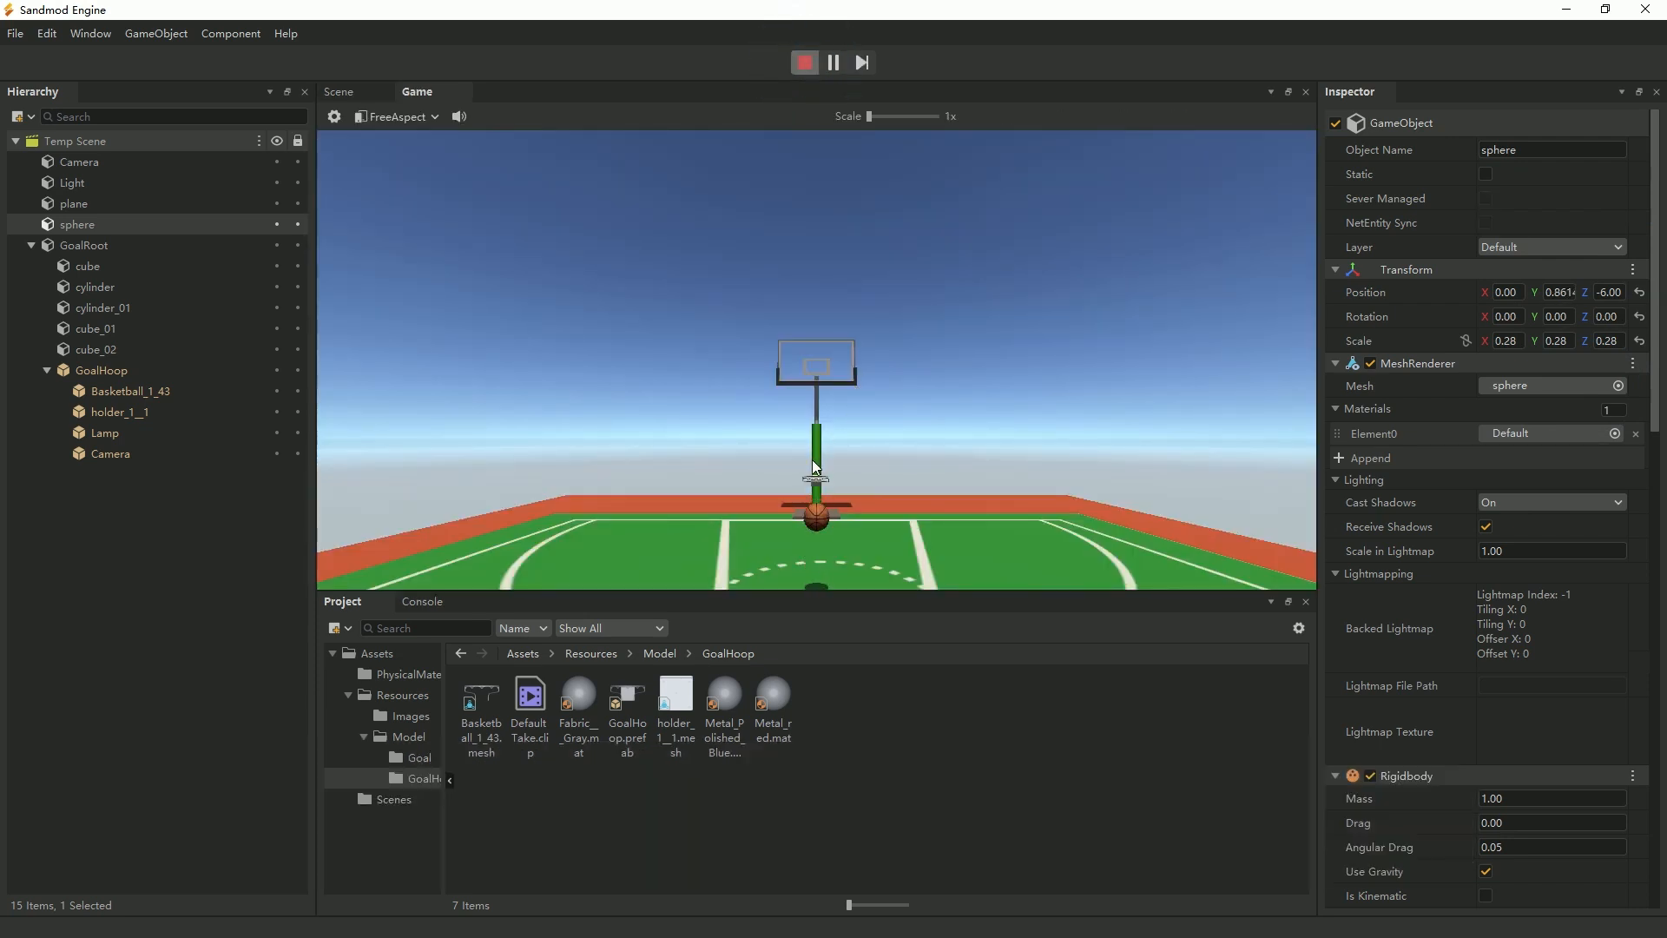
pyautogui.click(804, 62)
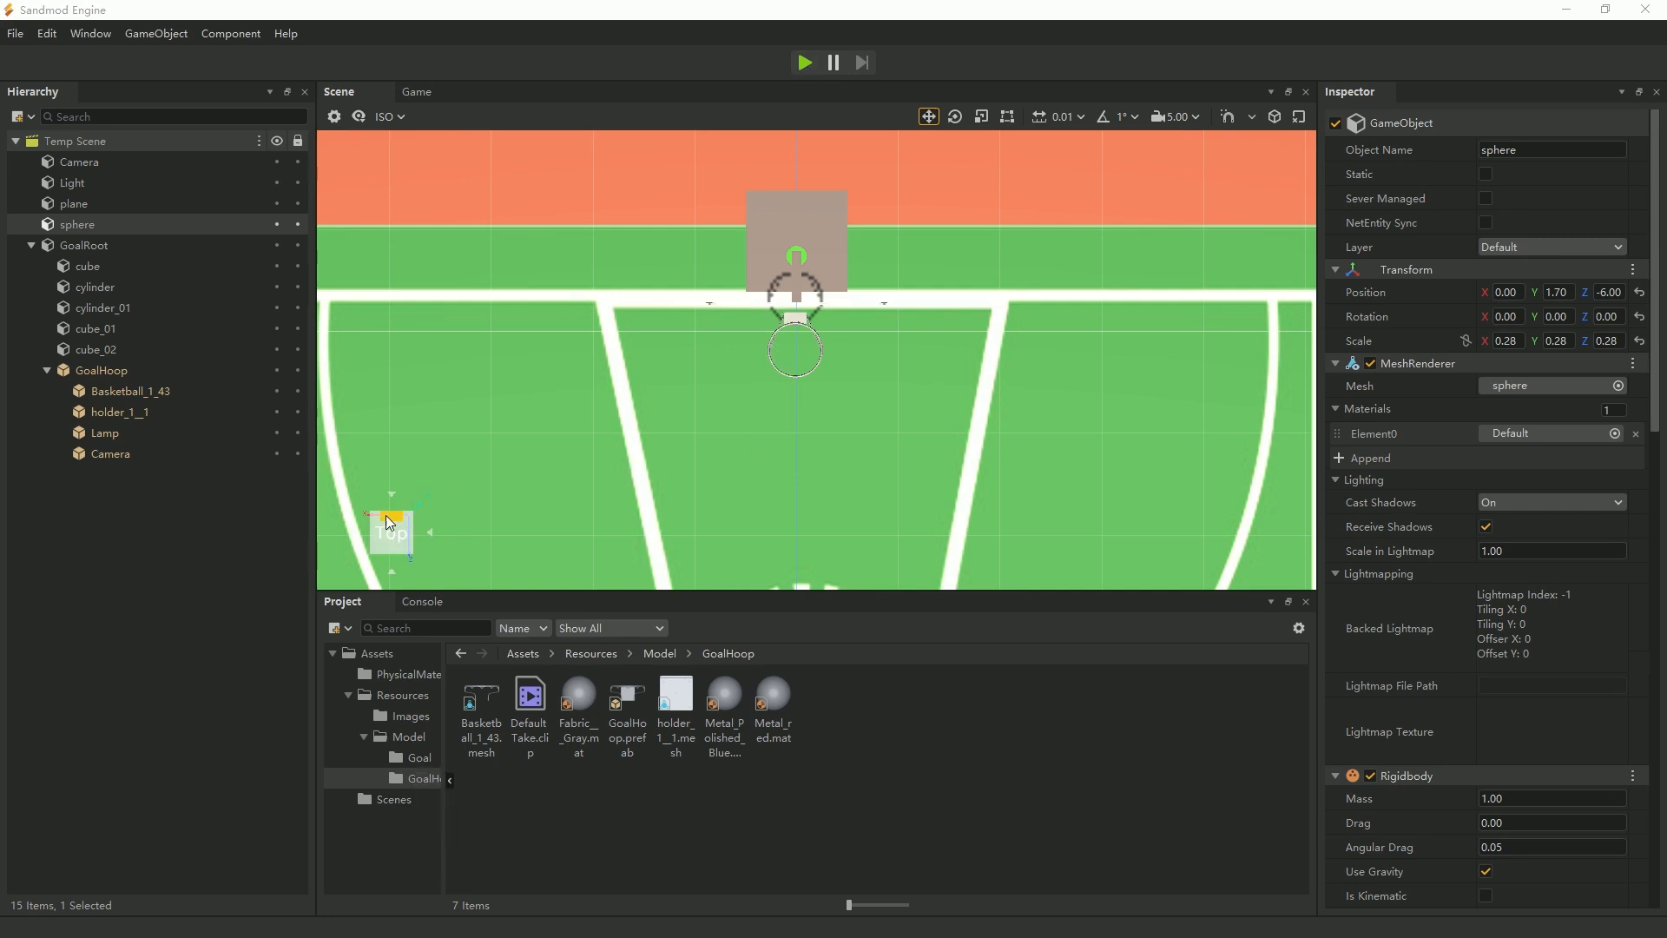
# Select GoalHoop and frame it together with the pole in the left side view.
pyautogui.click(434, 535)
pyautogui.click(434, 535)
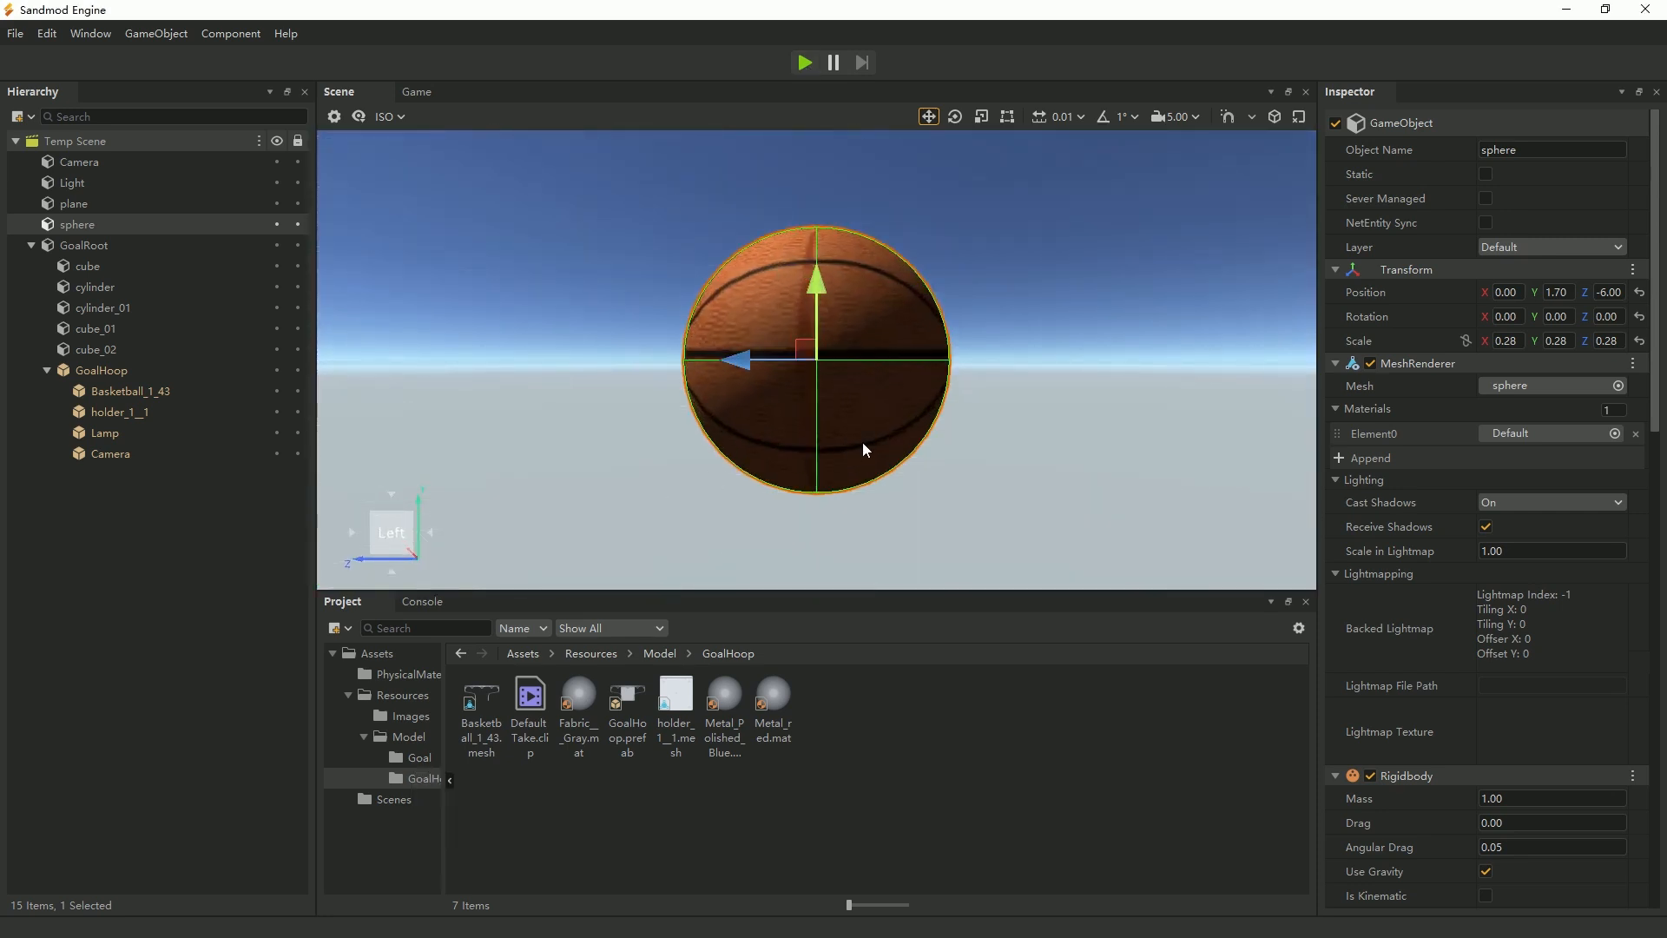
pyautogui.click(103, 373)
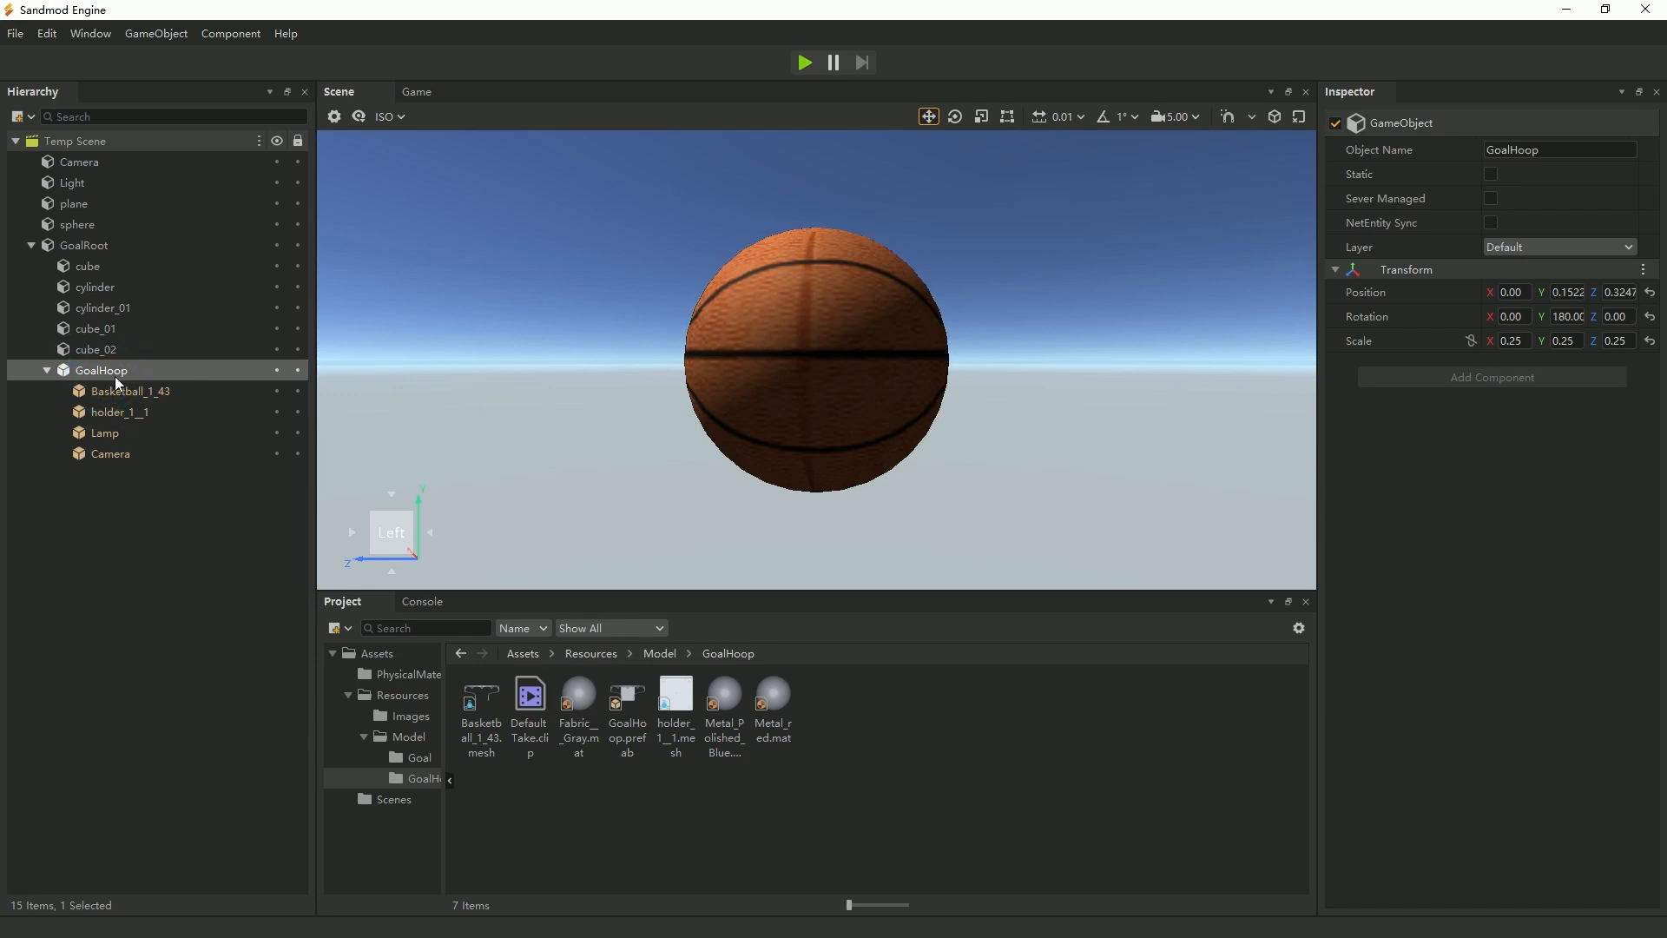
pyautogui.press('f')
pyautogui.scroll(-5, 1053, 409)
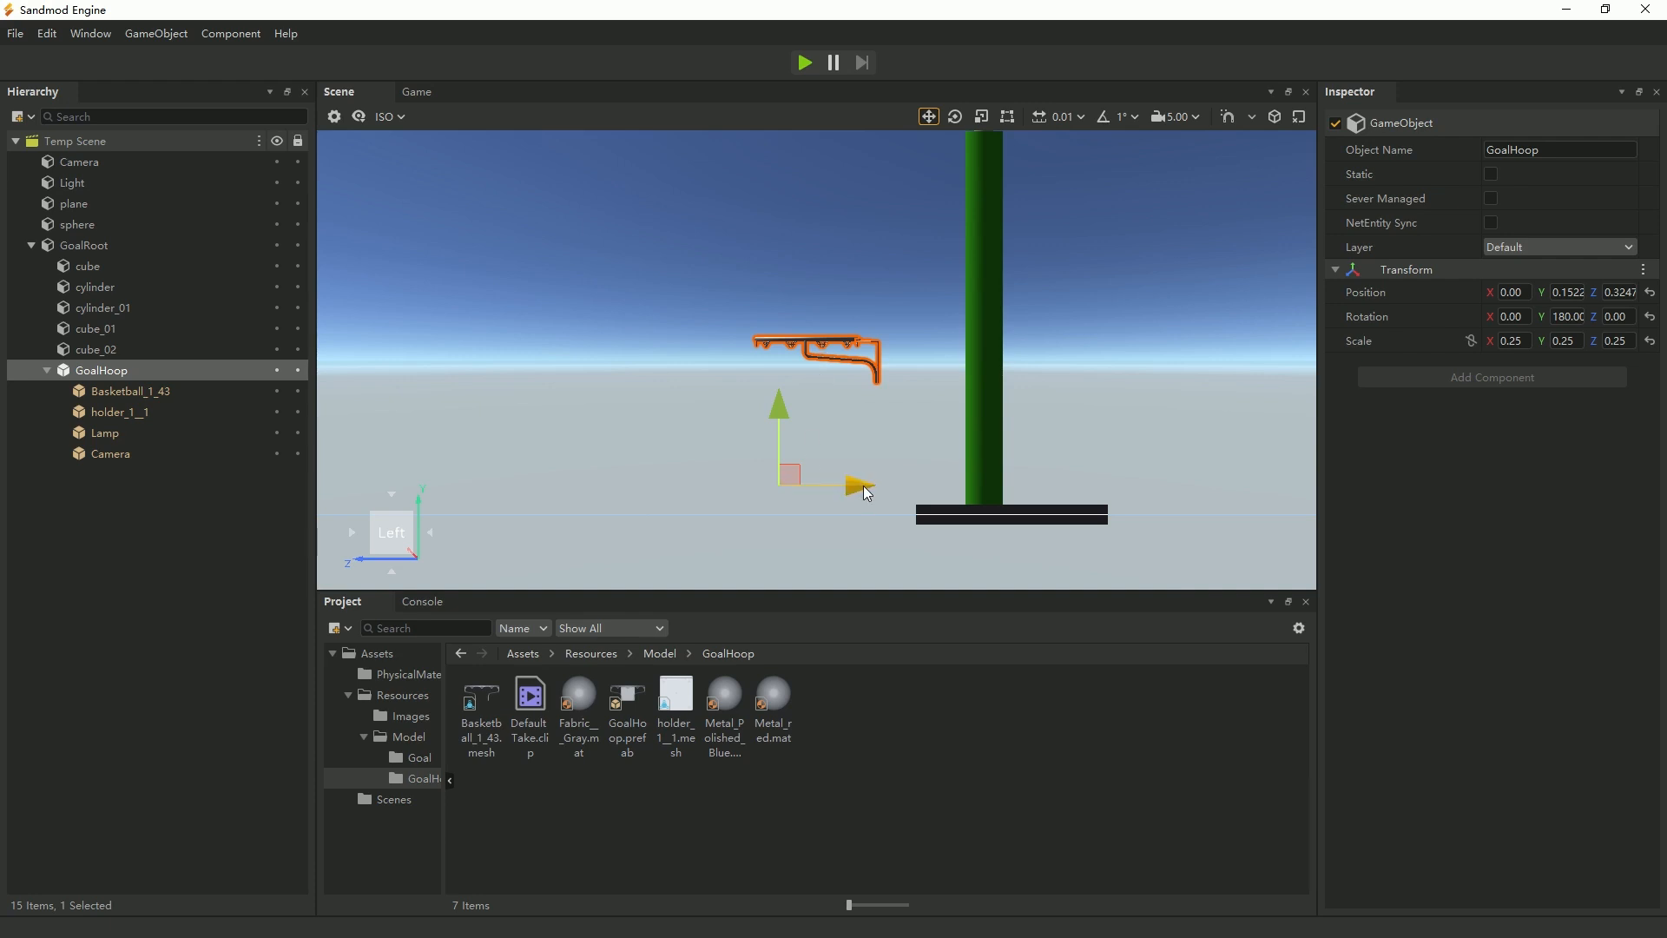
pyautogui.moveTo(829, 493); pyautogui.dragTo(864, 495)
pyautogui.scroll(-3, 864, 495)
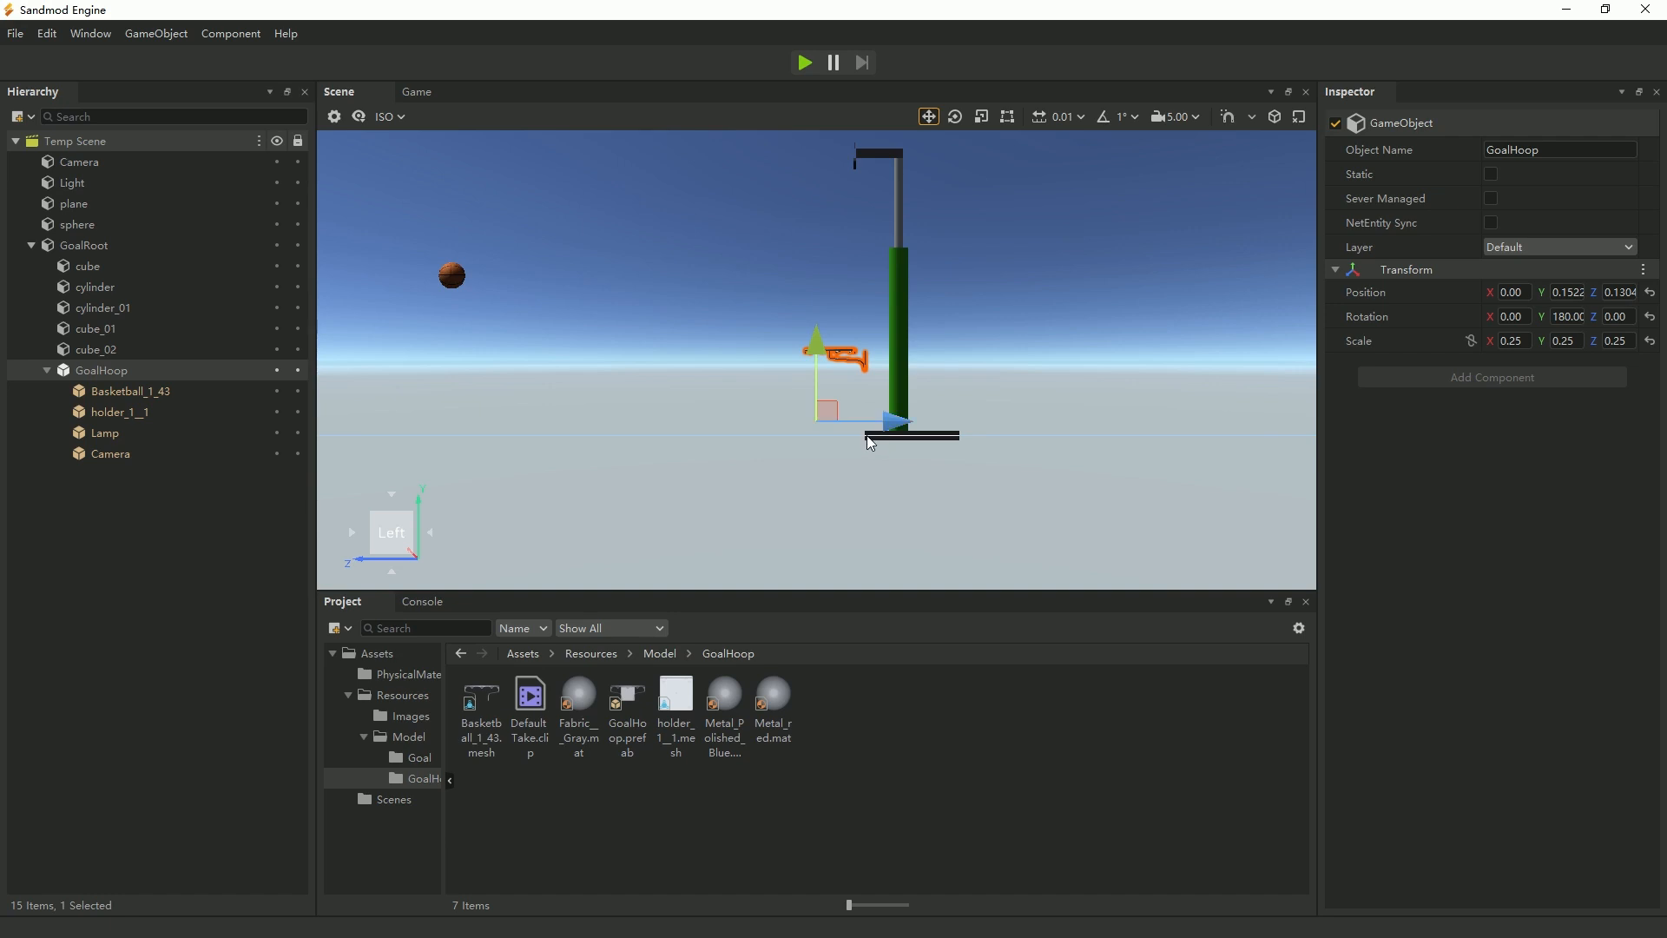
pyautogui.hotkey('ctrl', 'z')
pyautogui.hotkey('ctrl', 'z')
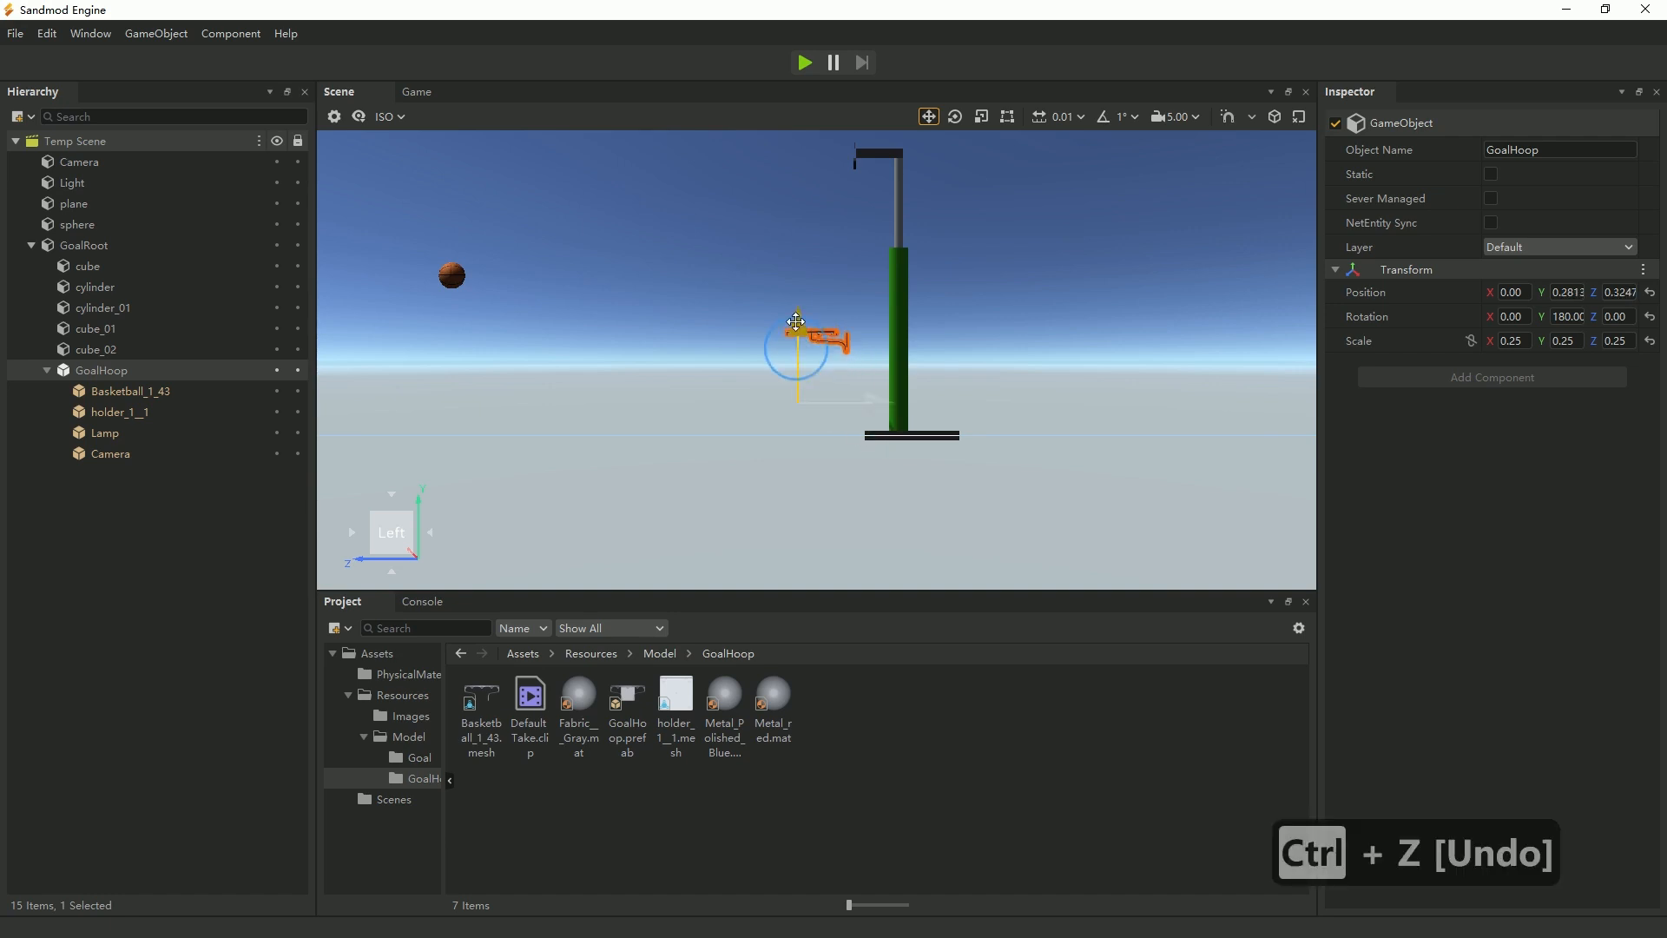
# Raise GoalHoop along Y to the height of the backboard's lower edge, about 2.235.
pyautogui.moveTo(776, 170); pyautogui.dragTo(777, 152)
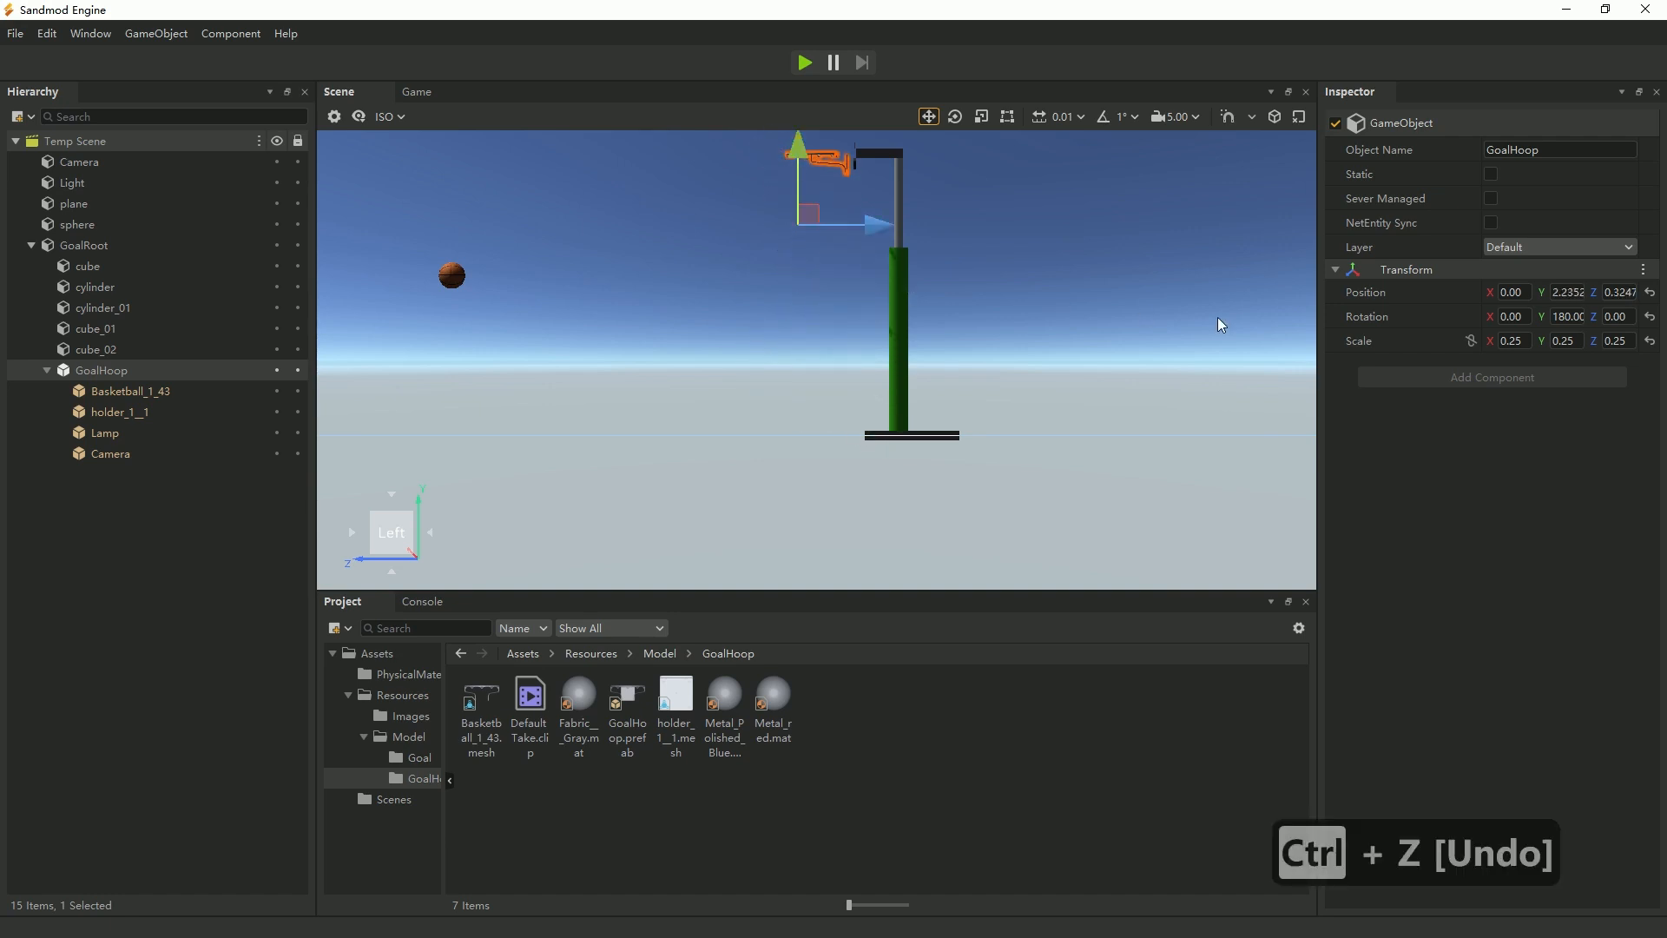
pyautogui.click(1566, 292)
pyautogui.write('3')
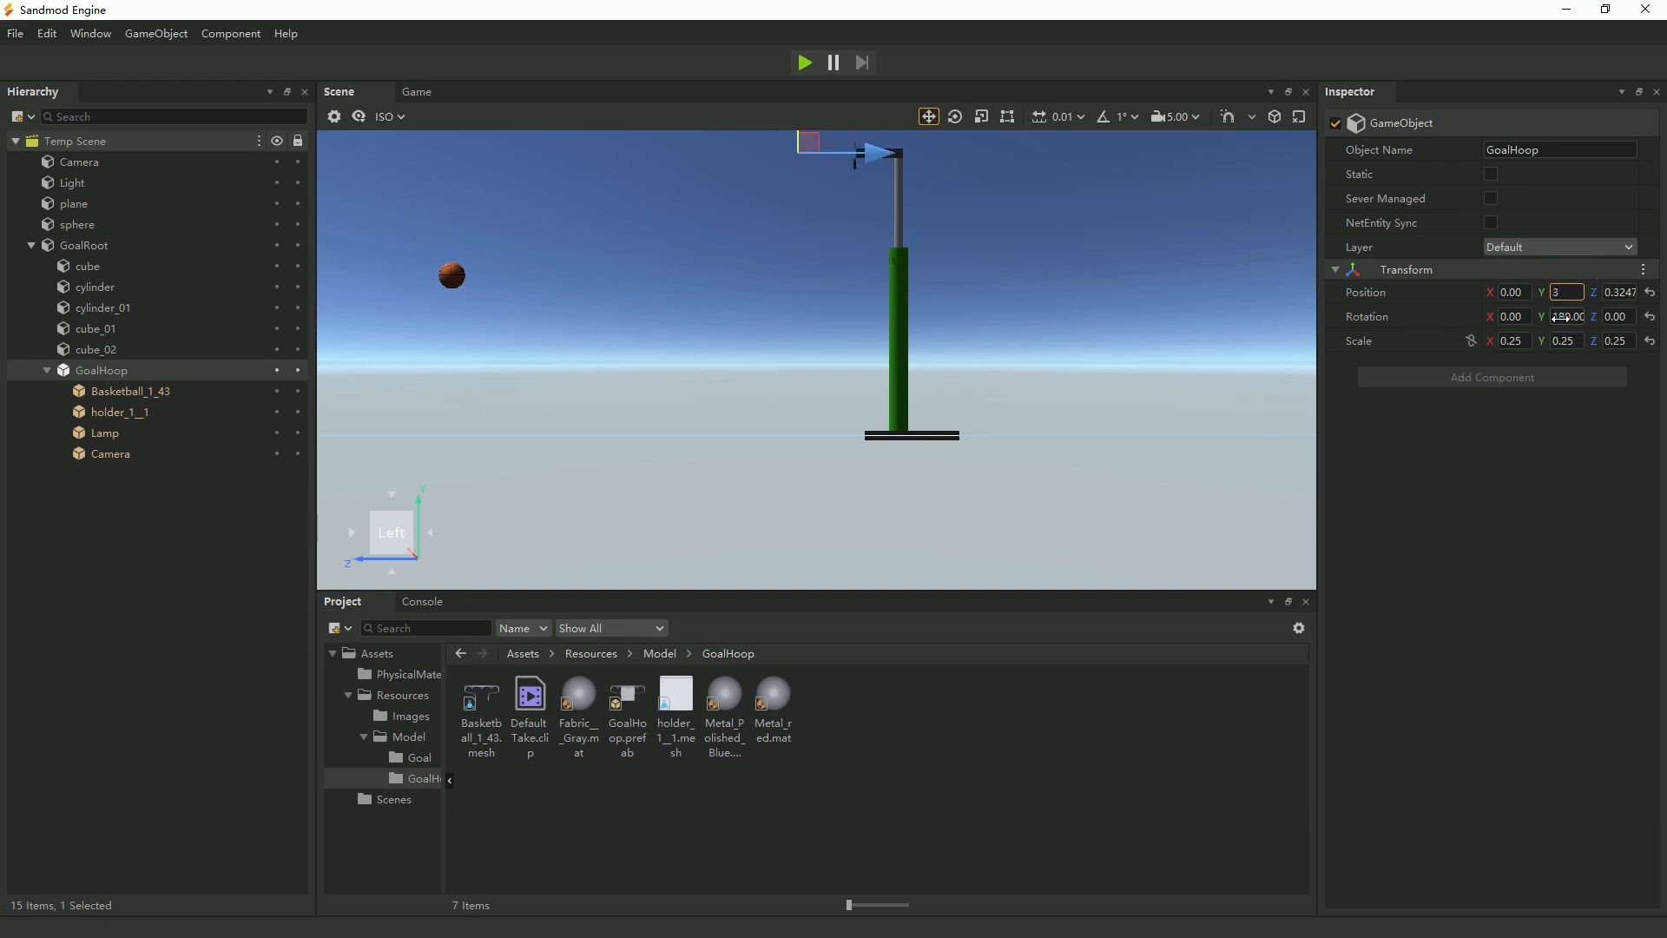
pyautogui.hotkey('ctrl', 'z')
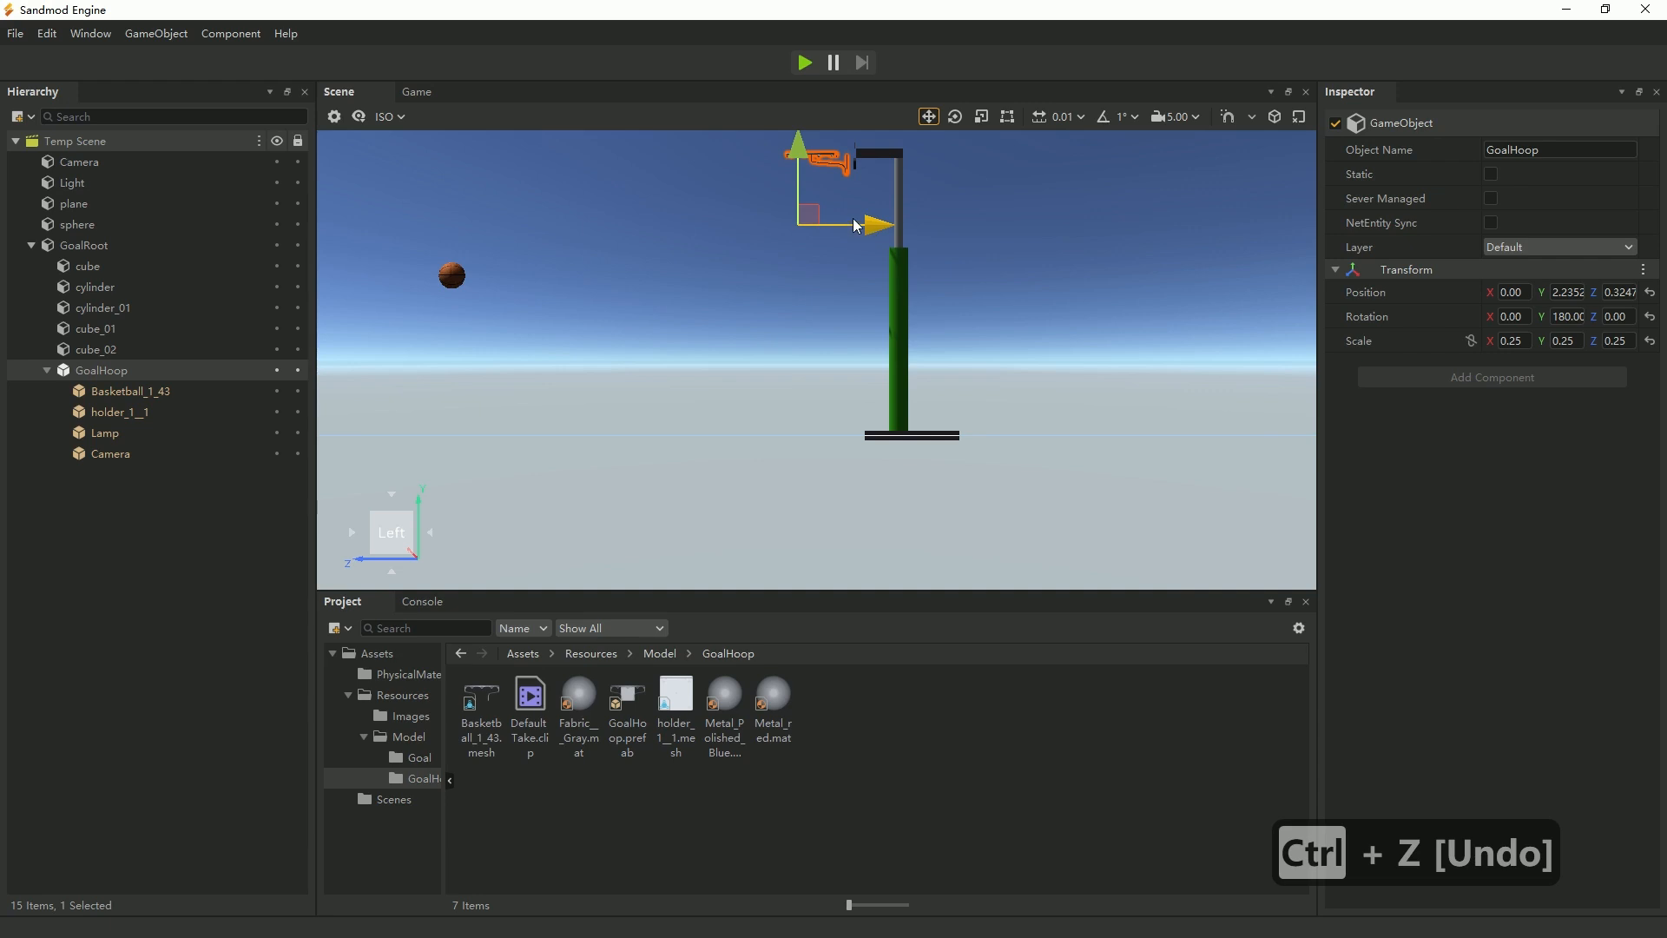
# Move GoalHoop along Z until its bracket meets the backboard, to about 0.265.
pyautogui.scroll(2, 894, 224)
pyautogui.scroll(-4, 896, 224)
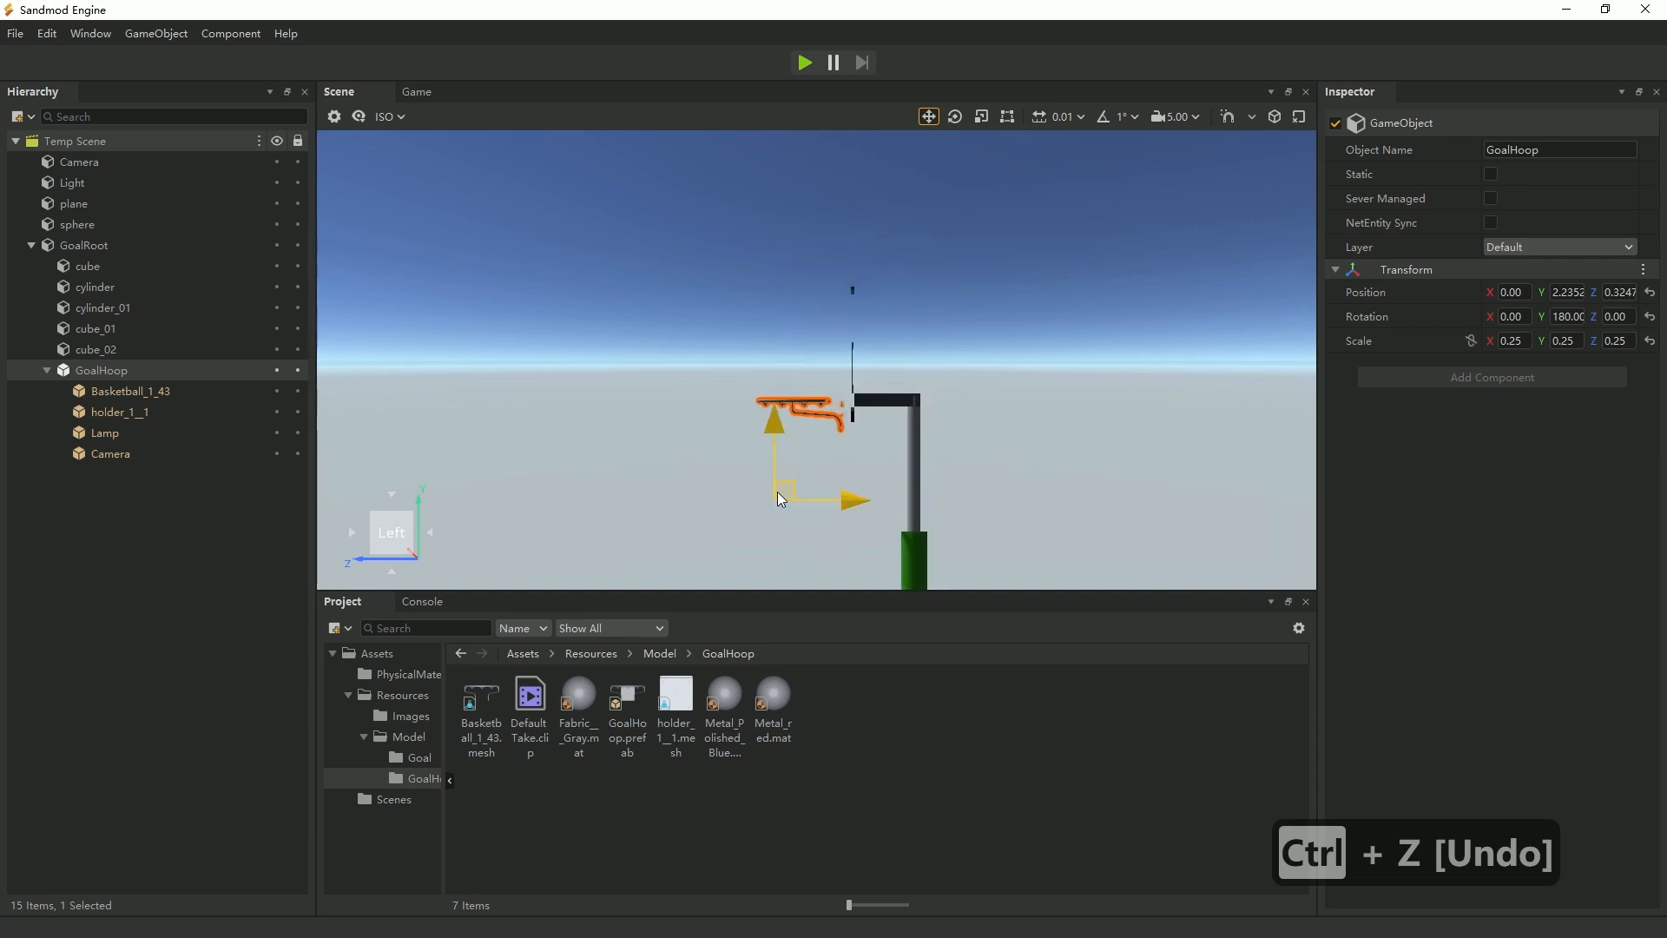
pyautogui.moveTo(847, 501); pyautogui.dragTo(855, 500)
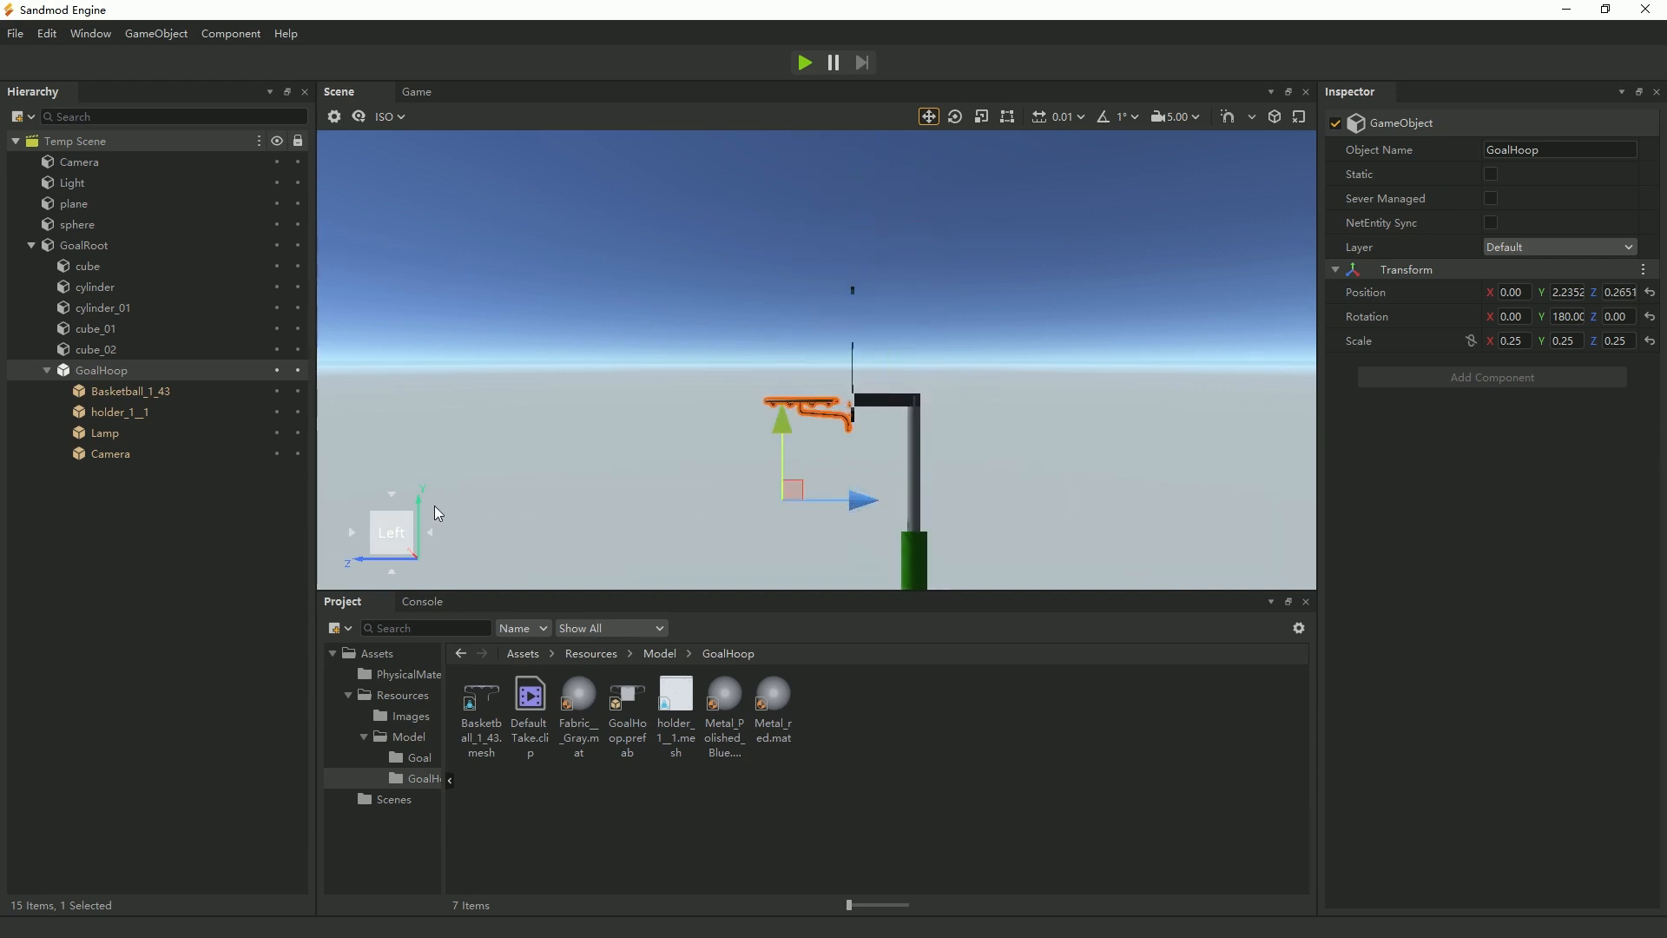
# Check the hoop's alignment from above and from the side, and raise GoalHoop slightly along Y to about 2.295.
pyautogui.click(392, 495)
pyautogui.click(392, 494)
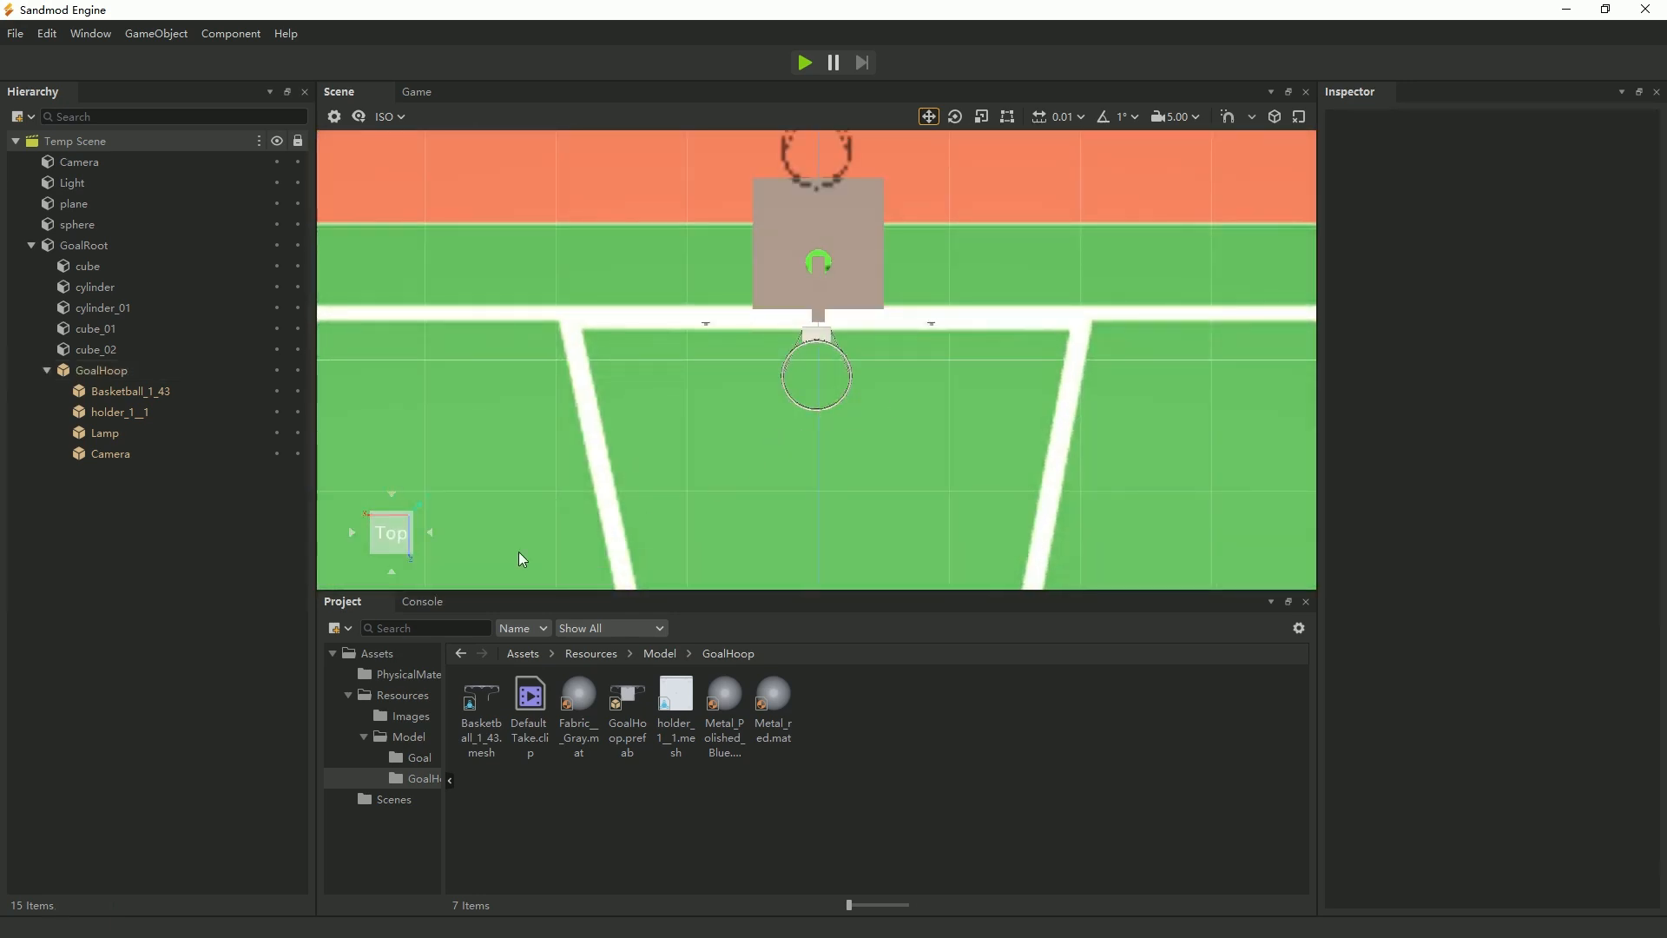
pyautogui.click(431, 532)
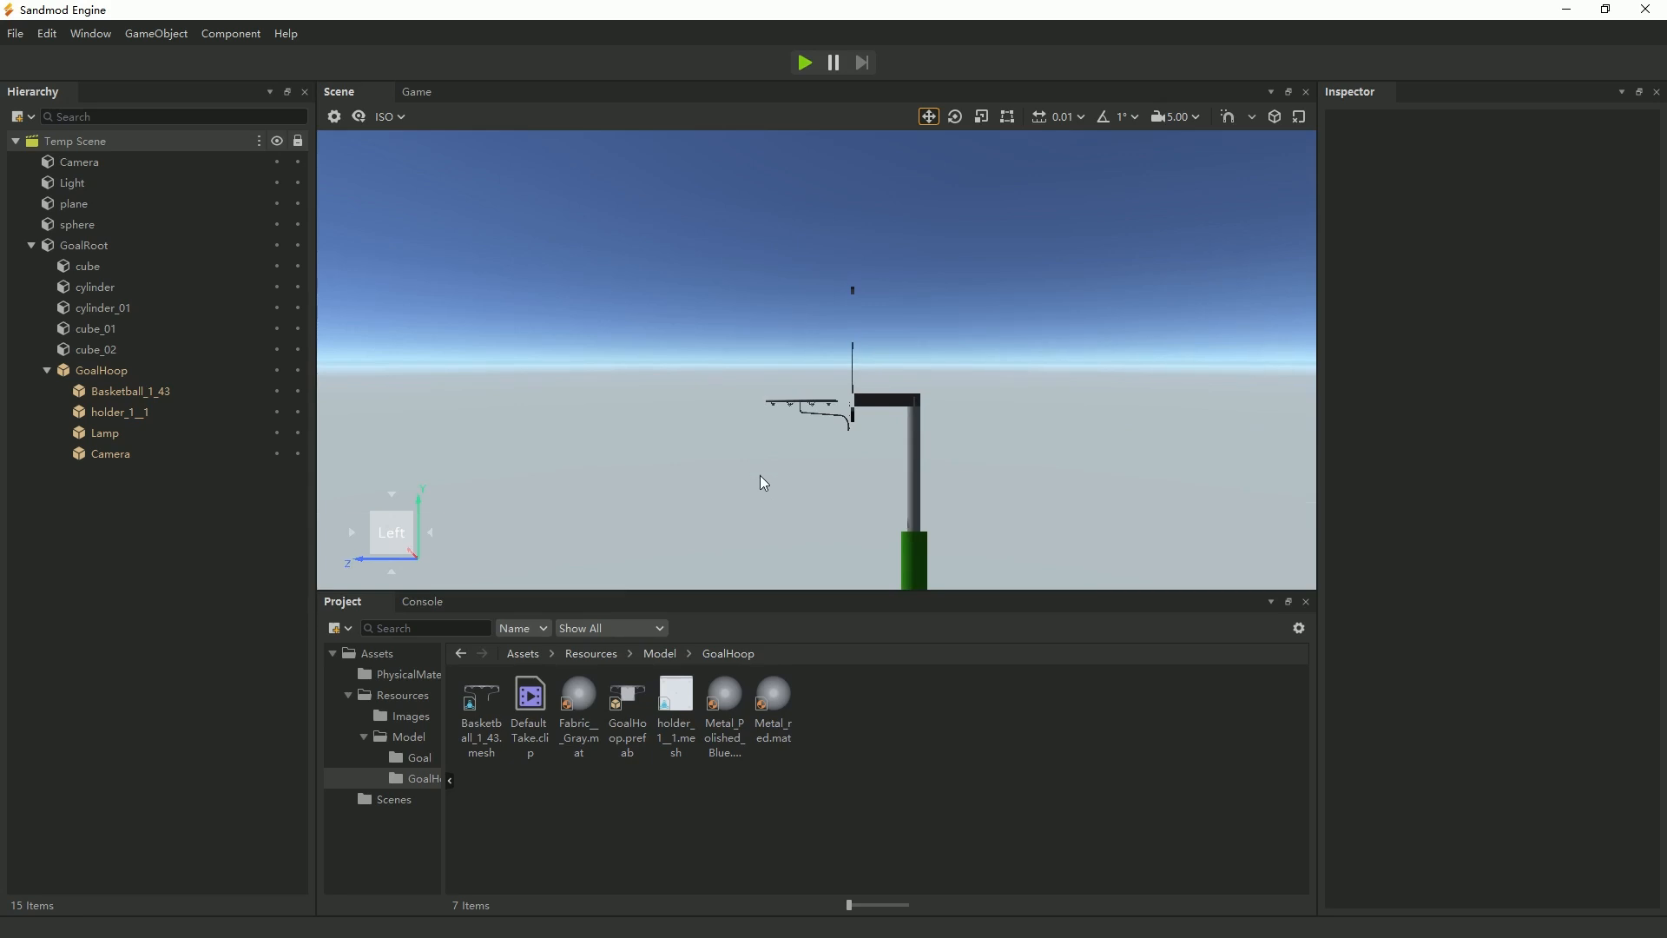
pyautogui.moveTo(757, 494); pyautogui.dragTo(943, 543, button='right')
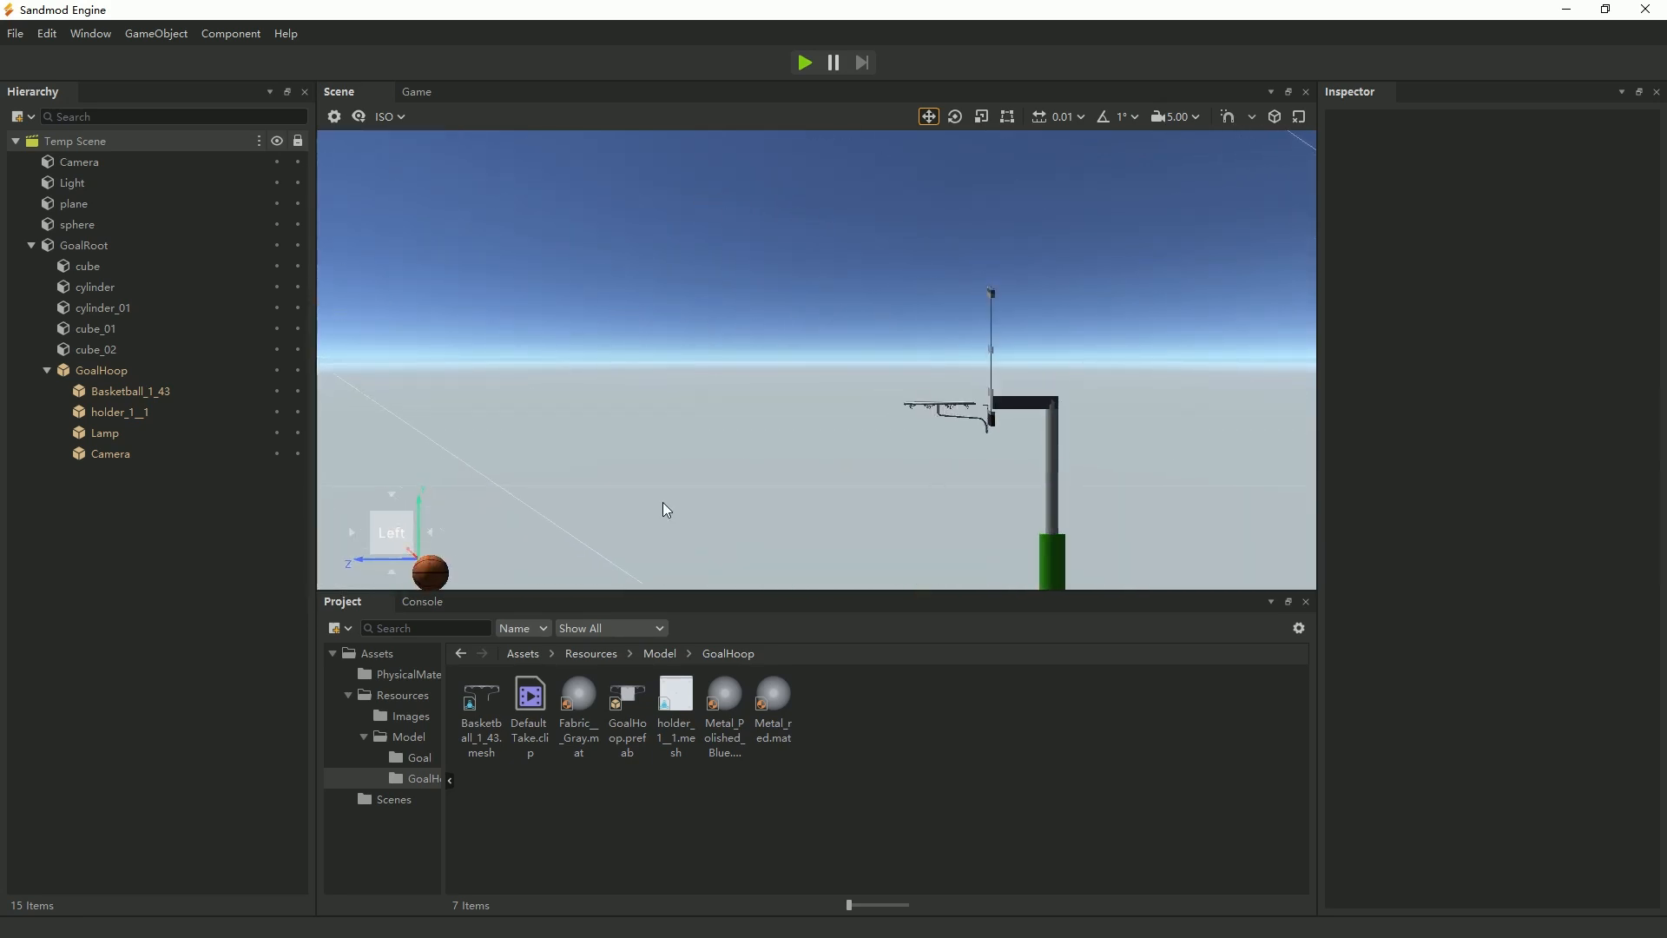
pyautogui.click(123, 371)
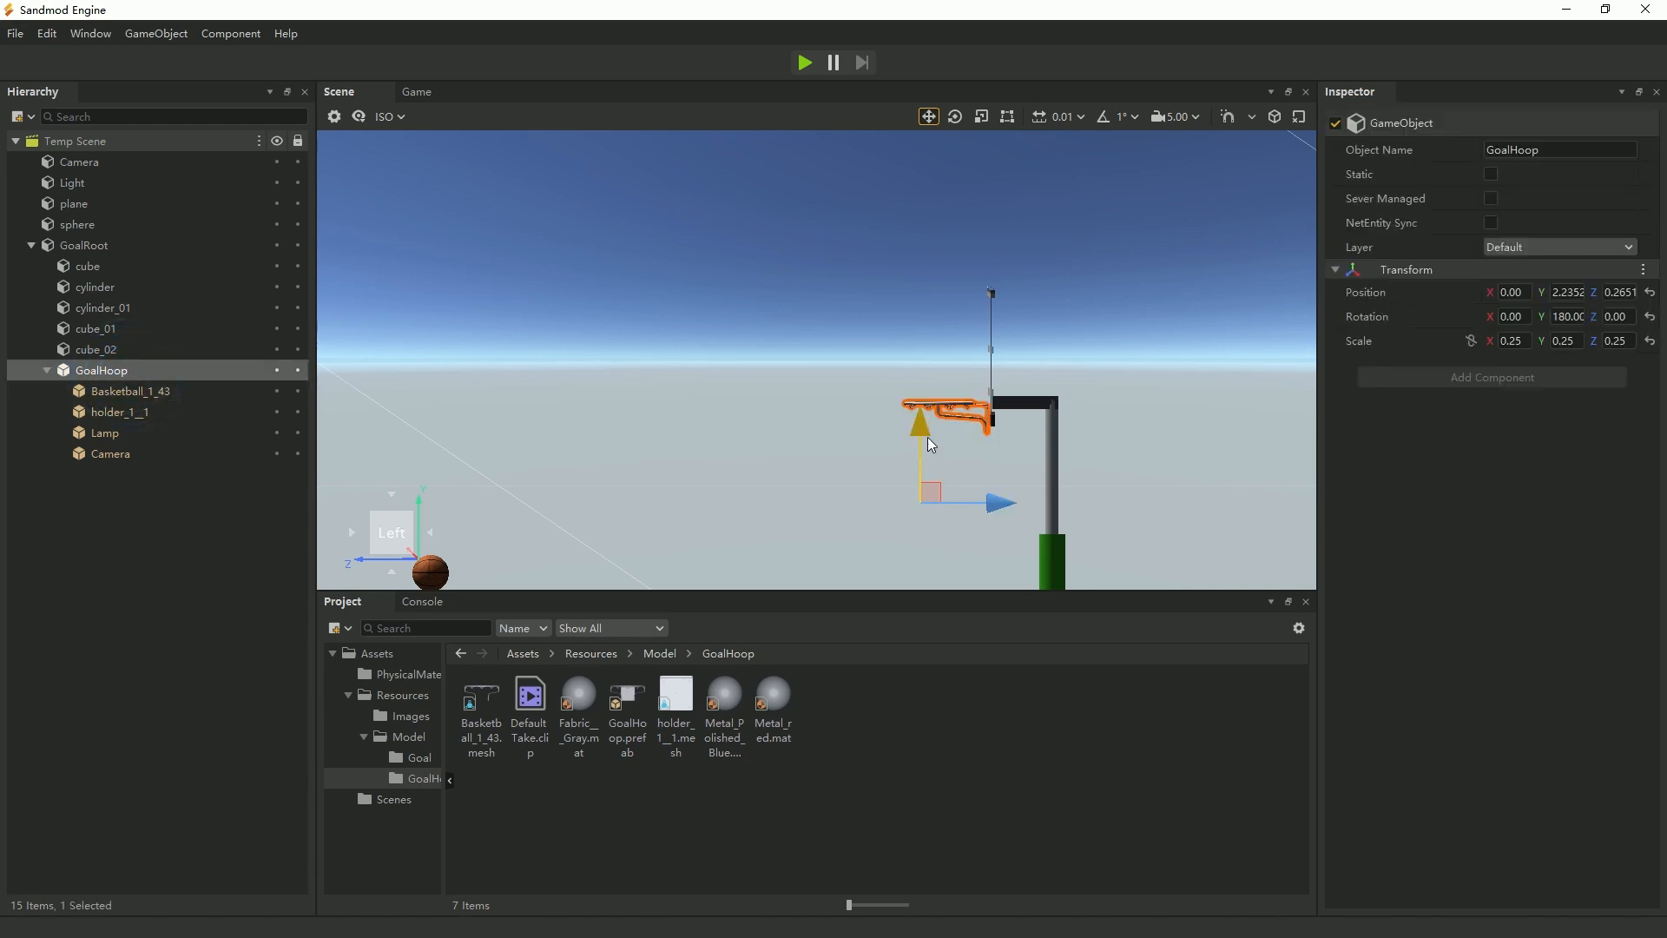
pyautogui.moveTo(928, 436); pyautogui.dragTo(927, 428)
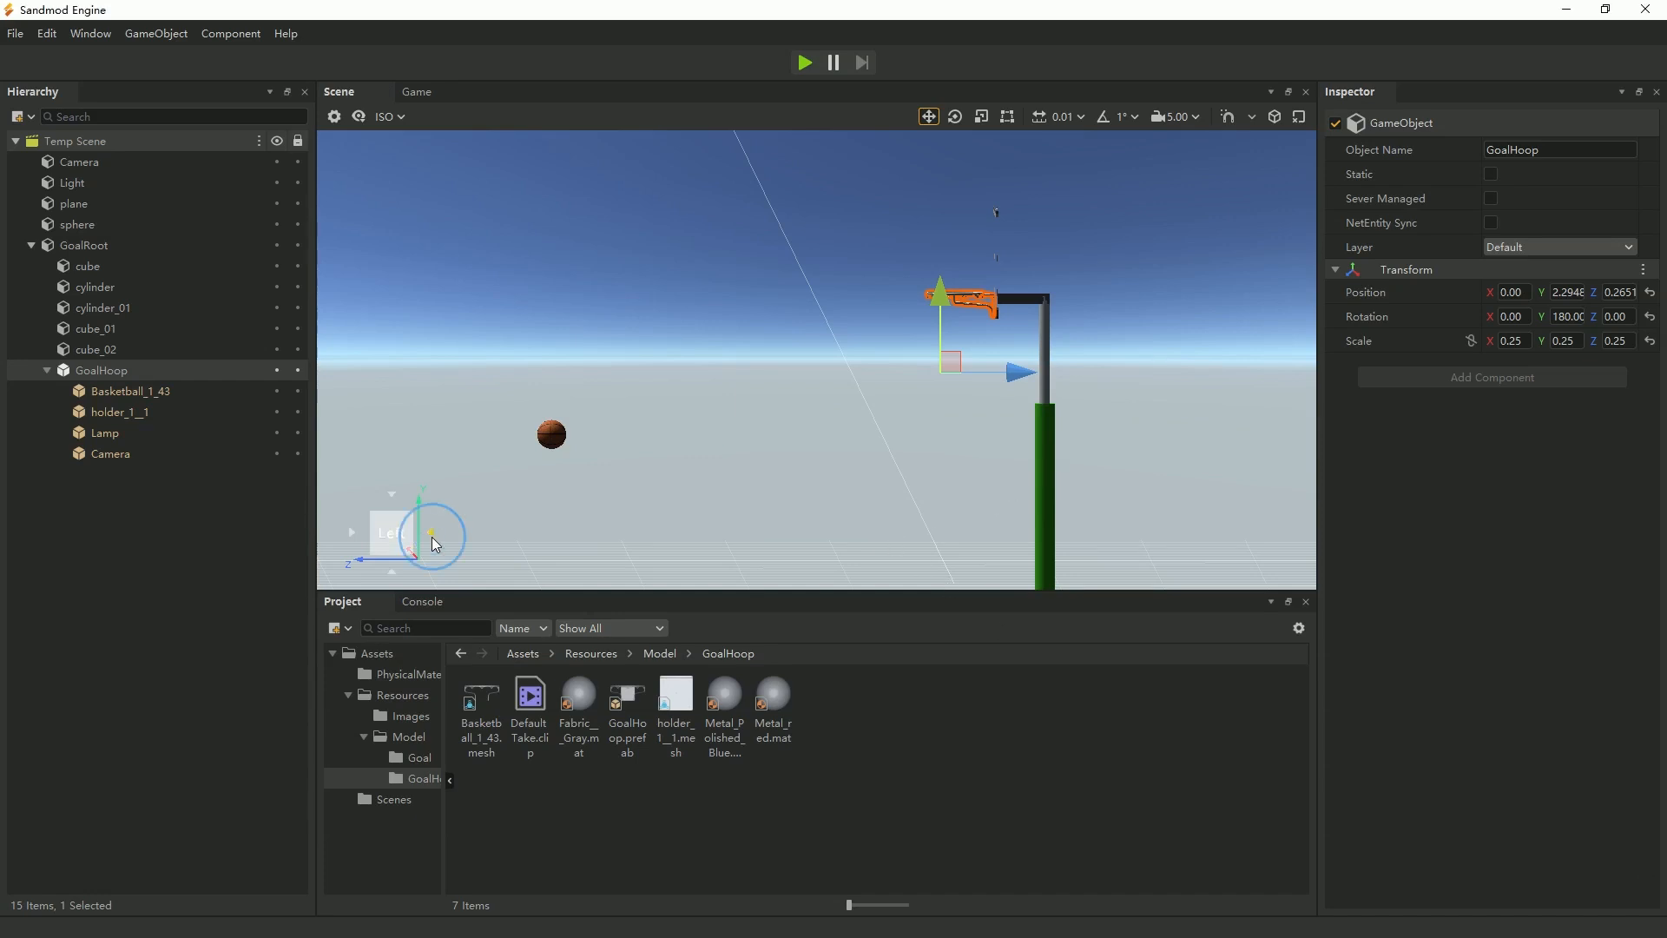
# Add the Goal net prefab from the Resources/Model/Goal folder to the scene as a child of GoalRoot.
pyautogui.click(432, 537)
pyautogui.click(430, 532)
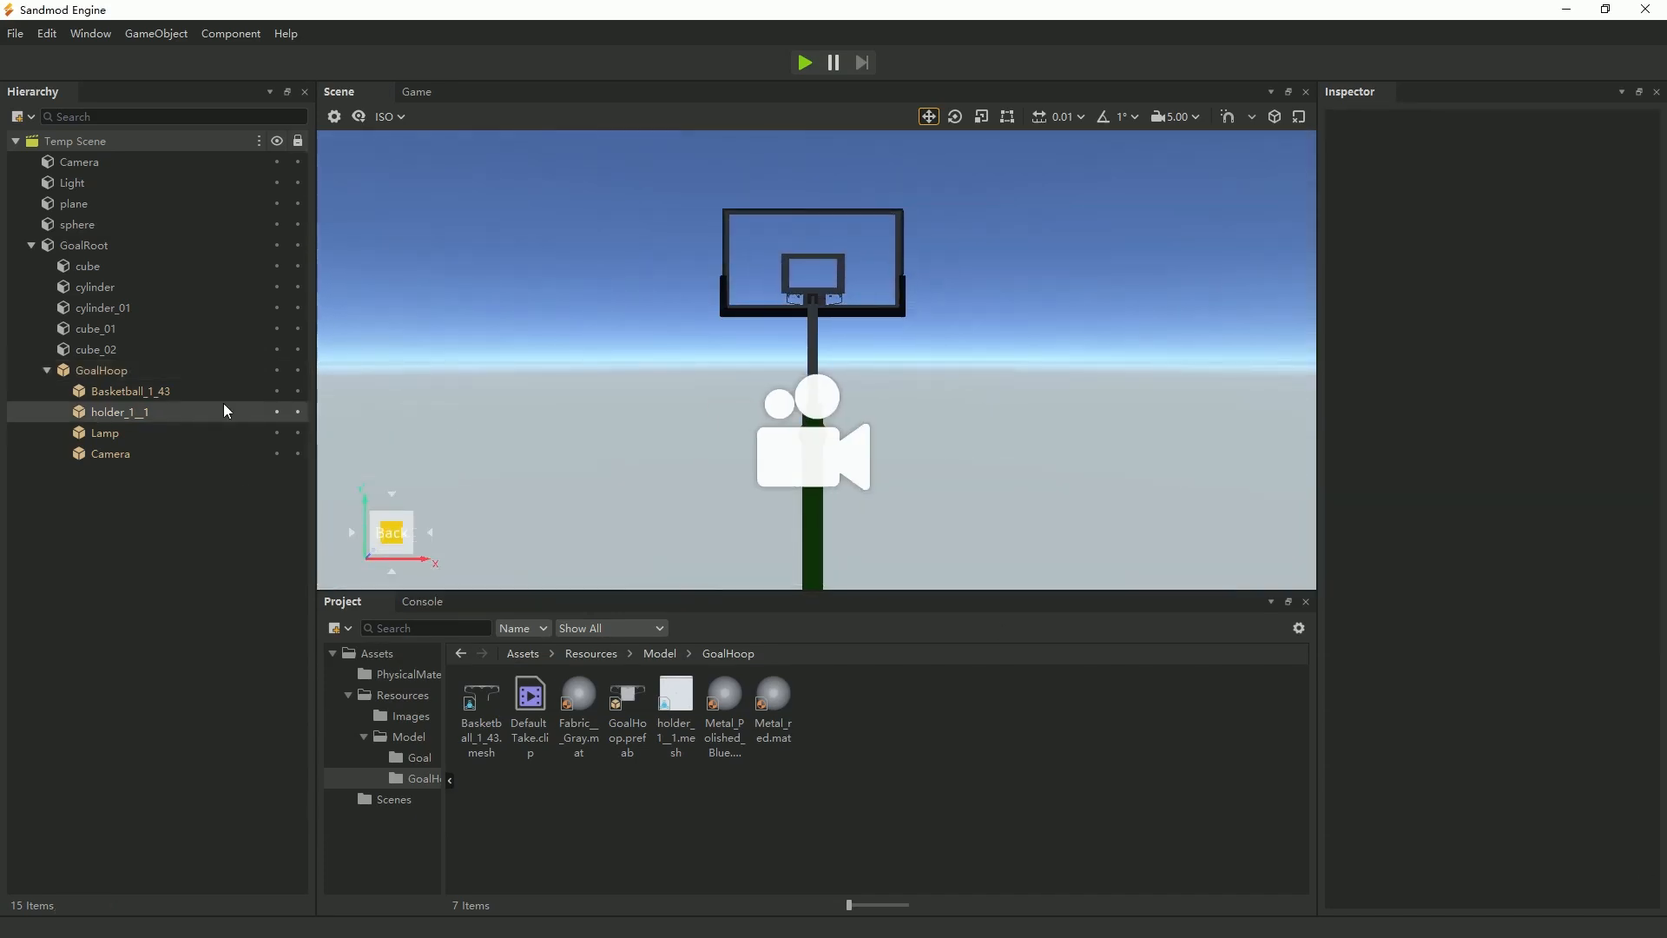
pyautogui.click(433, 533)
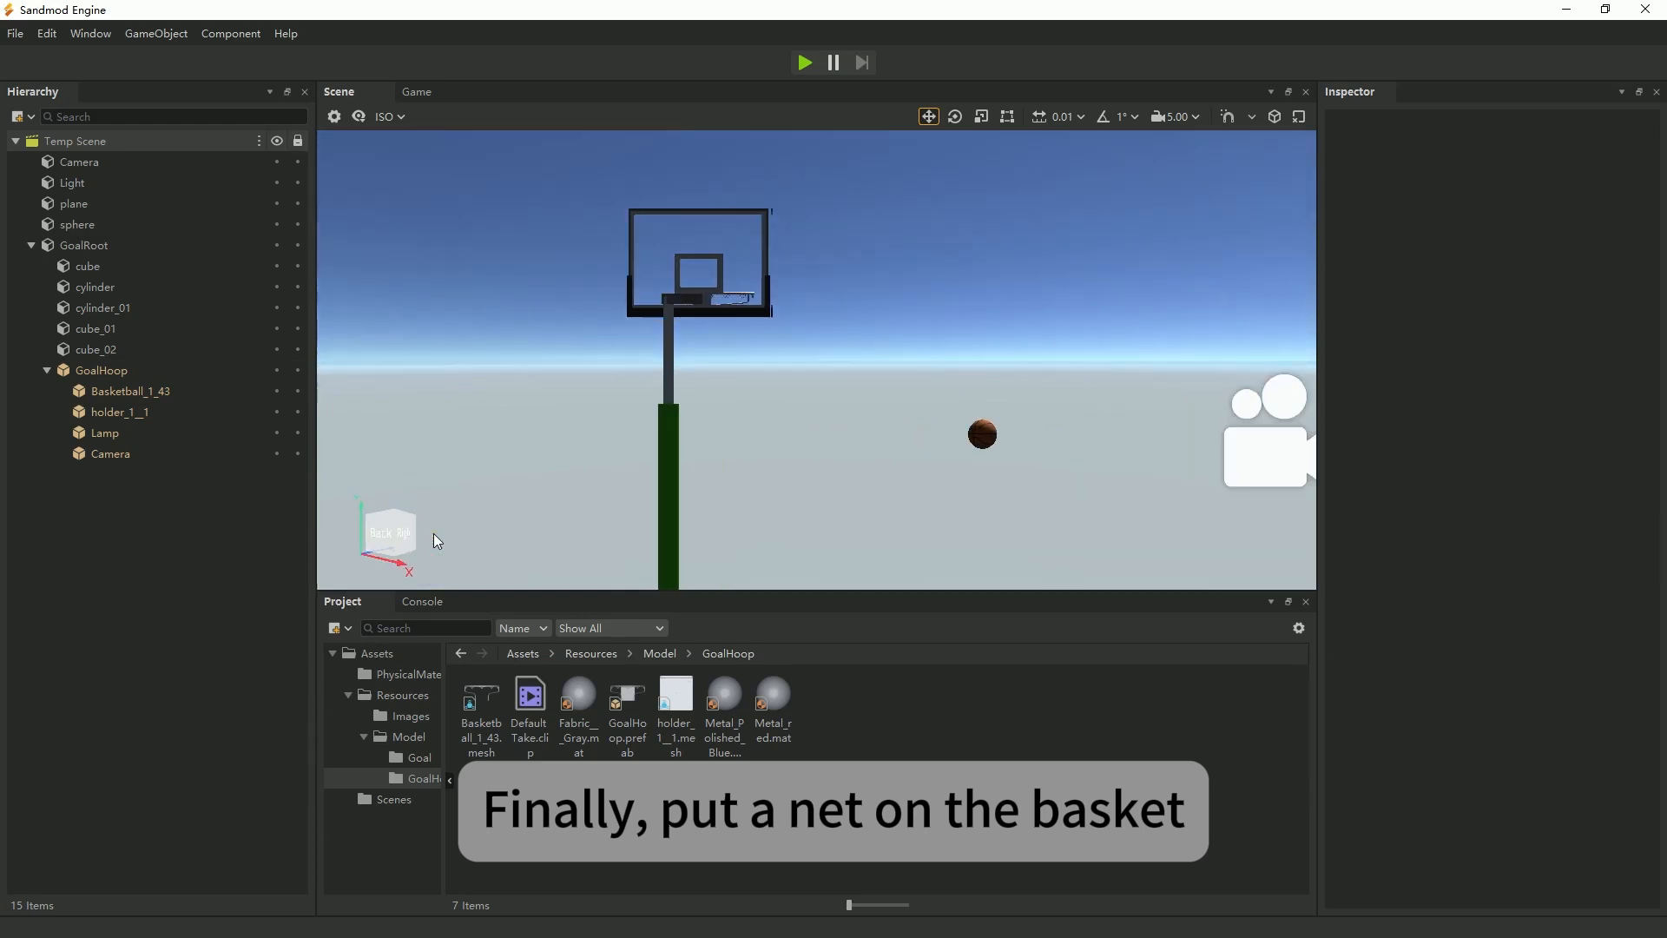
pyautogui.click(432, 534)
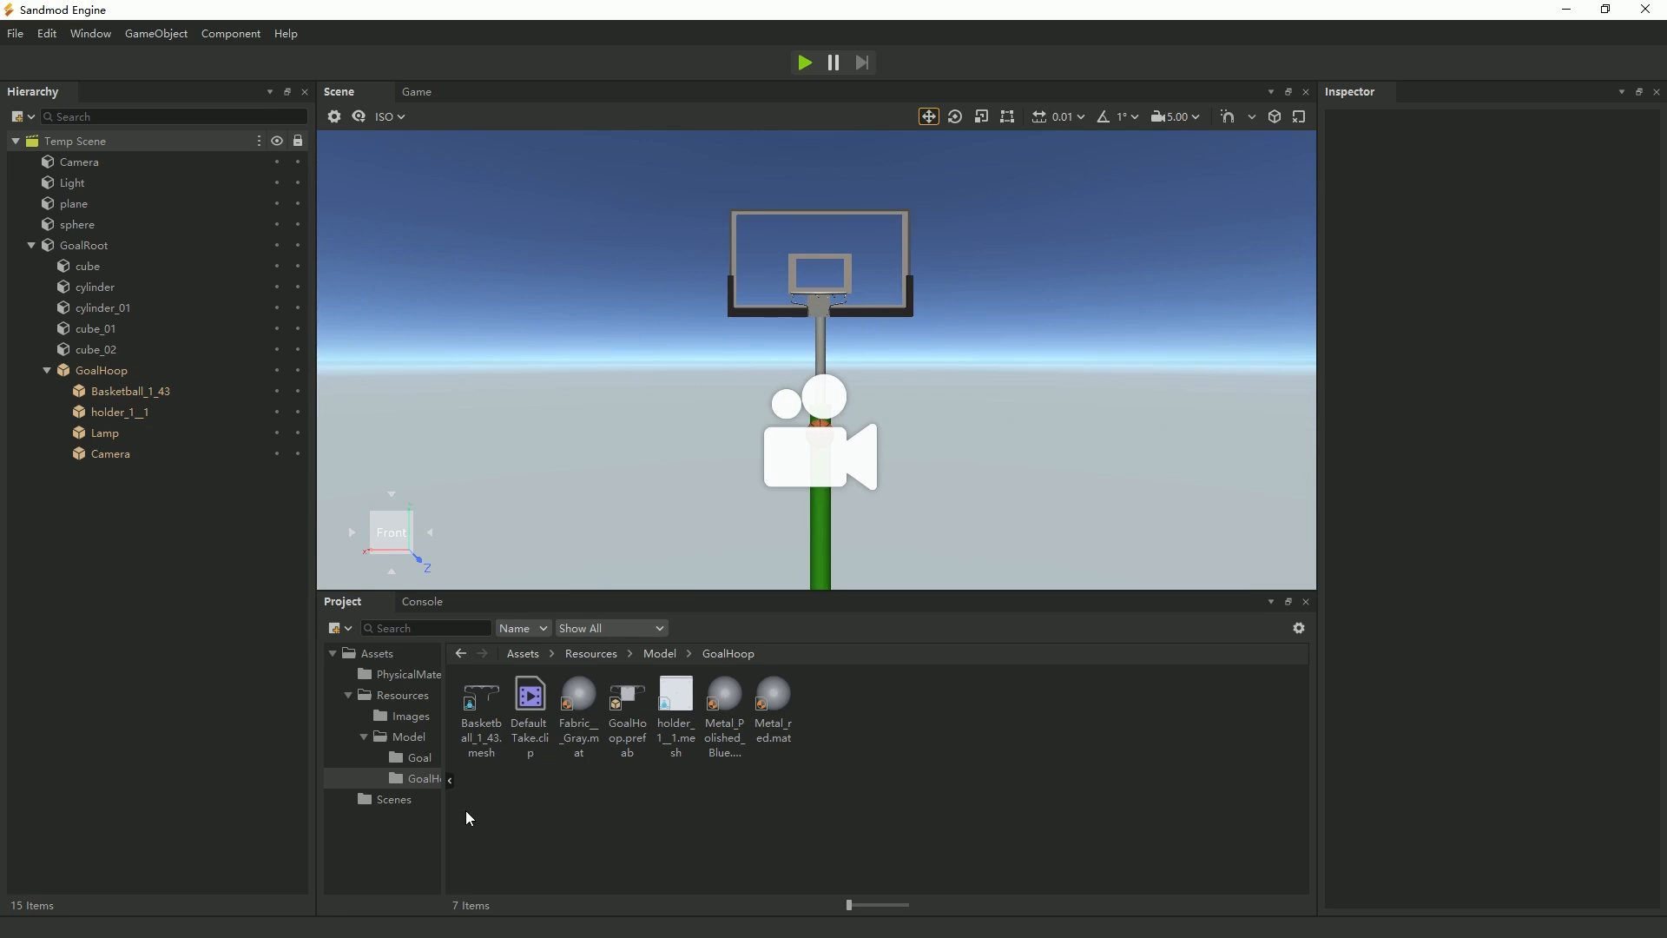
pyautogui.click(411, 759)
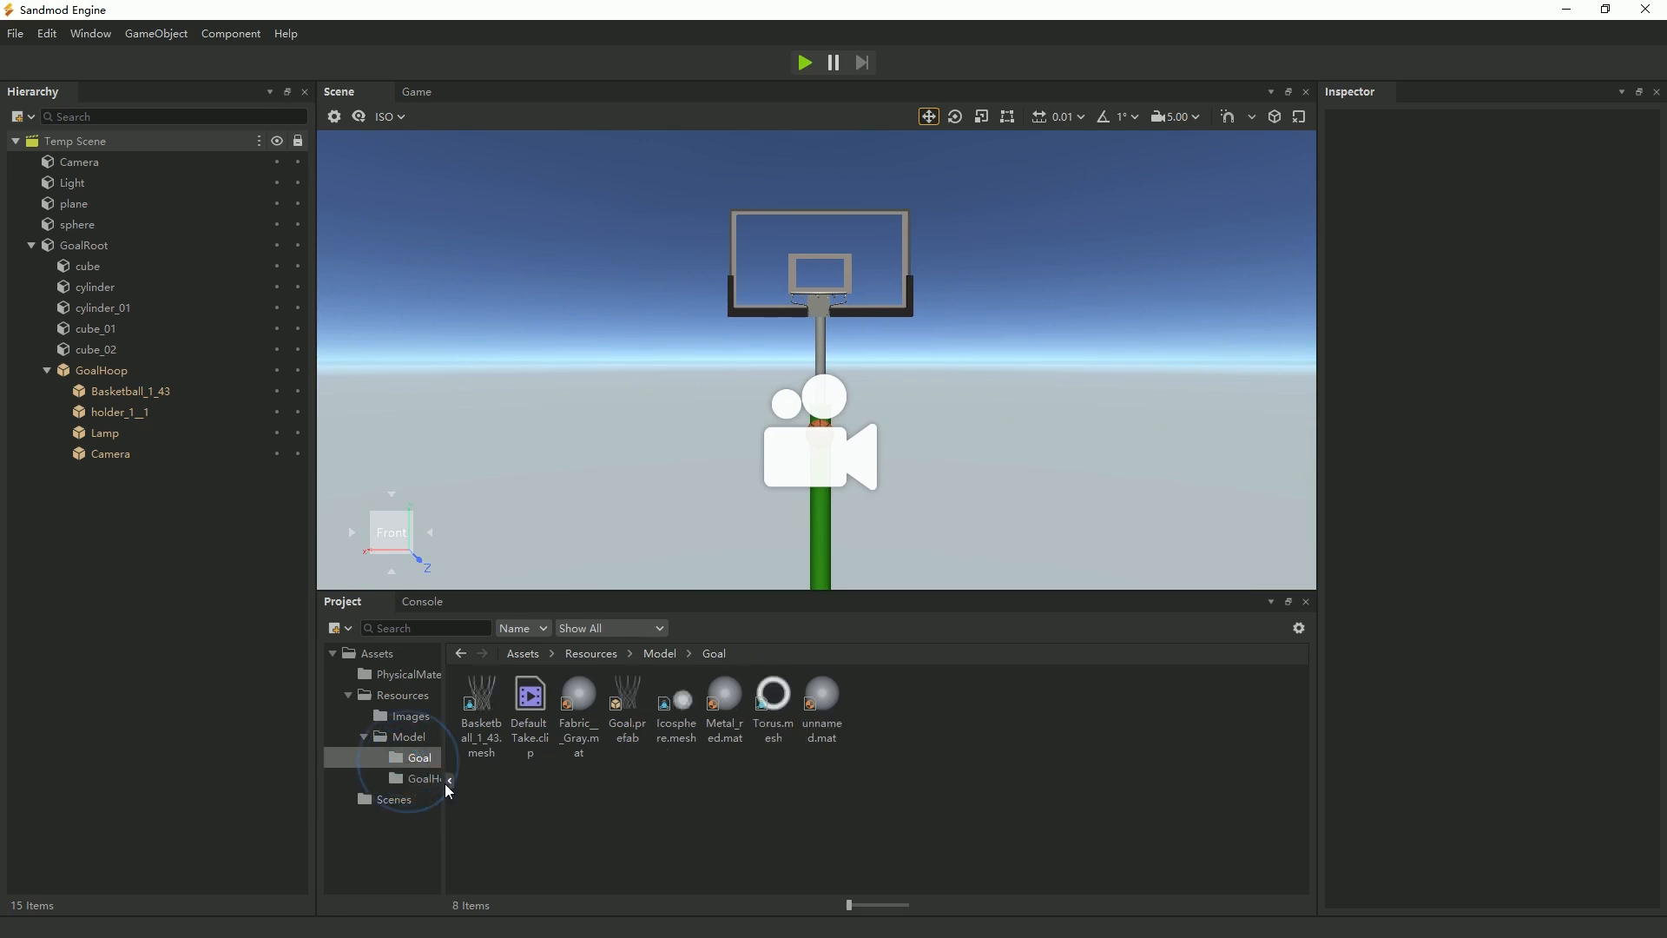
pyautogui.click(629, 708)
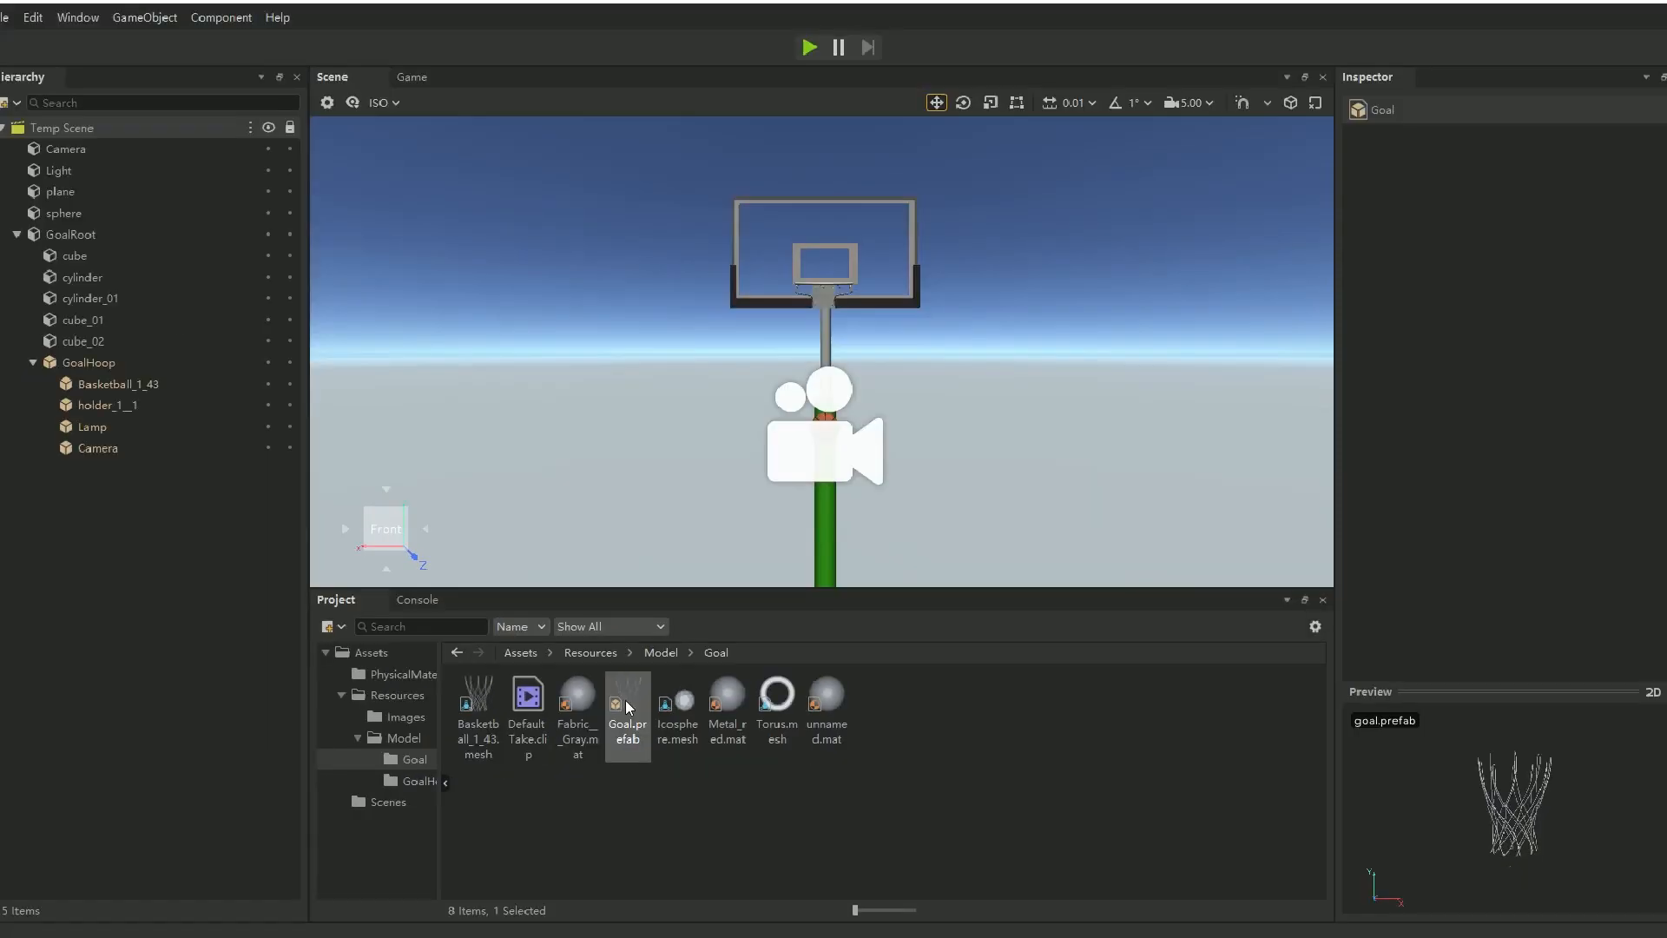
pyautogui.moveTo(625, 700); pyautogui.dragTo(97, 243)
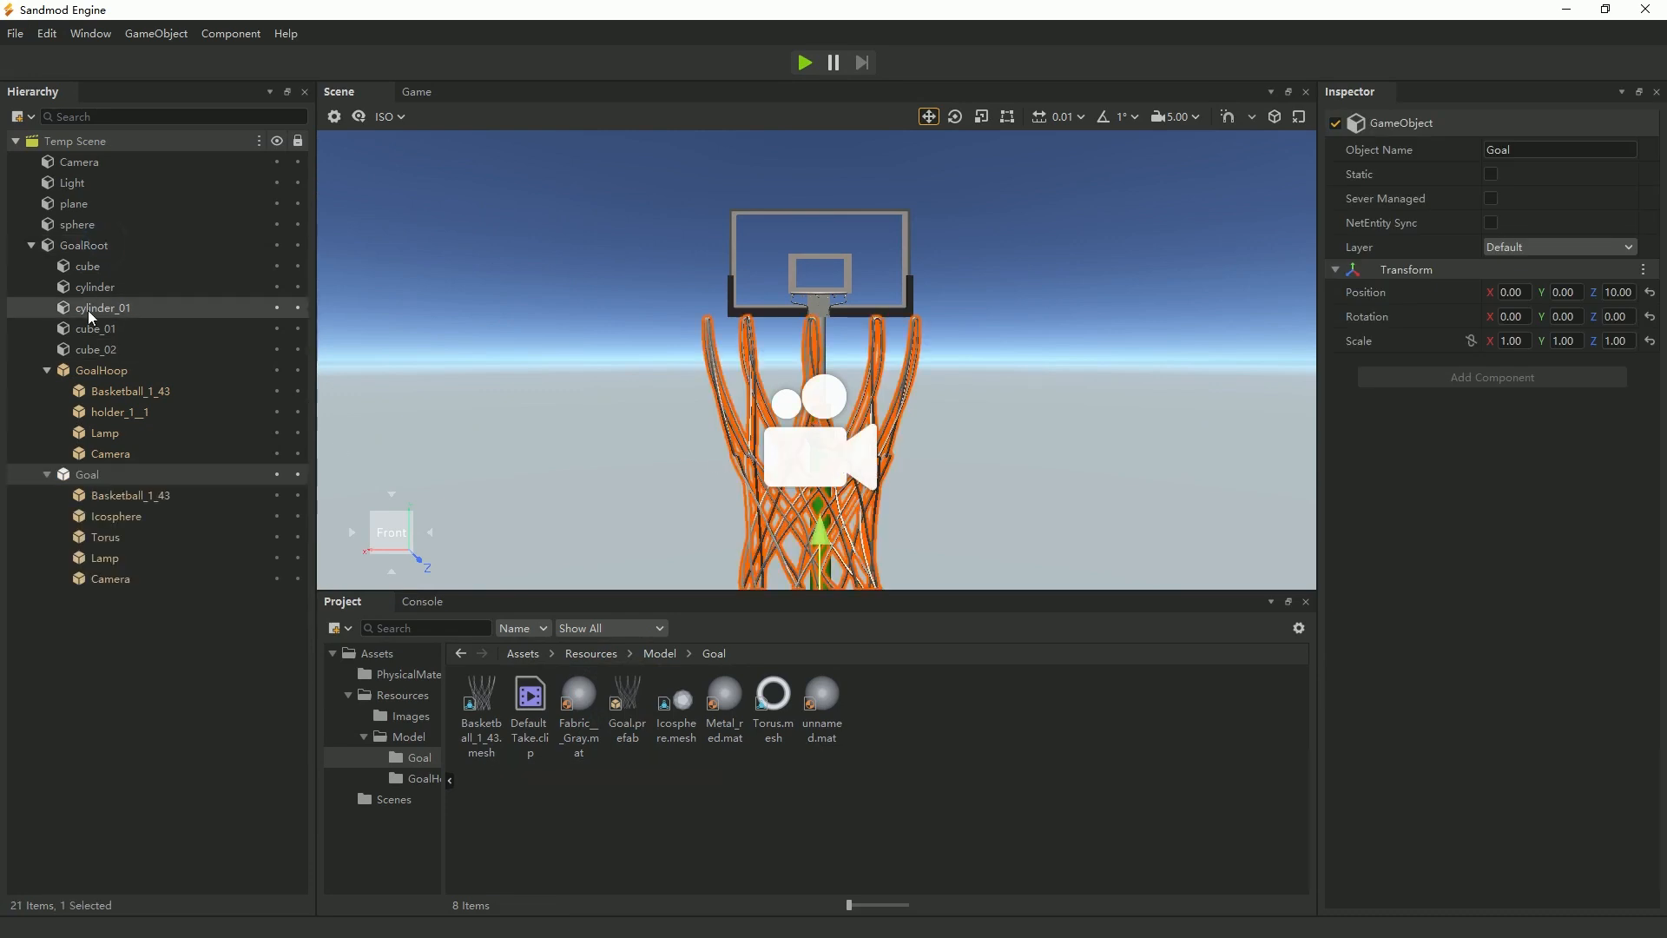
# Set the Goal net's scale to 0.25 on X, Y and Z to match GoalHoop.
pyautogui.press('f')
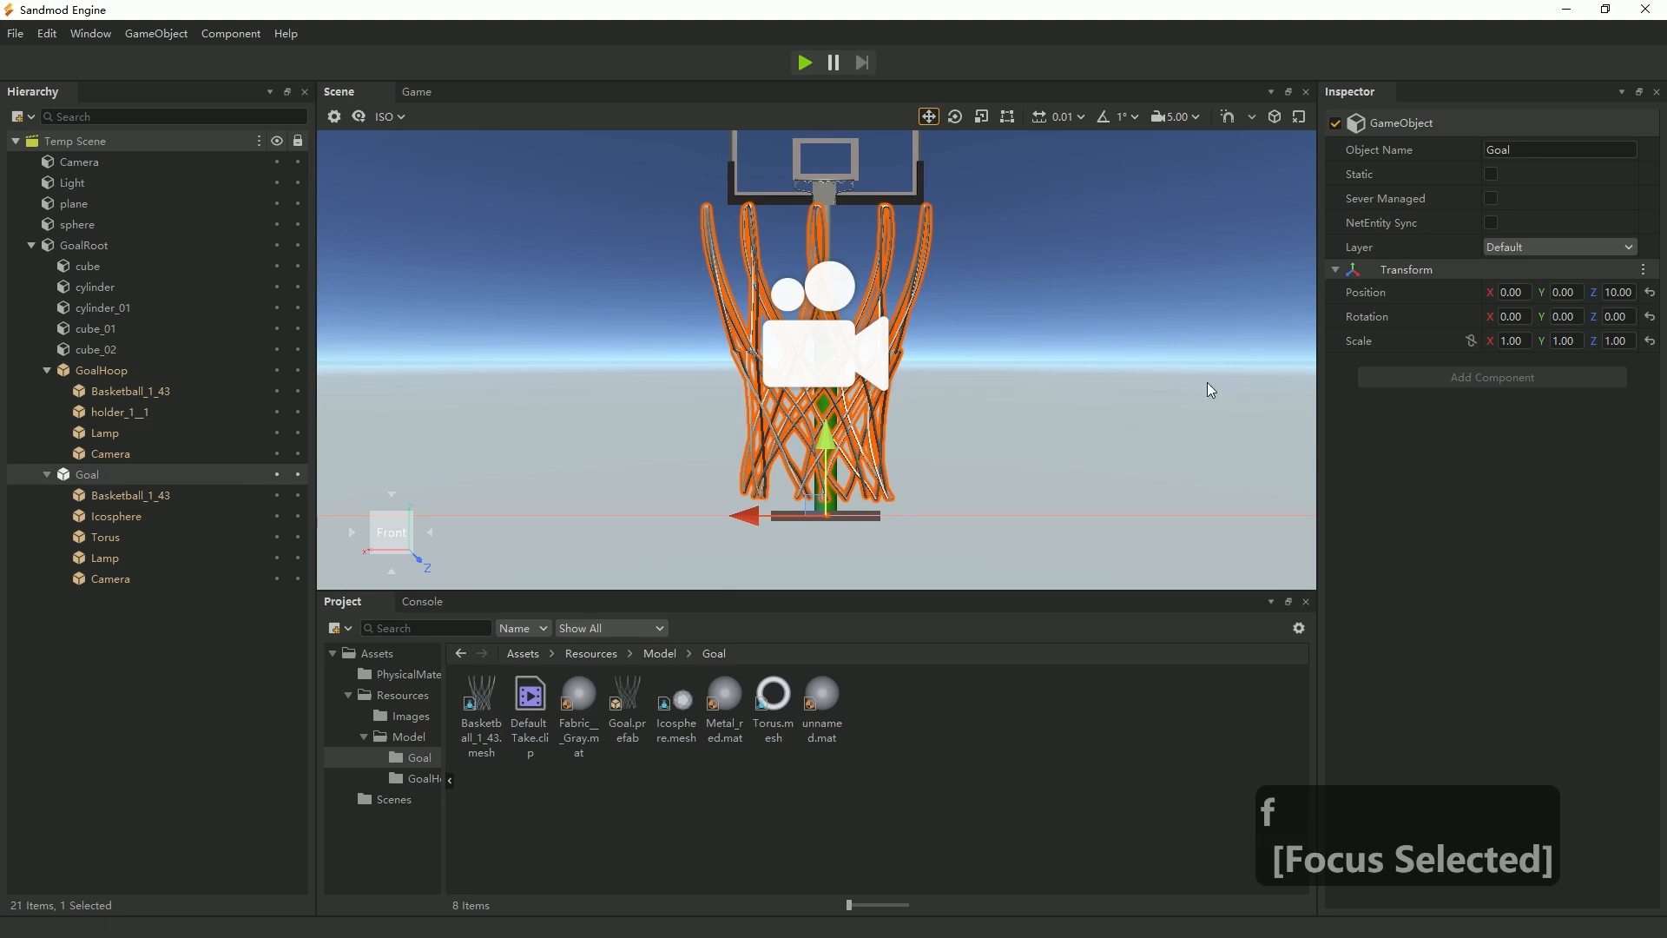
pyautogui.click(1517, 342)
pyautogui.write('0.25')
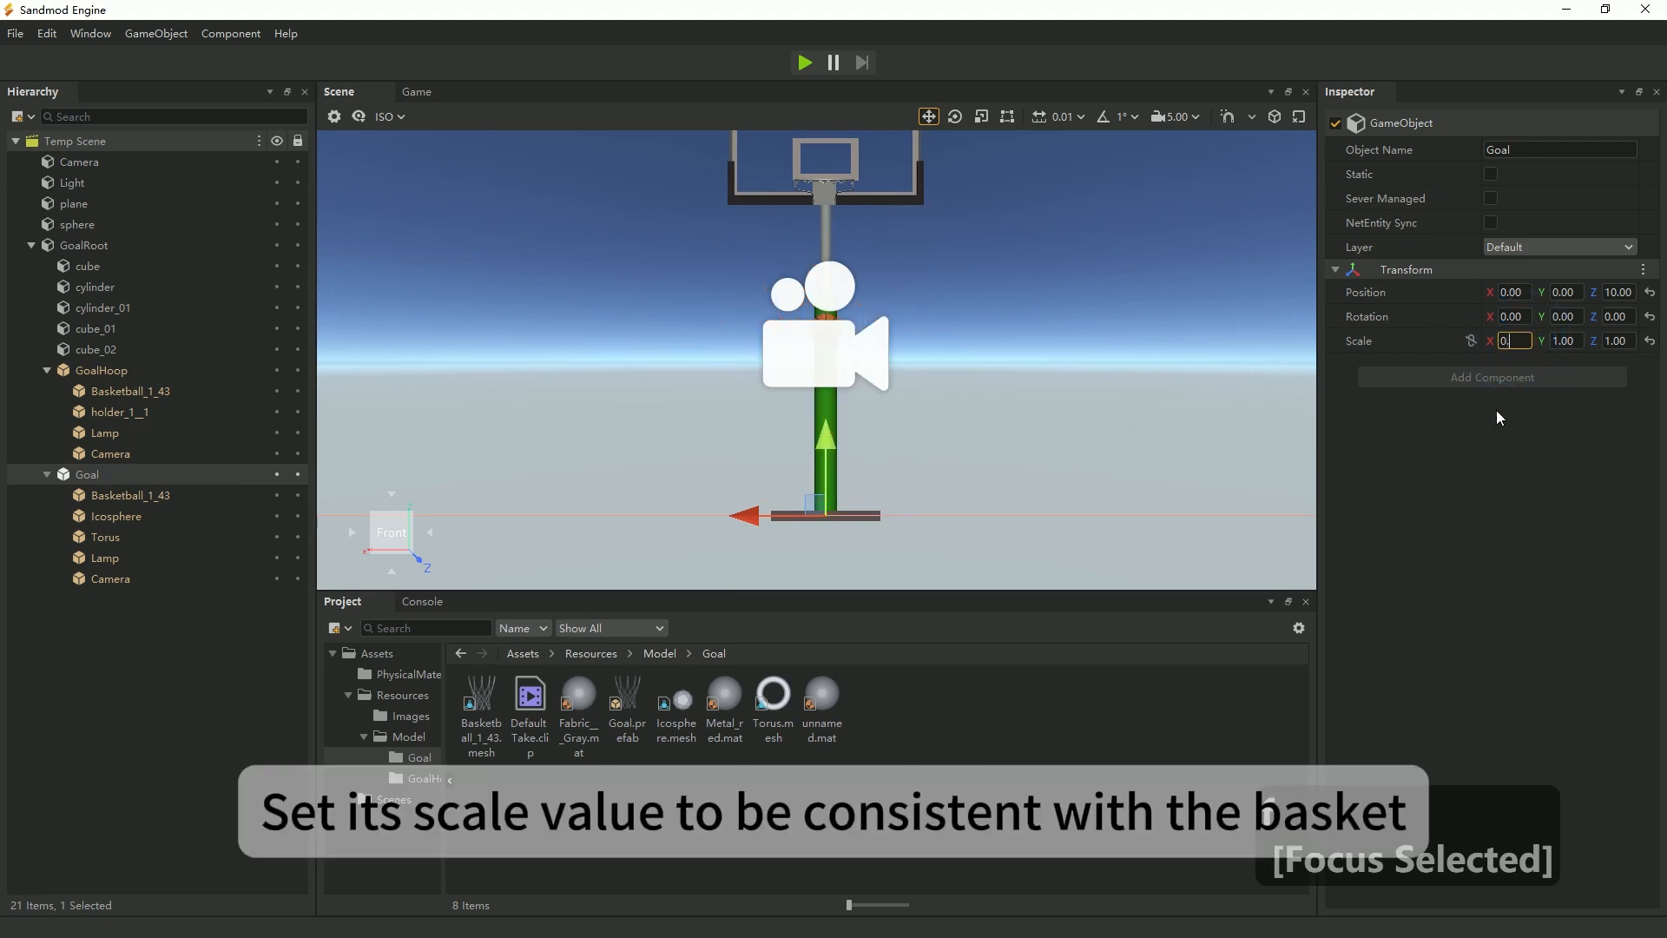
pyautogui.click(1567, 340)
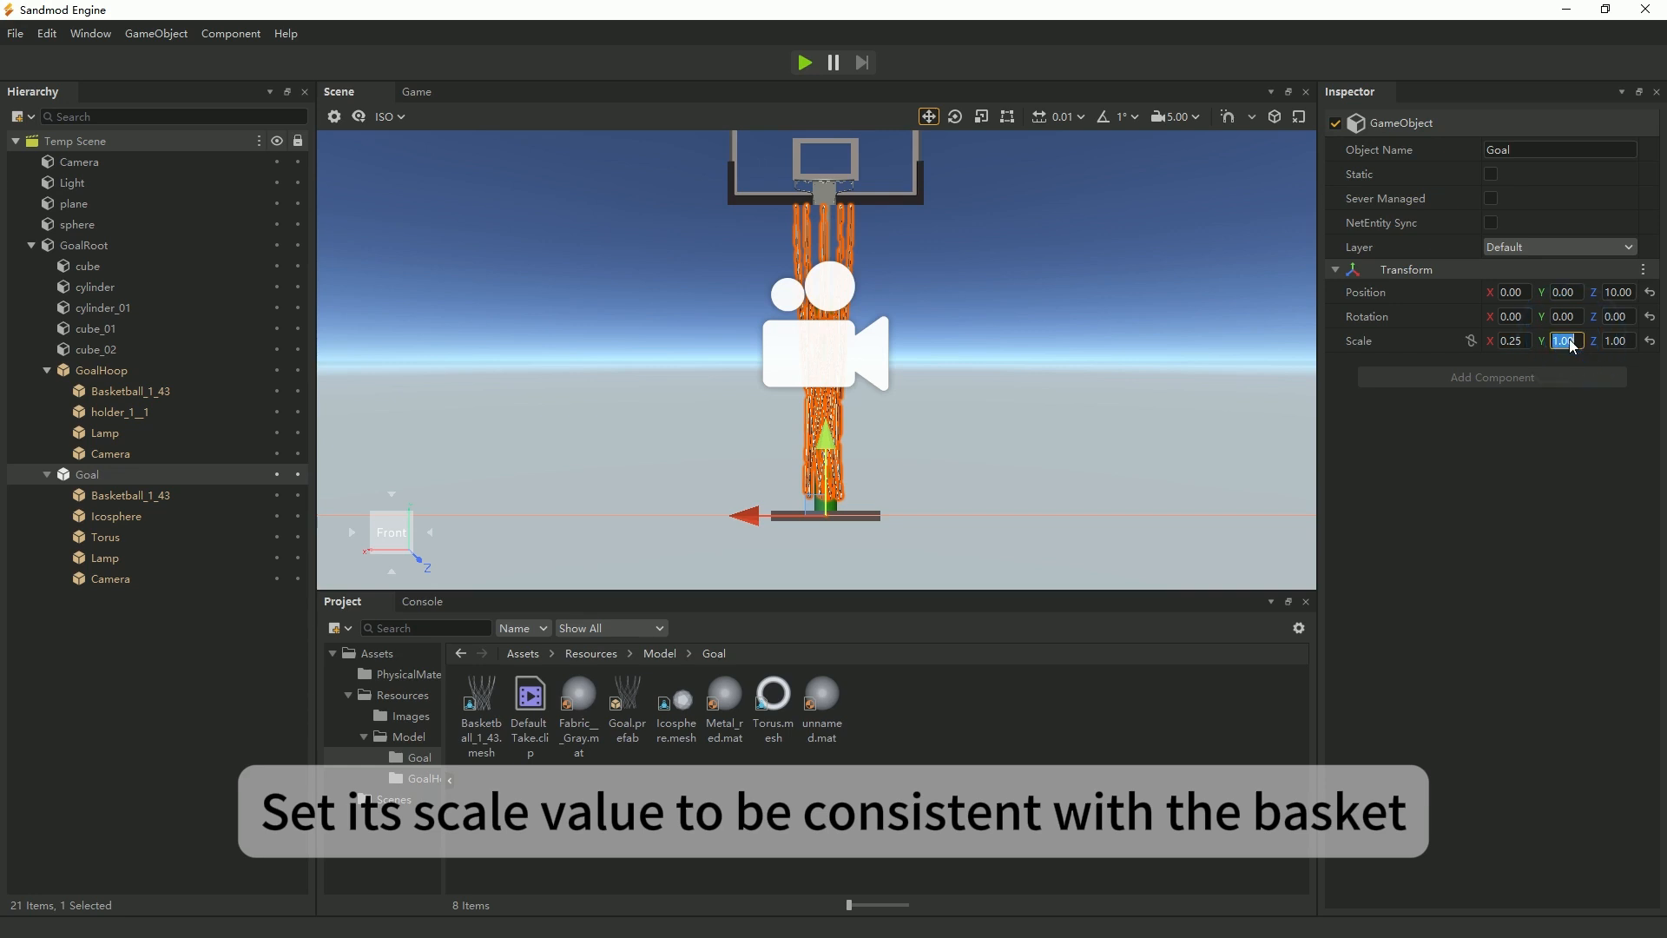
pyautogui.write('0.25')
pyautogui.click(1609, 339)
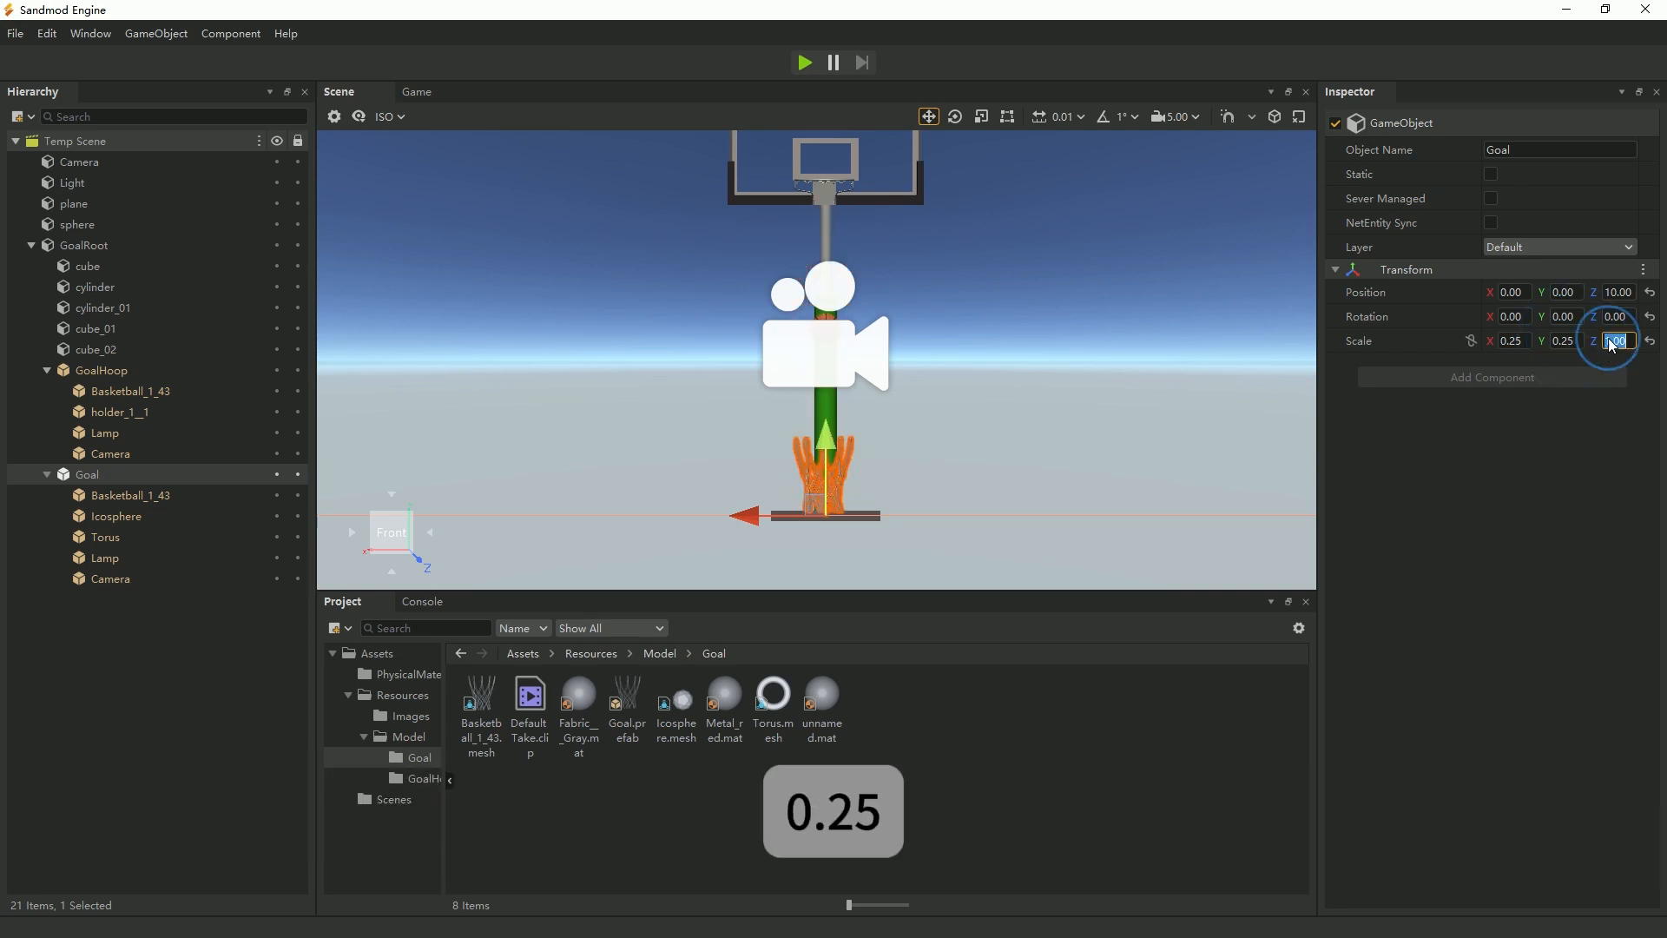
pyautogui.write('0.25')
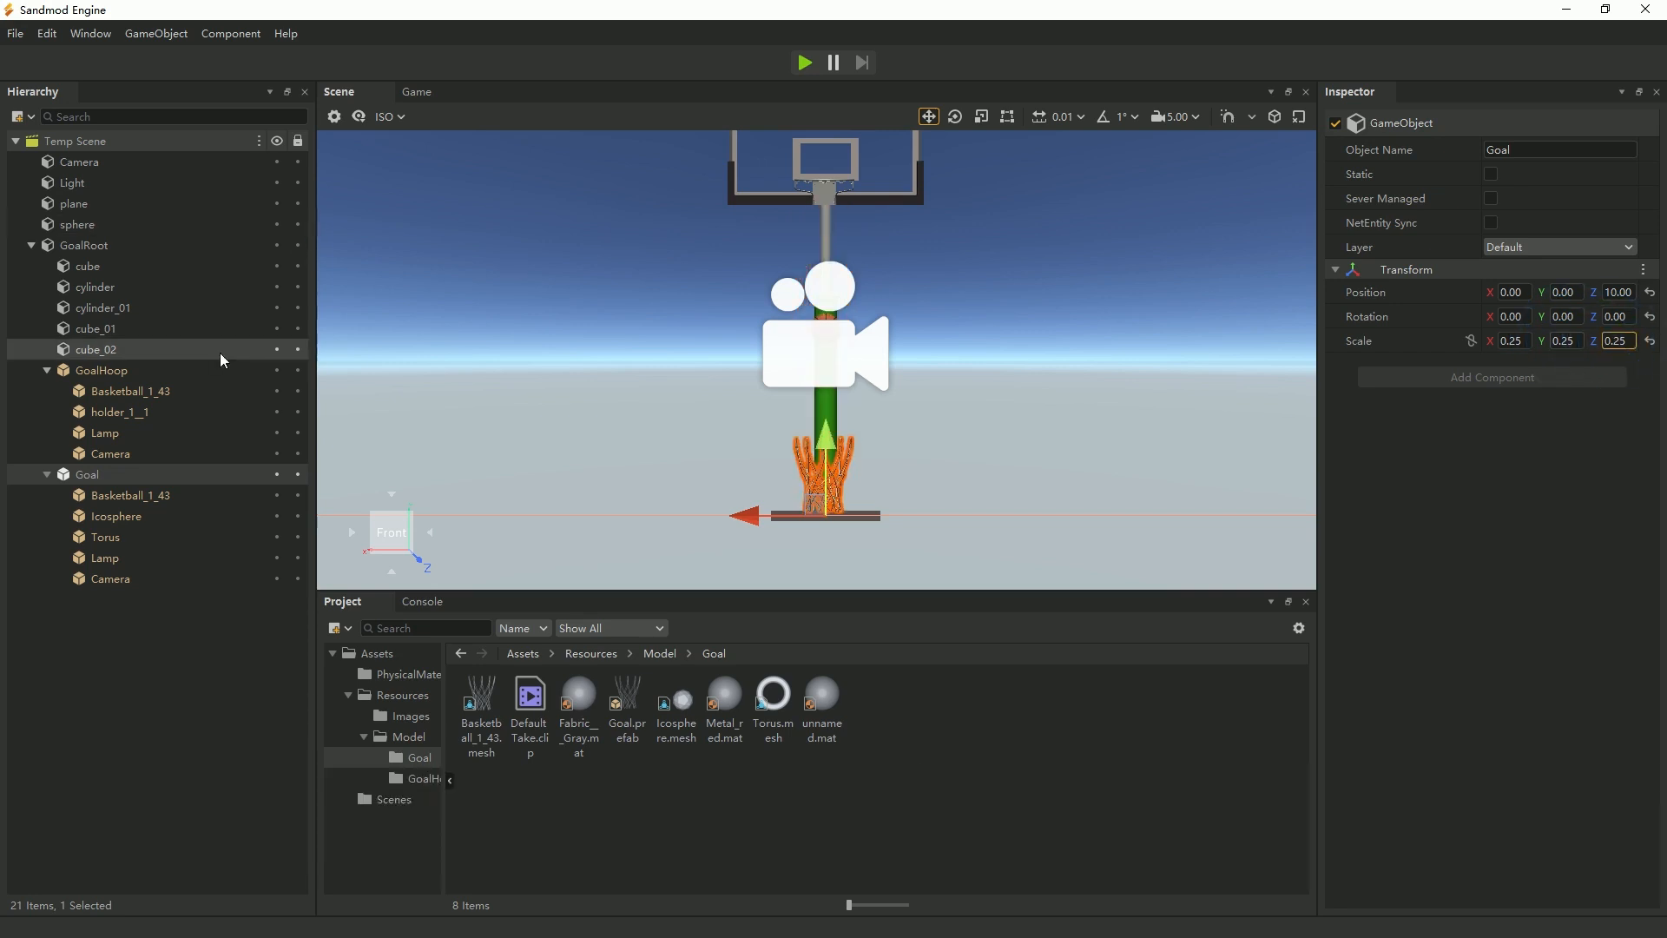
# Raise the Goal net along Y to the hoop's height, about 2.32, and view the scene from above.
pyautogui.click(117, 372)
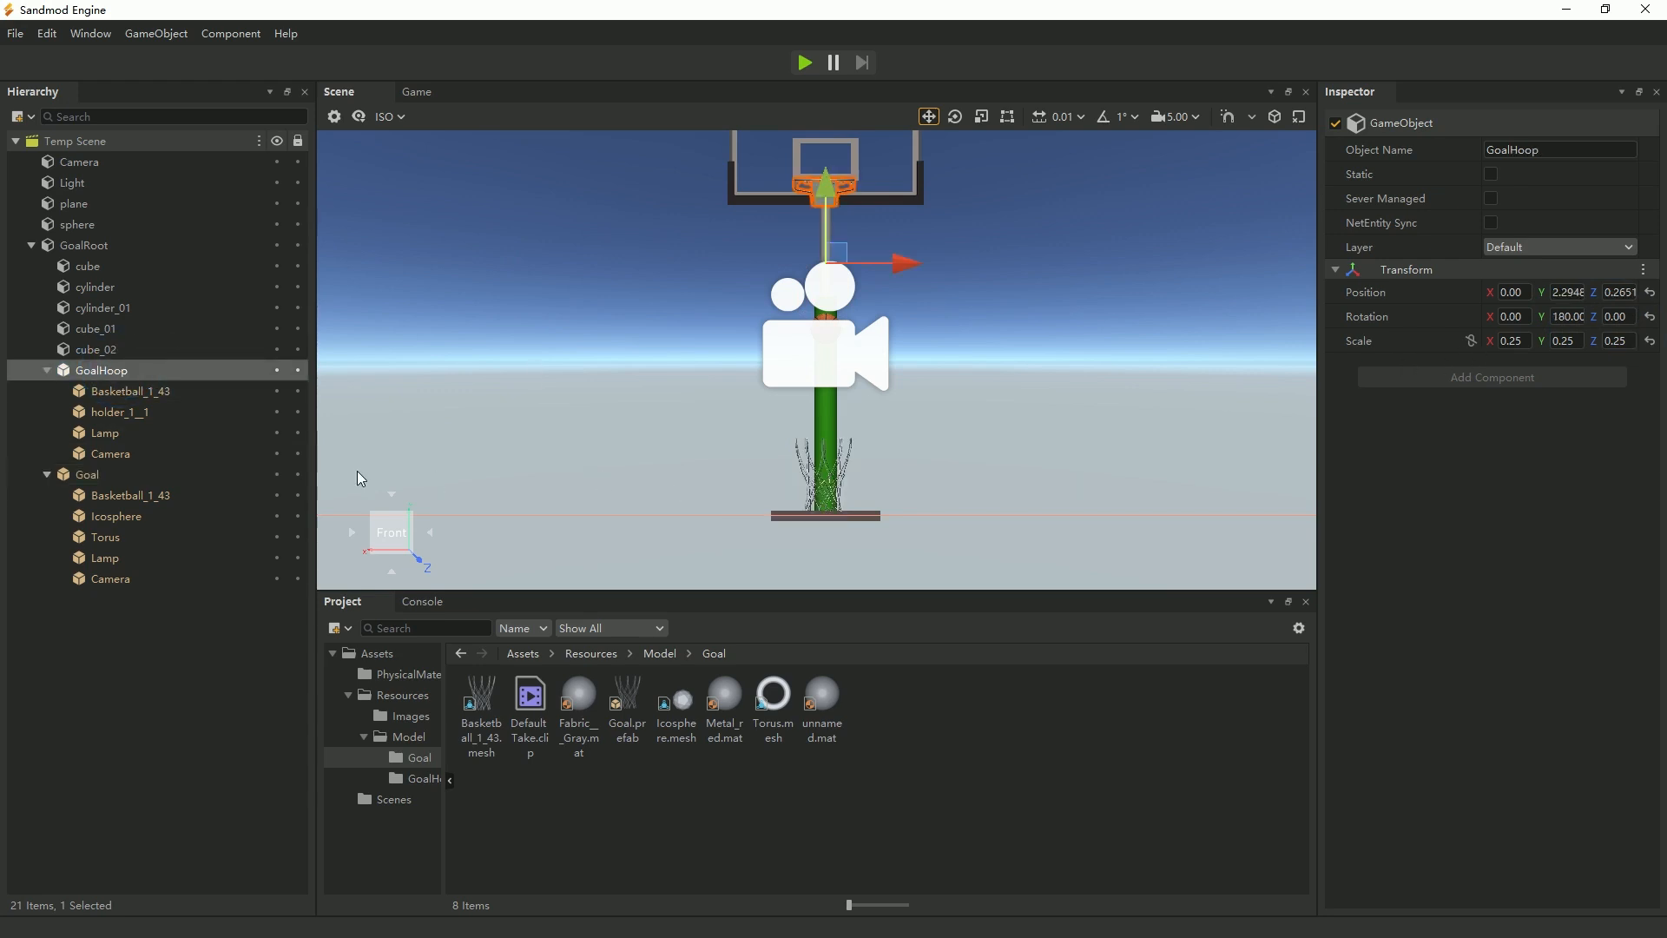
pyautogui.click(87, 474)
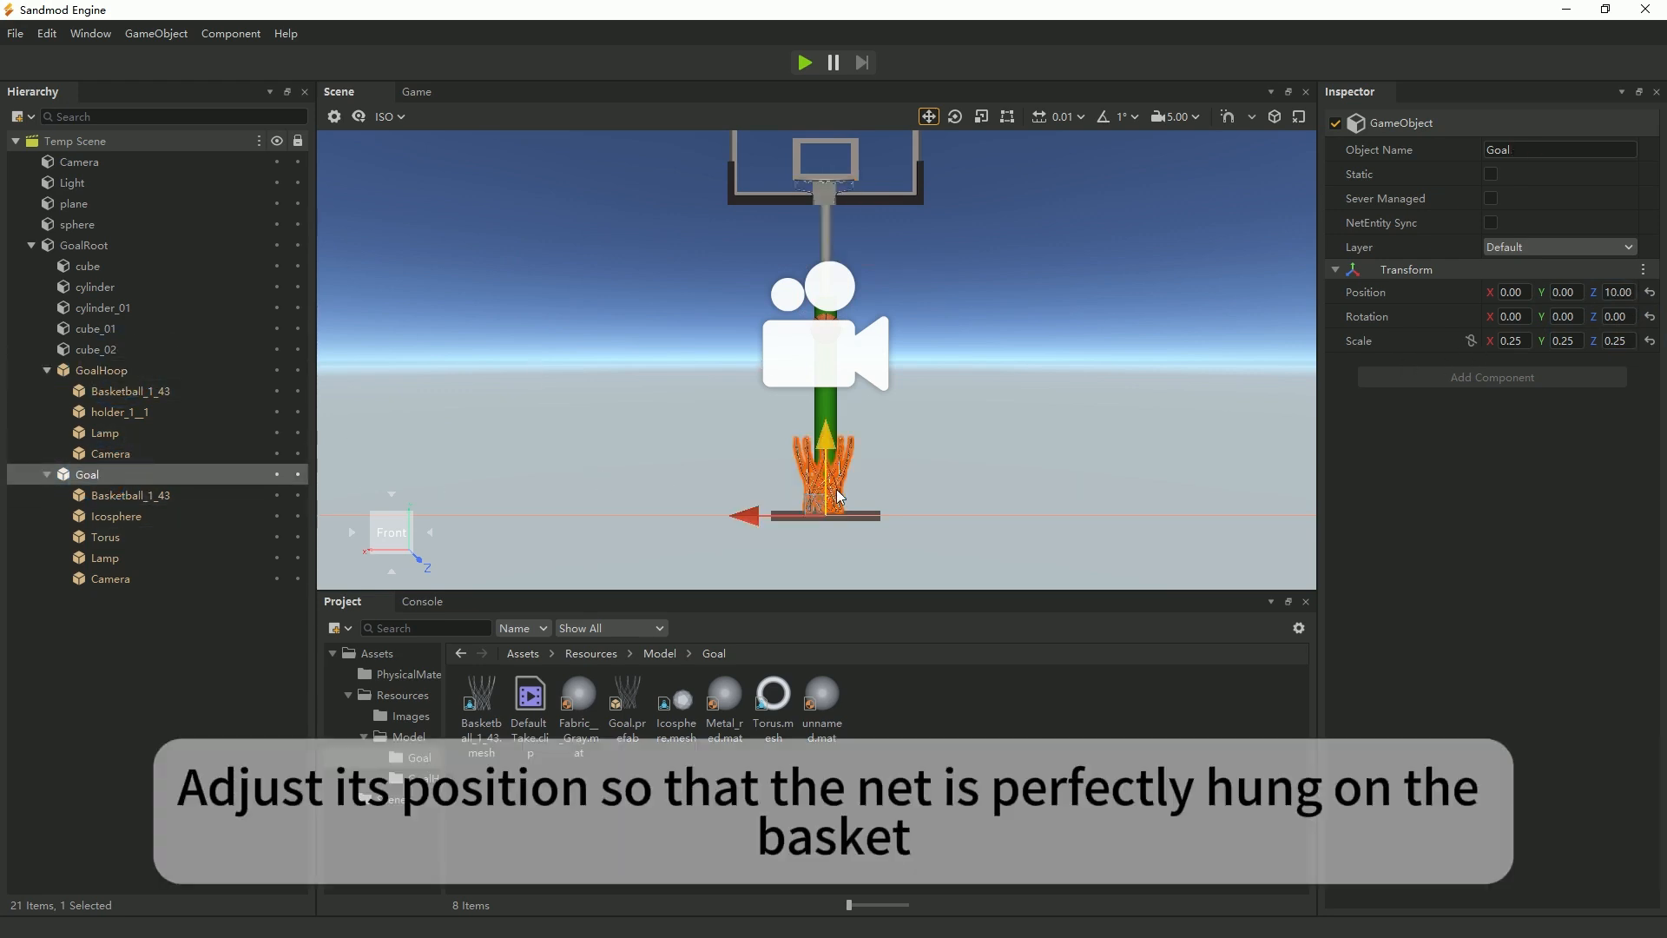
pyautogui.moveTo(836, 497); pyautogui.dragTo(831, 179)
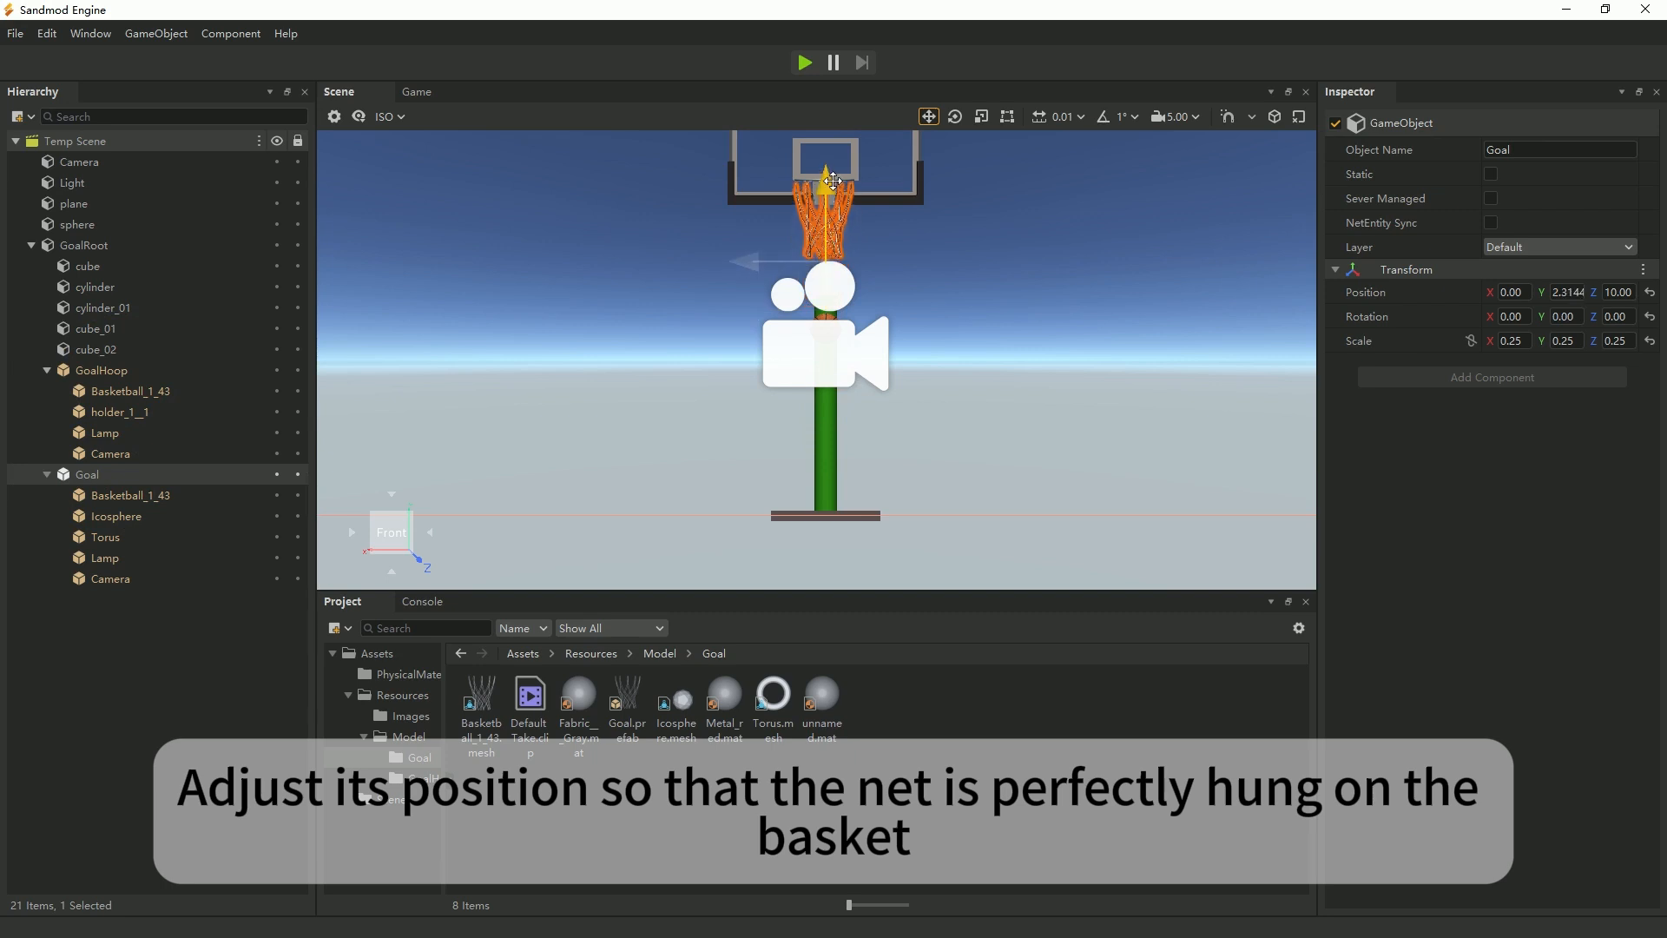
pyautogui.click(393, 493)
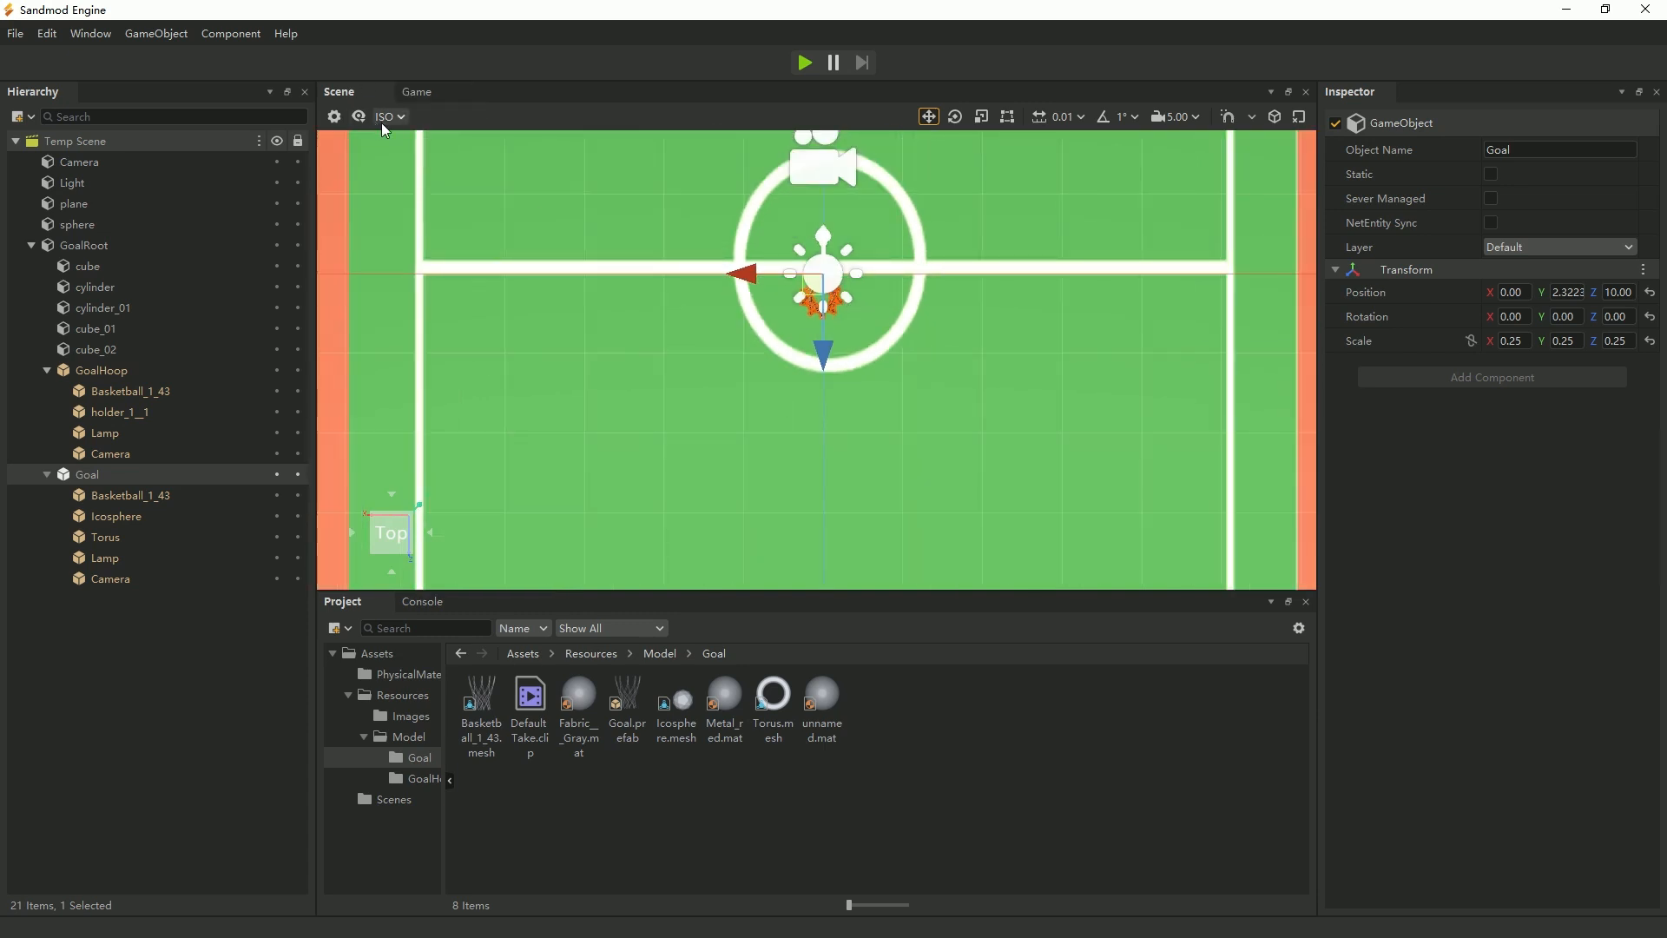
pyautogui.click(358, 118)
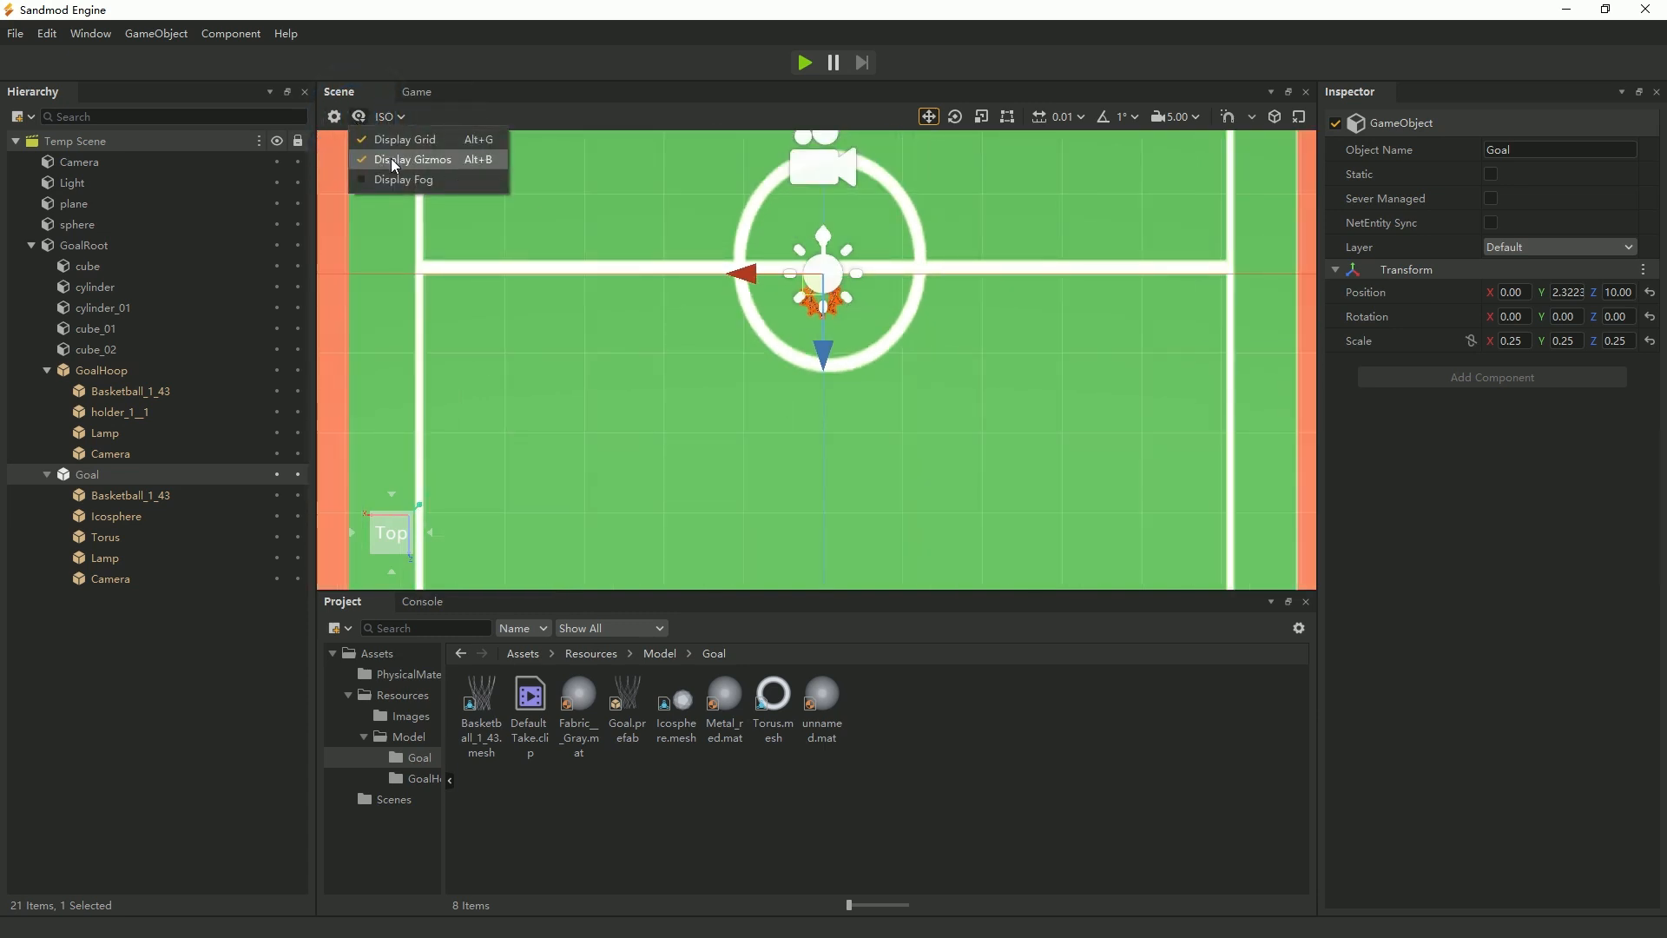
pyautogui.click(394, 154)
pyautogui.scroll(-5, 879, 320)
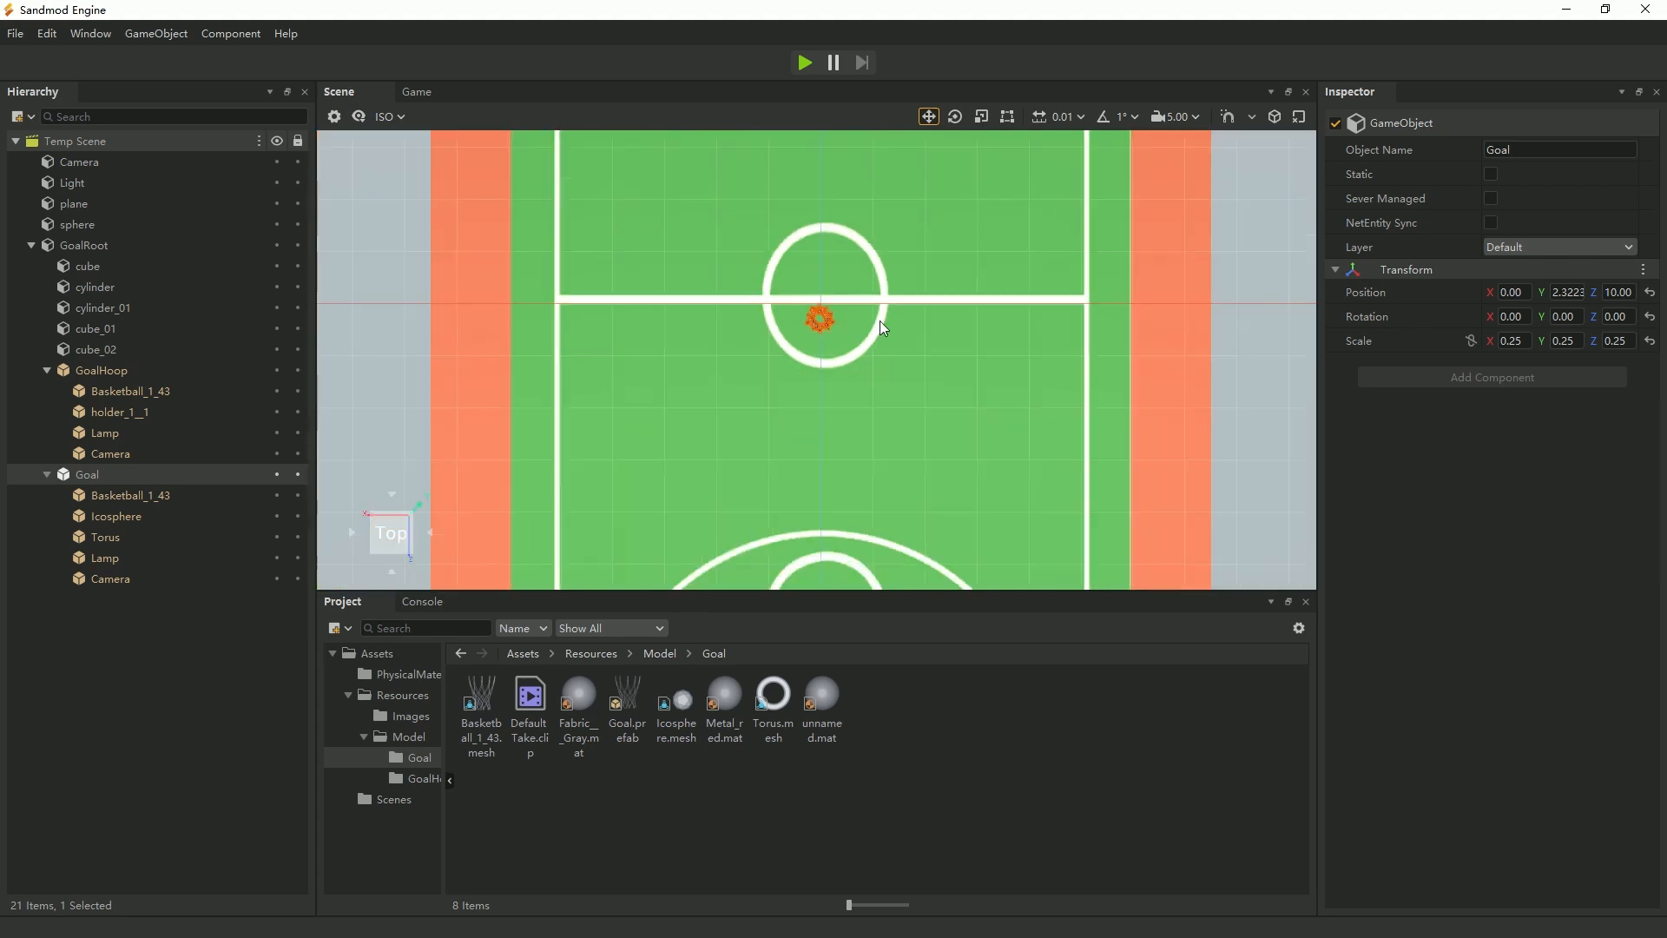
pyautogui.scroll(-3, 768, 387)
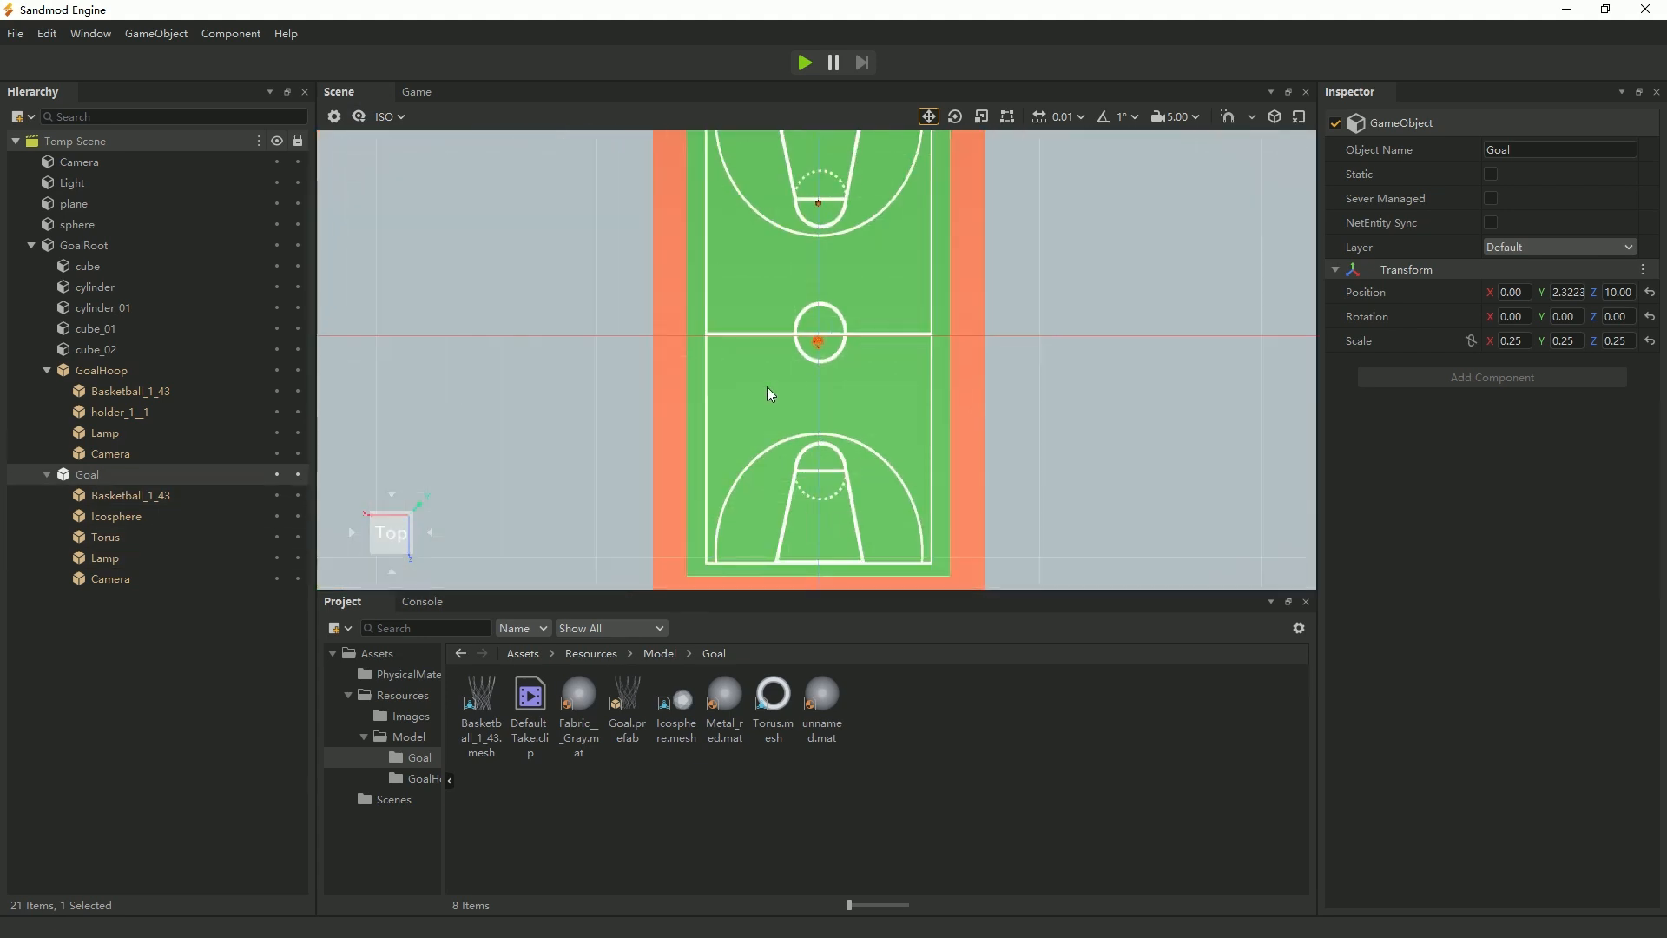
pyautogui.scroll(5, 854, 382)
pyautogui.scroll(3, 854, 382)
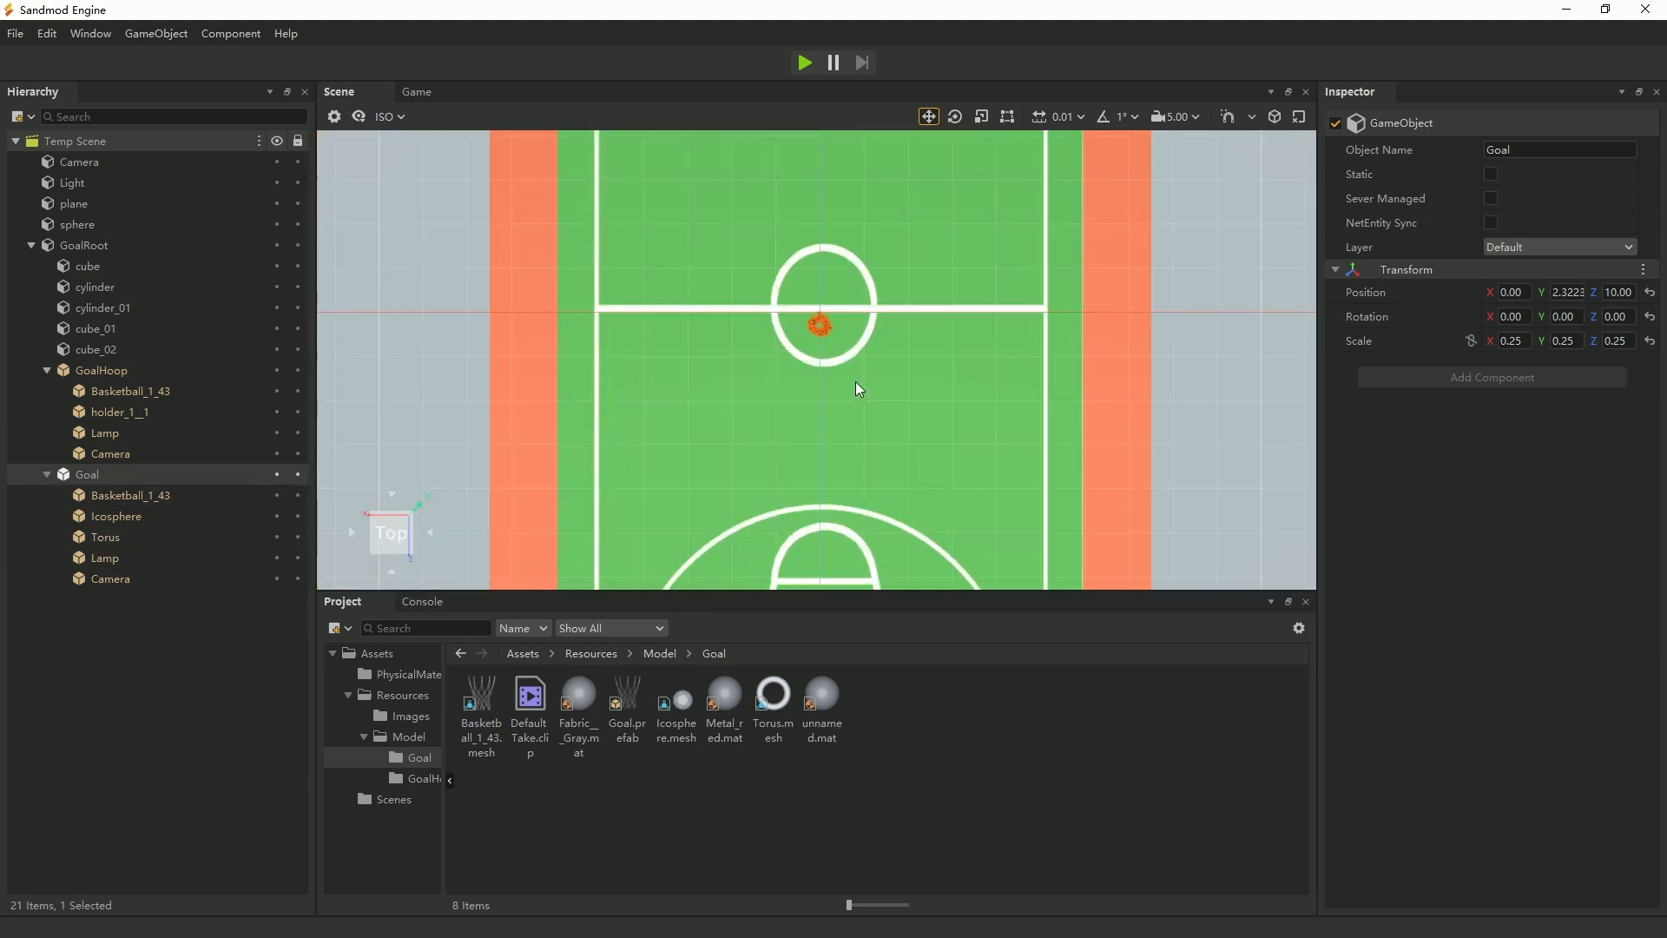
pyautogui.press('w')
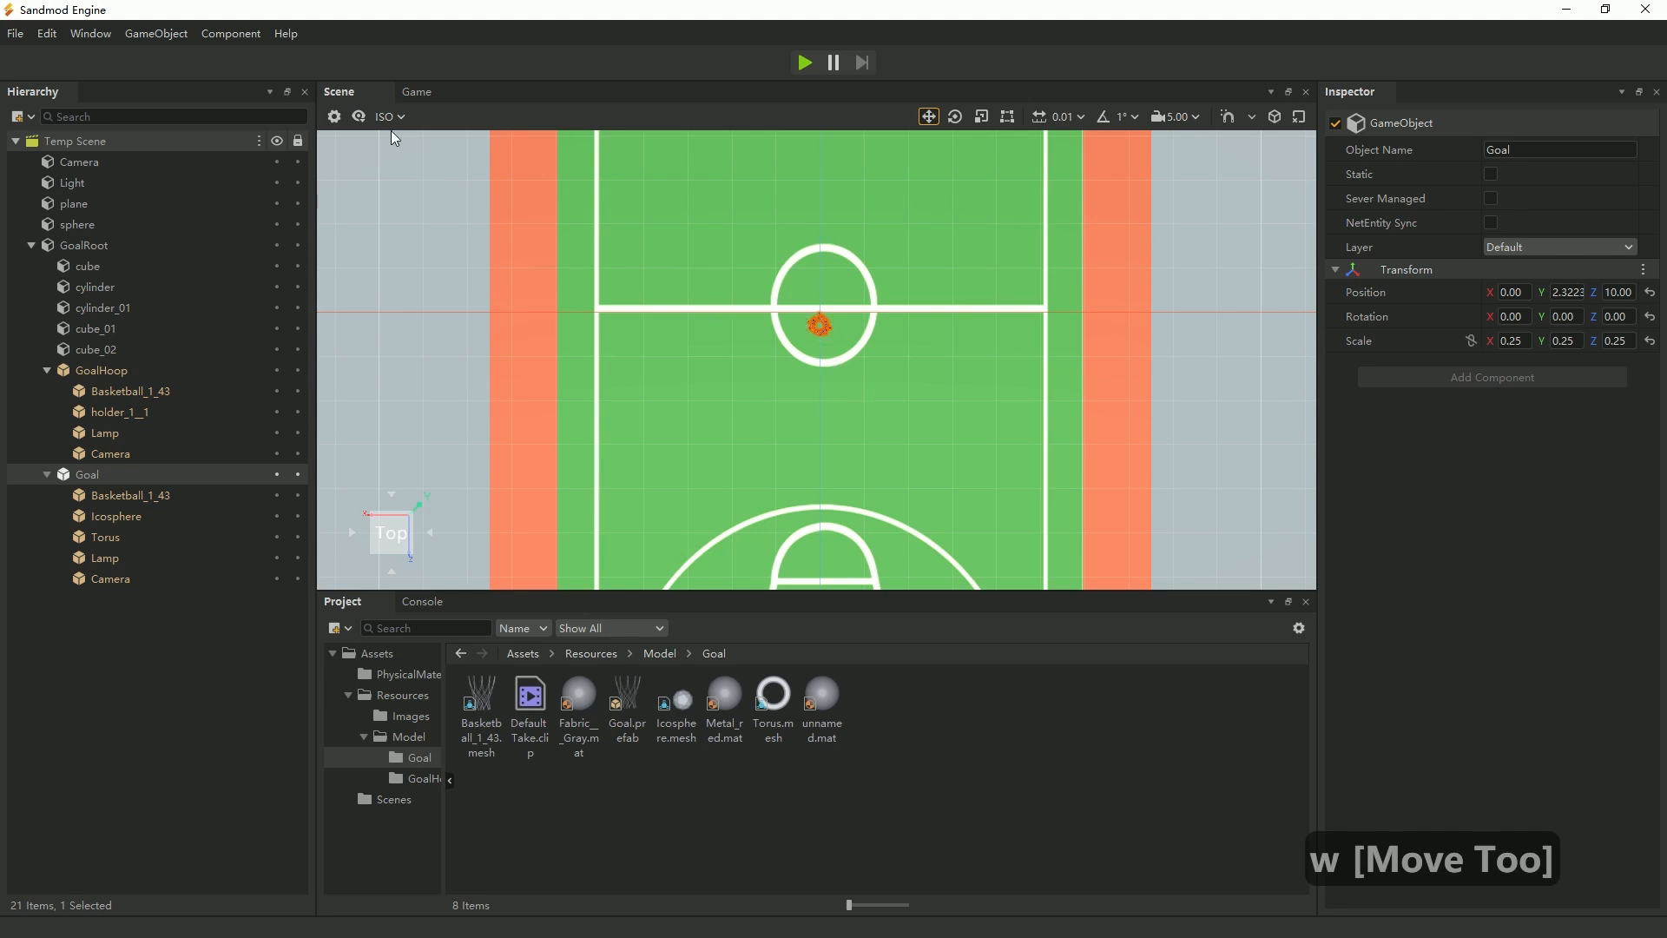
pyautogui.click(359, 117)
pyautogui.click(385, 160)
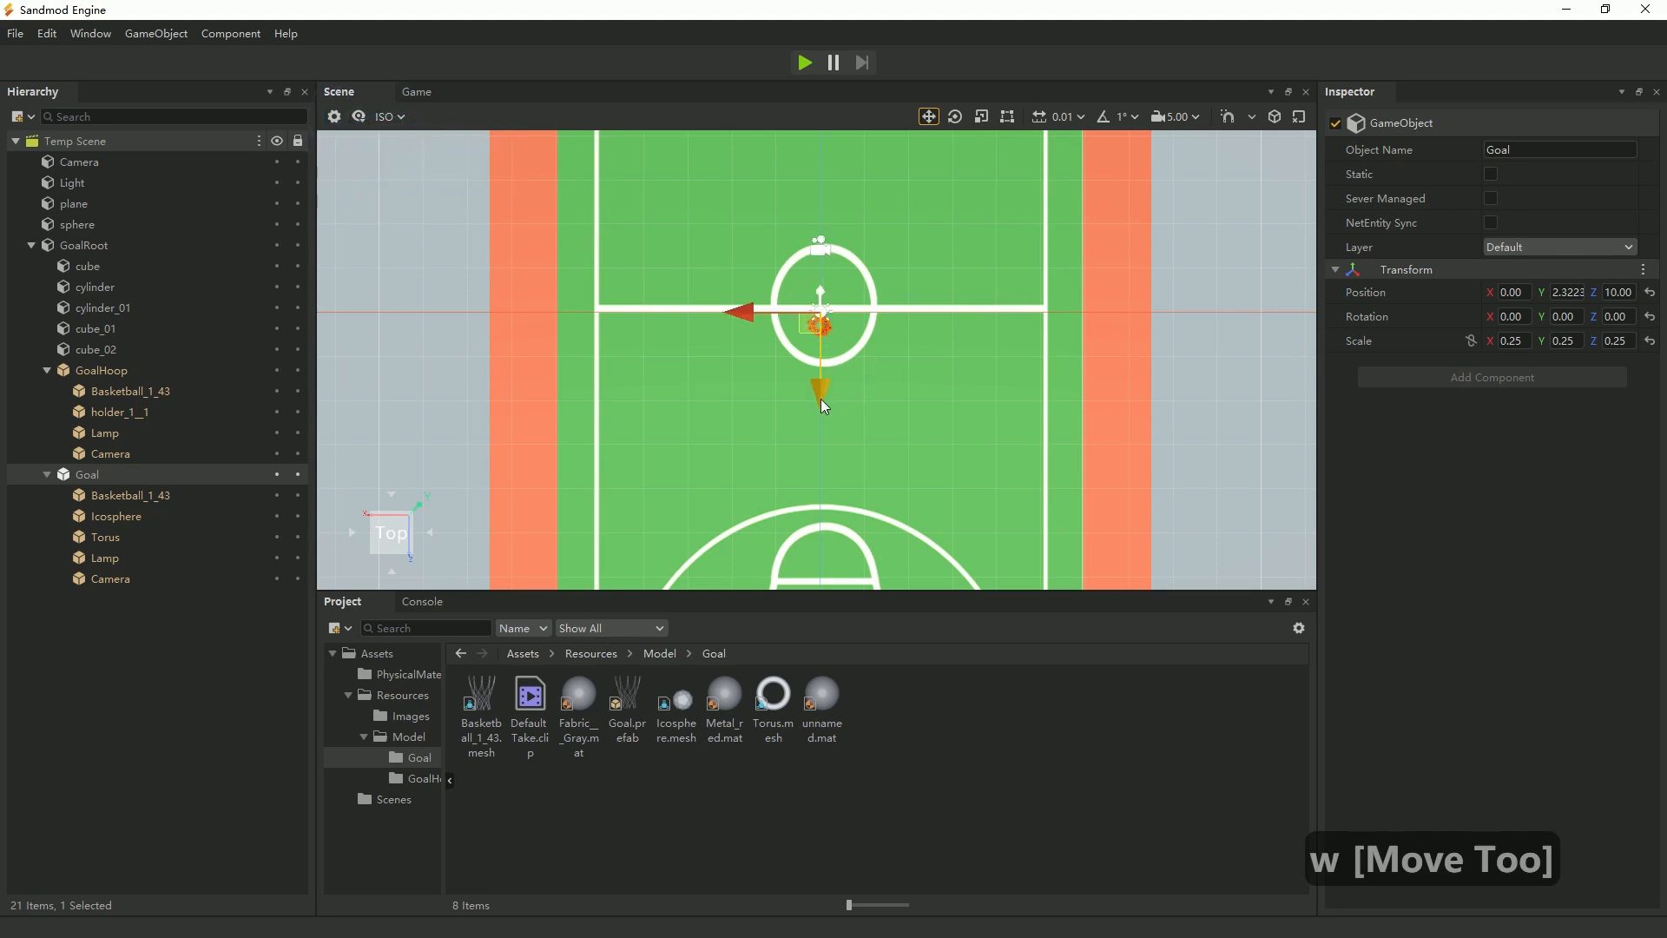
# Move the Goal net along Z from the centre circle to the basketball stand, to about -0.304.
pyautogui.moveTo(823, 404); pyautogui.dragTo(820, 195)
pyautogui.scroll(-2, 859, 305)
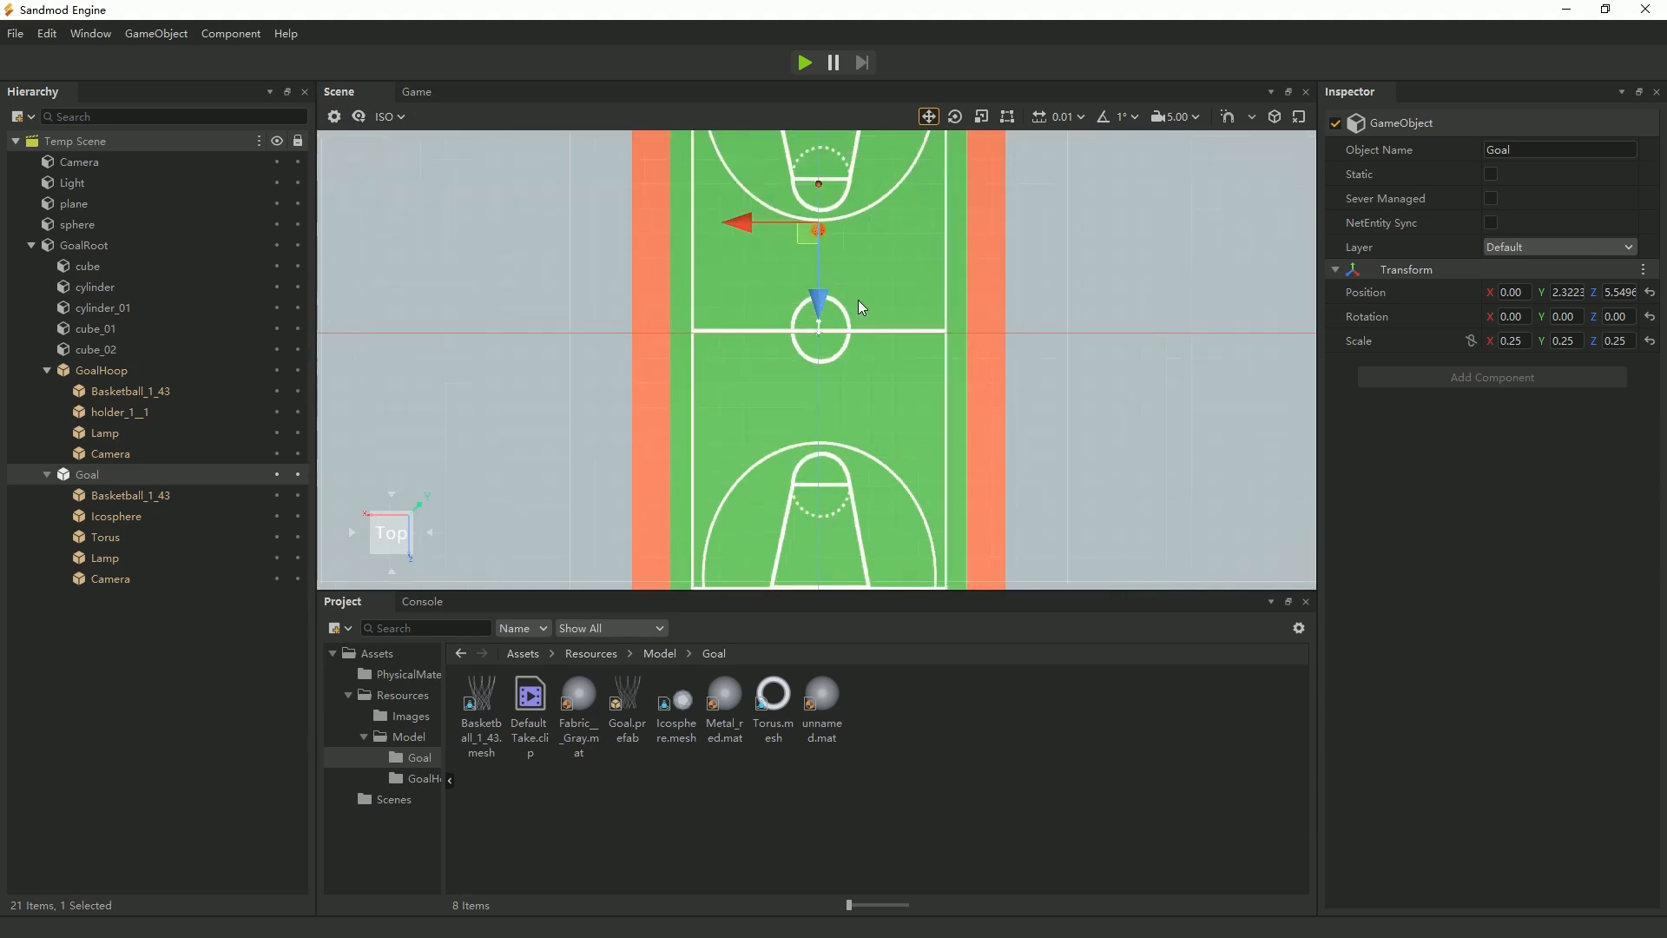
pyautogui.scroll(-3, 872, 319)
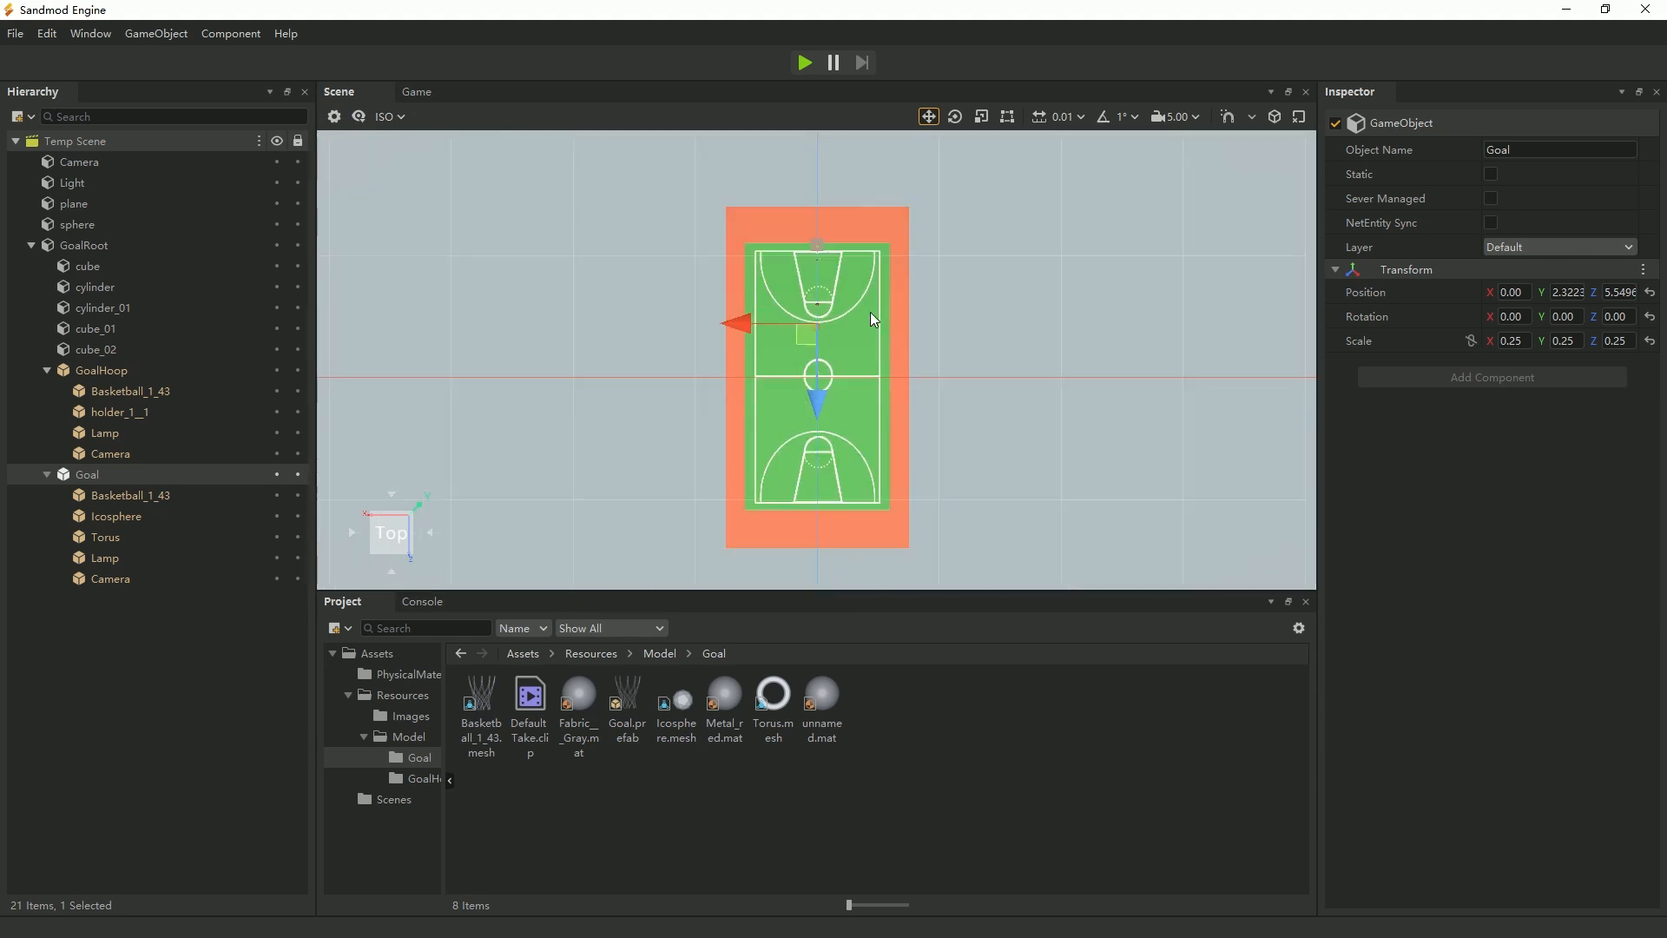
pyautogui.scroll(1, 865, 382)
pyautogui.moveTo(814, 405); pyautogui.dragTo(816, 323)
# Focus on GoalHoop from above and move the Goal net along Z until its loops line up with the ring, about -0.161.
pyautogui.click(106, 371)
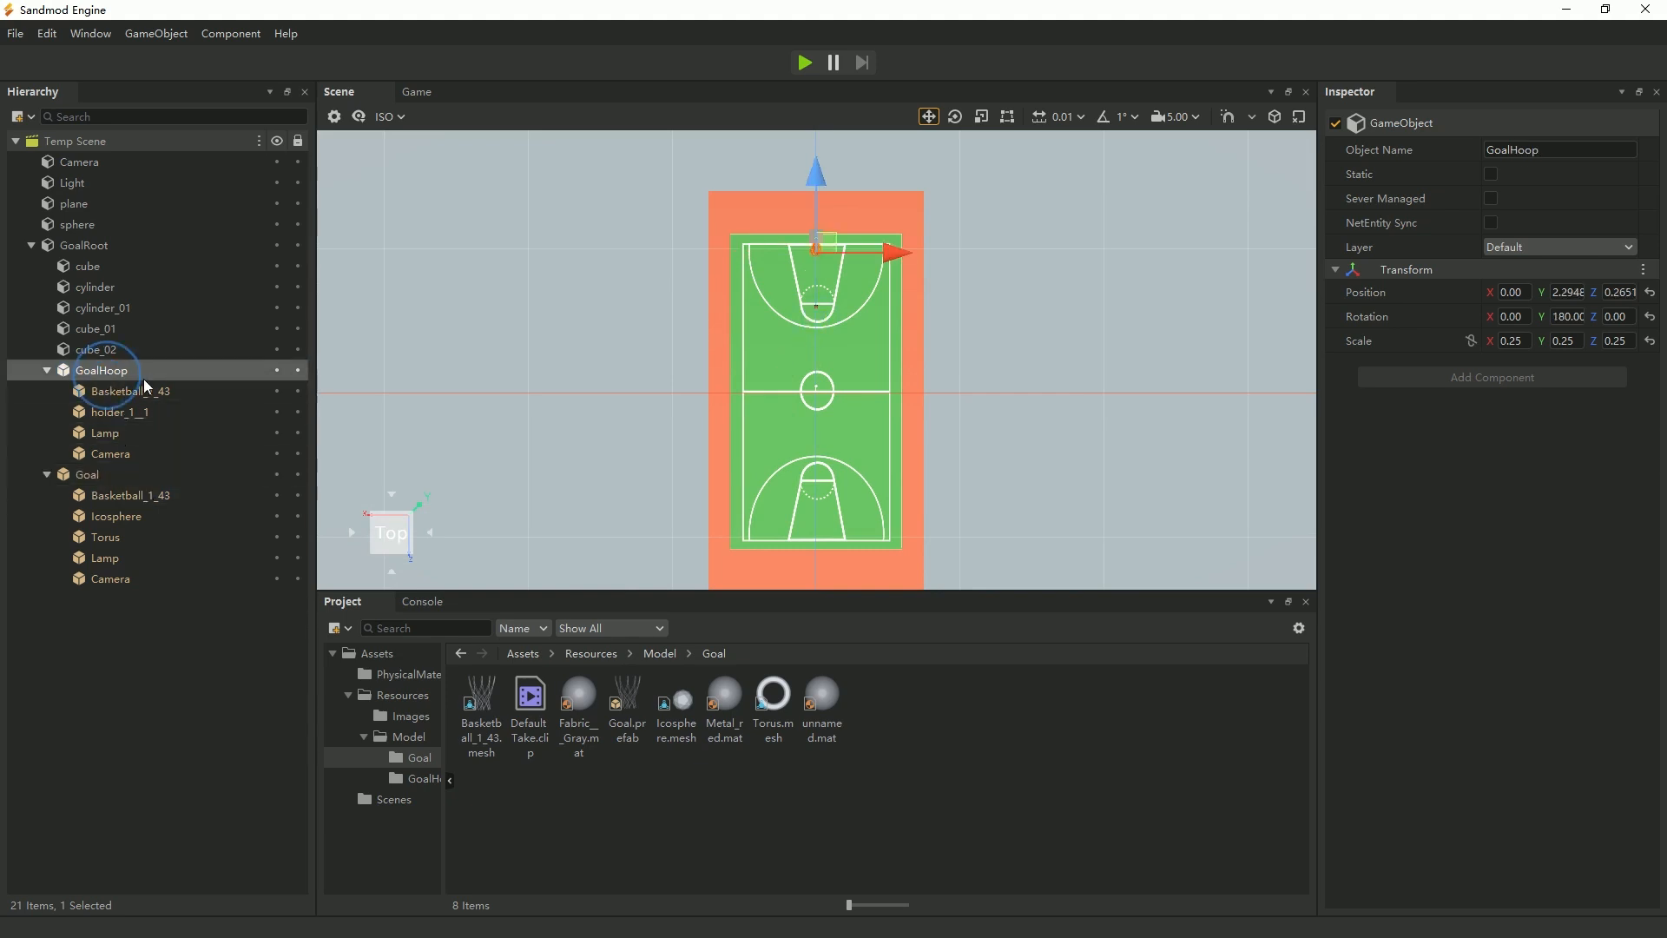
pyautogui.scroll(4, 838, 317)
pyautogui.scroll(2, 828, 304)
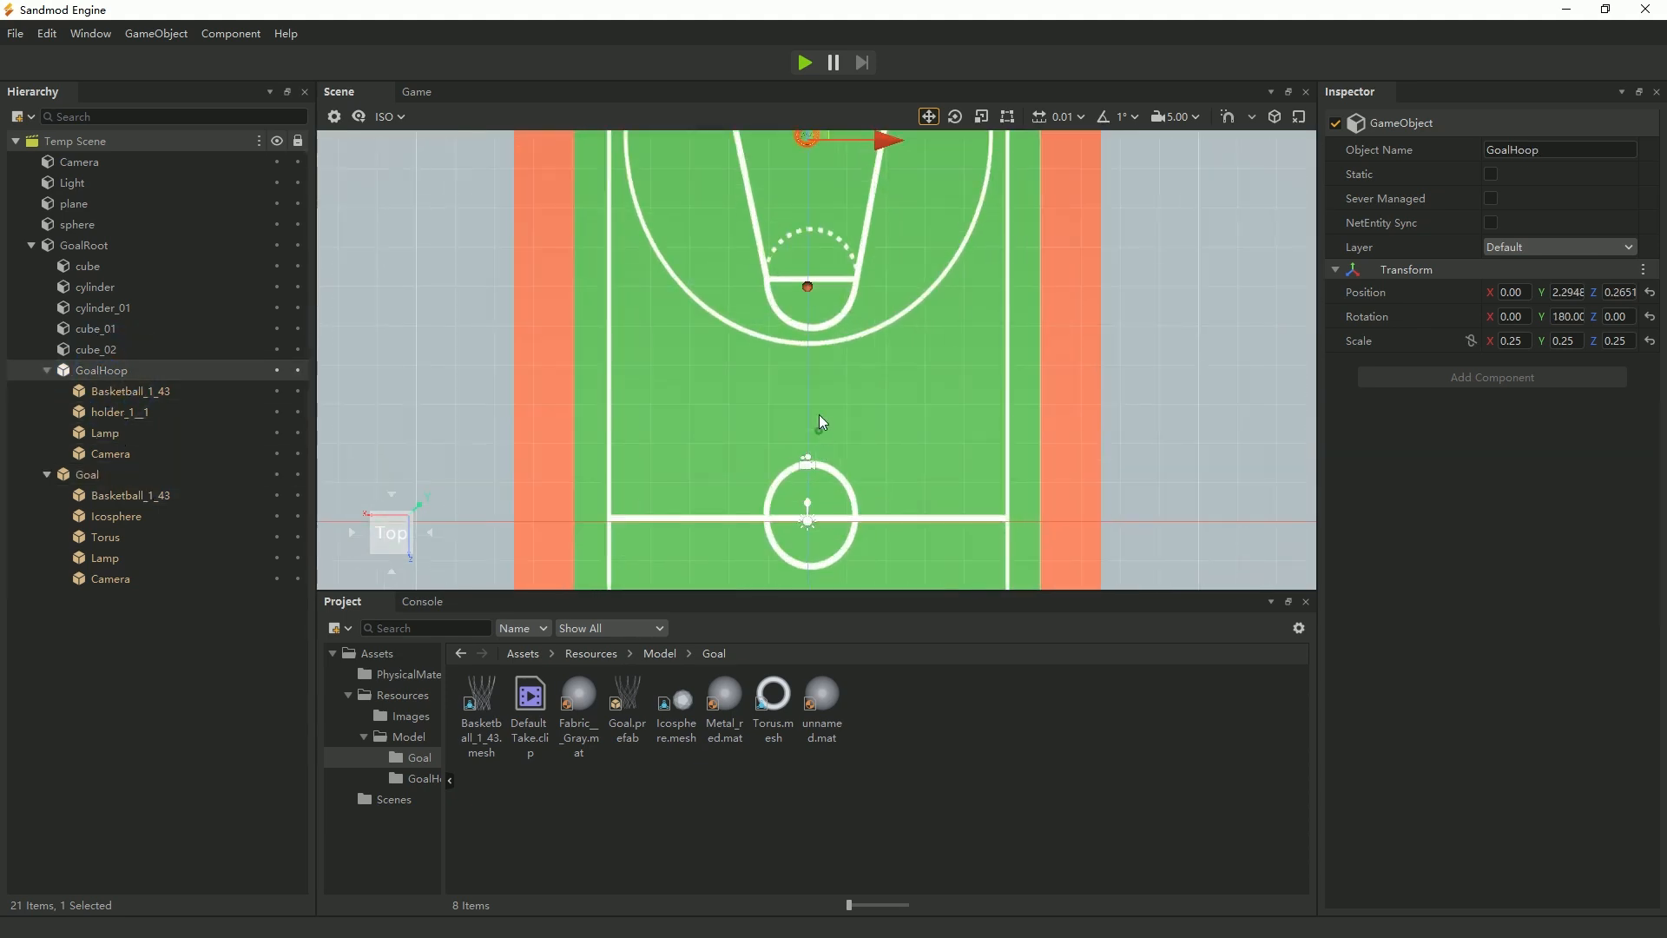
pyautogui.press('f')
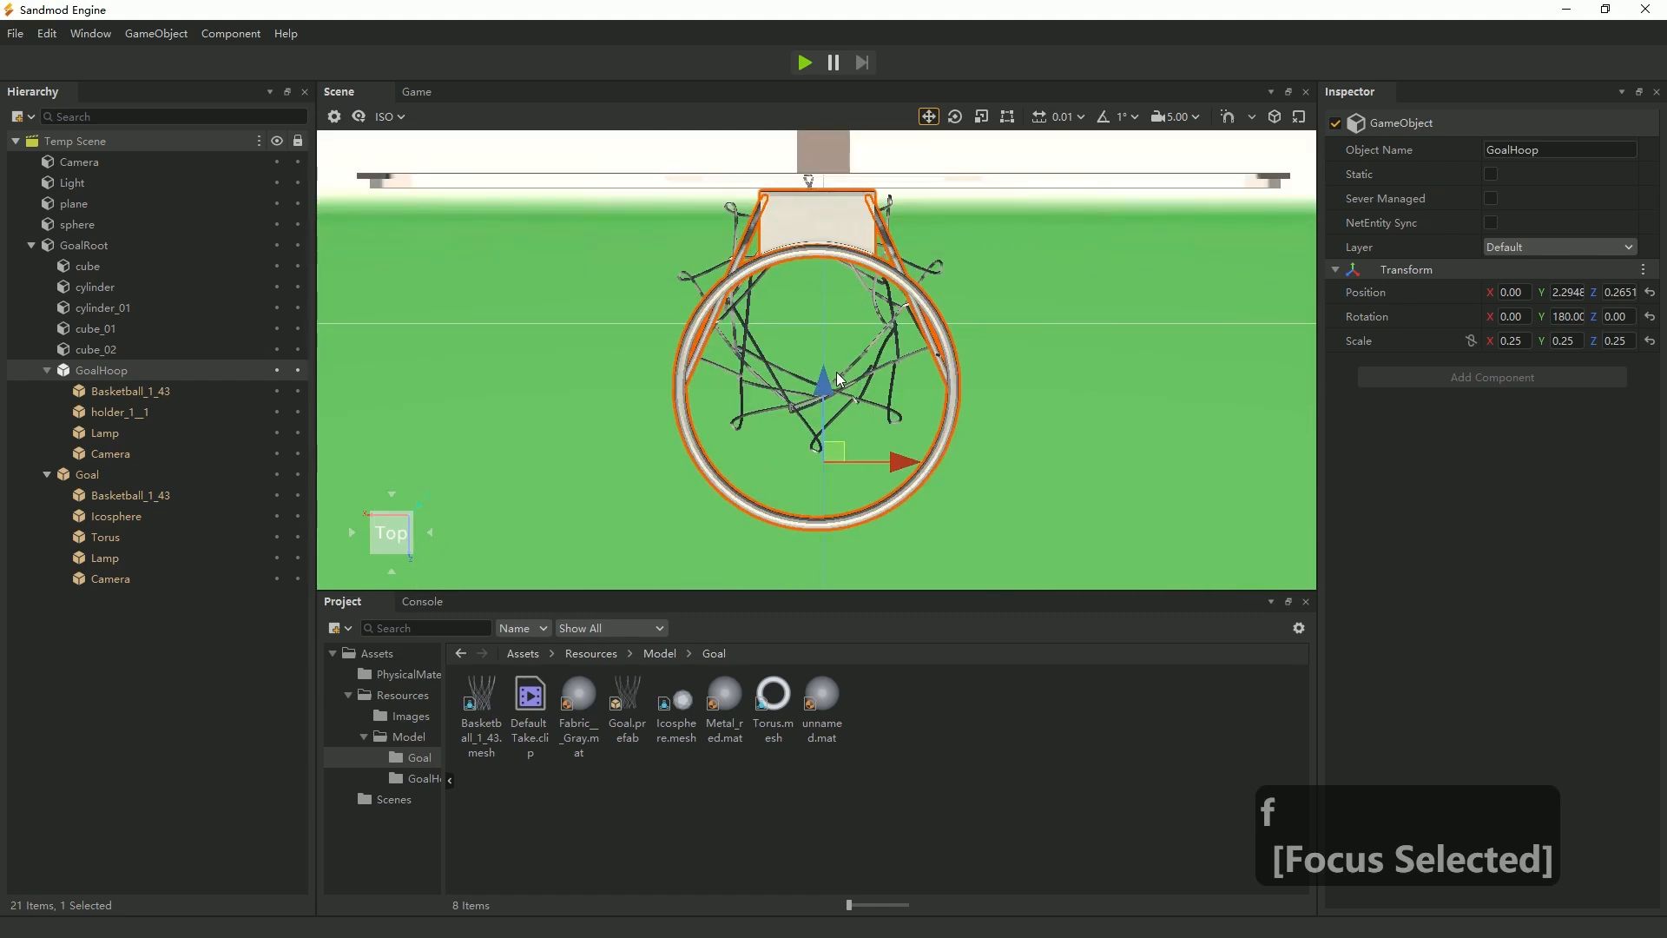
pyautogui.click(89, 474)
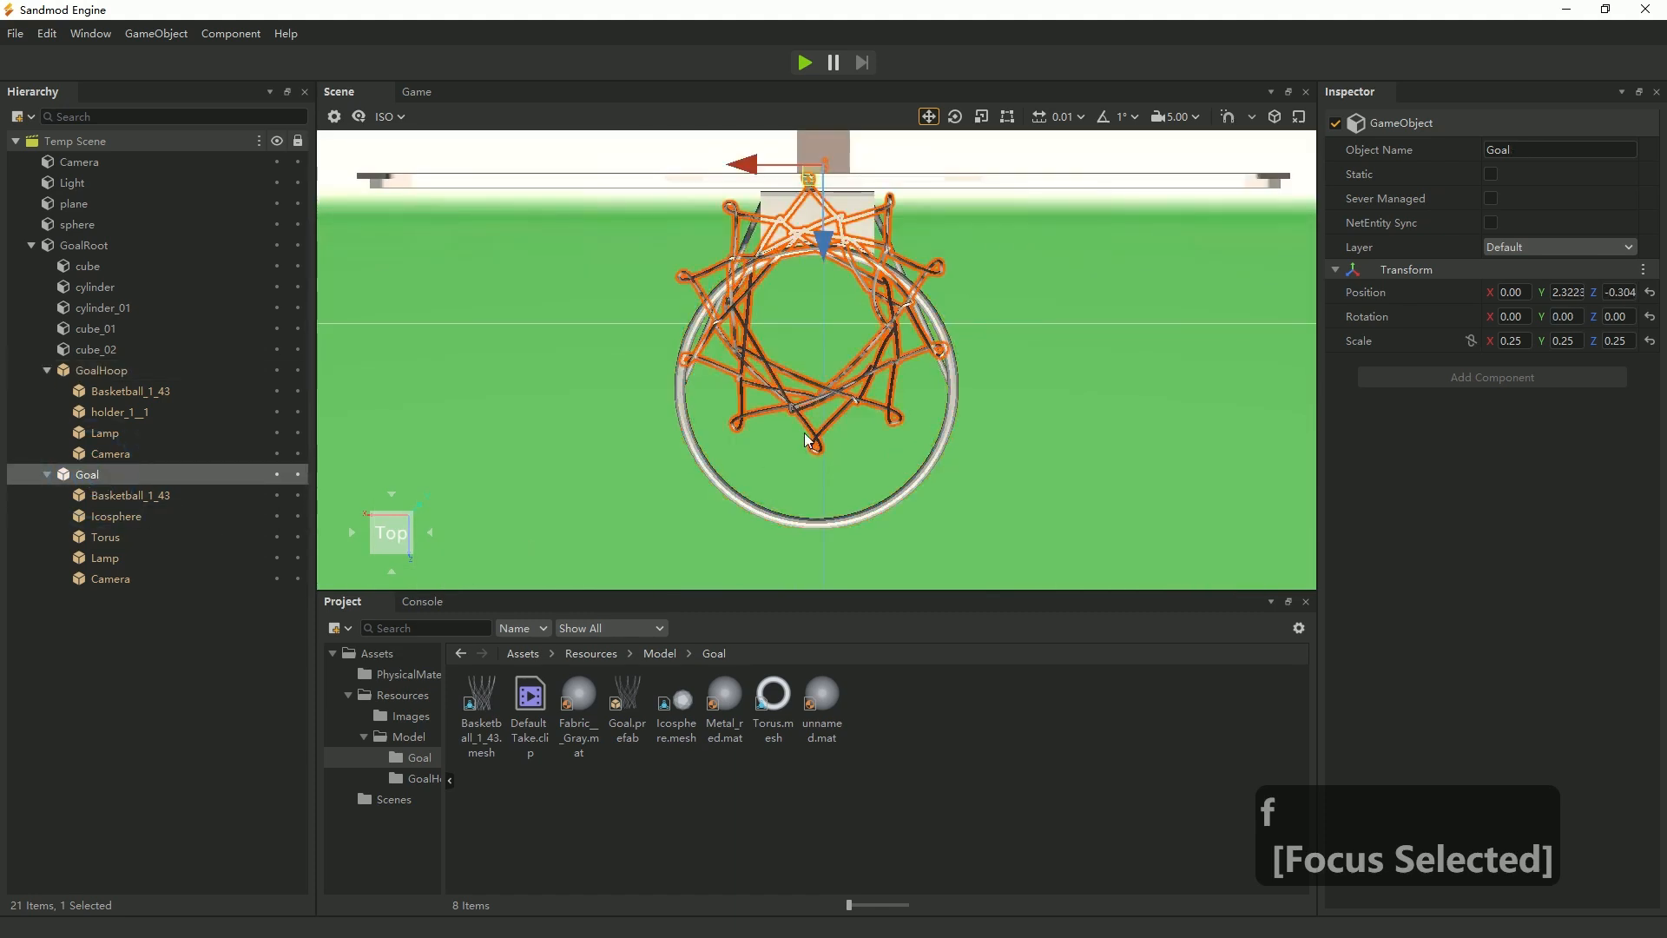
pyautogui.moveTo(842, 261); pyautogui.dragTo(818, 319)
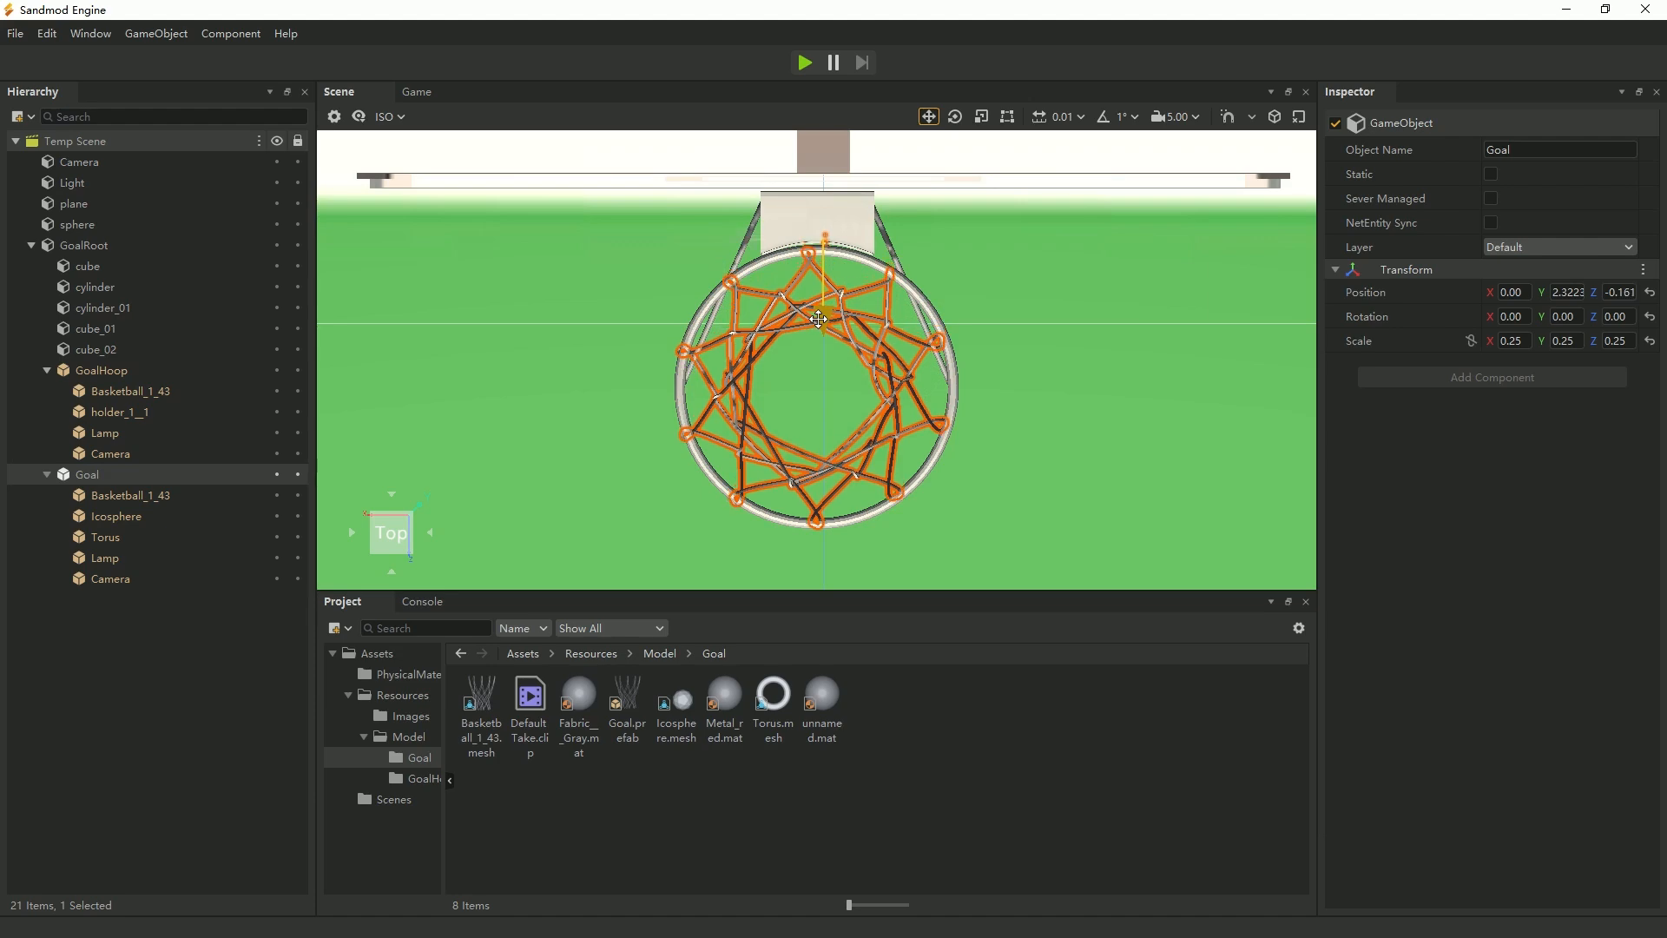
# Check the net's fit under the hoop from both sides, the back and the front, up close at the ring's hooks.
pyautogui.click(431, 533)
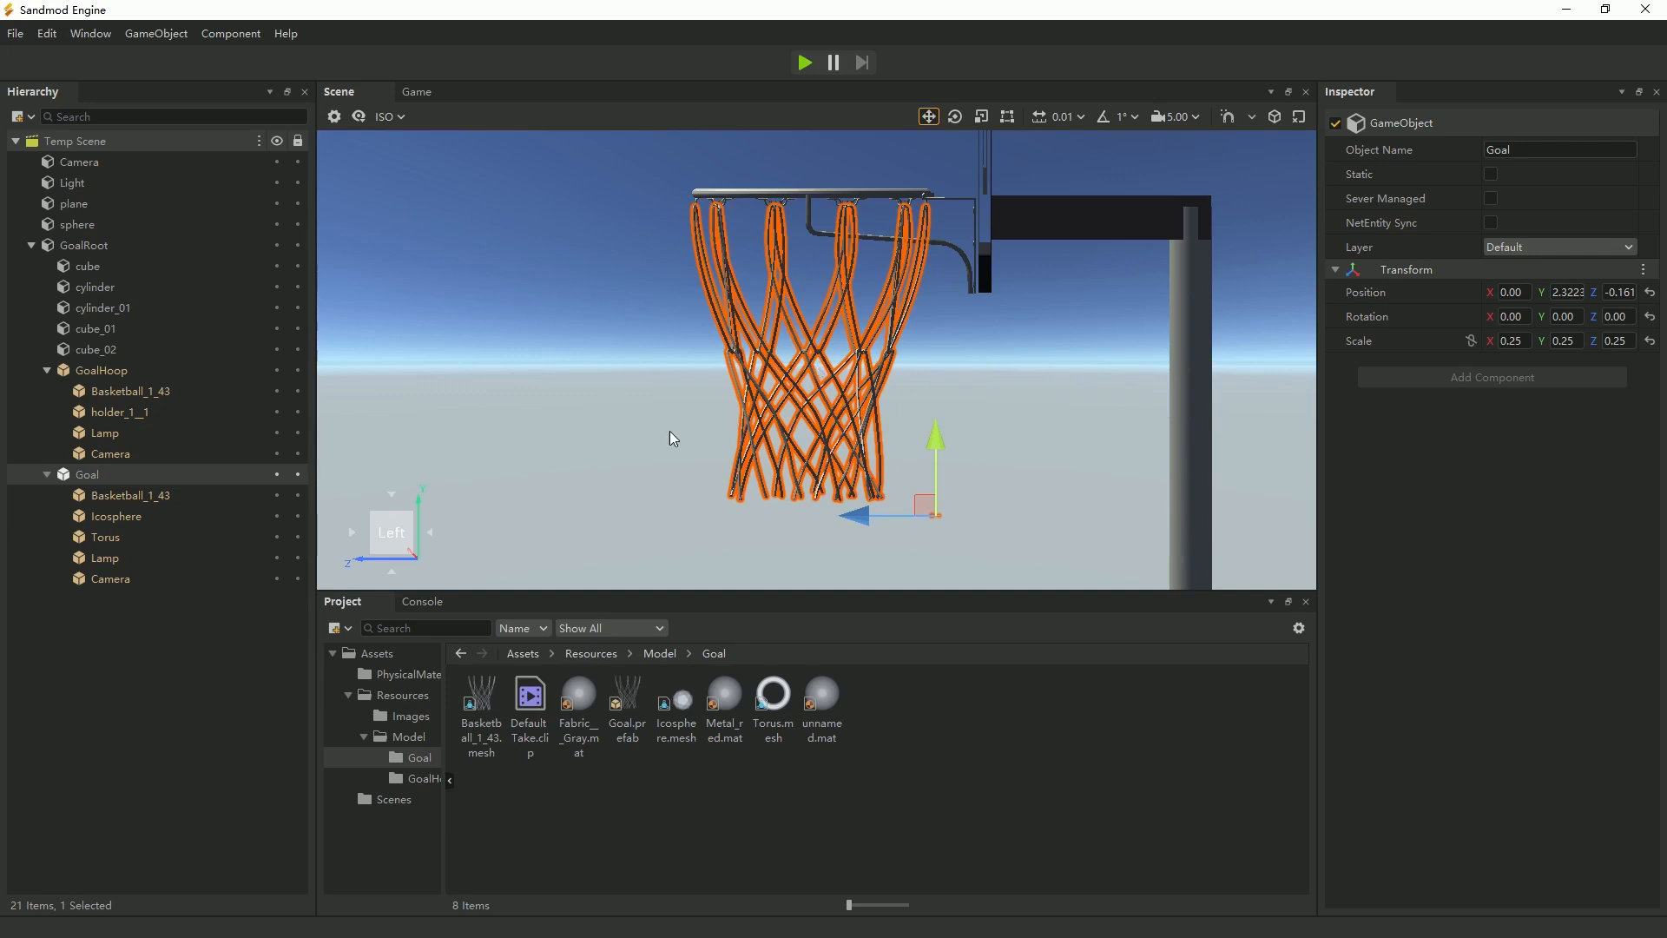
pyautogui.click(431, 533)
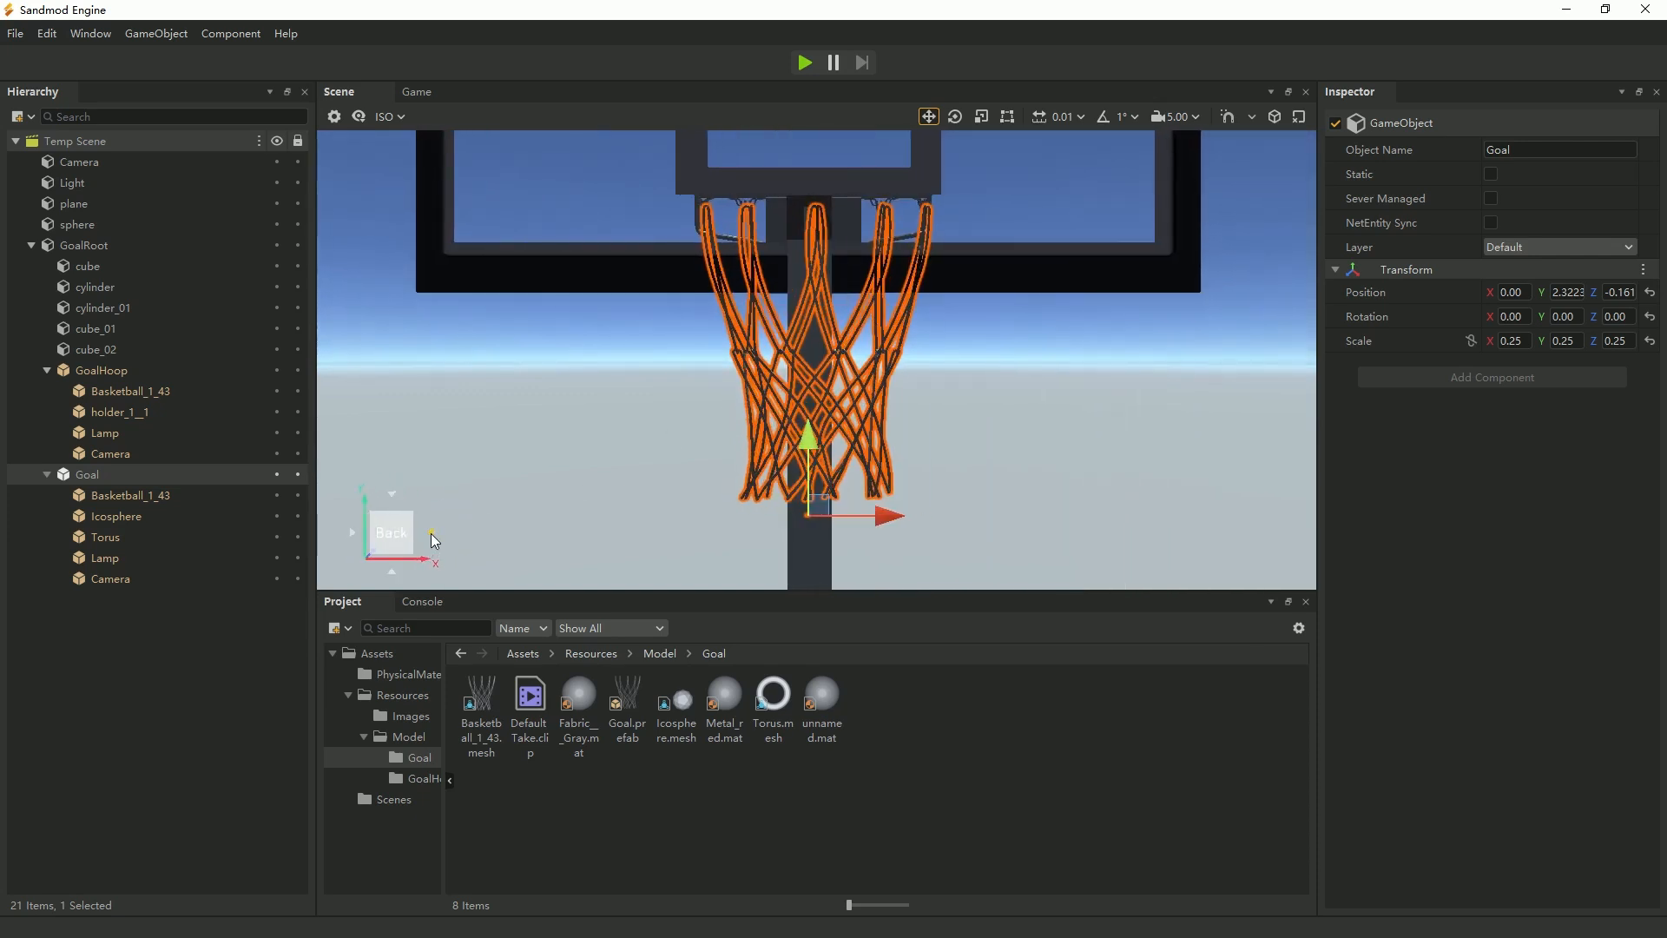
pyautogui.click(429, 534)
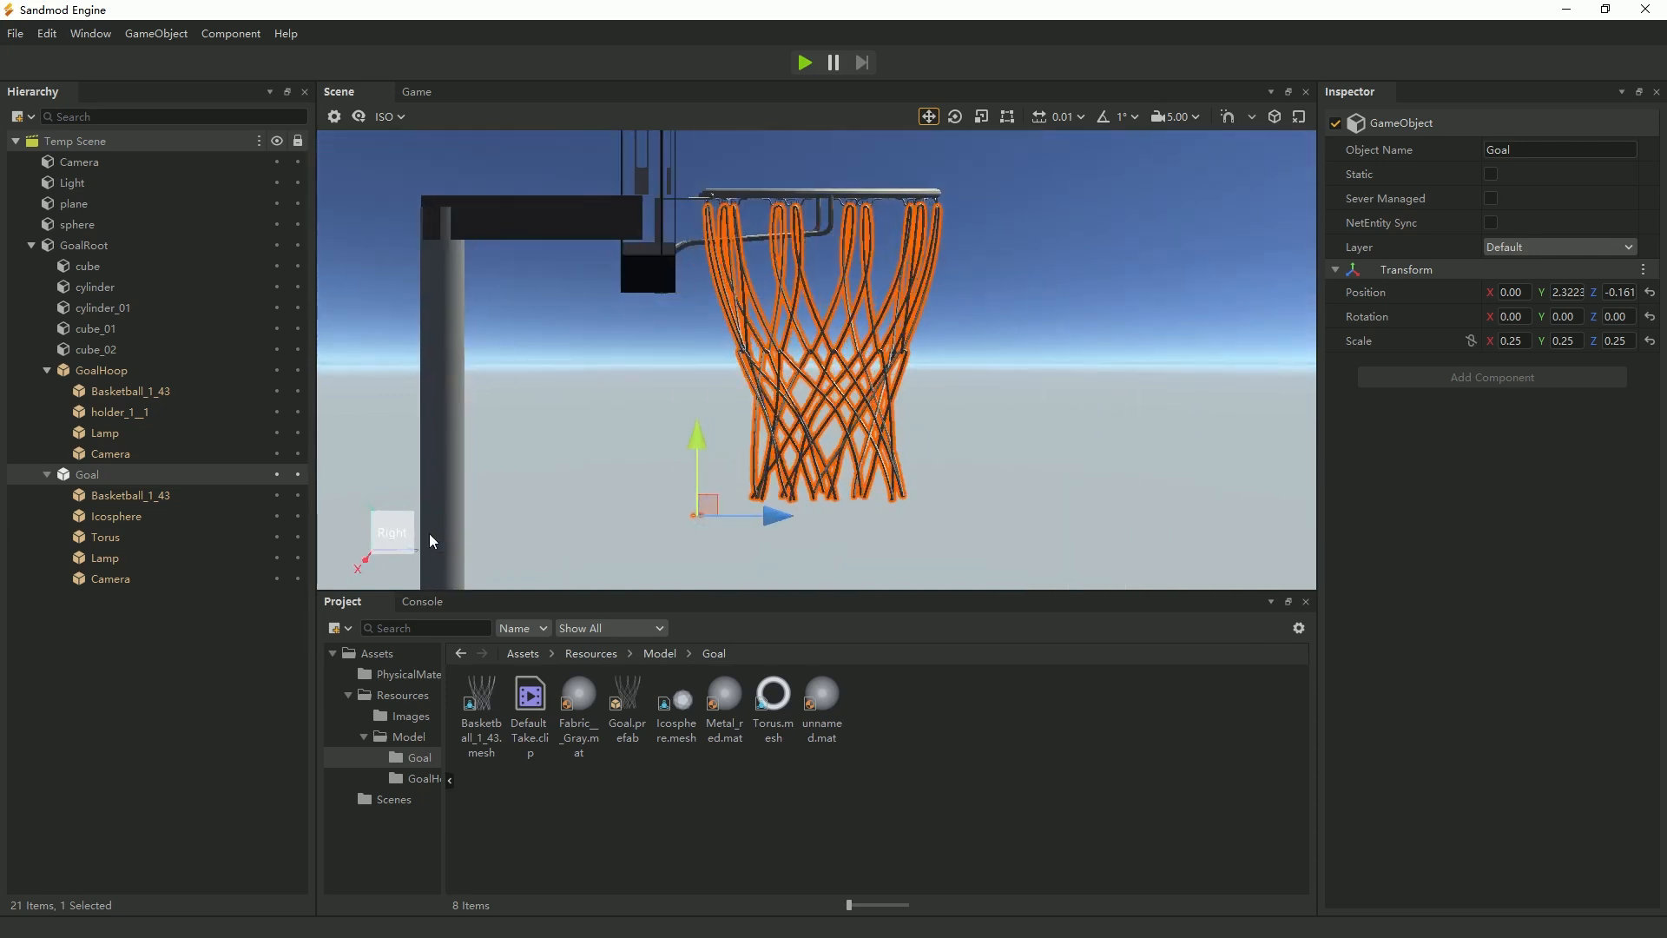
pyautogui.click(429, 533)
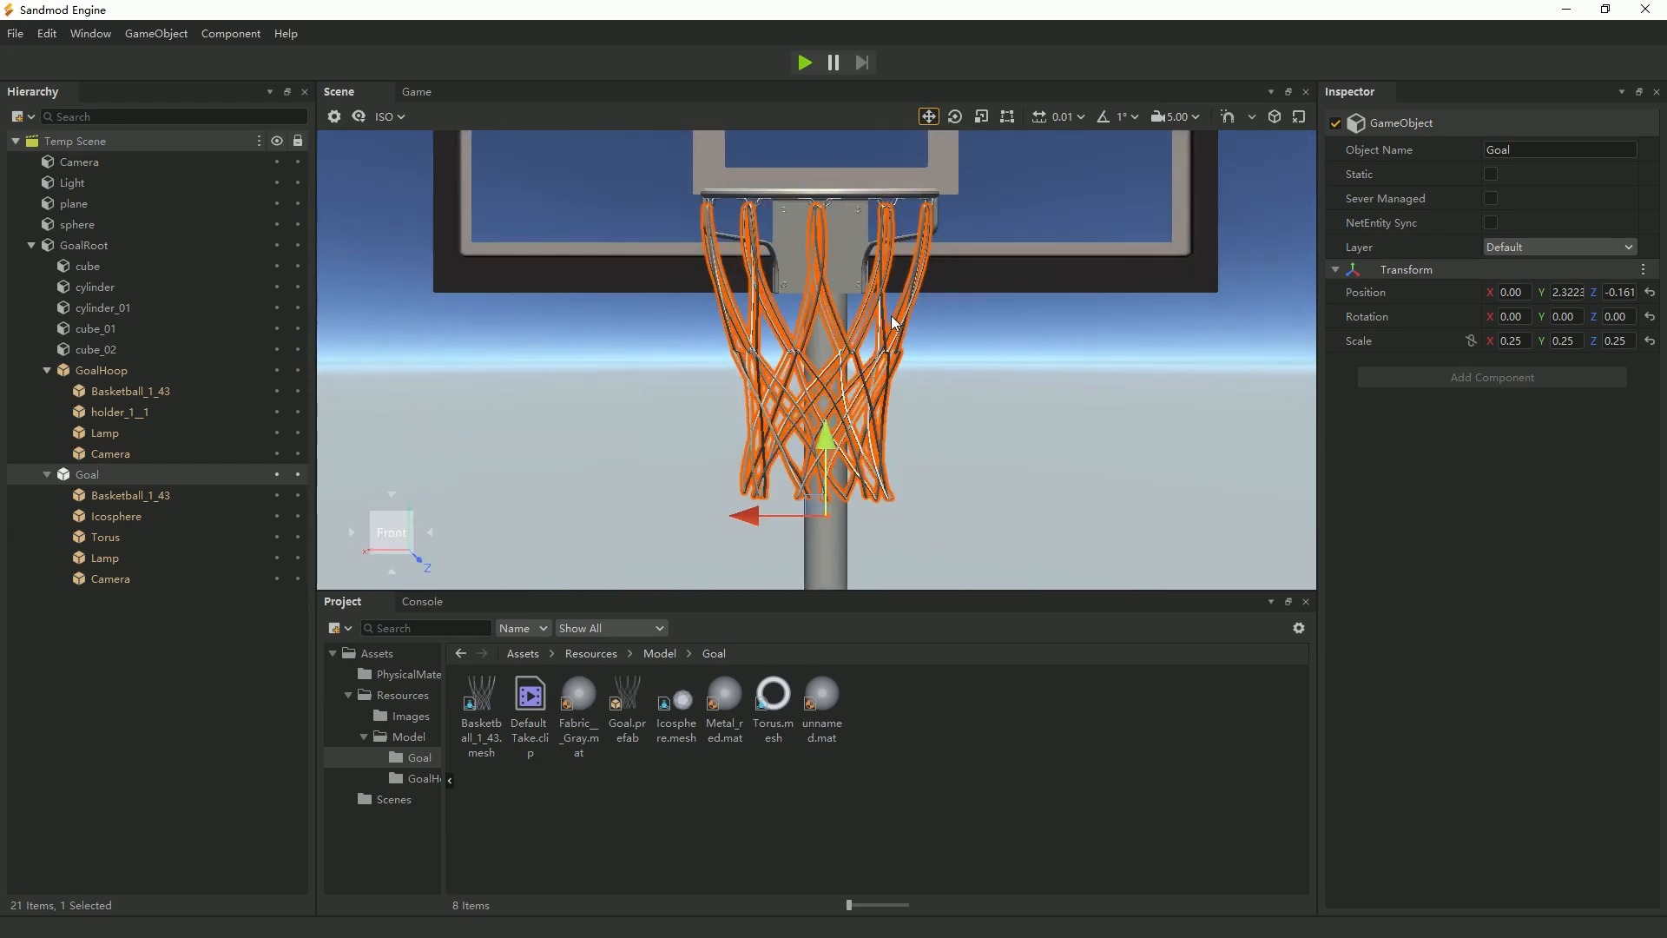
pyautogui.scroll(2, 873, 250)
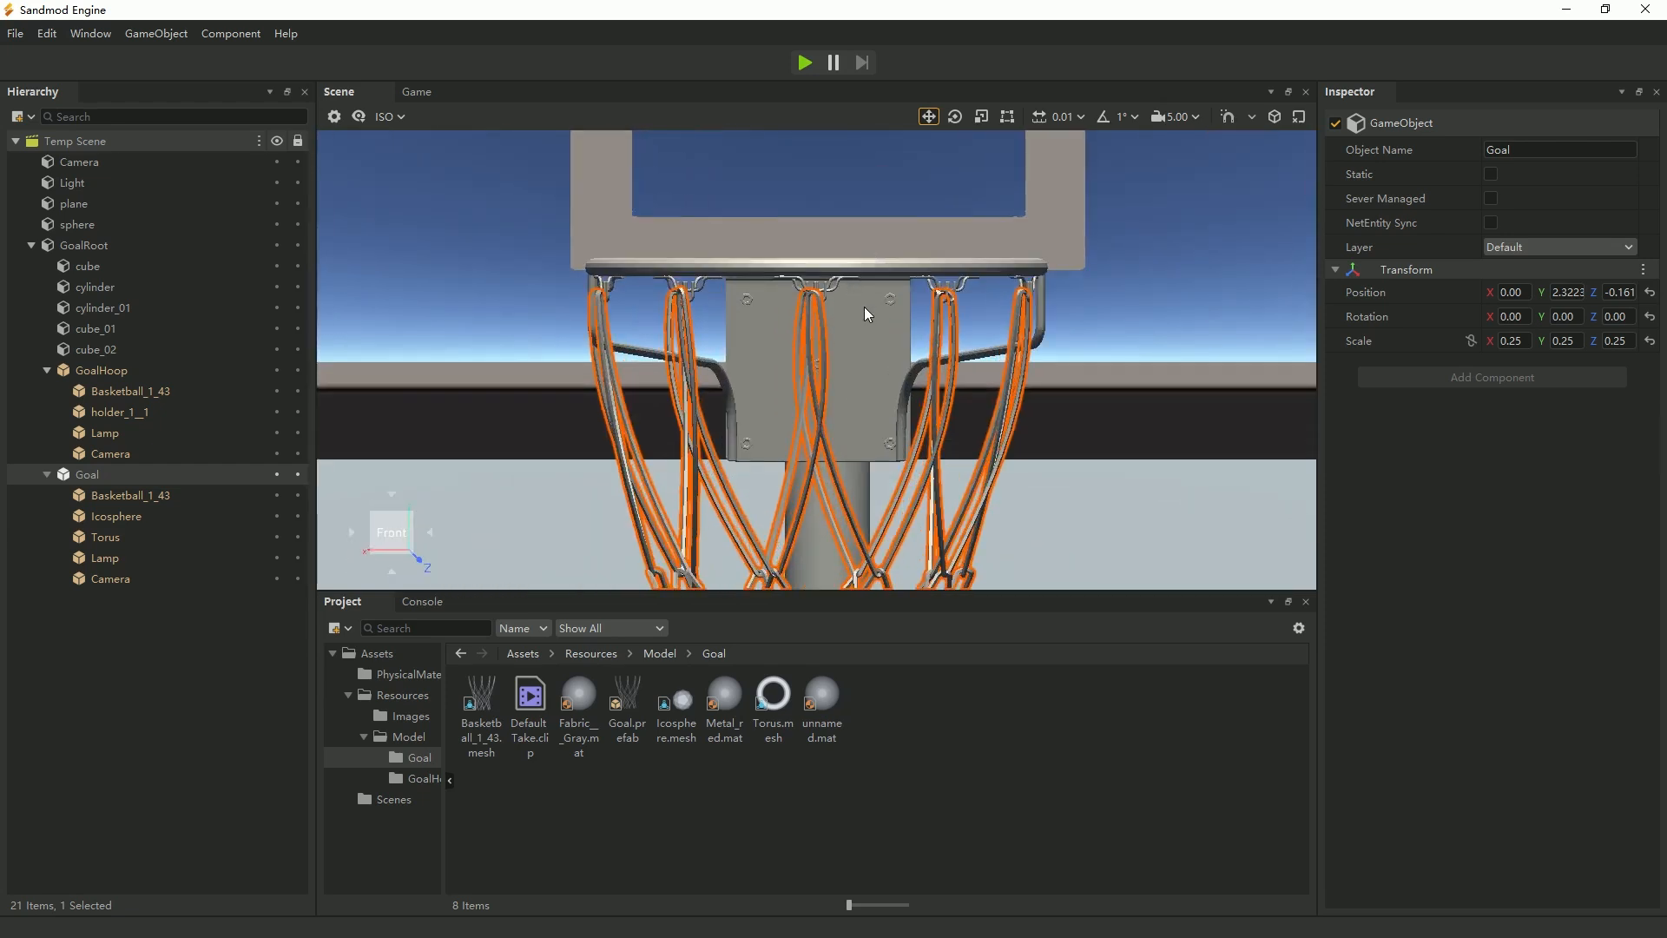
pyautogui.scroll(1, 864, 308)
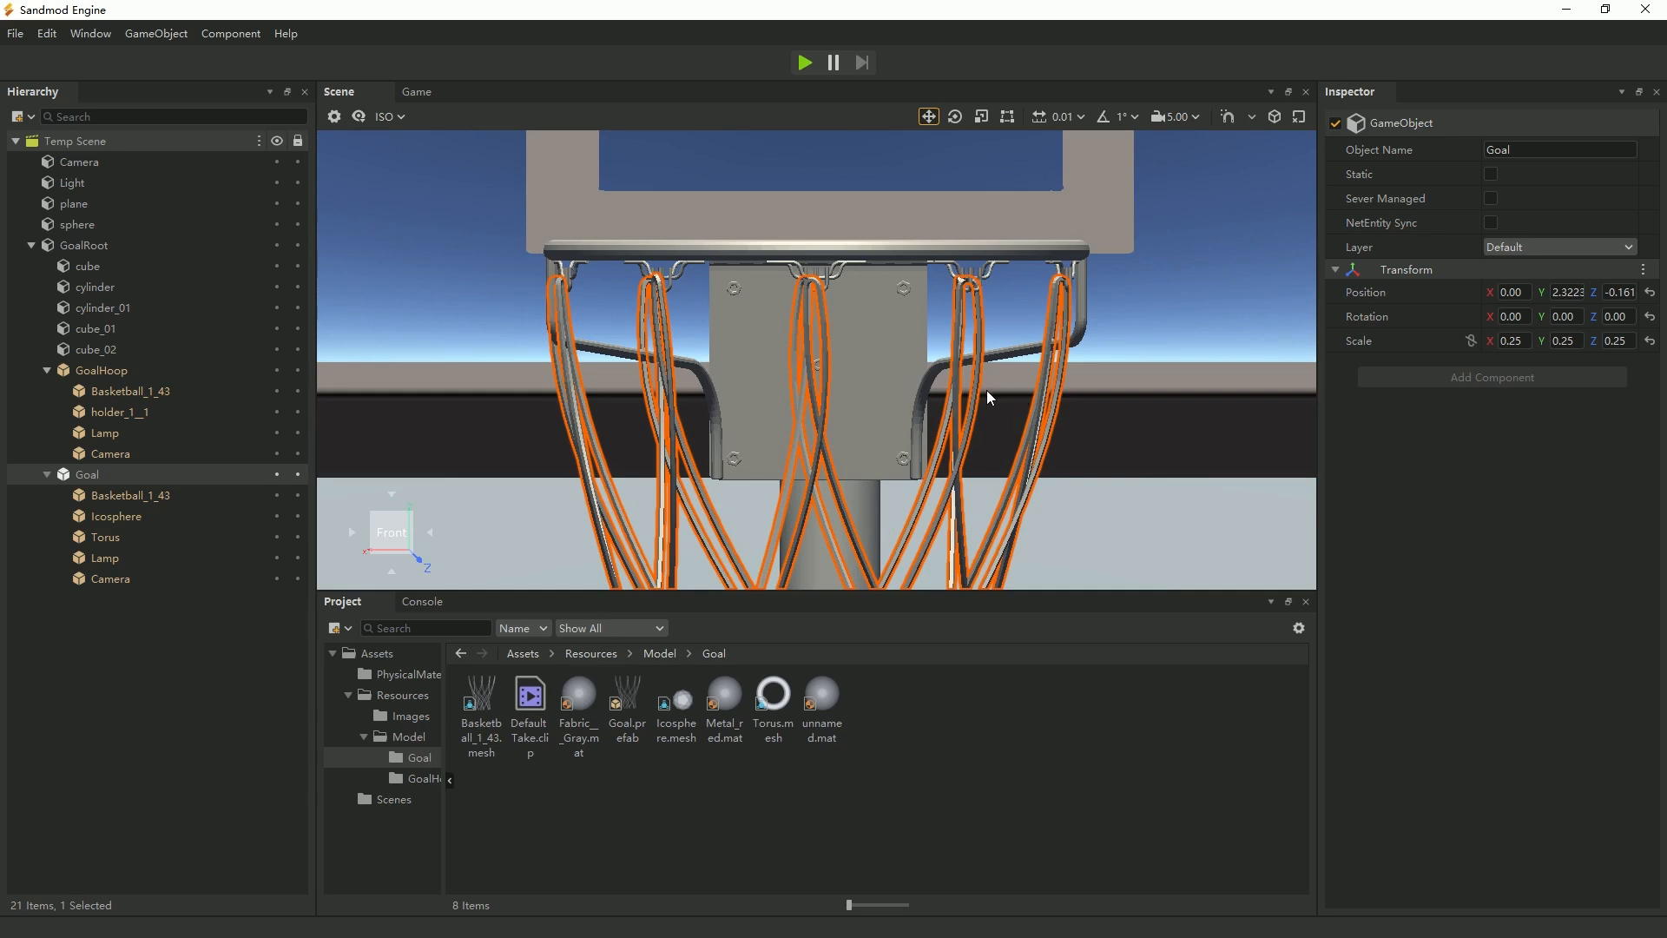
# Unpack the GoalHoop prefab instance.
pyautogui.click(892, 257)
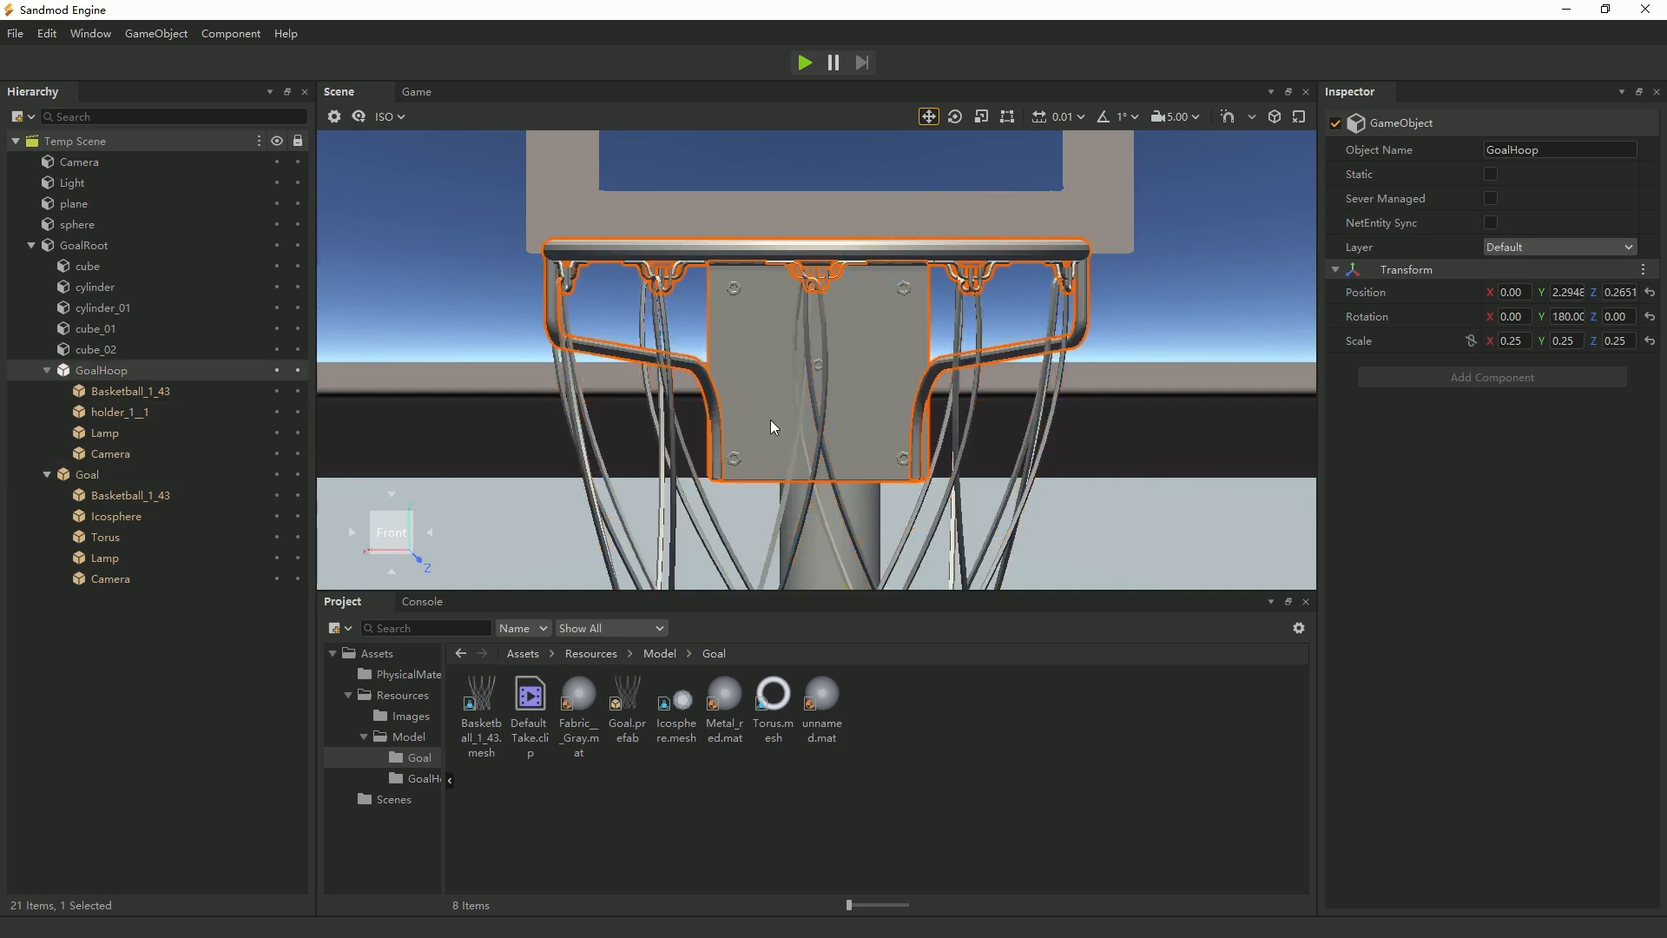
pyautogui.rightClick(104, 372)
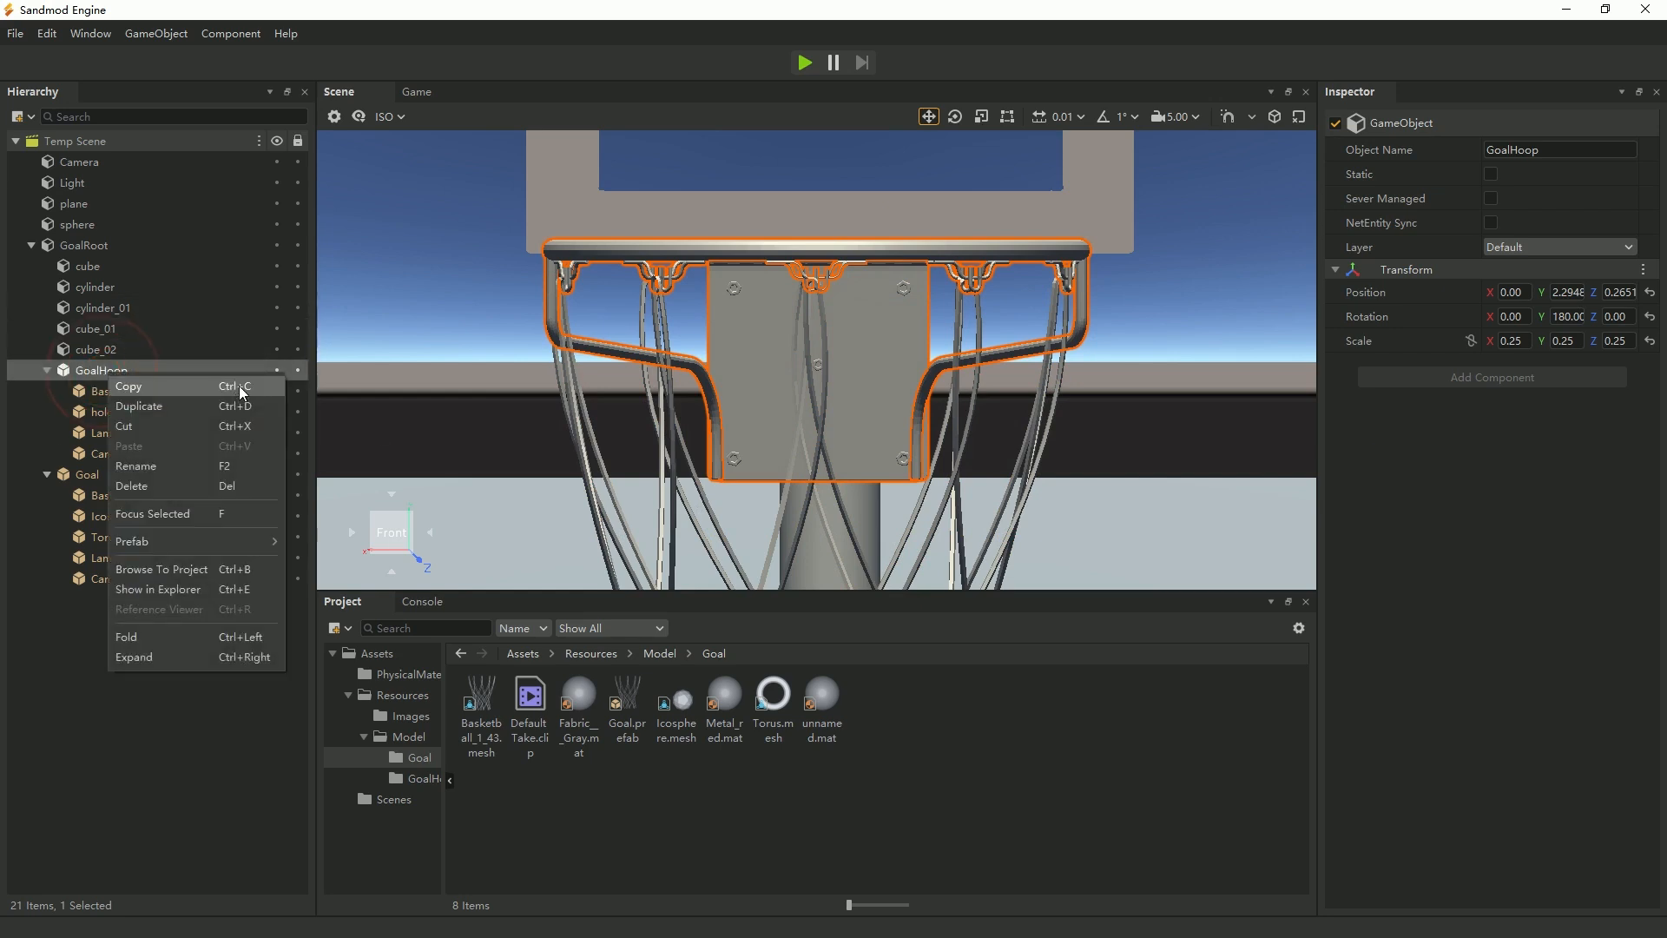
pyautogui.moveTo(243, 540)
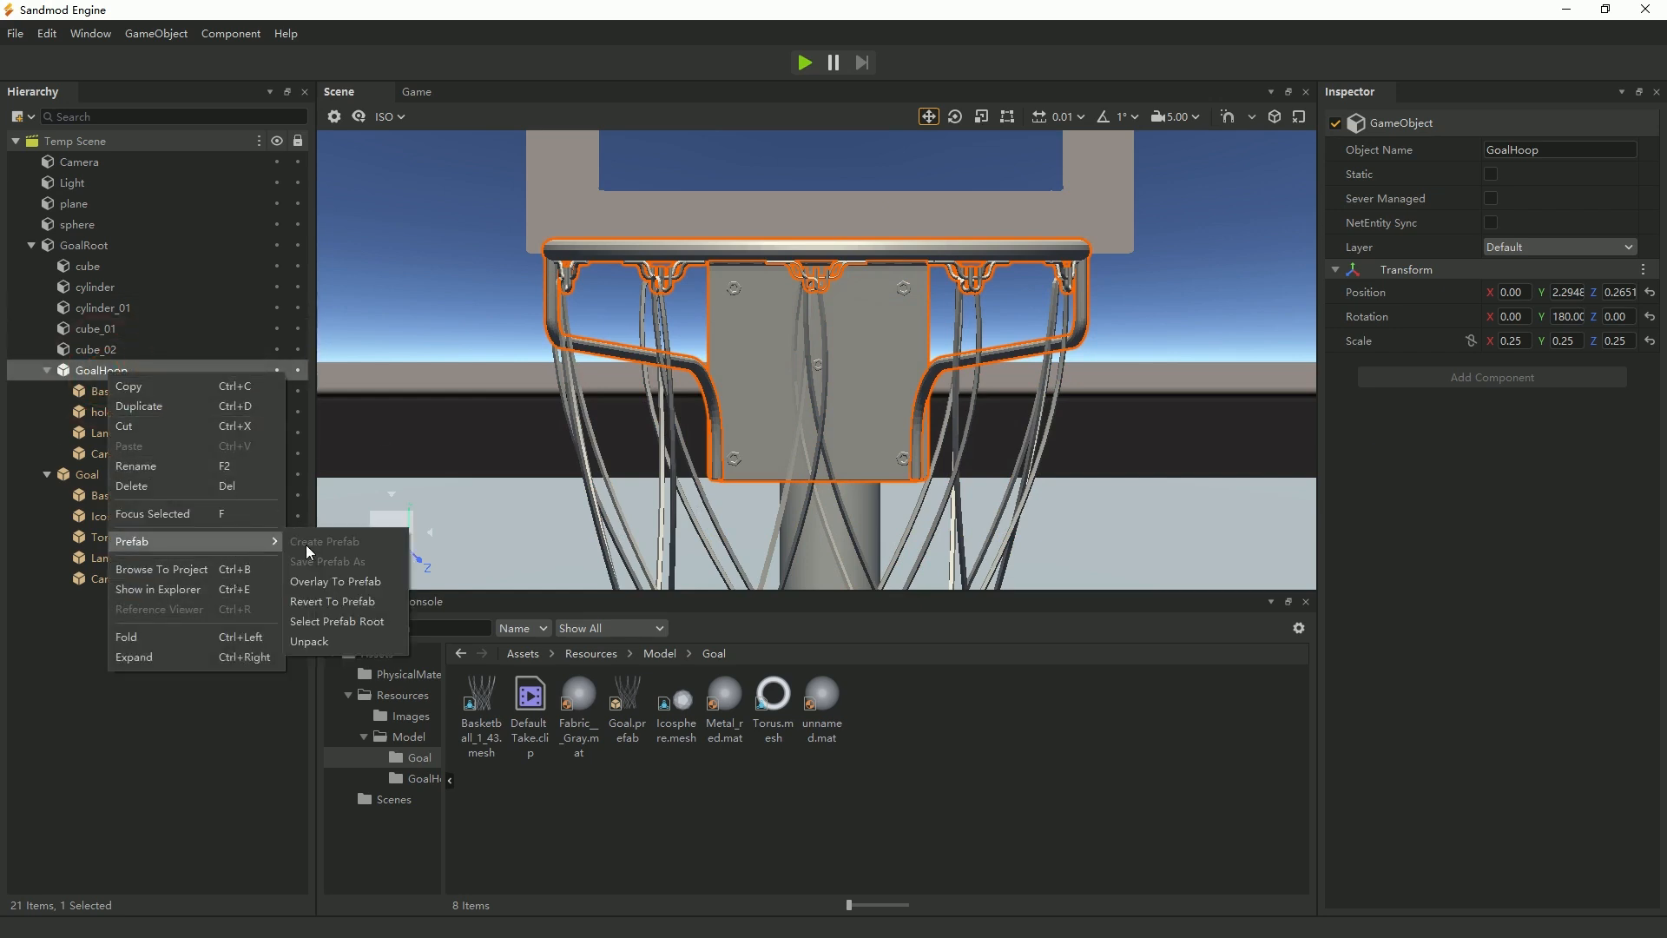
pyautogui.click(343, 641)
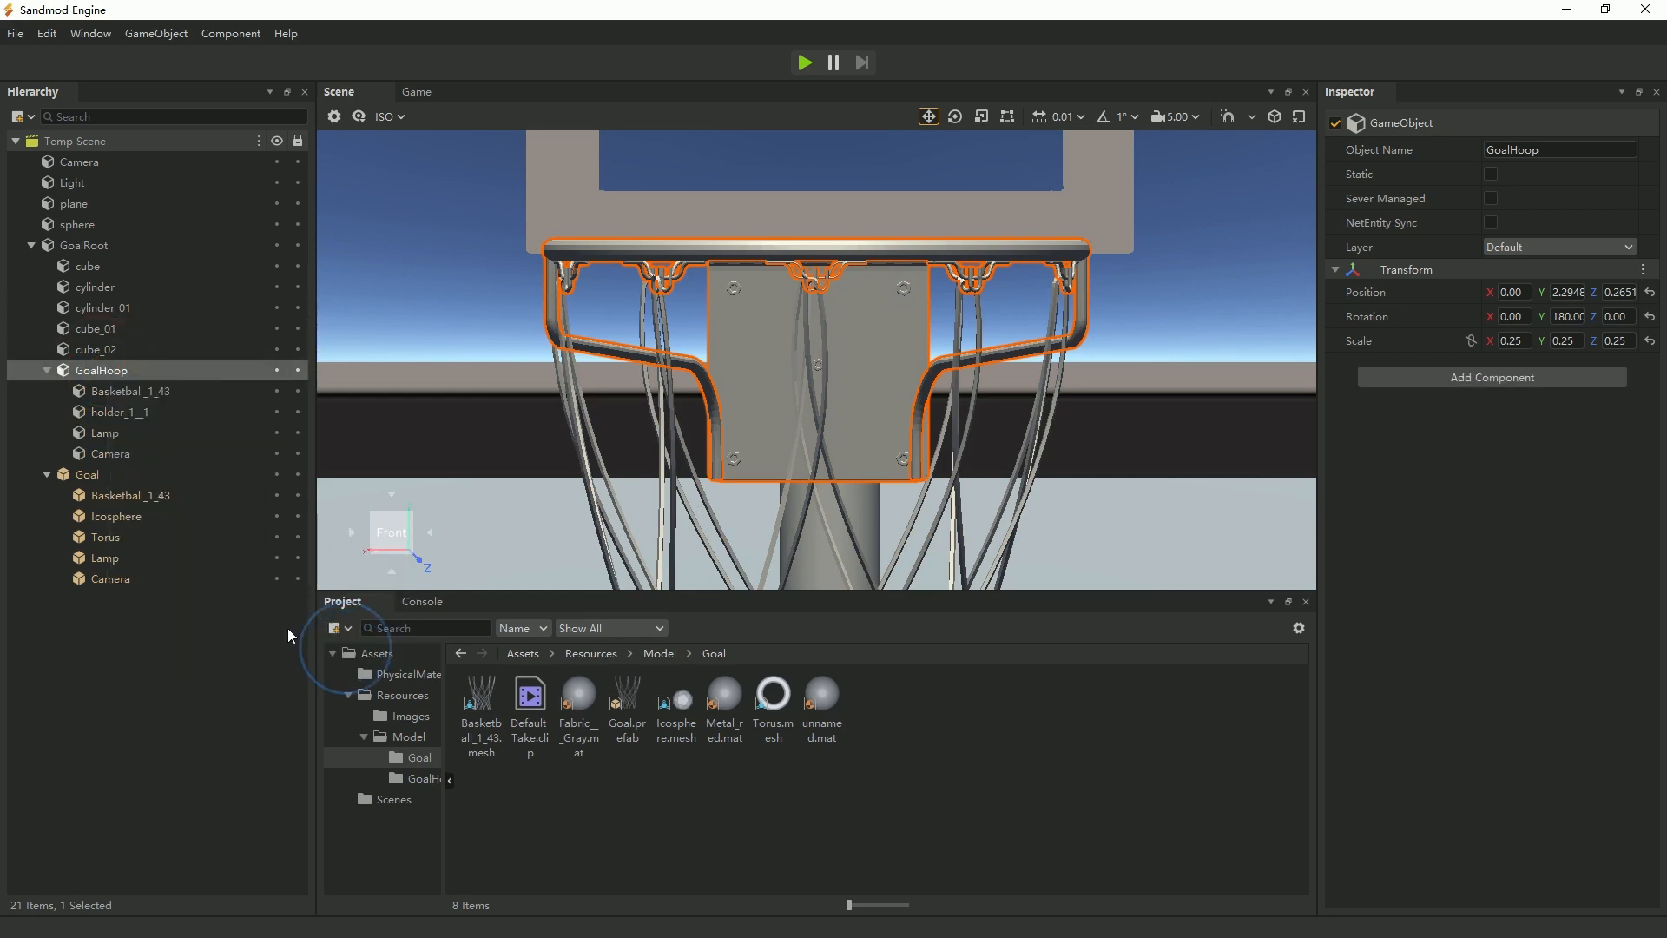
# Inspect the unpacked GoalHoop's parts by selecting Basketball_1_43 and, from an angled view, the holder_1__1 bracket.
pyautogui.click(144, 392)
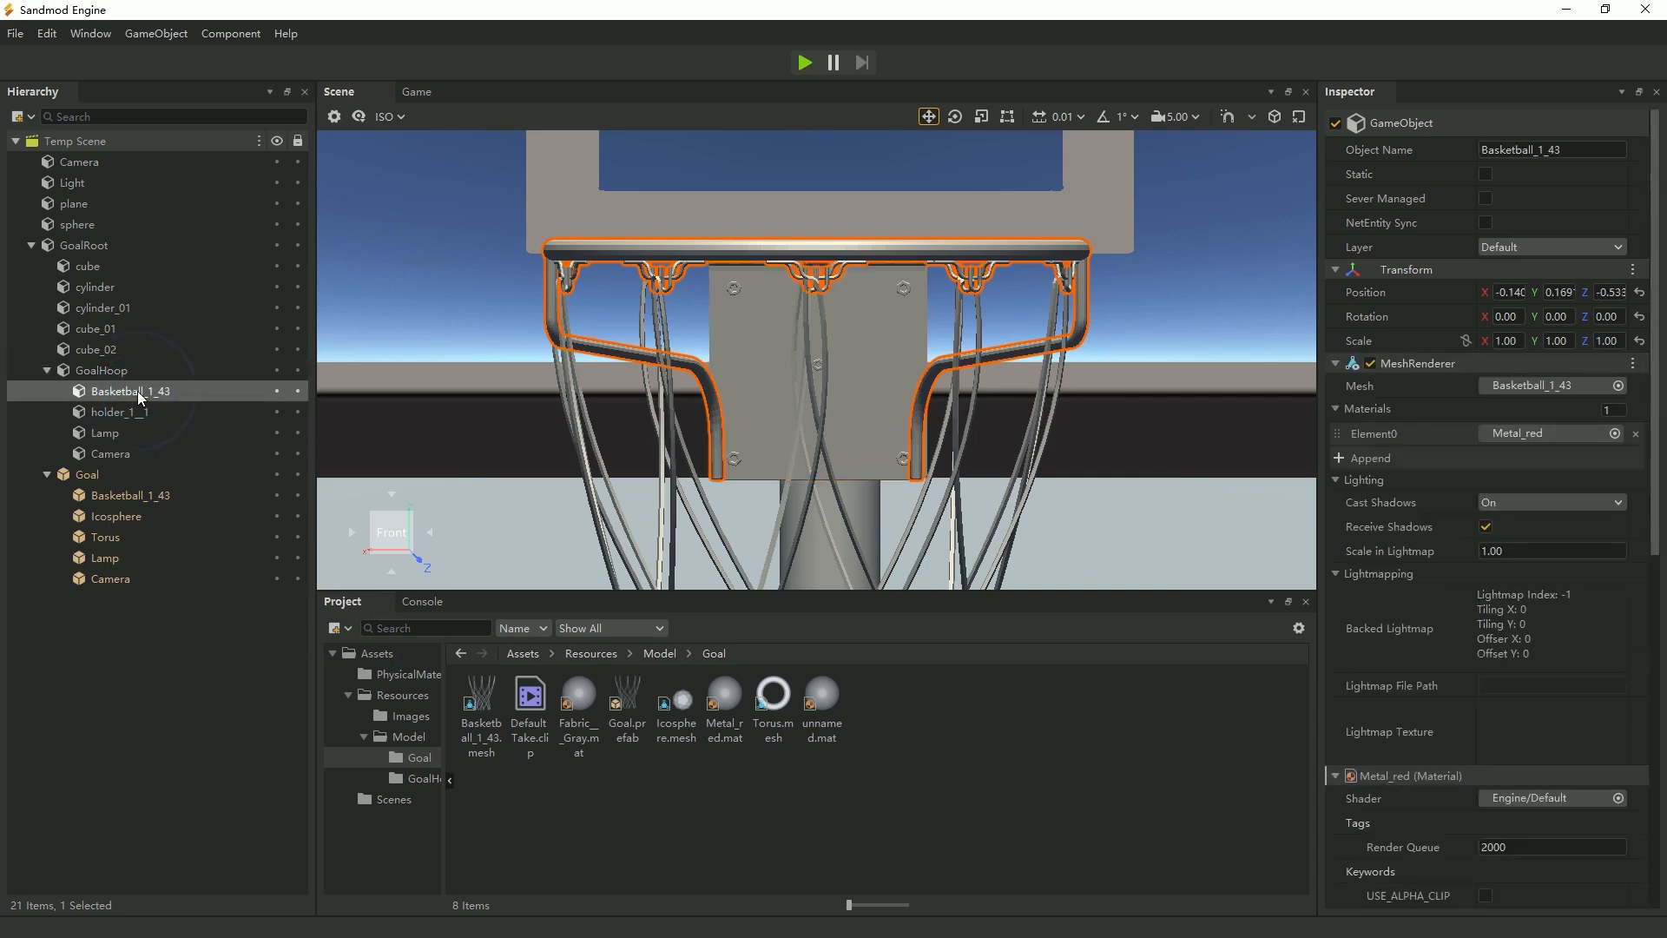
pyautogui.click(94, 373)
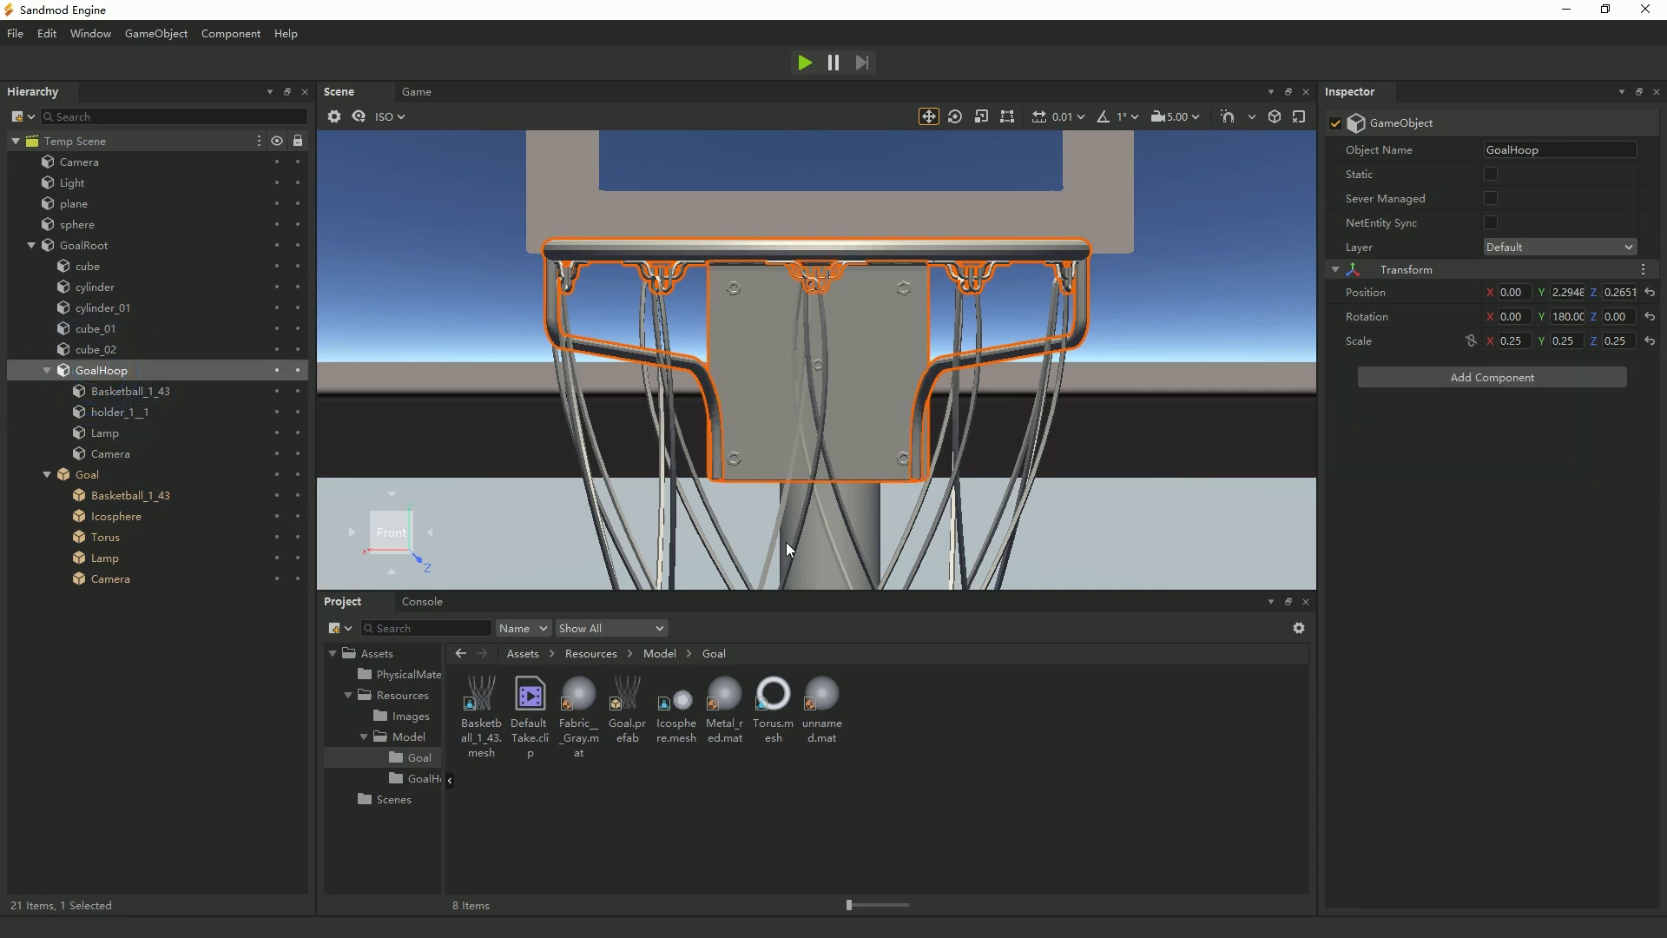
pyautogui.keyDown('alt'); pyautogui.moveTo(1138, 425); pyautogui.dragTo(1095, 224); pyautogui.keyUp('alt')
pyautogui.click(1044, 208)
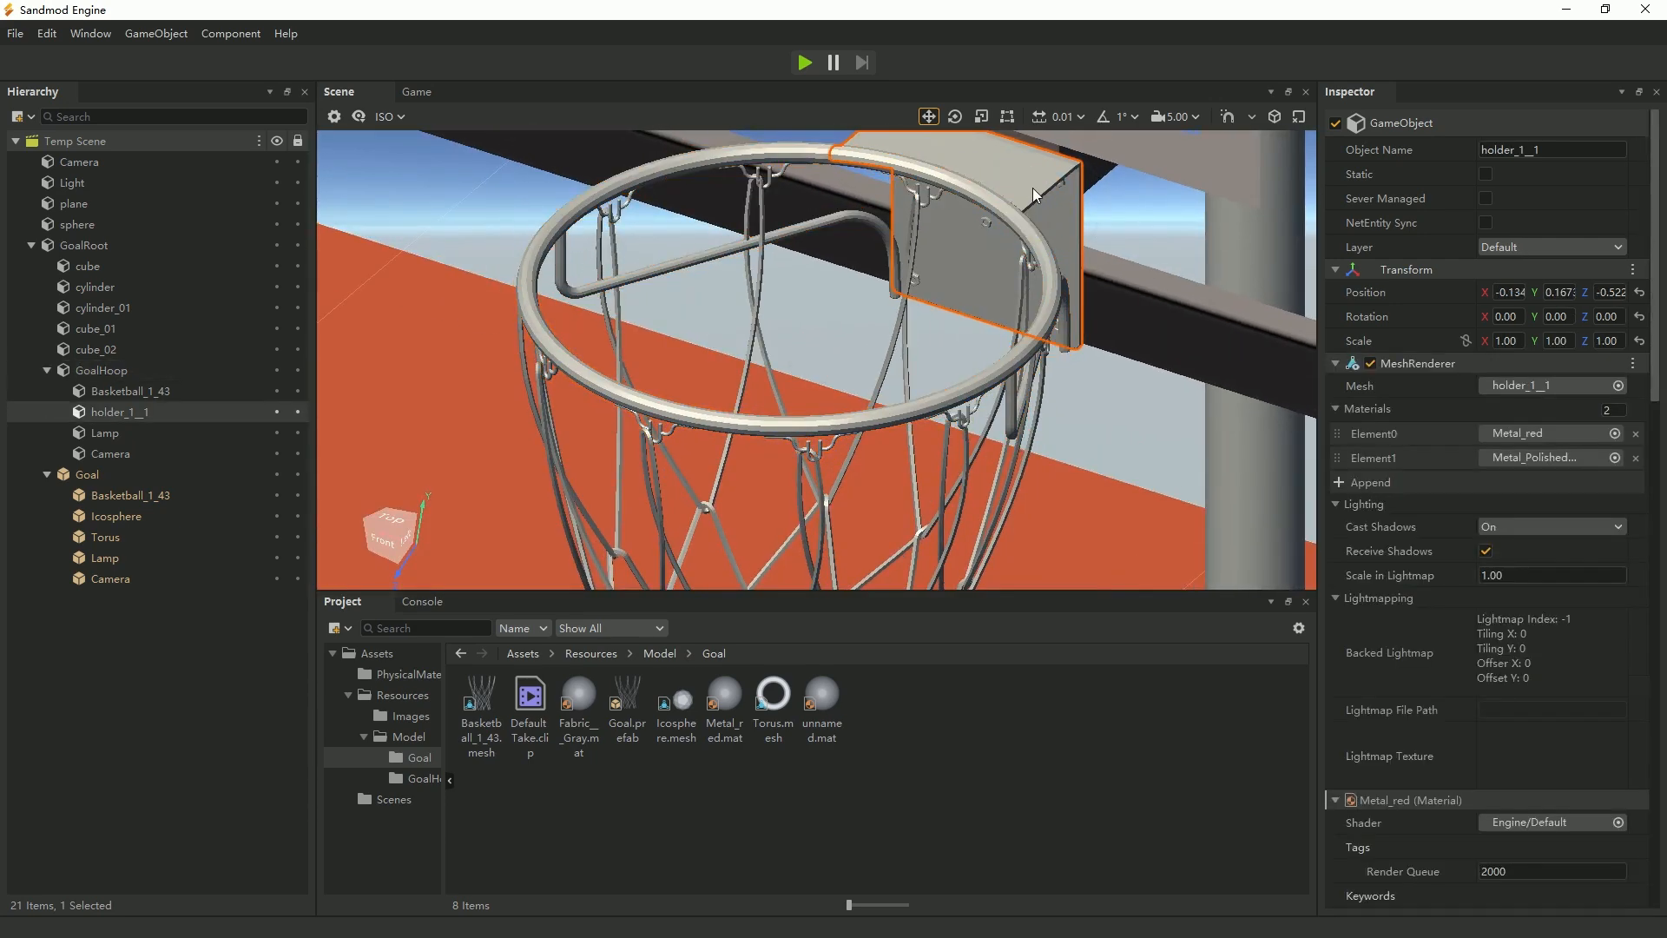
# Recolor the Metal_red material of the hoop ring Basketball_1_43 under GoalHoop to a saturated red.
pyautogui.click(1033, 188)
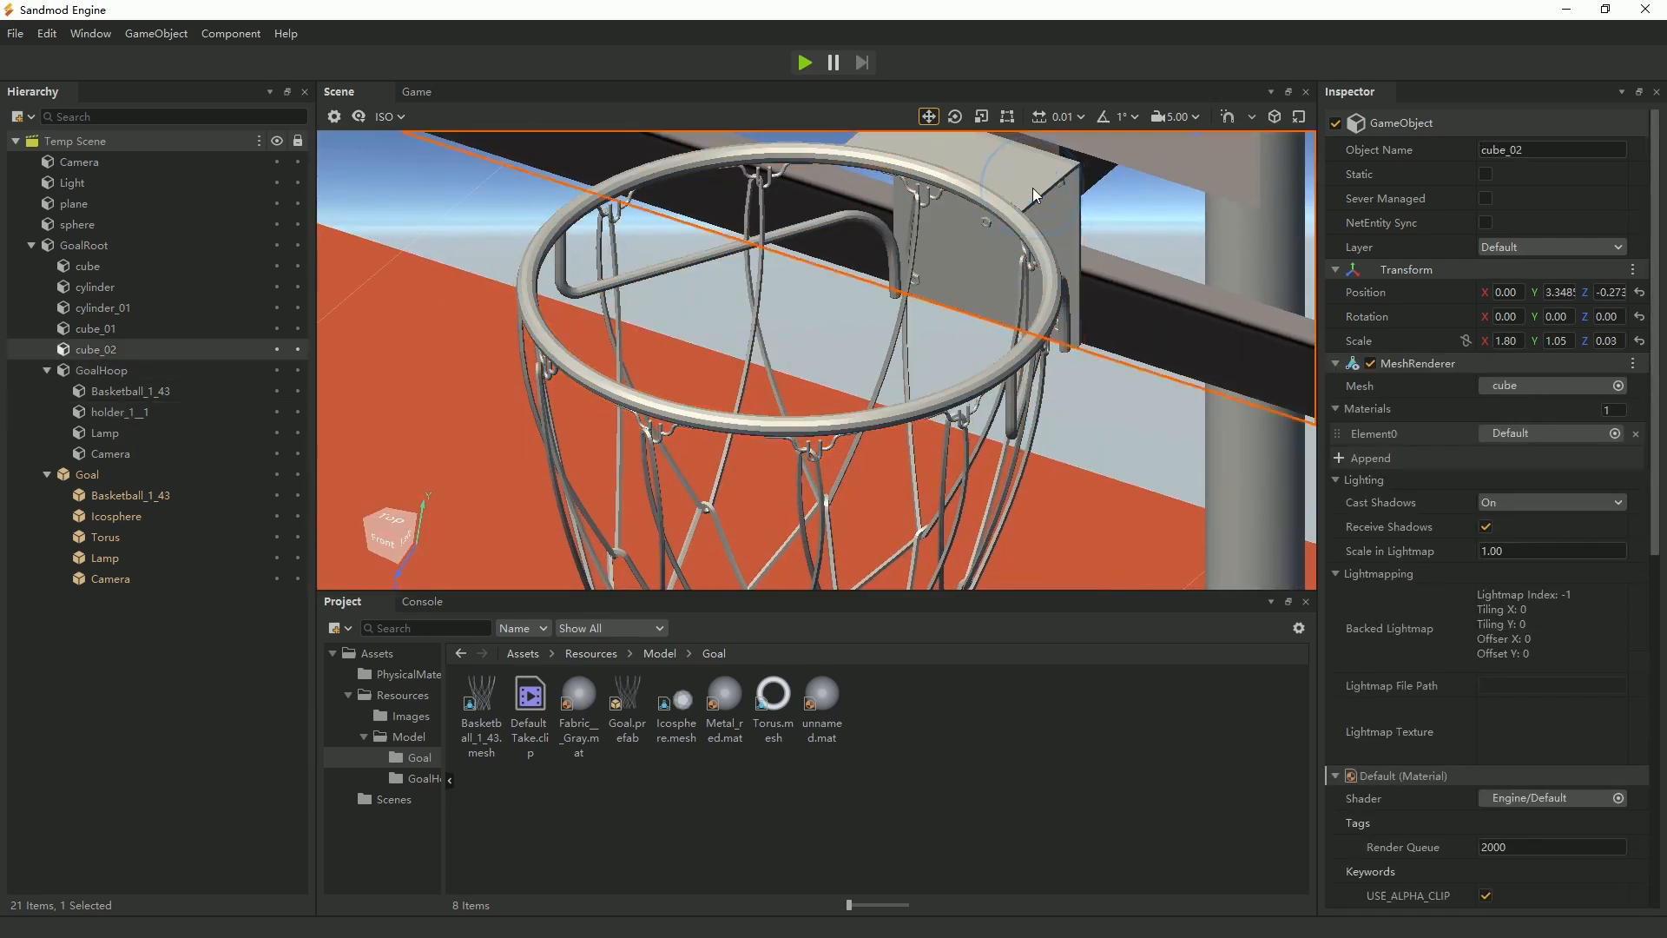
pyautogui.click(132, 374)
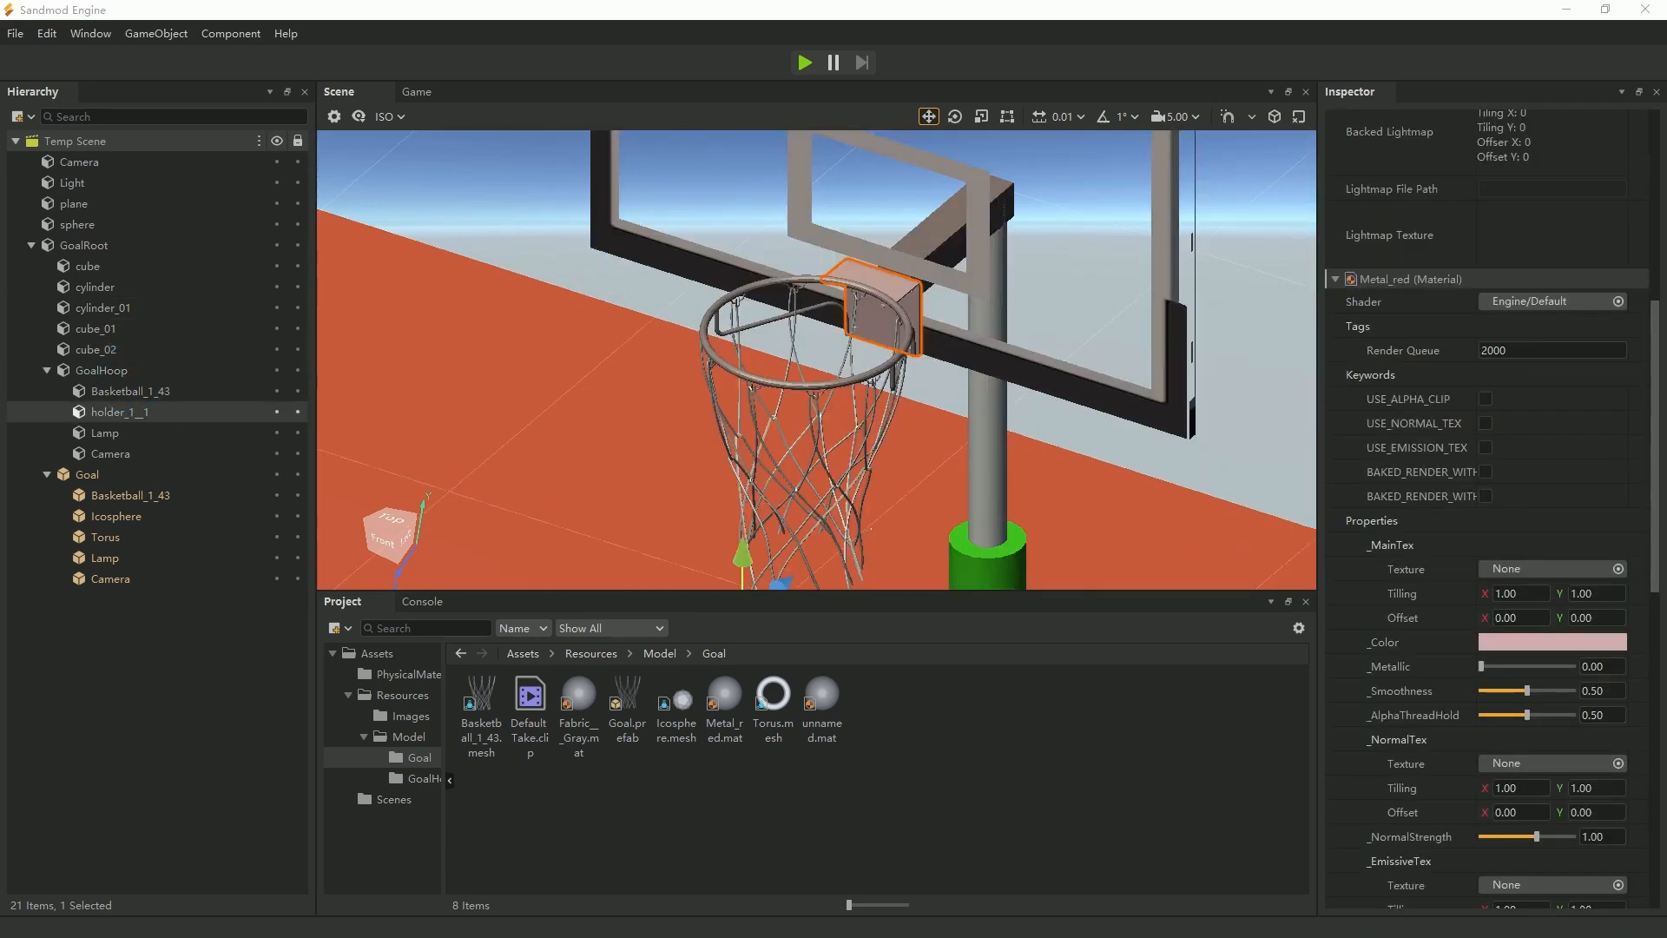
pyautogui.click(868, 376)
pyautogui.click(856, 378)
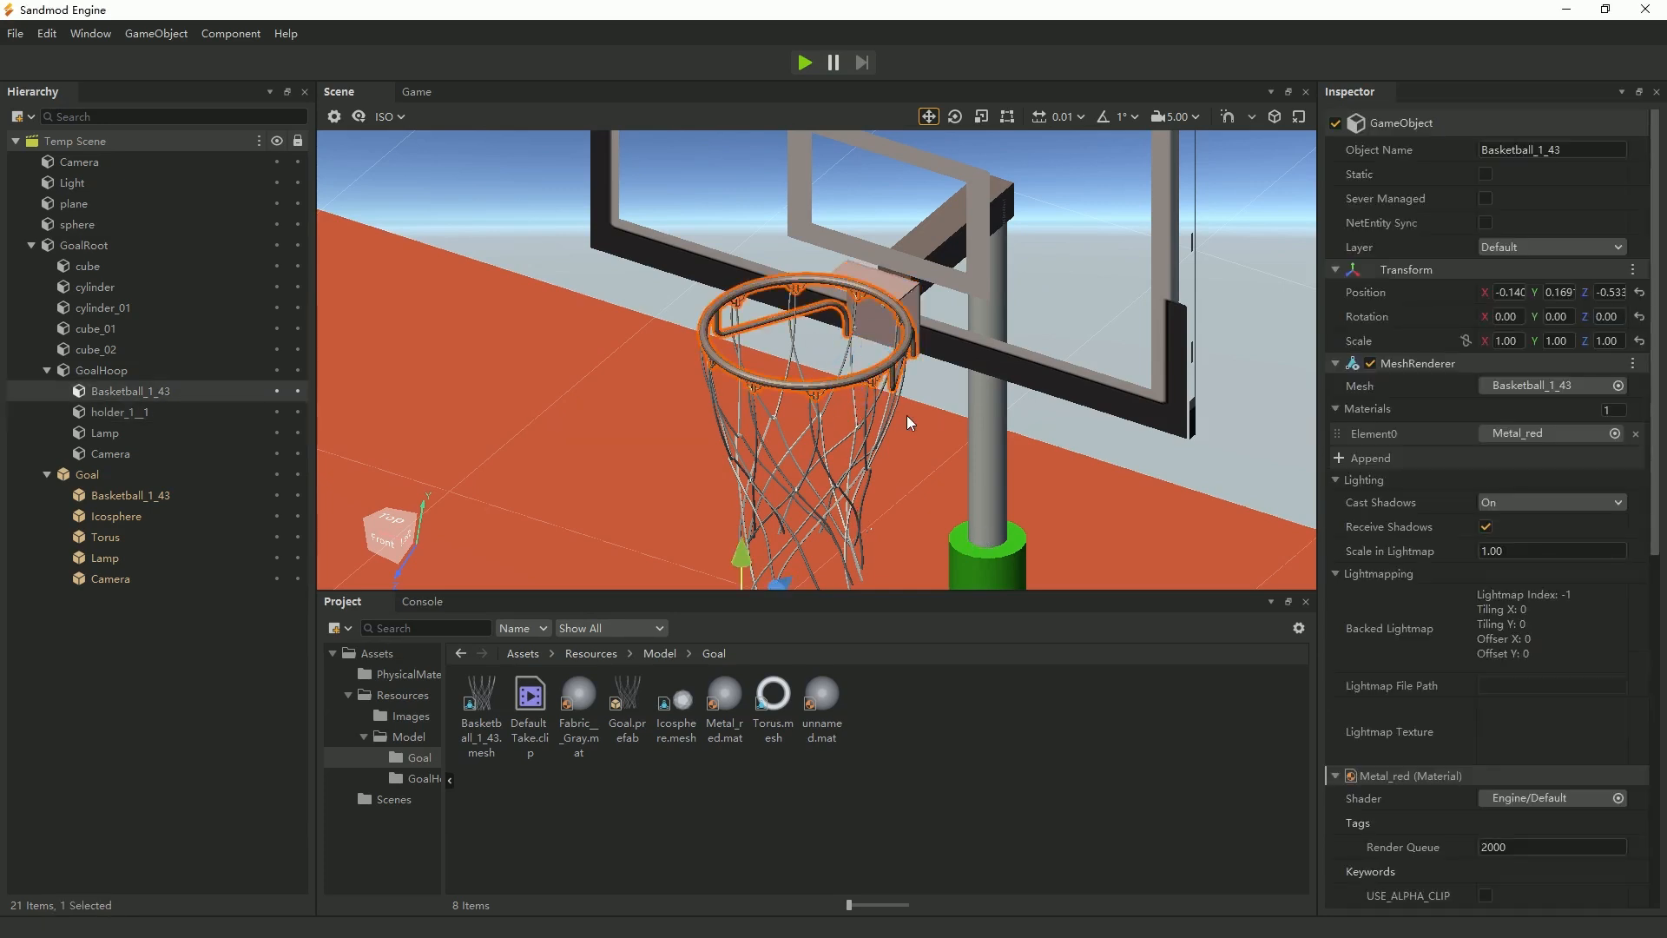
pyautogui.scroll(-3, 1549, 799)
pyautogui.click(1544, 826)
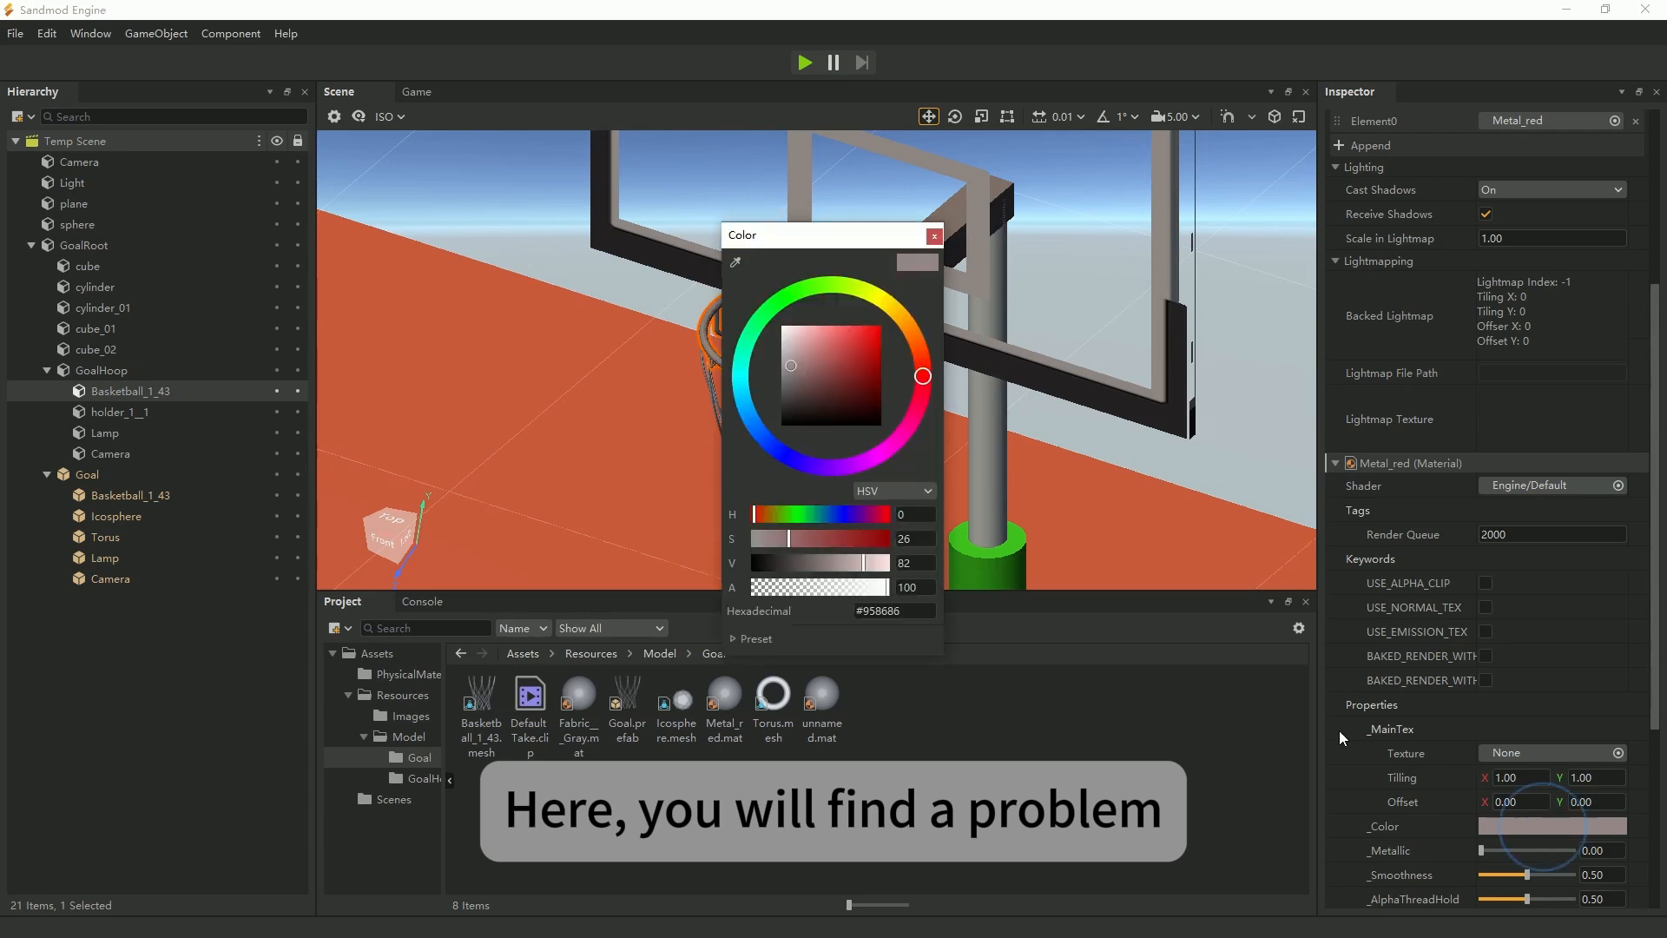
pyautogui.click(866, 339)
pyautogui.click(933, 236)
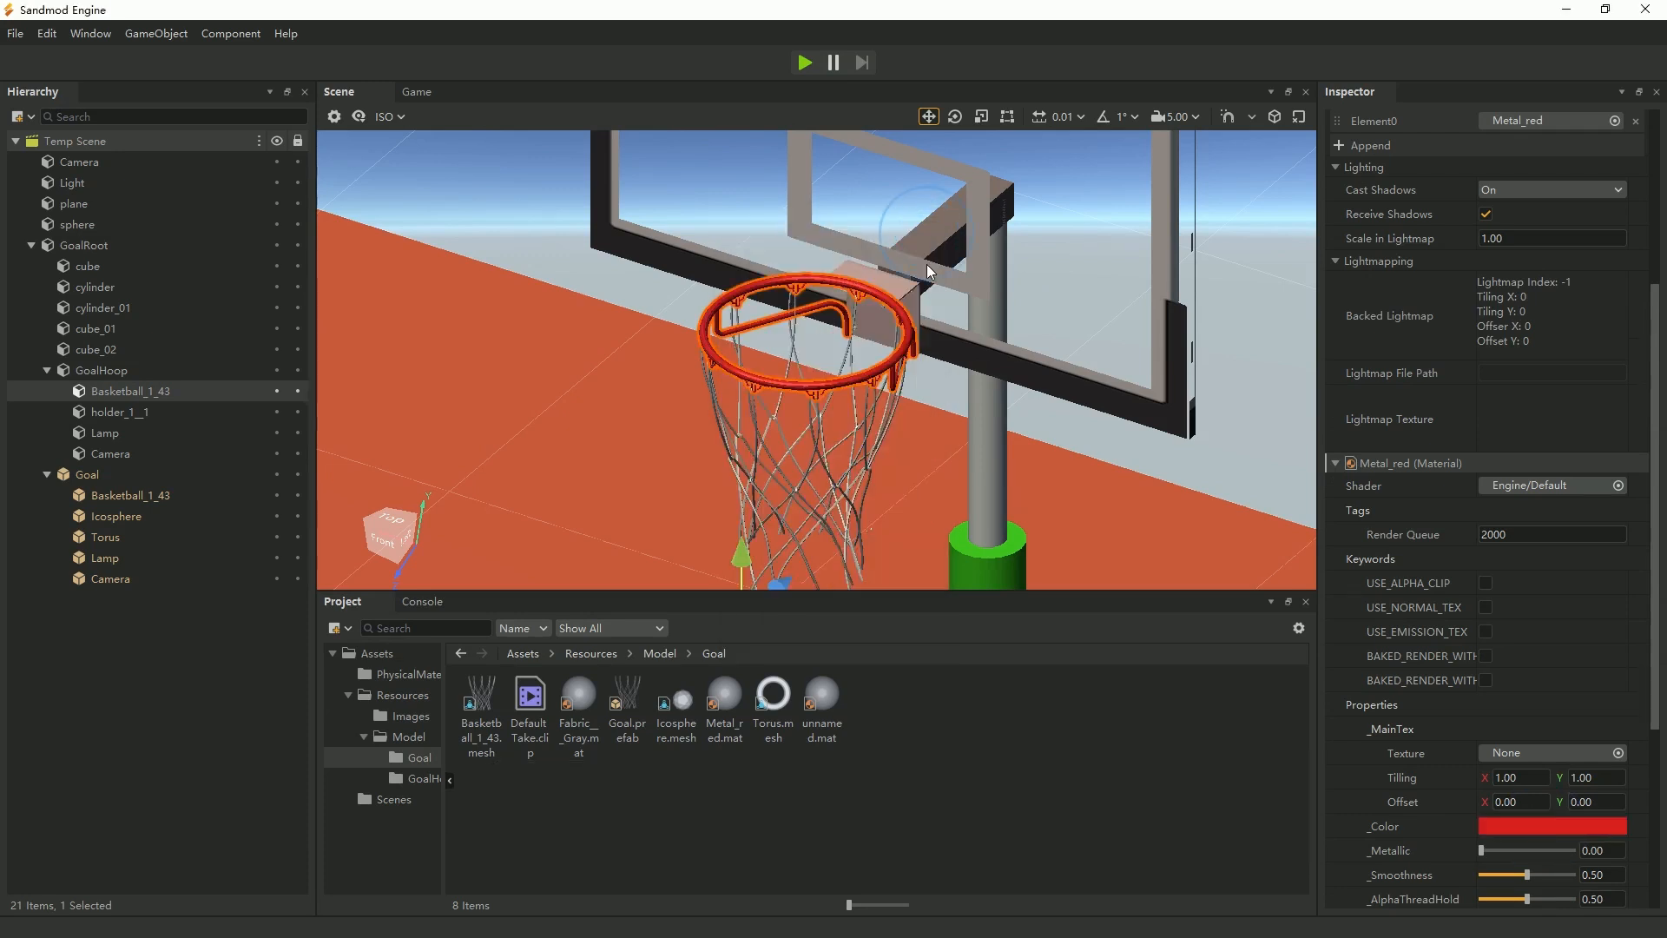
# Recolor the Metal_red material of the hoop's holder_1__1 bracket to a strong red.
pyautogui.click(908, 302)
pyautogui.click(1553, 850)
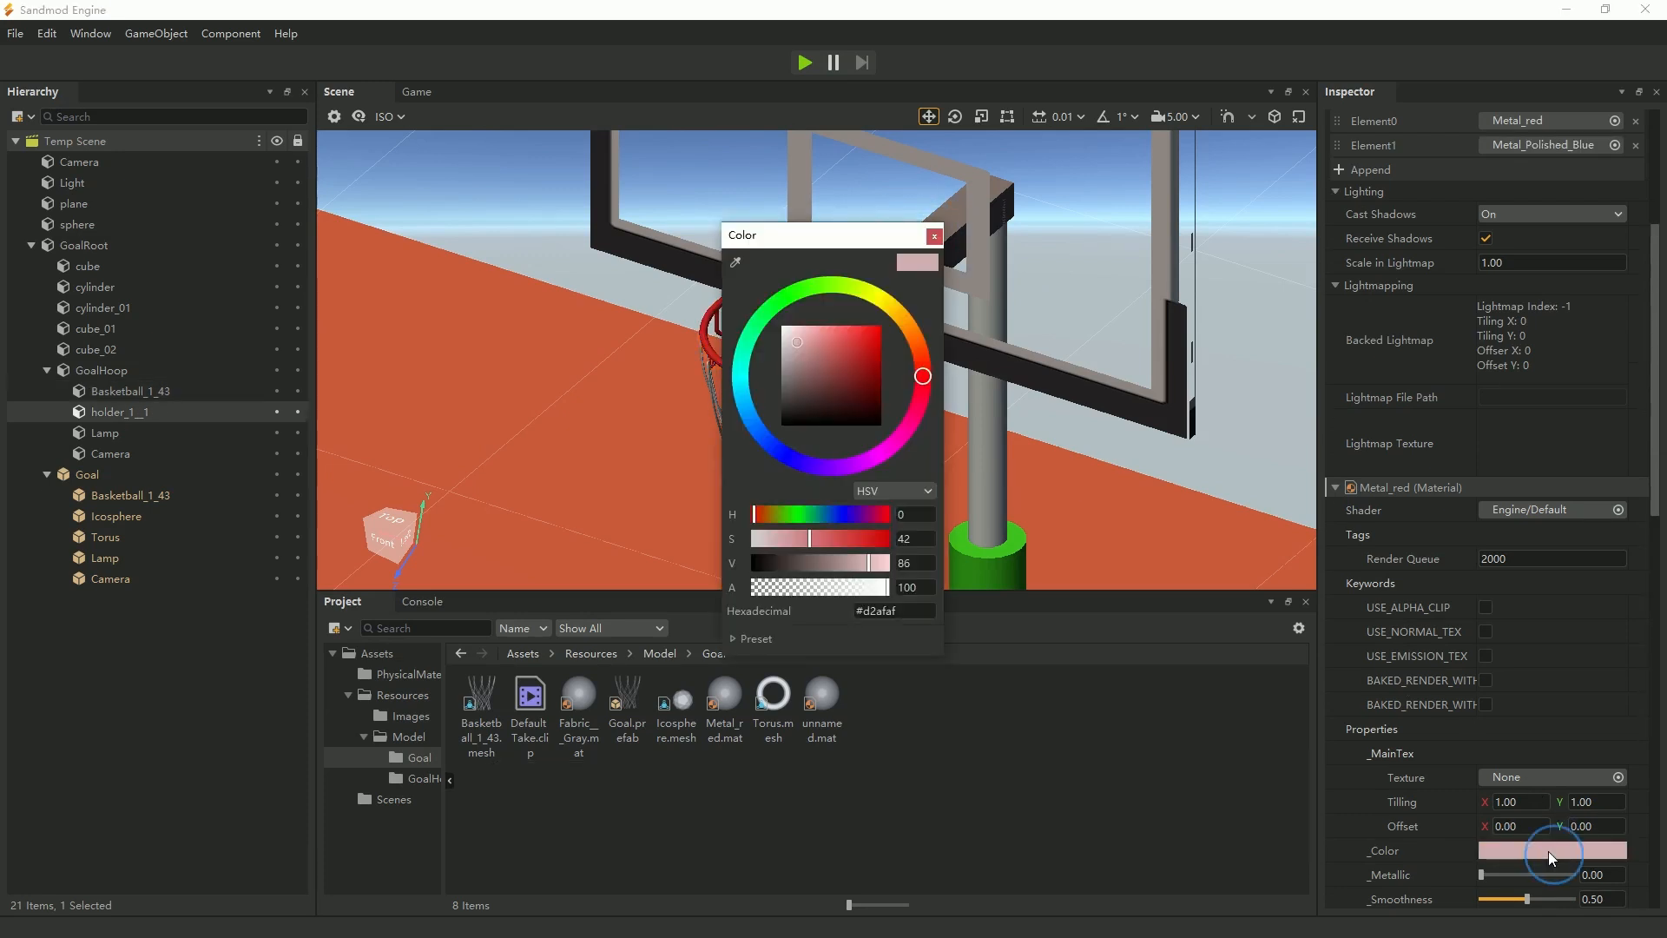
pyautogui.click(855, 336)
pyautogui.click(933, 237)
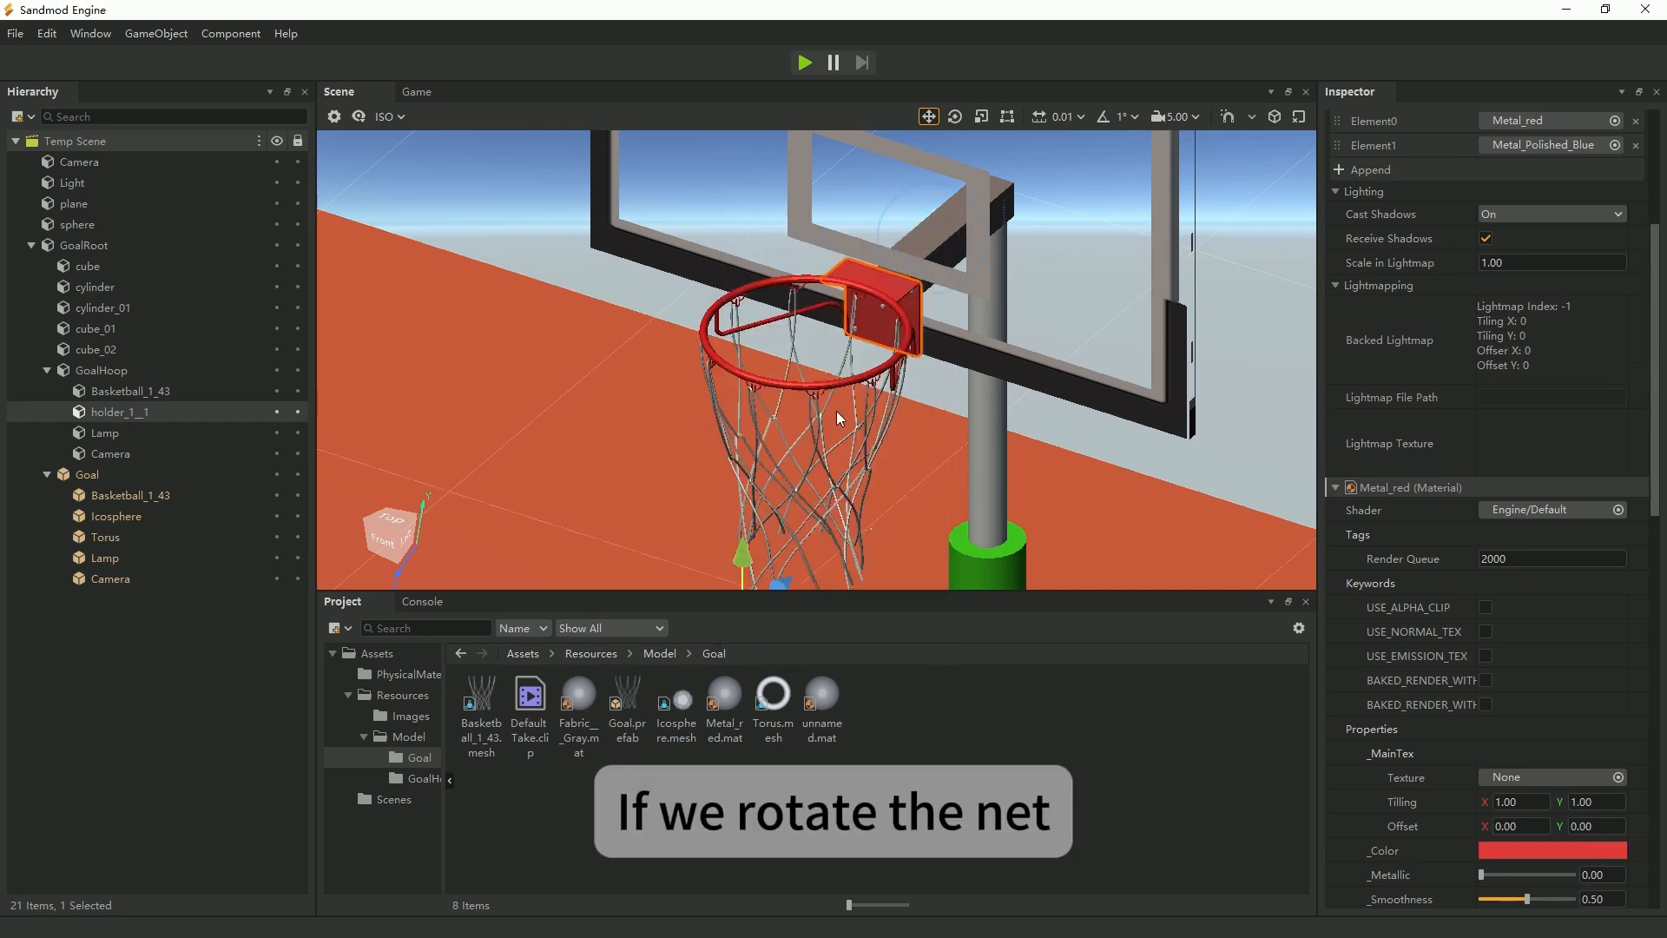
# Try rotating the Goal net around Y to about -15.90 to test its pivot, and undo the rotation.
pyautogui.click(108, 477)
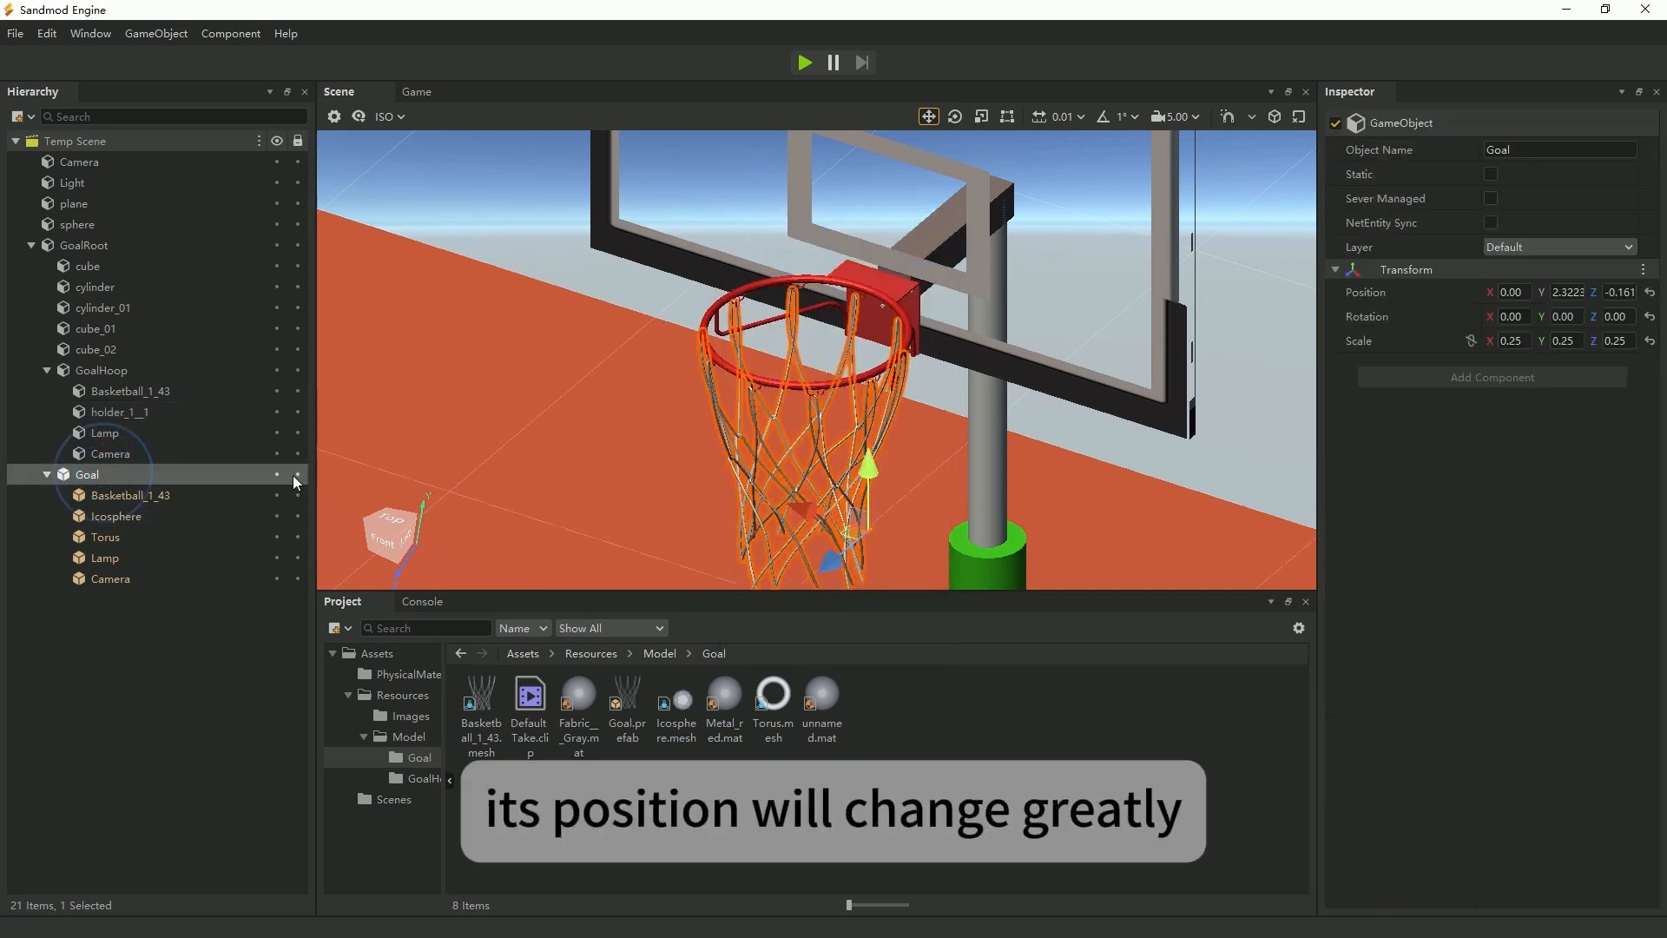
pyautogui.click(1567, 316)
pyautogui.moveTo(1569, 322); pyautogui.dragTo(1666, 325)
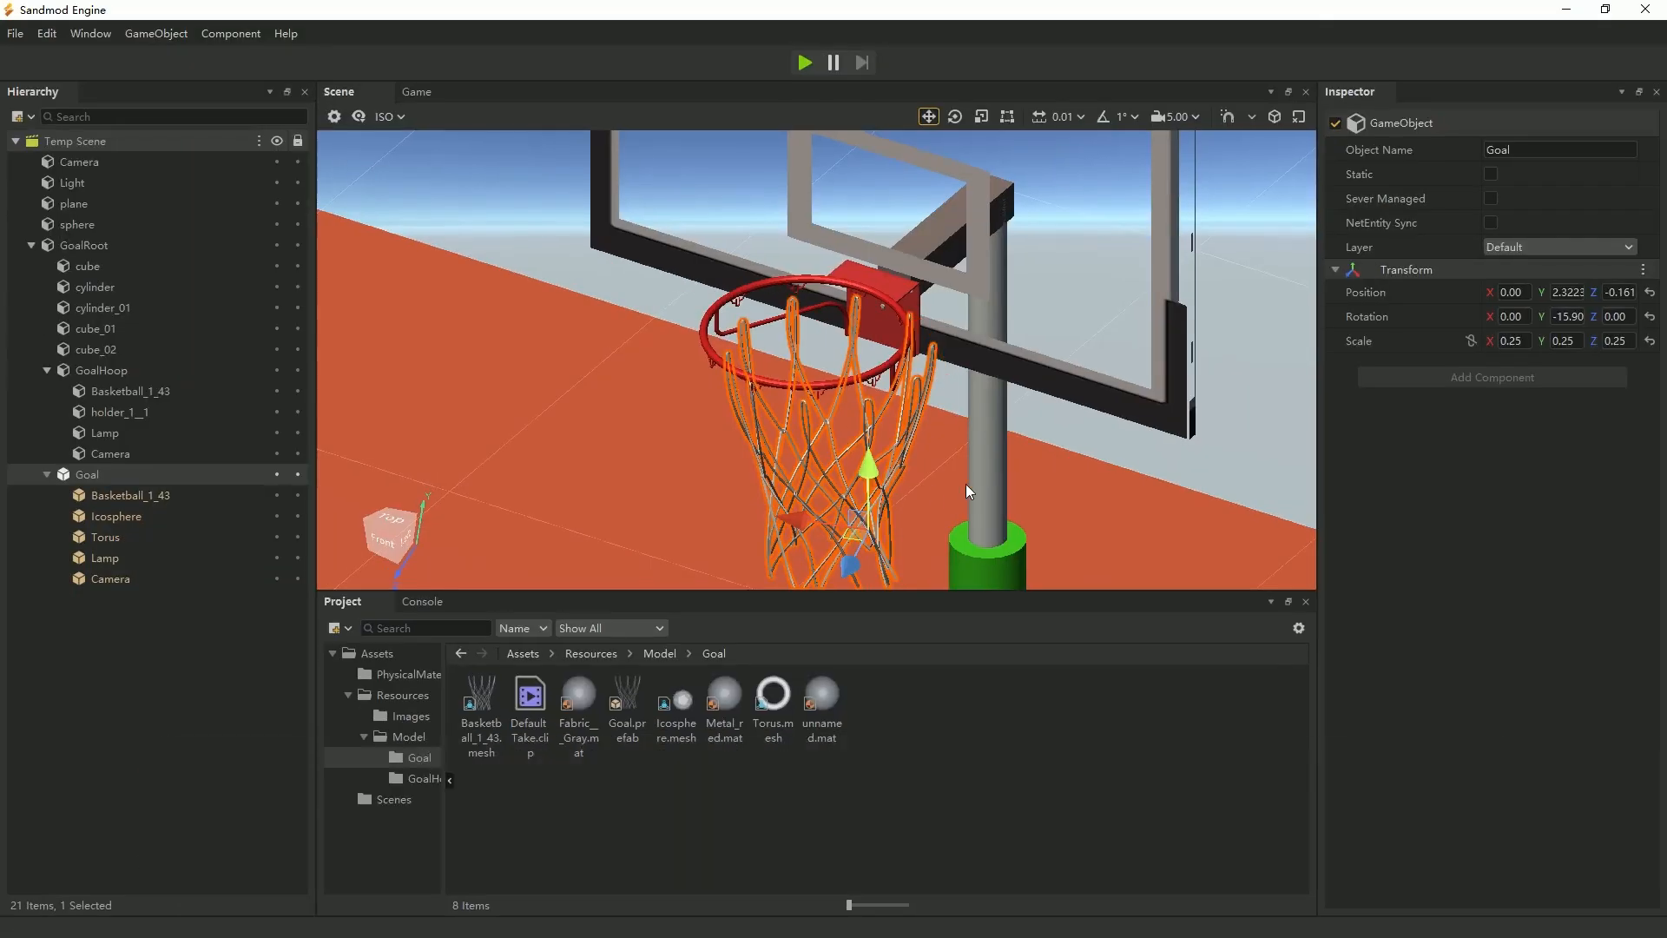
pyautogui.hotkey('ctrl', 'z')
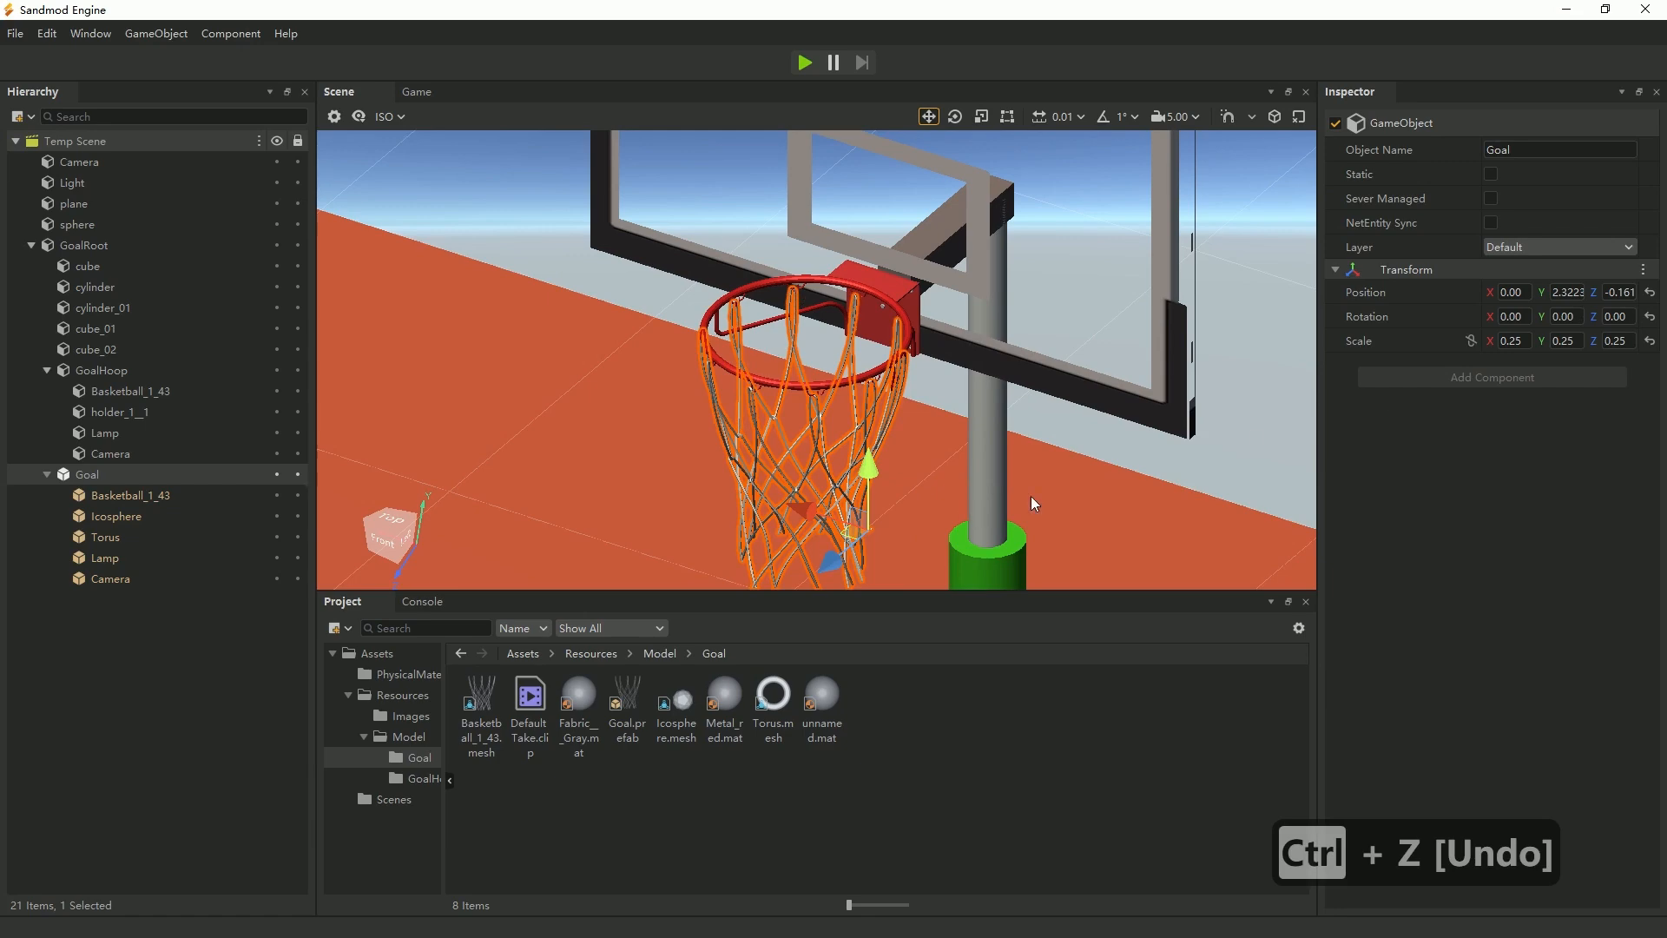
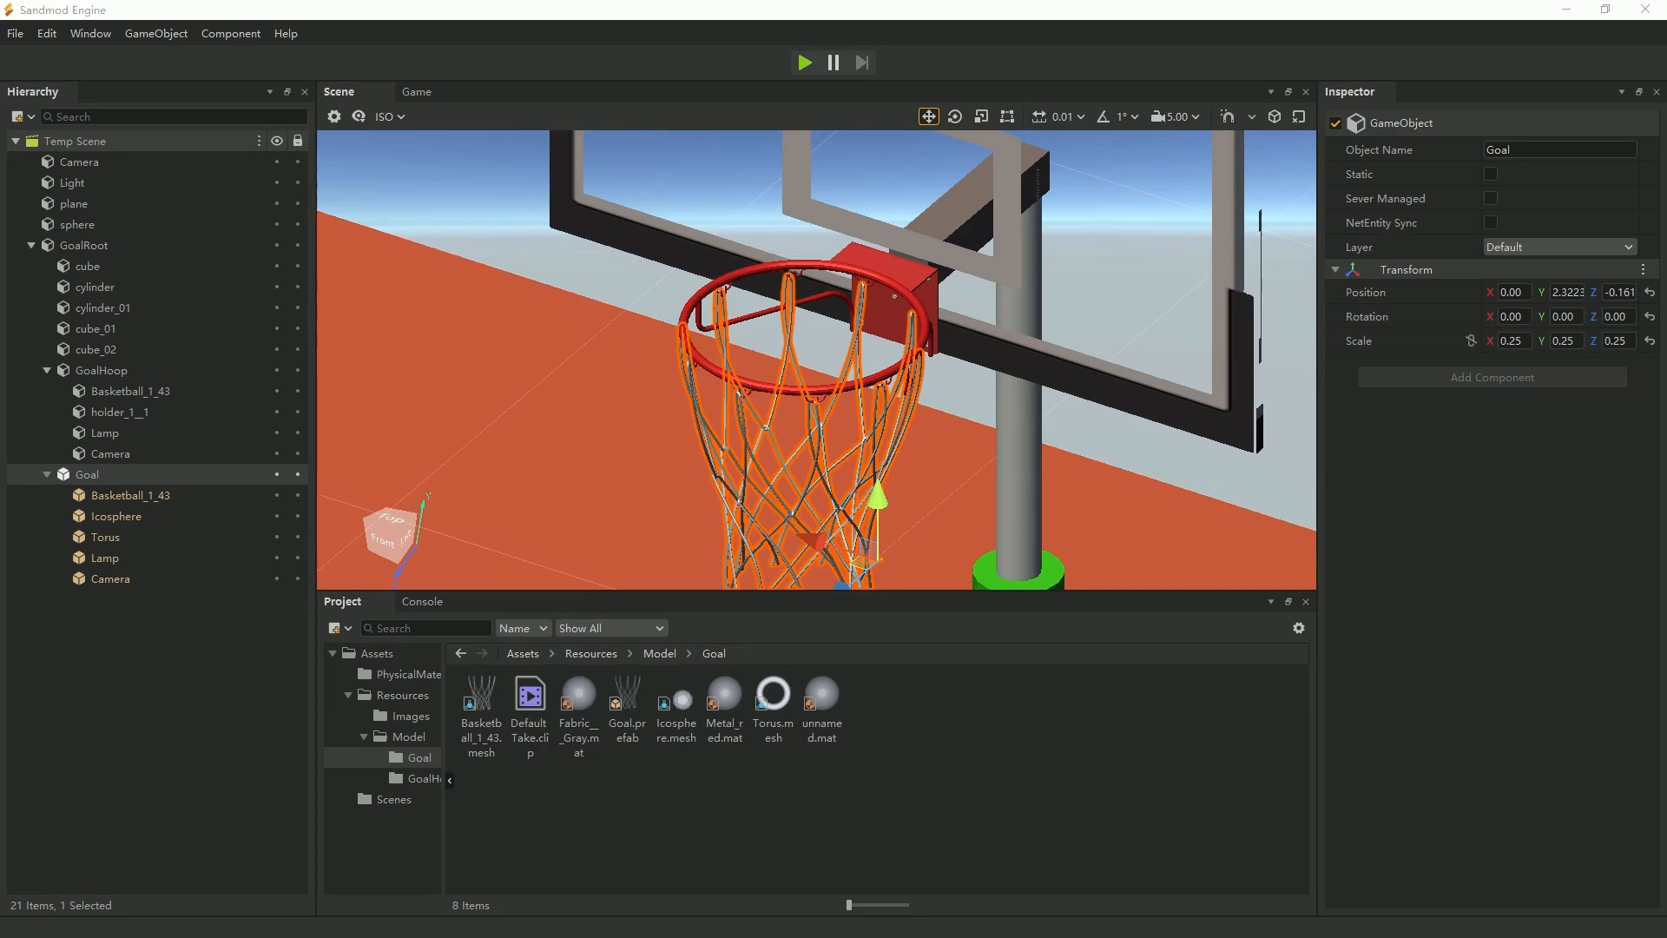
# Create a Sphere object under GoalRoot and set its Y position to 3.
pyautogui.click(88, 249)
pyautogui.rightClick(89, 248)
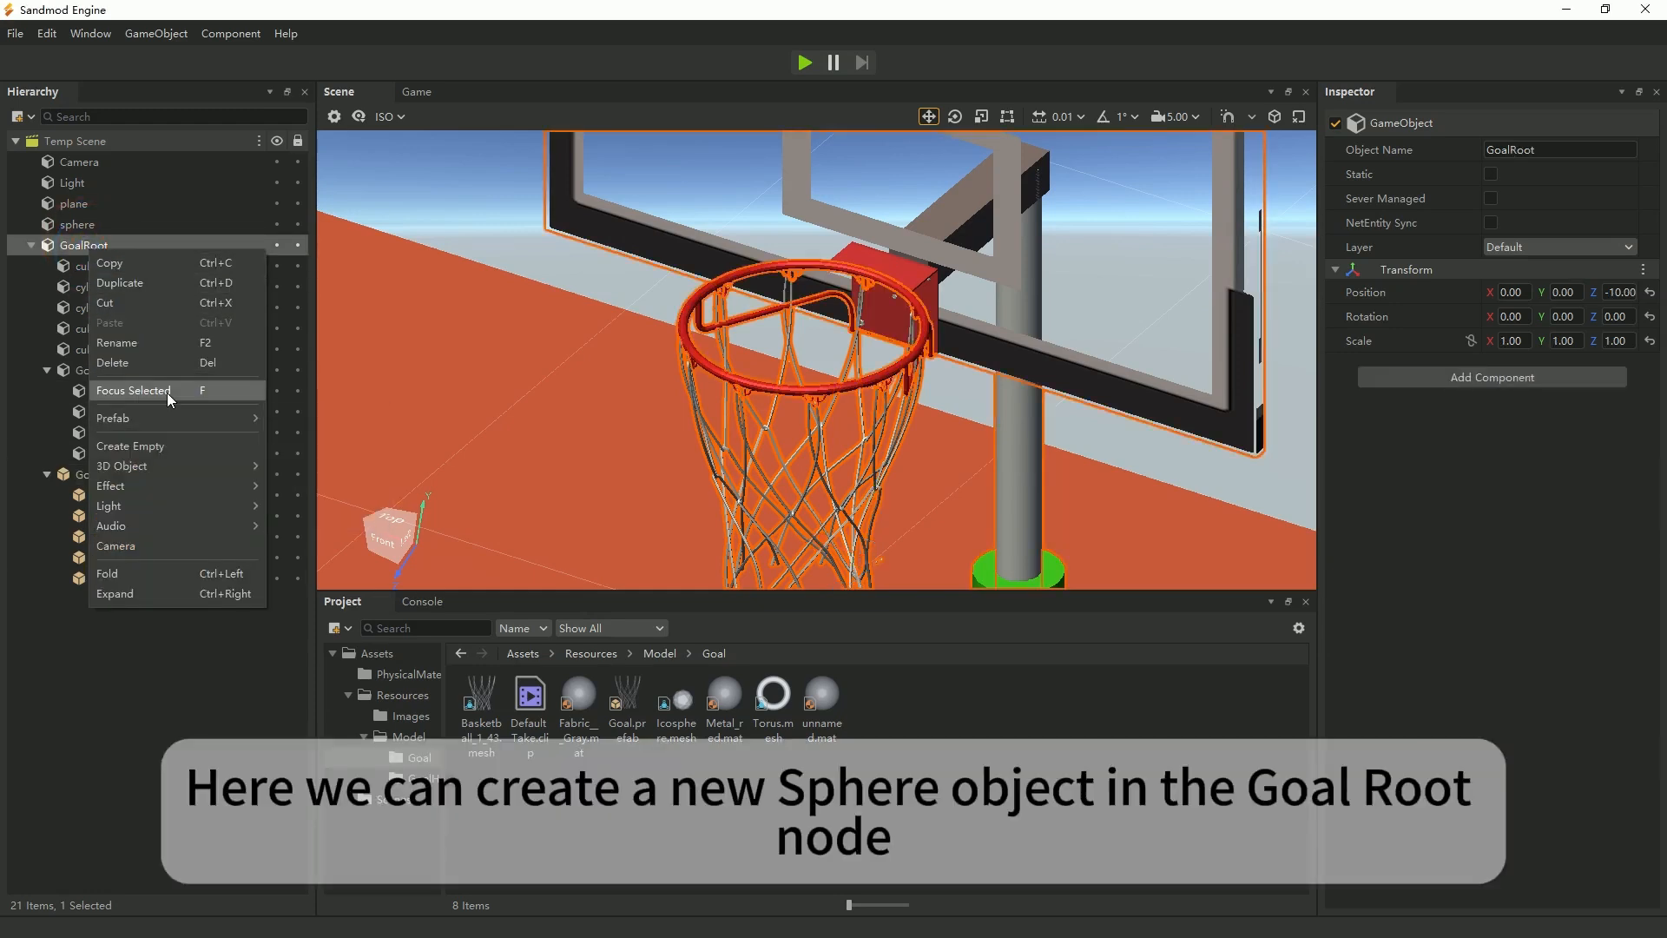
pyautogui.moveTo(175, 467)
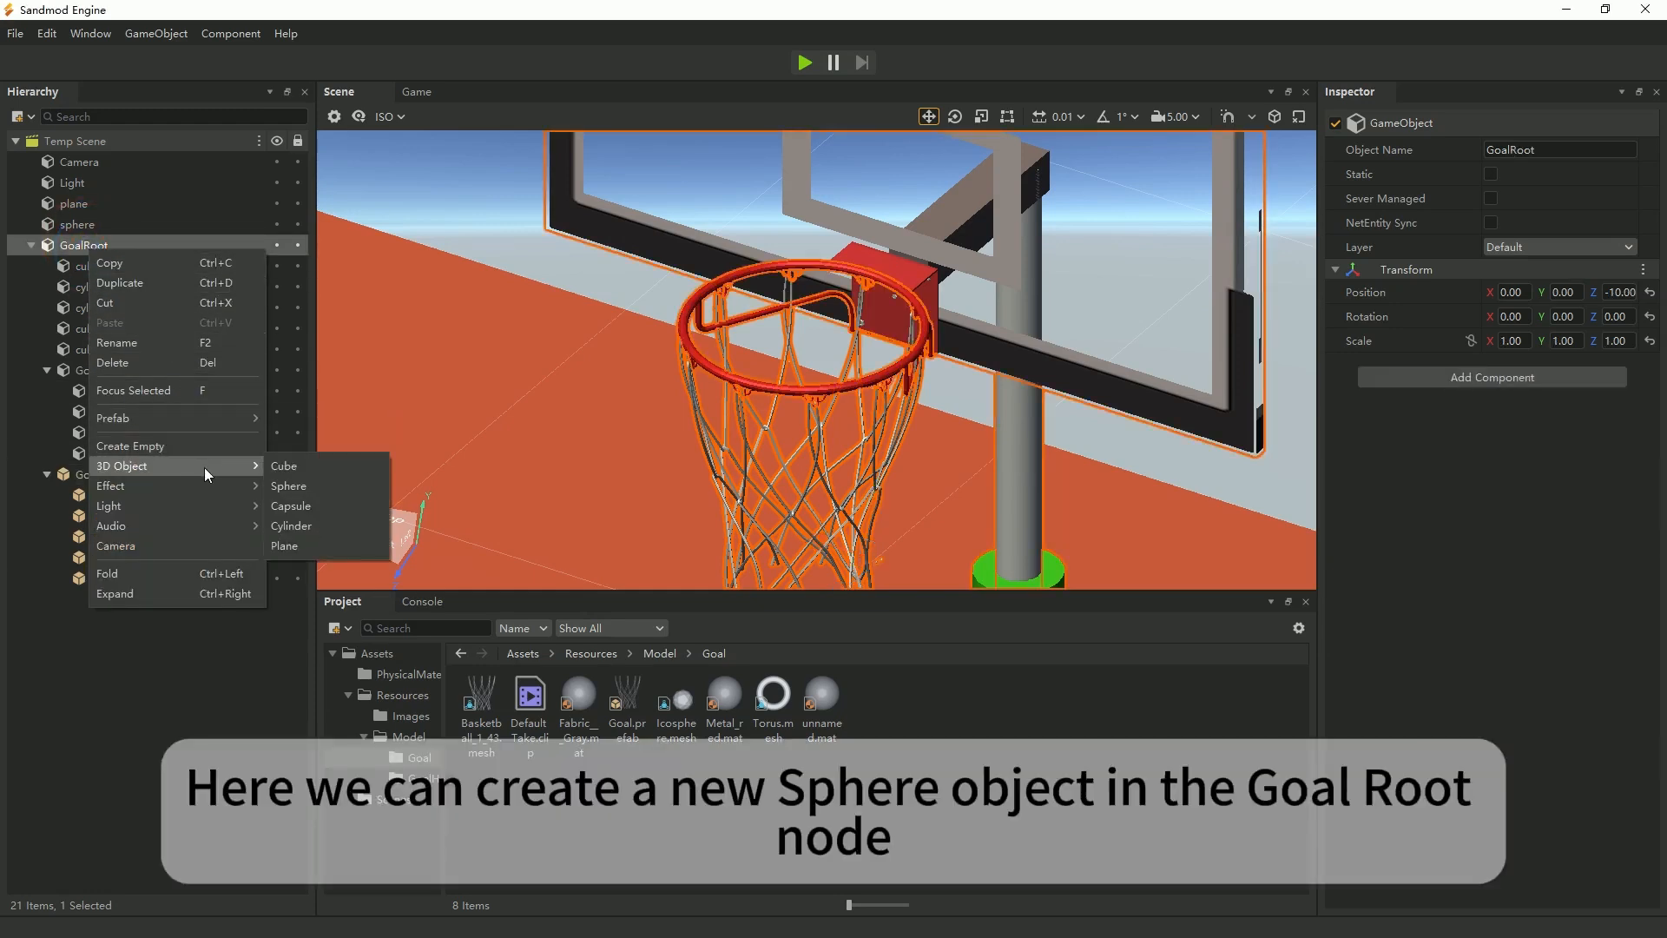
pyautogui.click(290, 487)
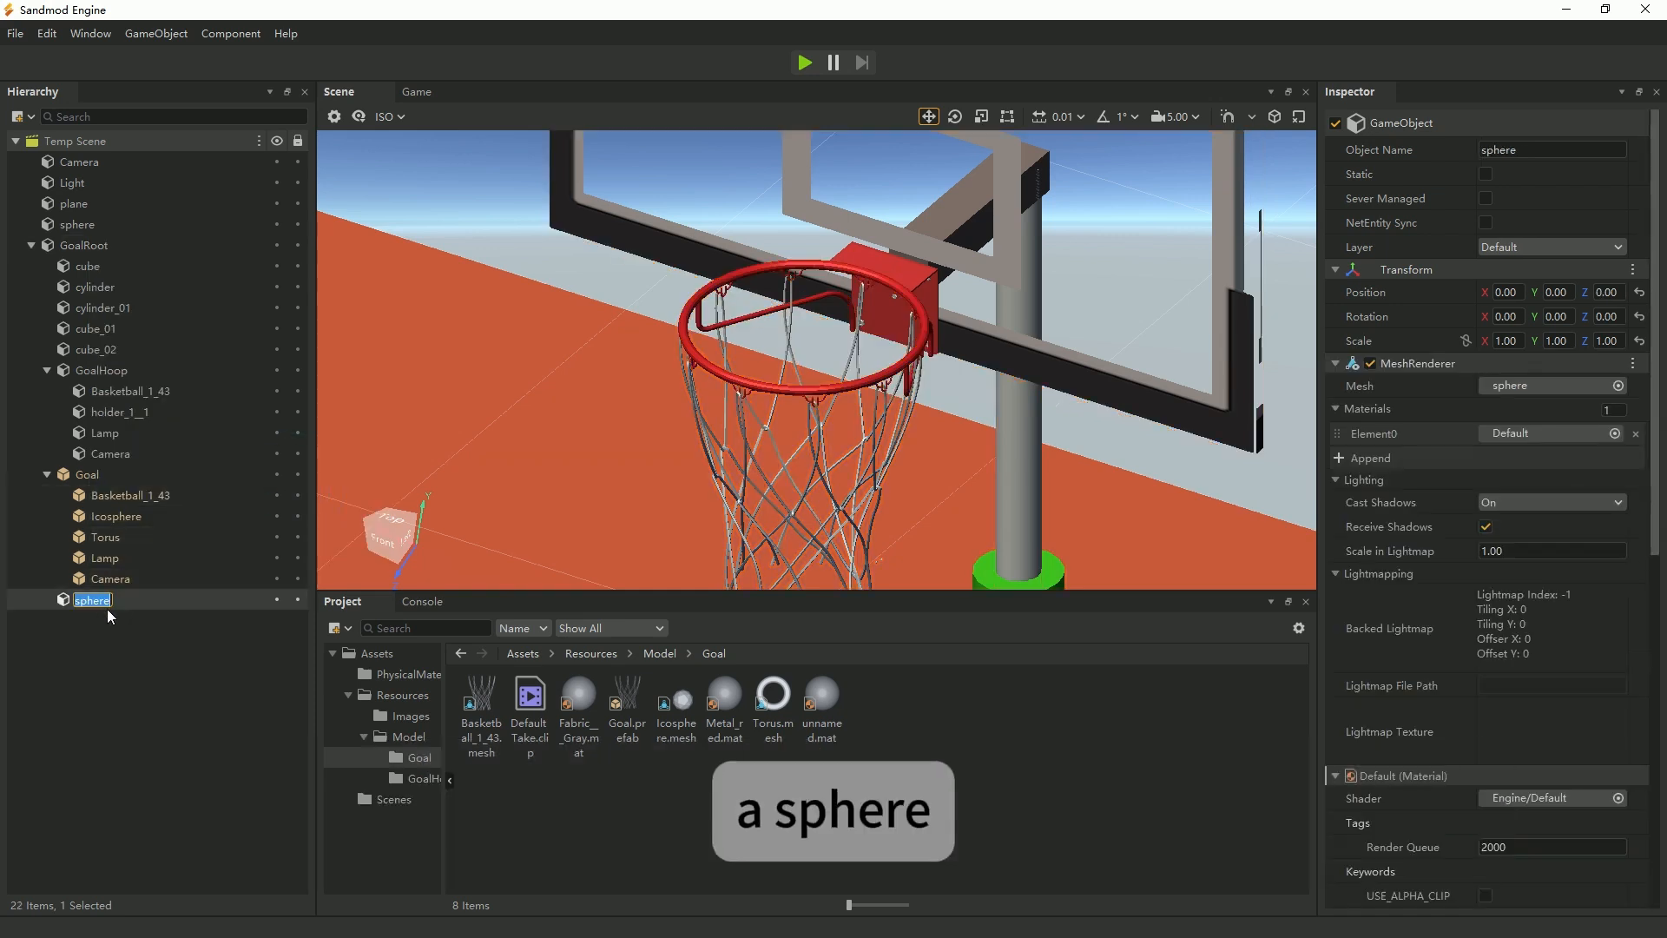
pyautogui.click(1556, 292)
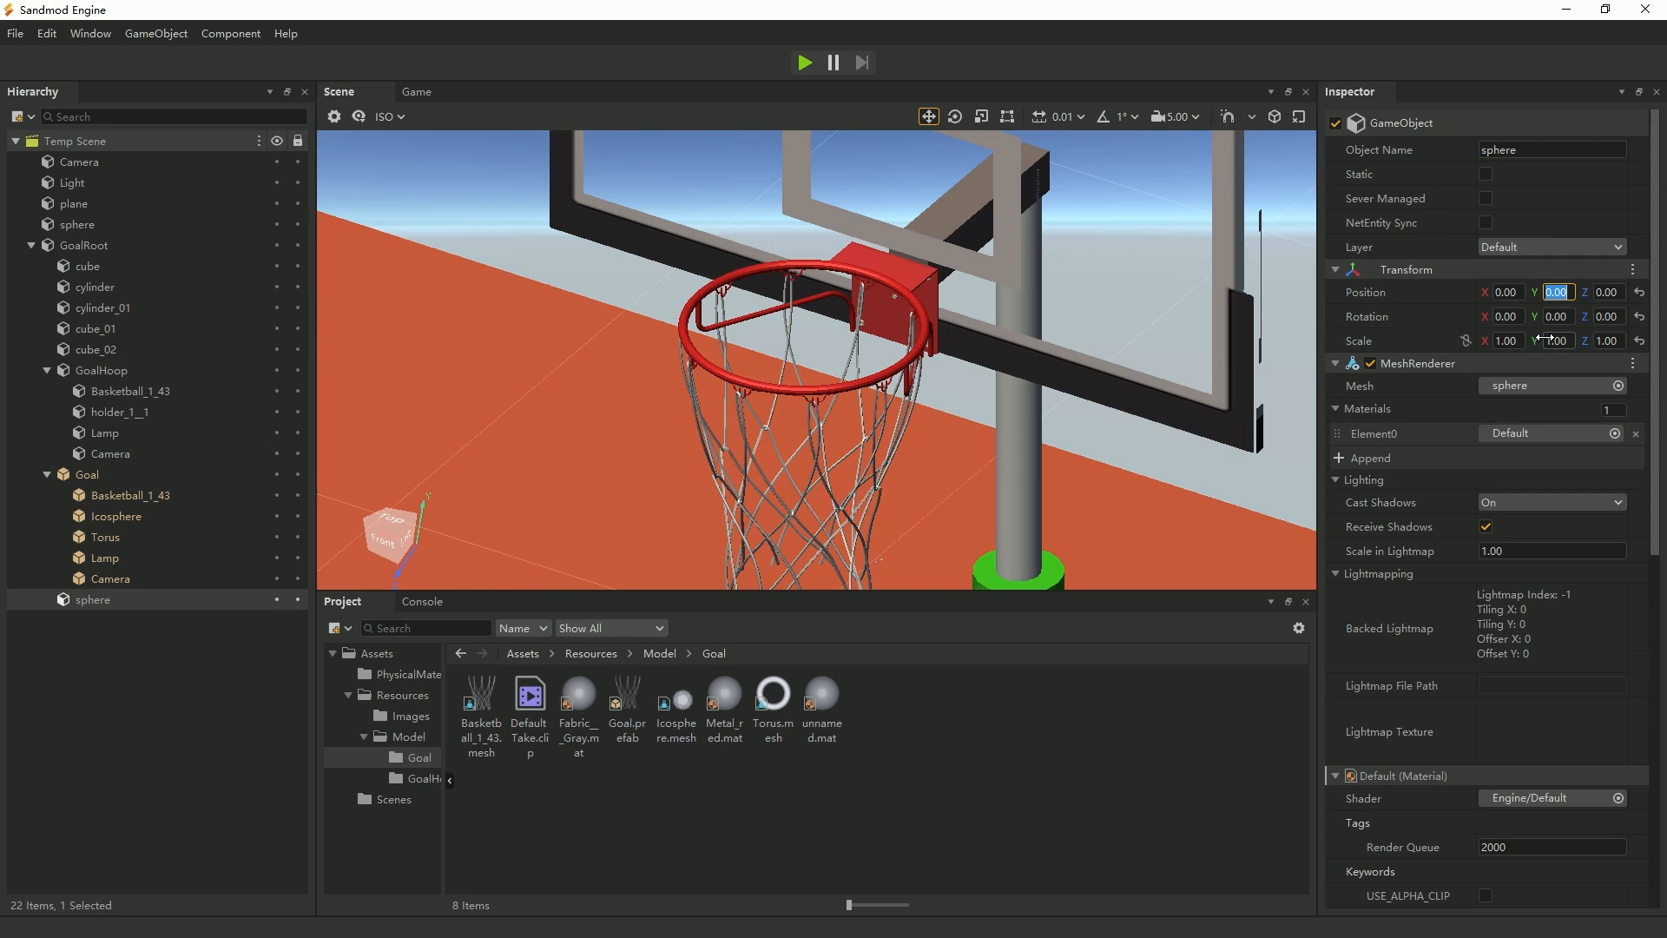
pyautogui.write('3')
pyautogui.press('Return')
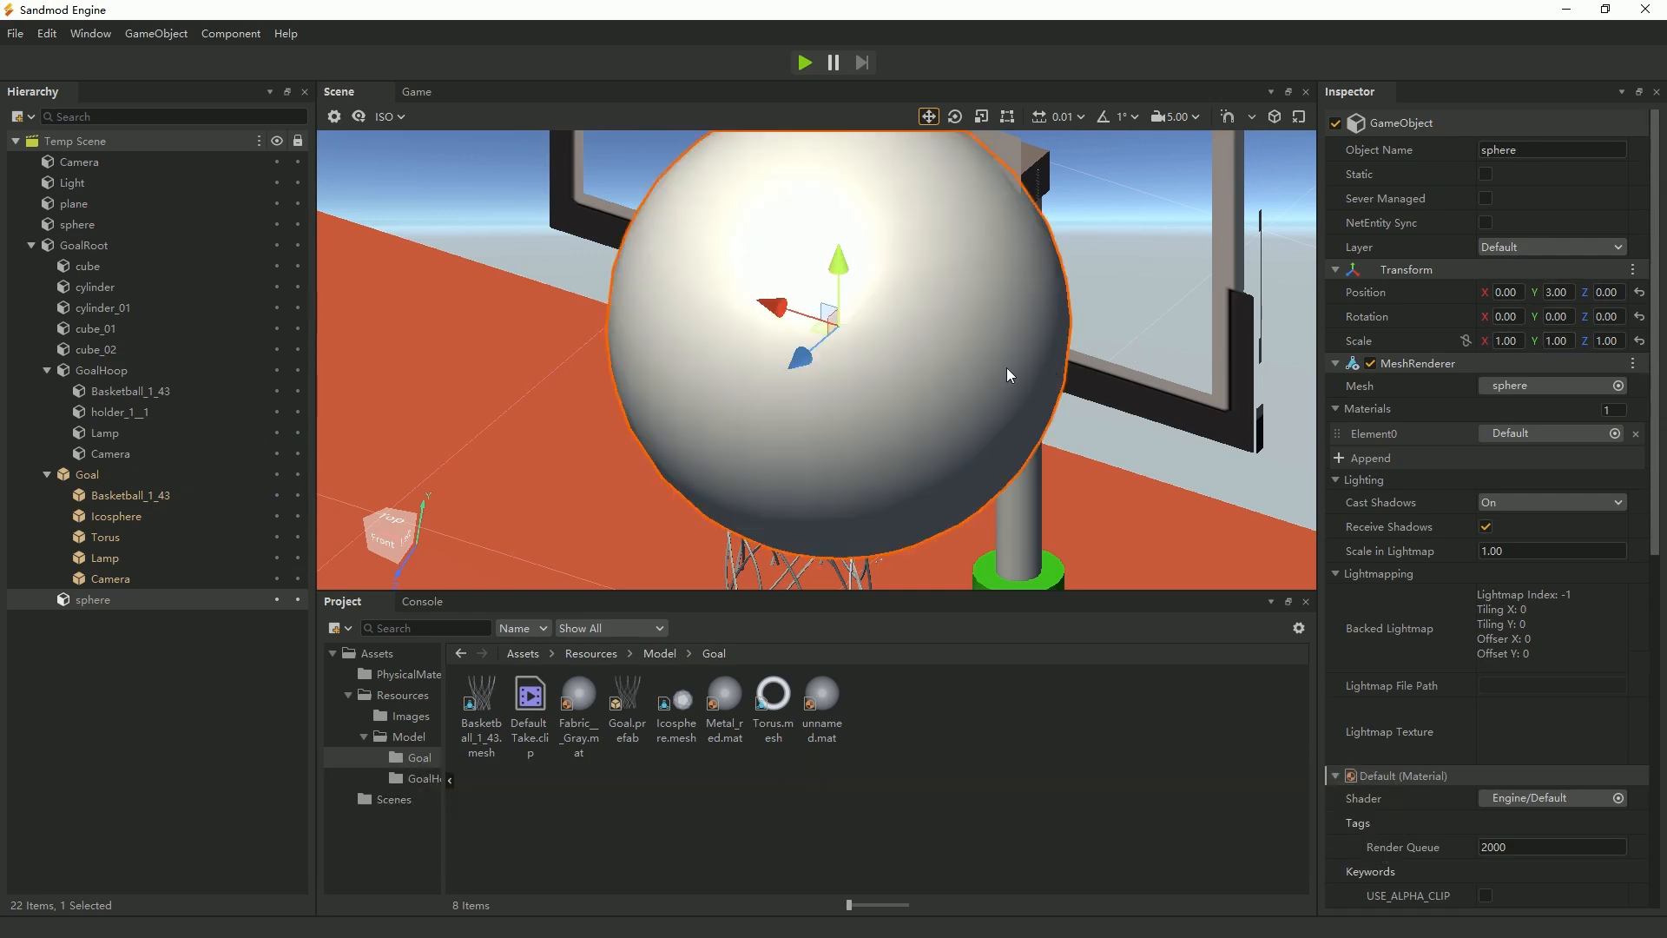
# In a 2D top view, scale the new sphere to 0.25 on all axes and move it along Z to about 0.121, at the hoop's centre.
pyautogui.click(401, 525)
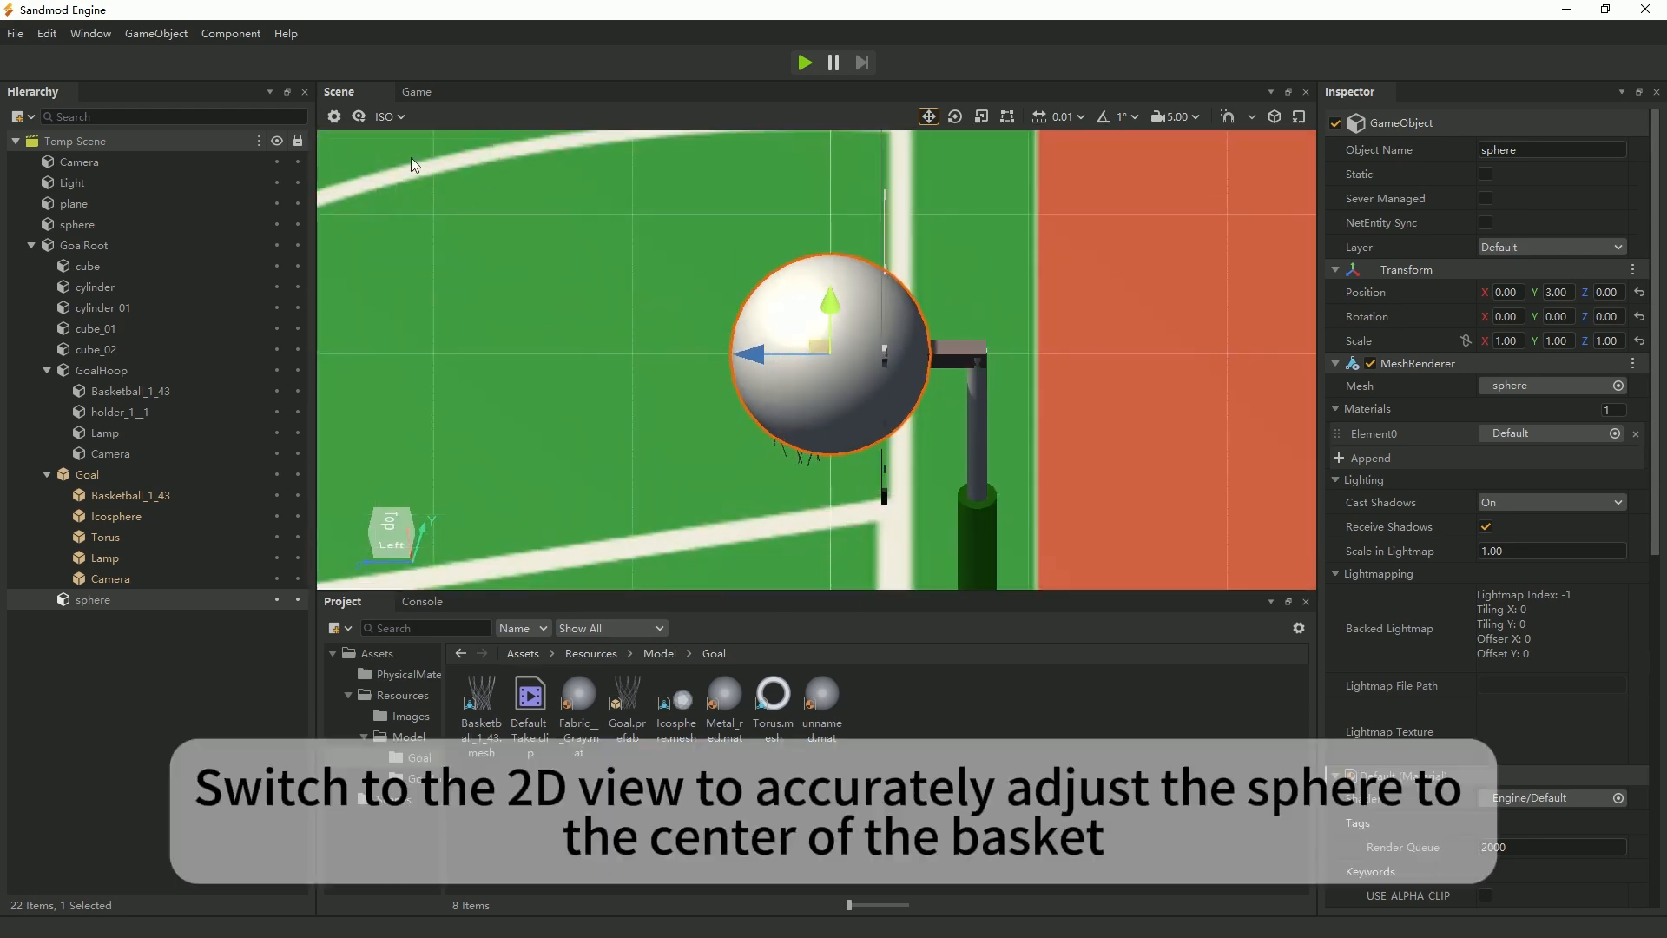
pyautogui.click(387, 117)
pyautogui.click(425, 186)
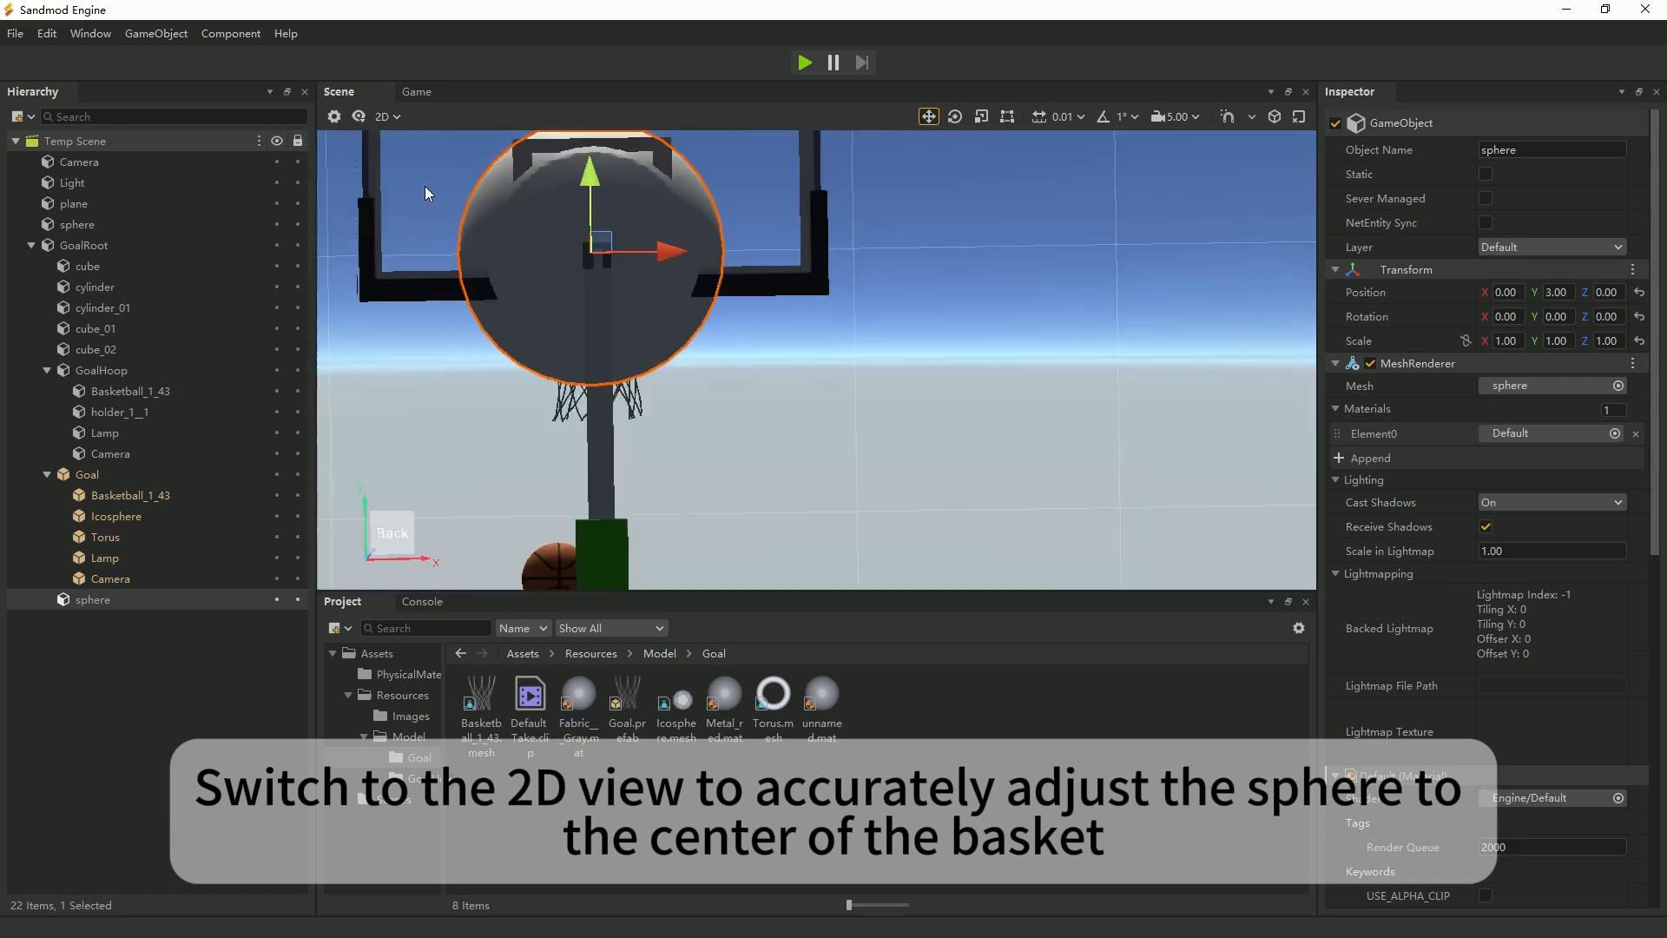
pyautogui.scroll(-1, 862, 385)
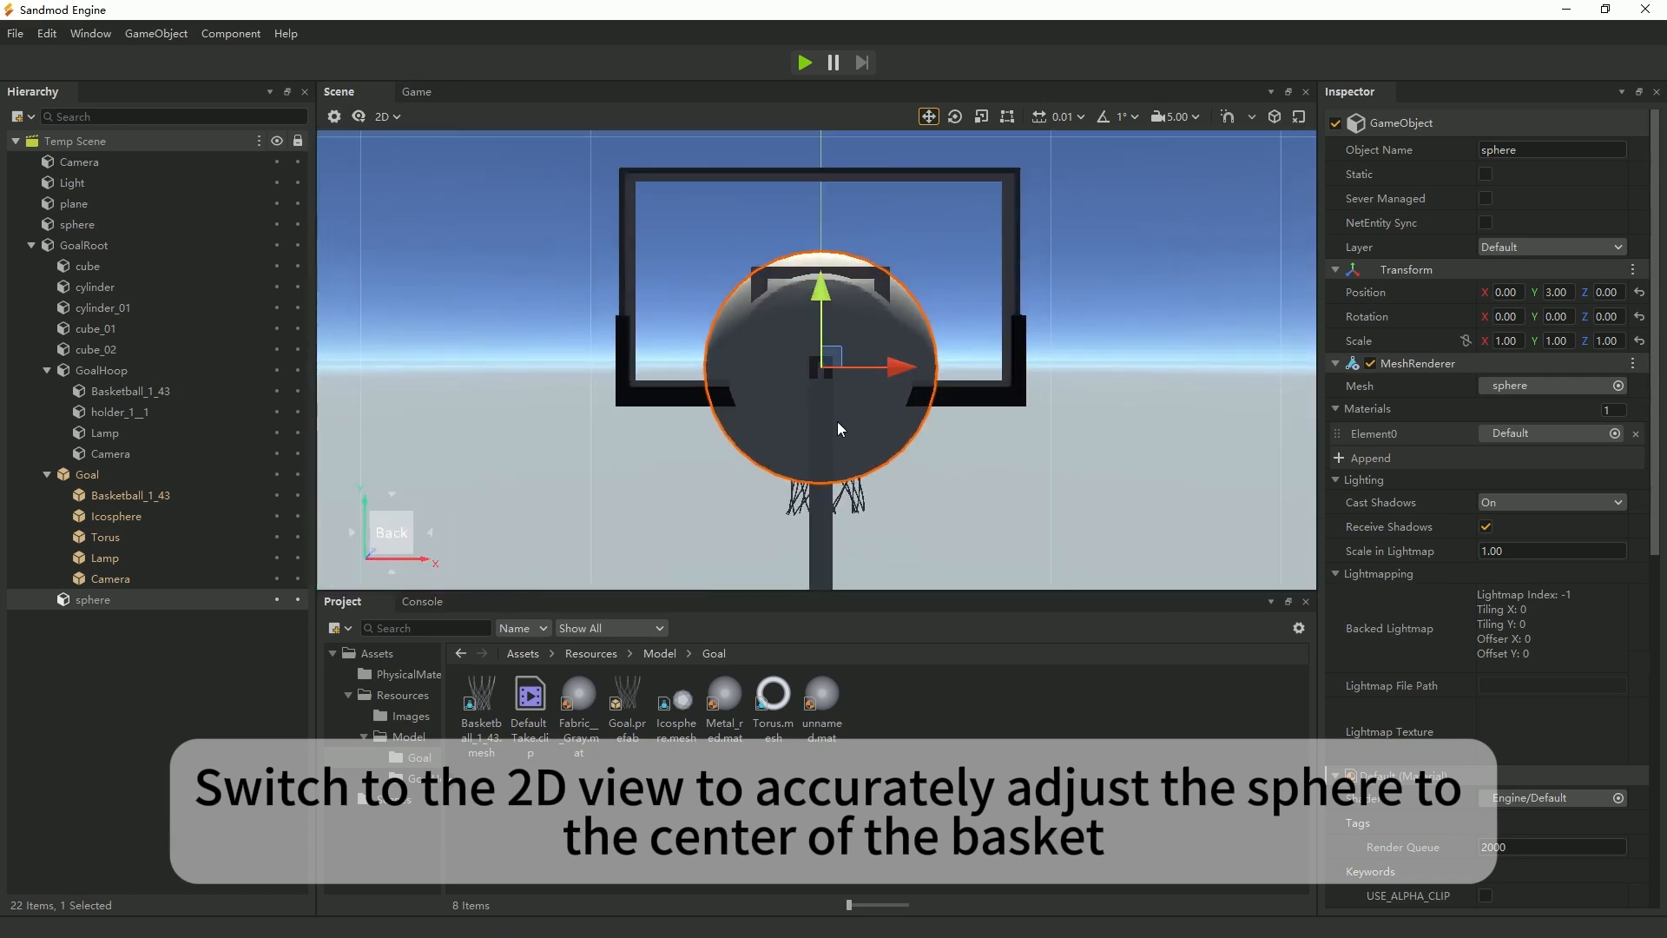
pyautogui.click(388, 492)
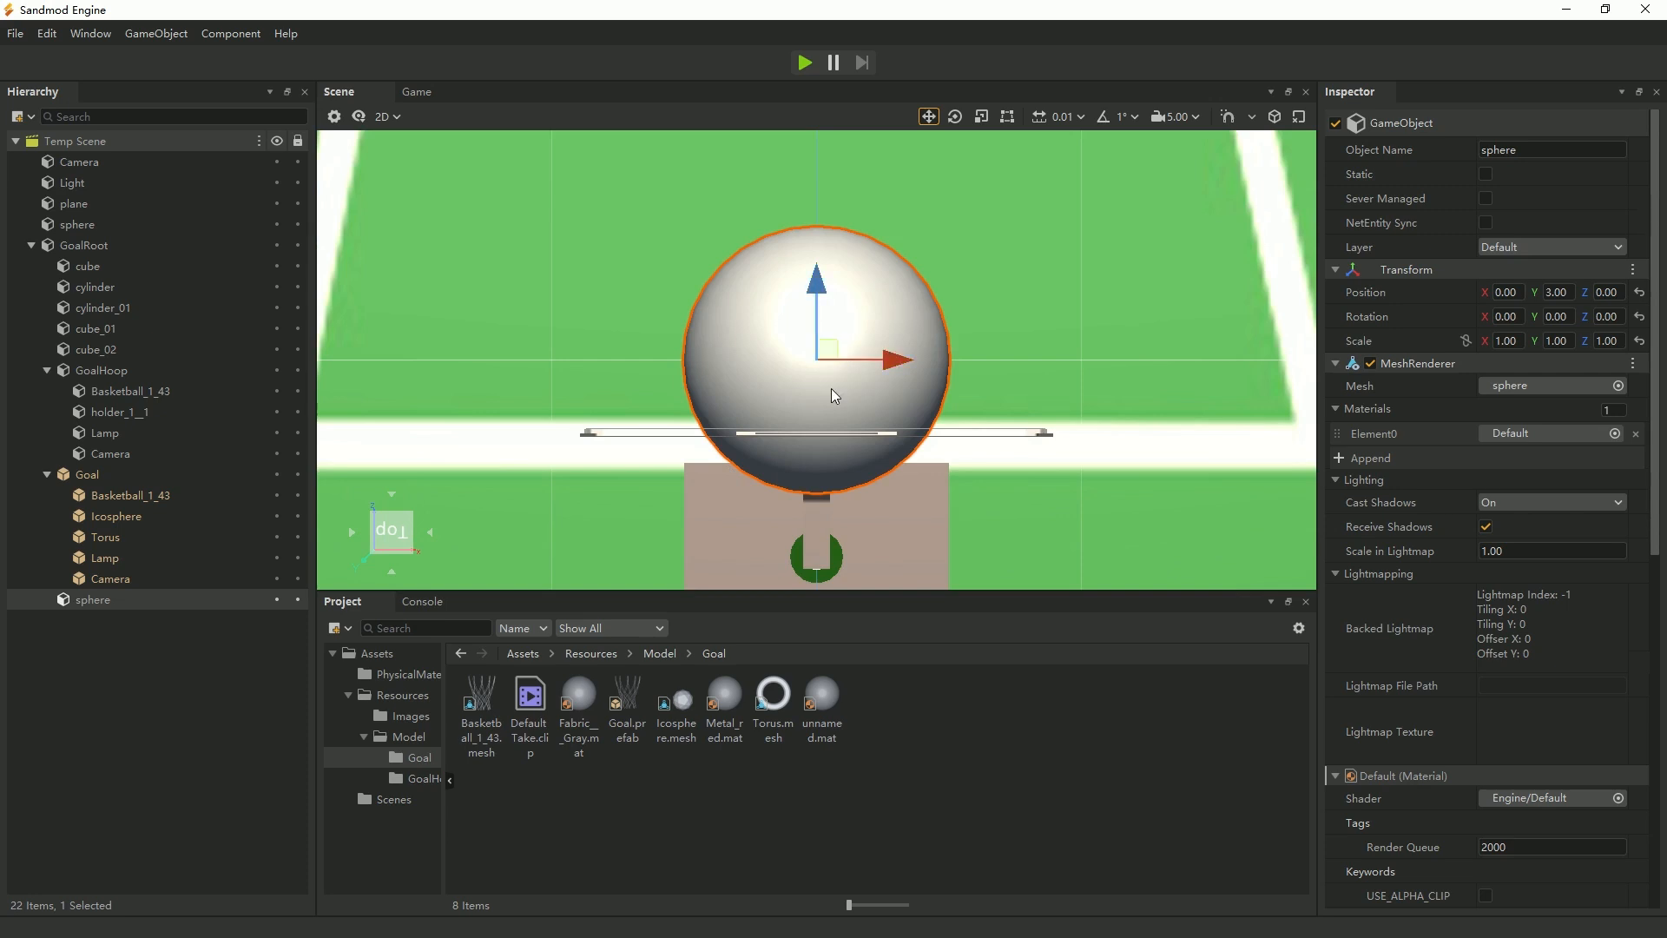
pyautogui.write('0.25')
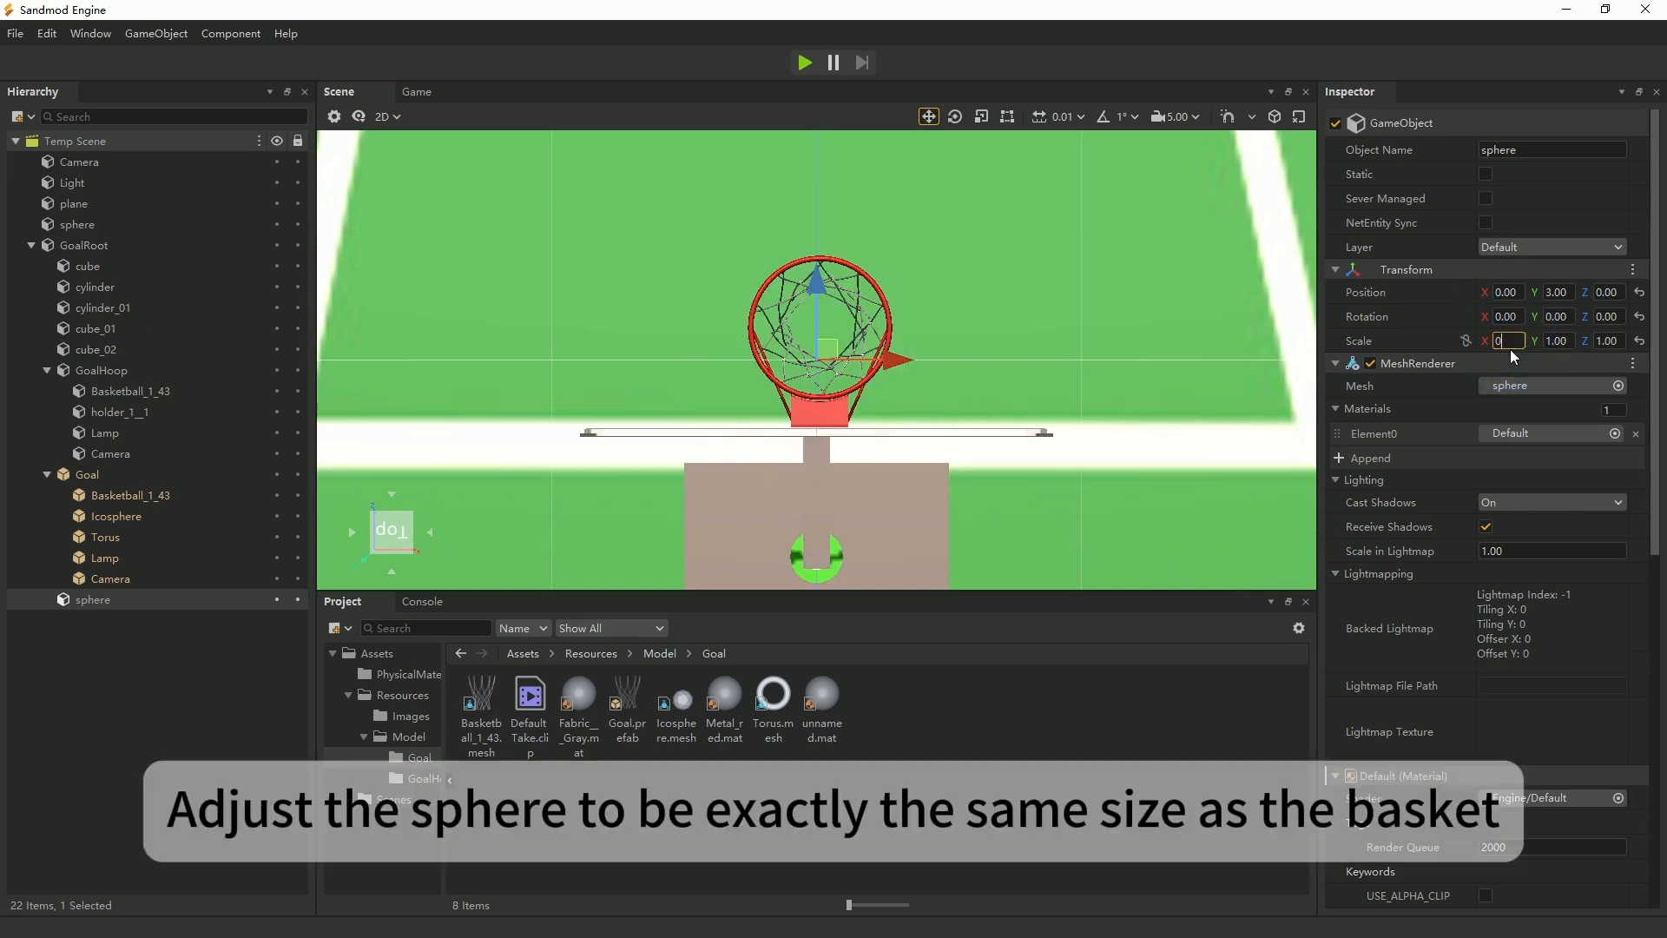
pyautogui.click(1562, 340)
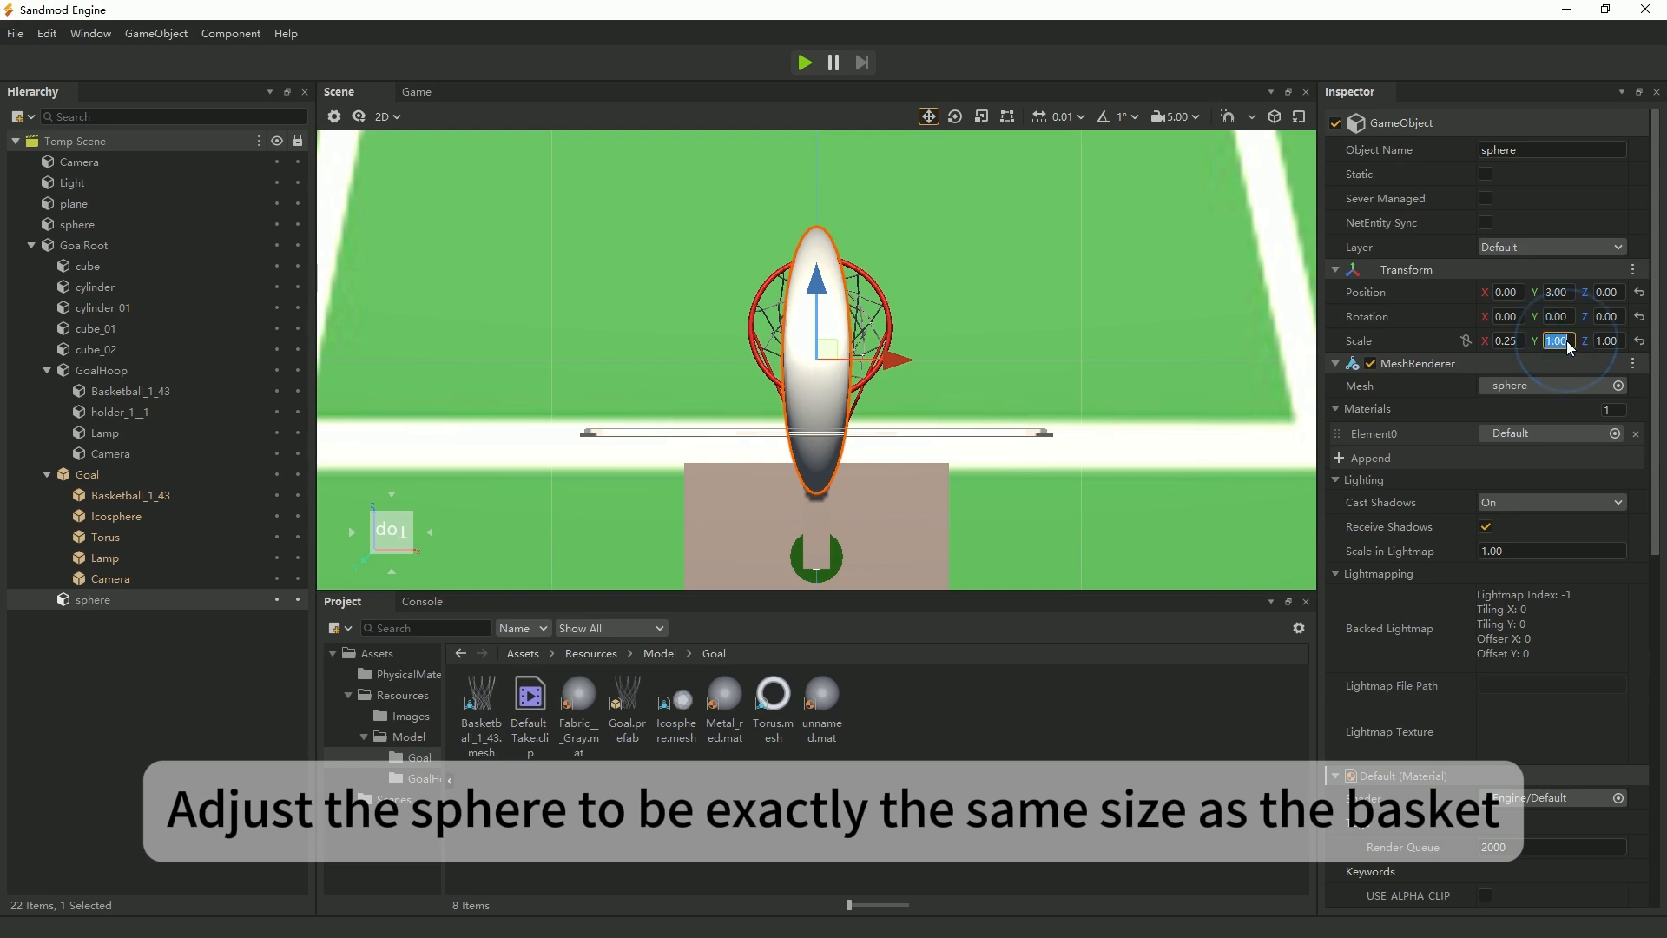
pyautogui.write('0.25')
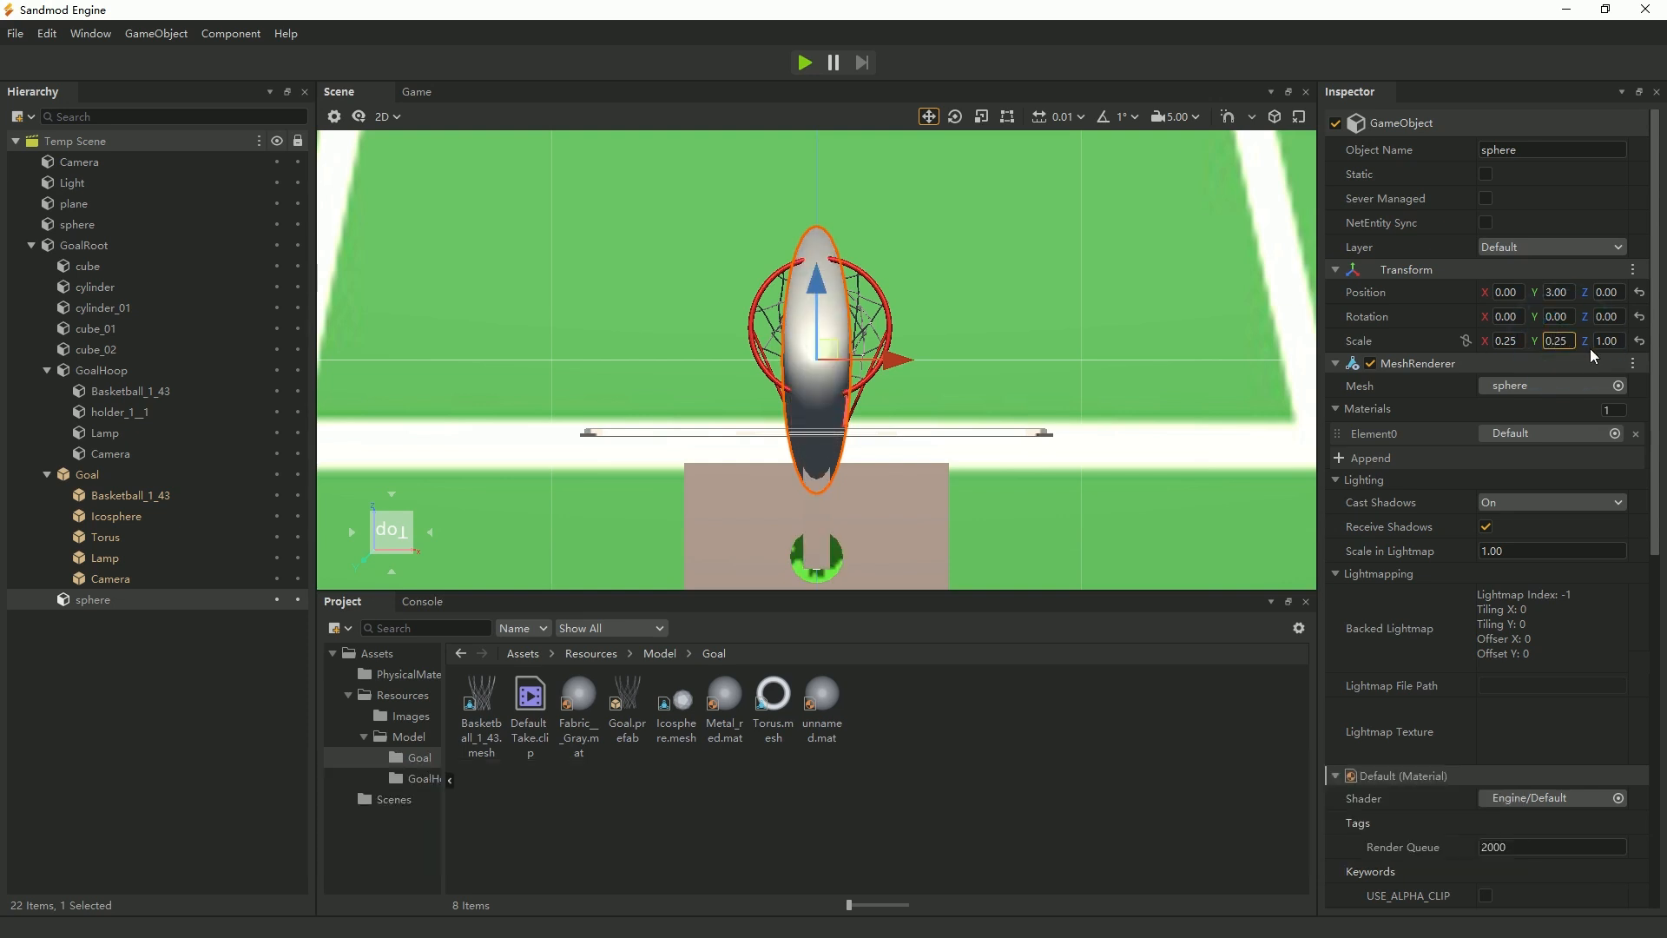
pyautogui.write('0.25')
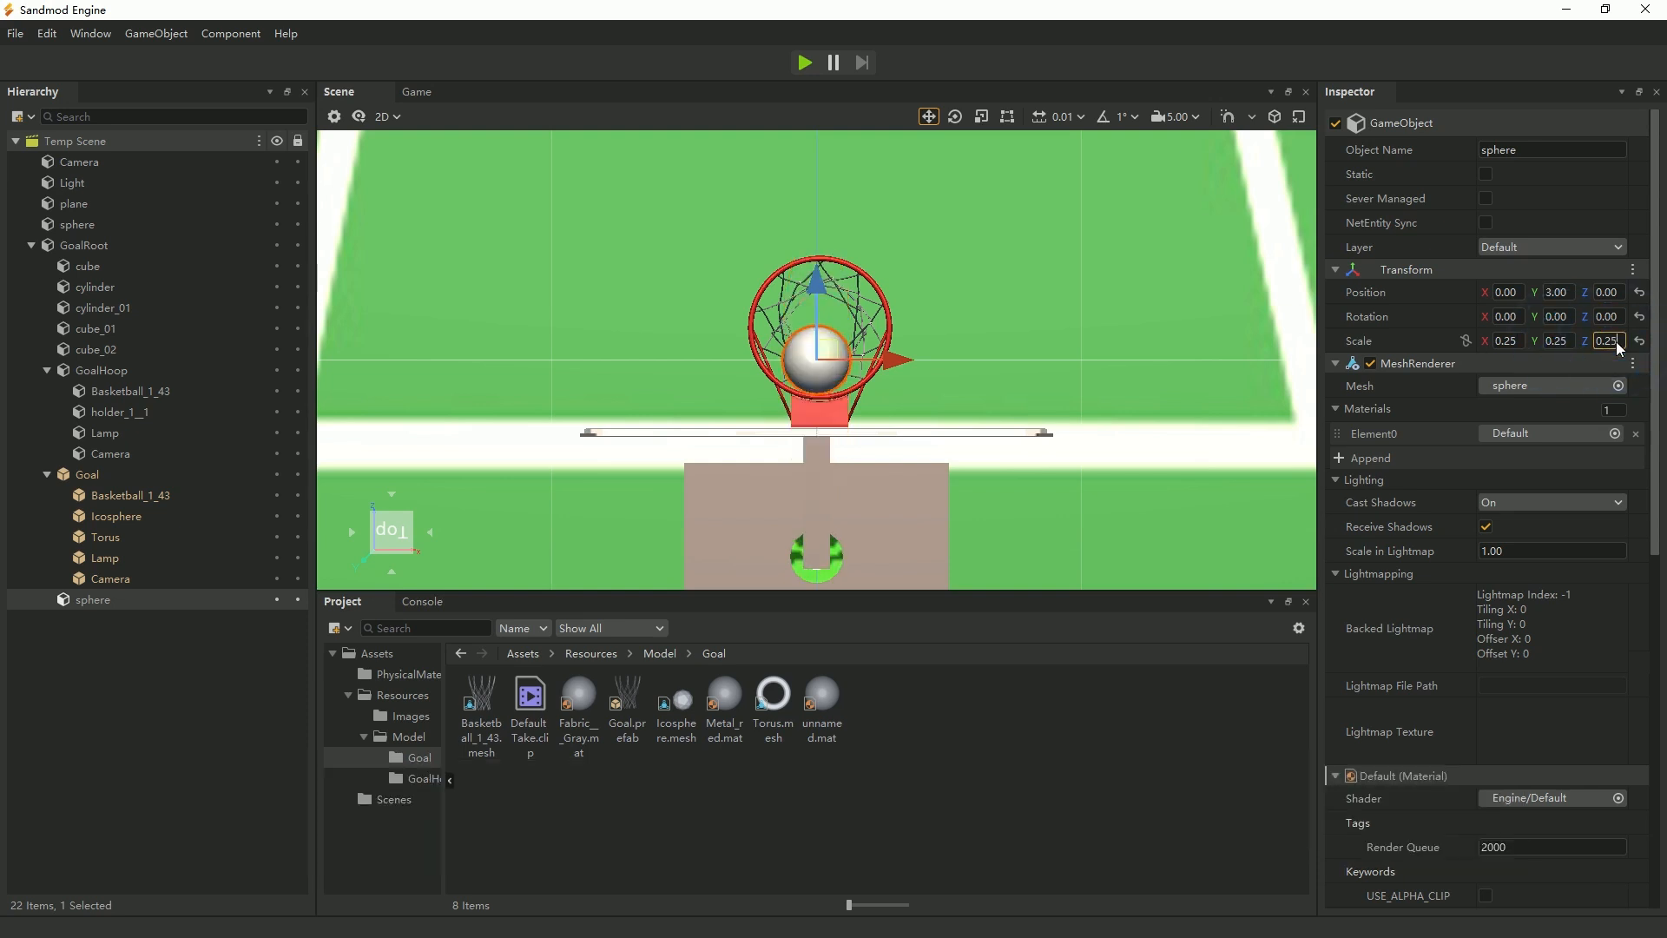
pyautogui.moveTo(820, 290); pyautogui.dragTo(821, 254)
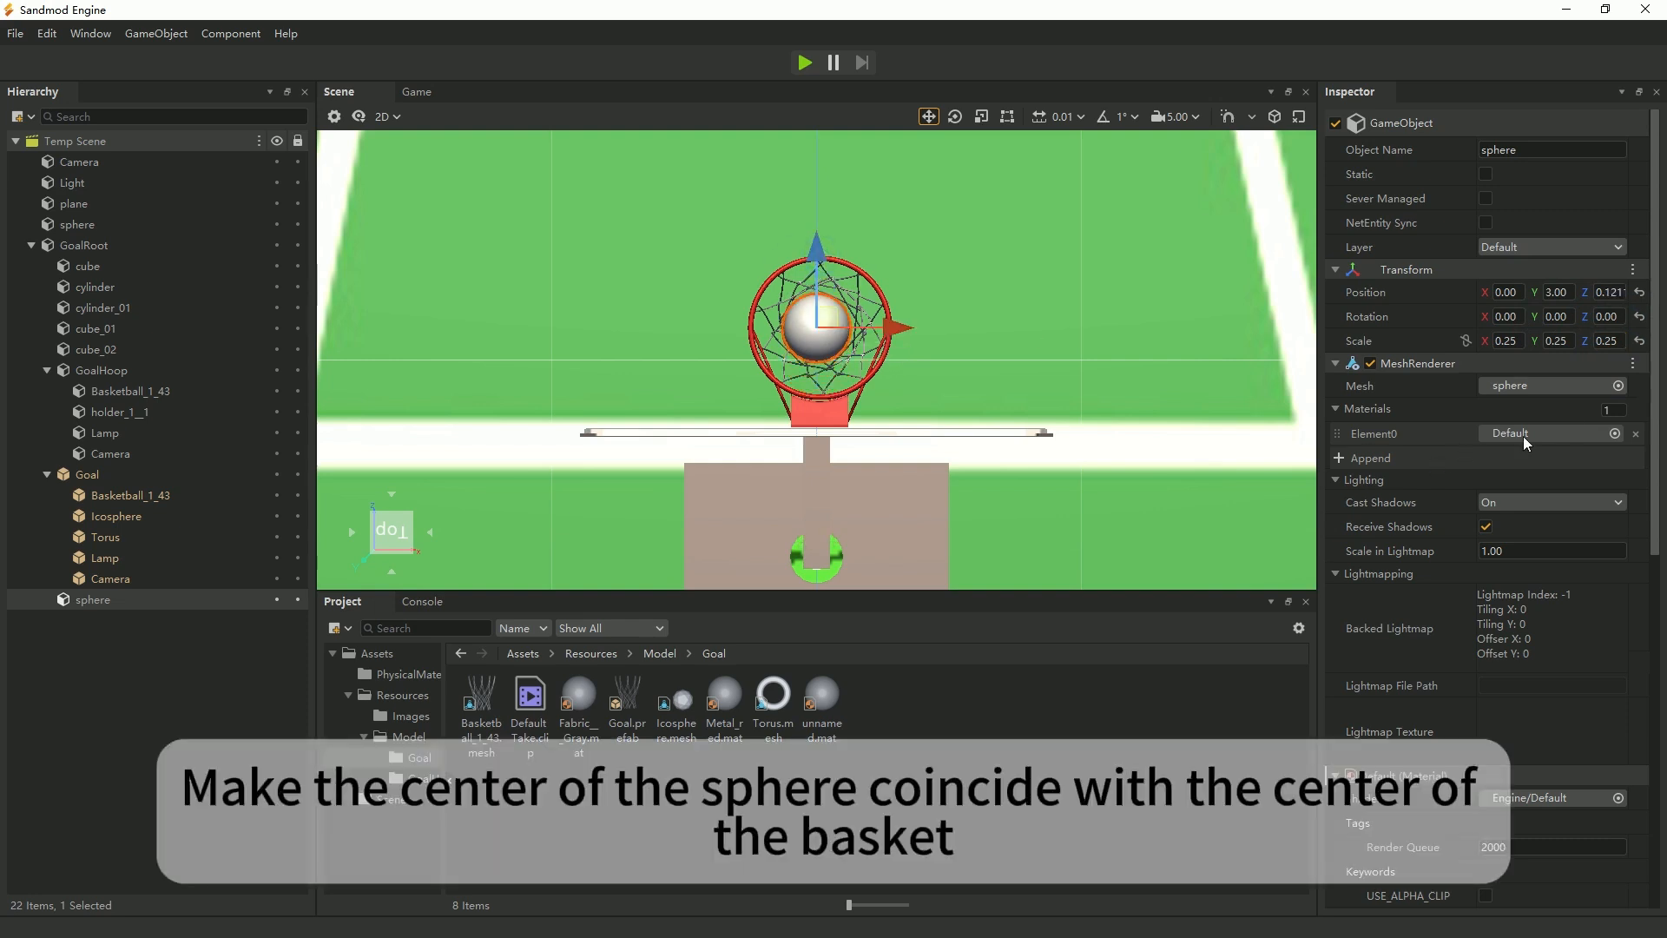
# Try enlarging the sphere inside the hoop to a scale of 0.30 on all three axes.
pyautogui.click(1510, 344)
pyautogui.moveTo(1511, 343); pyautogui.dragTo(1512, 344)
pyautogui.click(1466, 340)
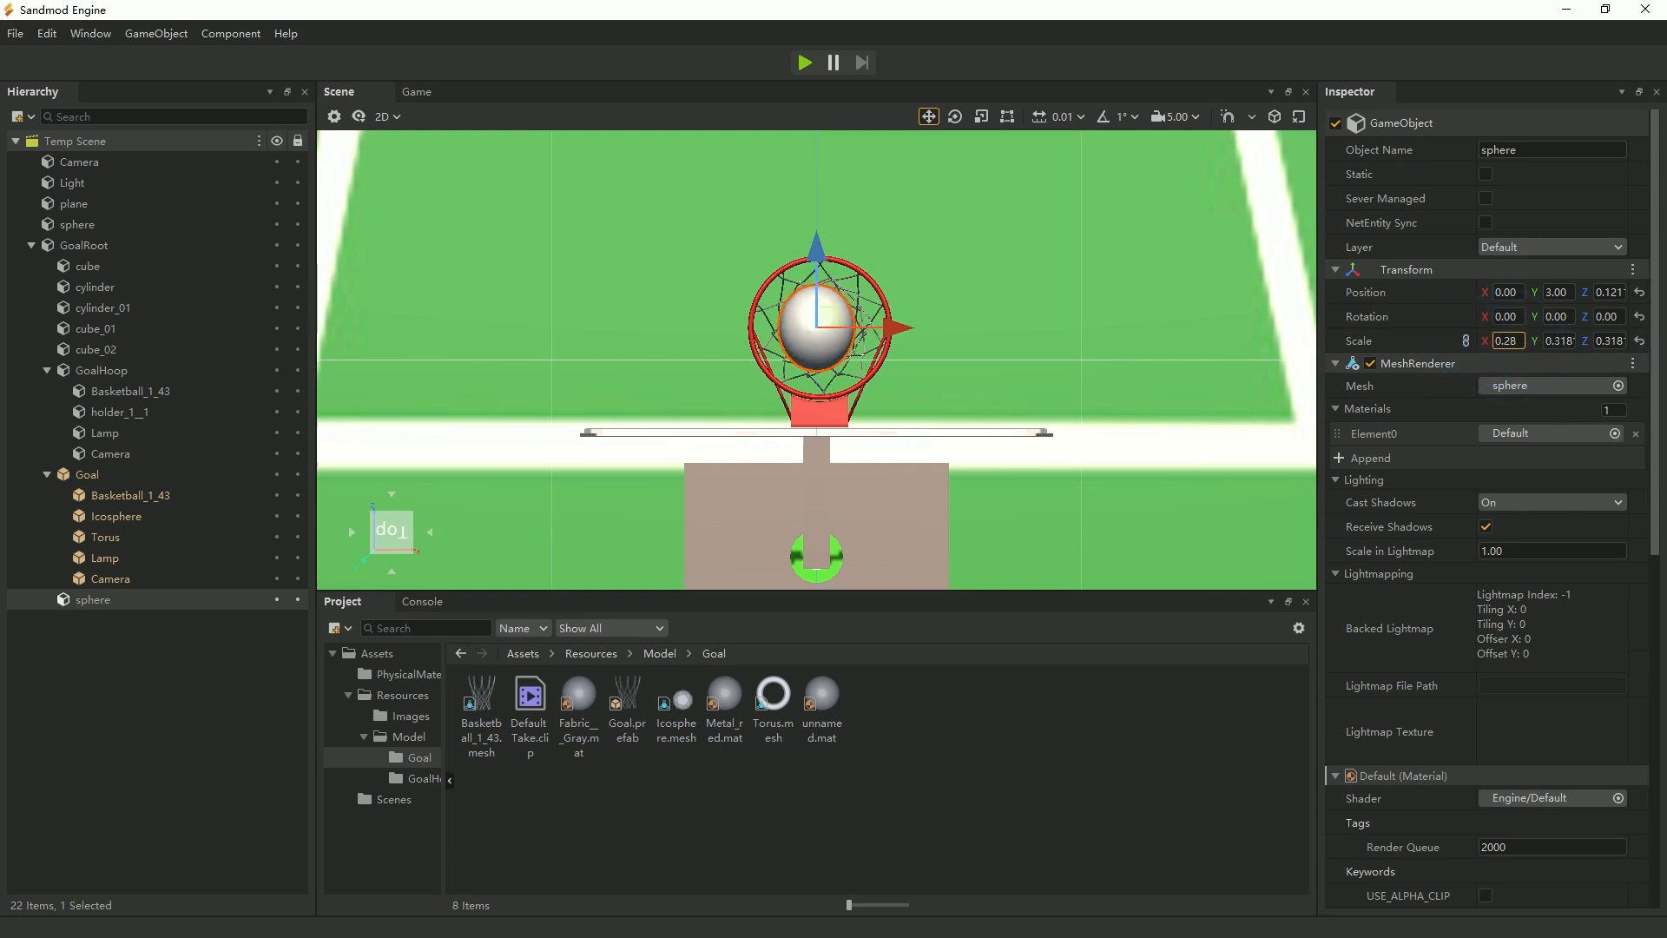
pyautogui.click(1466, 341)
pyautogui.click(1504, 342)
pyautogui.write('0.30')
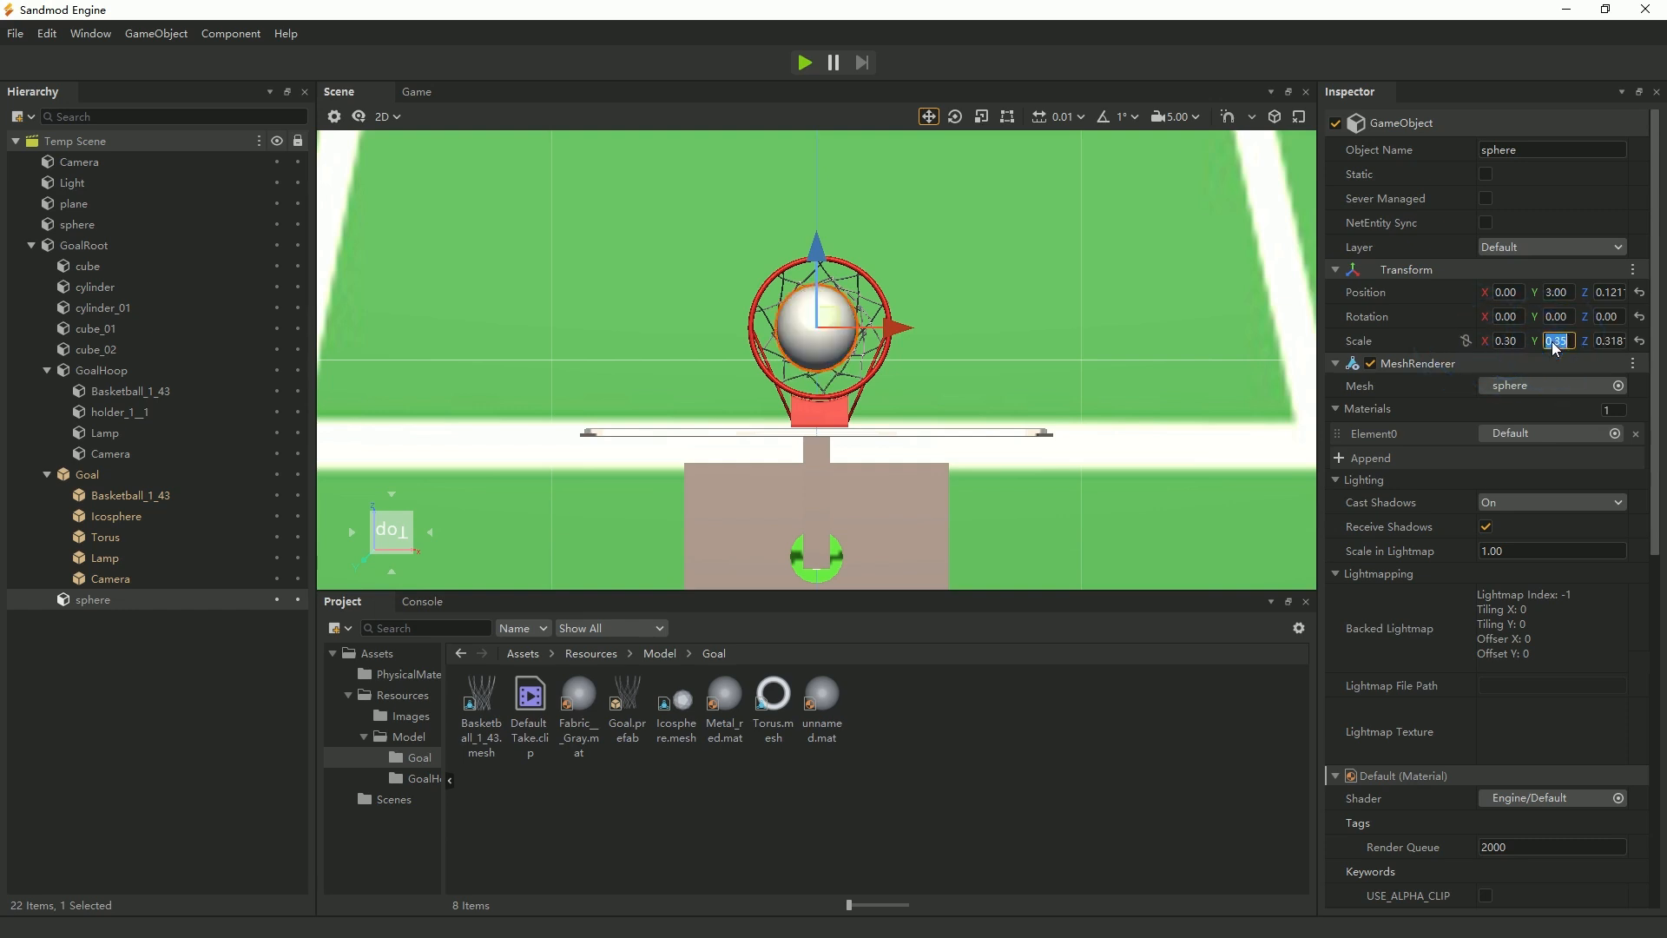
pyautogui.write('0.30')
pyautogui.click(1609, 341)
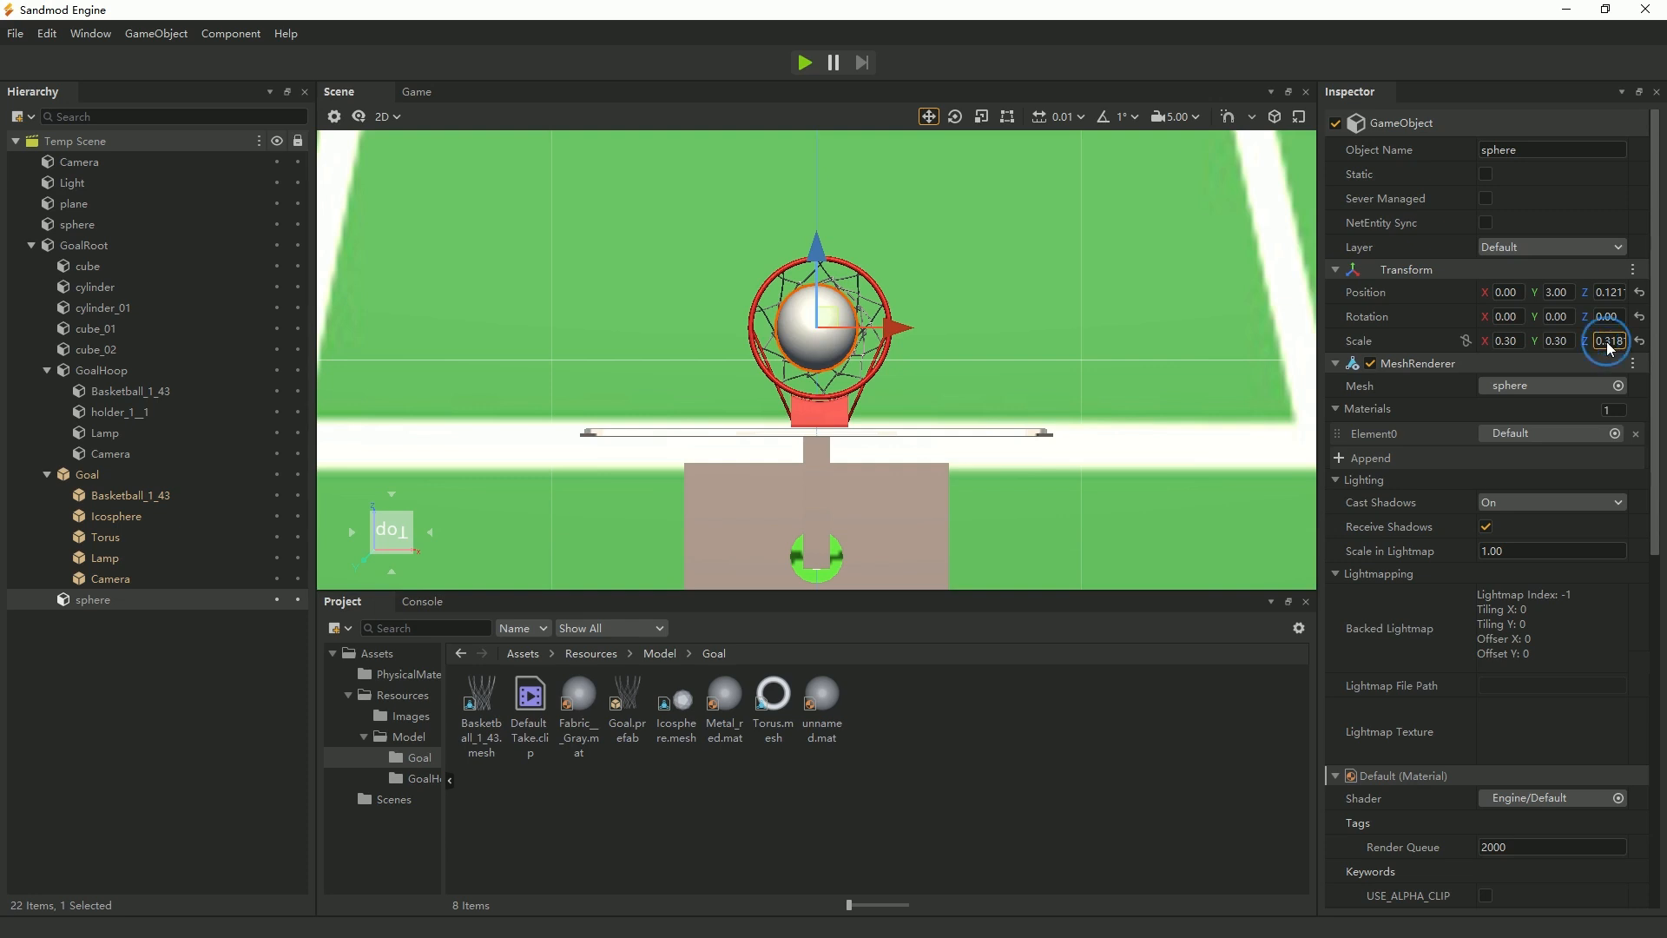
pyautogui.write('0.30')
# Set the sphere's scale to 0.50 on all axes and nudge it to about 0.01 on X to match the hoop ring.
pyautogui.click(1507, 341)
pyautogui.write('0')
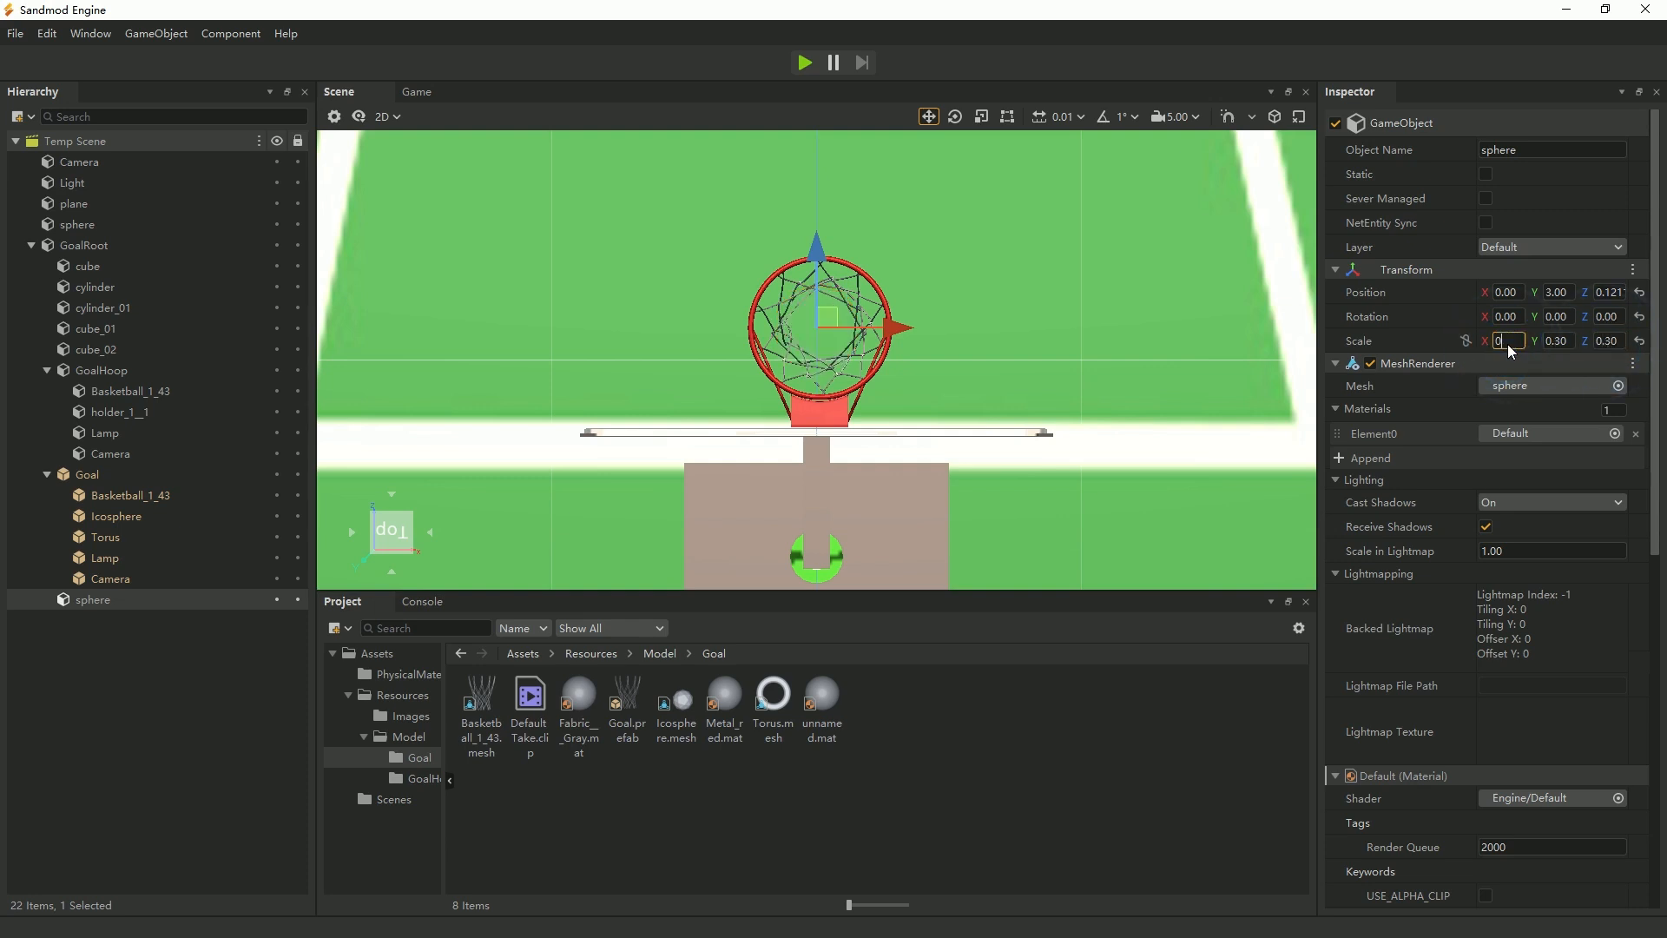
pyautogui.write('.5')
pyautogui.click(1561, 342)
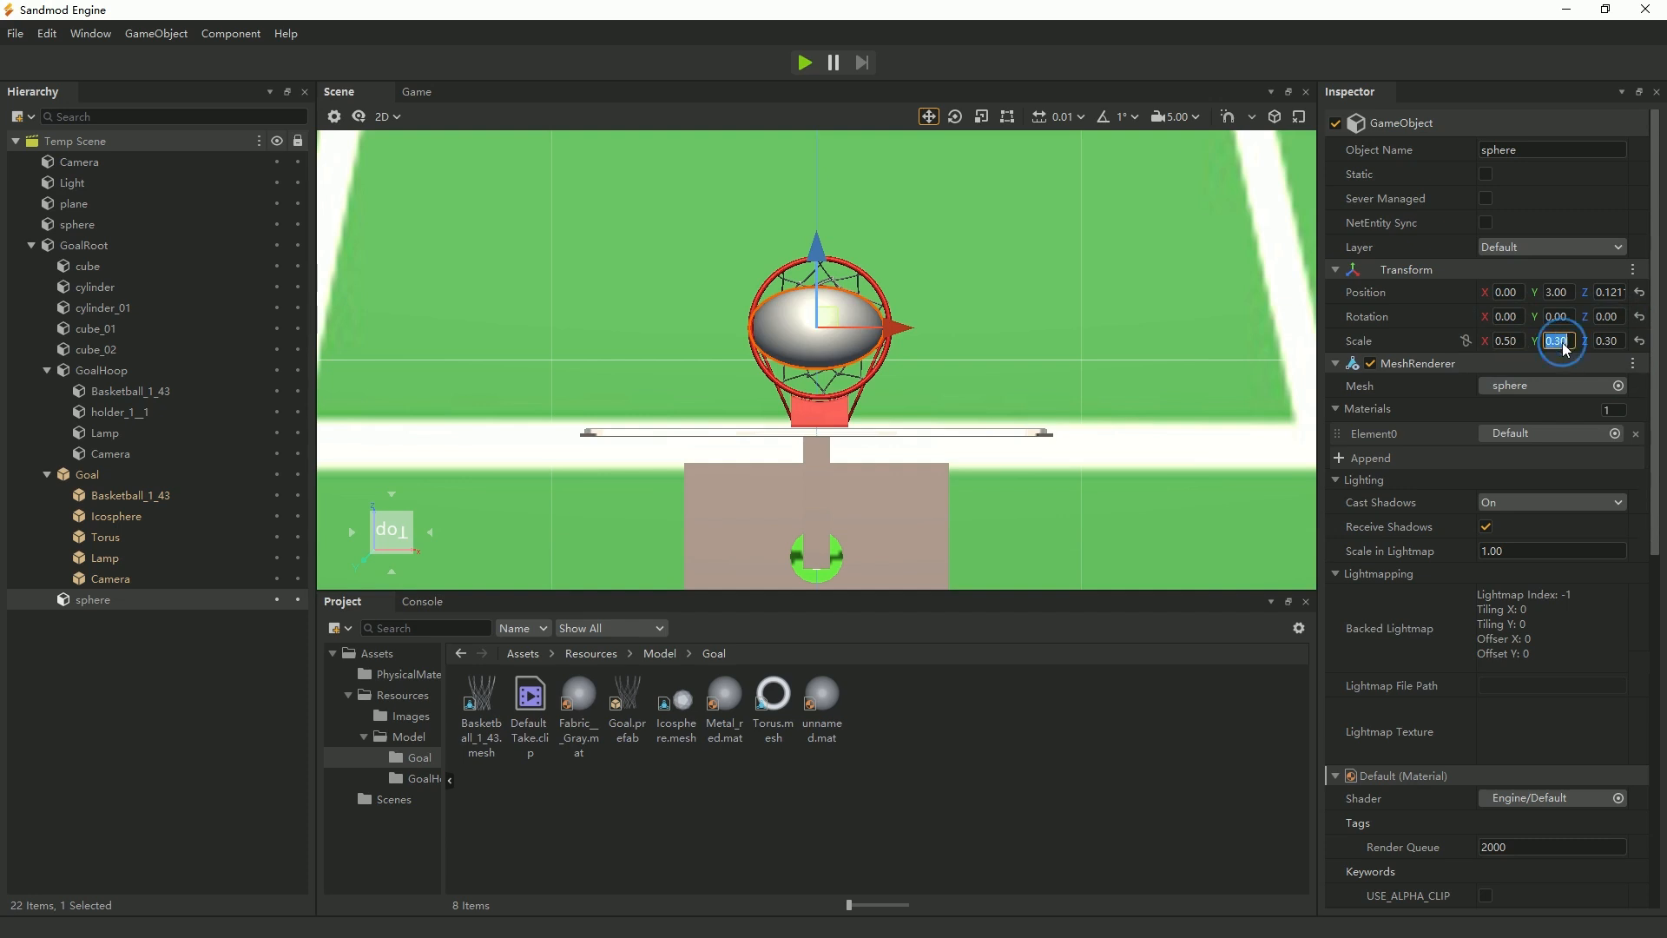
pyautogui.write('0.5')
pyautogui.click(1608, 341)
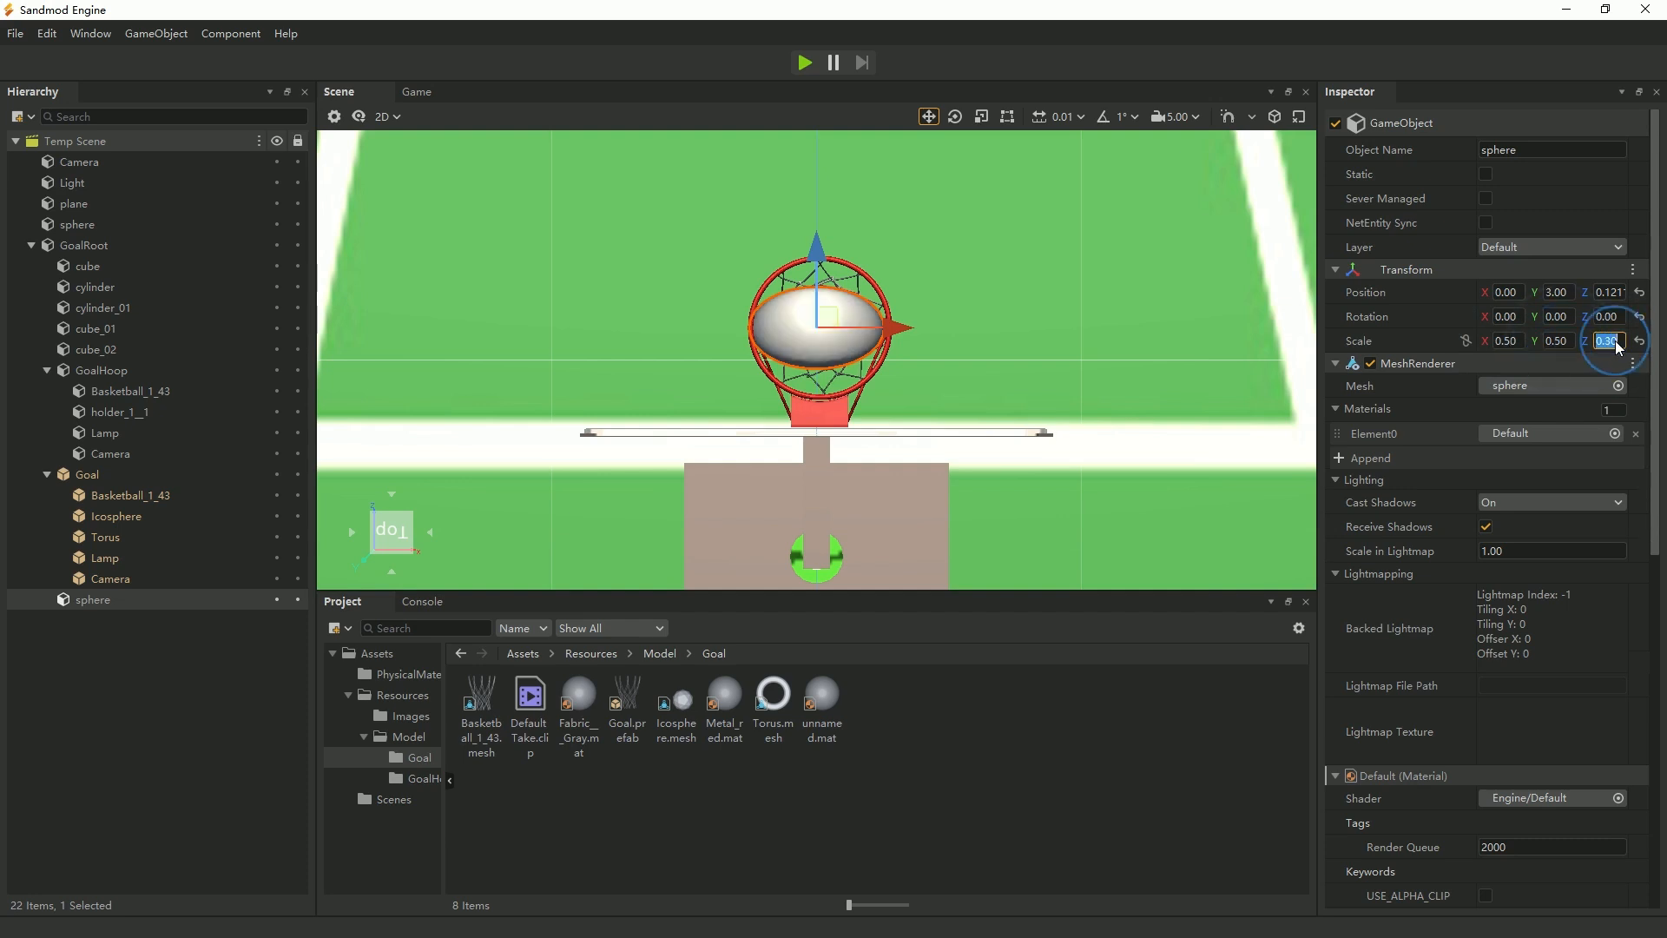
pyautogui.write('0.5')
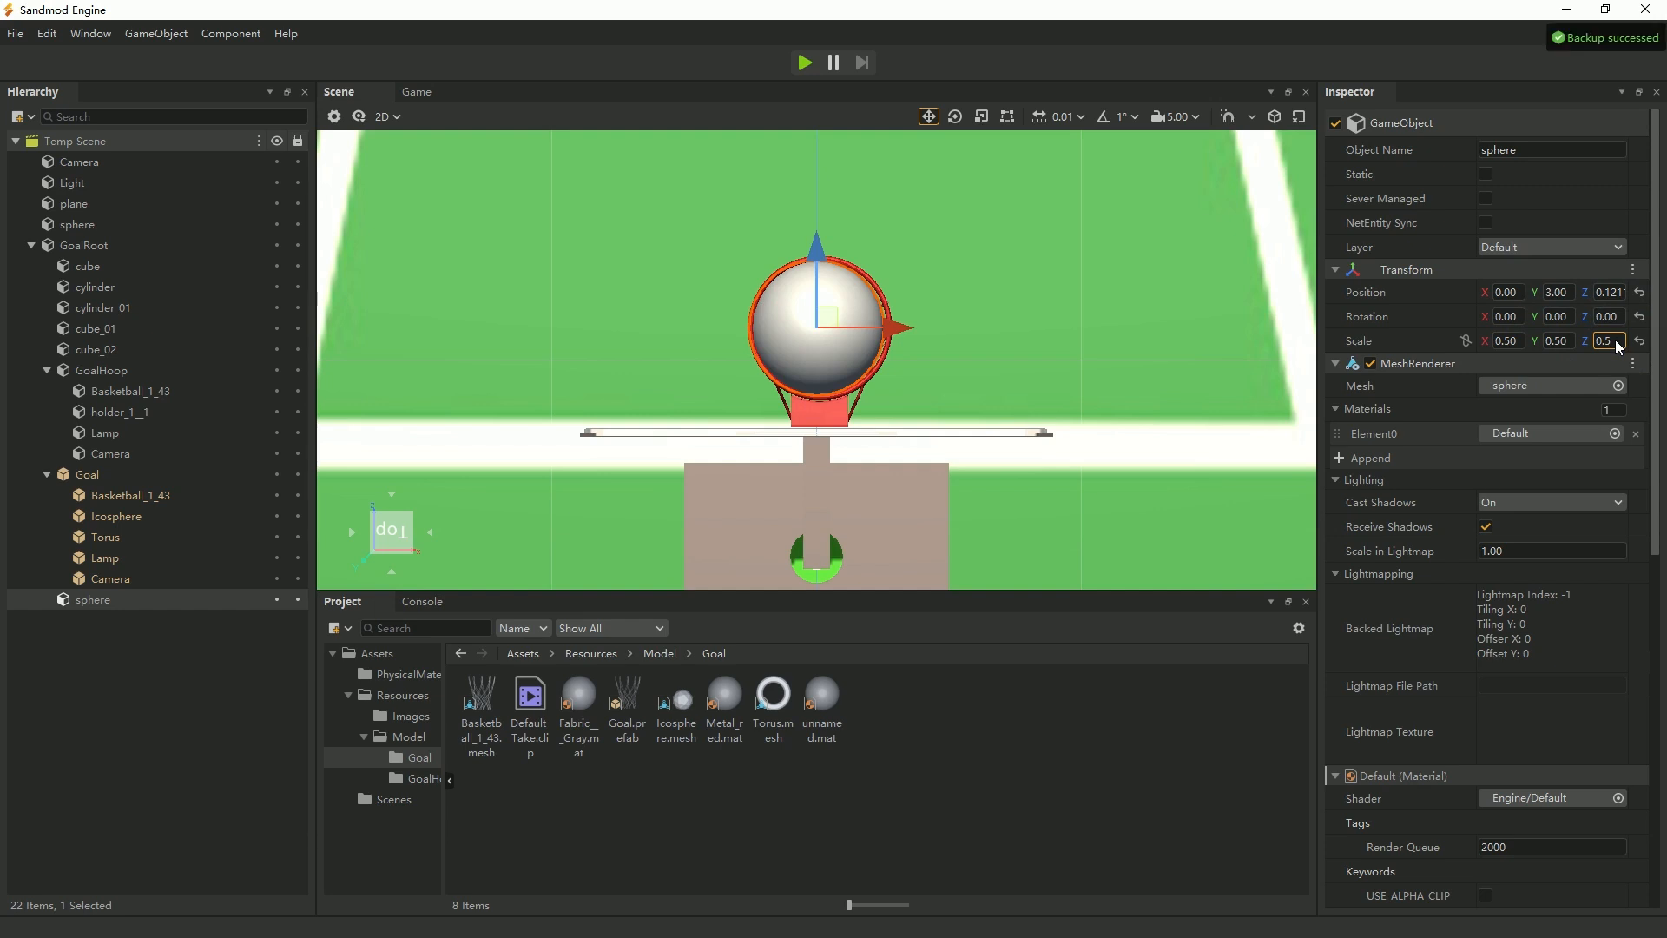
pyautogui.press('Return')
pyautogui.moveTo(895, 329); pyautogui.dragTo(897, 329)
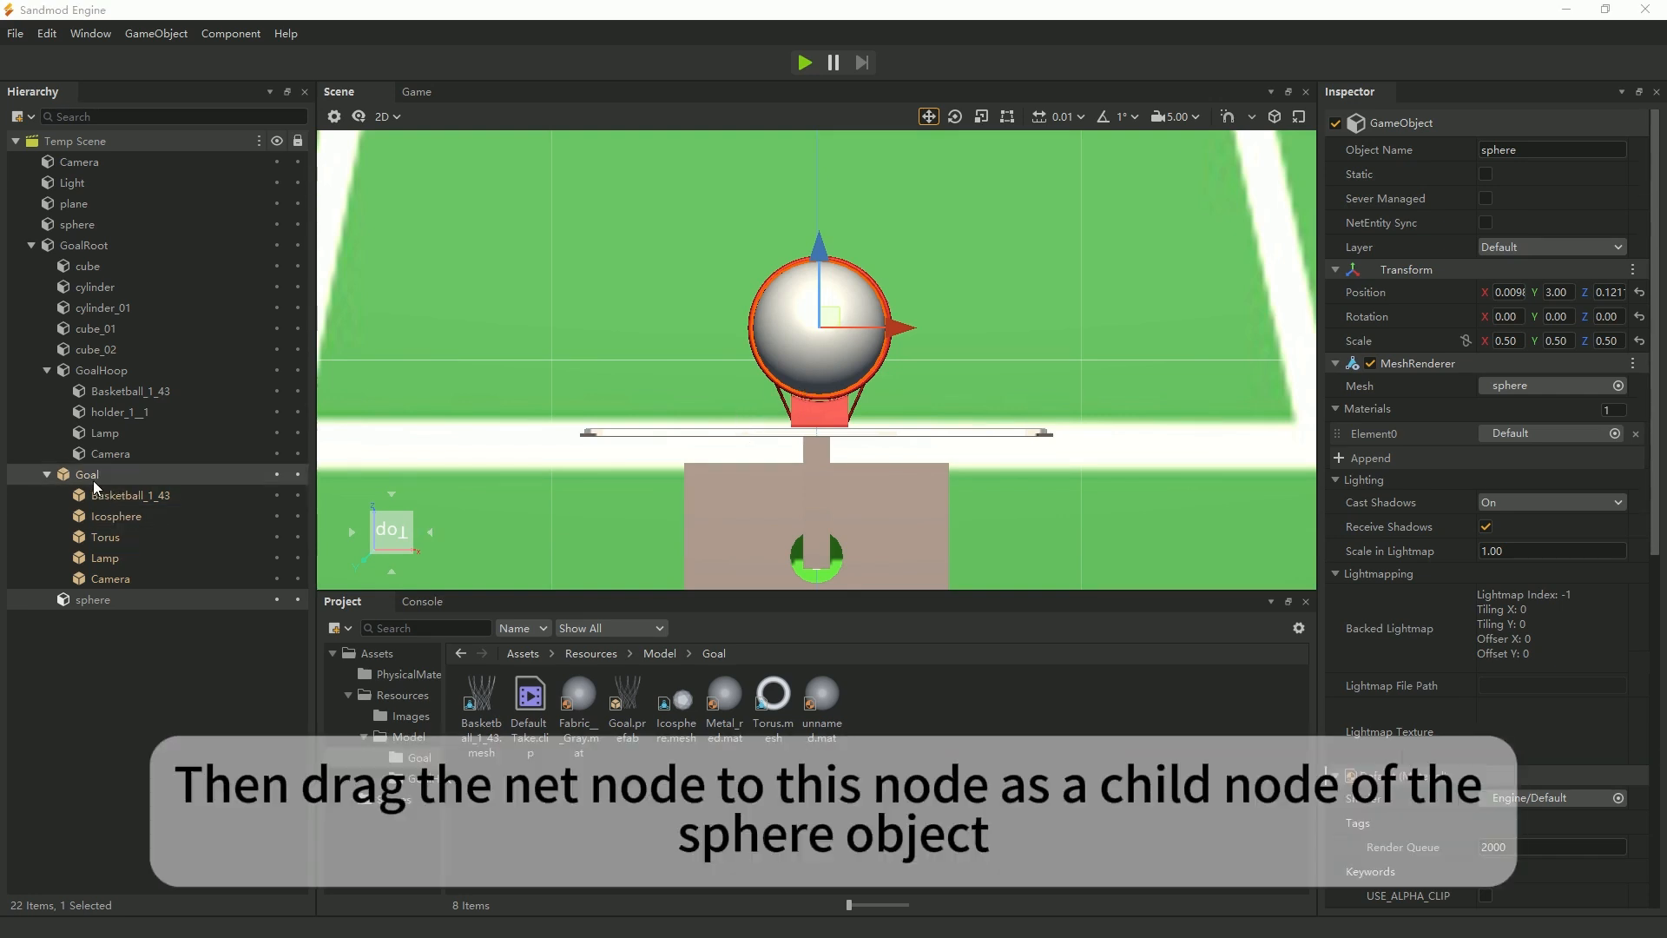
# Make the Goal net a child of the new sphere under GoalRoot and disable that sphere's MeshRenderer.
pyautogui.moveTo(92, 479); pyautogui.dragTo(115, 602)
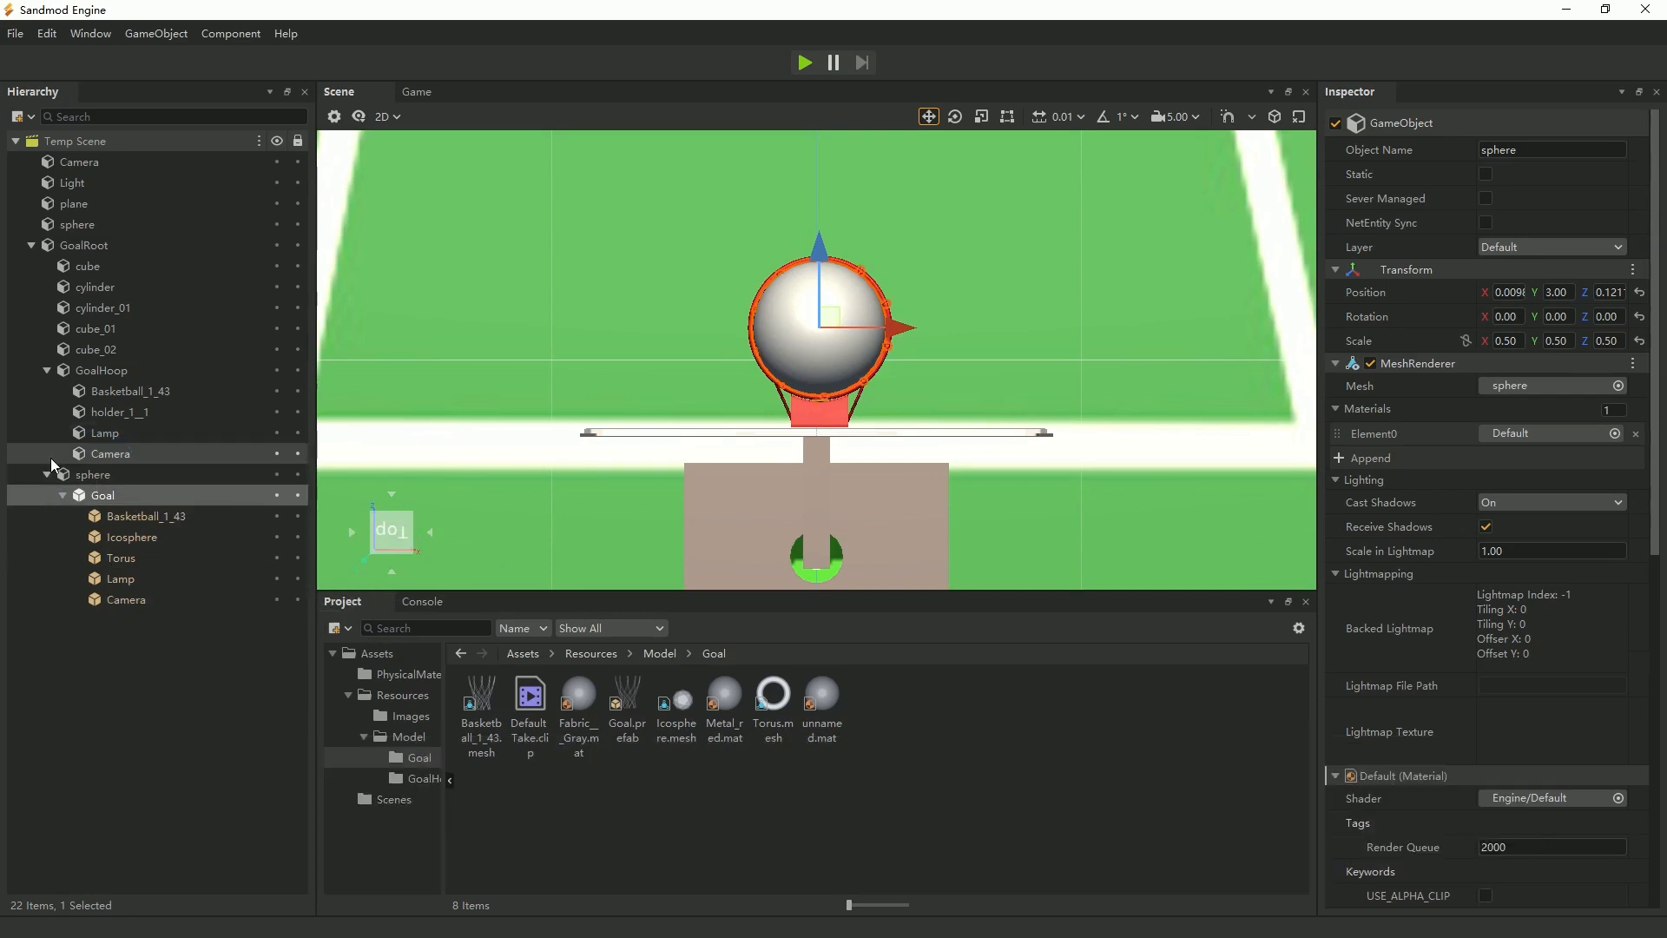
pyautogui.click(99, 477)
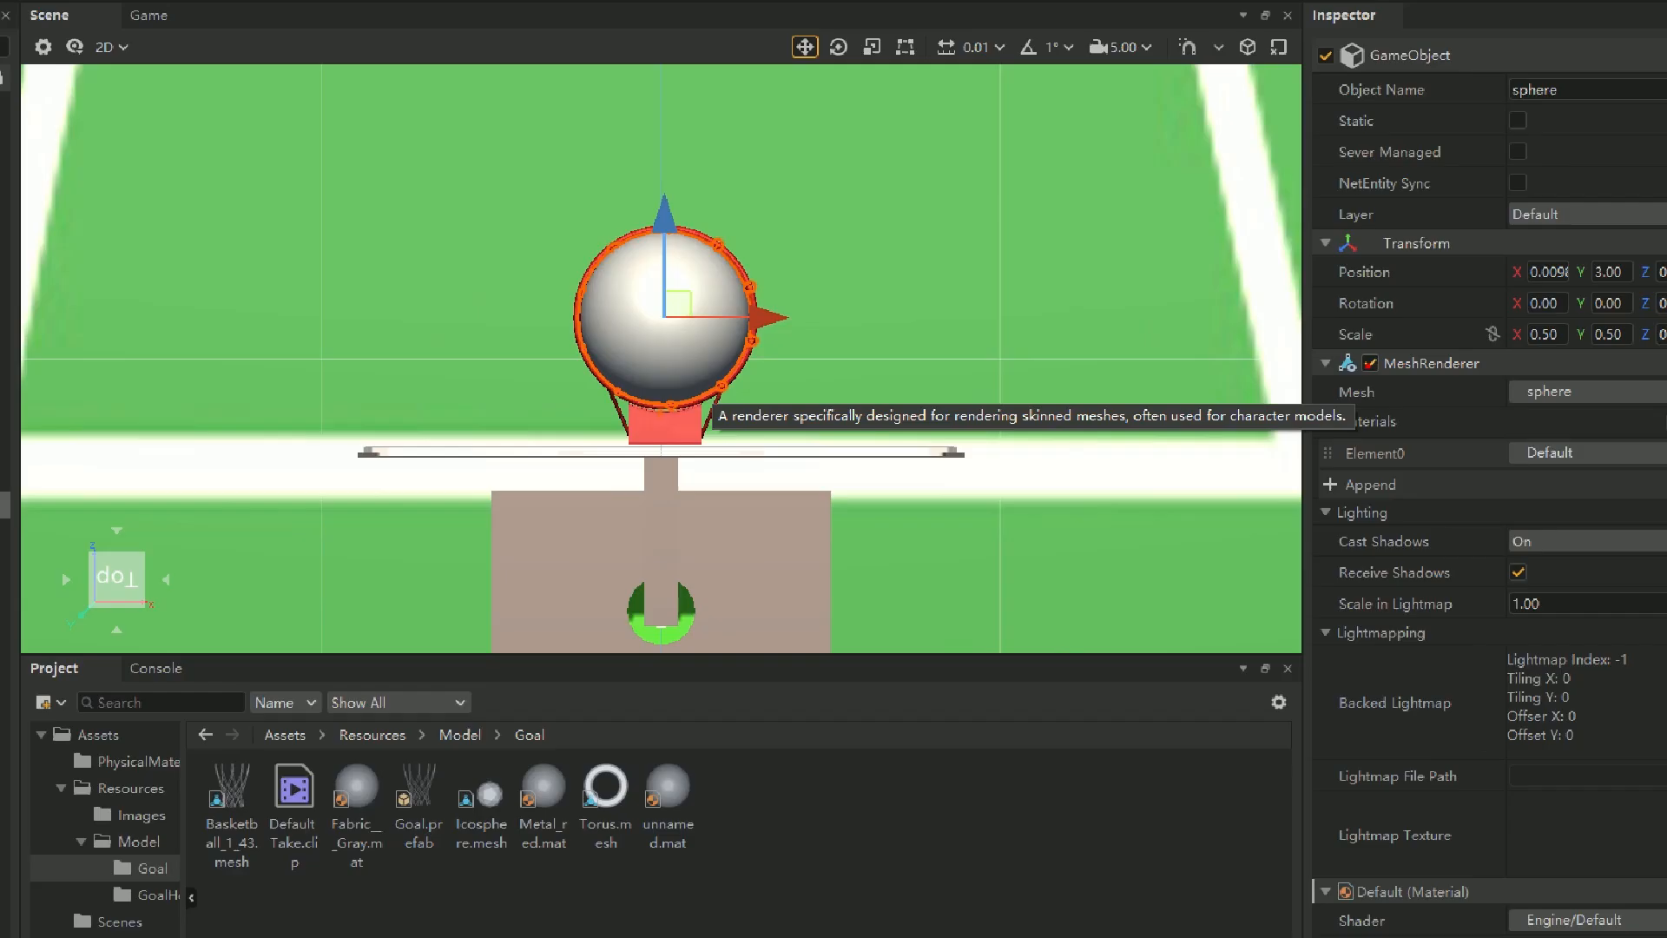
pyautogui.click(1370, 363)
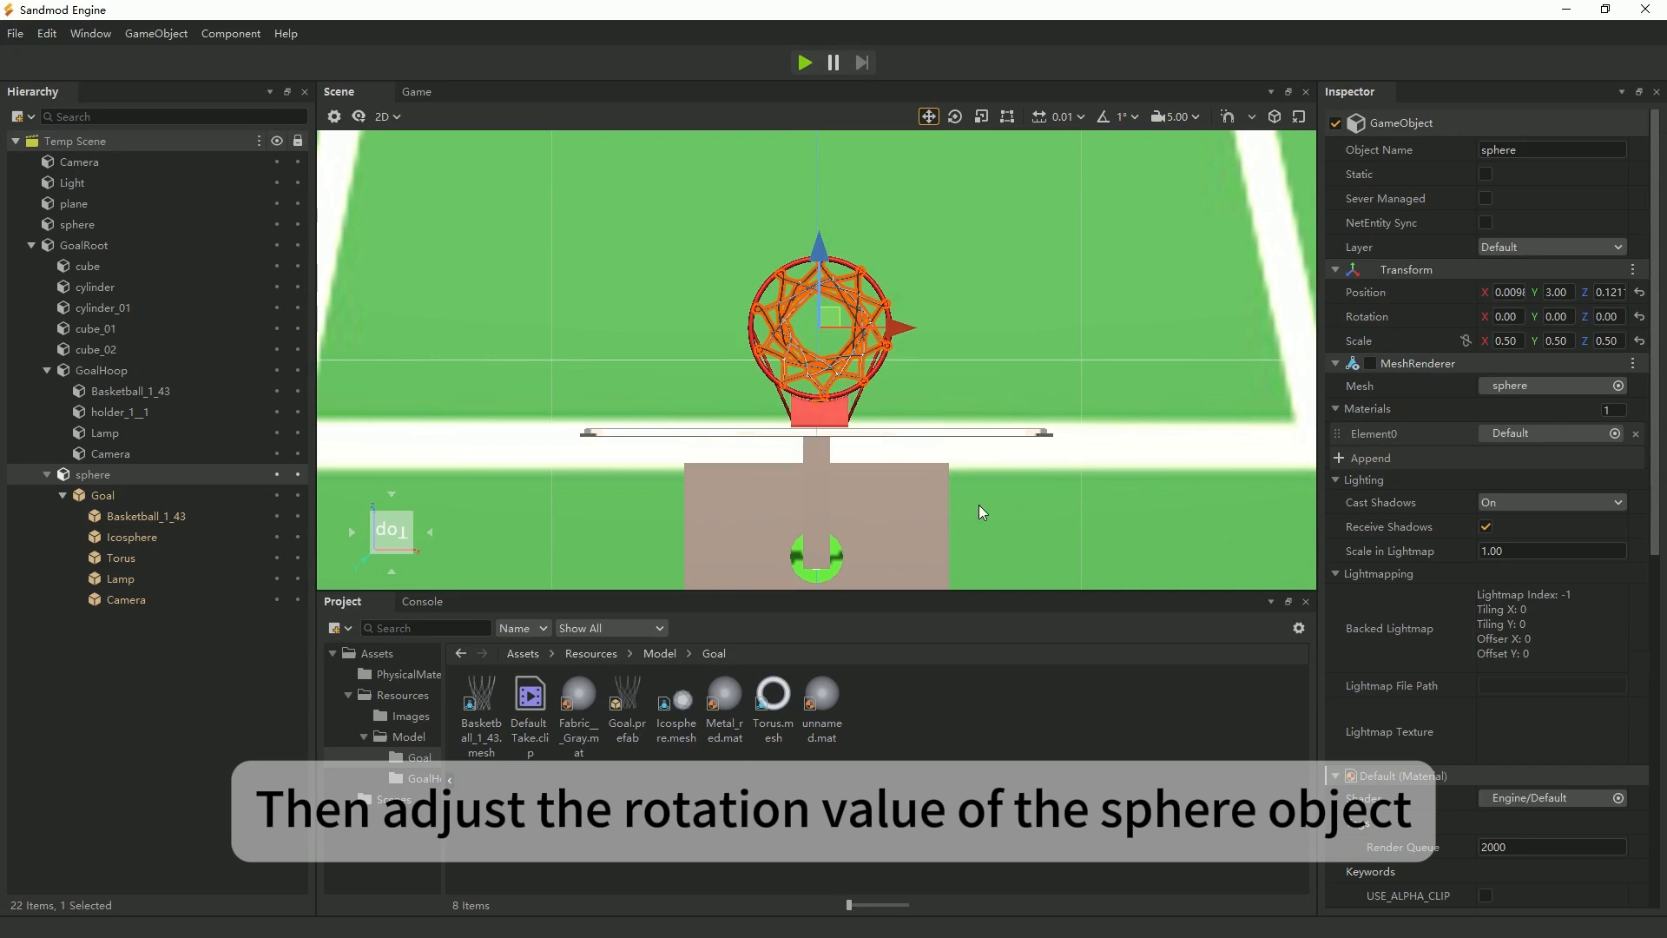
# Examine the net hanging from the hoop in the right and front 2D views, with the Rotate tool active on the sphere.
pyautogui.moveTo(990, 509); pyautogui.dragTo(940, 420, button='middle')
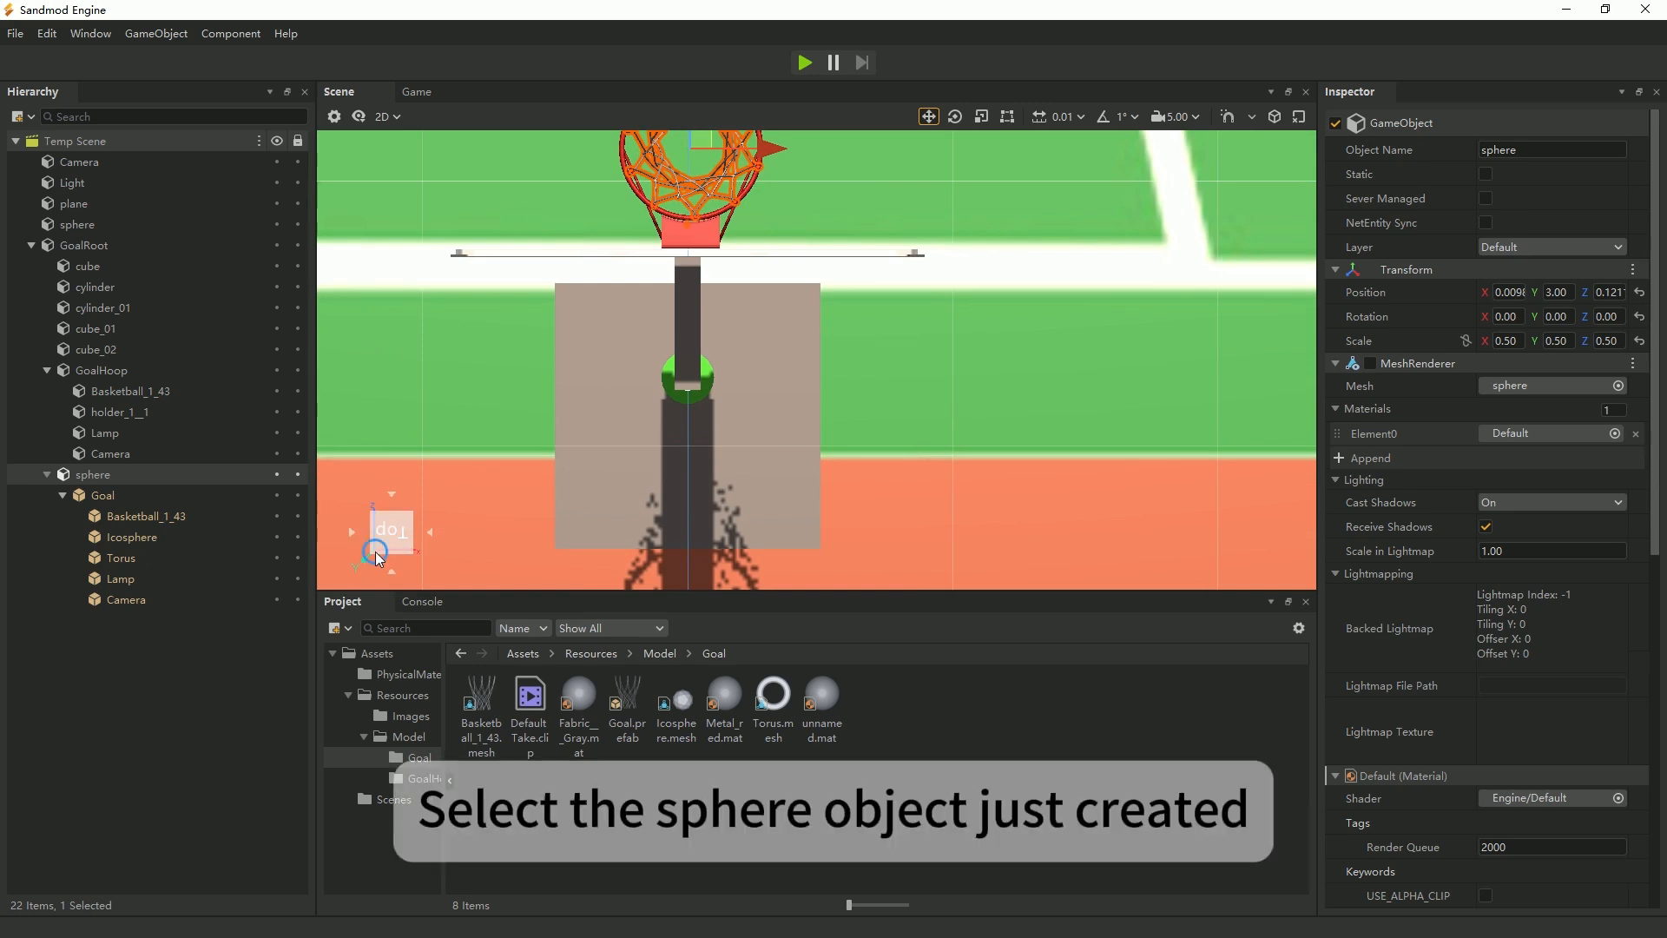
pyautogui.click(431, 533)
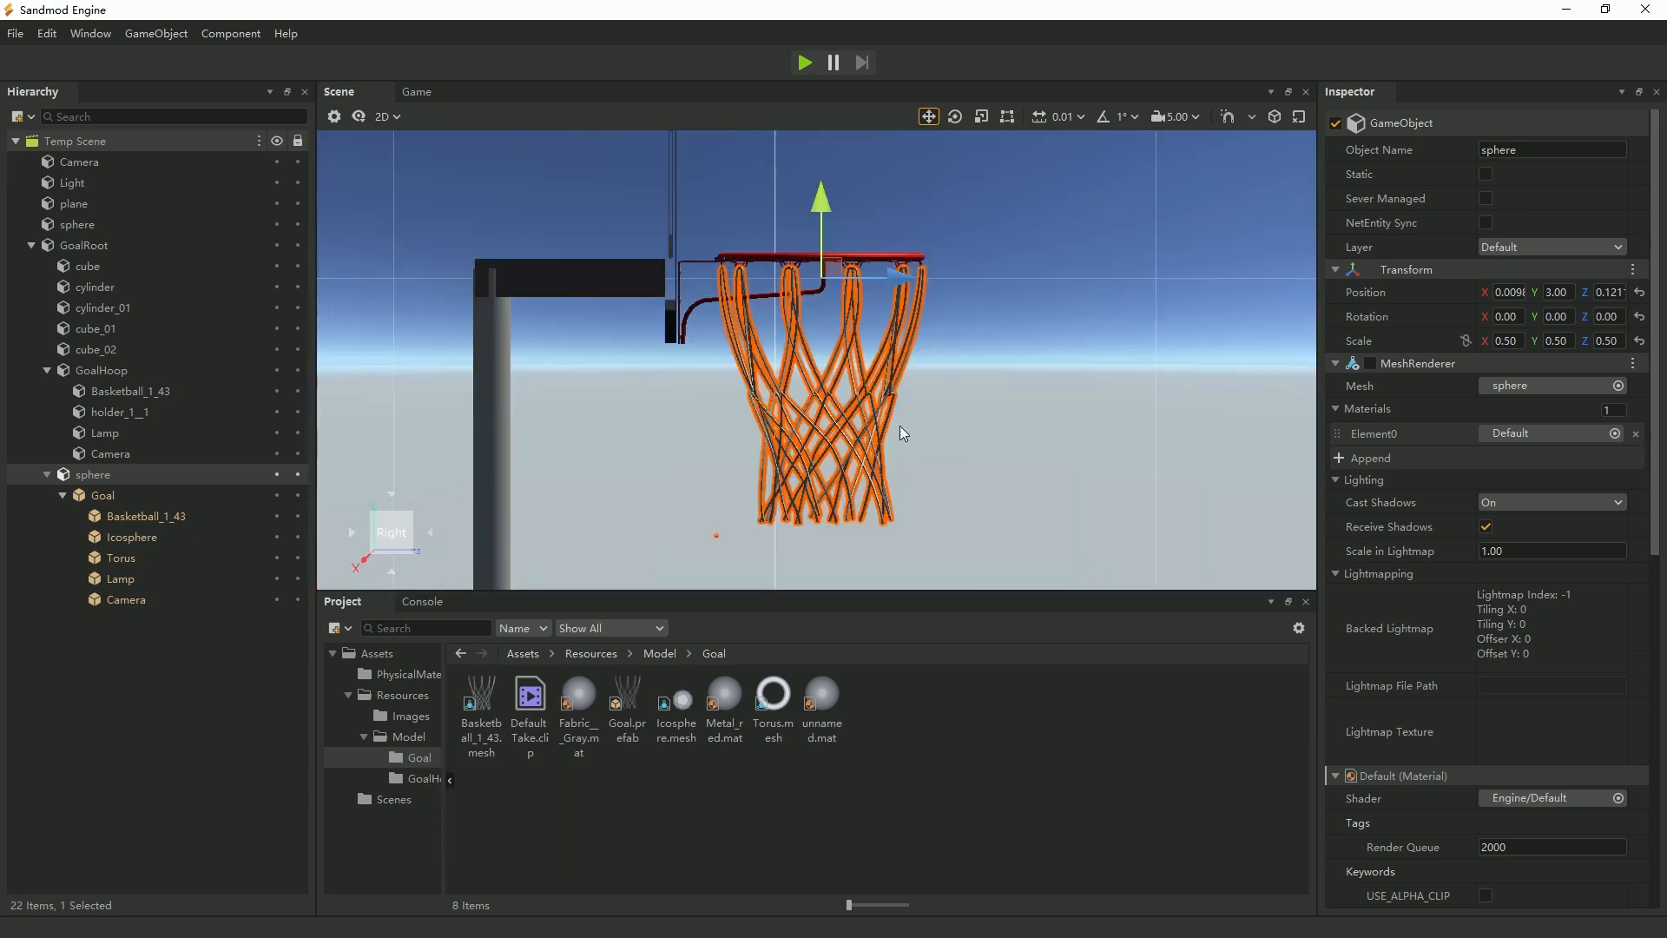
pyautogui.moveTo(1064, 445); pyautogui.dragTo(1028, 492, button='middle')
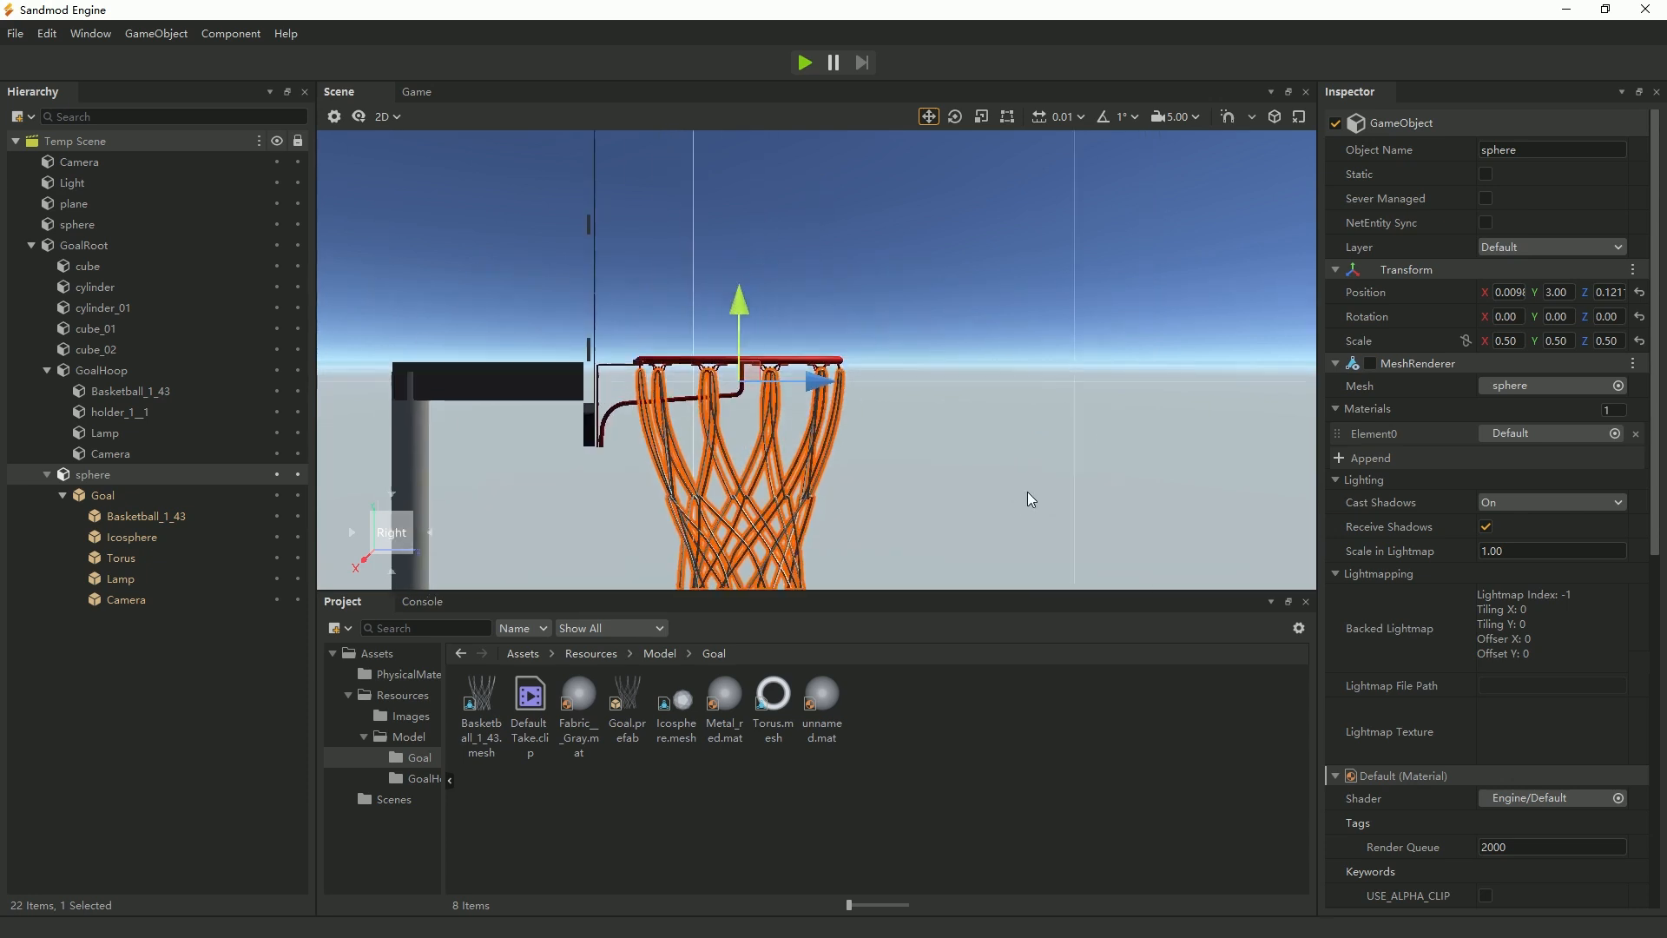
pyautogui.scroll(-1, 959, 463)
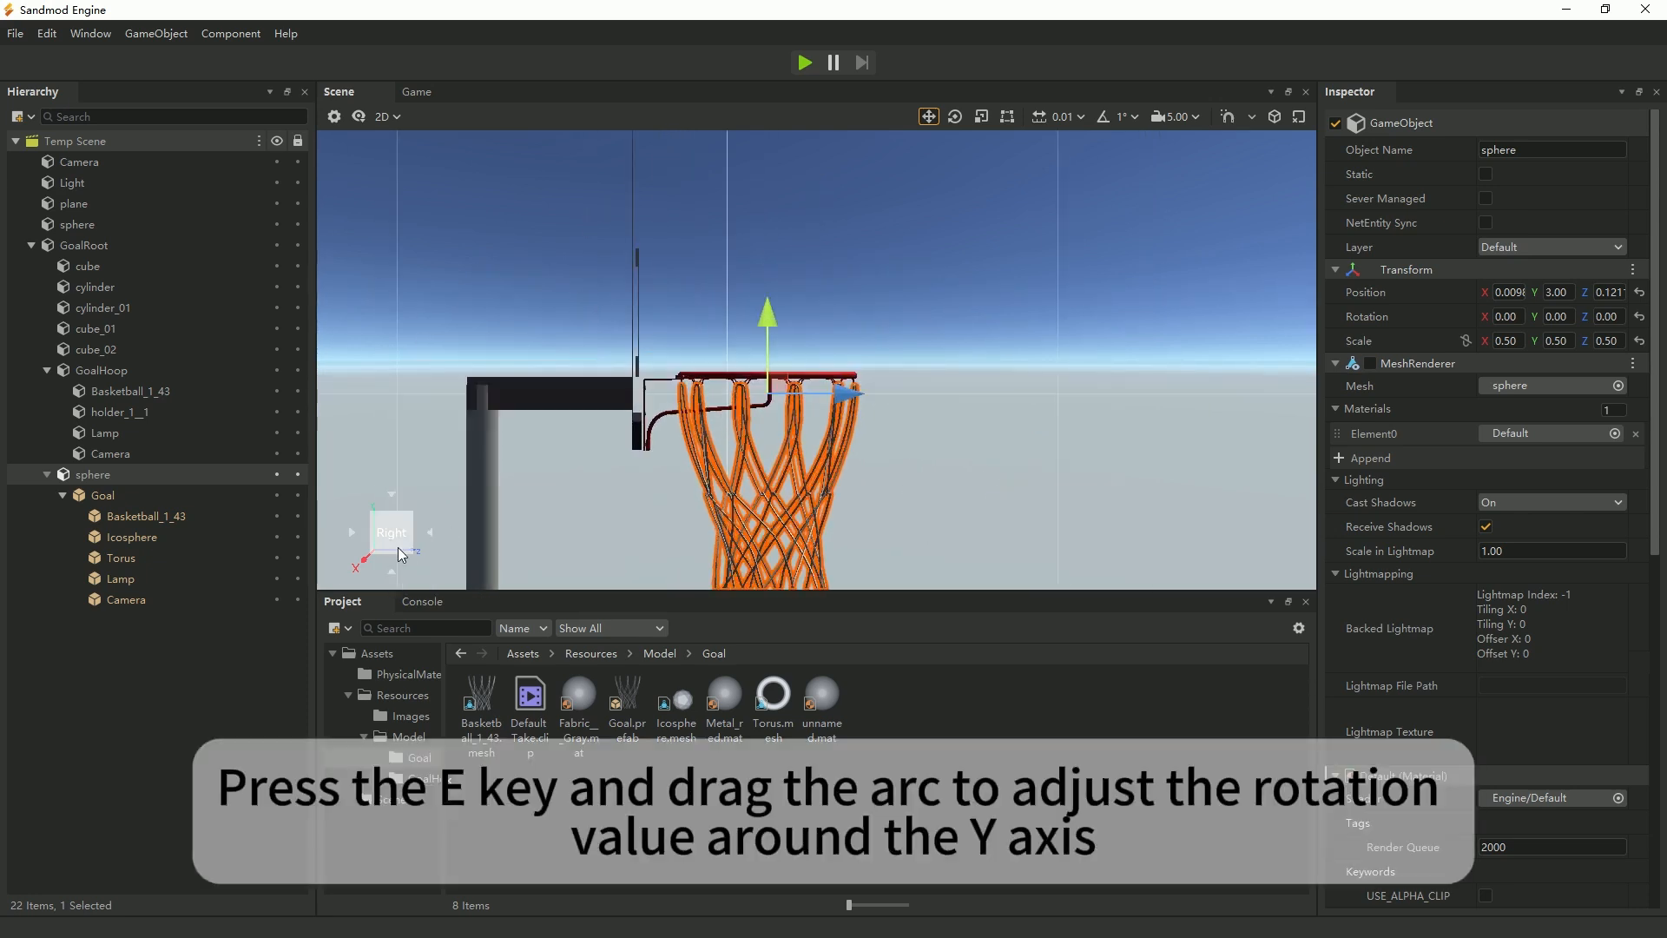
pyautogui.click(431, 533)
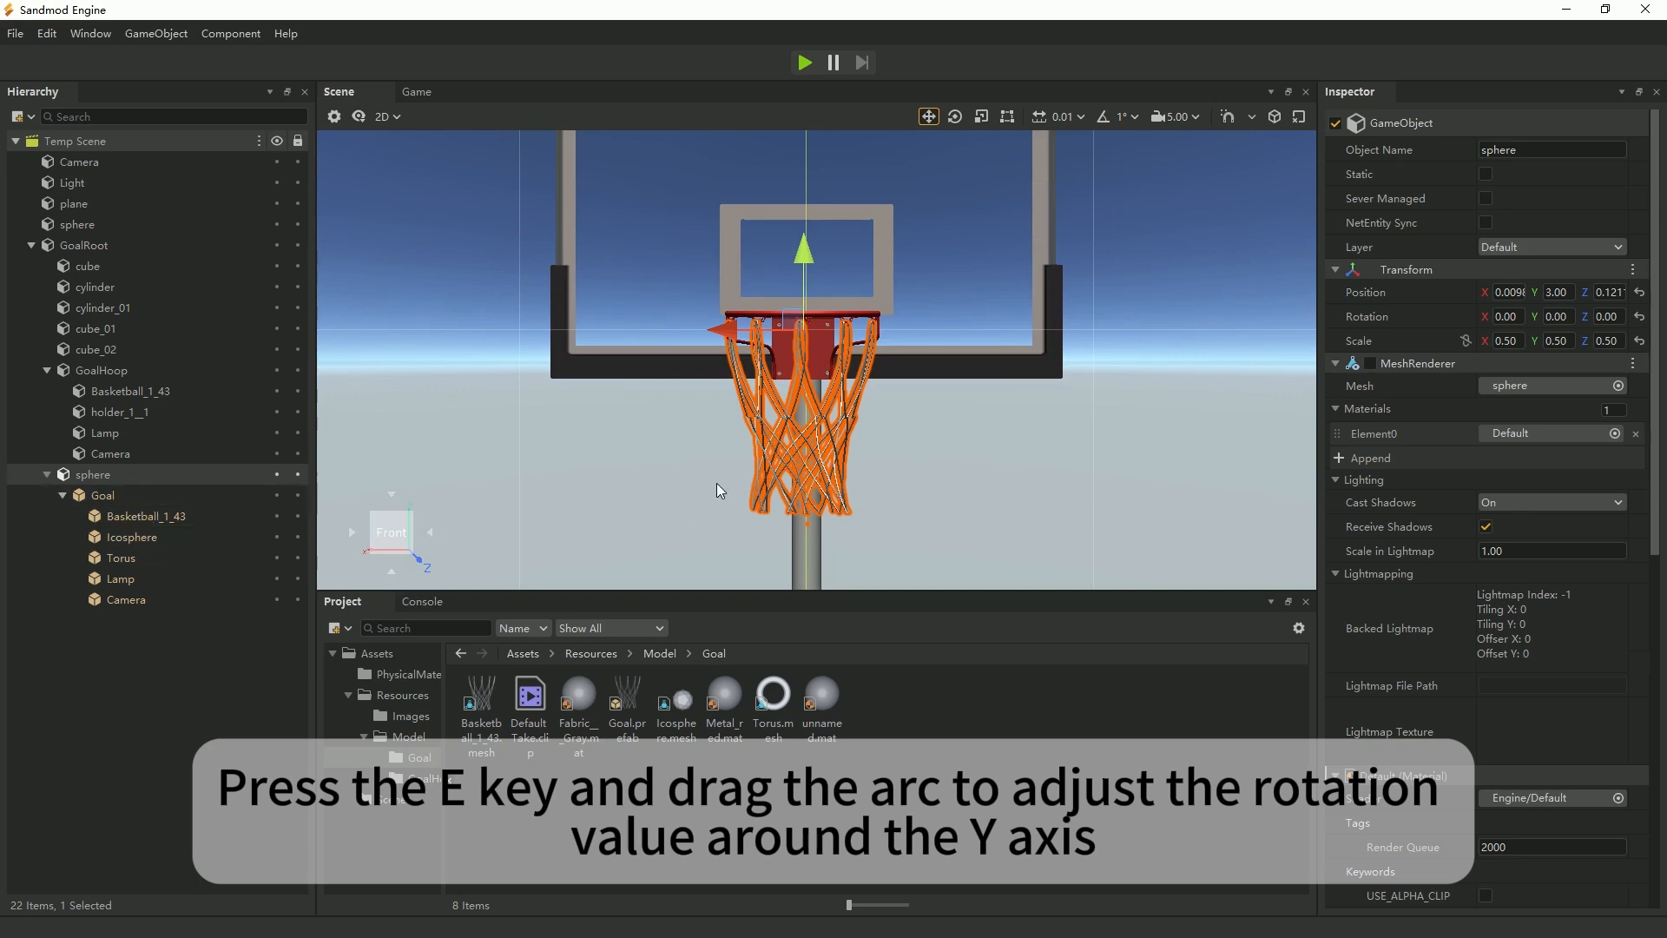
pyautogui.press('e')
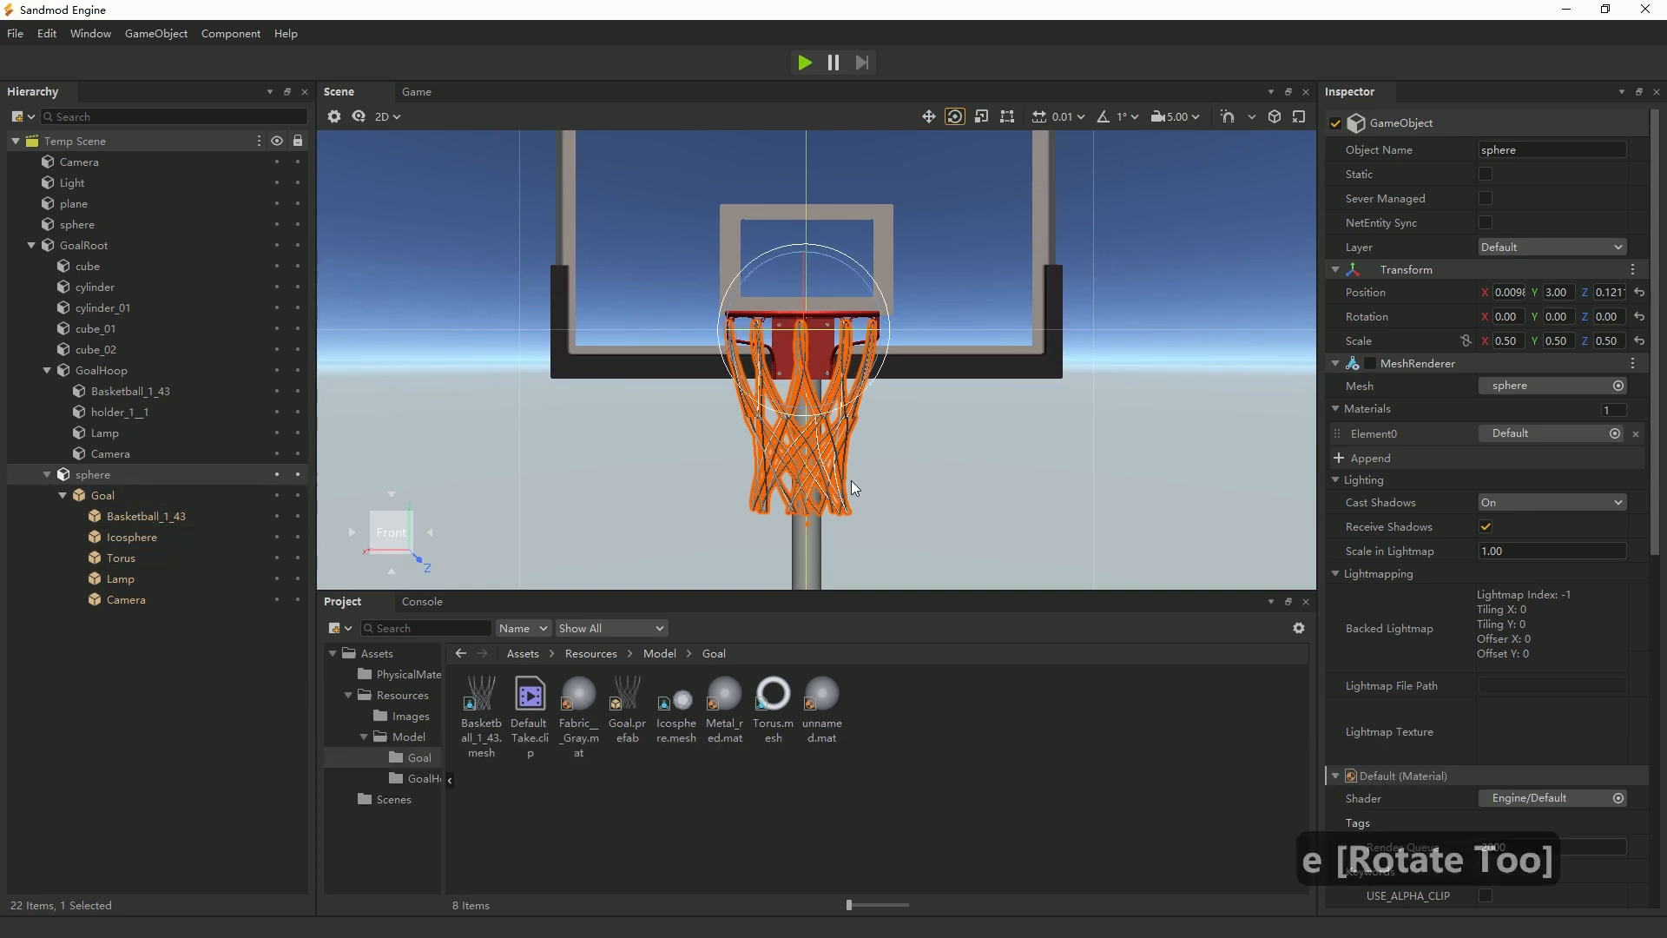
pyautogui.moveTo(913, 496); pyautogui.dragTo(908, 418, button='middle')
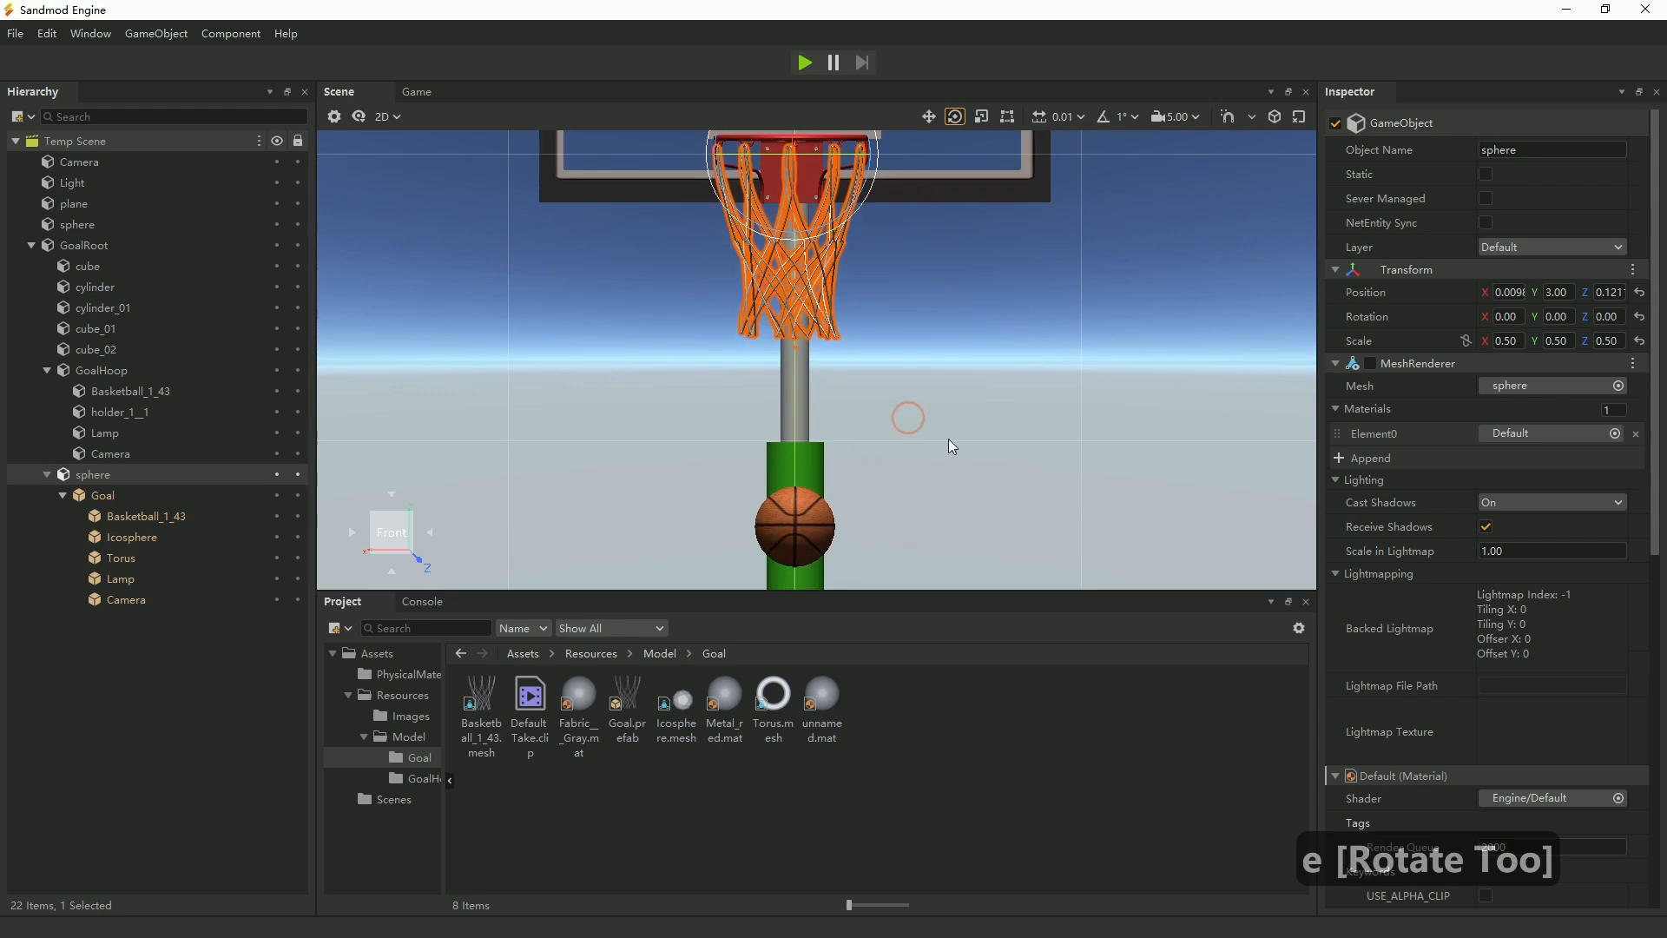
pyautogui.moveTo(1077, 501); pyautogui.dragTo(997, 495, button='middle')
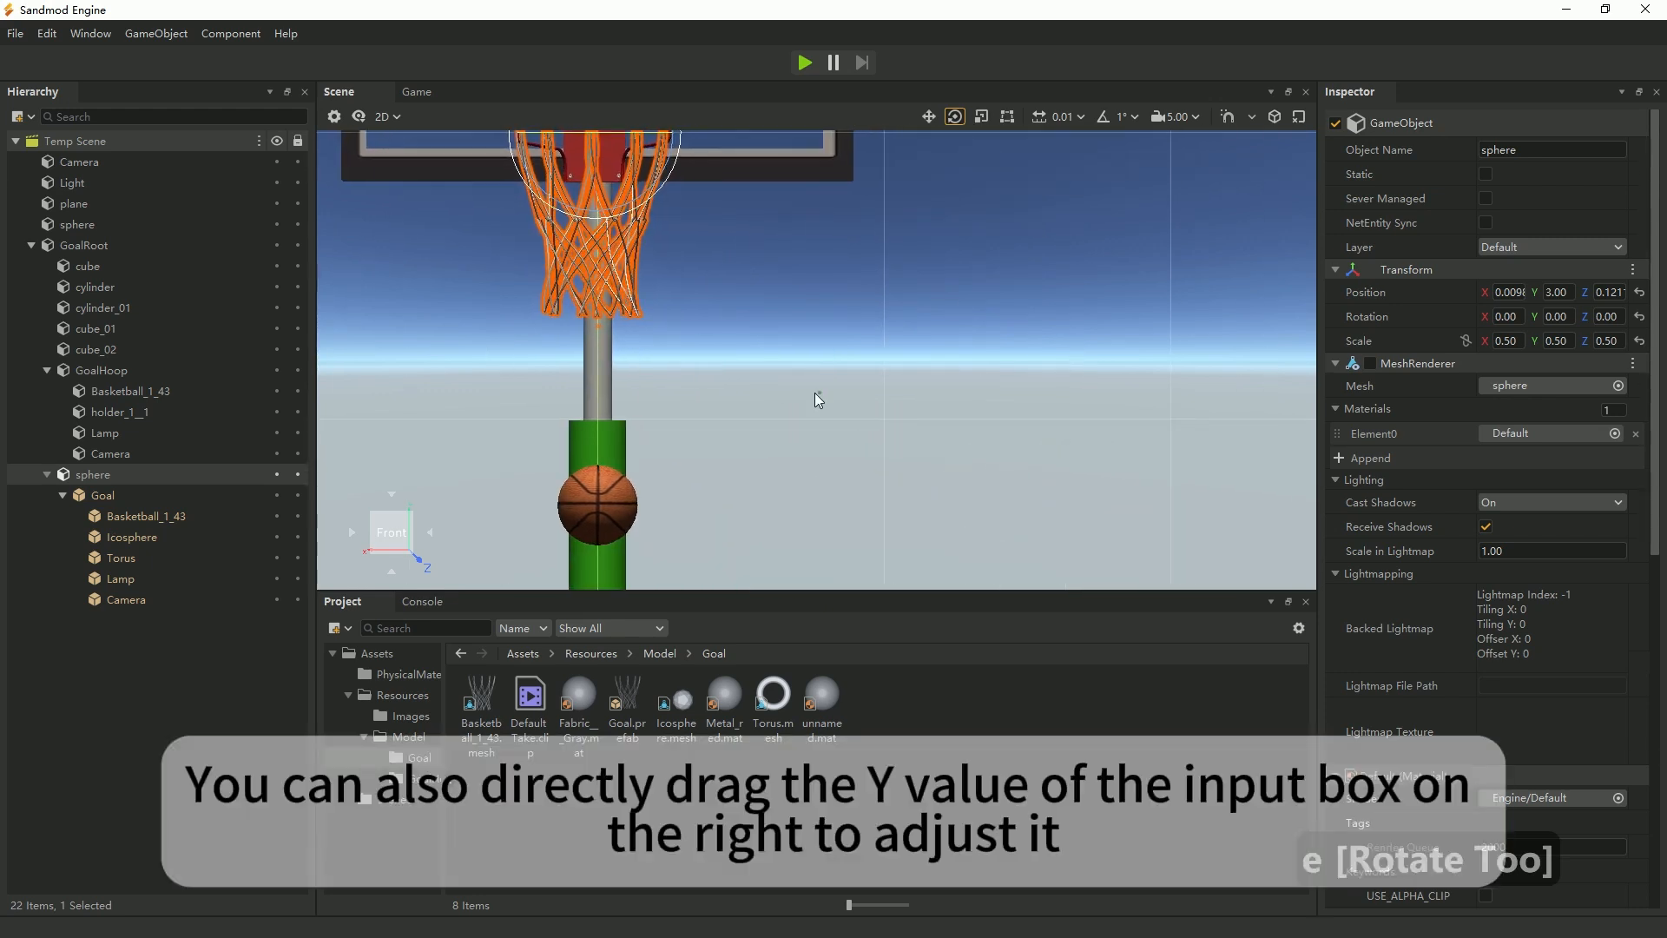
pyautogui.moveTo(873, 402); pyautogui.dragTo(942, 518, button='middle')
# In the orthographic view from above, rotate the hidden sphere about Y to about 0.86 so the net lines up with the hoop.
pyautogui.click(397, 120)
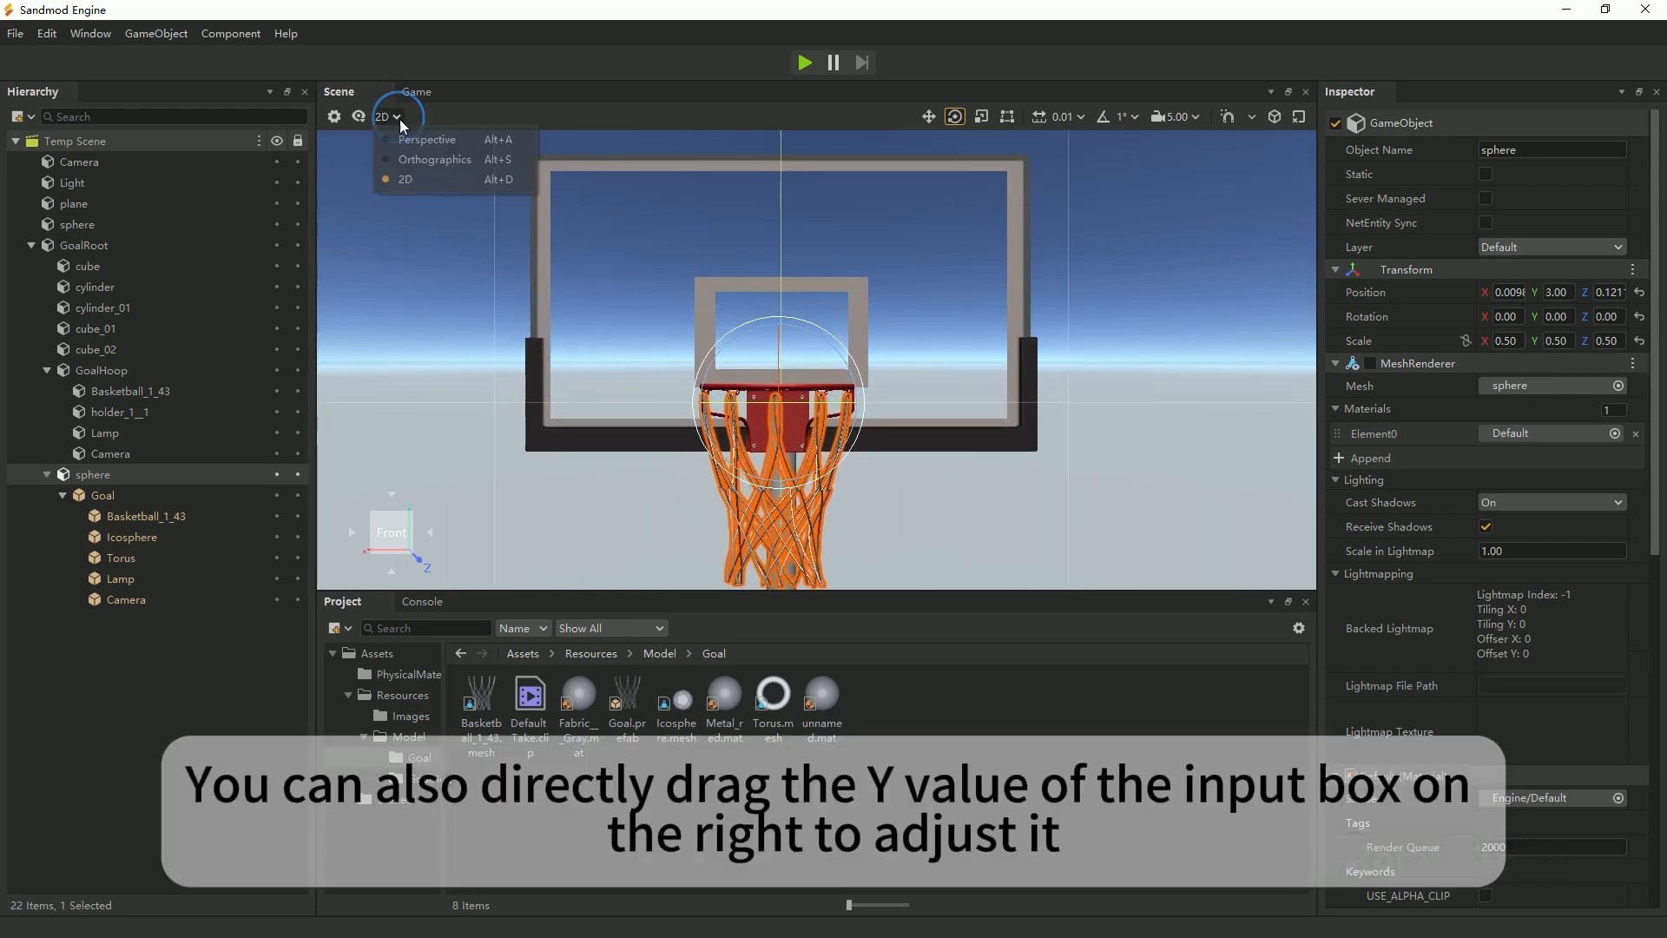
pyautogui.click(432, 162)
pyautogui.moveTo(780, 395); pyautogui.dragTo(861, 406, button='right')
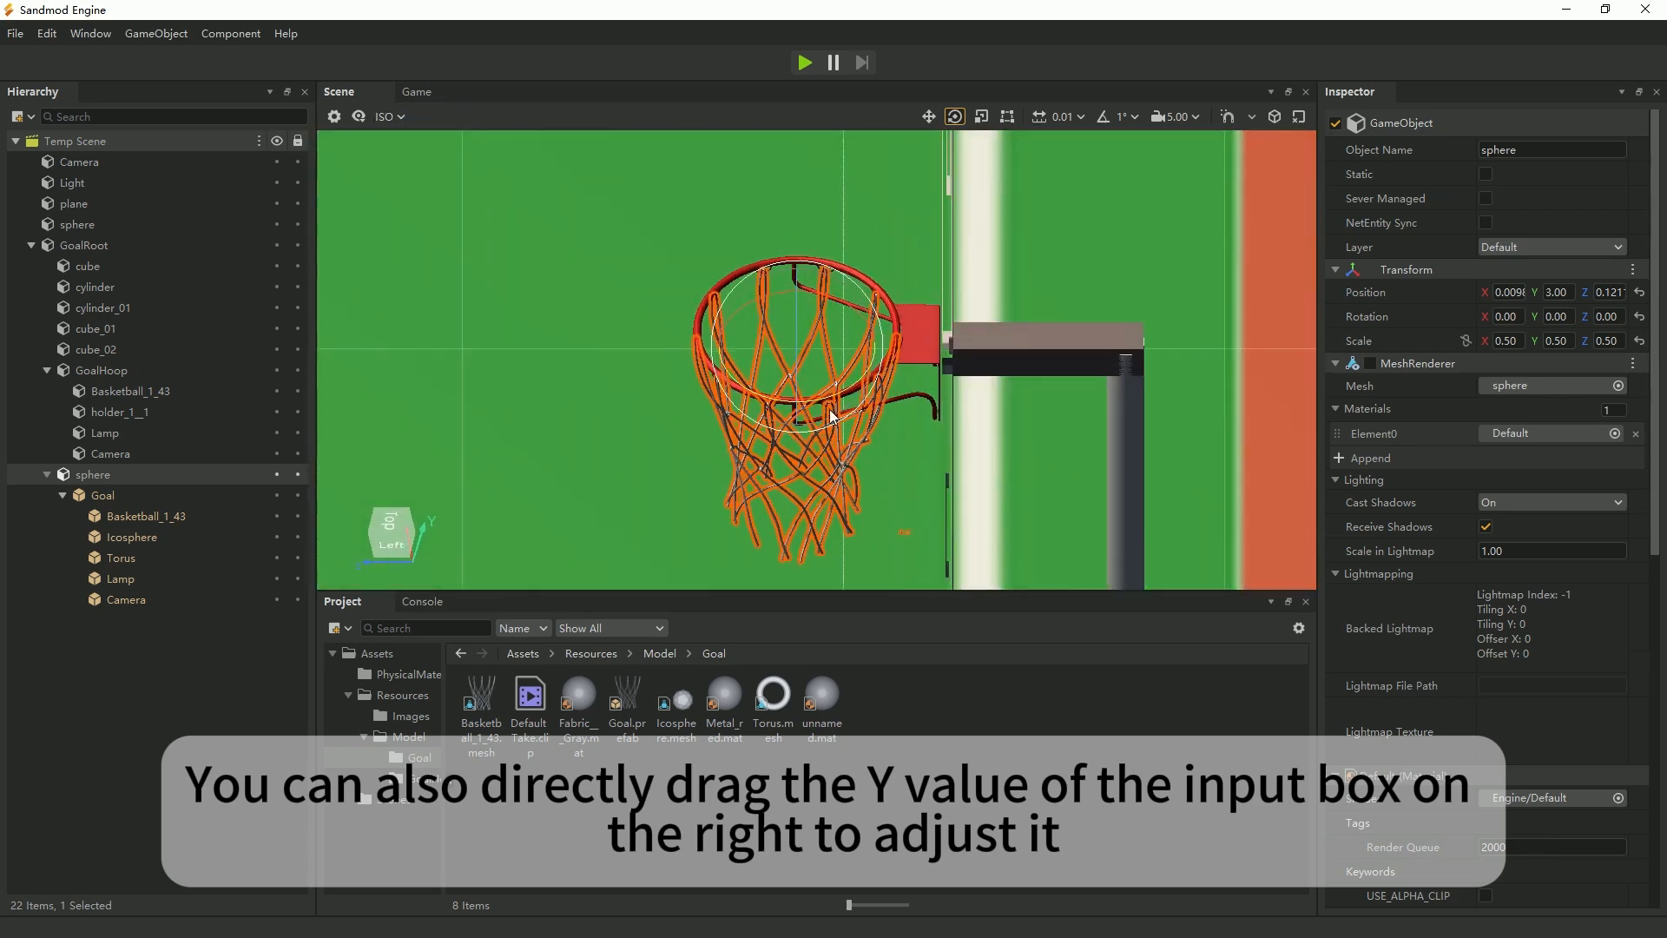
pyautogui.scroll(1, 833, 419)
pyautogui.scroll(1, 800, 439)
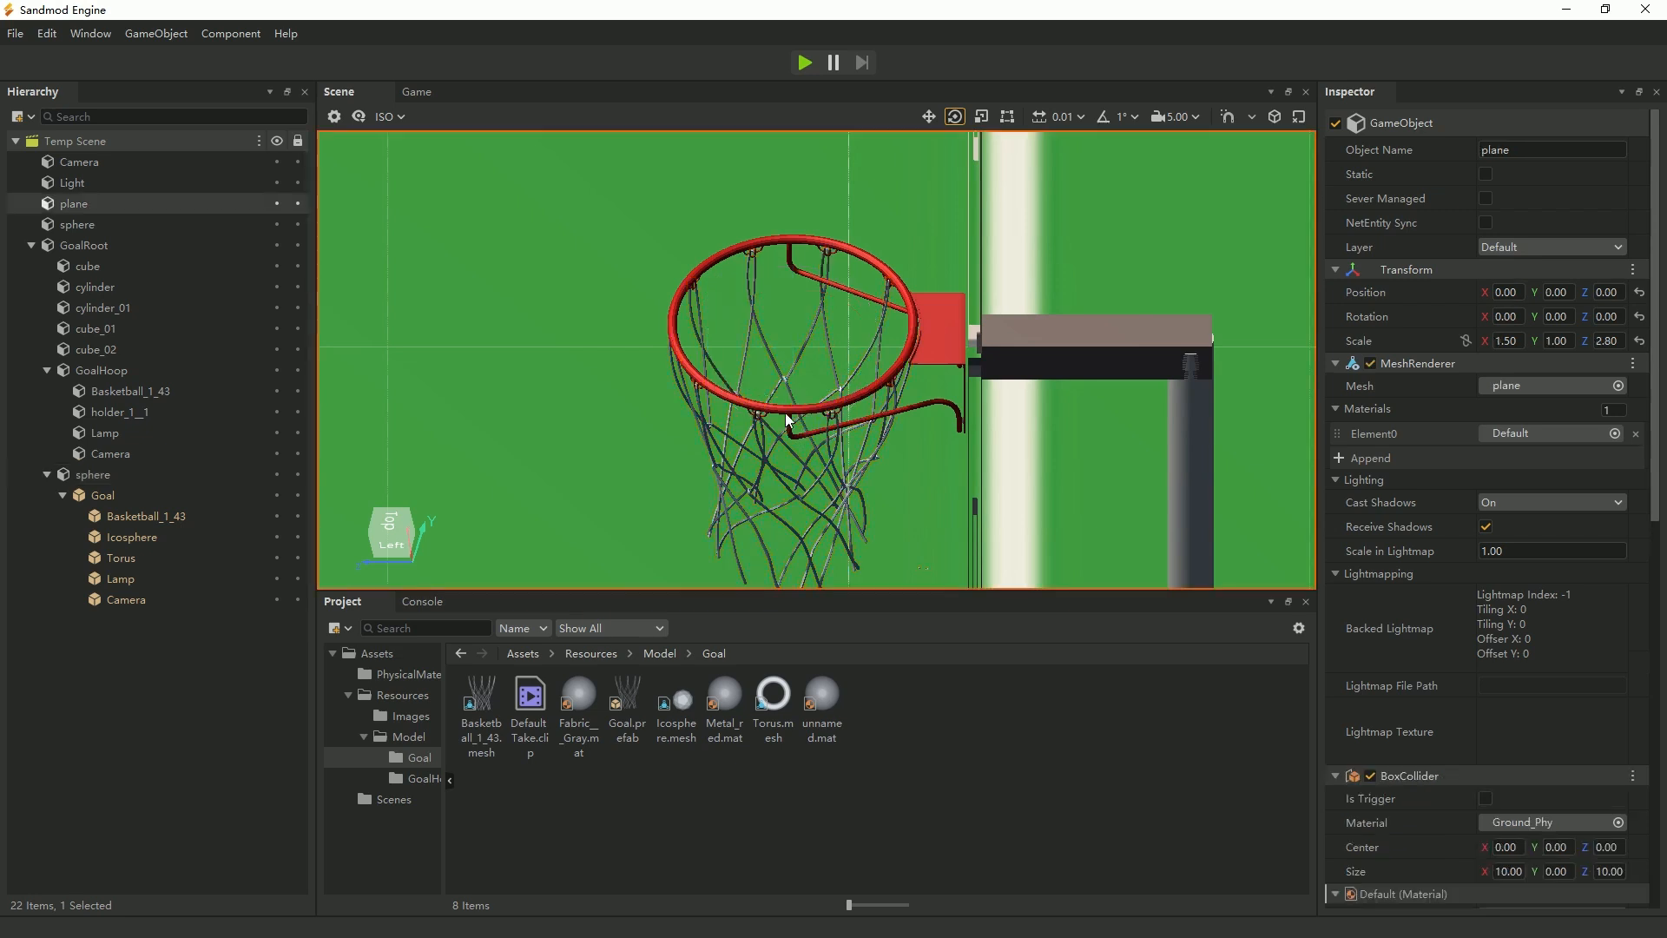
pyautogui.click(104, 478)
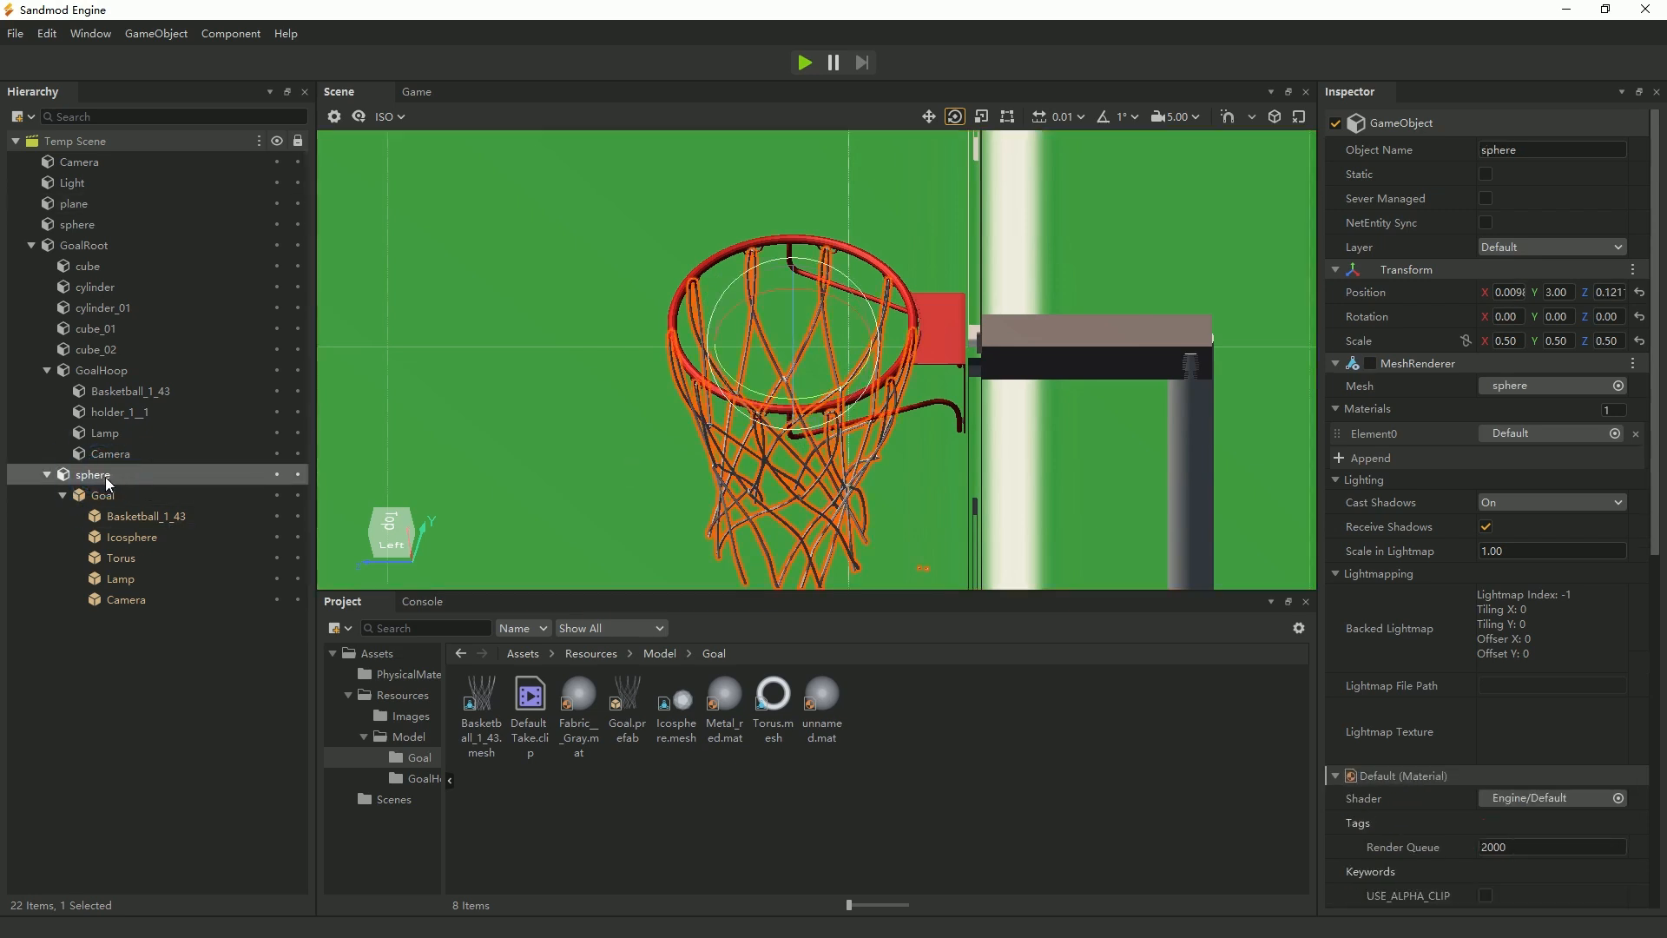
pyautogui.press('e')
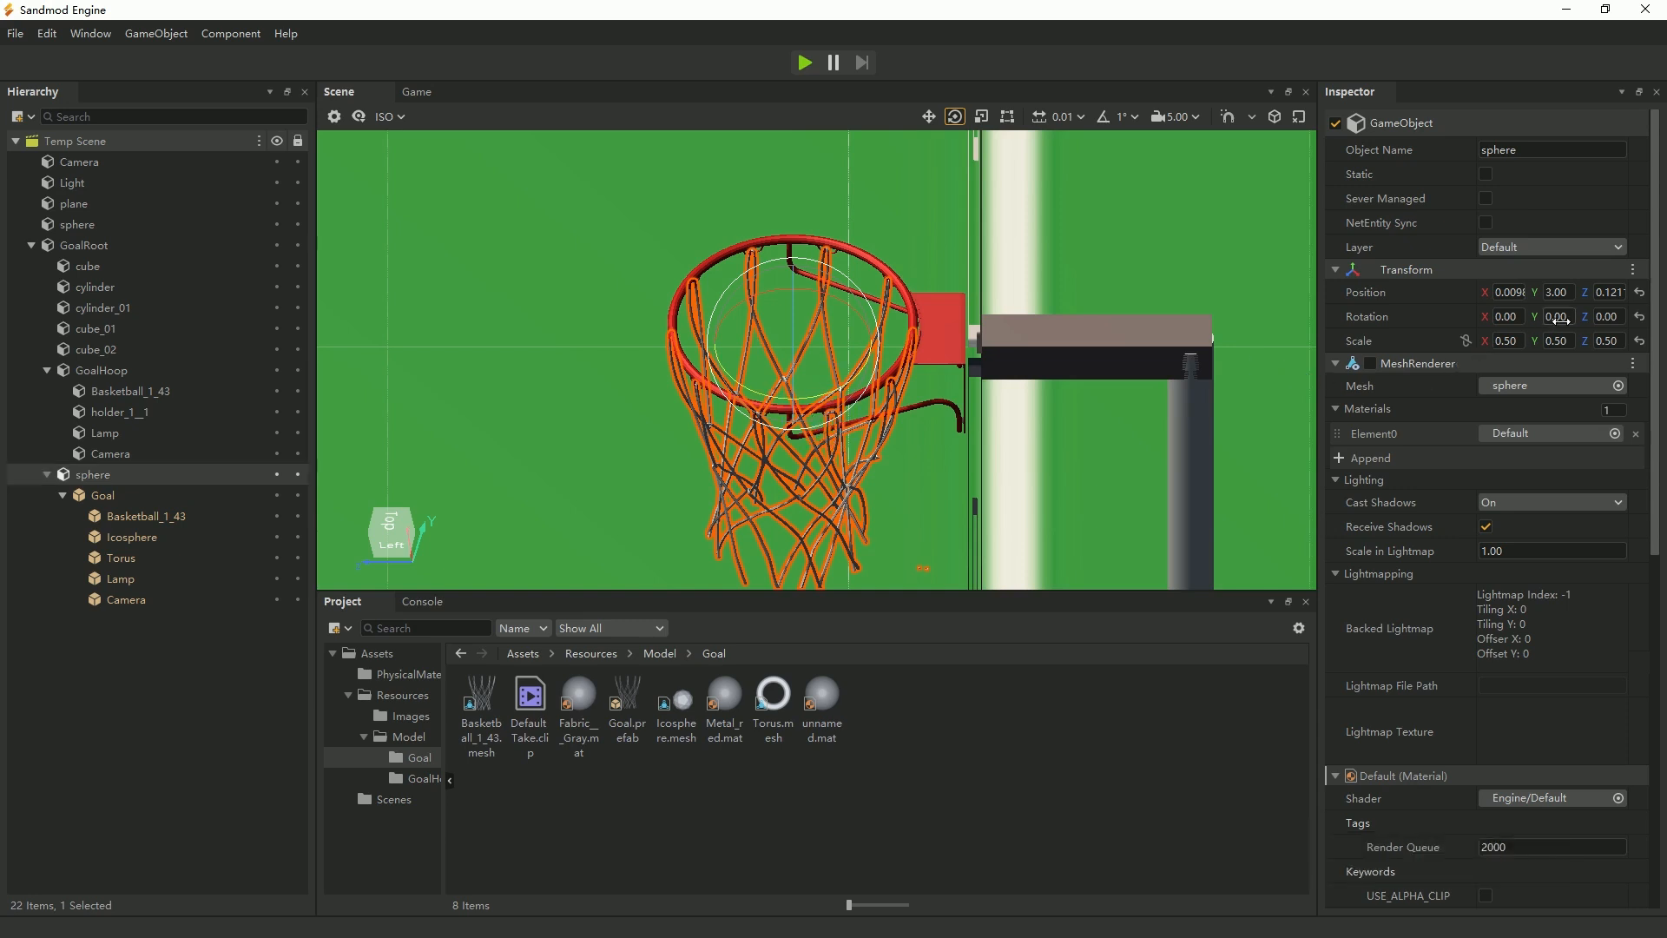
pyautogui.moveTo(1557, 319)
pyautogui.mouseDown()
pyautogui.moveTo(1511, 320)
pyautogui.moveTo(1557, 319)
pyautogui.mouseUp()
pyautogui.moveTo(805, 397); pyautogui.dragTo(805, 401)
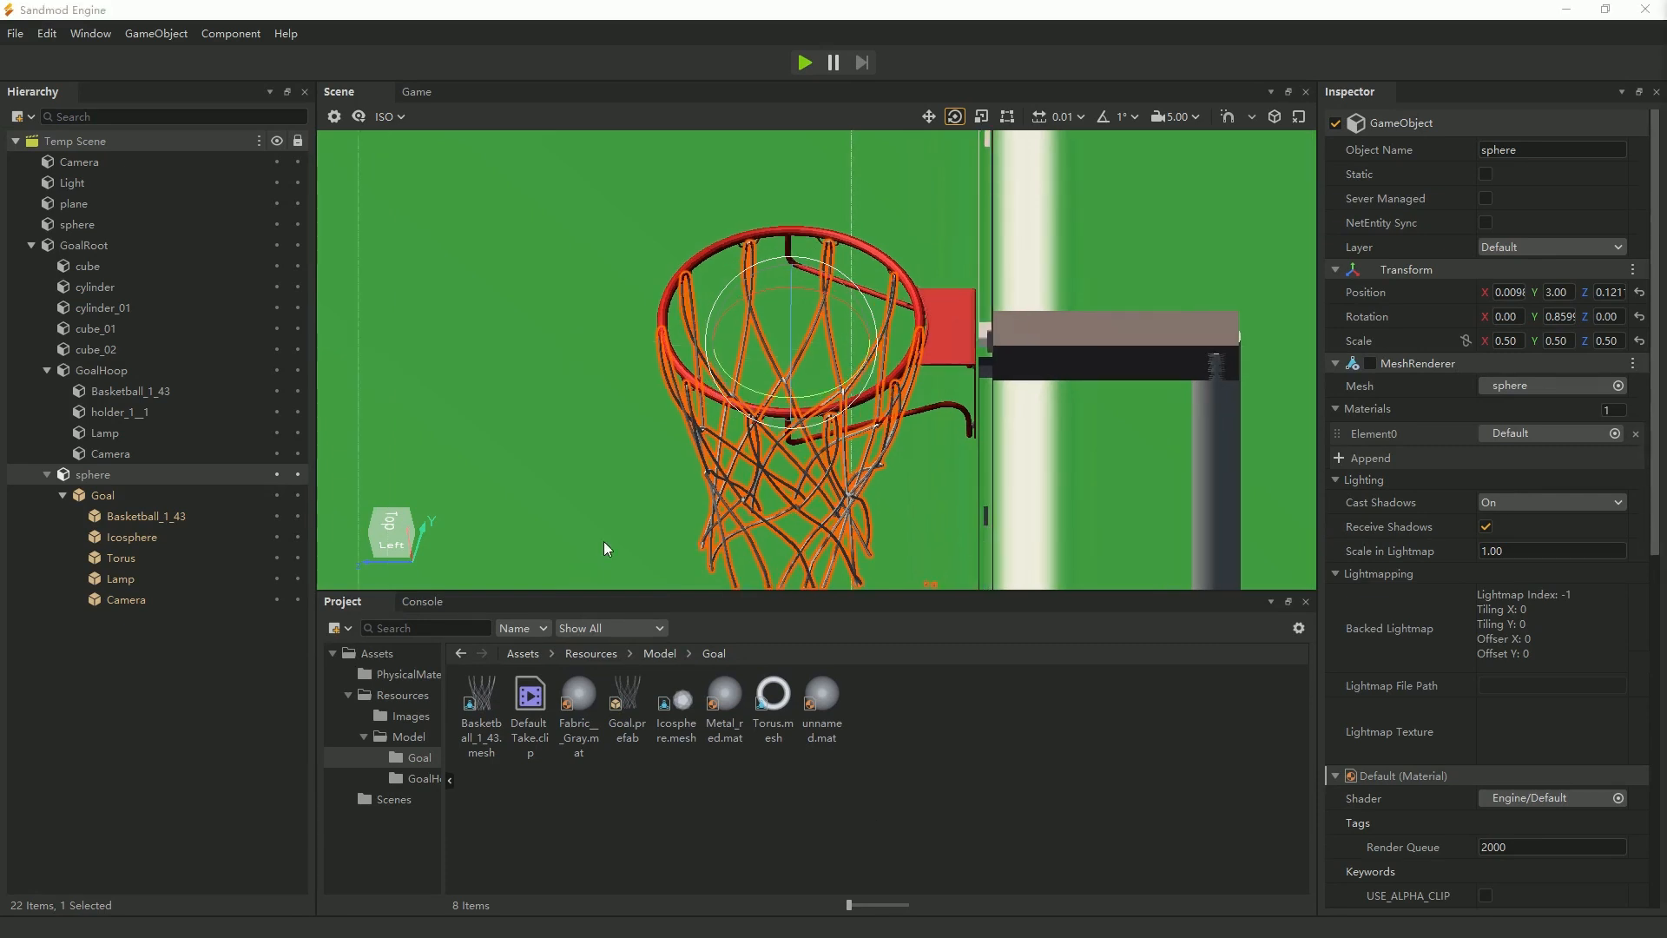
pyautogui.scroll(3, 820, 433)
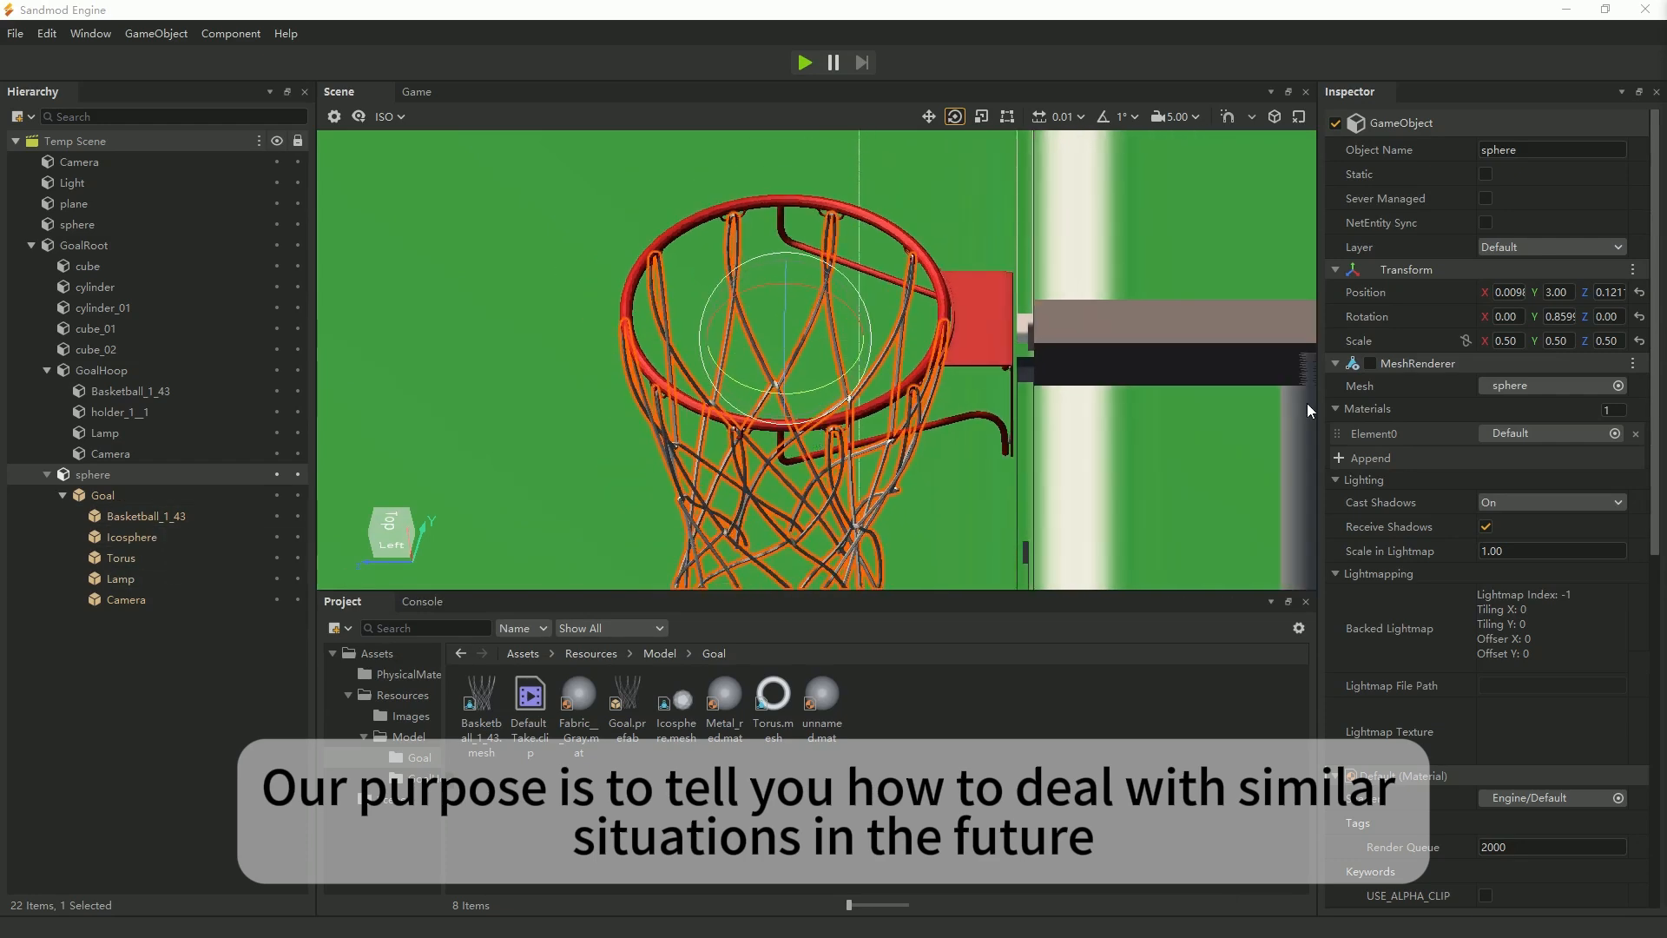
# Examine the hoop, net and backboard from the side, up close and from a distance, with the Move tool active on the sphere.
pyautogui.click(1370, 363)
pyautogui.click(1370, 363)
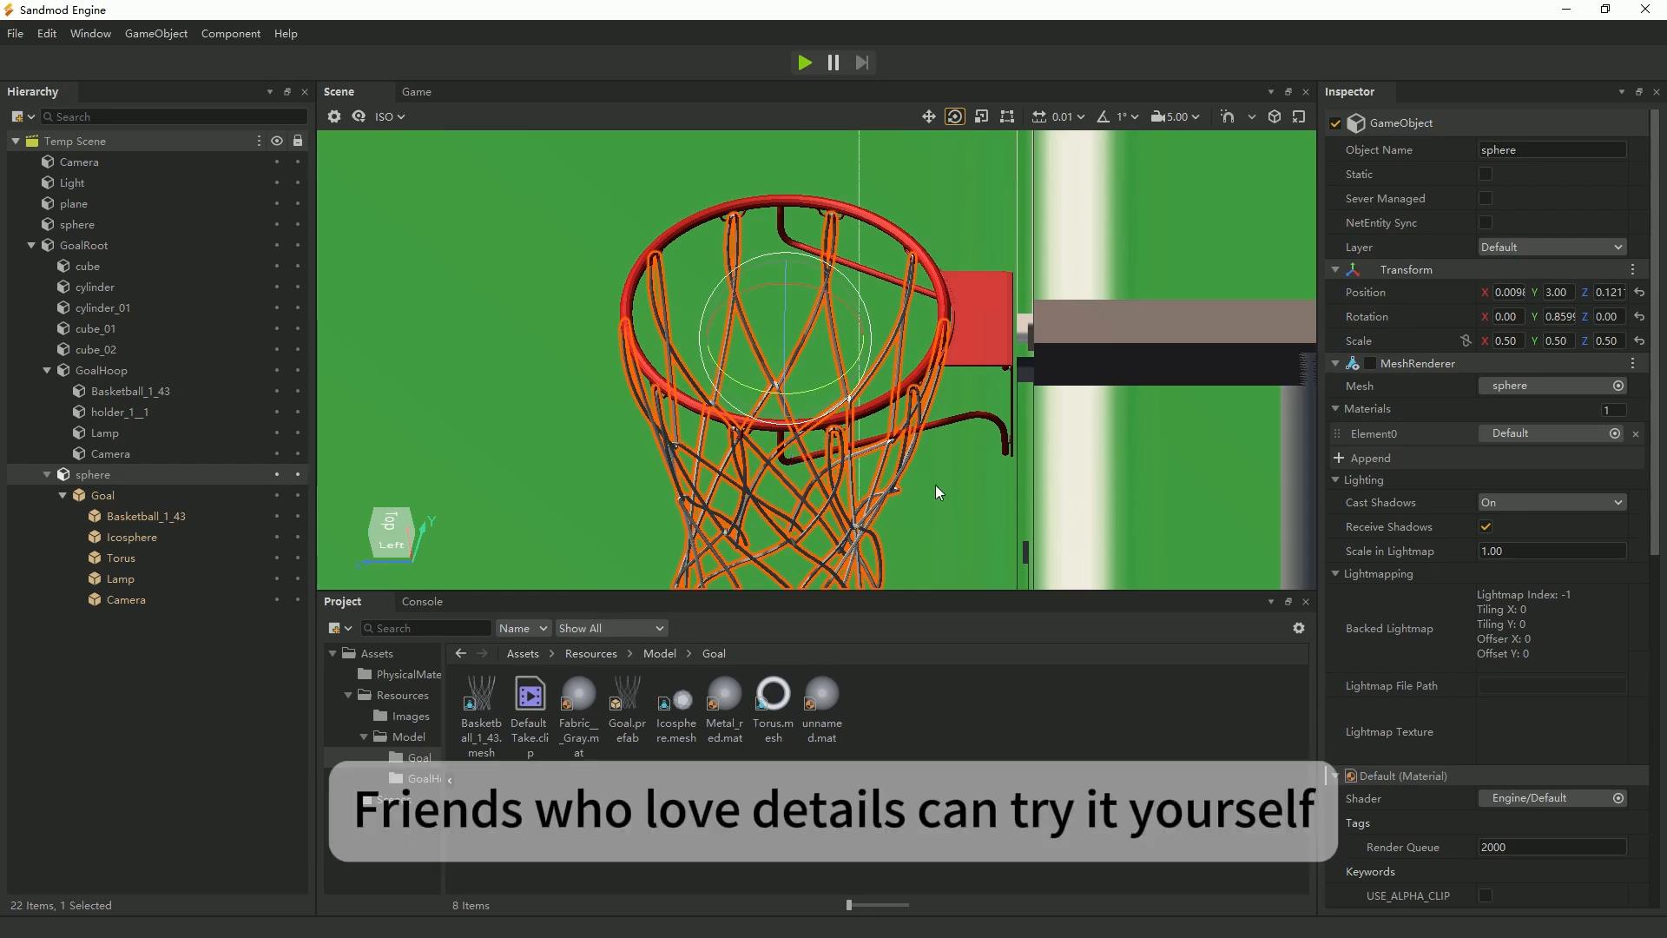
pyautogui.moveTo(936, 486); pyautogui.dragTo(814, 344, button='right')
pyautogui.scroll(4, 809, 429)
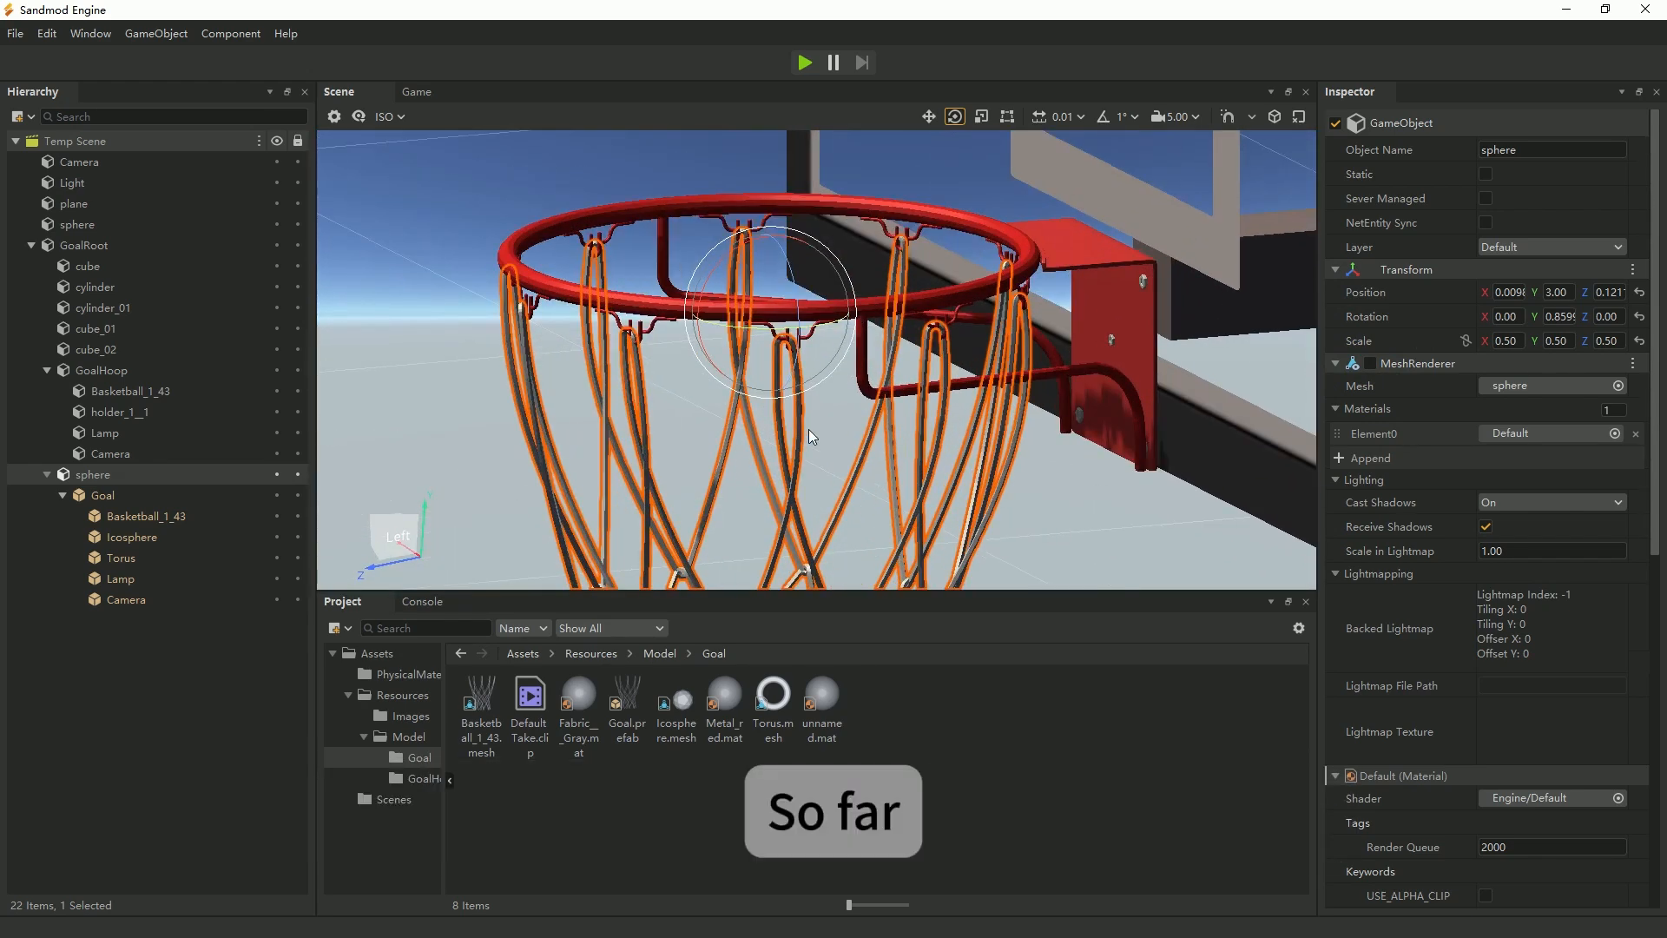
pyautogui.scroll(-4, 807, 429)
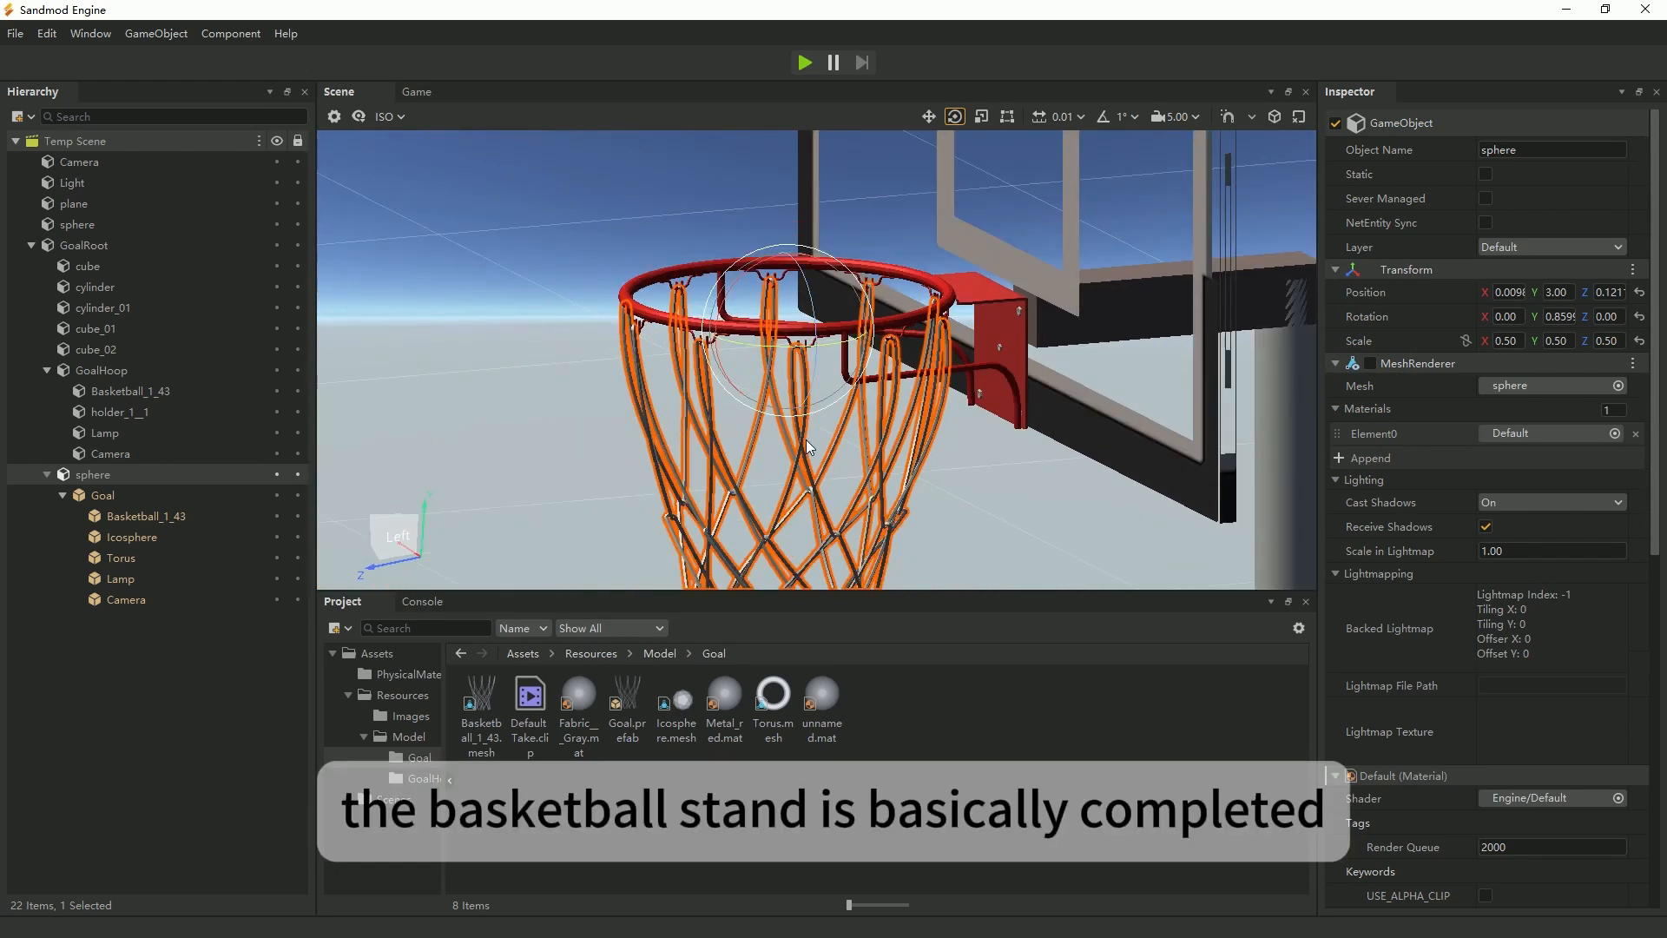
pyautogui.click(929, 117)
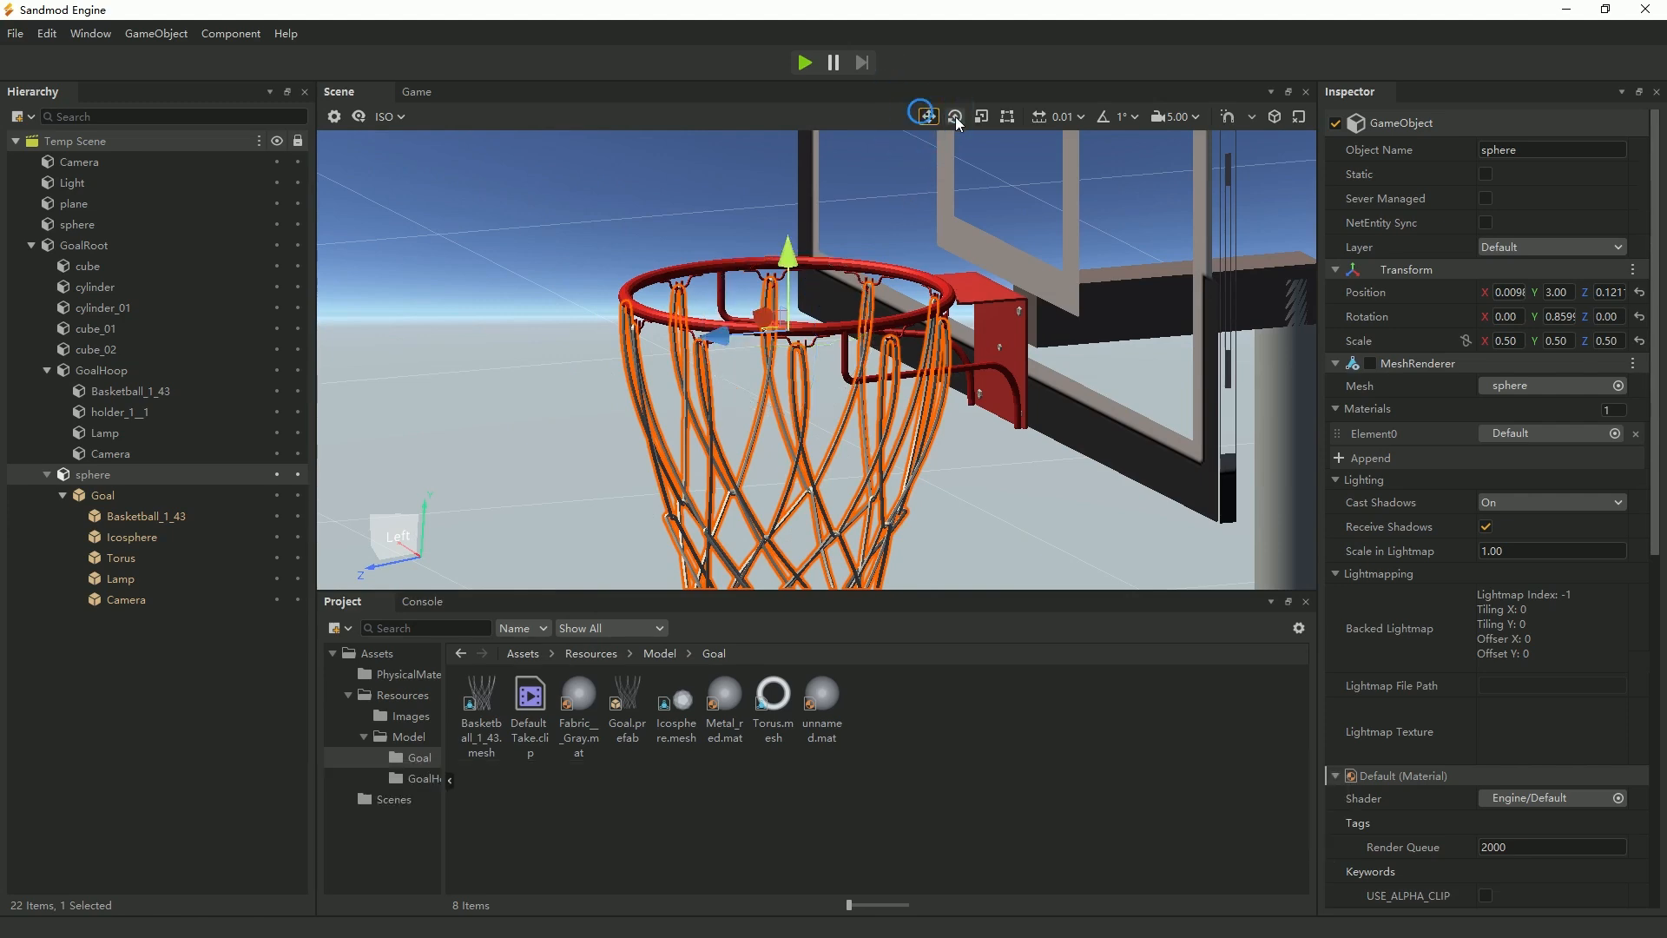
pyautogui.scroll(-5, 568, 418)
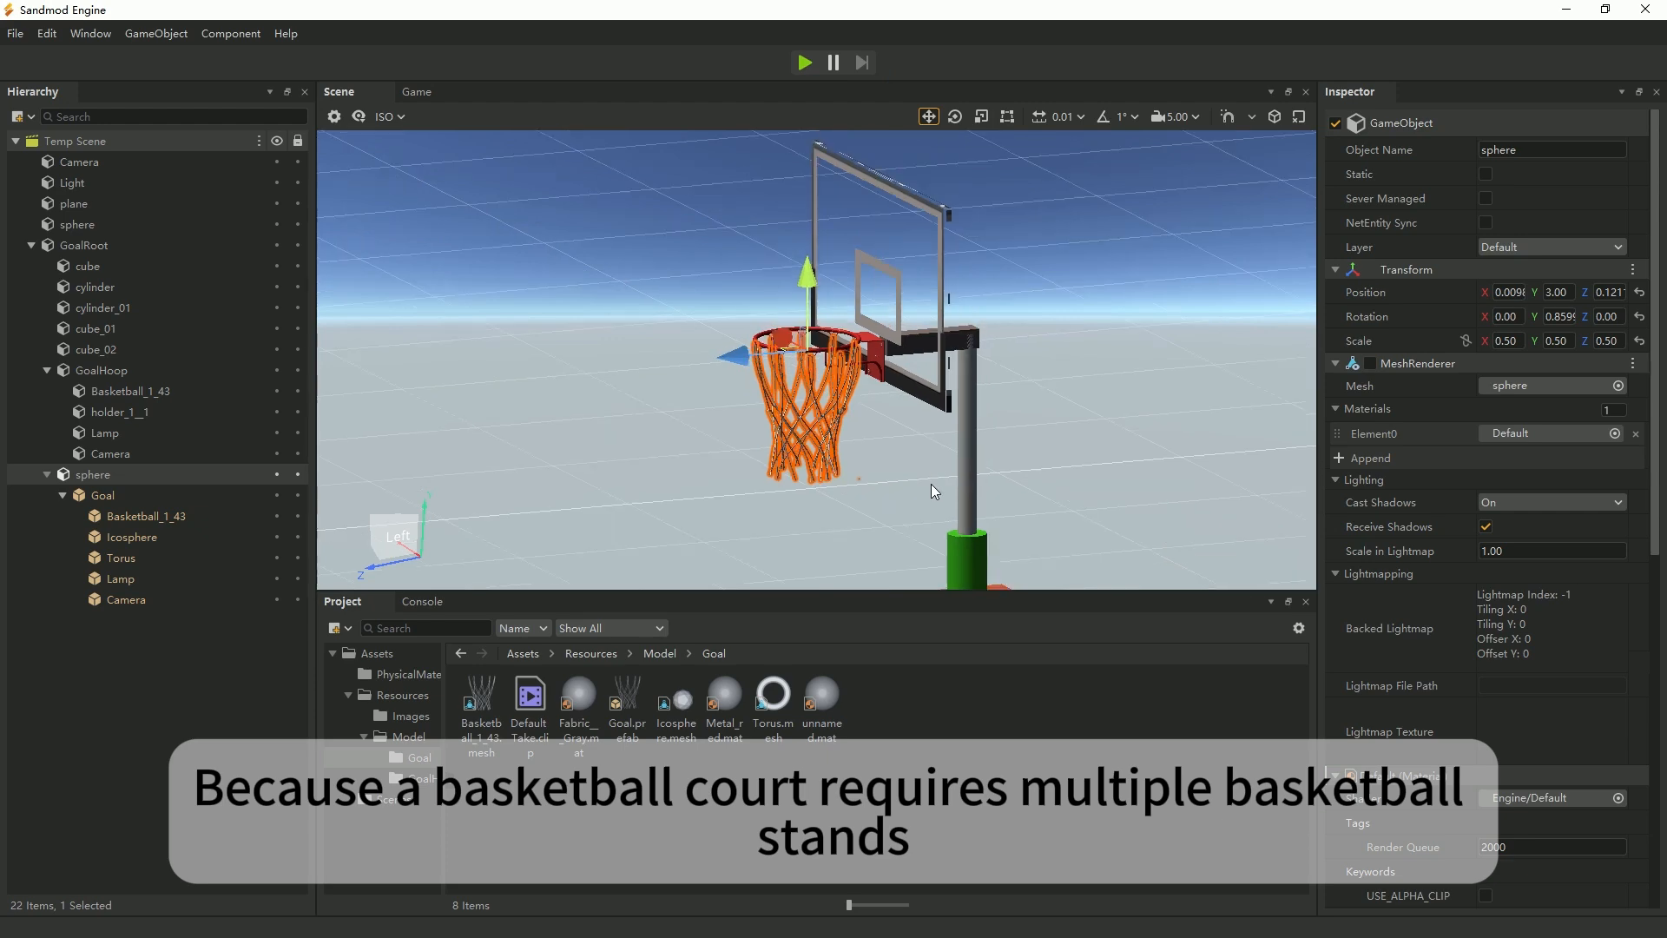
pyautogui.scroll(4, 903, 482)
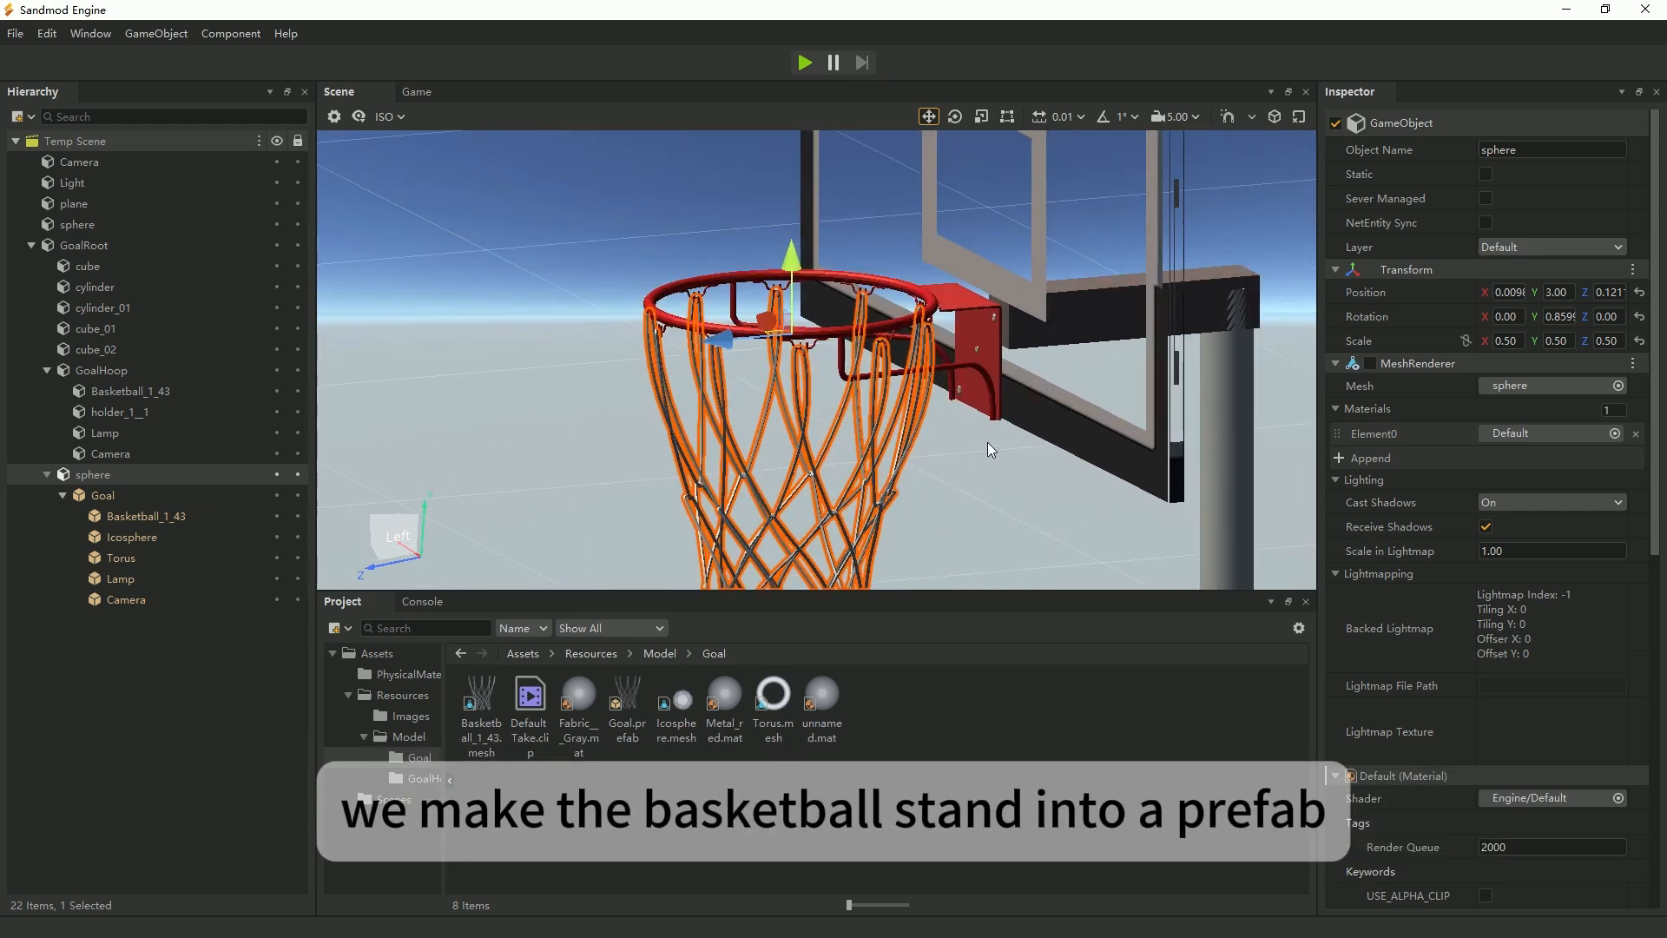
pyautogui.moveTo(993, 441)
pyautogui.mouseDown(button='middle')
pyautogui.moveTo(995, 471)
pyautogui.moveTo(1004, 460)
pyautogui.mouseUp(button='middle')
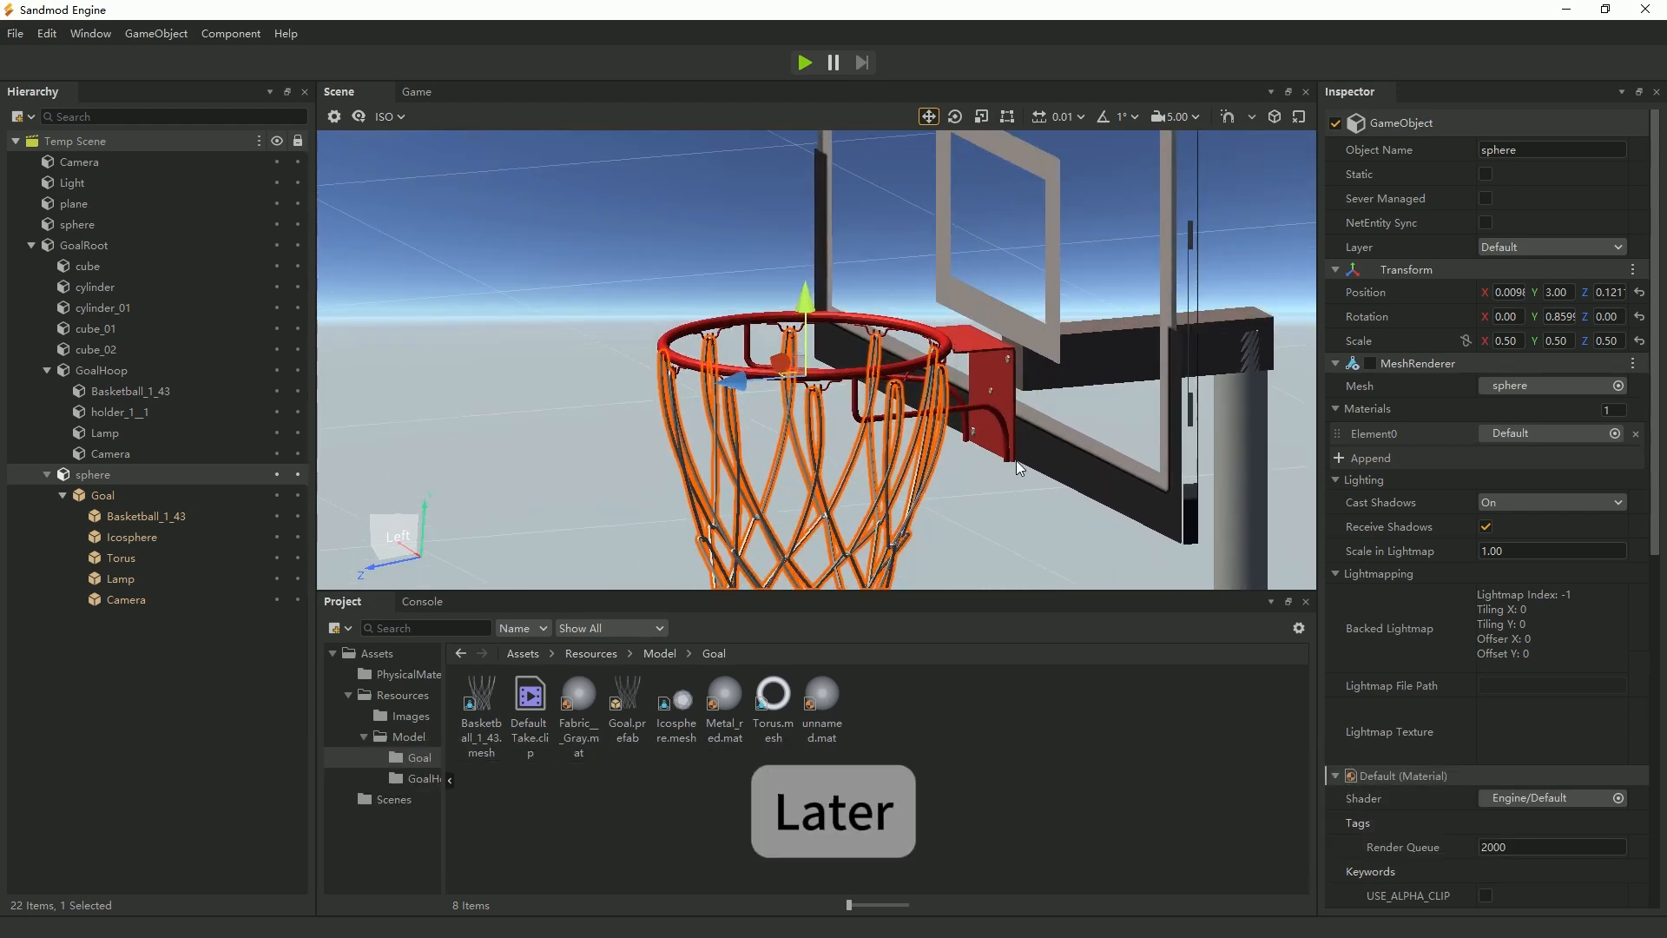
pyautogui.scroll(1, 1016, 460)
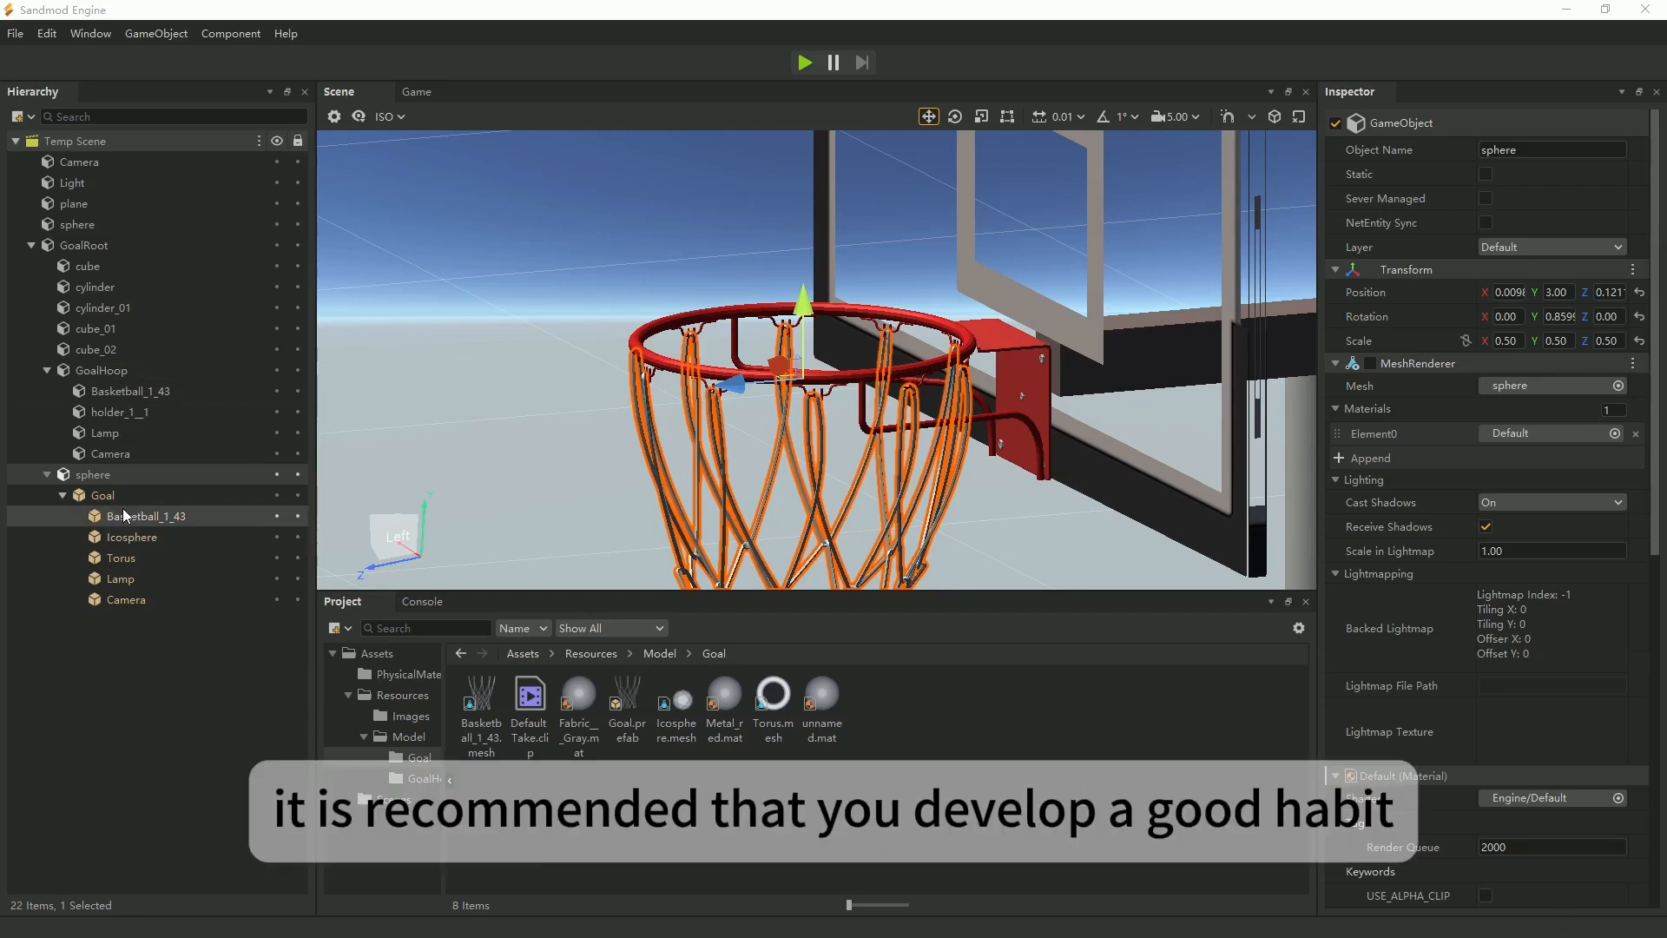
# Rename the cube under GoalRoot to Base and the first cylinder to Upright.
pyautogui.click(88, 267)
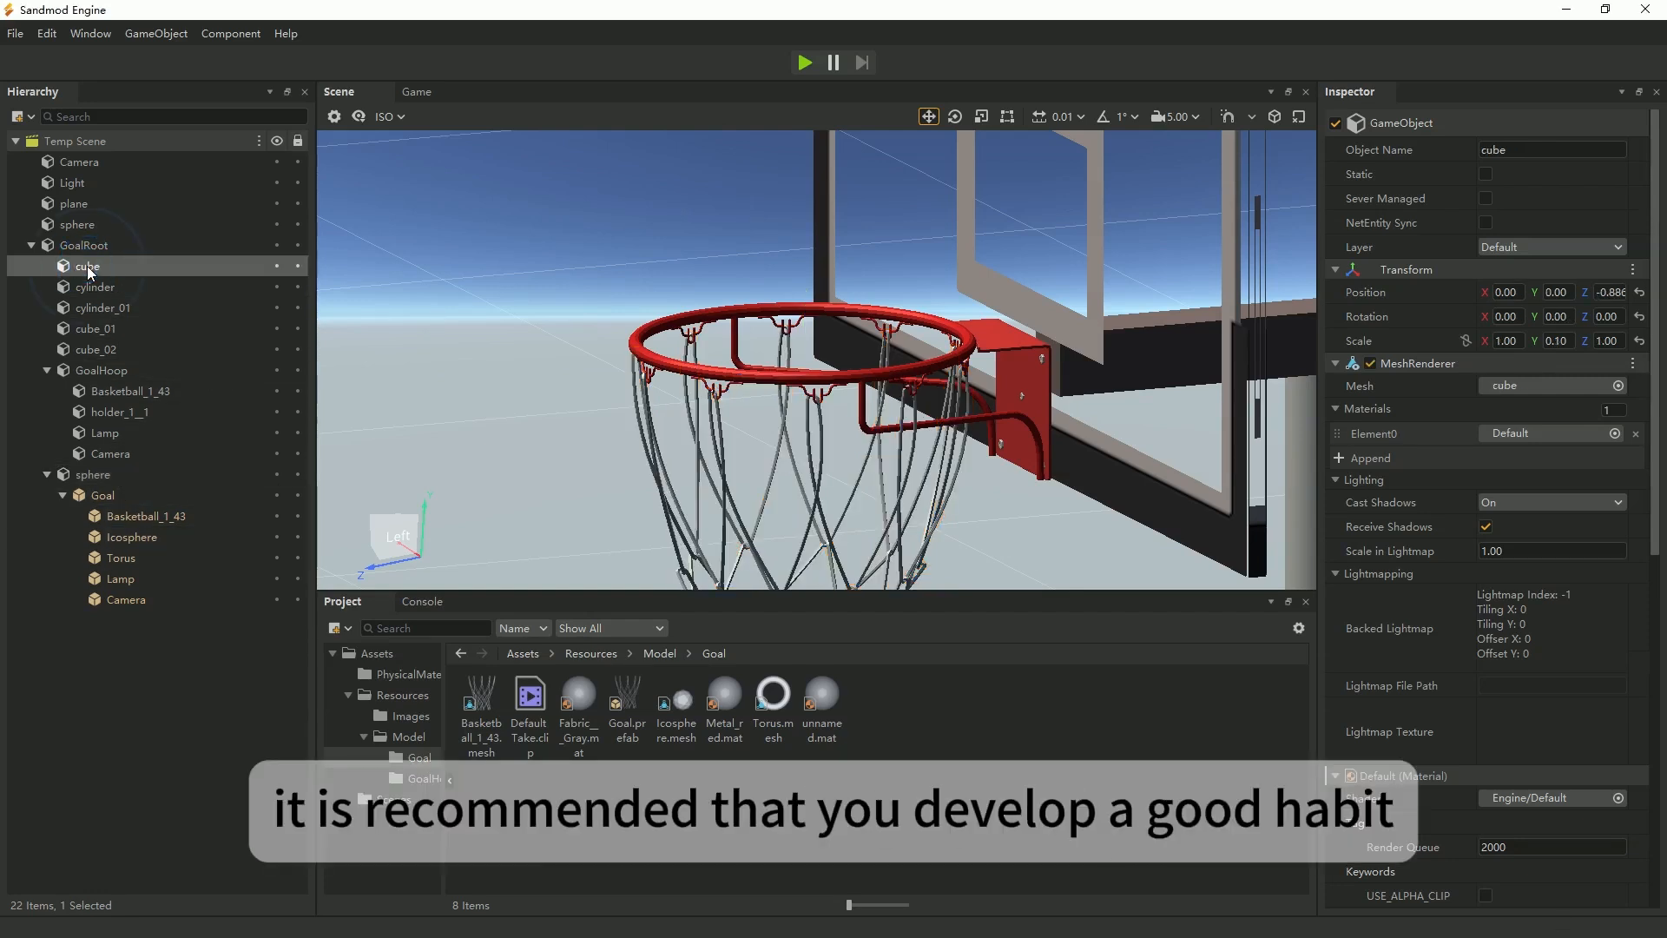
pyautogui.press('F2')
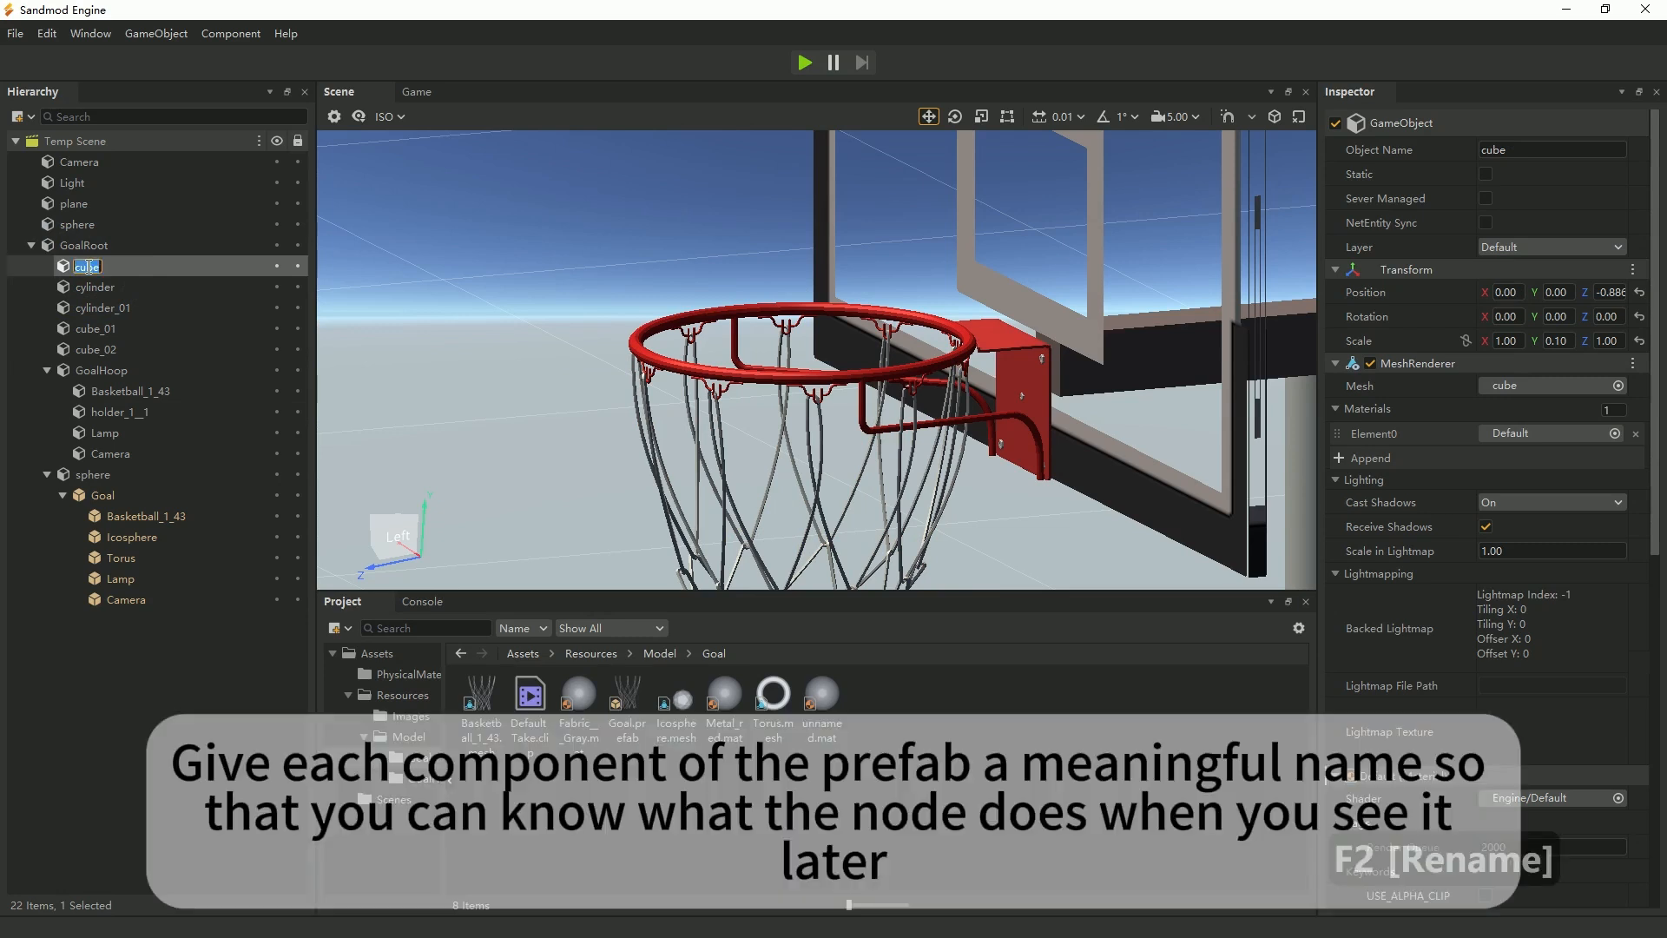
pyautogui.write('Base')
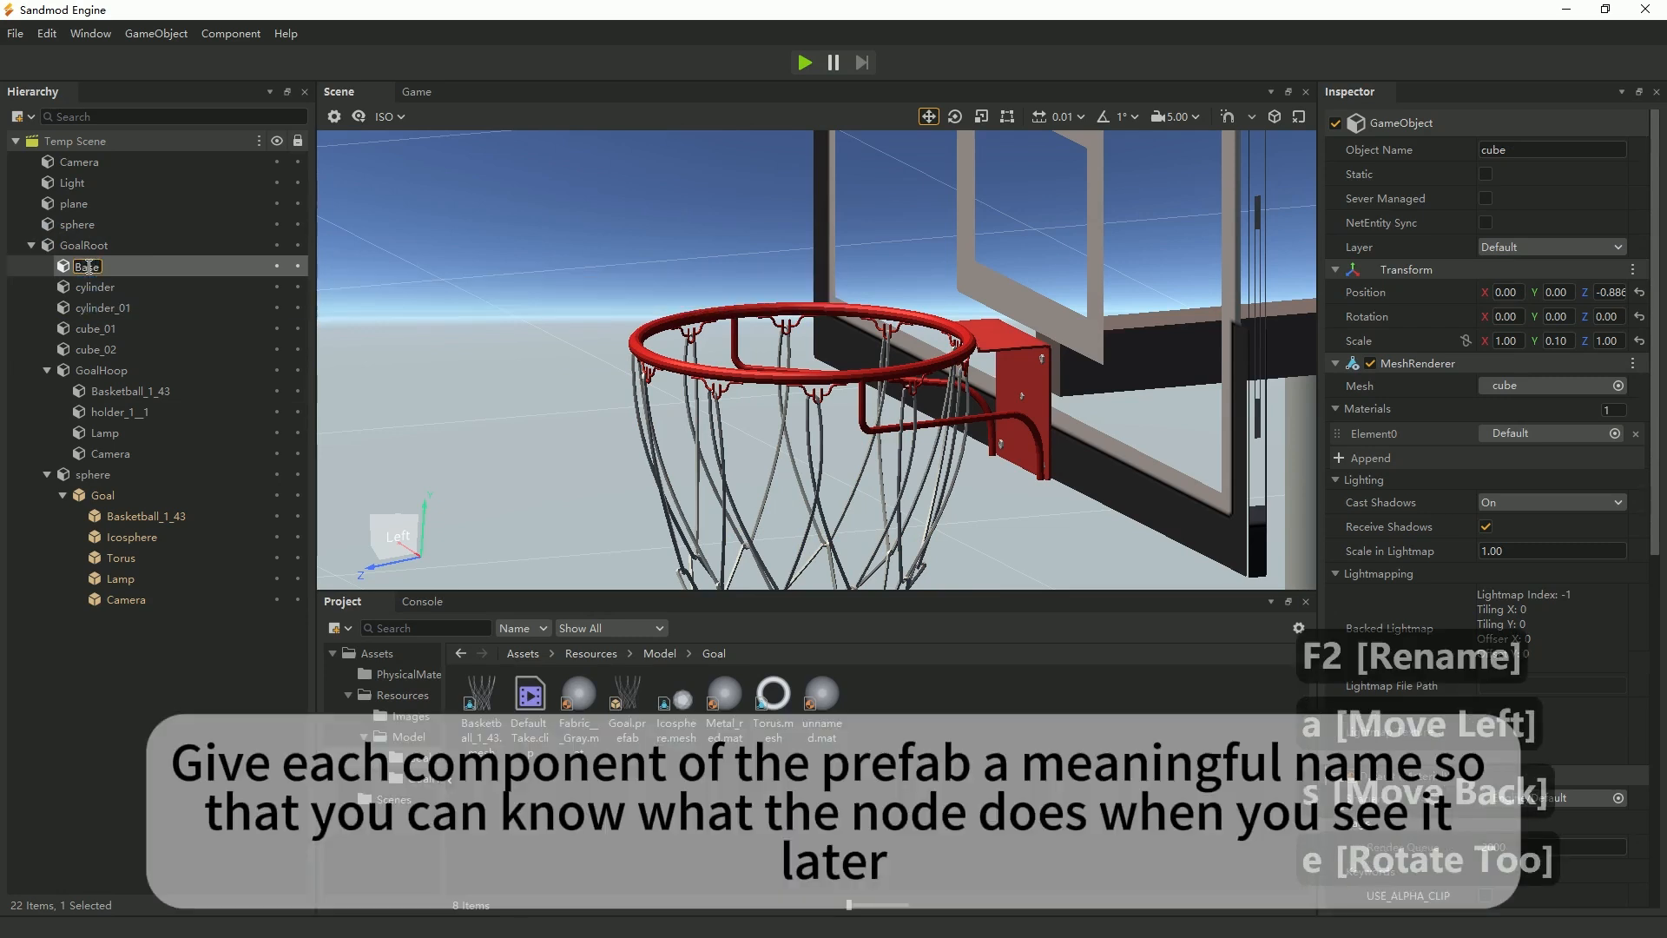
pyautogui.click(96, 287)
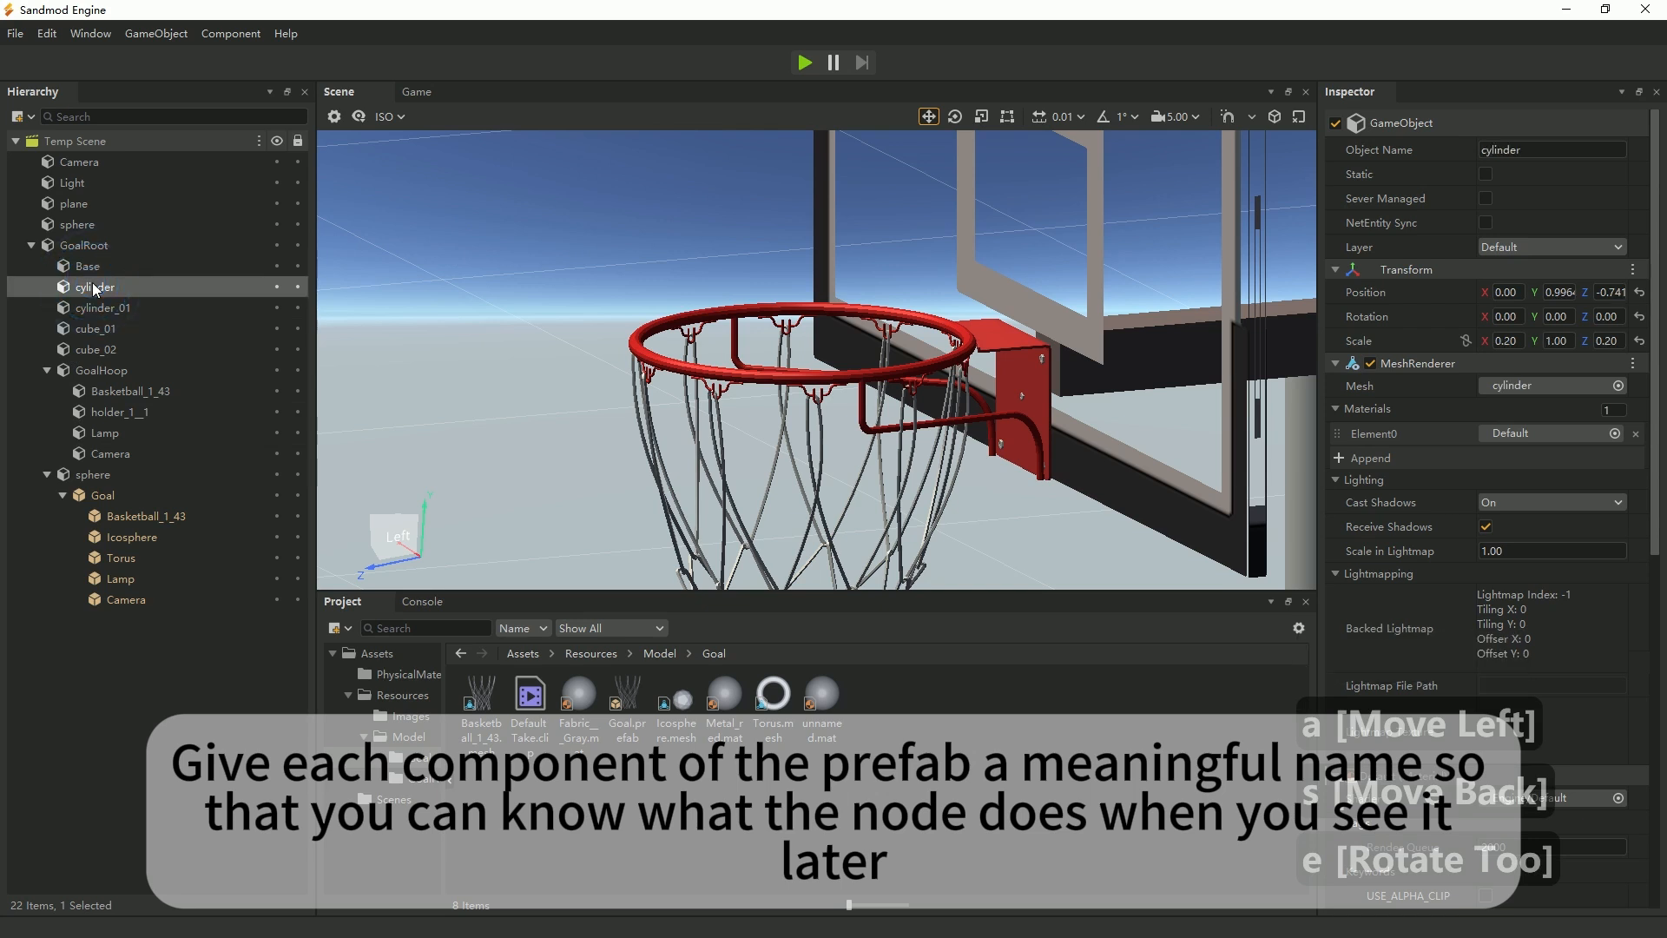
pyautogui.press('F2')
pyautogui.write('Up')
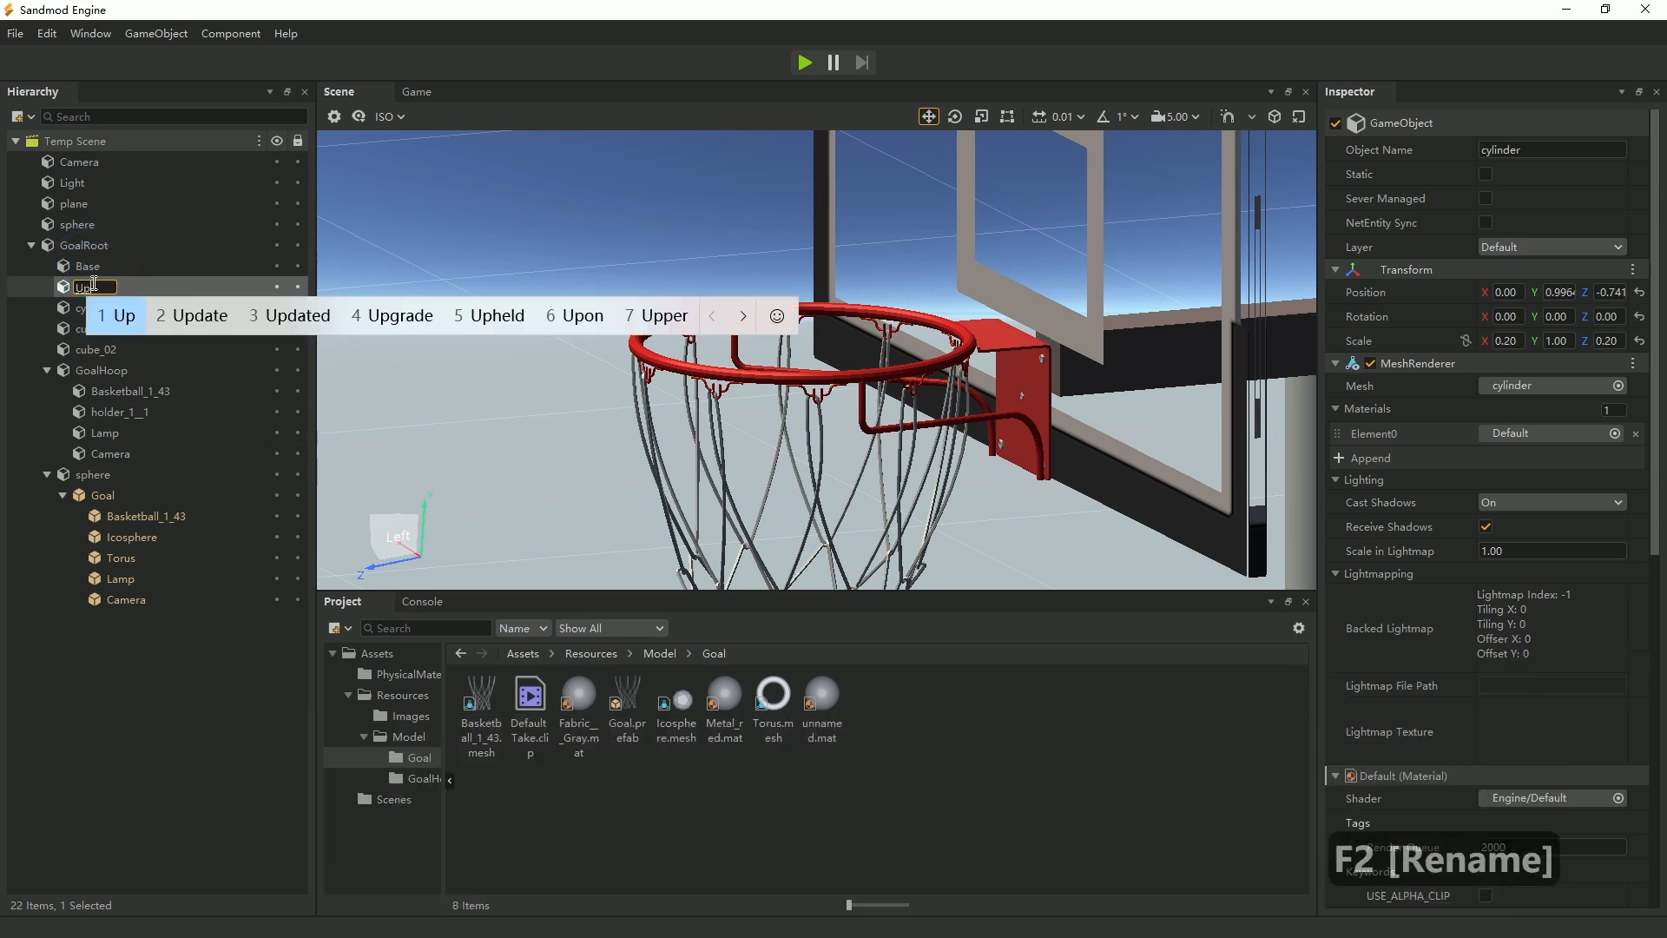
pyautogui.write('right')
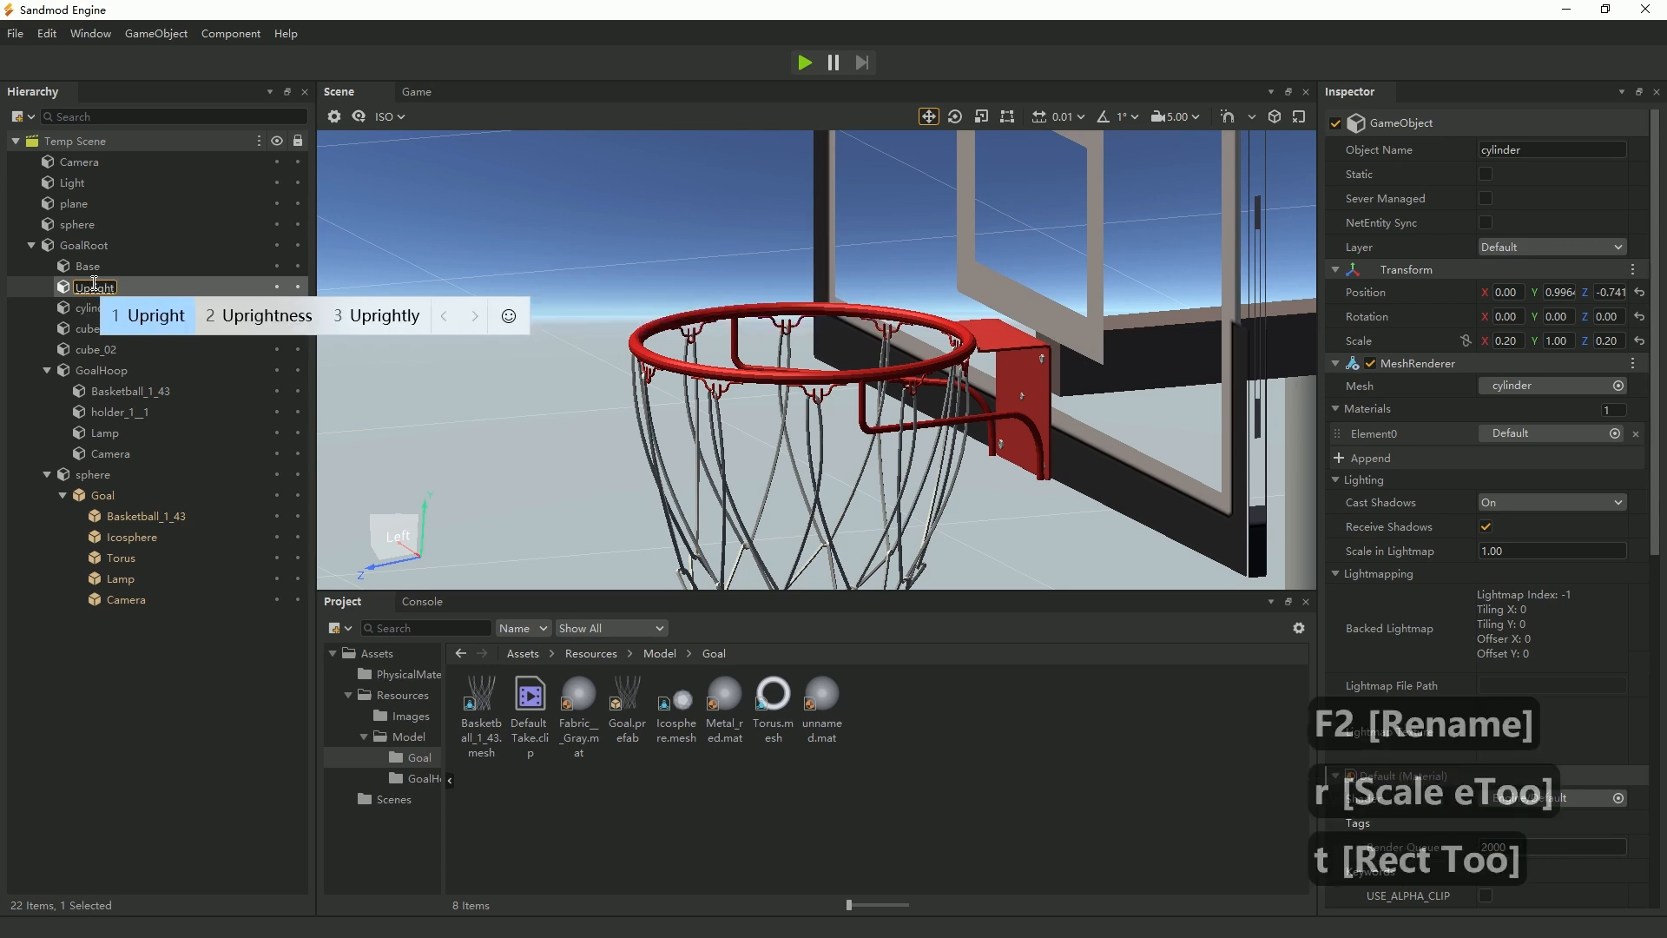
pyautogui.press('Return')
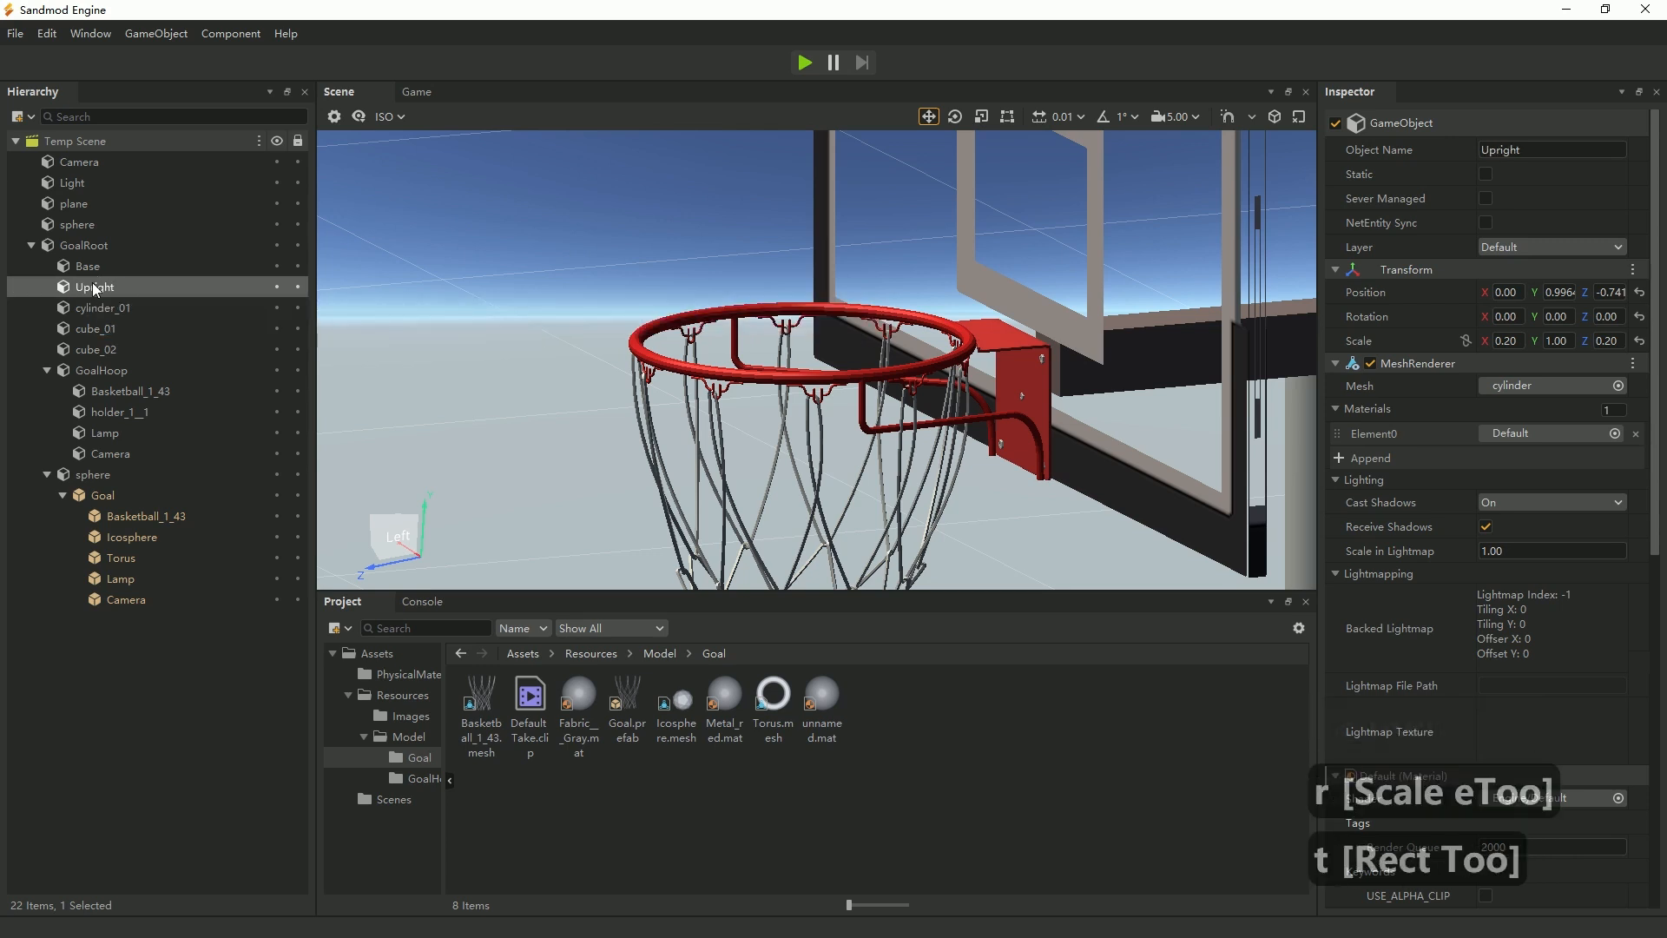
# Reuse the Upright name to rename cylinder_01 under GoalRoot to Upright2.
pyautogui.press('F2')
pyautogui.hotkey('ctrl', 'x')
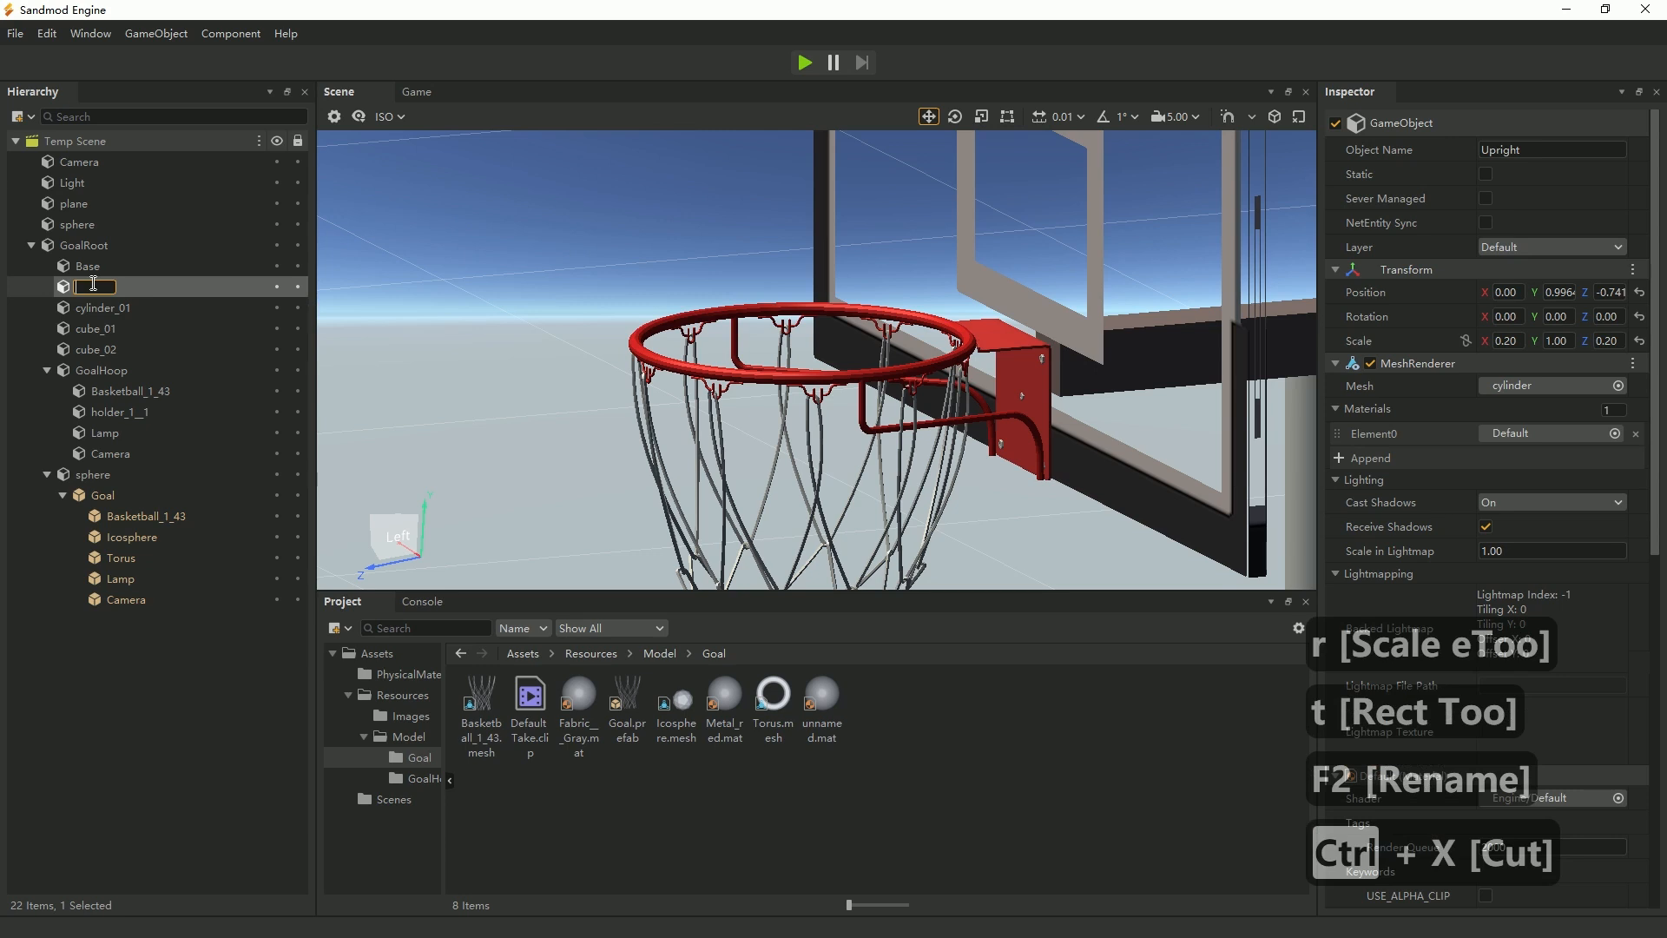
pyautogui.hotkey('ctrl', 'v')
pyautogui.click(129, 306)
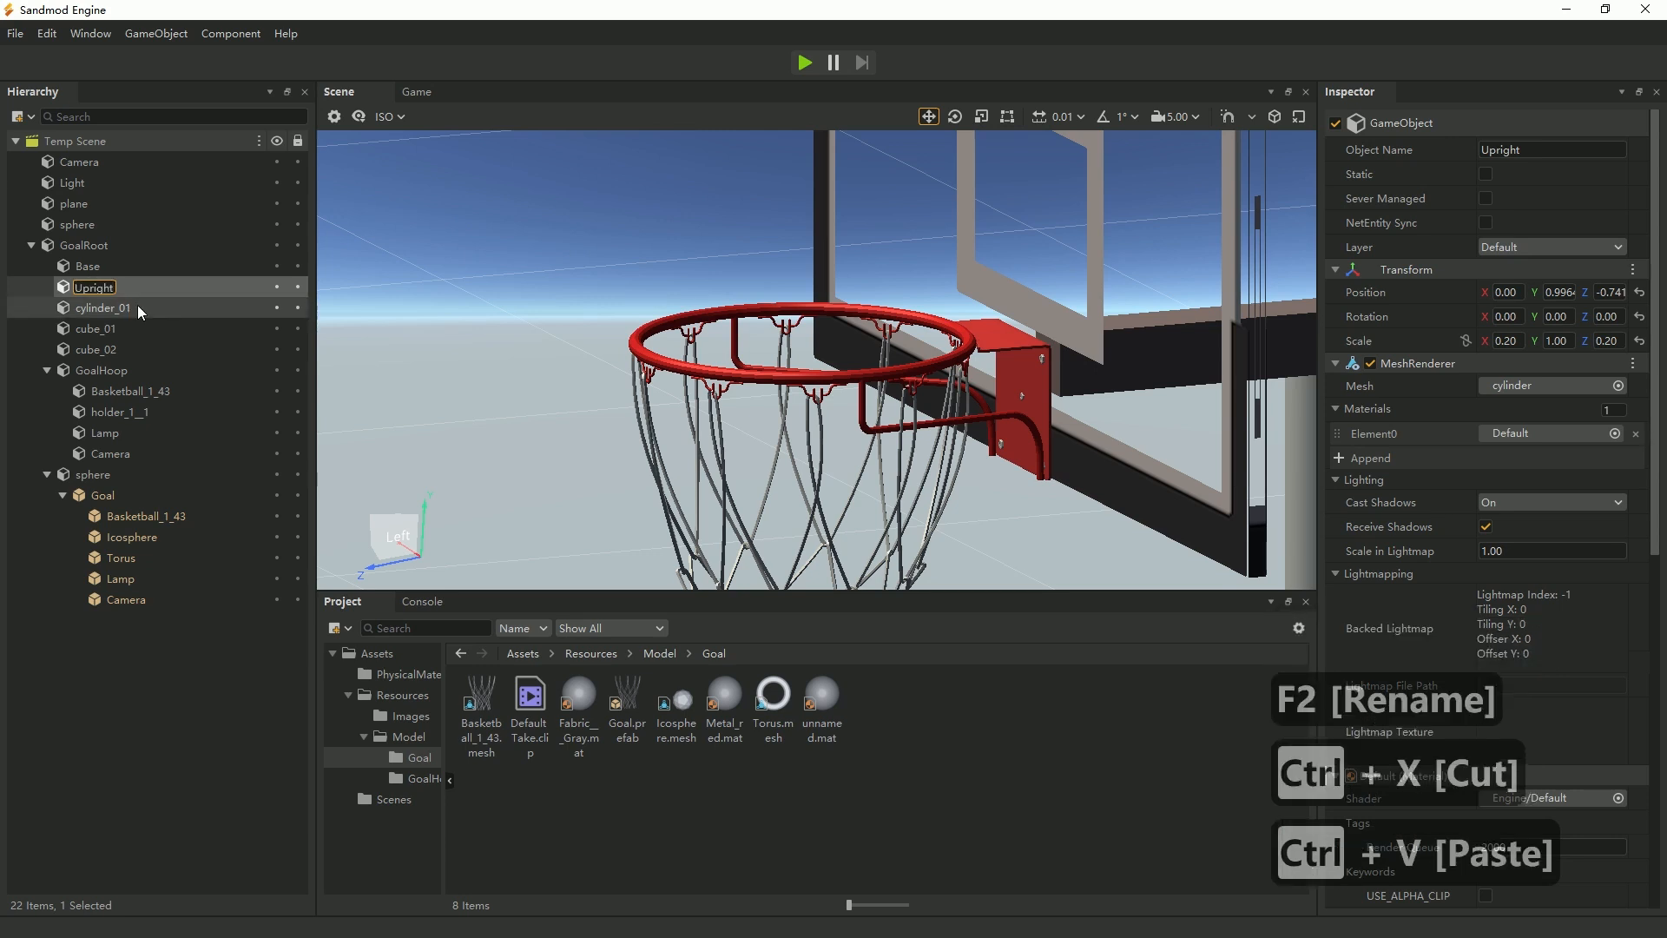
pyautogui.press('F2')
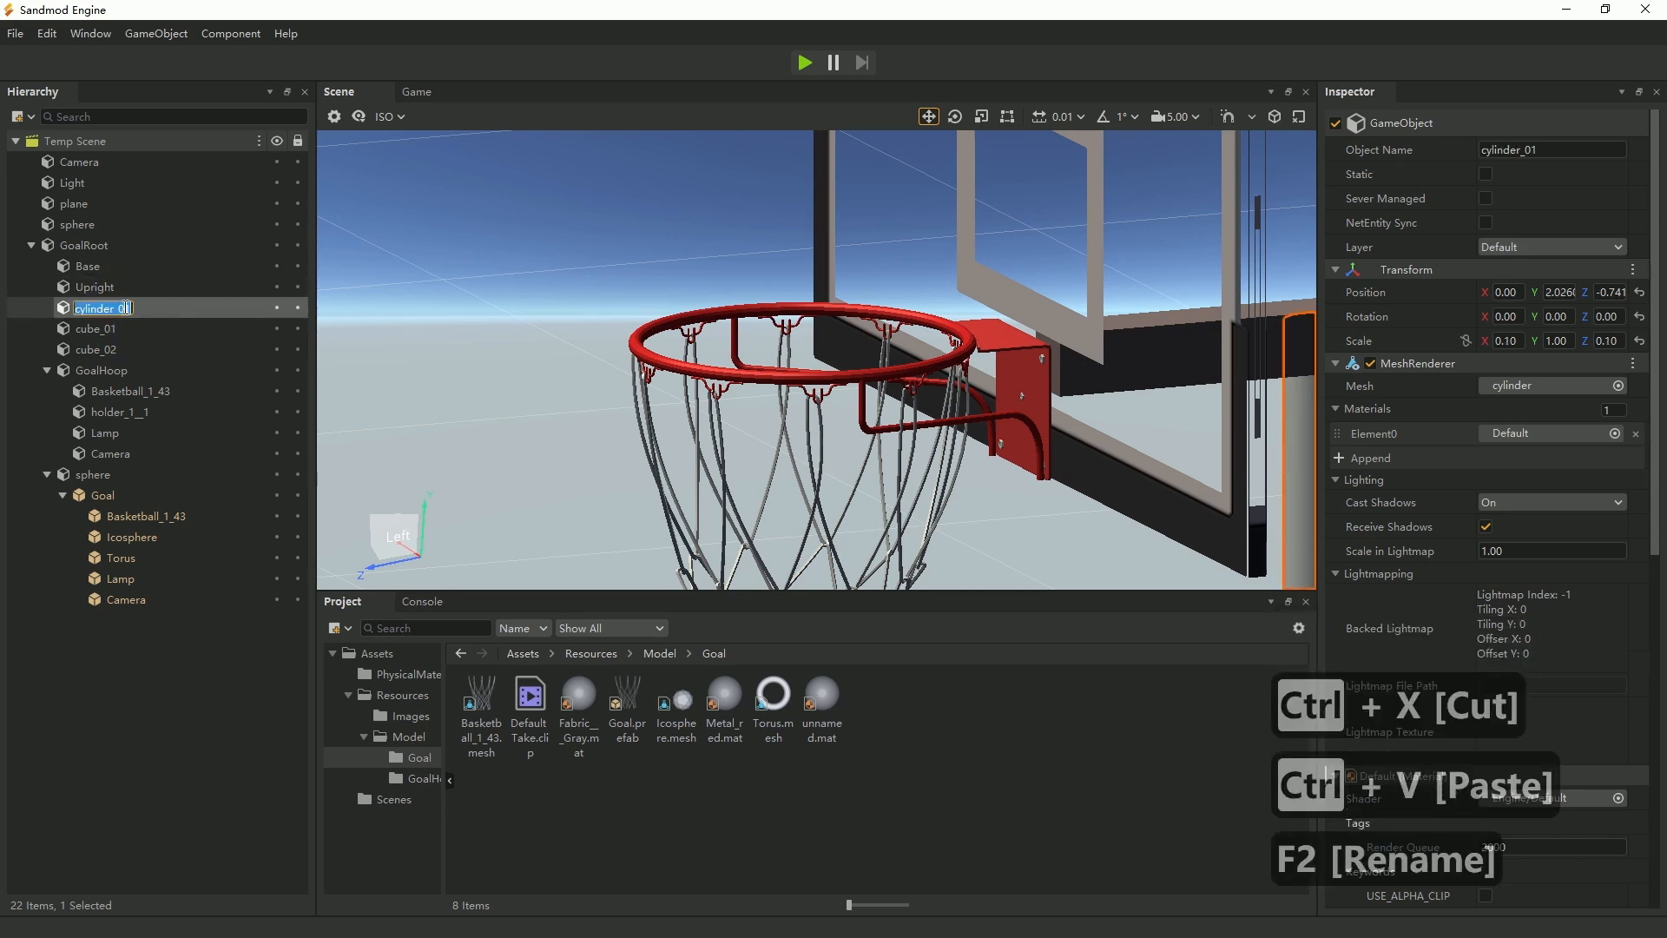
pyautogui.hotkey('ctrl', 'v')
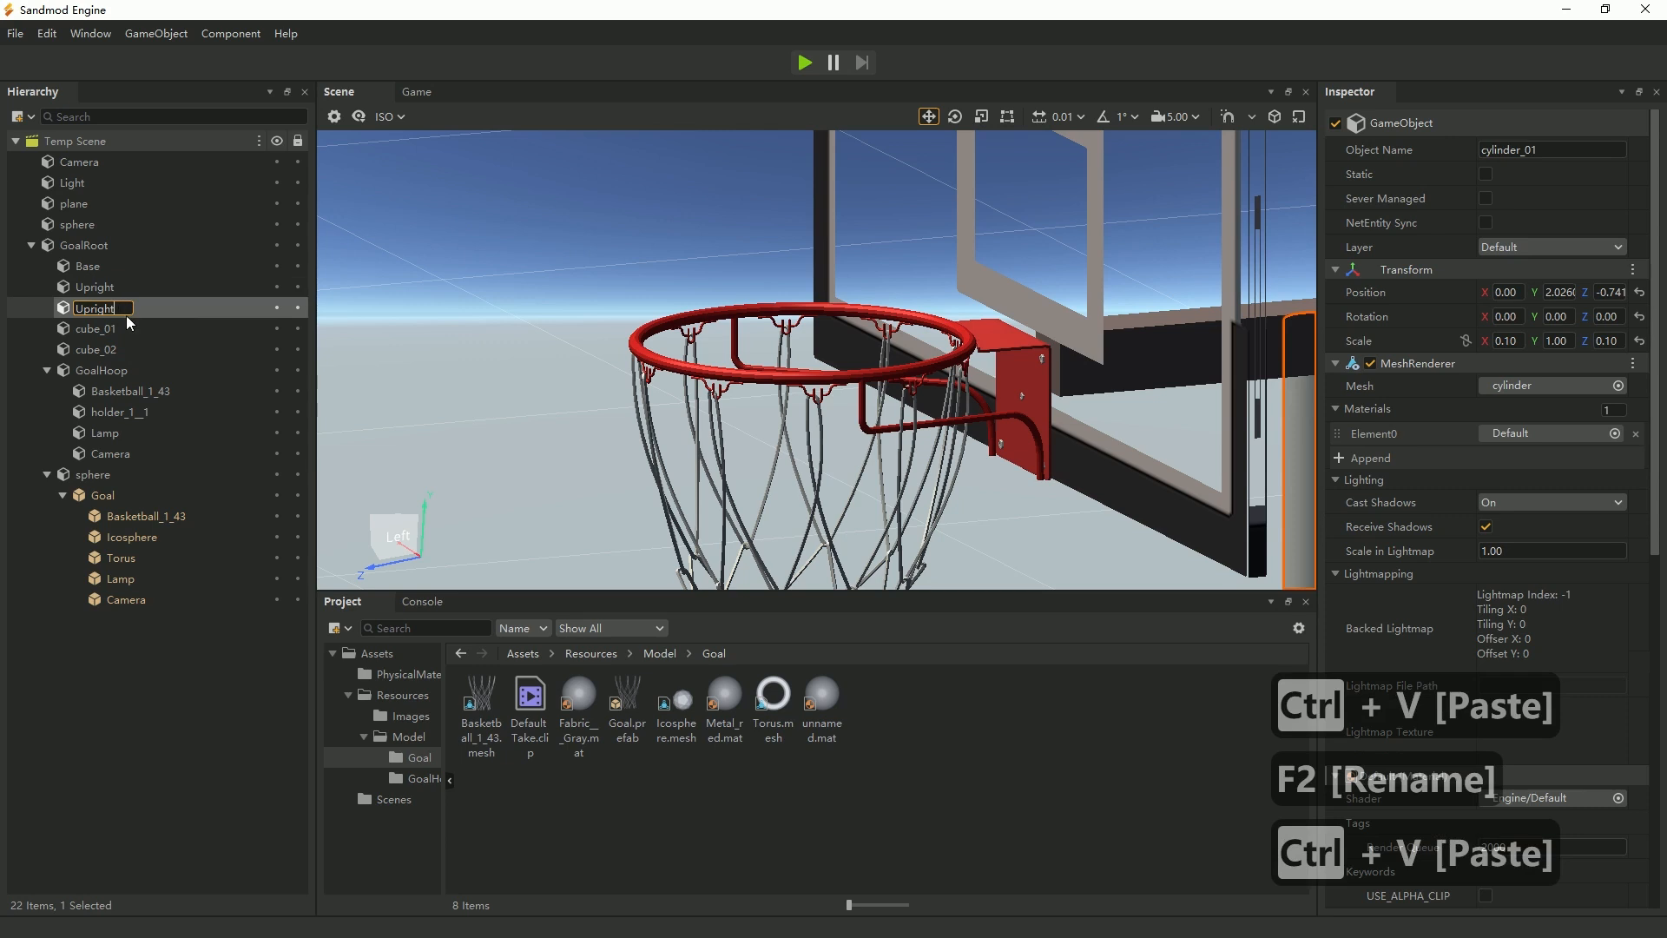
# Rename cube_01, the horizontal arm behind the backboard, to Beam.
pyautogui.click(103, 332)
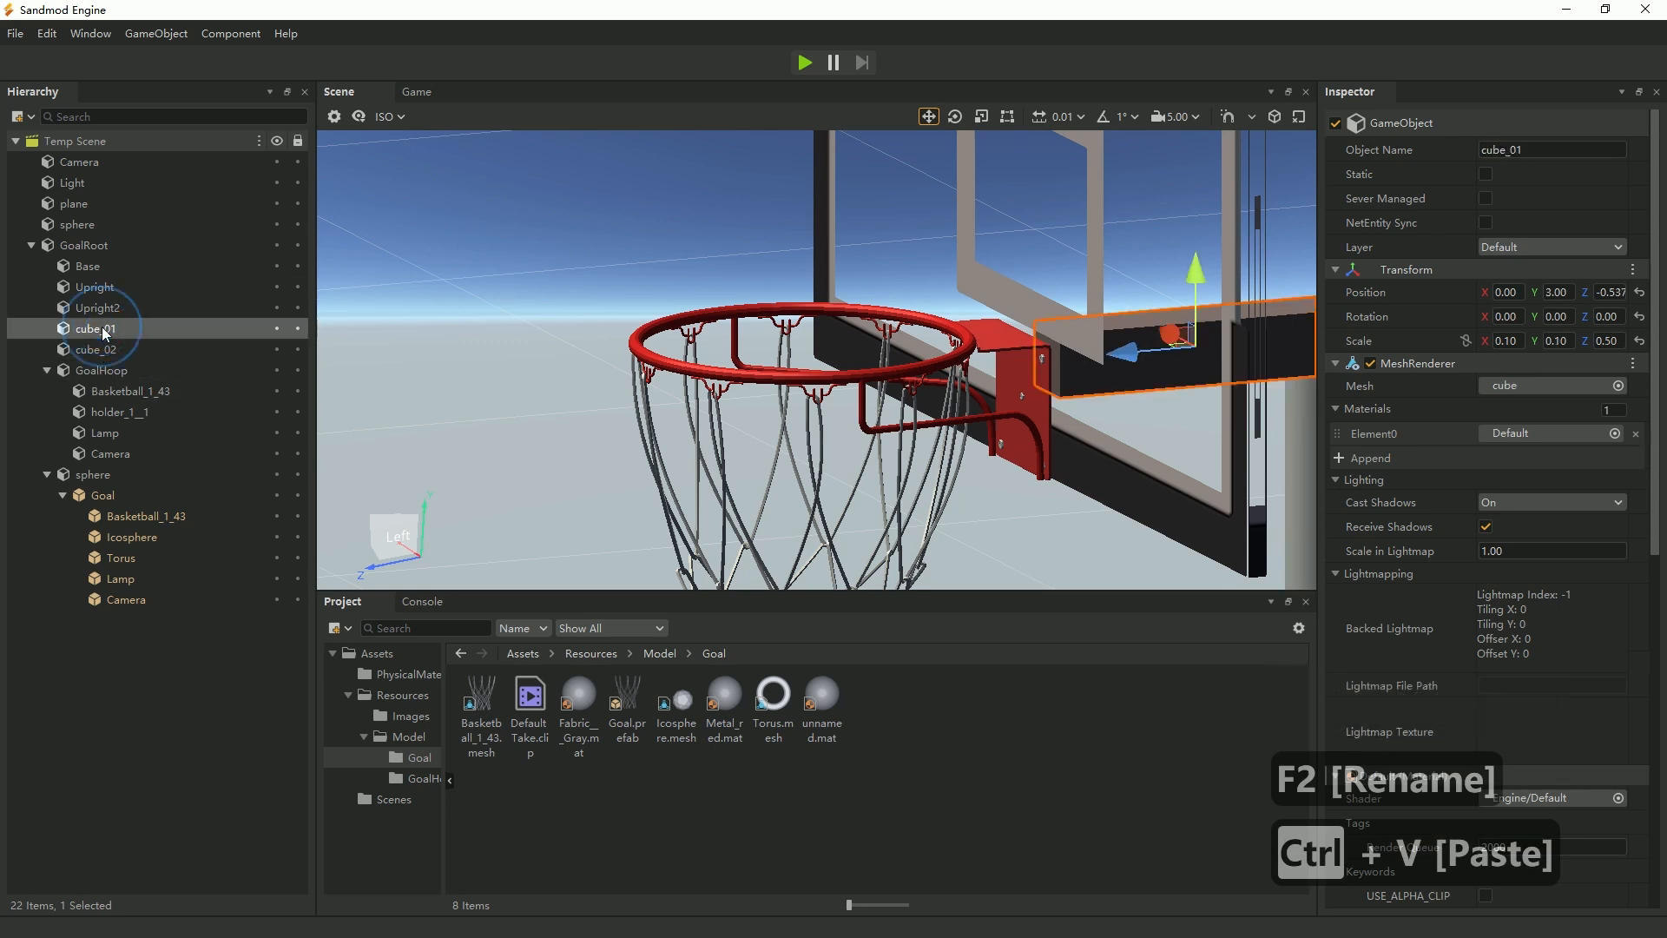
pyautogui.press('F2')
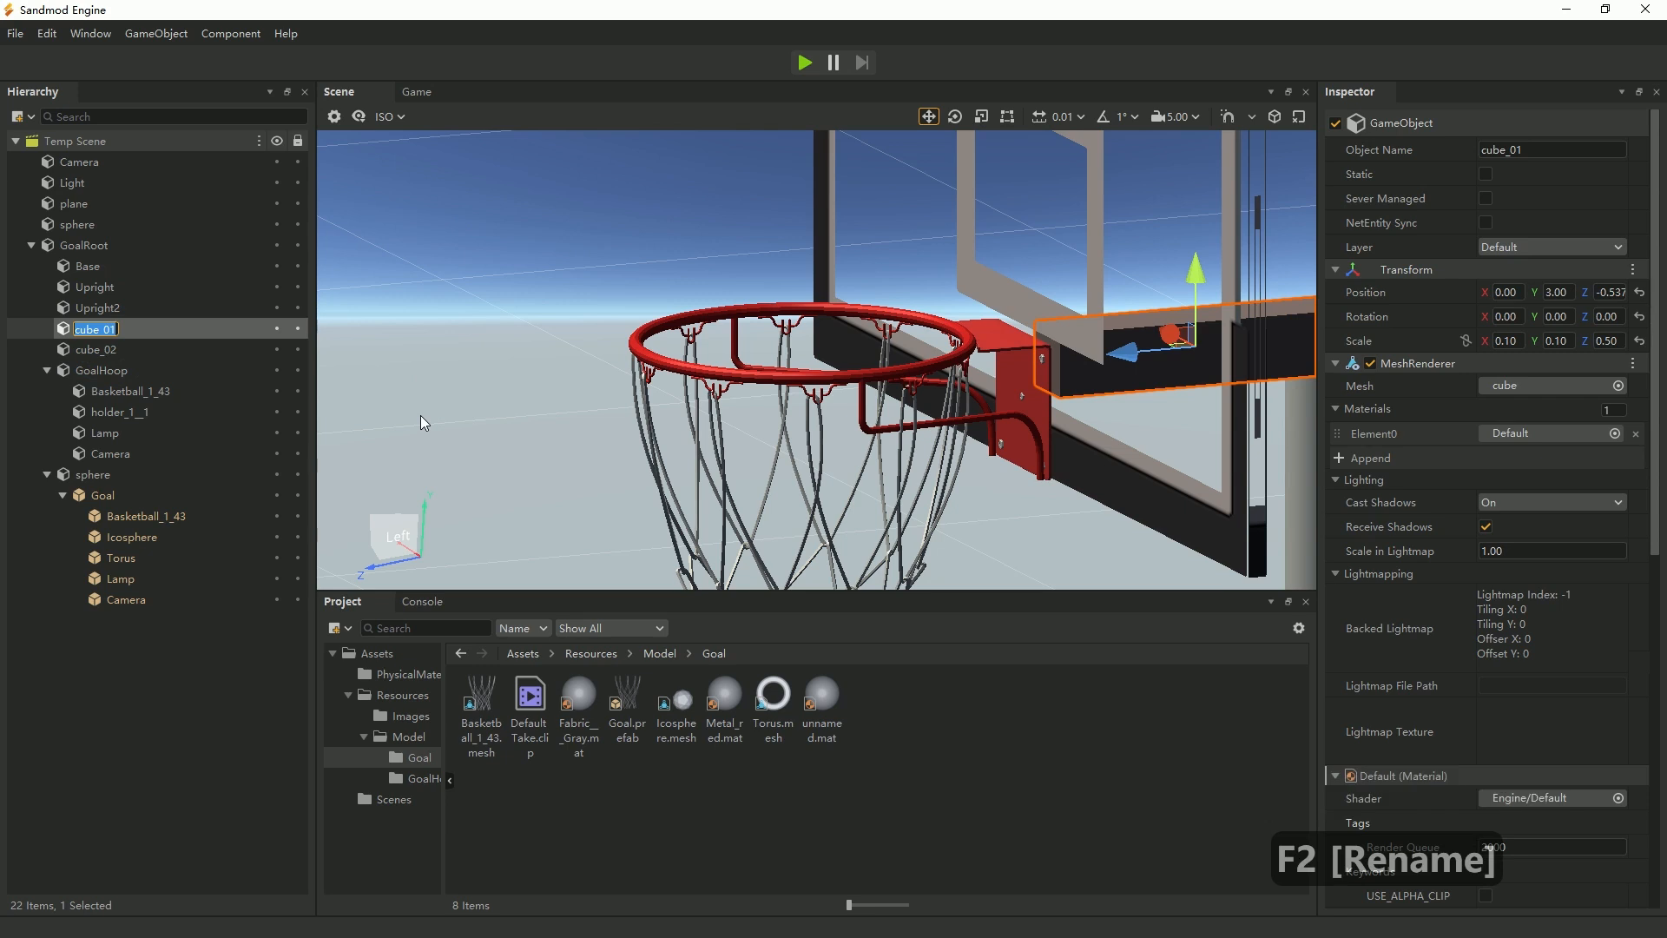
pyautogui.write('Beam')
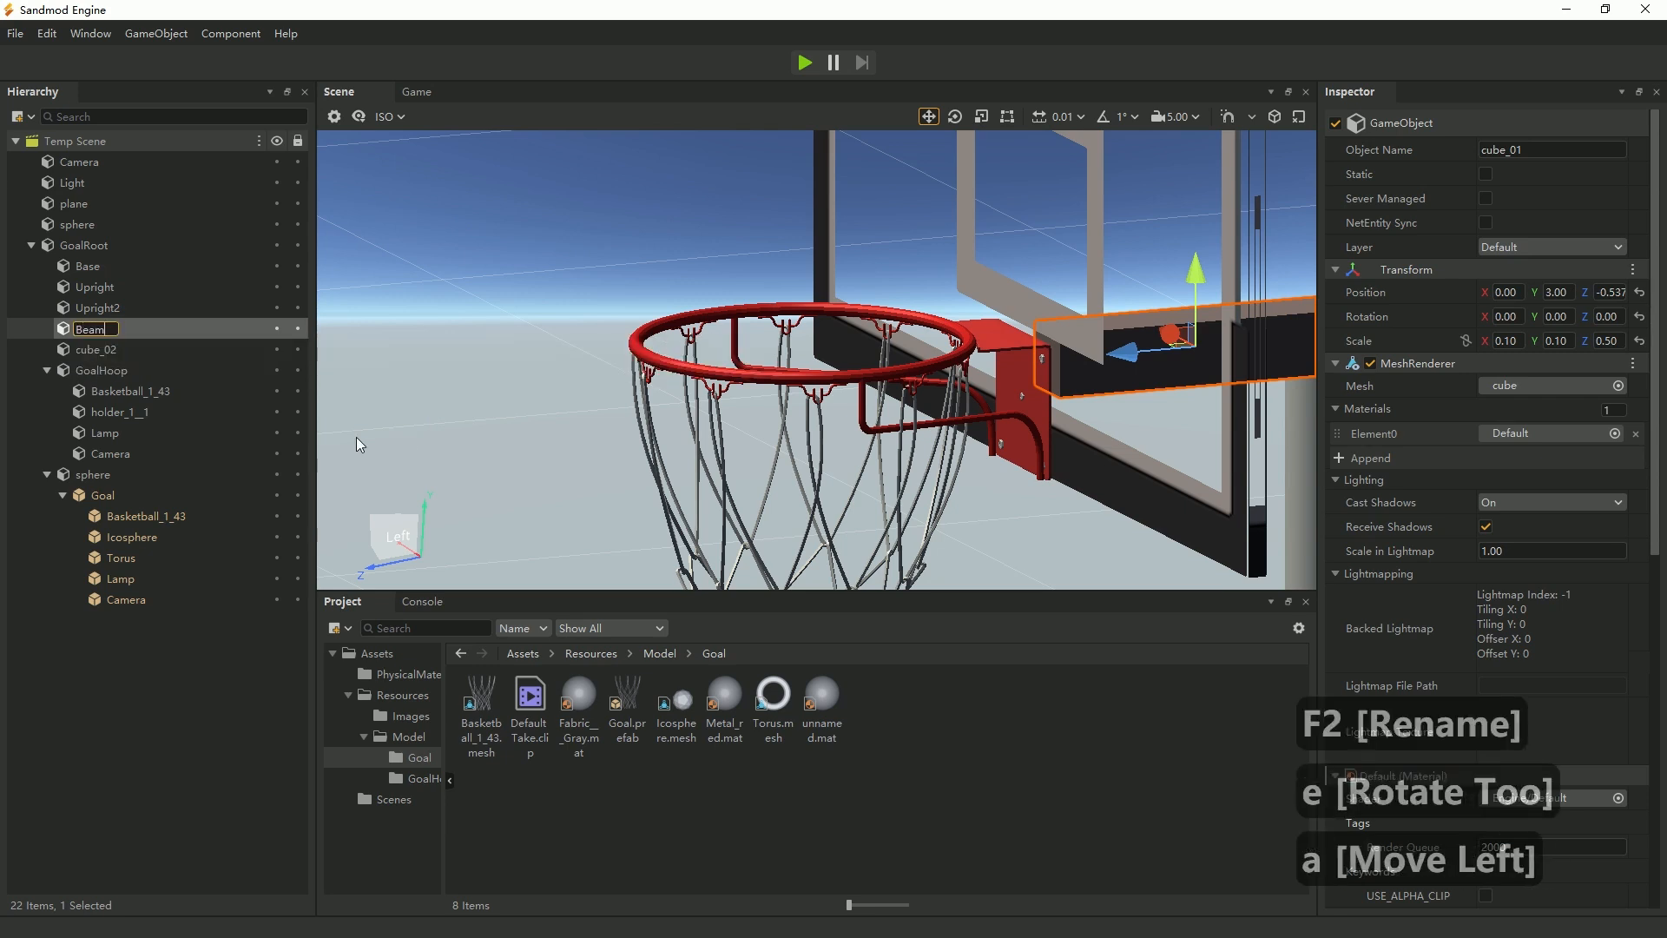
# Rename cube_02, the transparent board, to BackBoard and select the GoalHoop object.
pyautogui.click(252, 349)
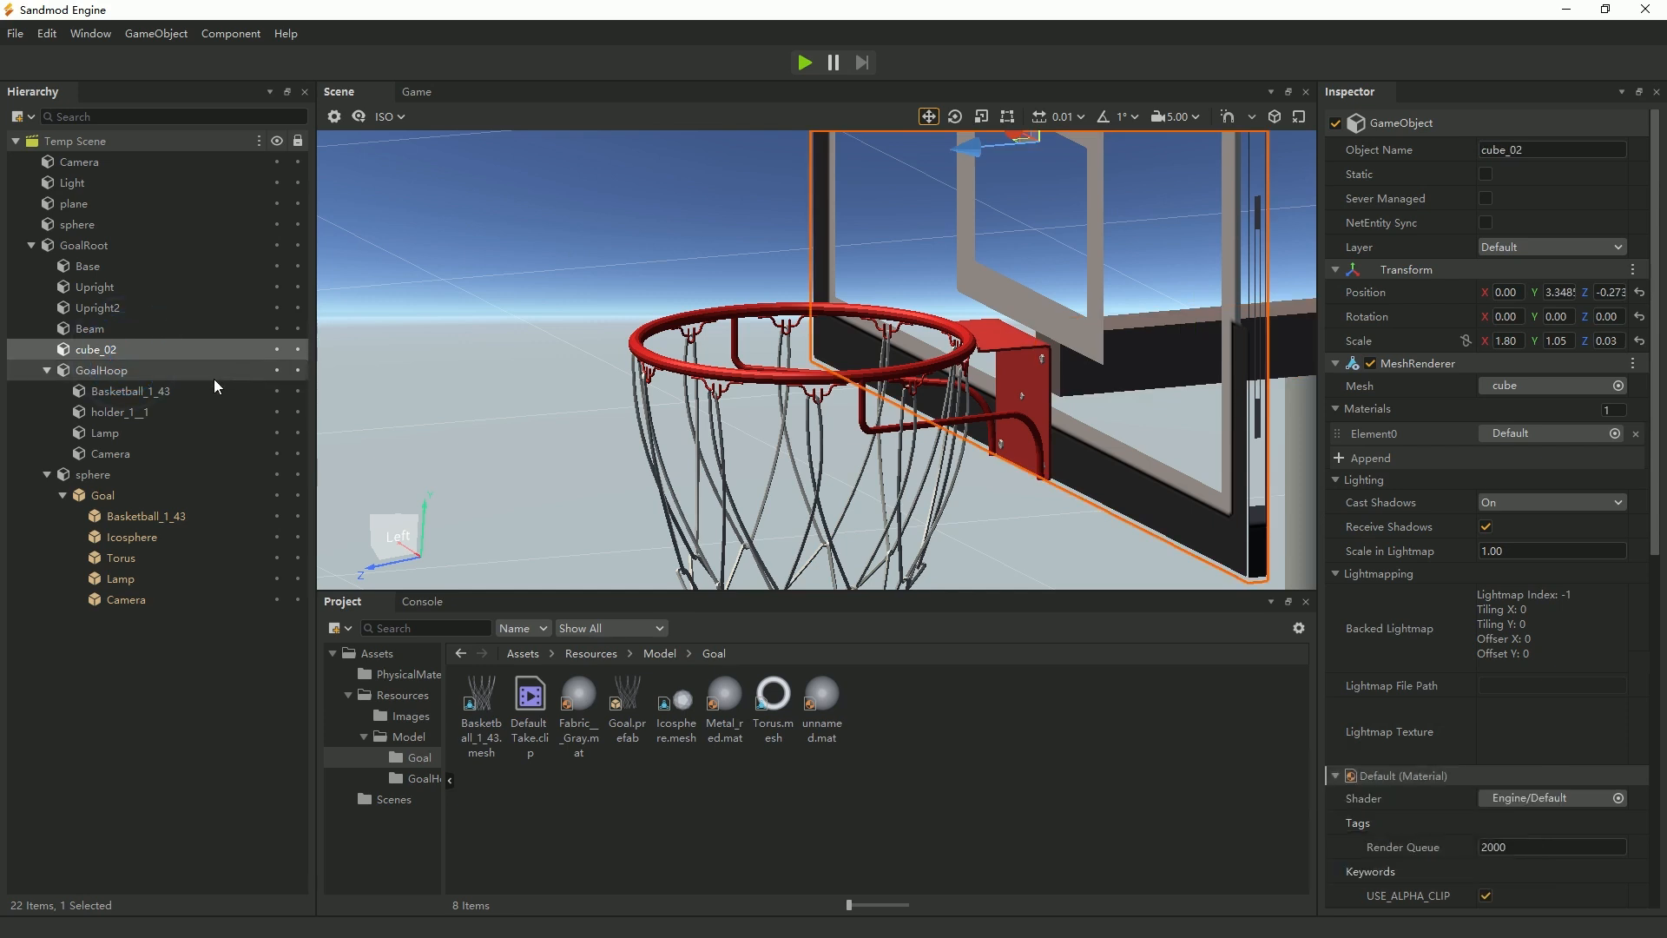
pyautogui.press('F2')
pyautogui.write('Ba')
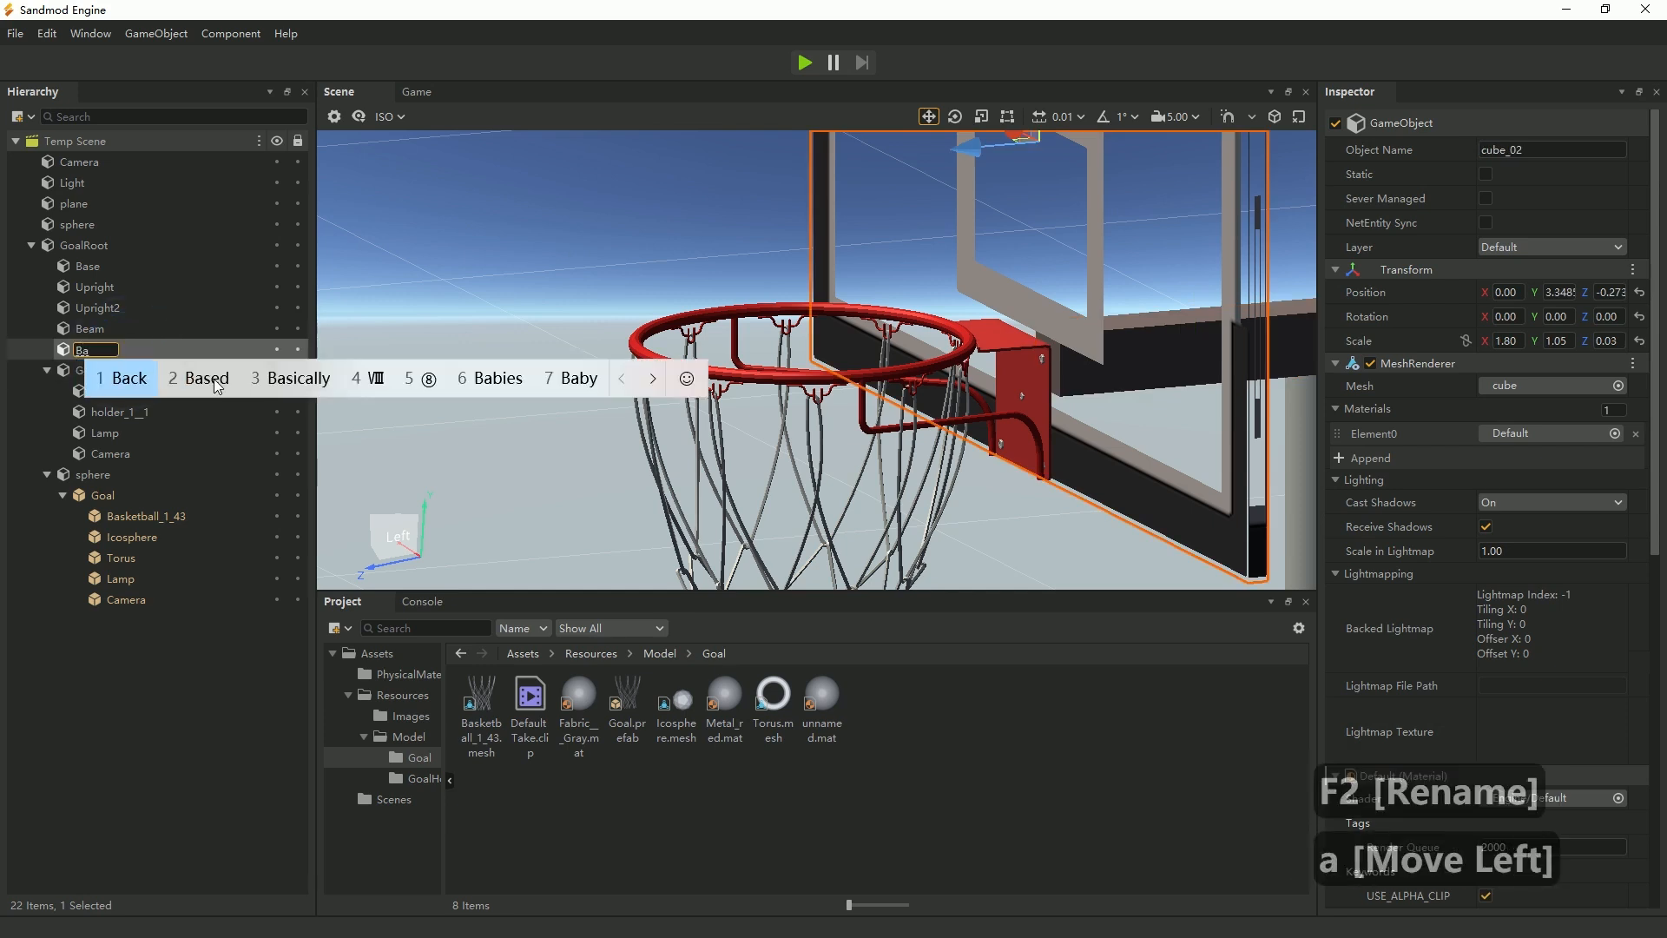
pyautogui.write('ckBo')
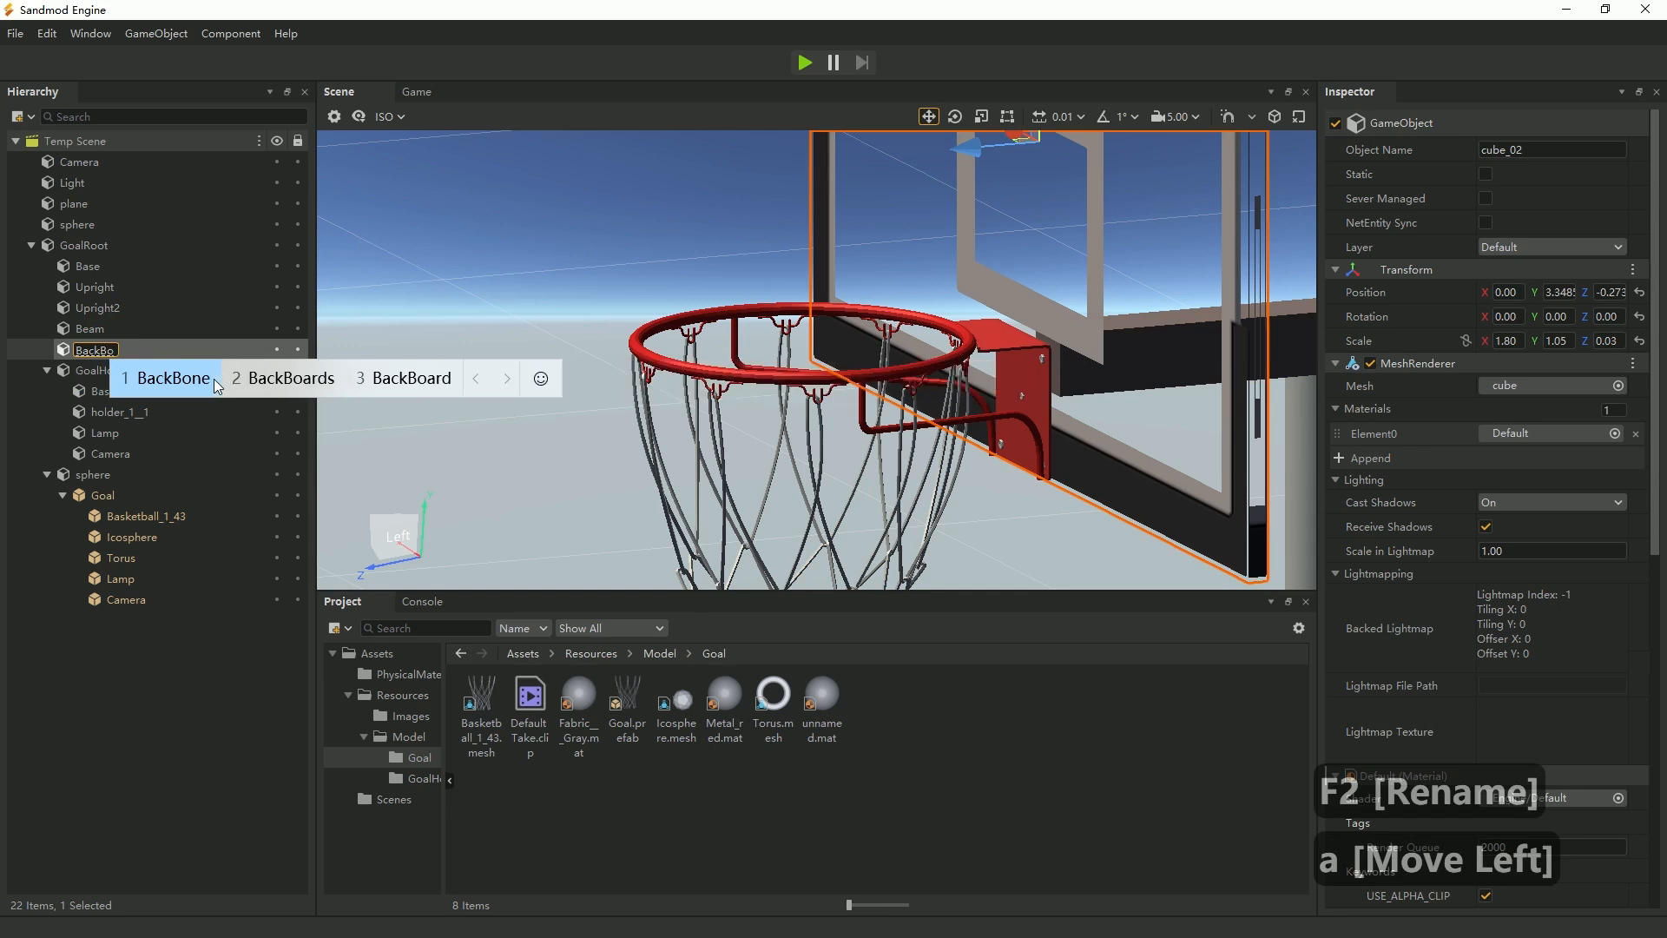
pyautogui.press('BackSpace')
pyautogui.press('BackSpace')
pyautogui.write('B')
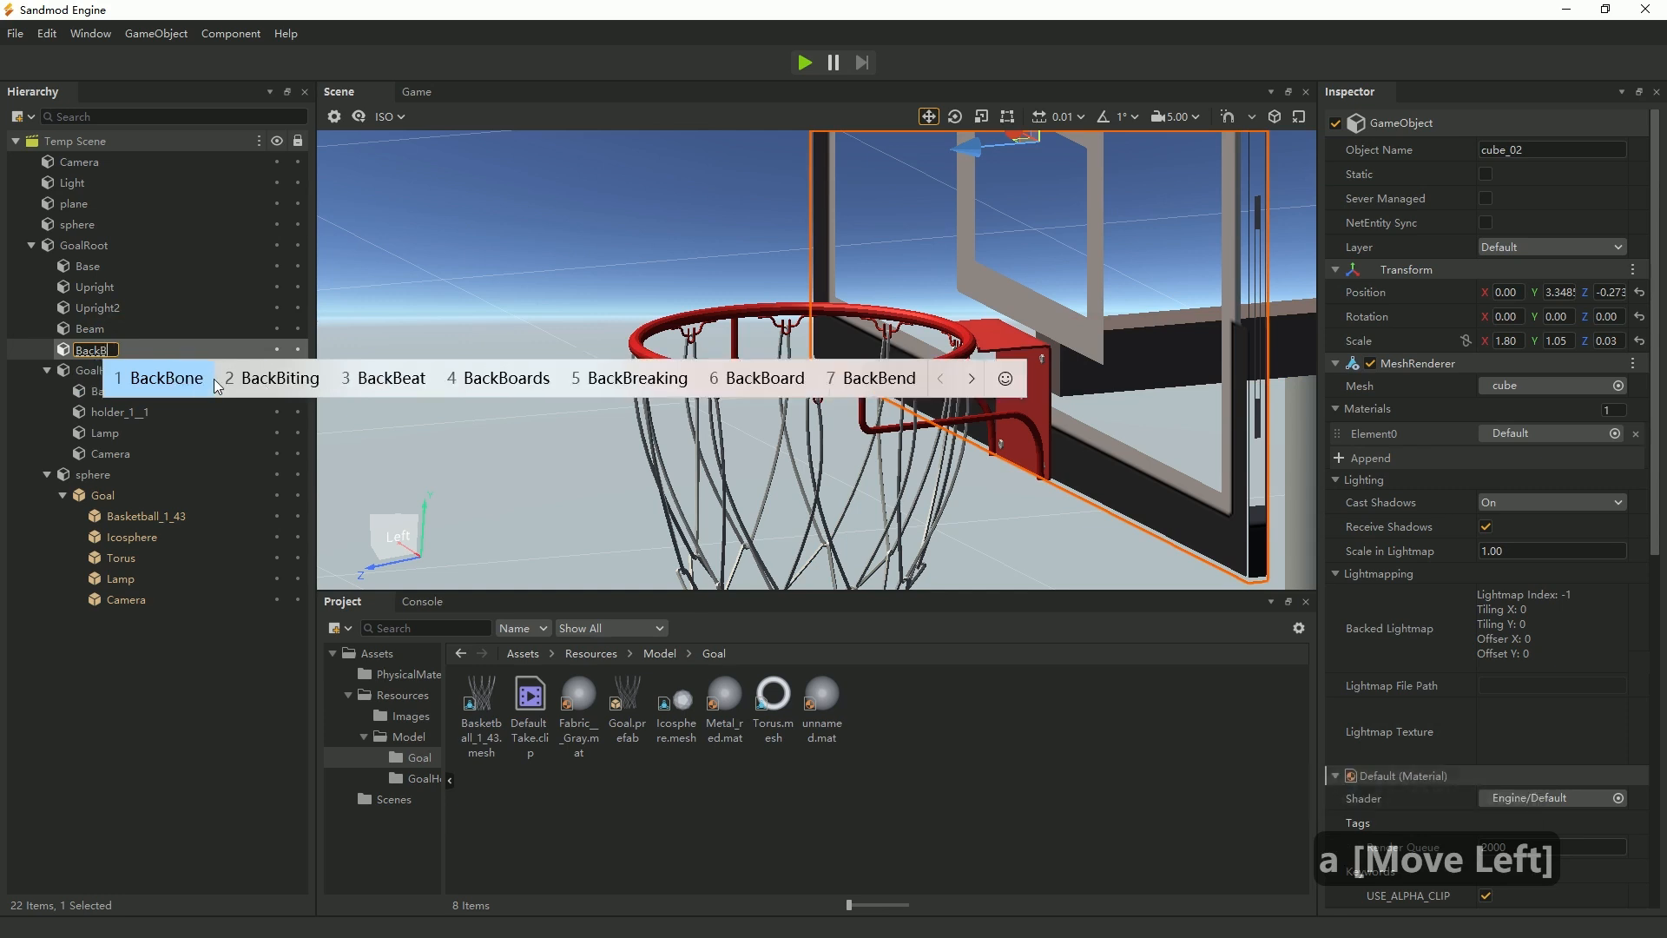
pyautogui.write('oard')
pyautogui.press('Return')
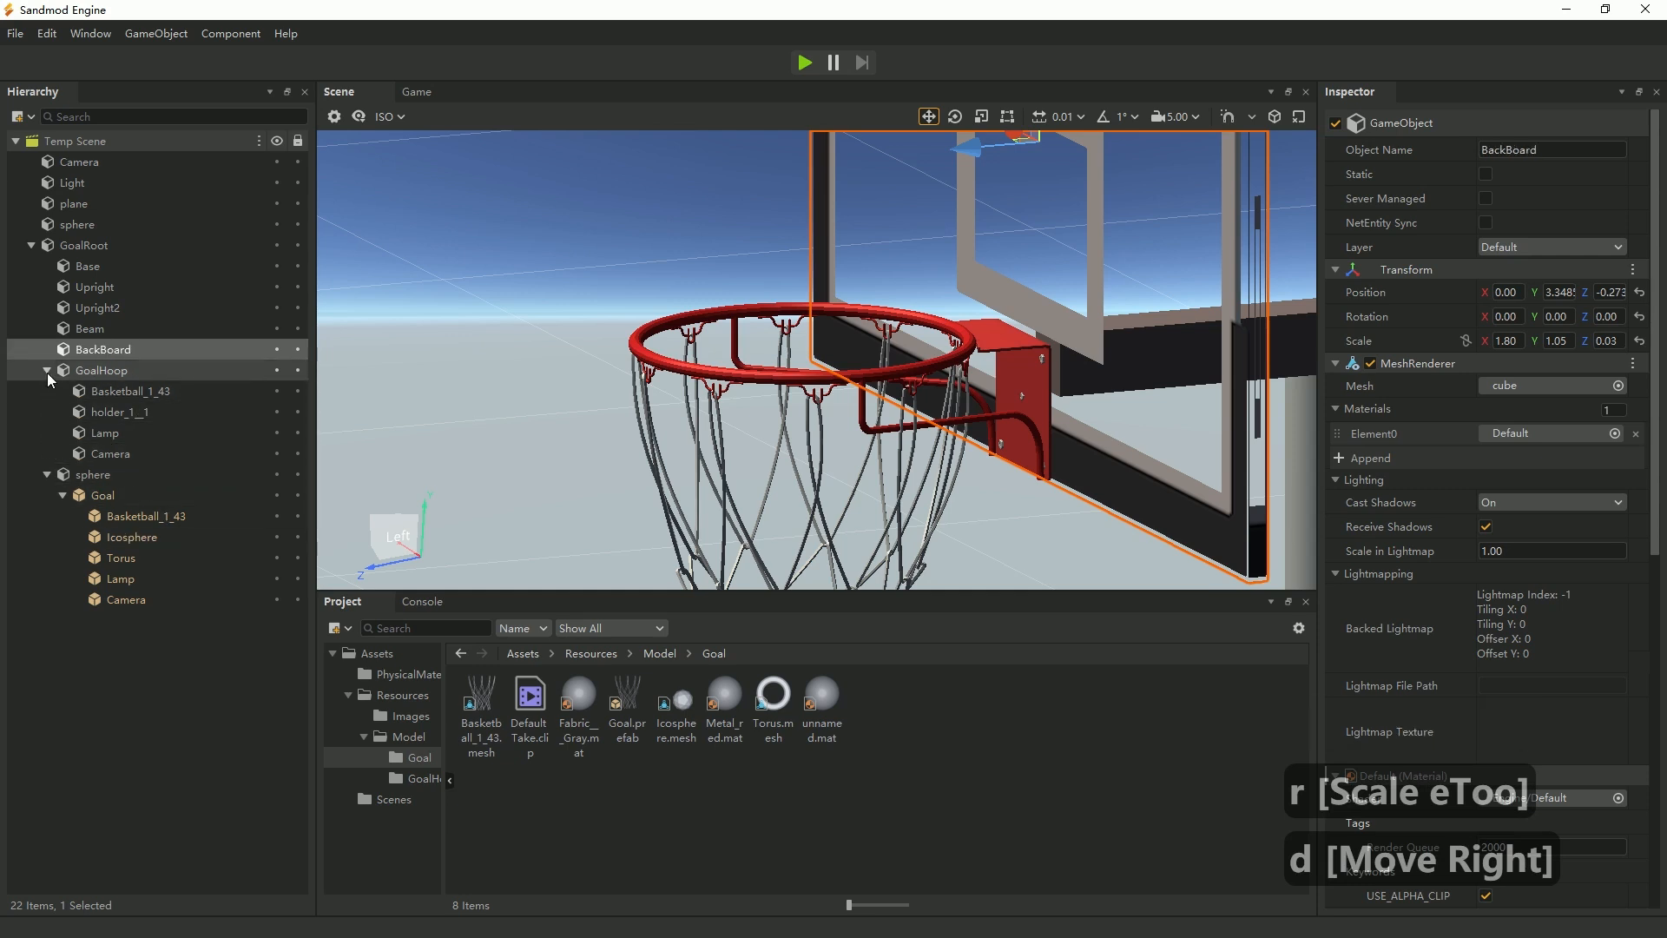
pyautogui.click(87, 369)
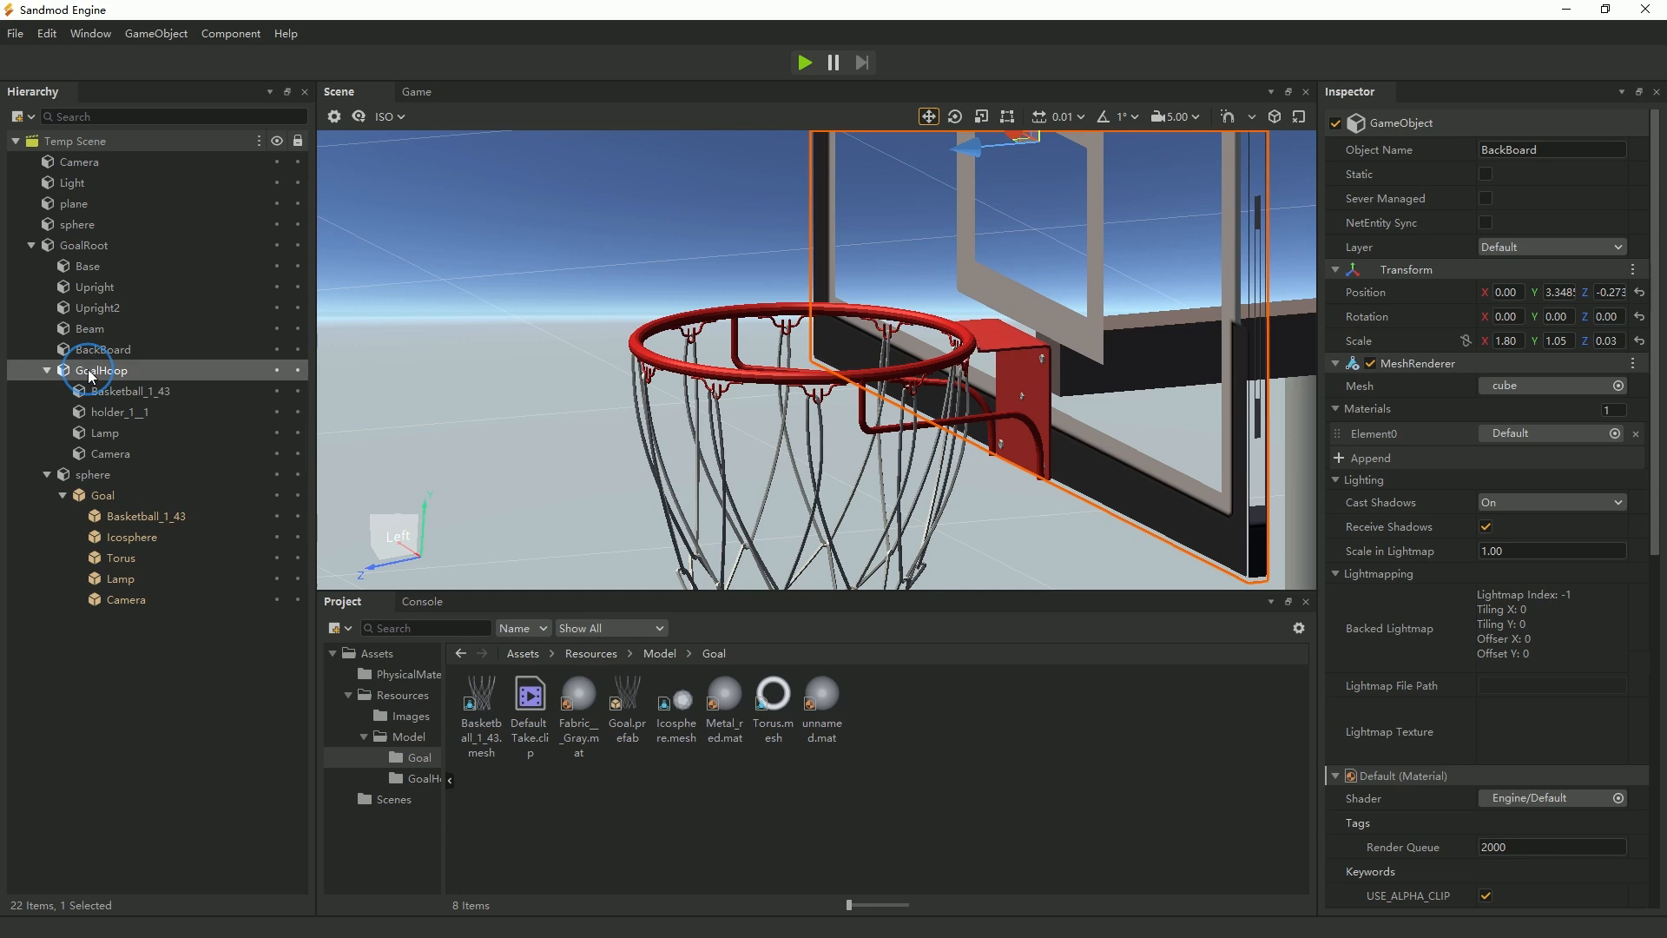
# Rename the sphere under GoalRoot that holds the Goal model to Net.
pyautogui.click(87, 475)
pyautogui.press('F2')
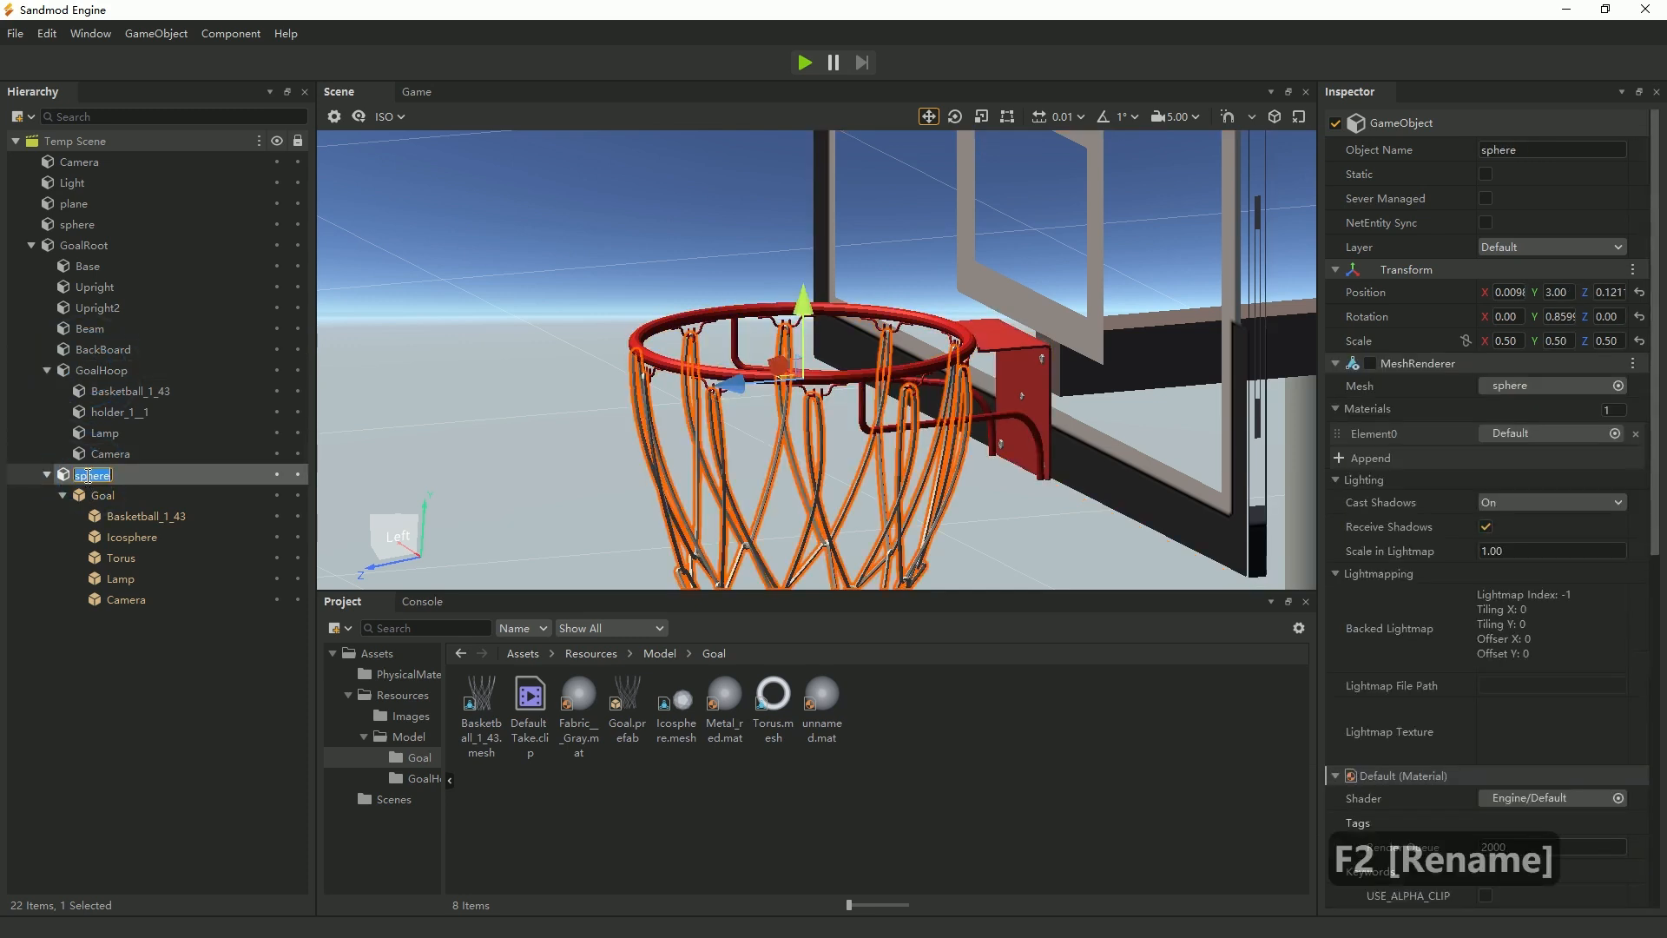
pyautogui.write('Net')
pyautogui.press('Return')
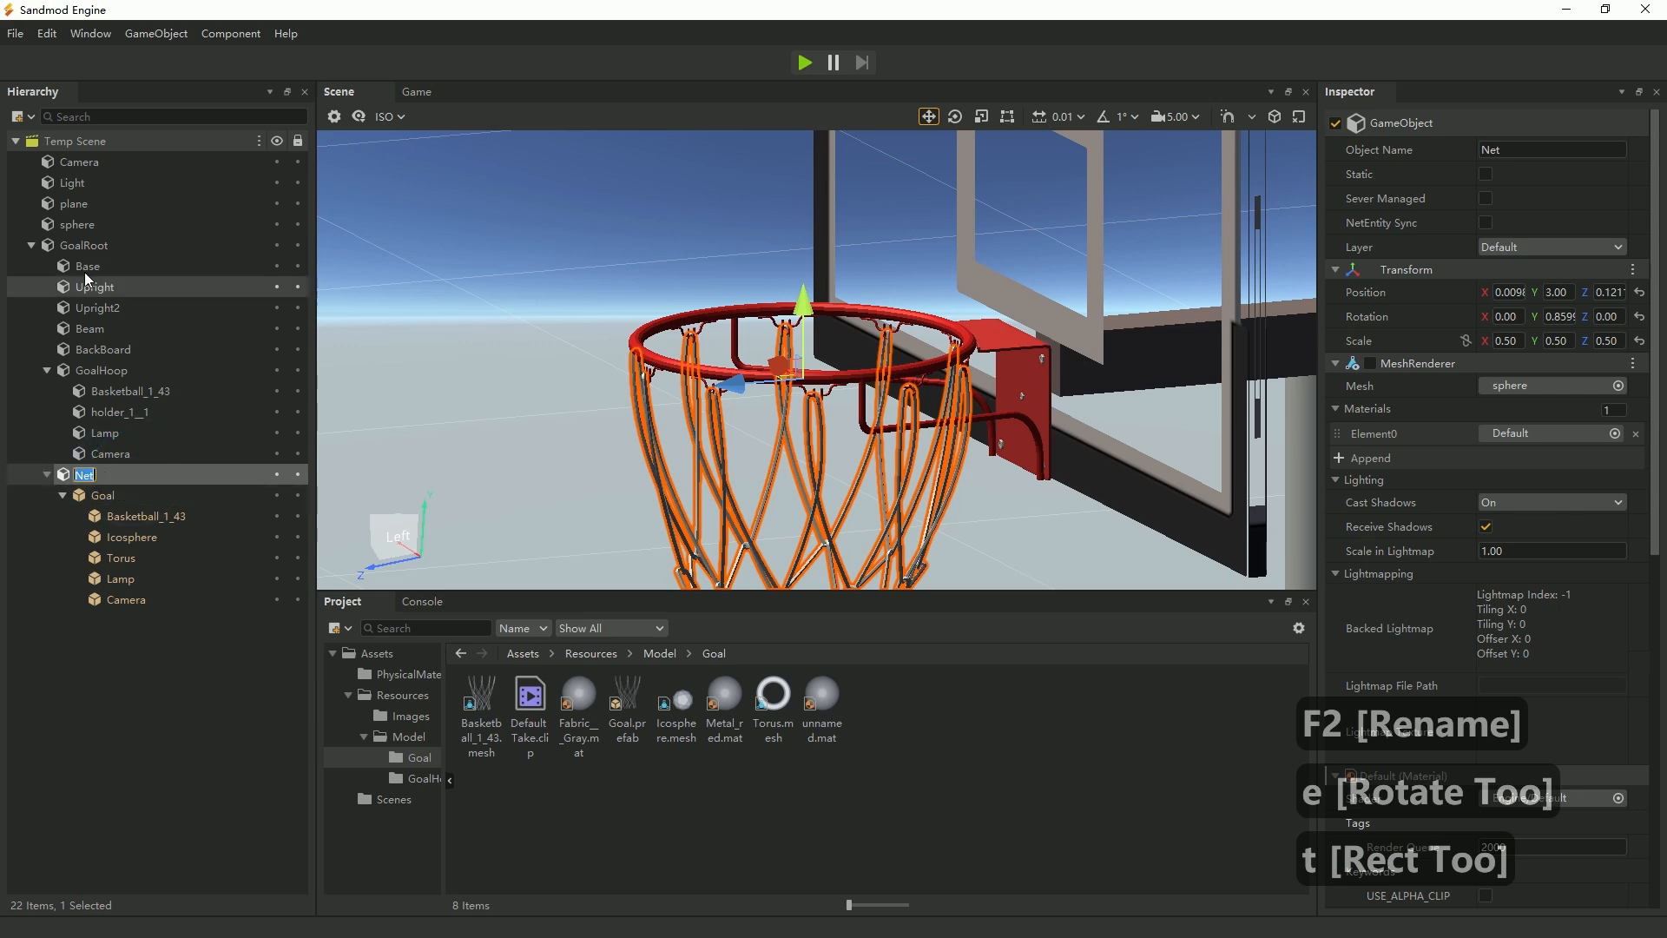
# Examine the whole GoalRoot stand and check from above how the hoop and net line up with the backboard.
pyautogui.click(103, 246)
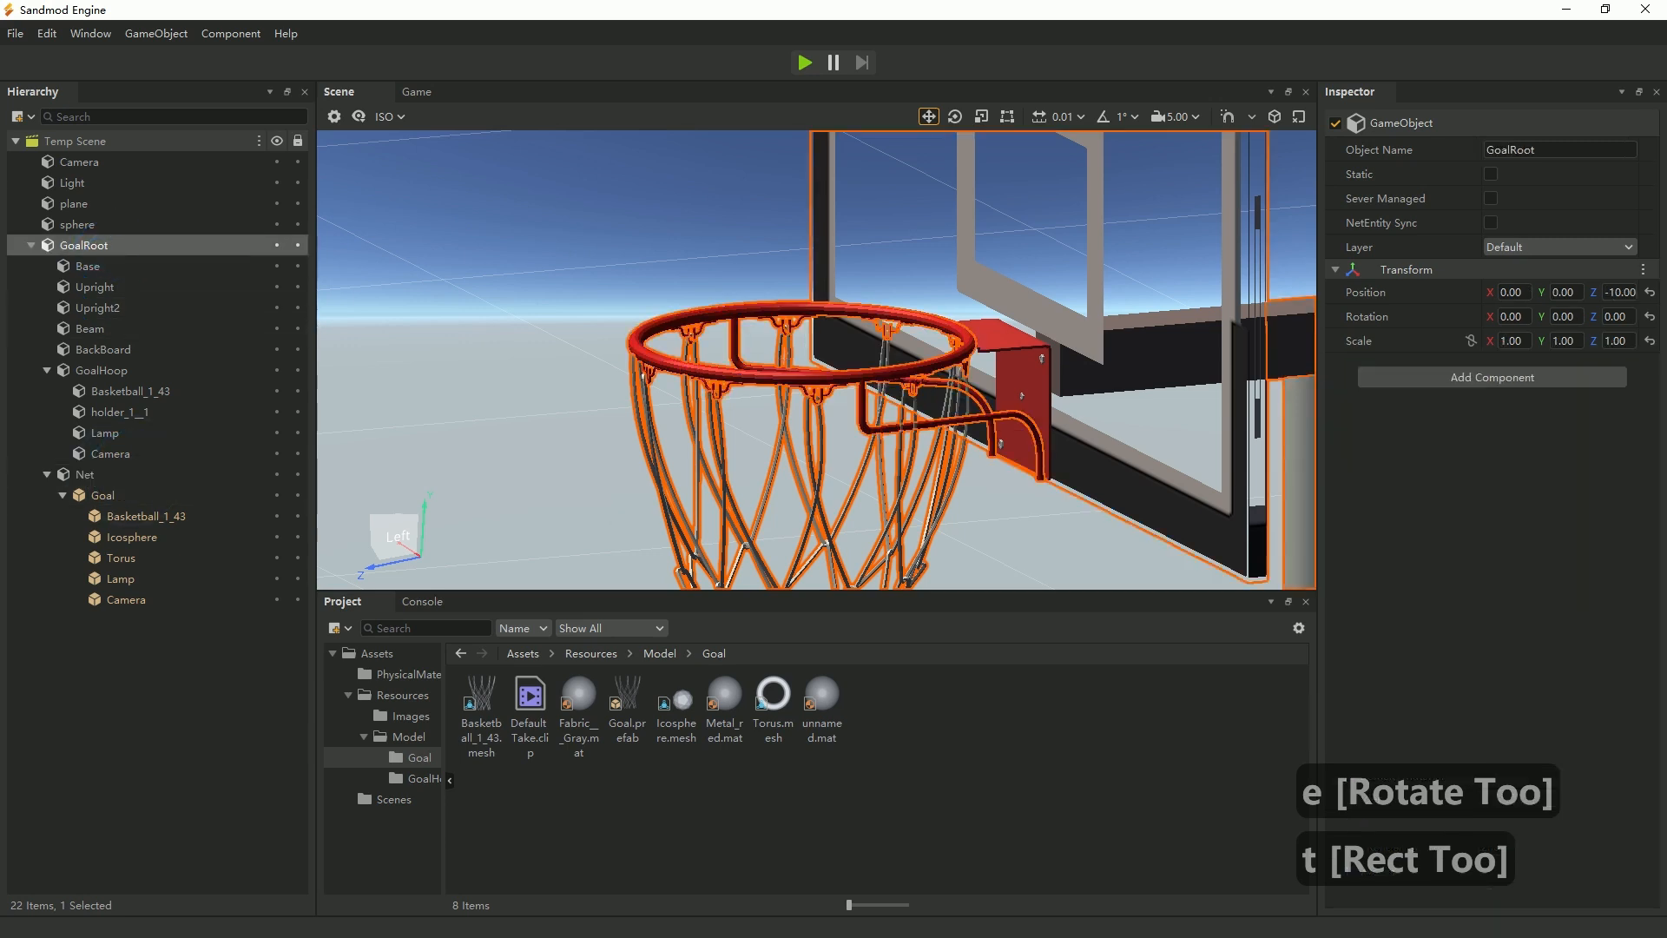
pyautogui.click(394, 513)
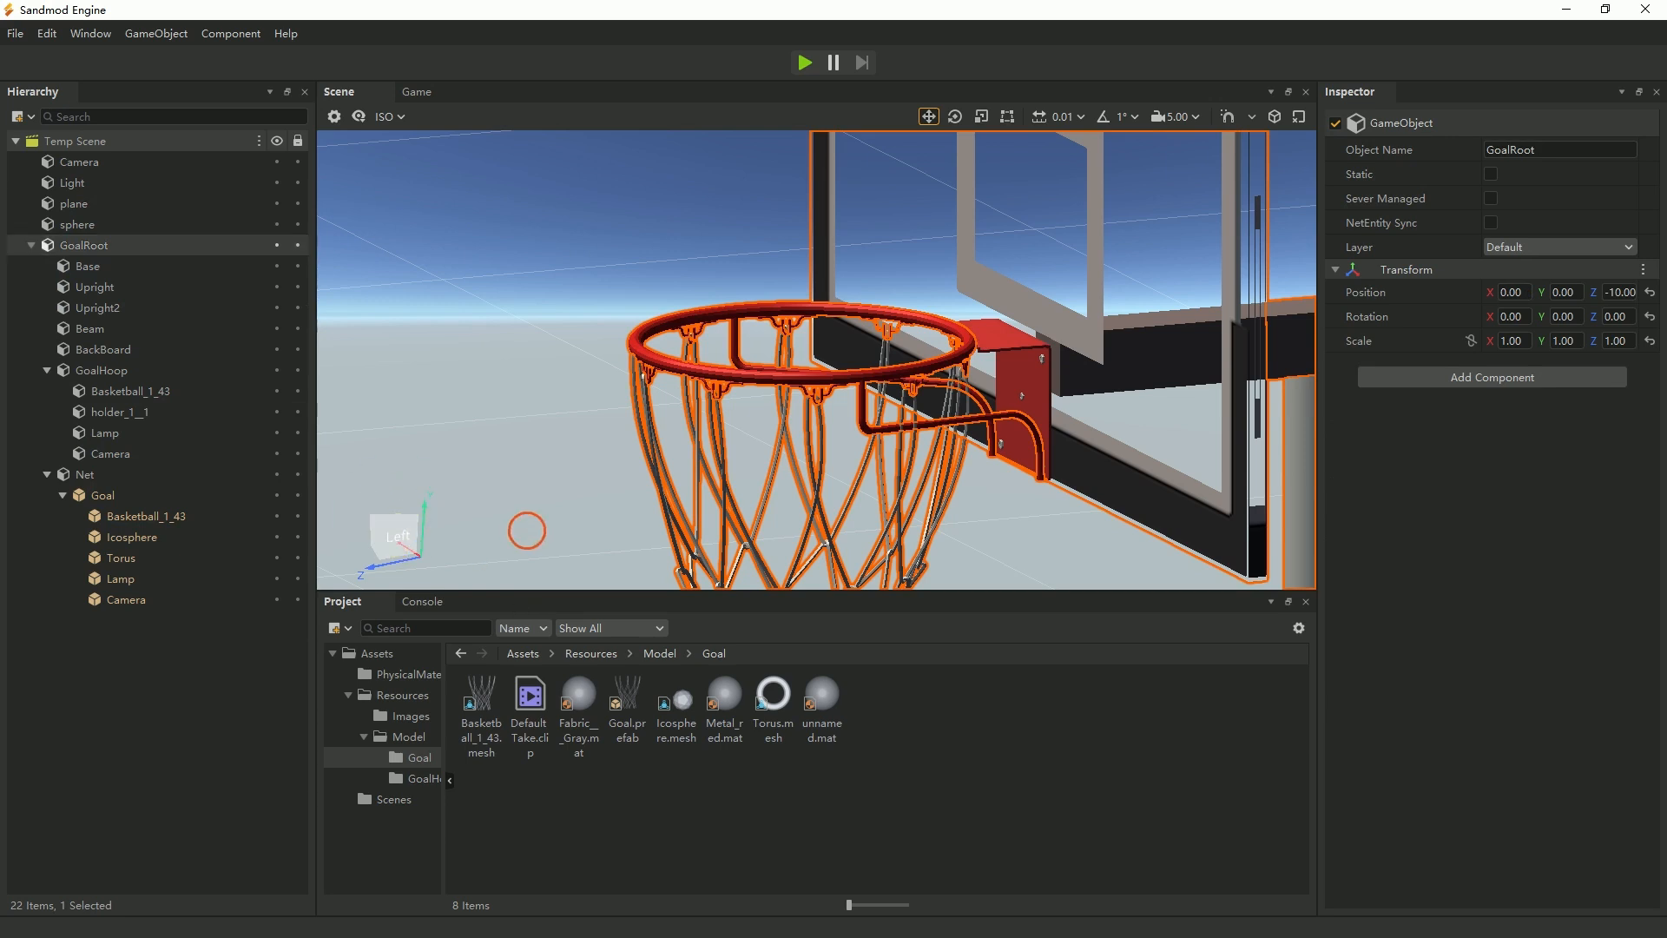
pyautogui.moveTo(525, 529); pyautogui.dragTo(813, 358, button='middle')
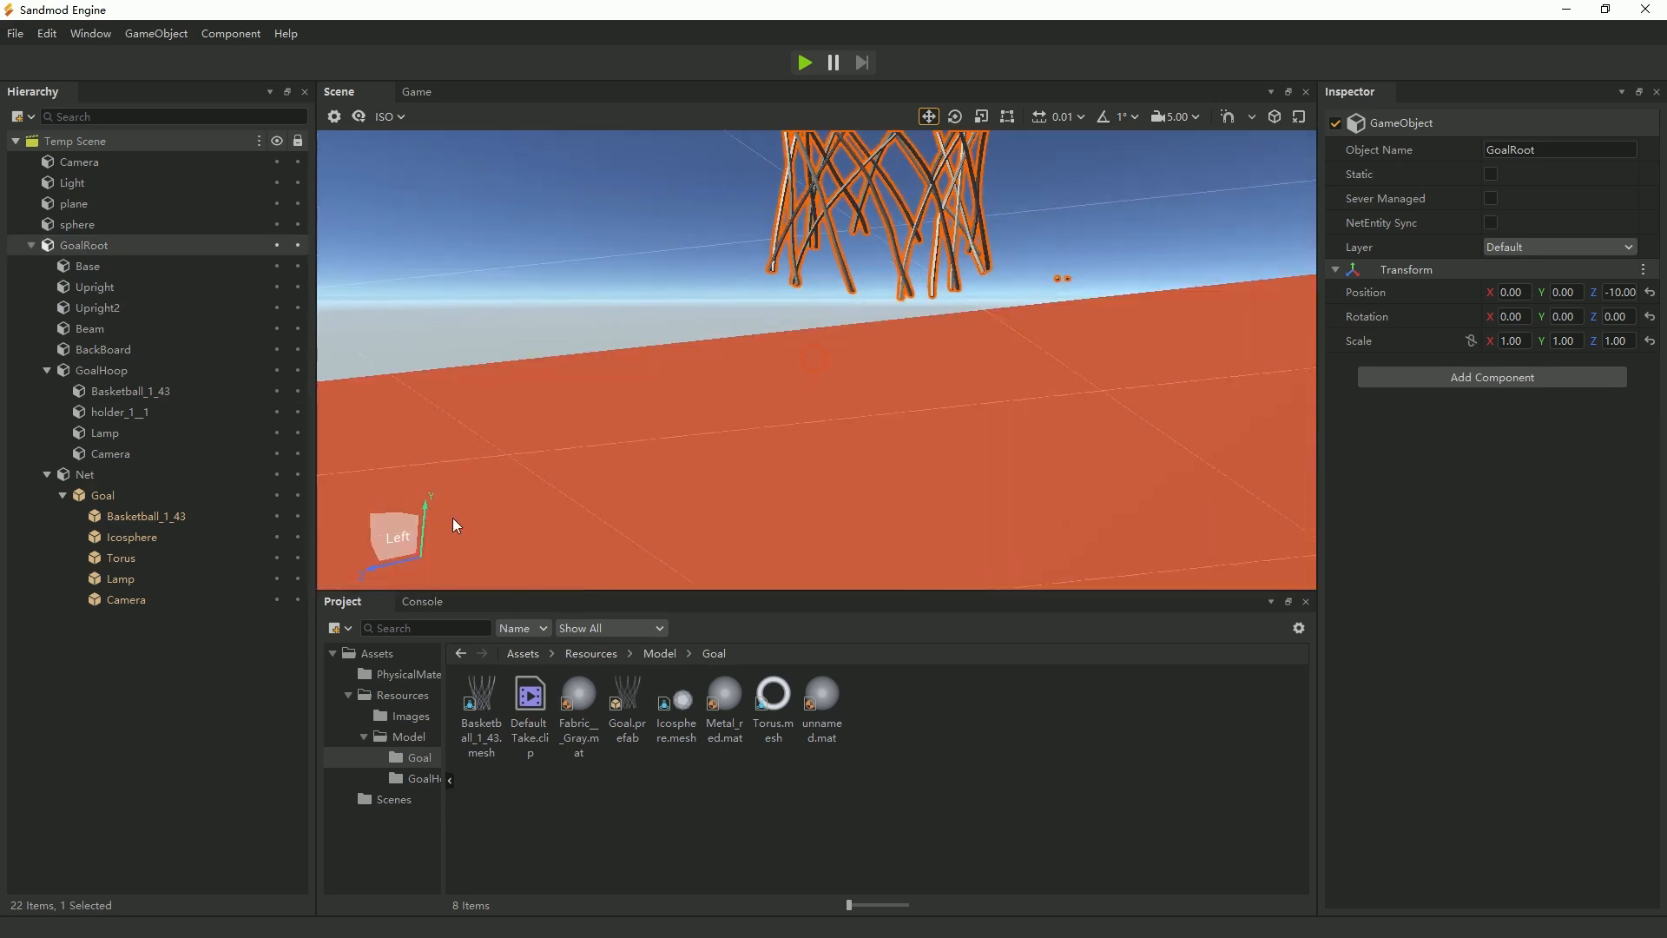
pyautogui.click(398, 512)
pyautogui.click(85, 248)
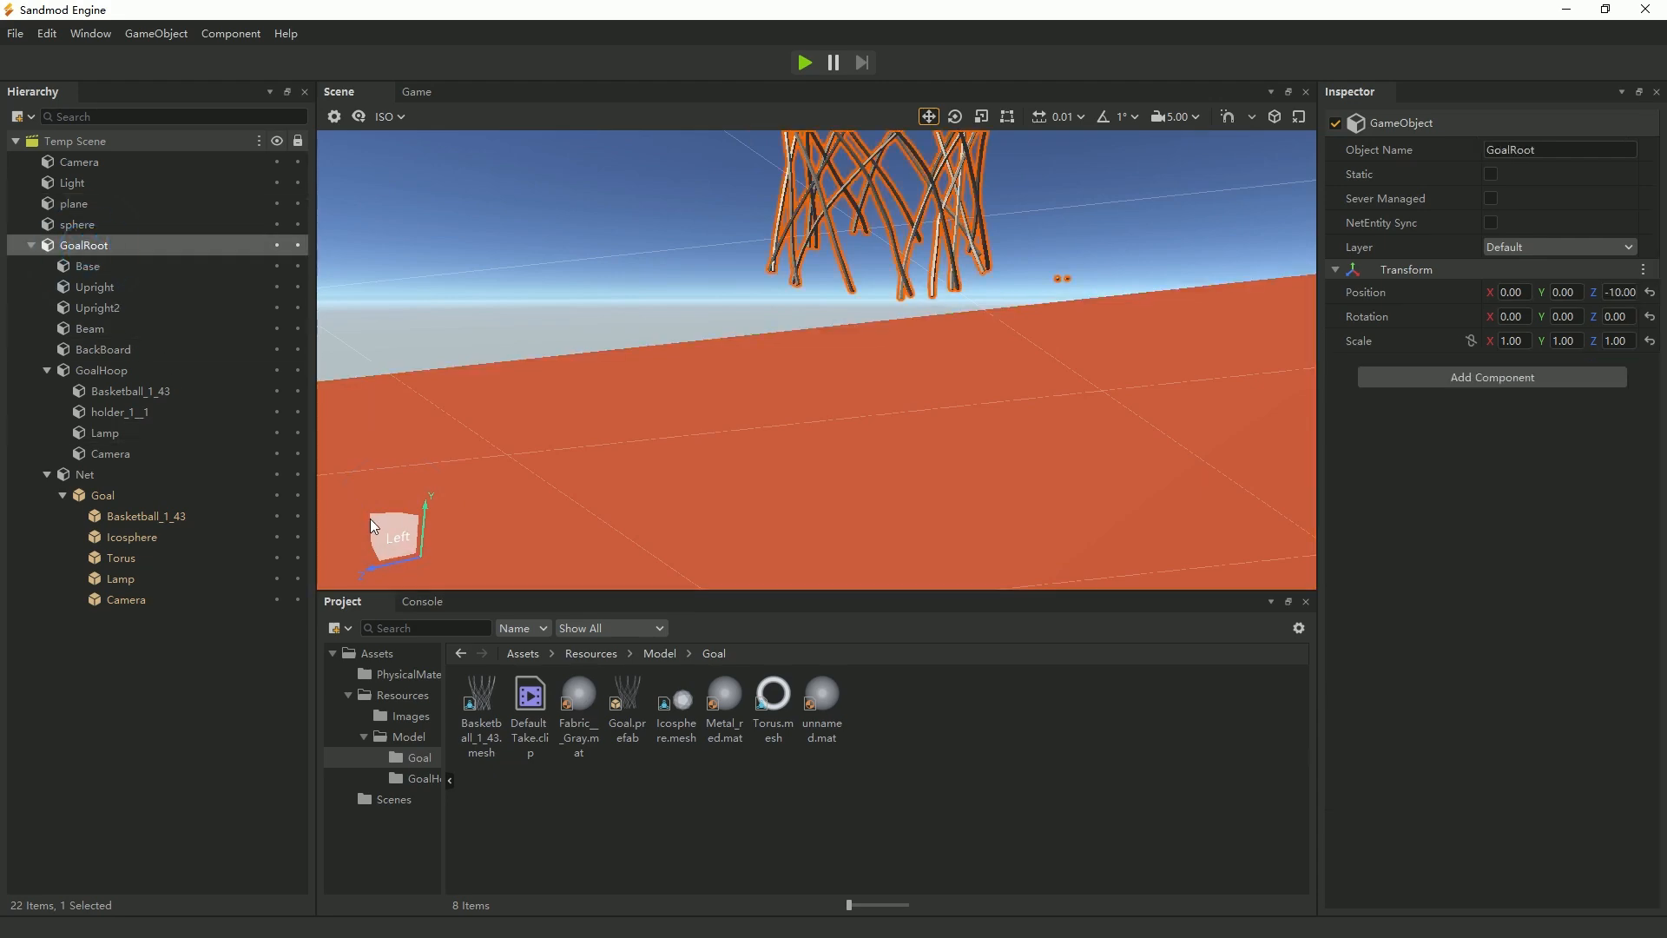
pyautogui.click(397, 519)
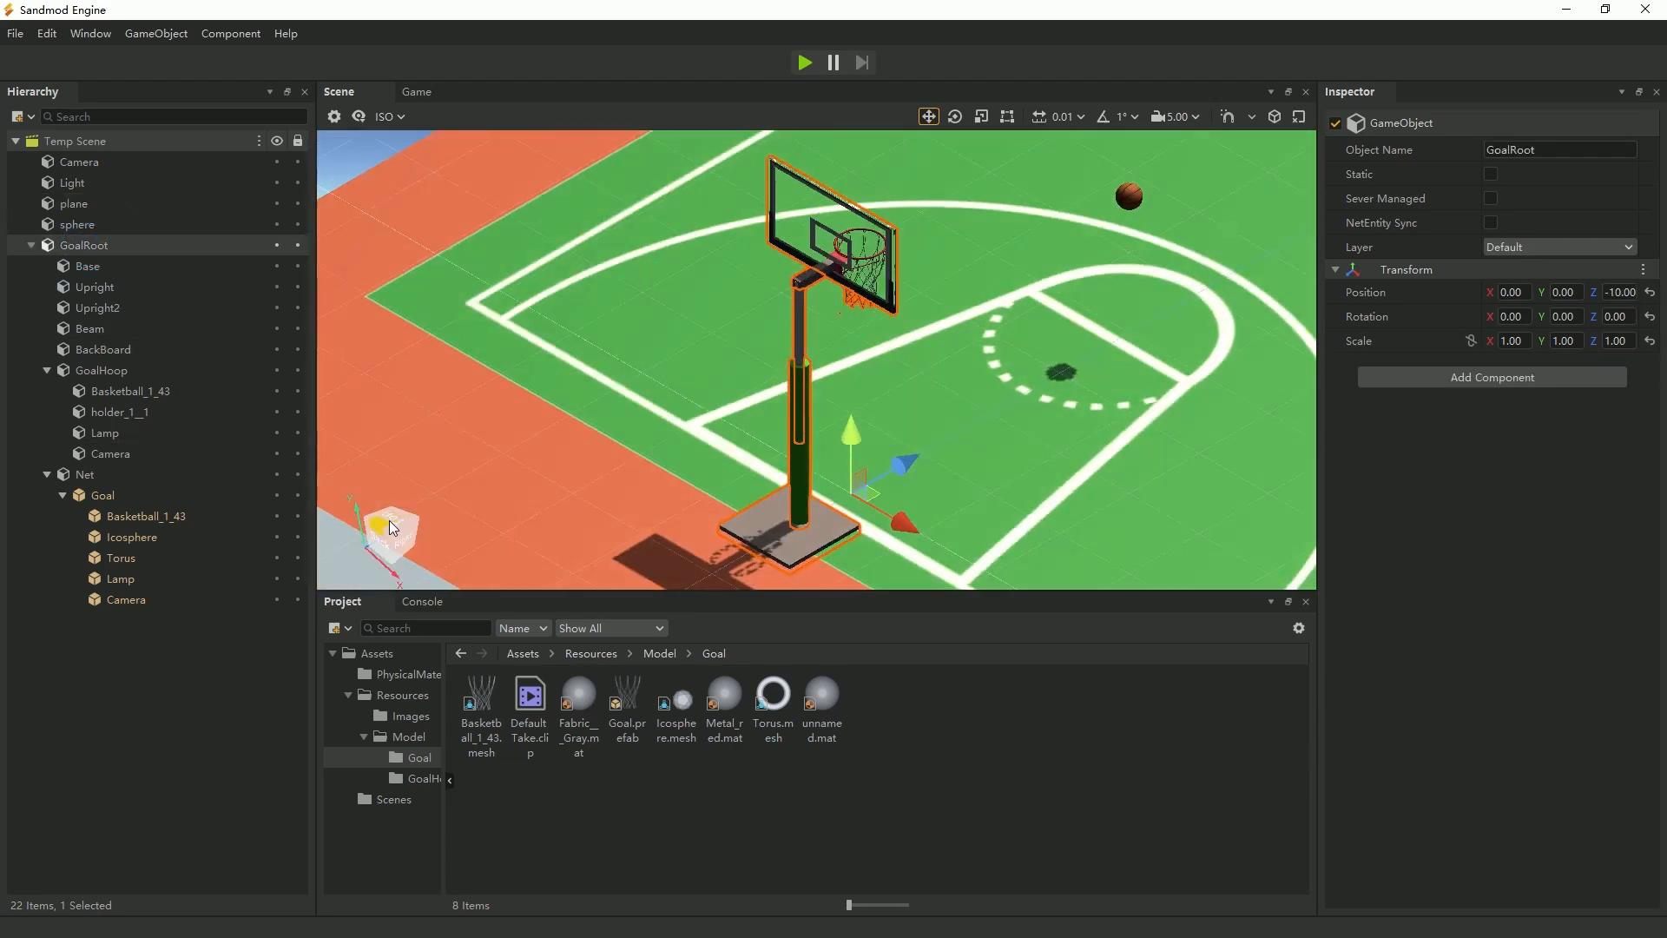
pyautogui.click(392, 523)
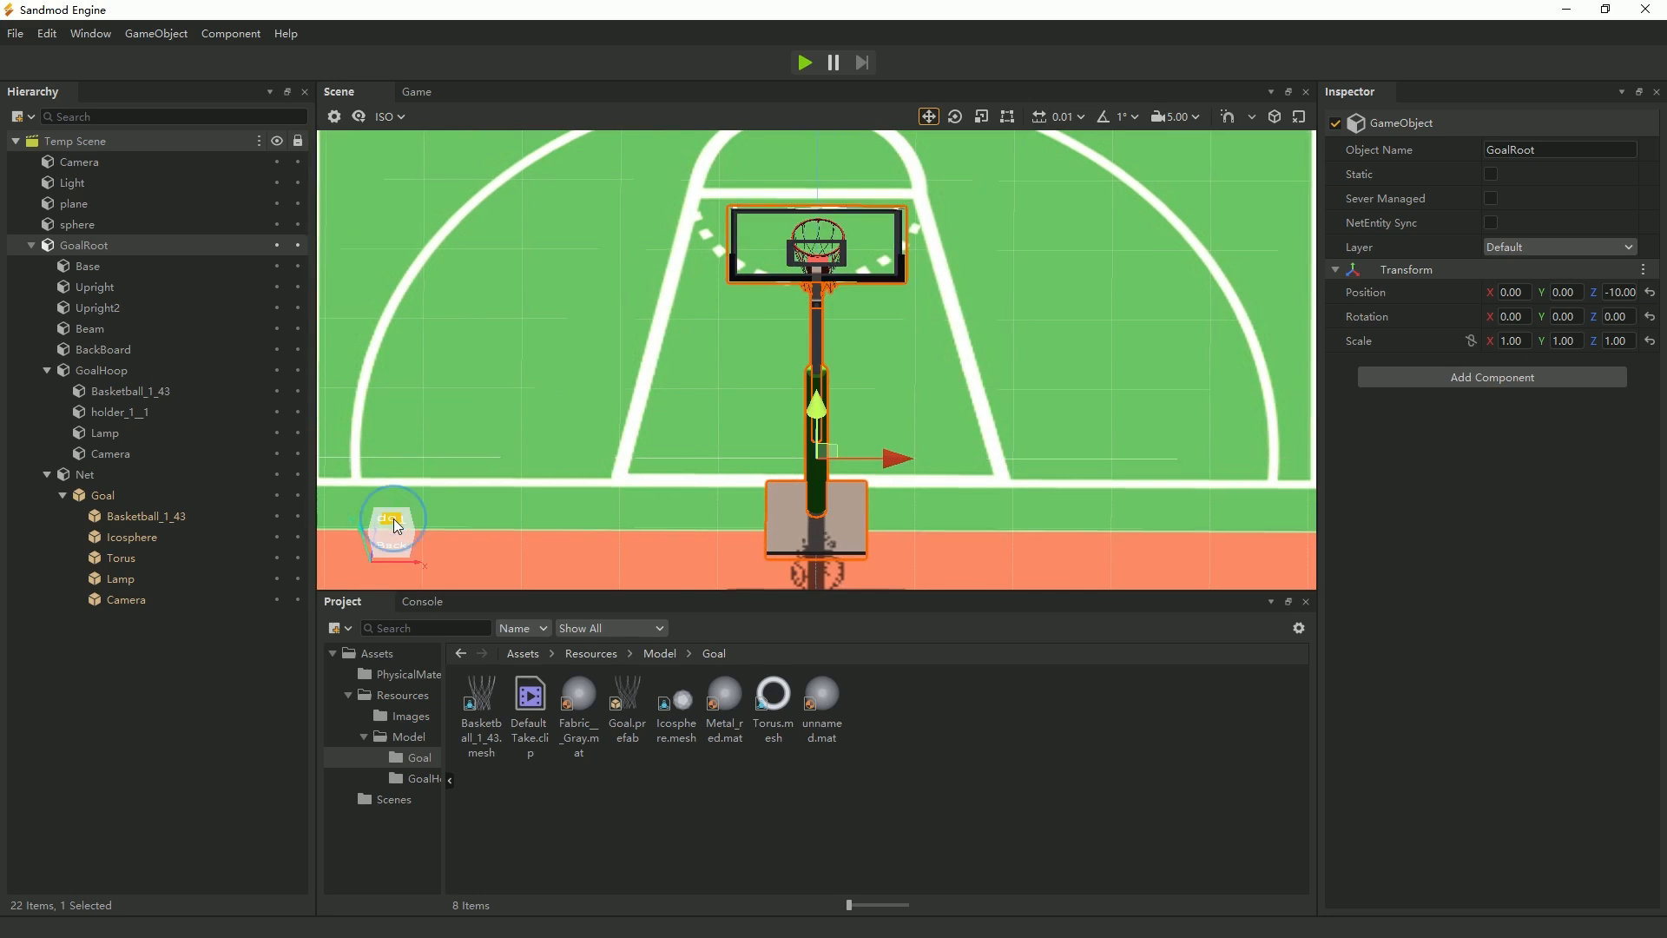
pyautogui.click(394, 523)
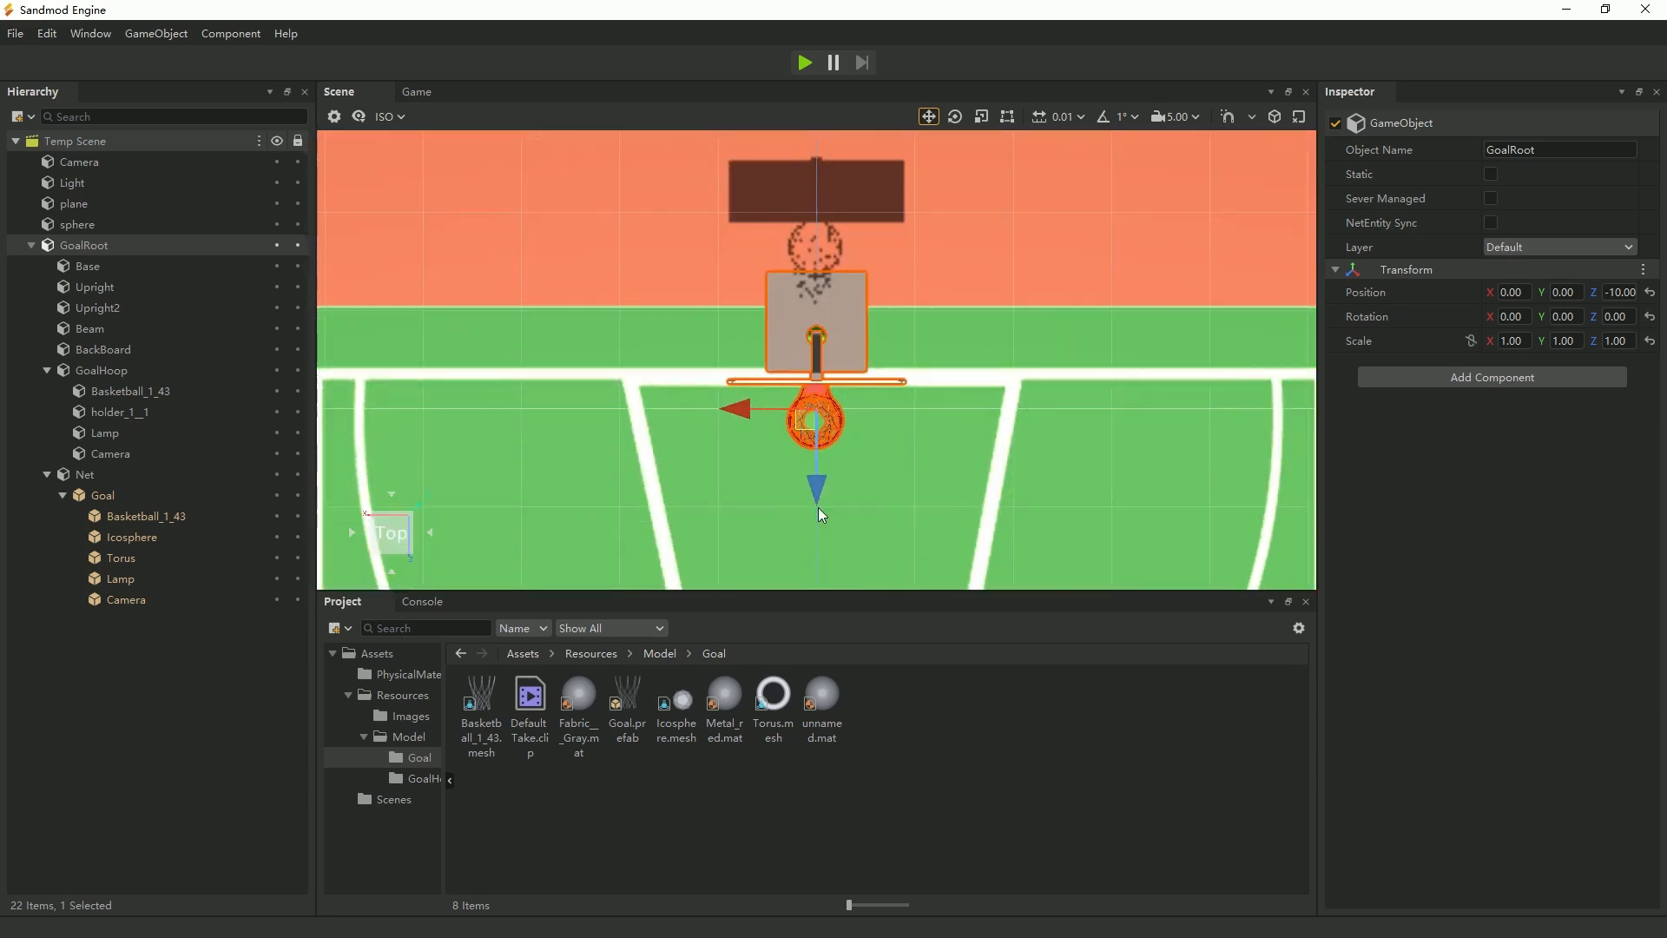
pyautogui.scroll(6, 886, 521)
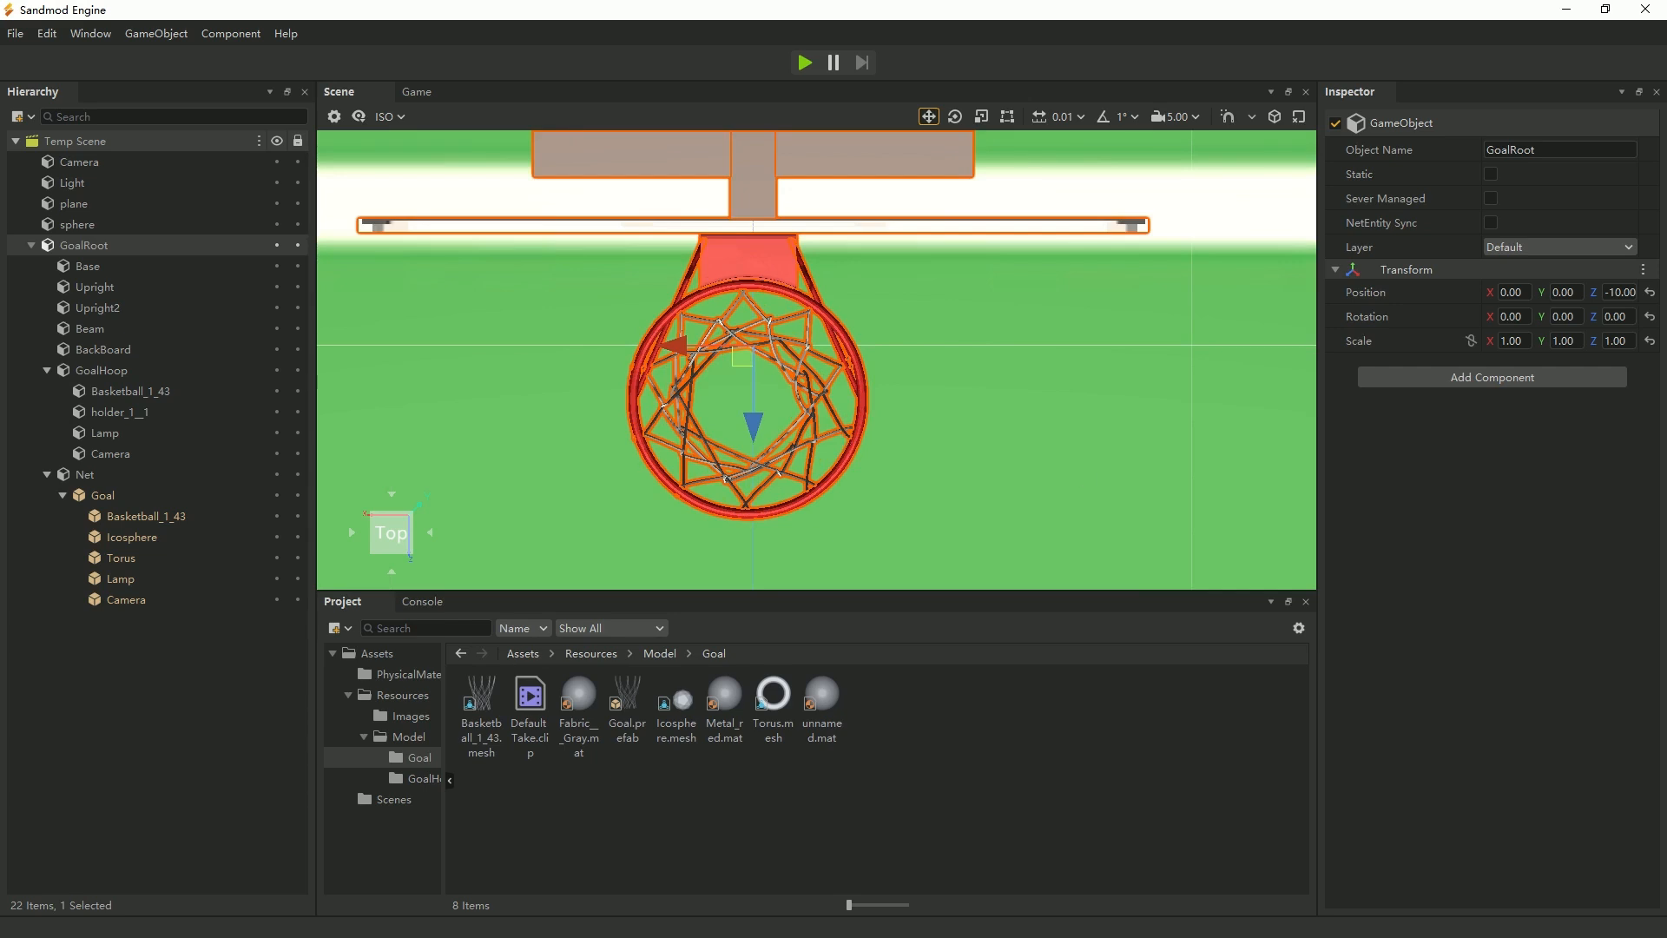
pyautogui.click(920, 486)
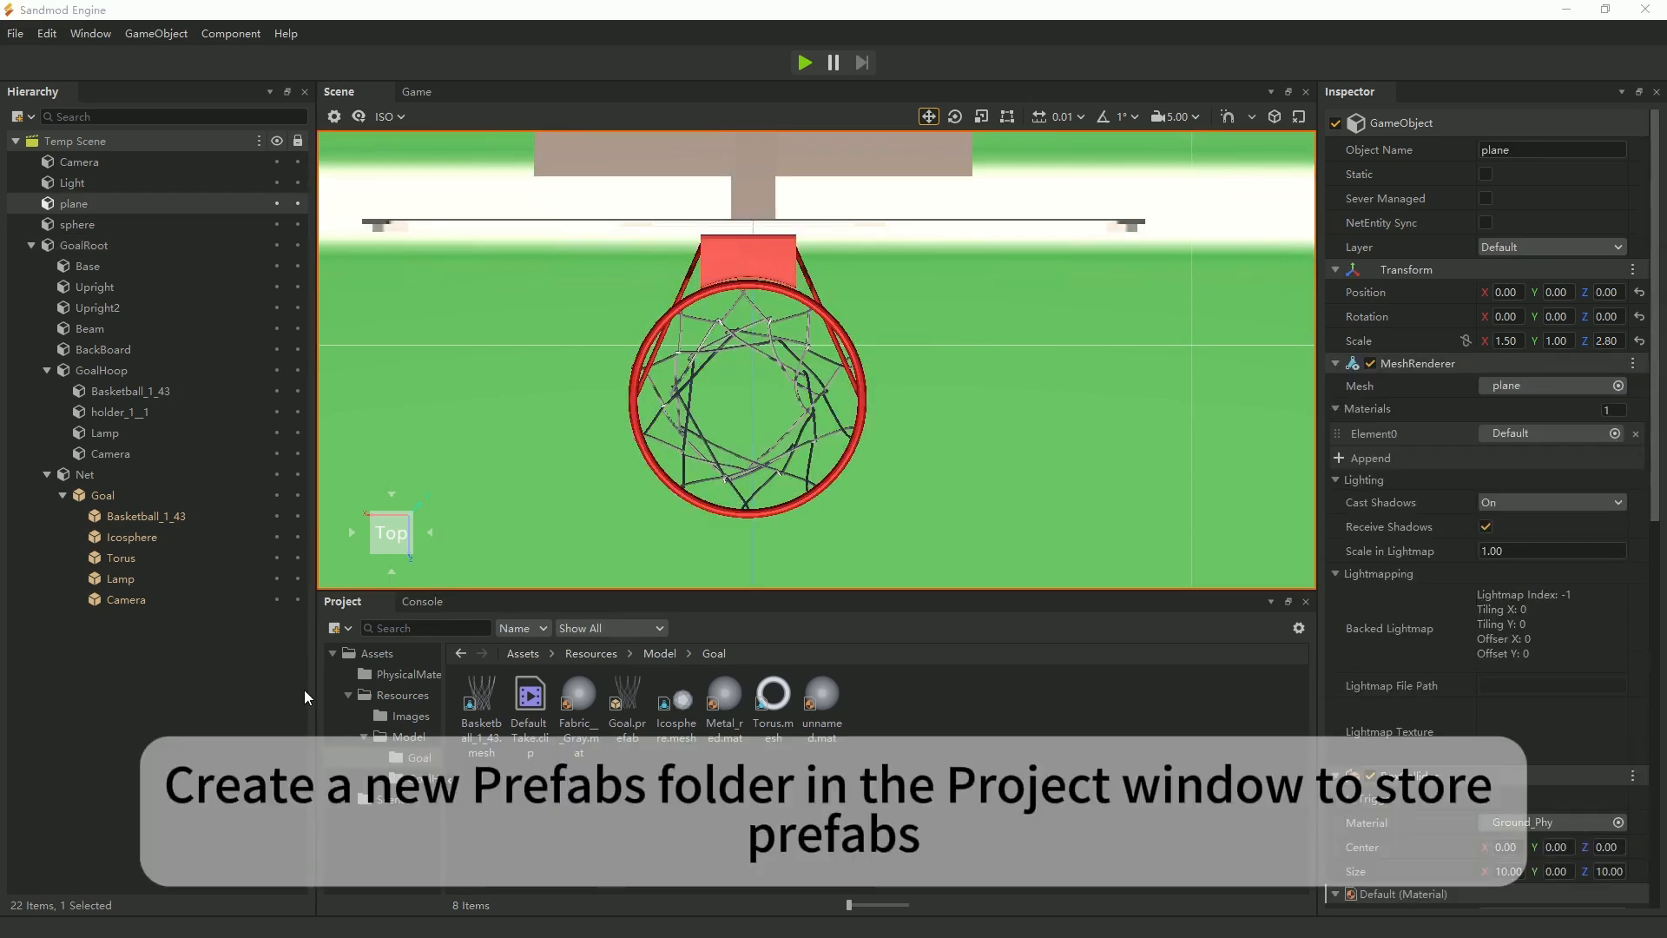
# Create a folder named Prefabs directly in the Assets folder.
pyautogui.click(369, 655)
pyautogui.rightClick(712, 762)
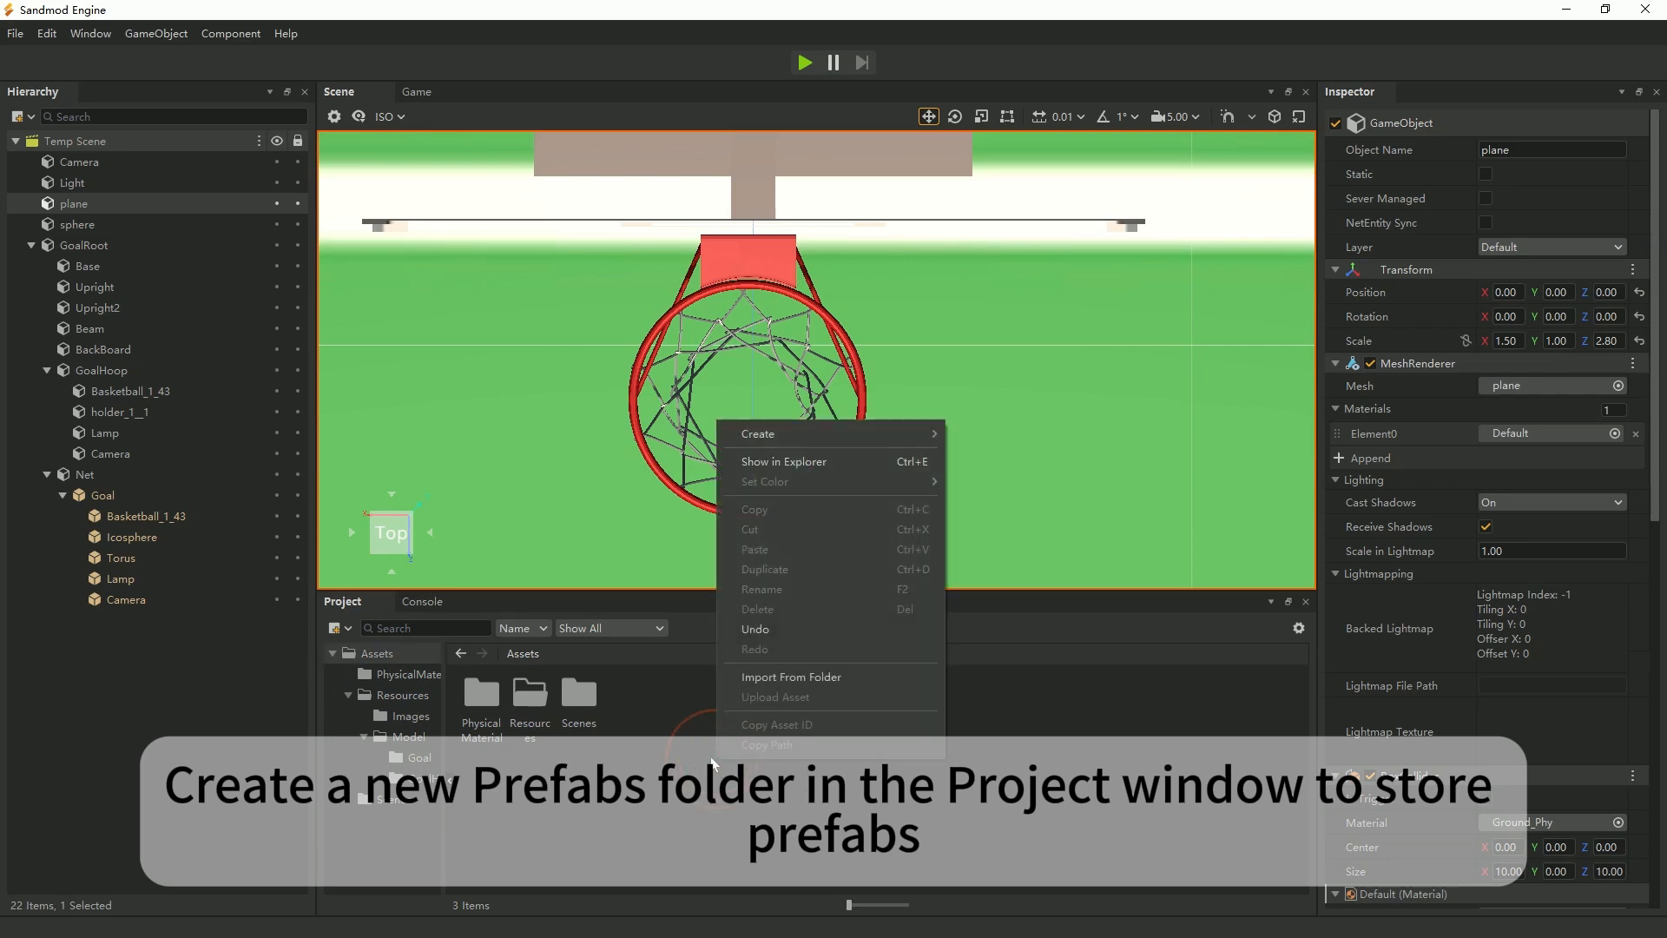
pyautogui.moveTo(821, 436)
pyautogui.click(981, 434)
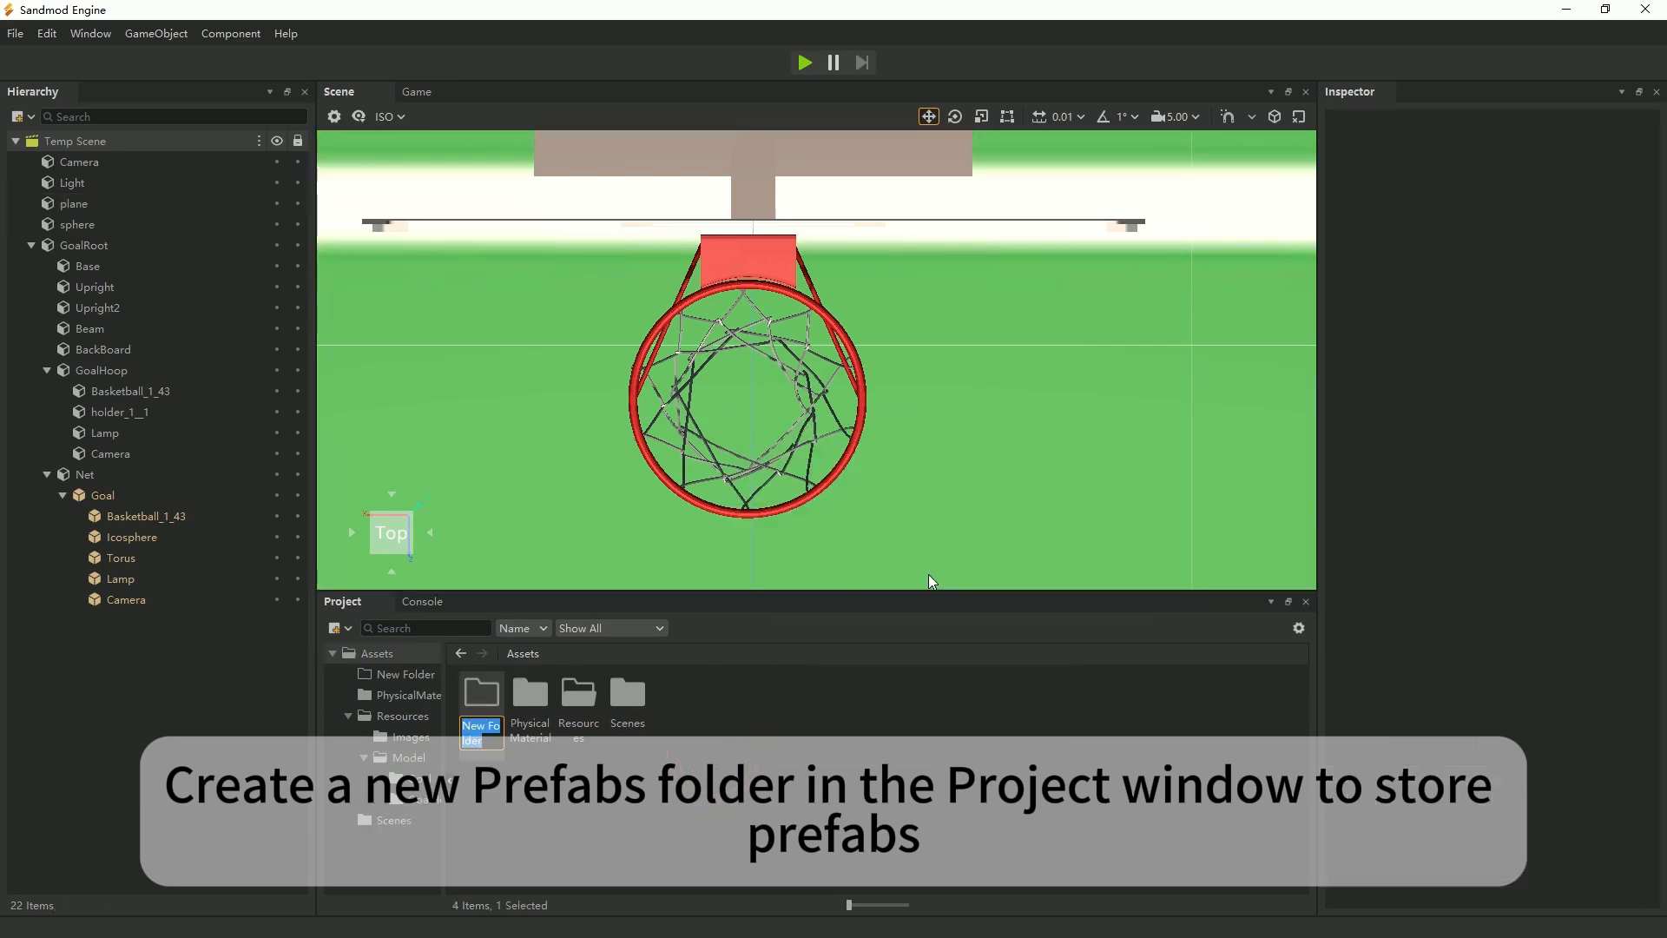
pyautogui.write('Prefab')
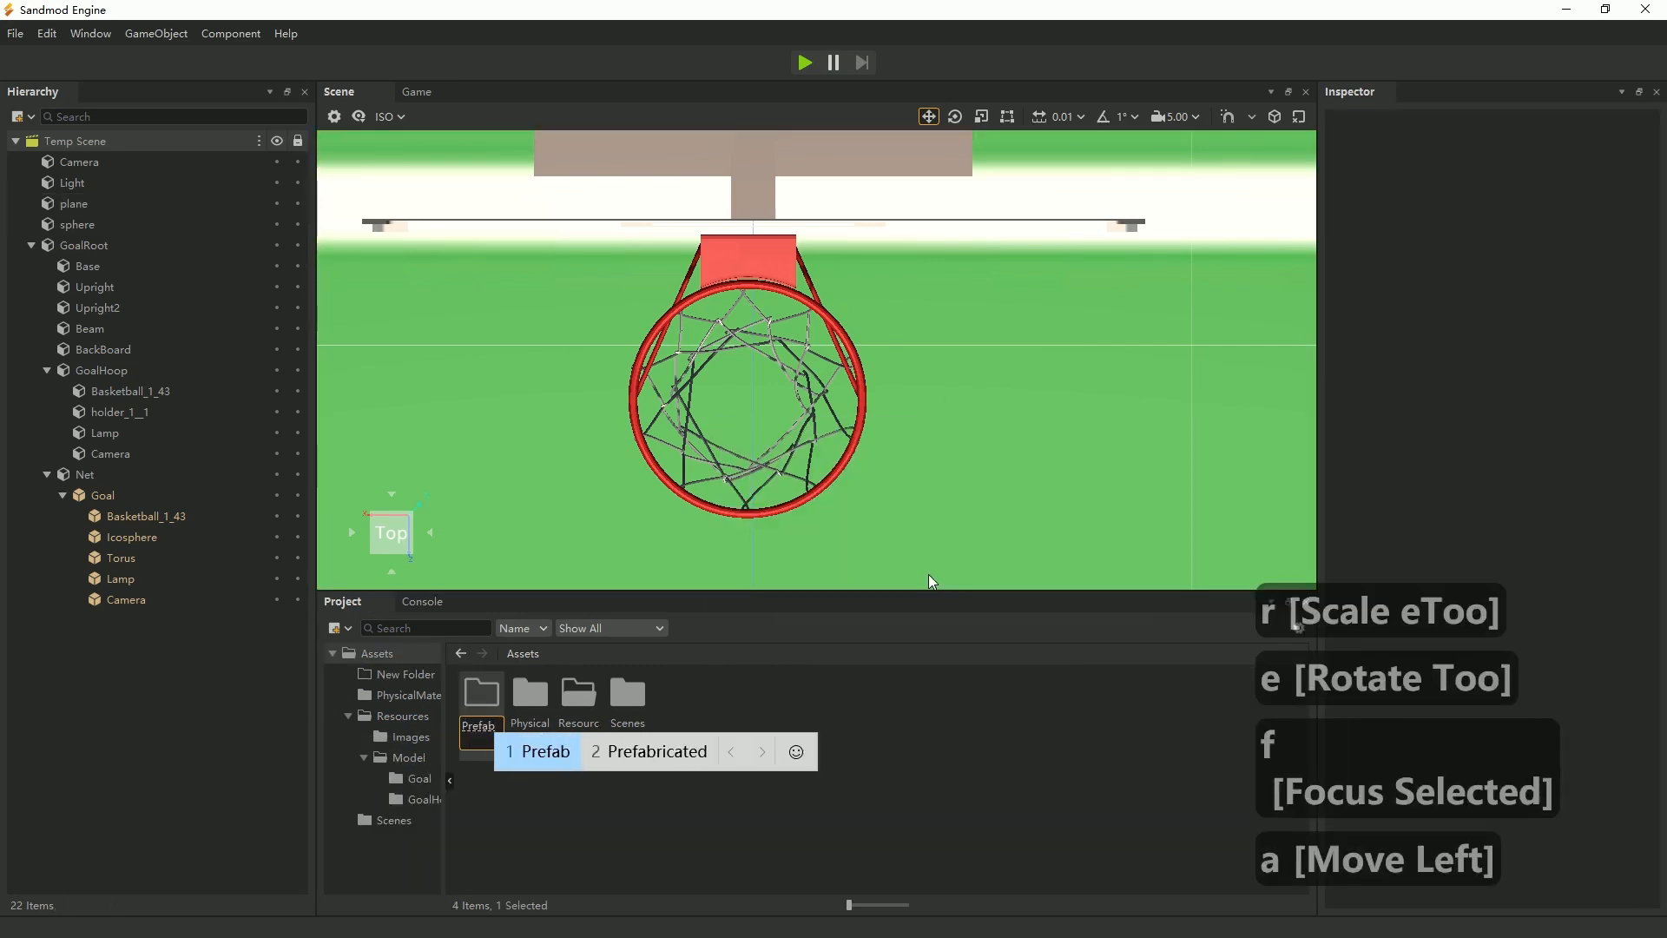
pyautogui.write('s')
pyautogui.press('BackSpace')
pyautogui.press('space')
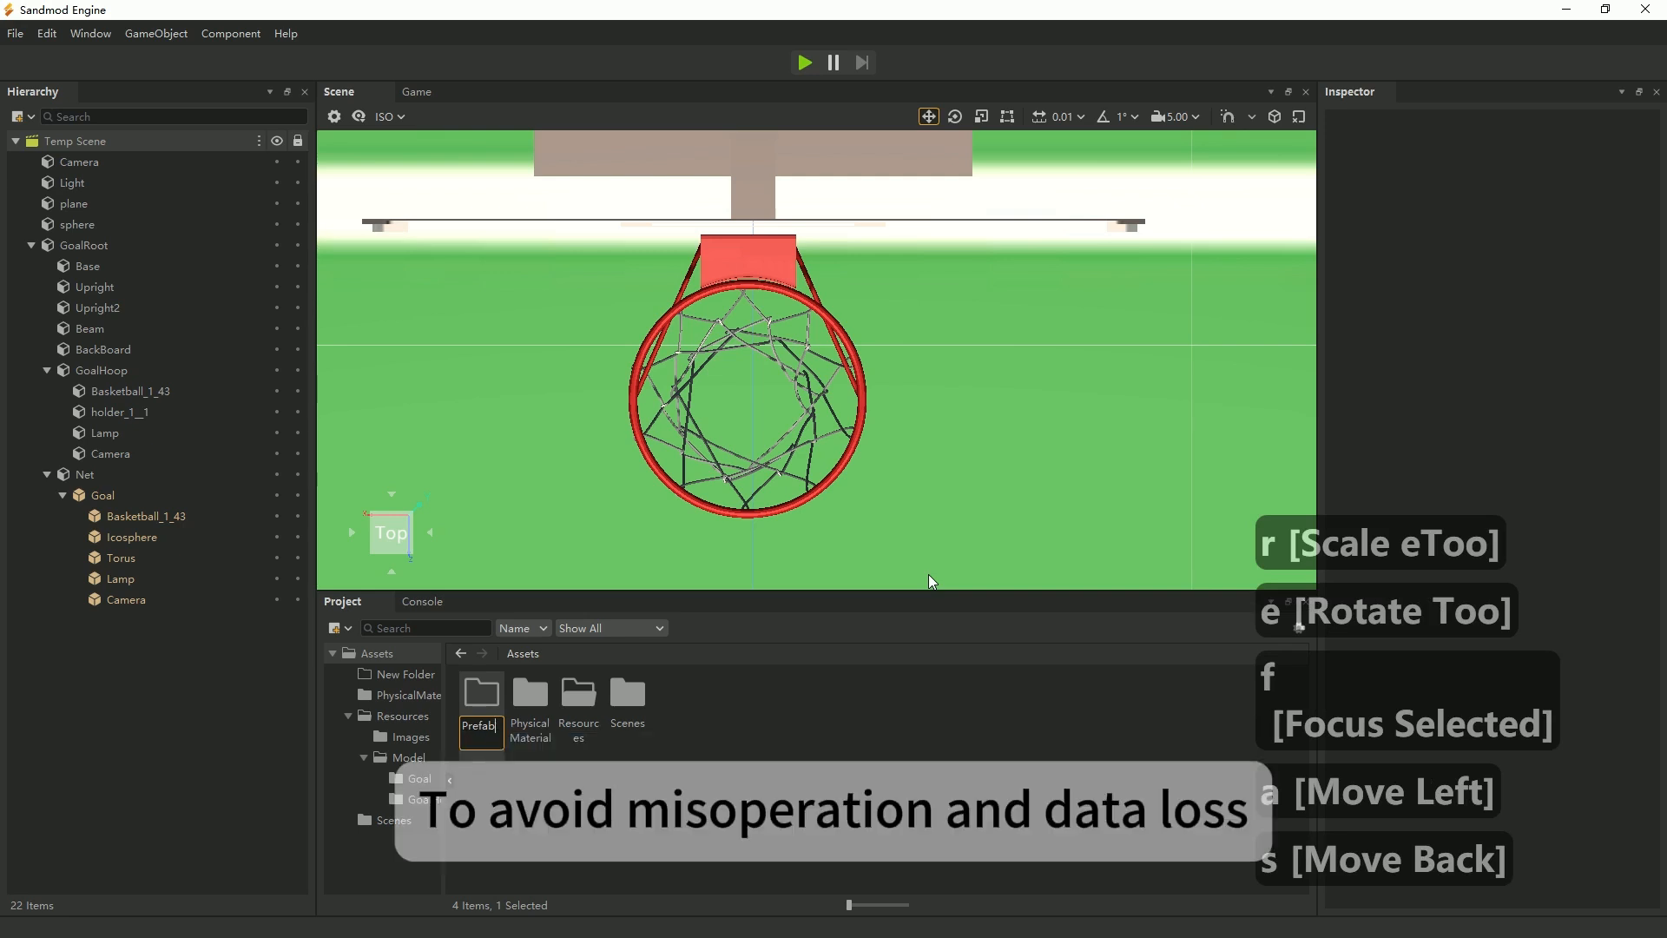
pyautogui.write('s')
pyautogui.press('Return')
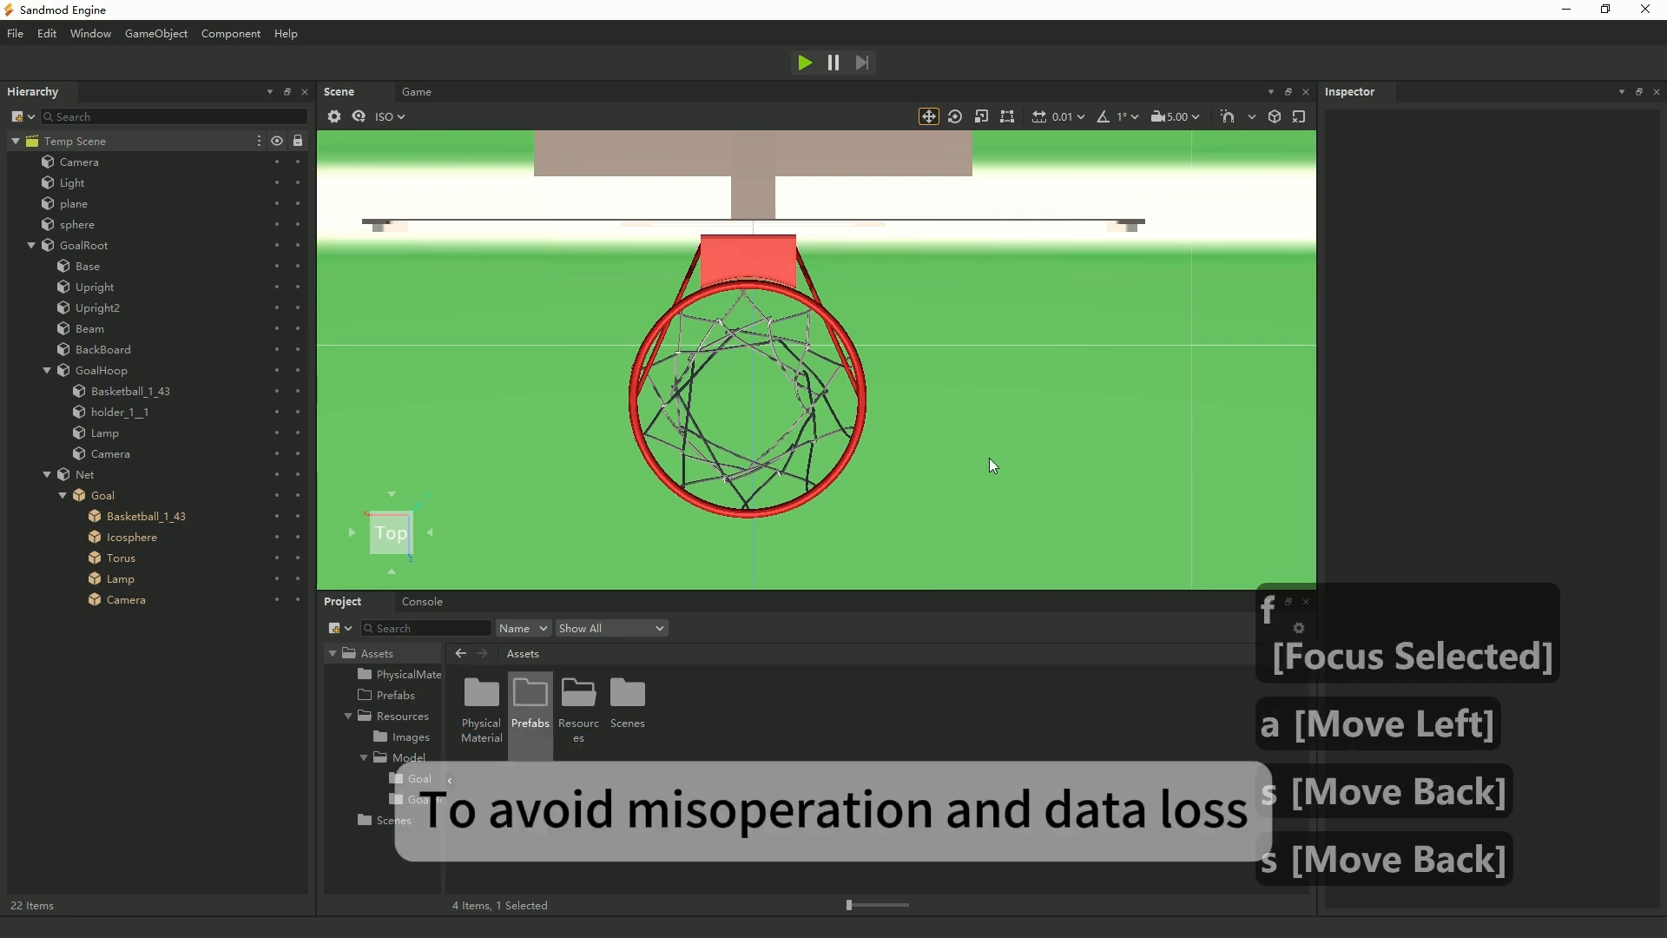
# Duplicate GoalRoot in the scene as a backup and reselect the original.
pyautogui.click(107, 247)
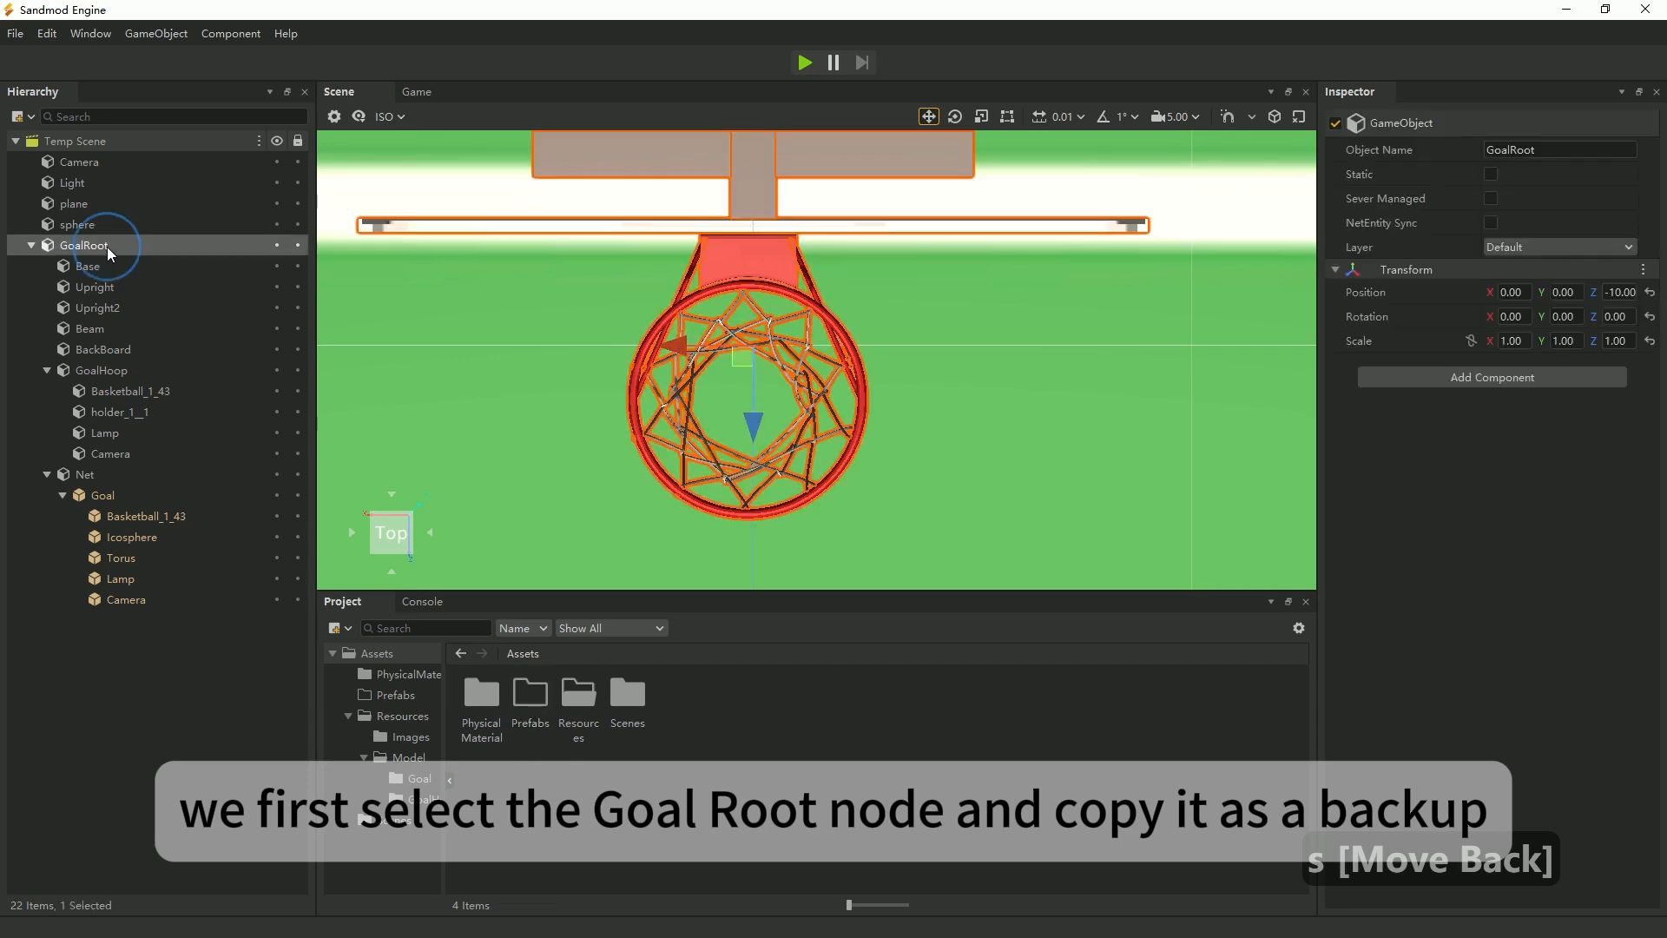
pyautogui.rightClick(107, 247)
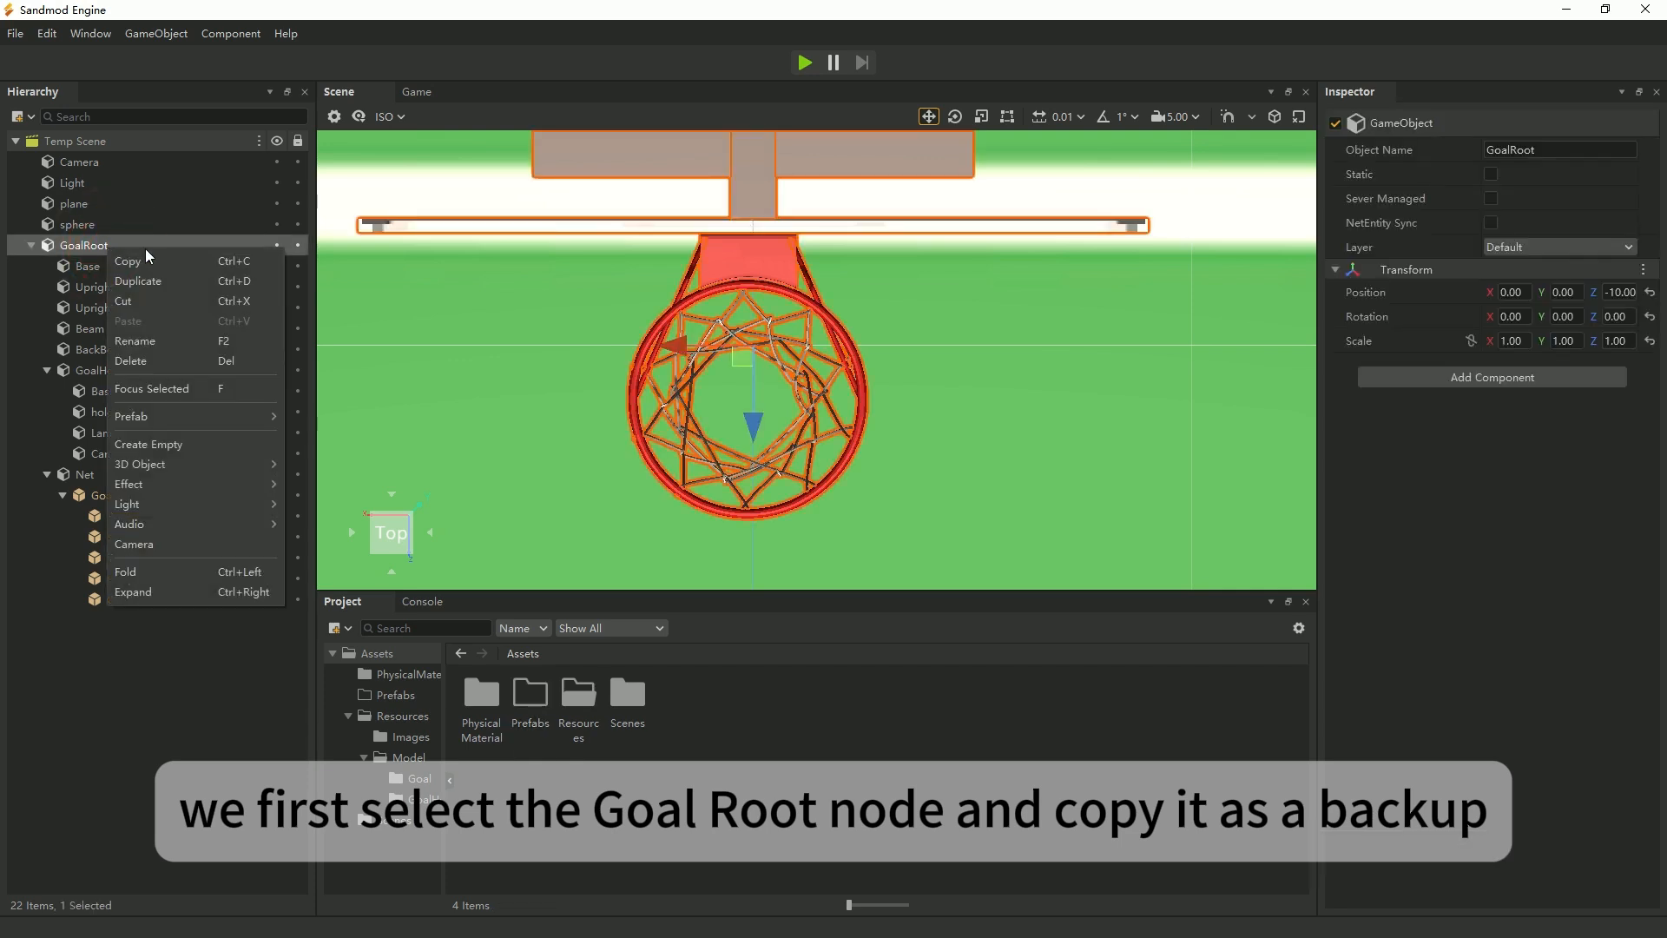
pyautogui.click(198, 283)
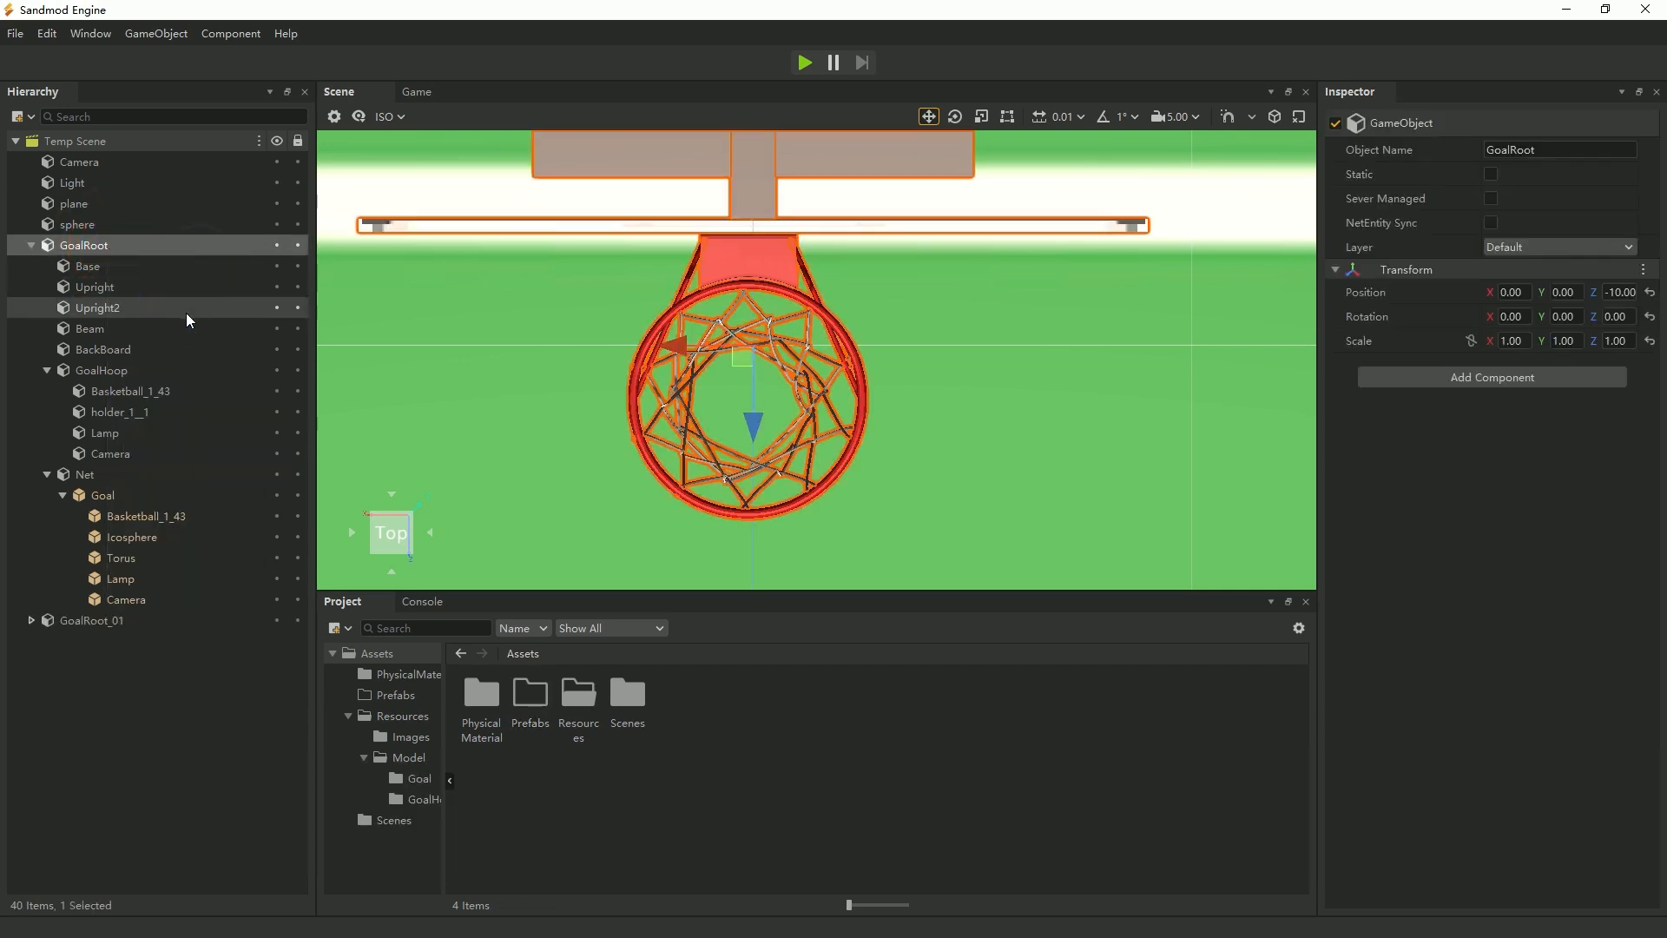
pyautogui.click(91, 620)
pyautogui.click(87, 246)
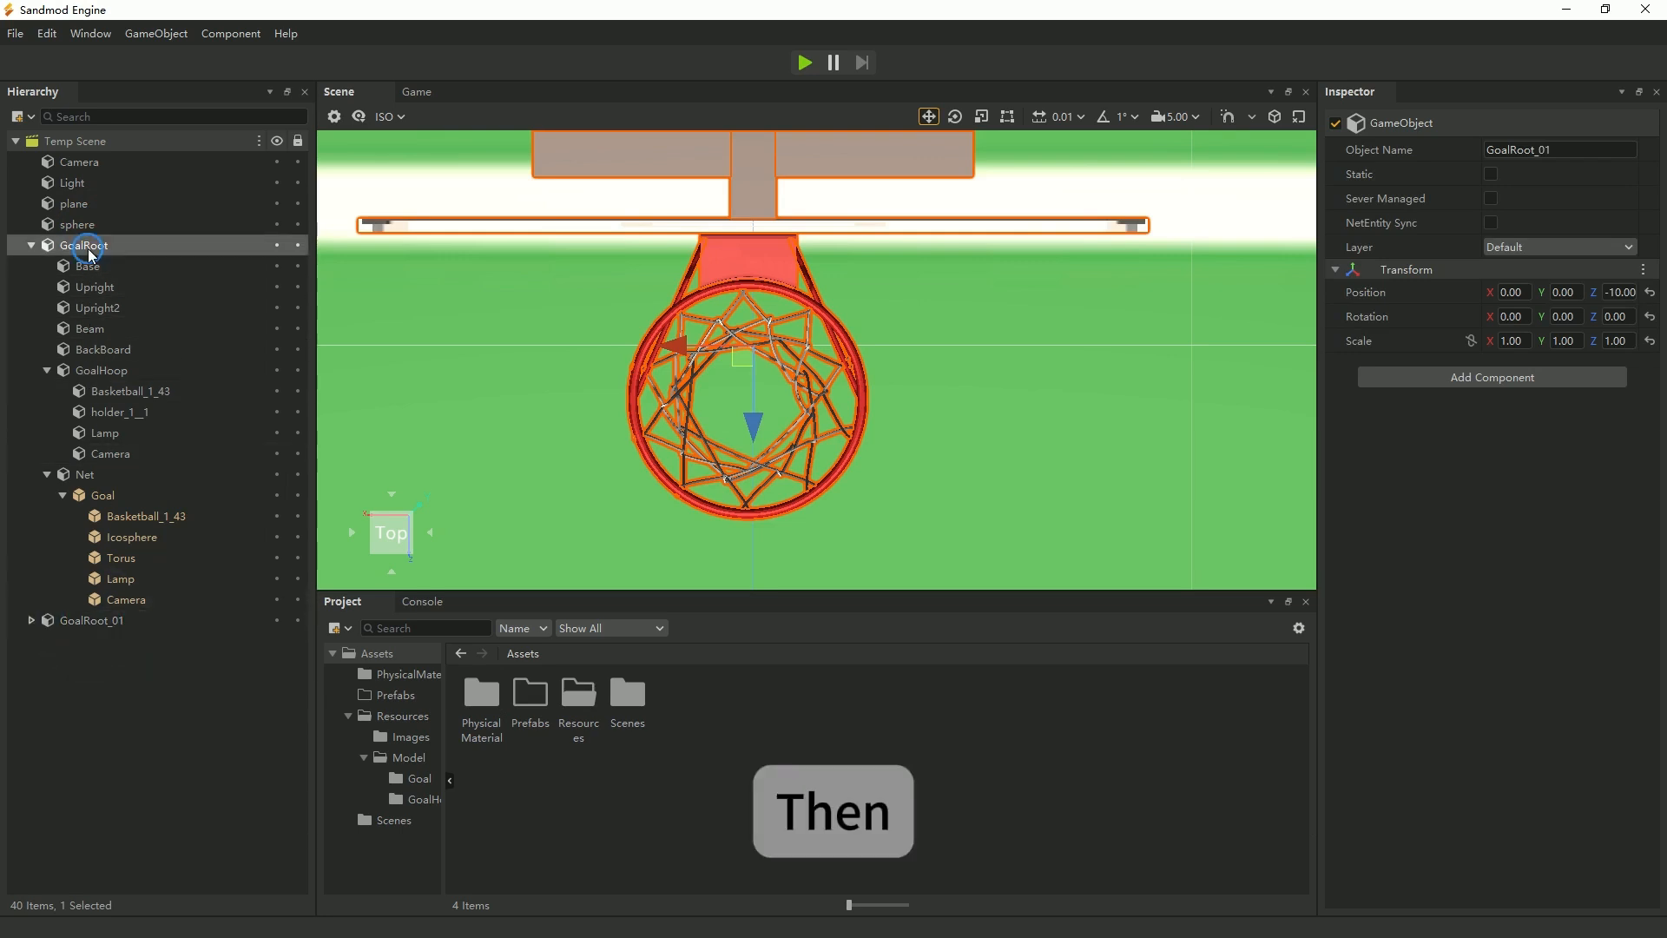
# Set GoalRoot's Z position to 0 and save it as a prefab in the Prefabs folder.
pyautogui.doubleClick(530, 702)
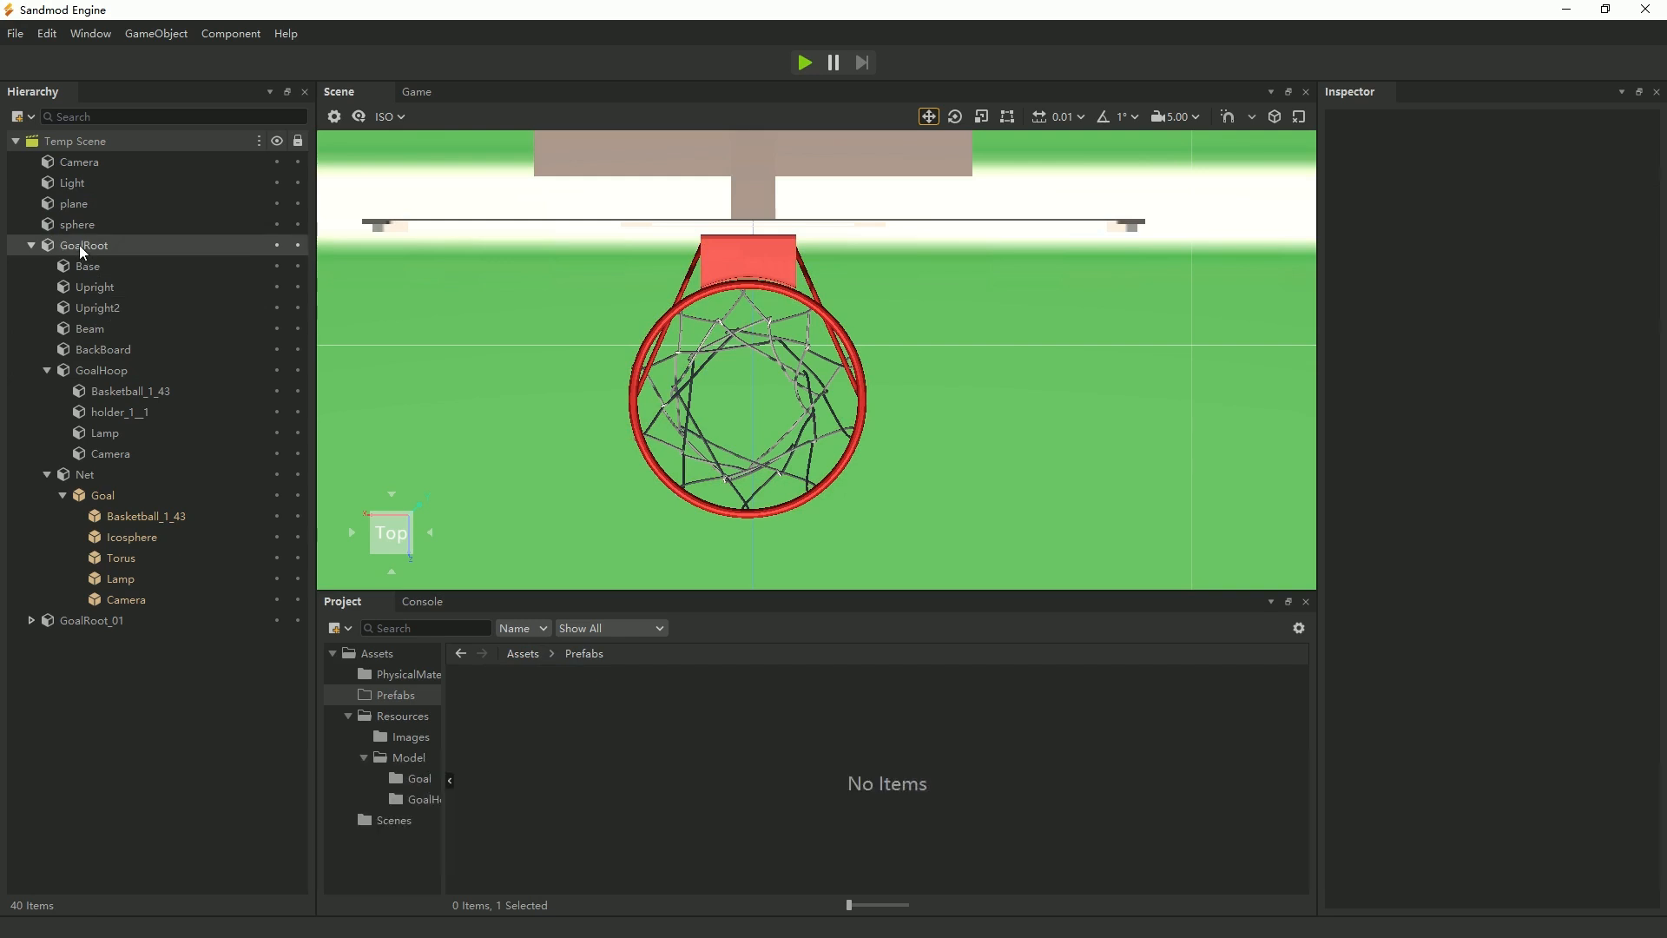
pyautogui.click(80, 248)
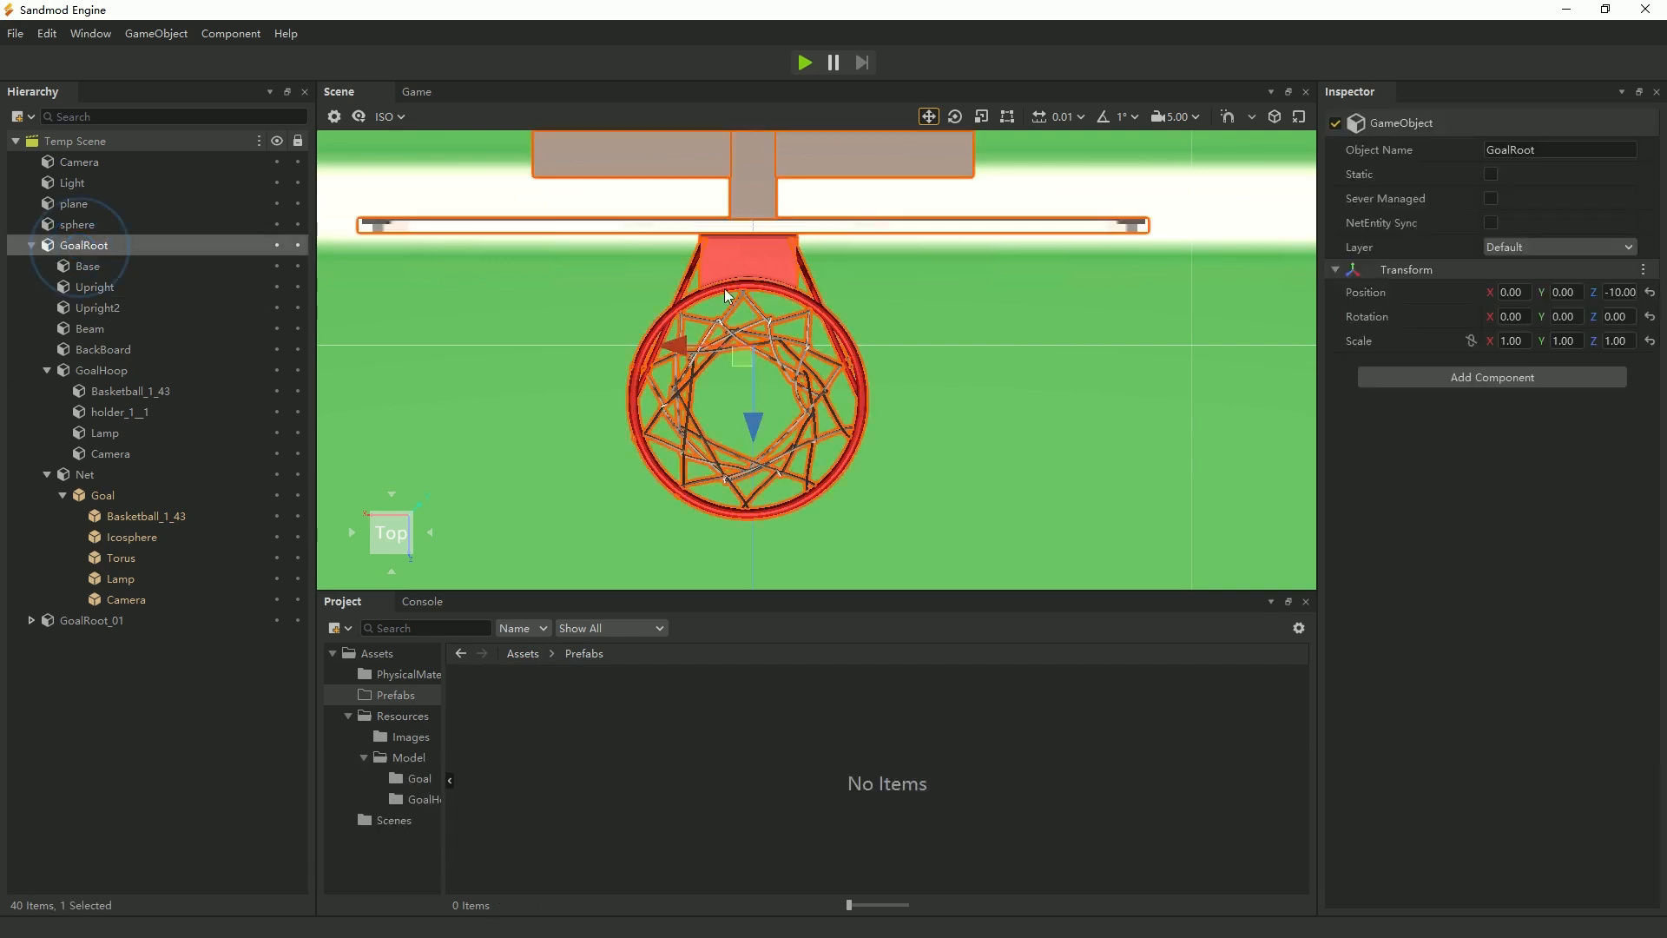
pyautogui.click(1619, 294)
pyautogui.write('0')
pyautogui.press('Return')
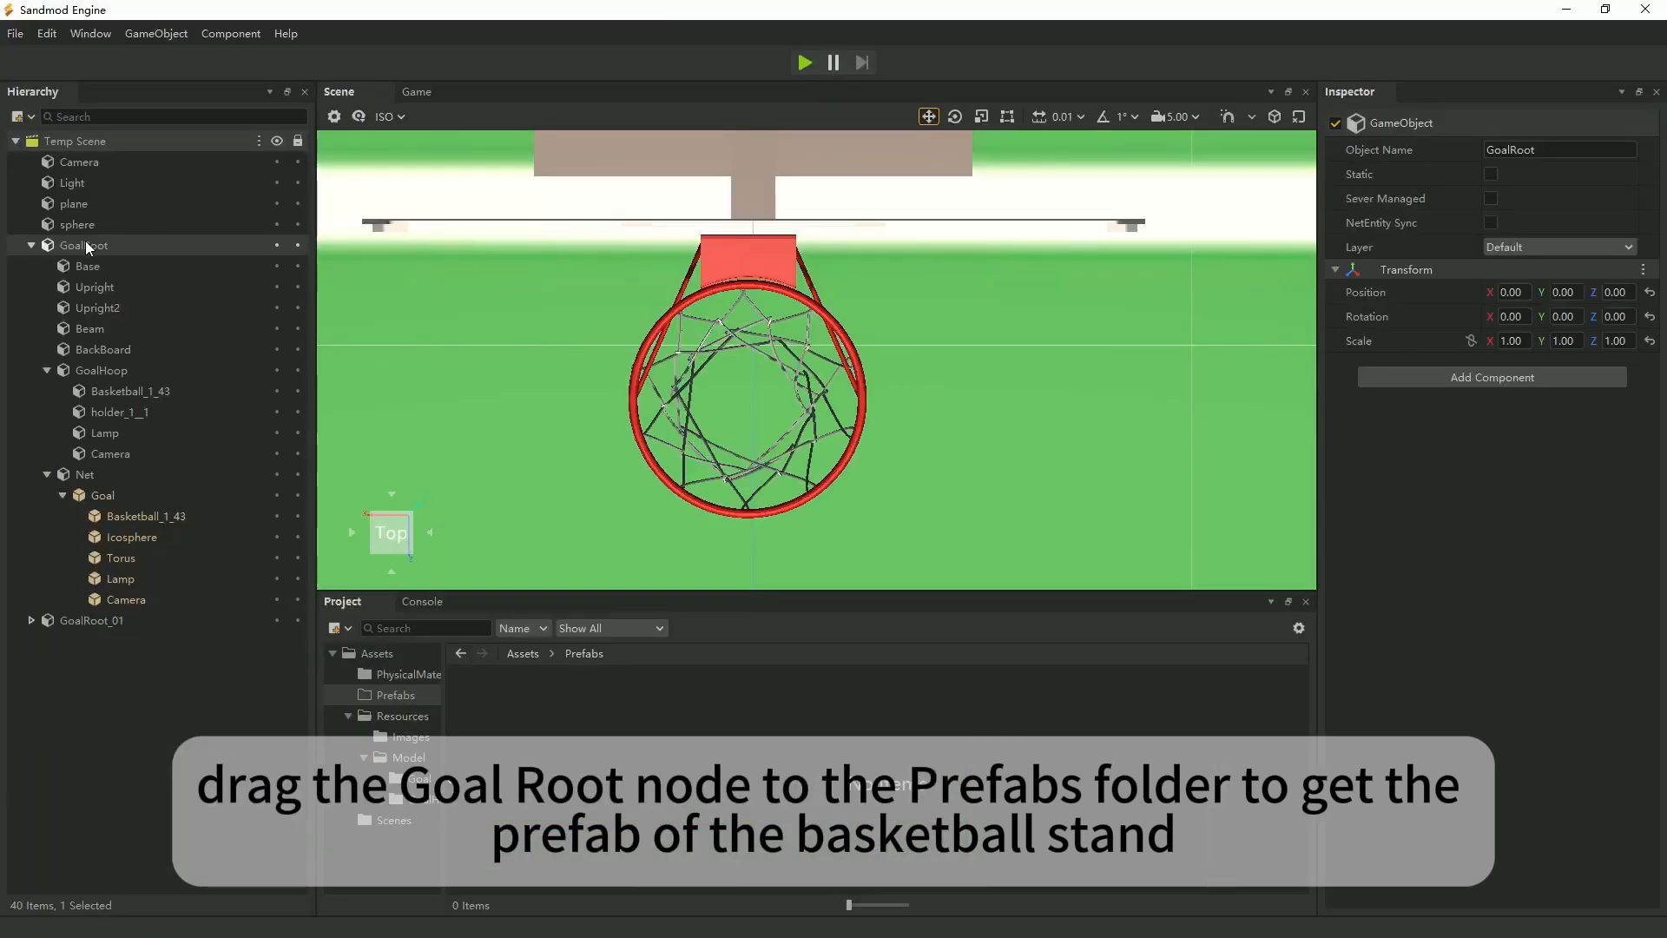
pyautogui.moveTo(85, 244); pyautogui.dragTo(483, 705)
pyautogui.click(483, 710)
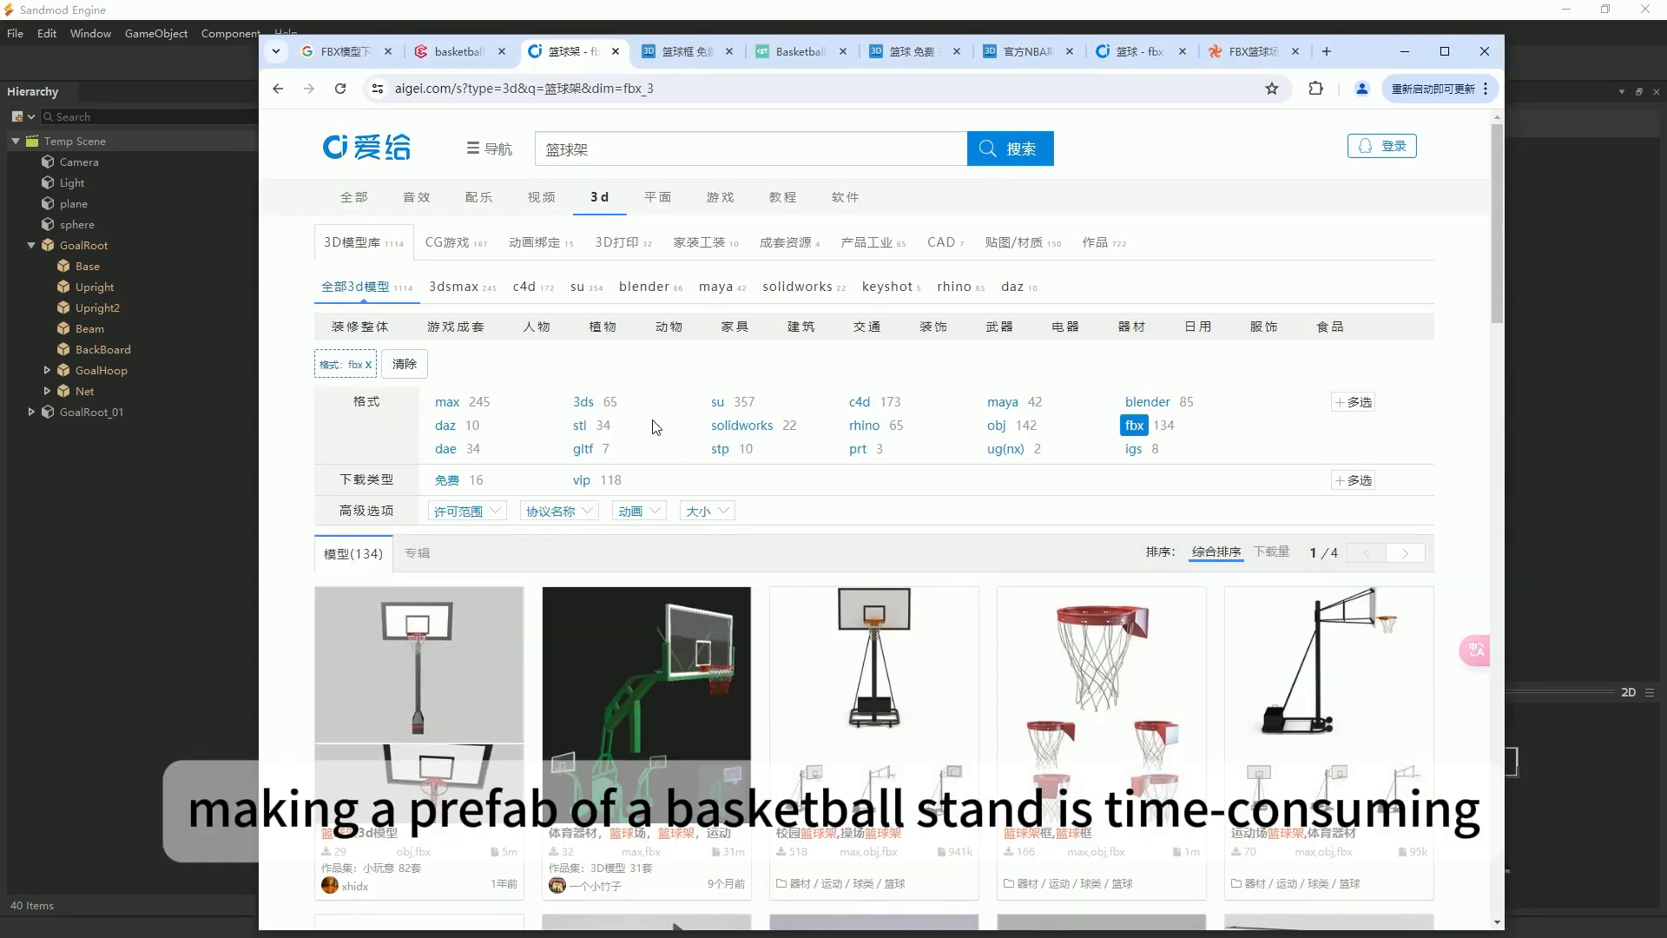
# Switch to the web browser and look through the basketball stand search results on 3DExport and aigei.com.
pyautogui.moveTo(692, 325)
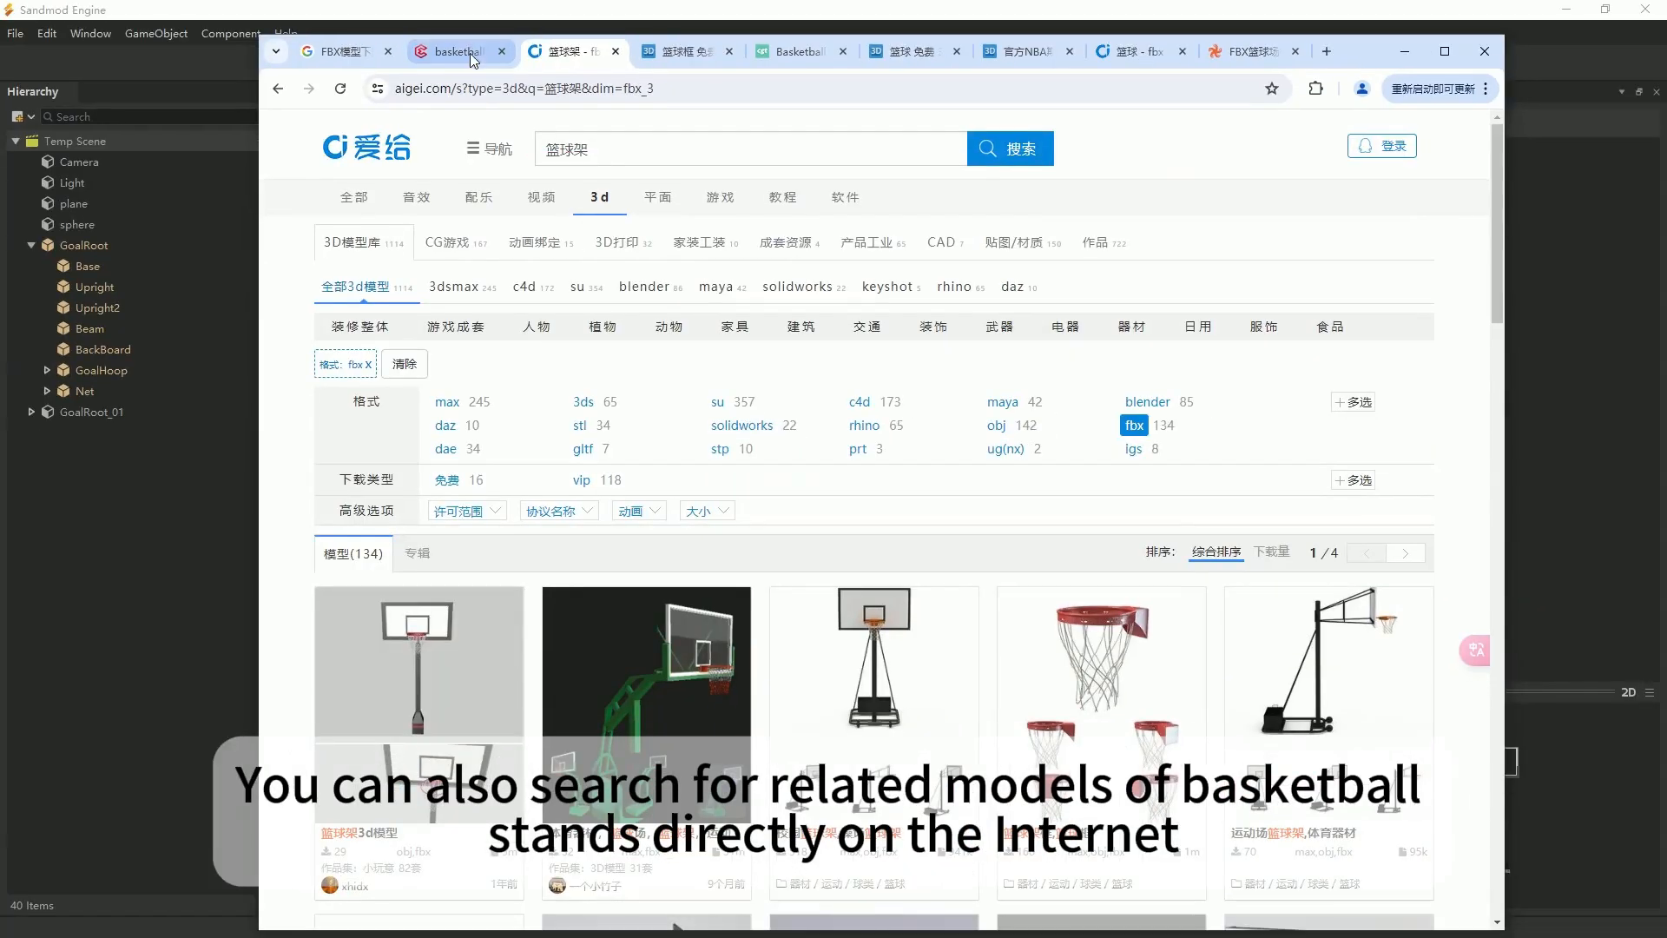
pyautogui.click(439, 87)
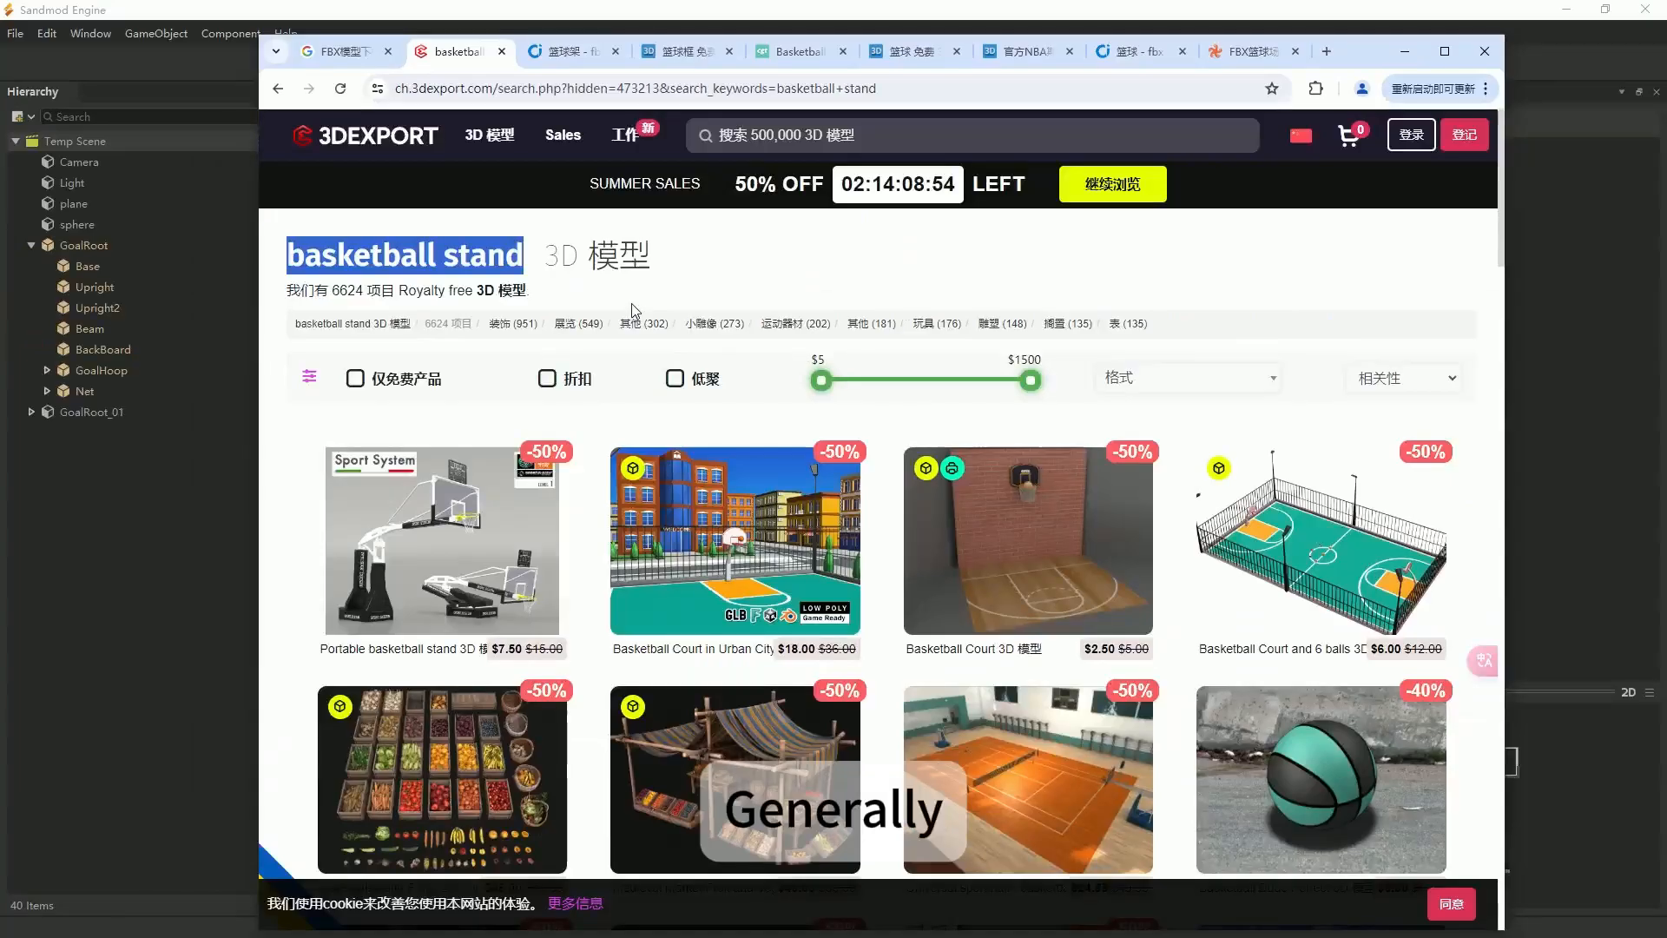
pyautogui.click(568, 51)
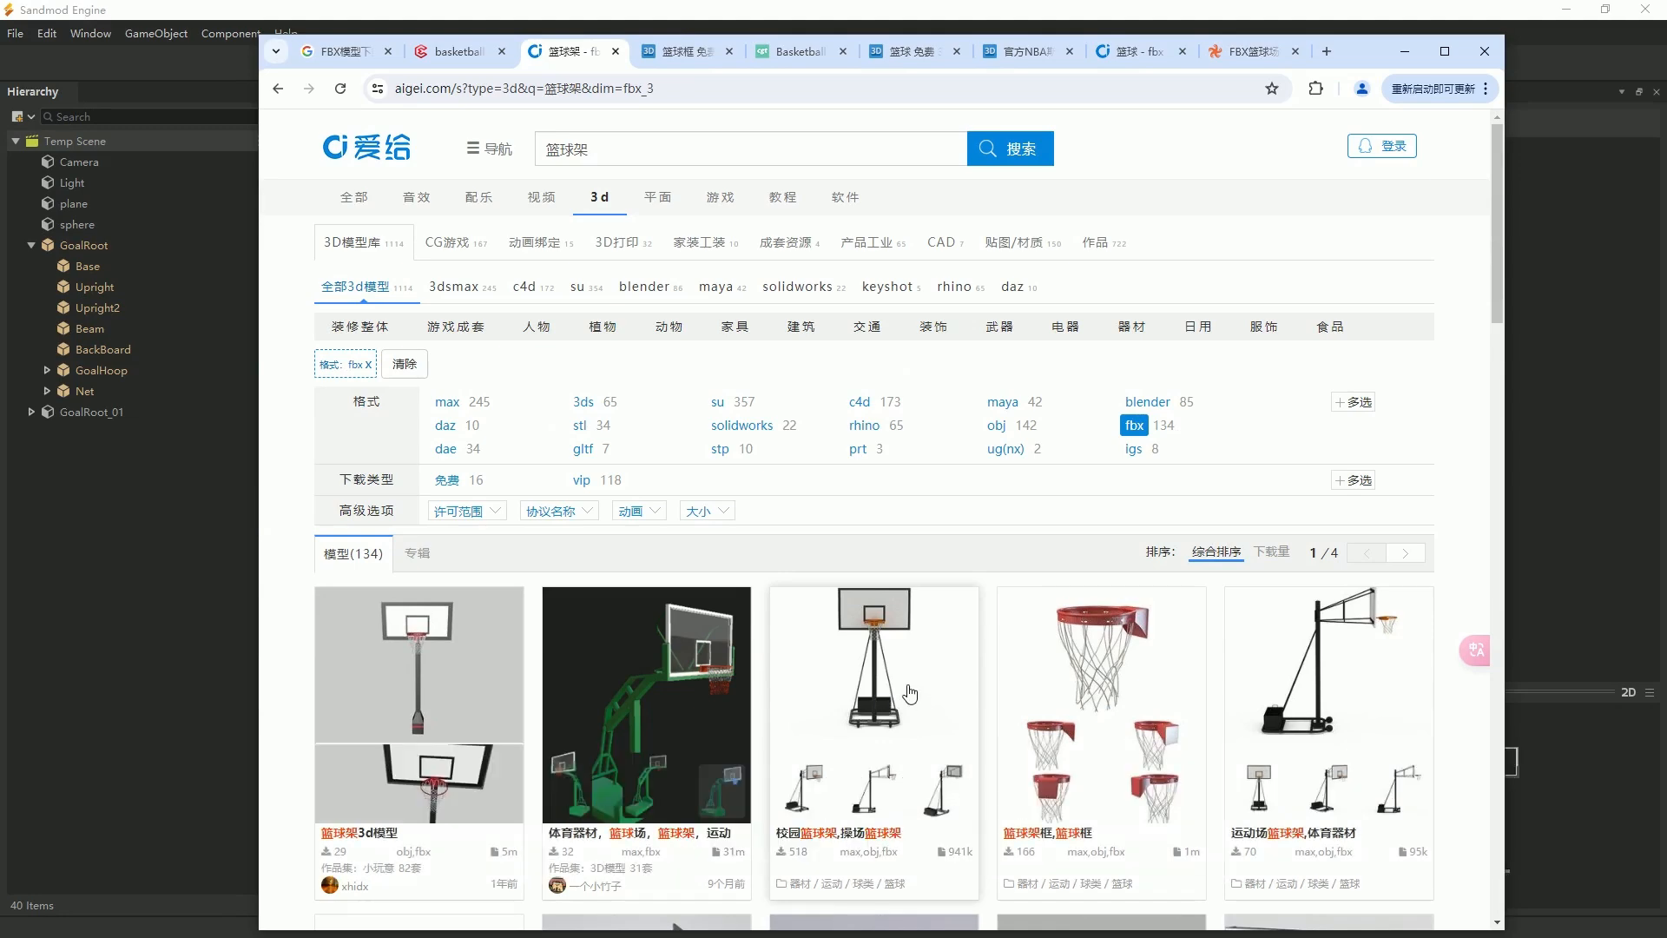
pyautogui.scroll(-2, 444, 694)
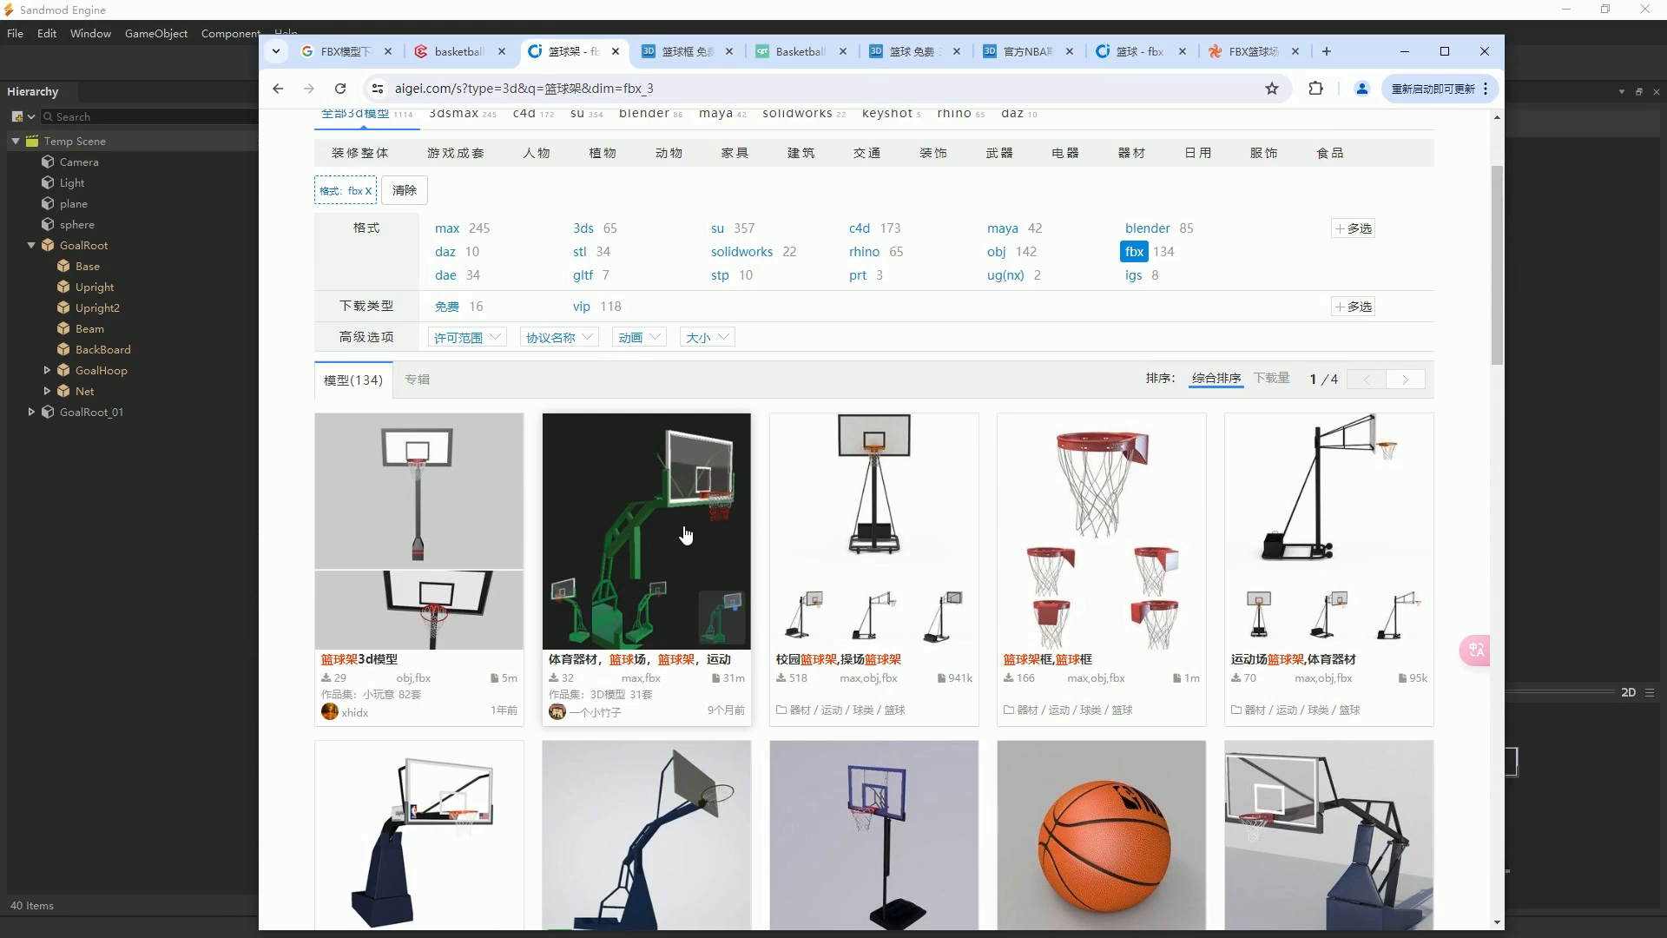
# Preview the green basketball stand on aigei.com, try to download its ZIP file and dismiss the login dialog.
pyautogui.click(690, 536)
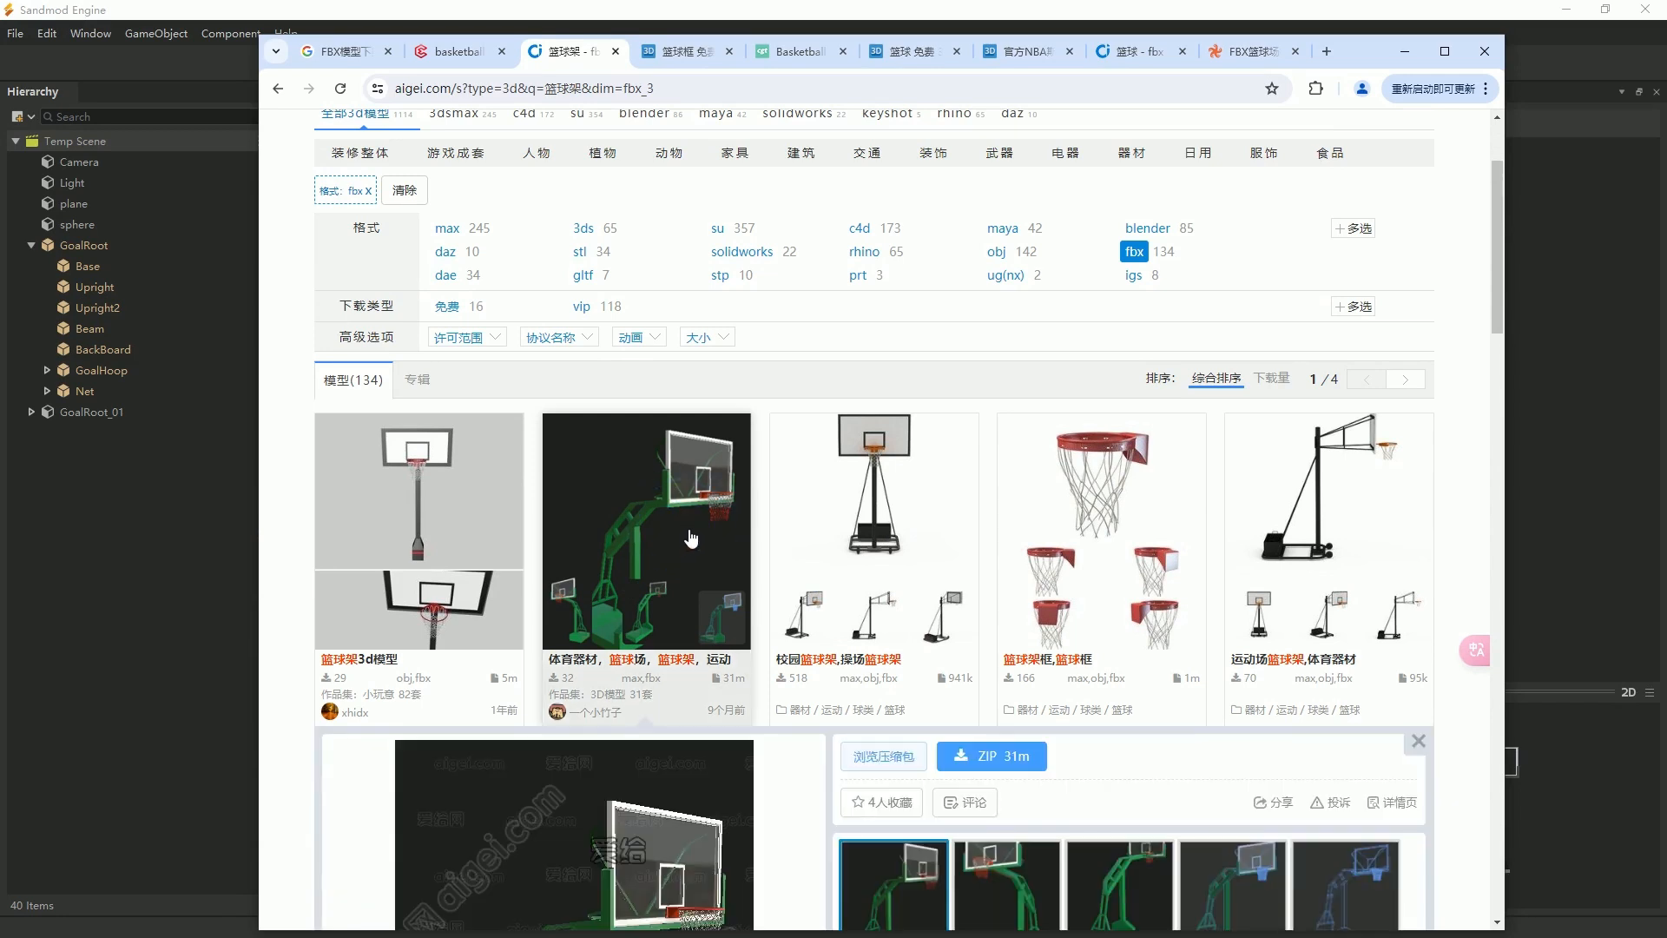
pyautogui.click(677, 530)
pyautogui.click(674, 512)
pyautogui.scroll(-3, 674, 512)
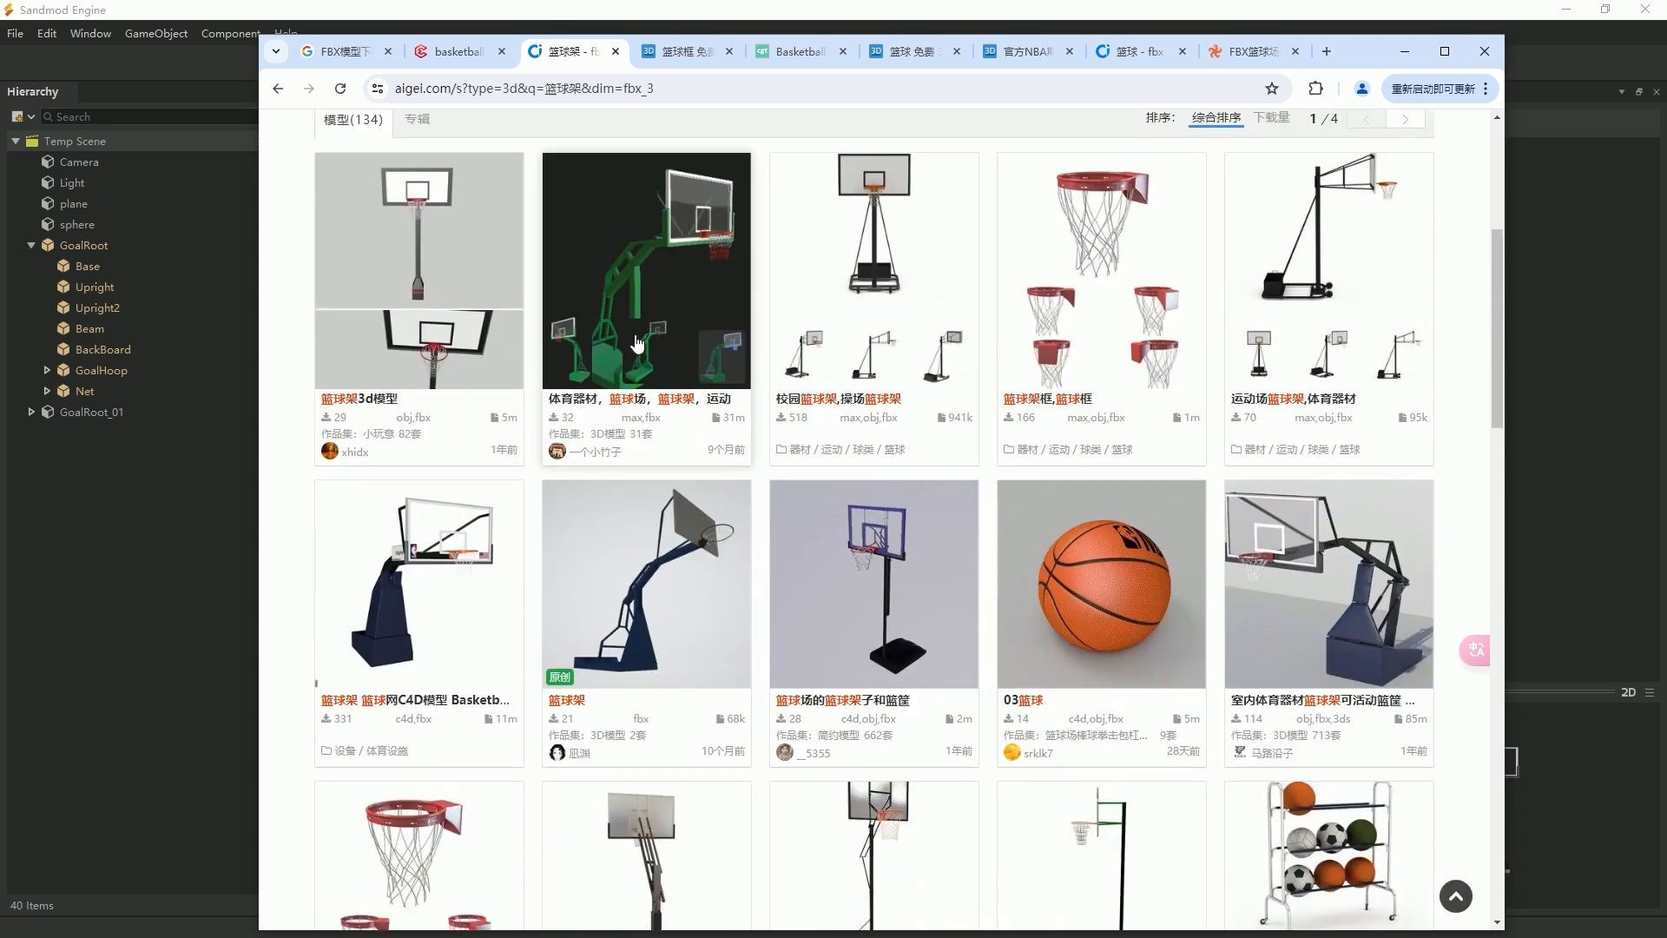
pyautogui.scroll(-3, 828, 430)
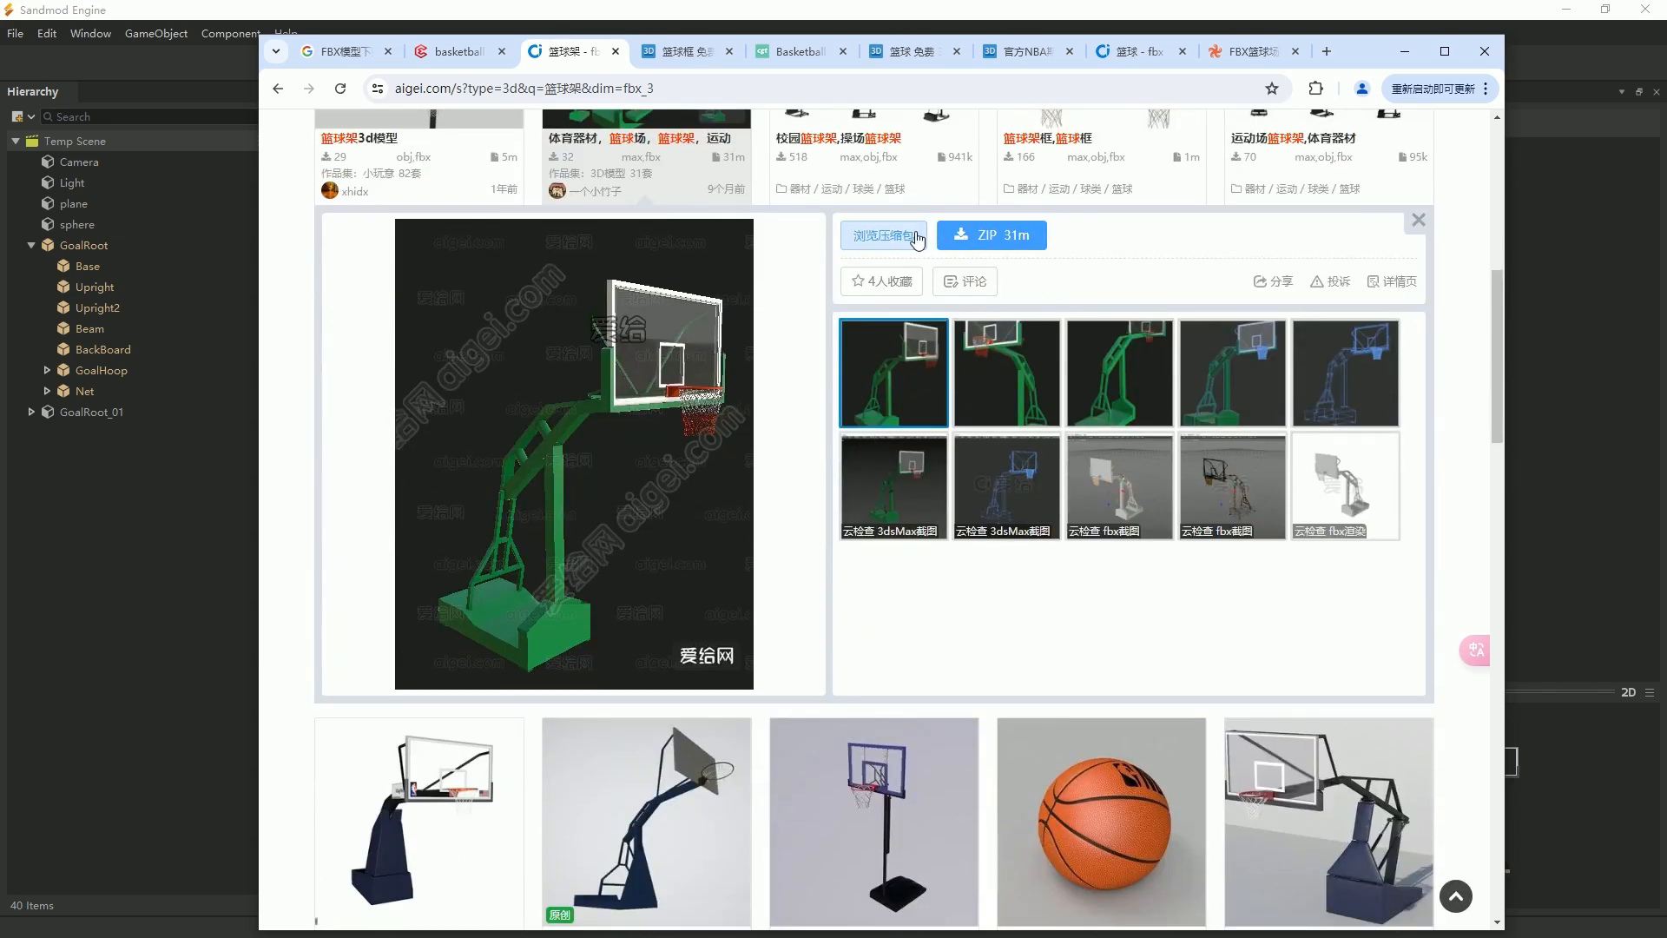
pyautogui.click(995, 240)
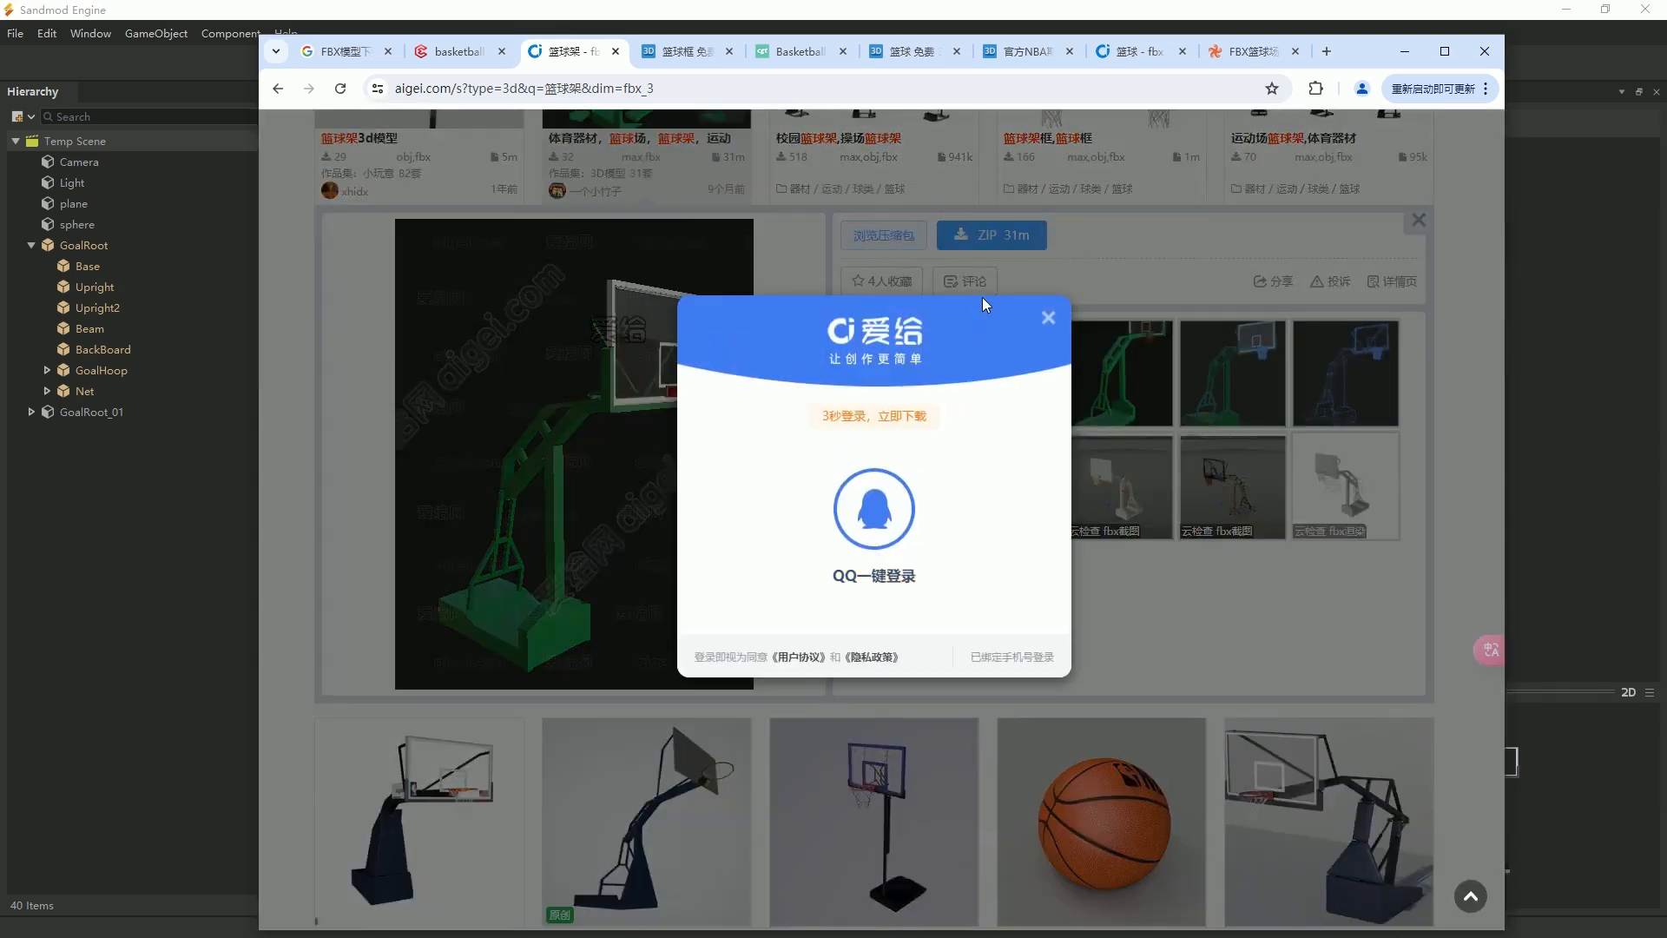
pyautogui.click(1048, 318)
# View CGTrader's free basketball models and open the list of downloadable files for Free3D's basketball hoop model.
pyautogui.click(792, 51)
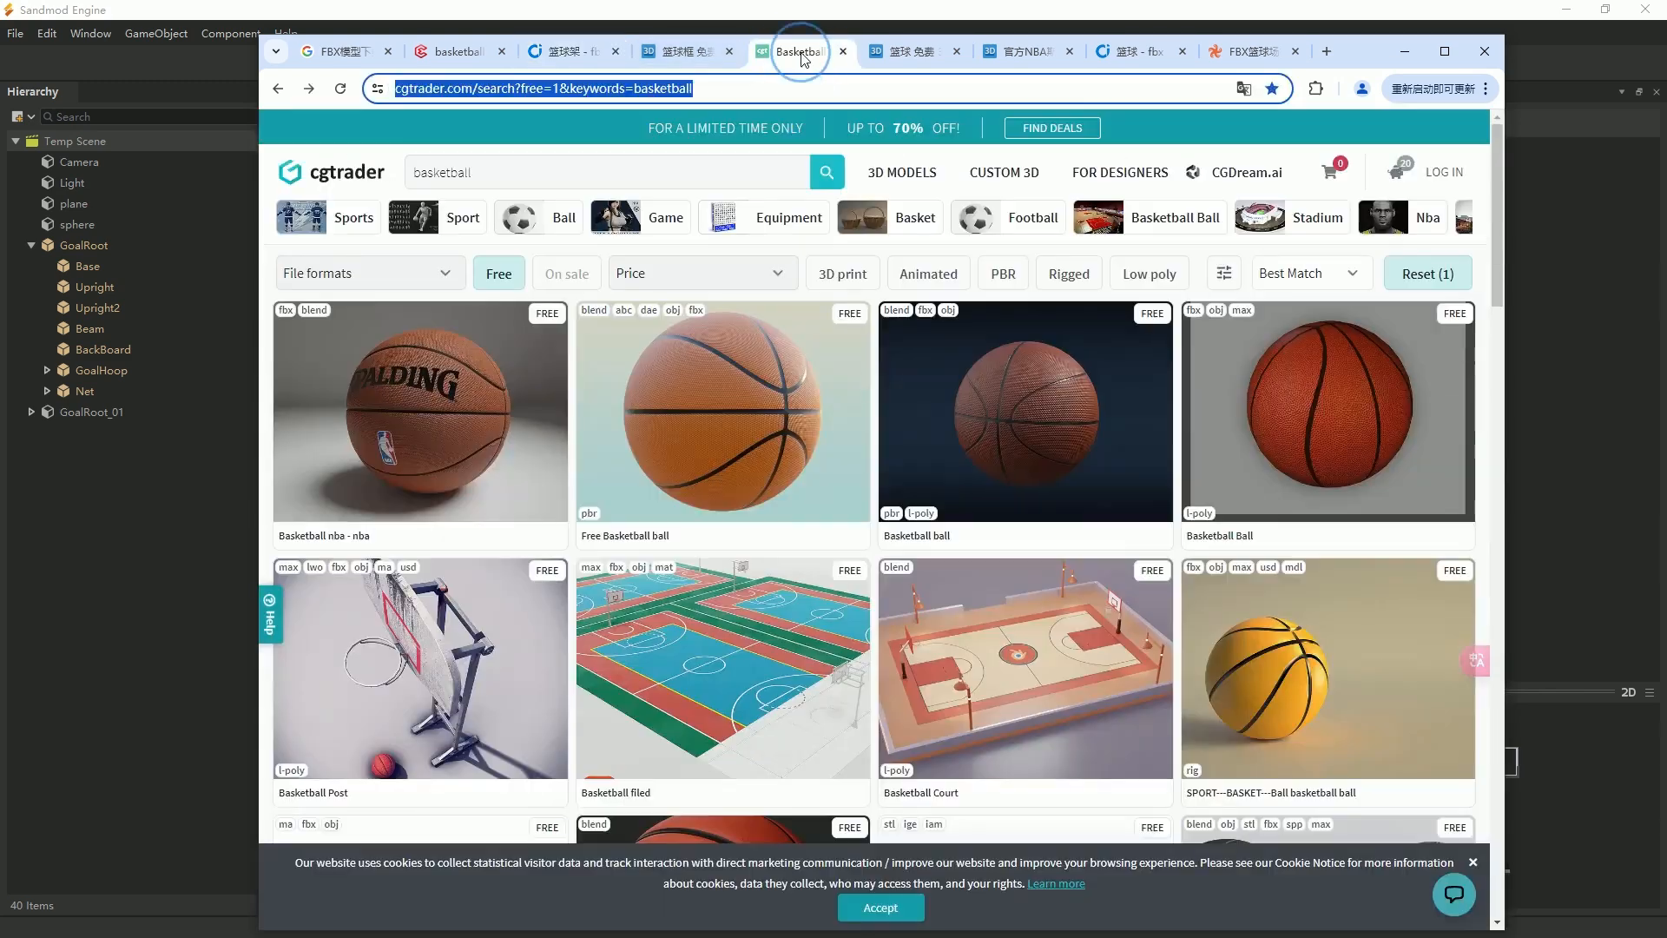
pyautogui.click(681, 51)
pyautogui.scroll(-4, 1155, 700)
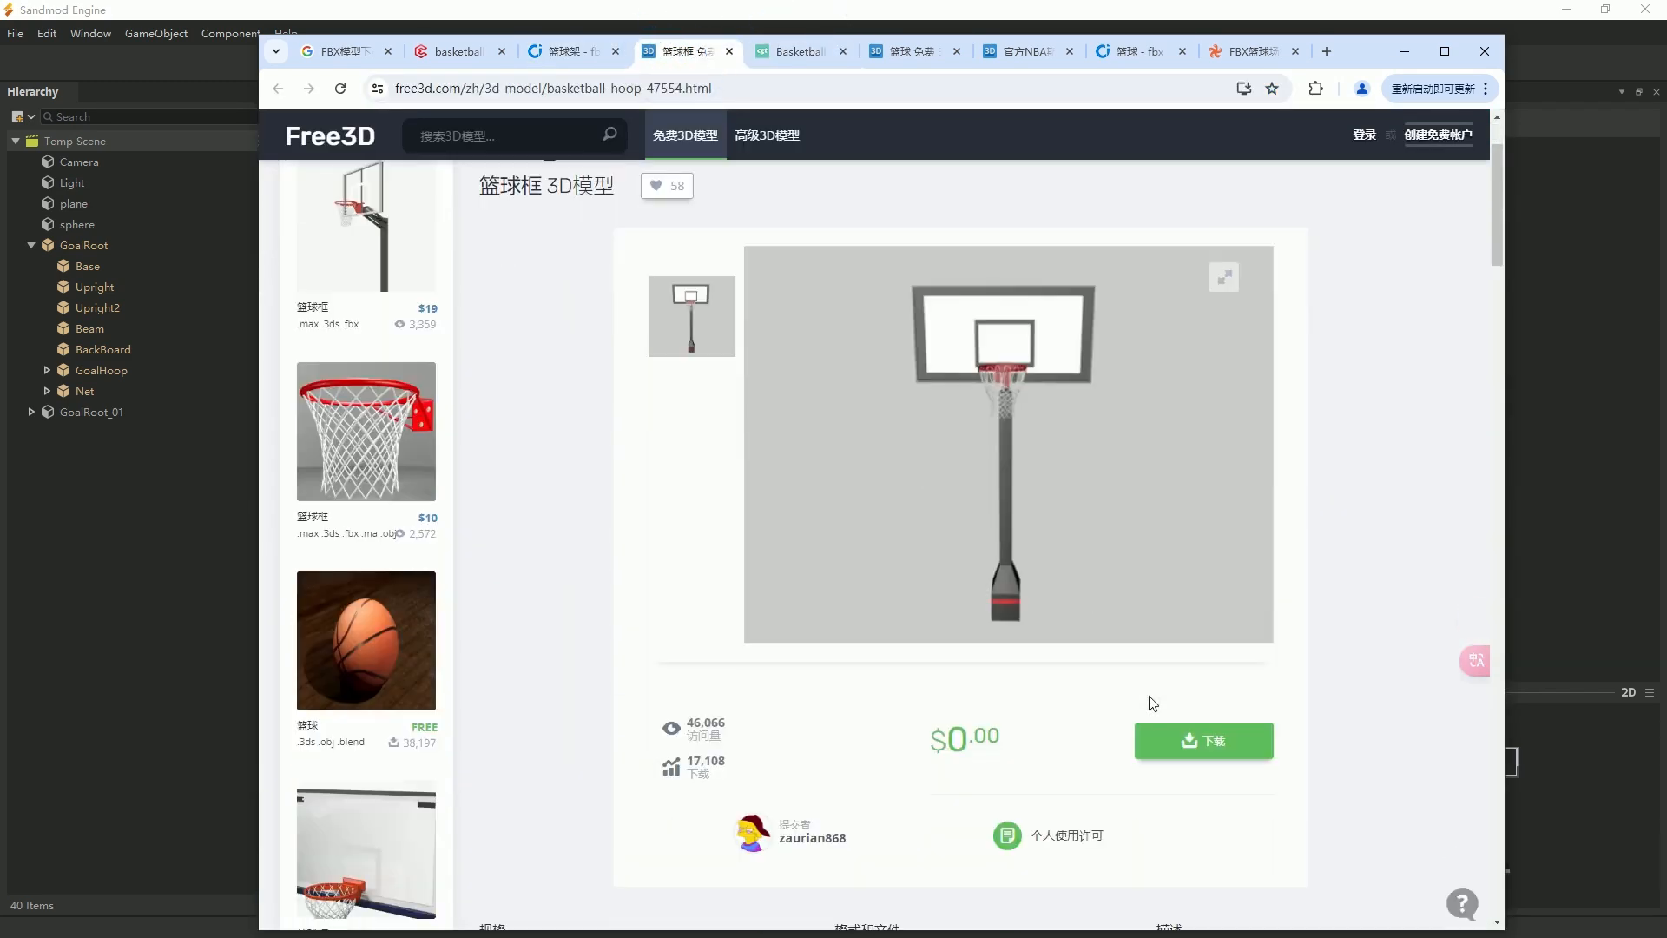
pyautogui.click(1230, 549)
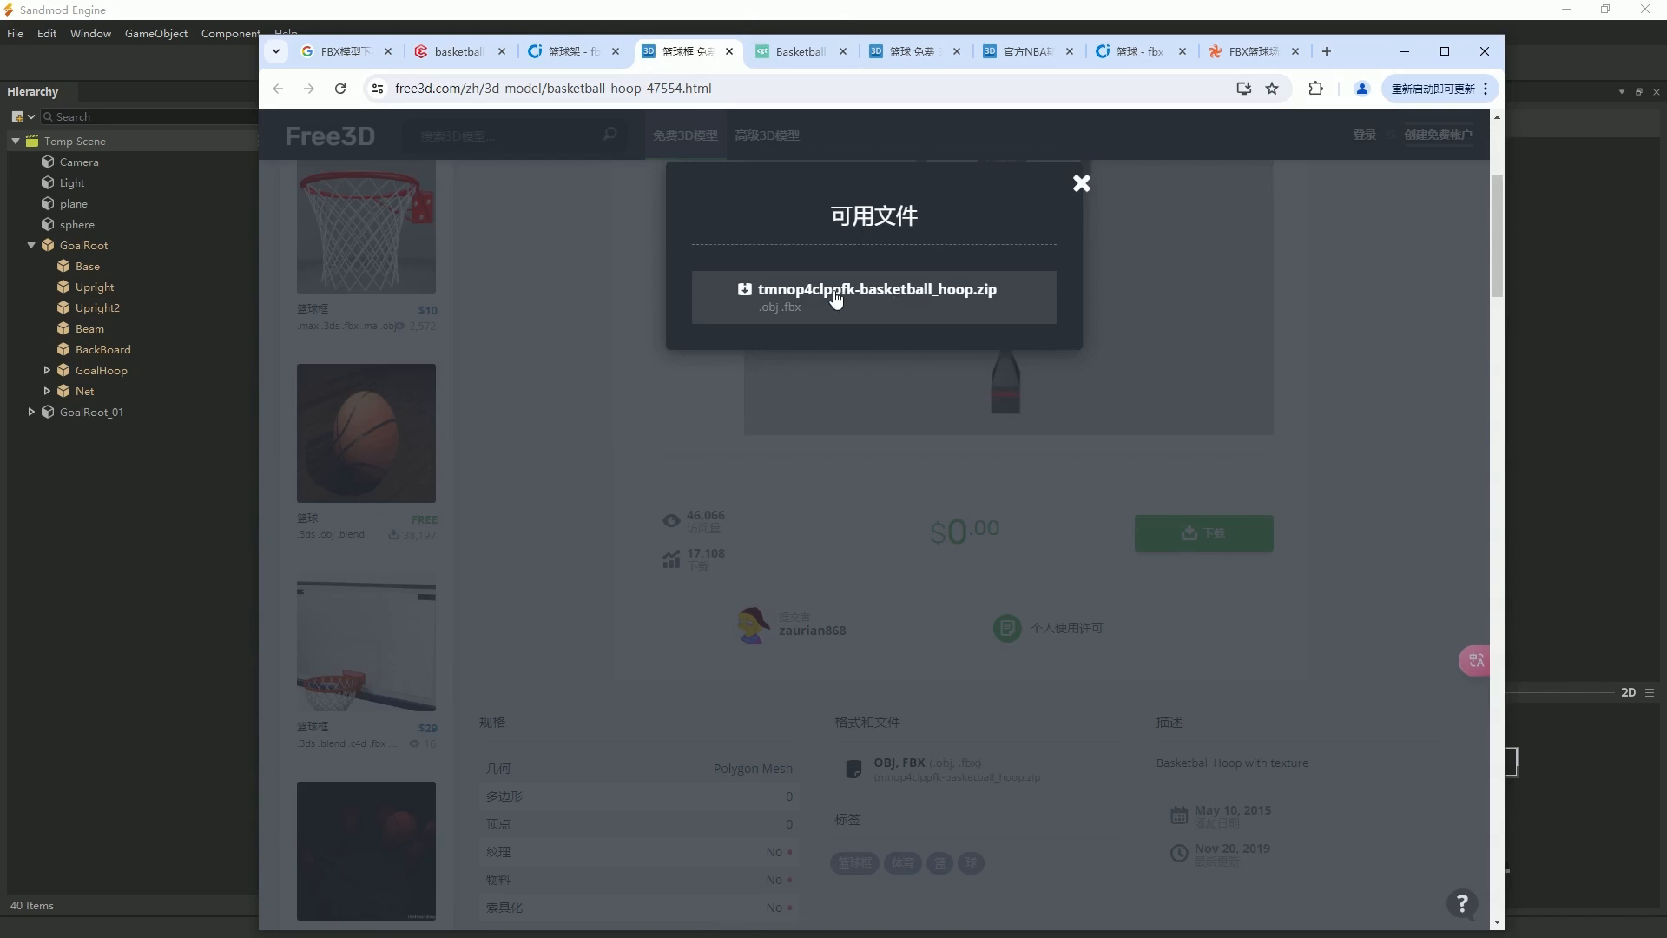
# Download the basketball hoop ZIP file containing OBJ and FBX models from Free3D.
pyautogui.click(836, 295)
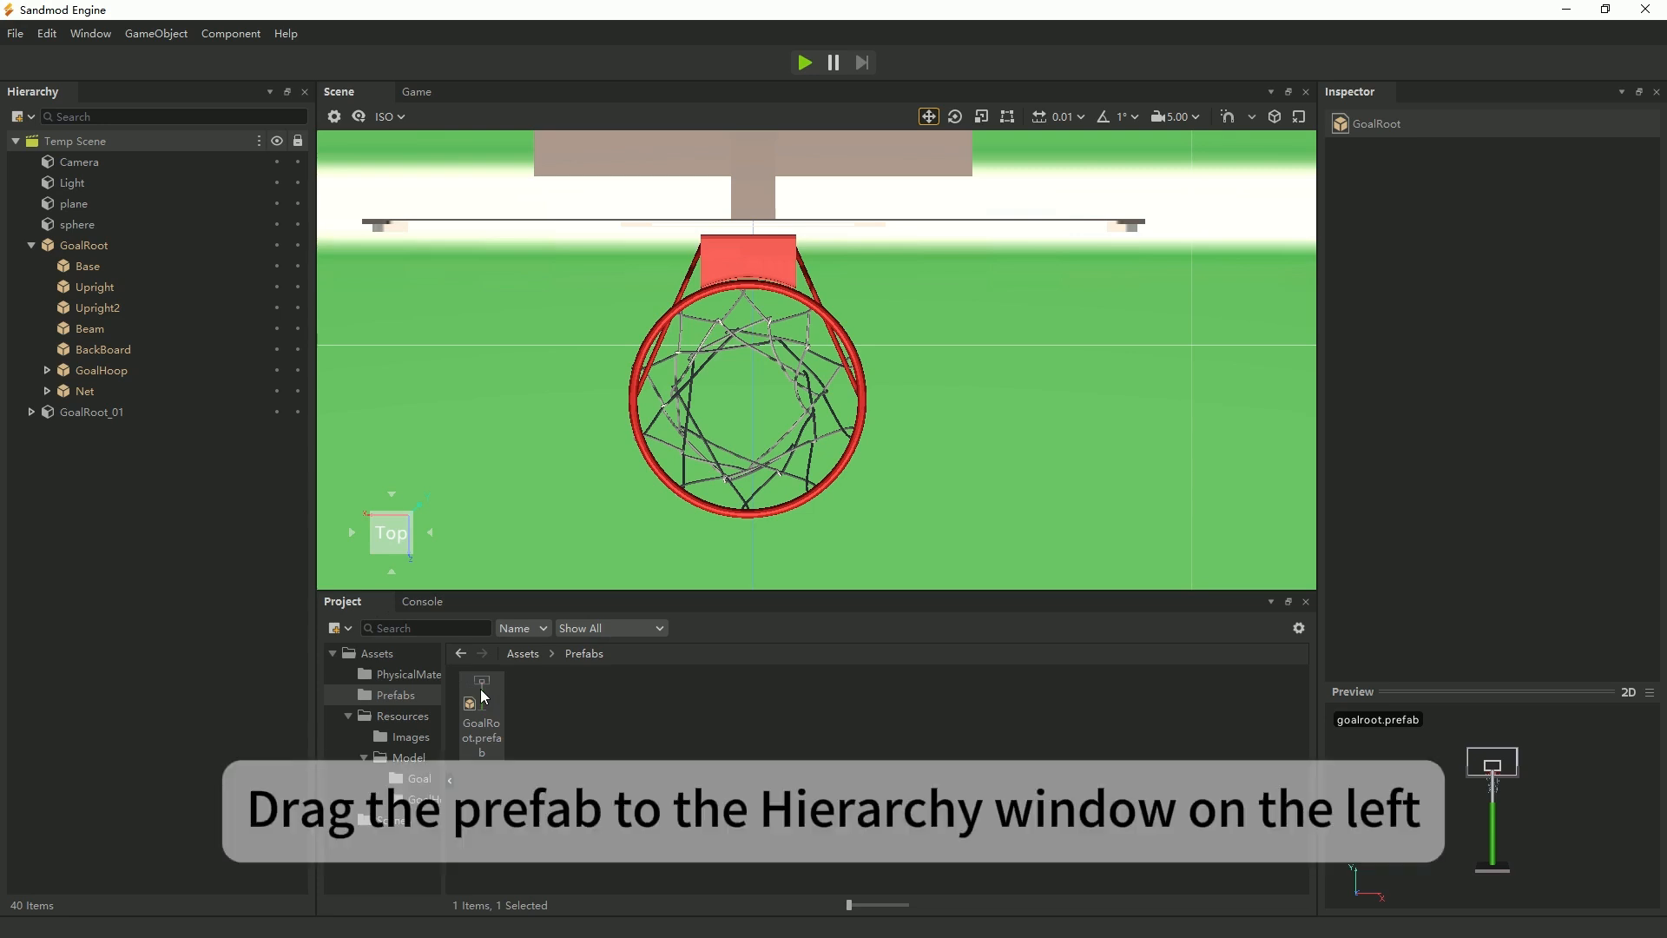
# Switch to Sandmod Engine, add an instance of the GoalRoot prefab to the scene, and deactivate the original GoalRoot and GoalRoot_01.
pyautogui.moveTo(482, 694); pyautogui.dragTo(95, 514)
pyautogui.click(92, 414)
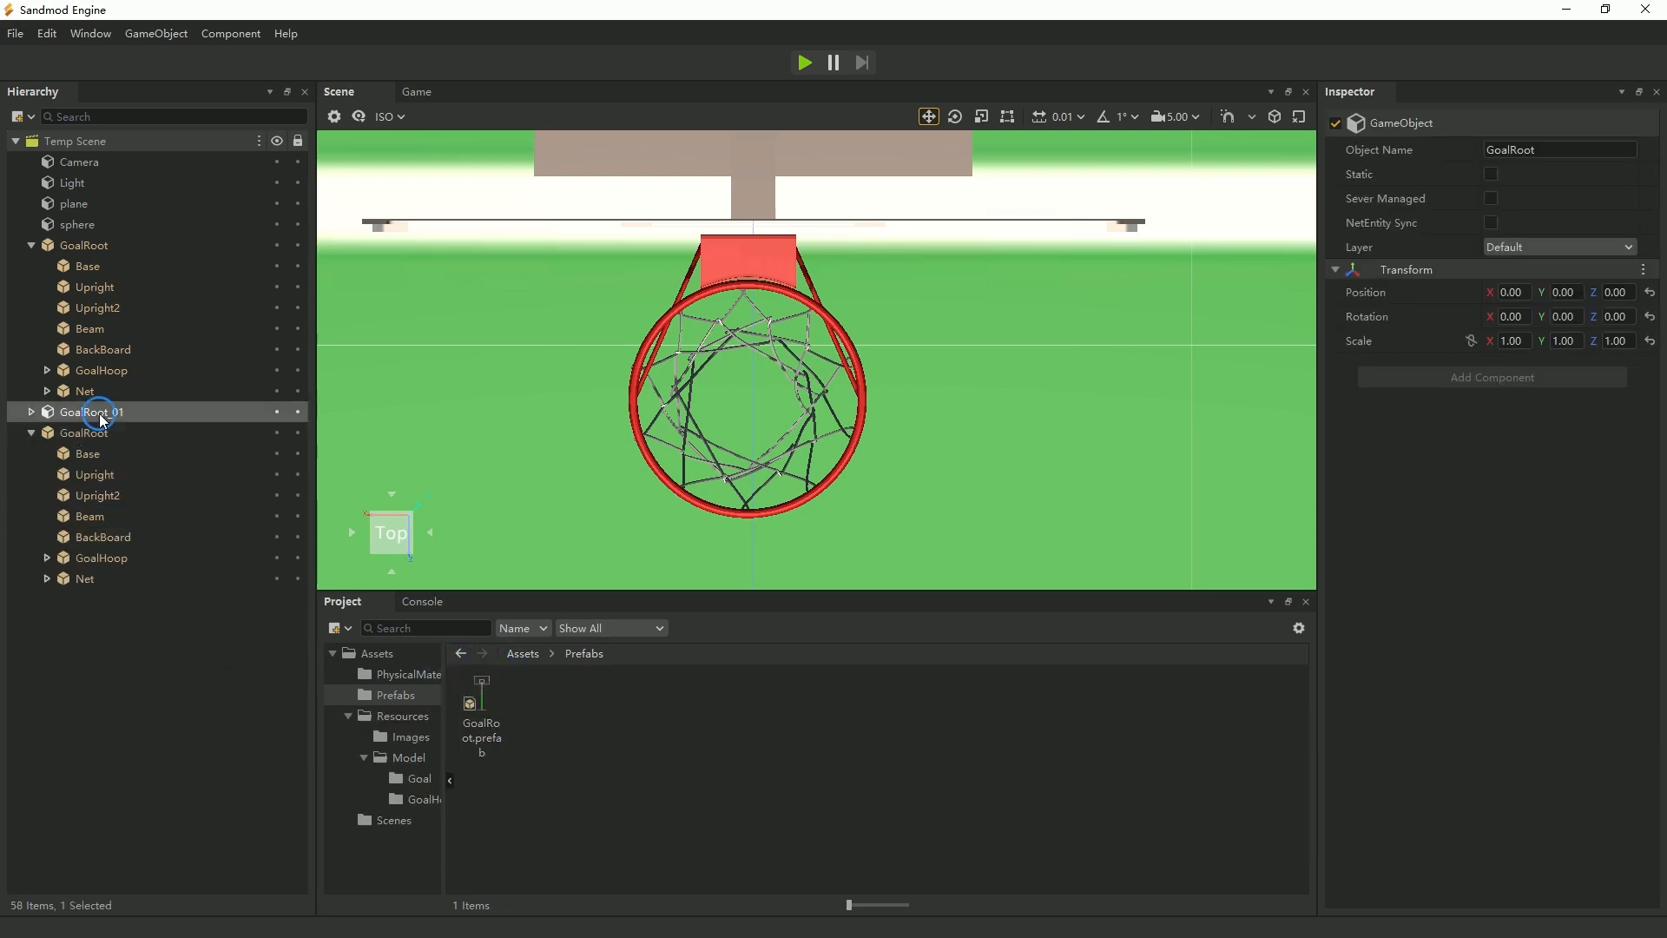
pyautogui.click(1335, 122)
pyautogui.click(103, 245)
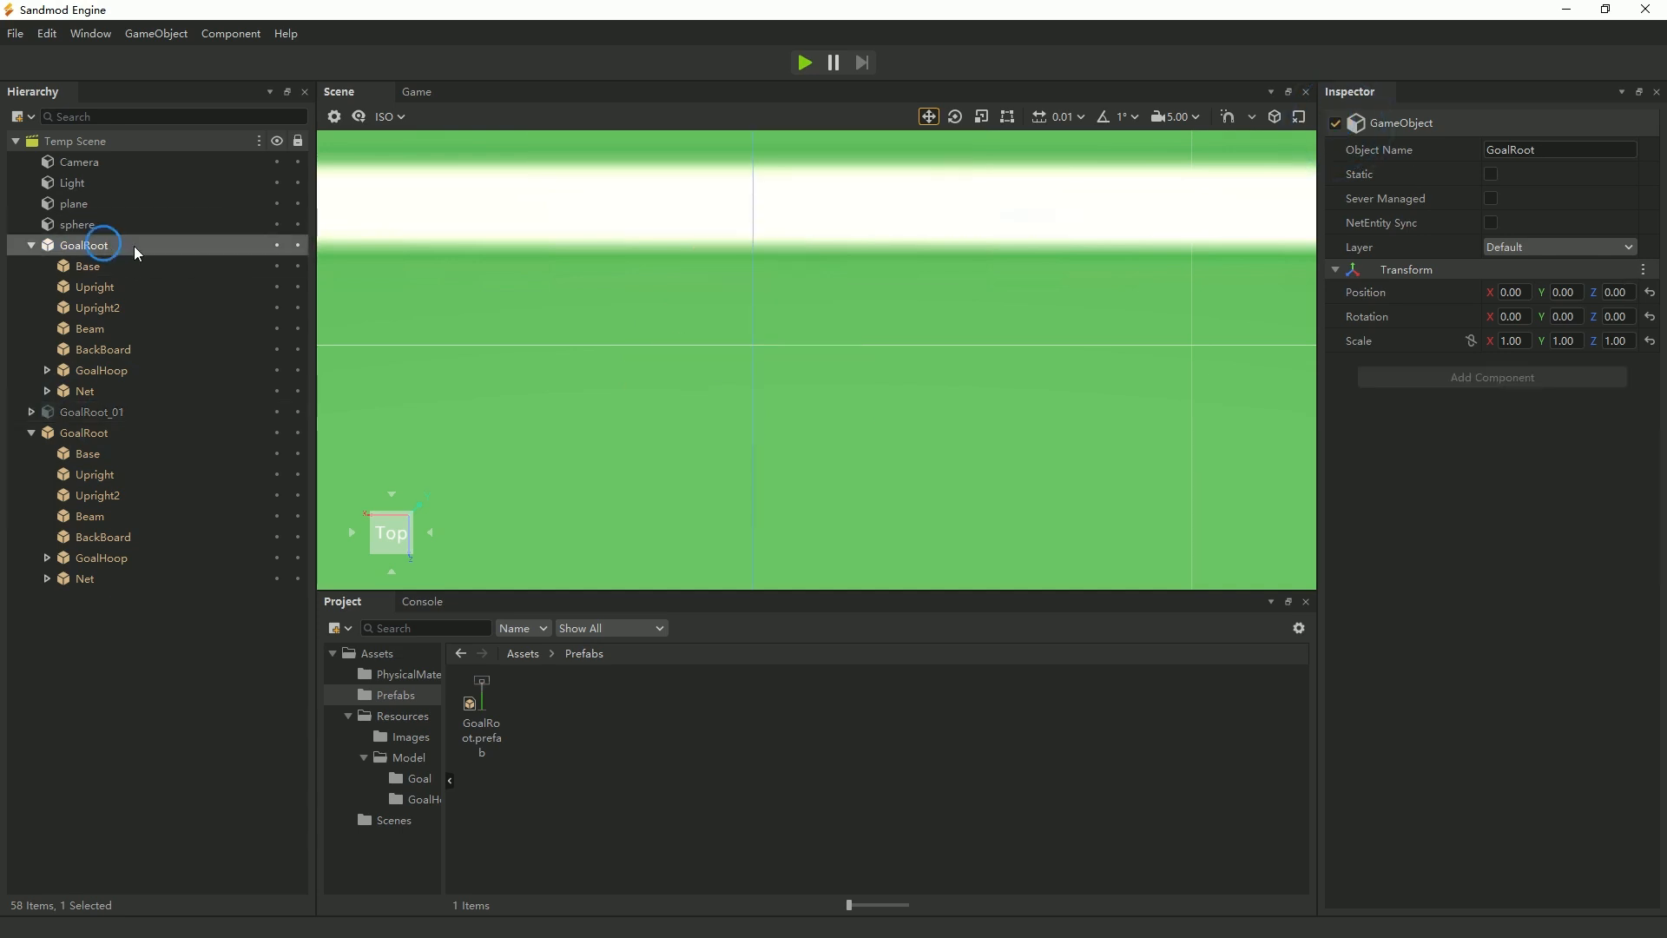
pyautogui.click(1335, 123)
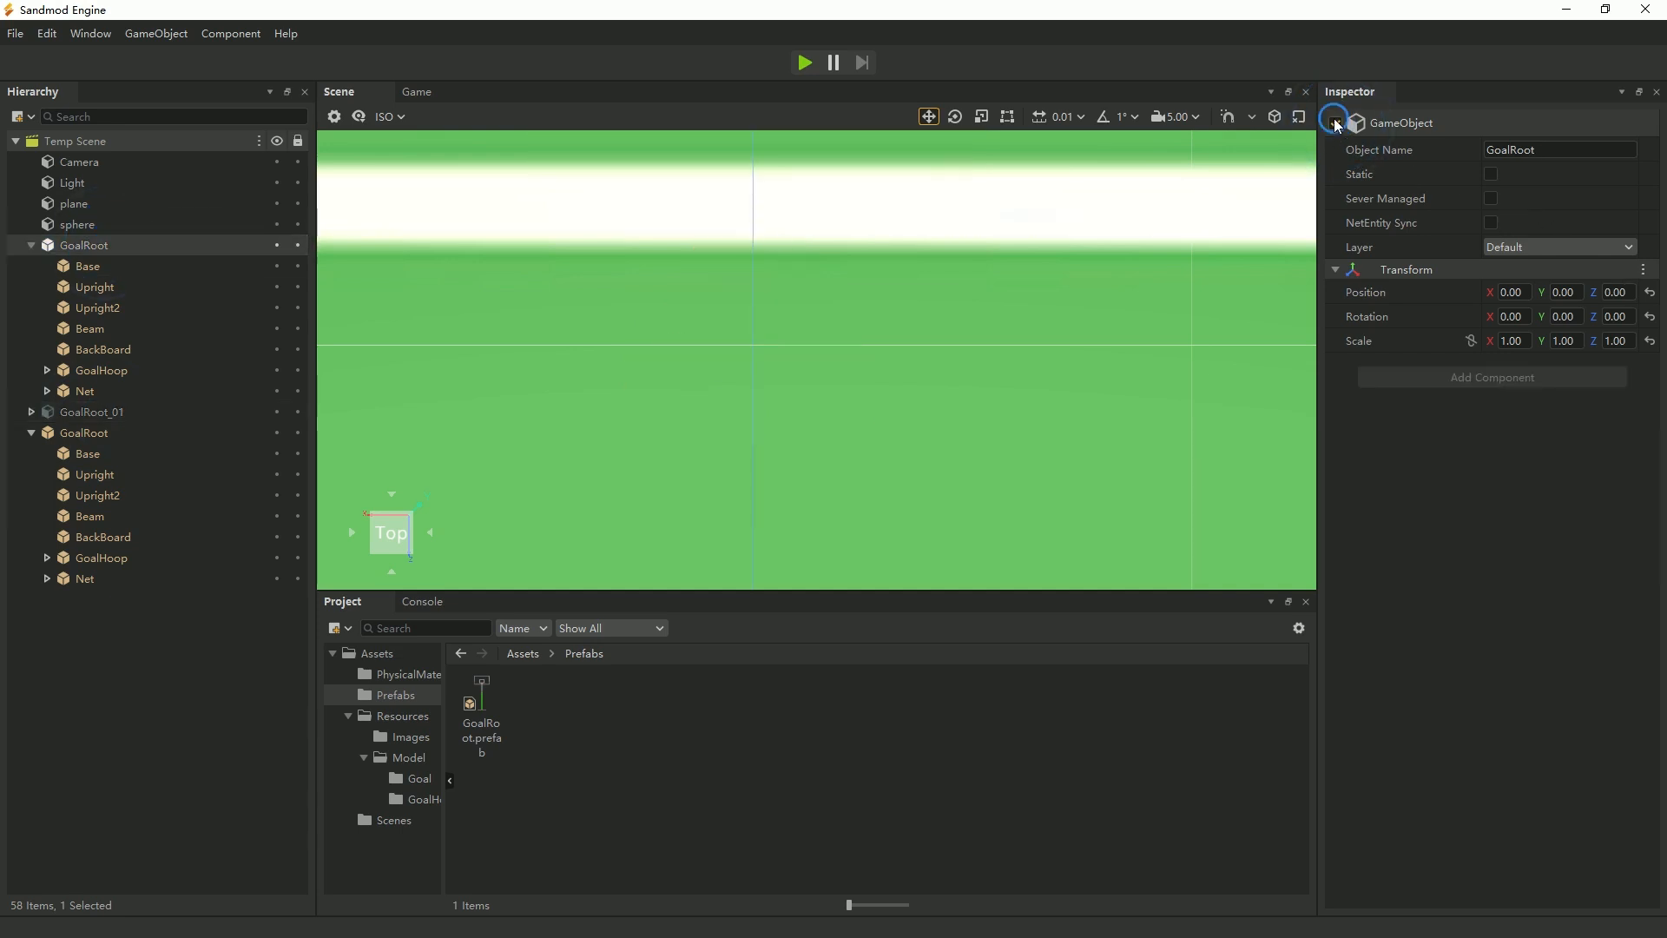
pyautogui.click(32, 245)
# Add a second instance of the GoalRoot prefab to the scene and set the first instance's Z position to 10.
pyautogui.moveTo(478, 702); pyautogui.dragTo(114, 625)
pyautogui.click(85, 290)
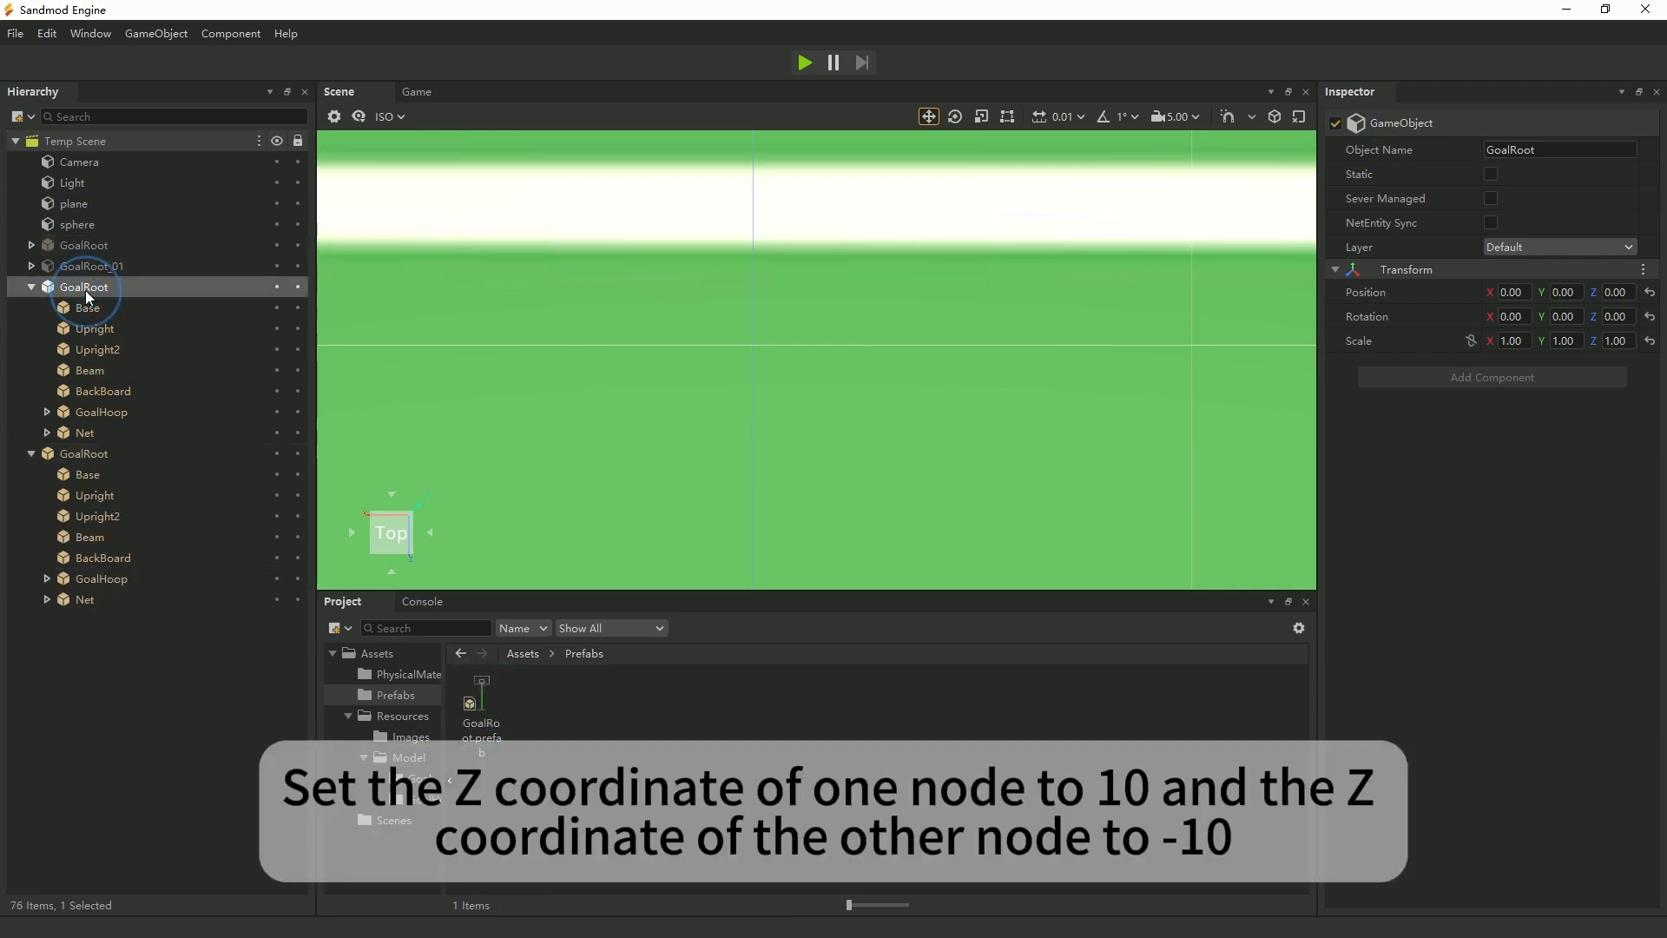
pyautogui.scroll(-4, 1037, 397)
pyautogui.scroll(-5, 1036, 398)
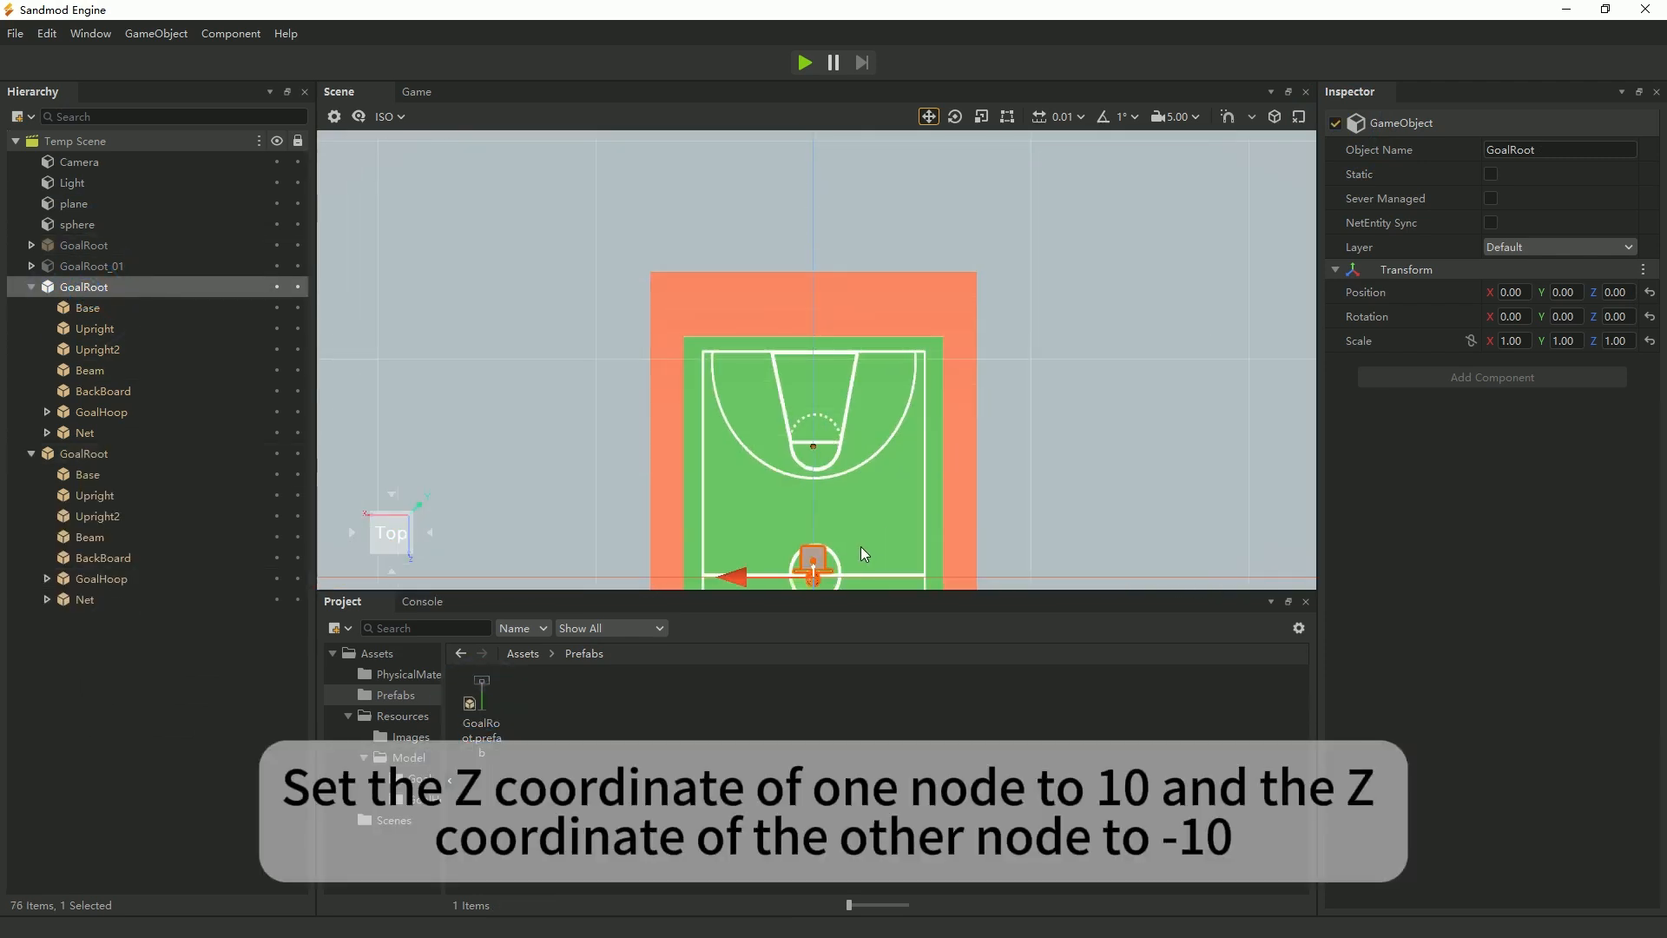
pyautogui.click(1617, 292)
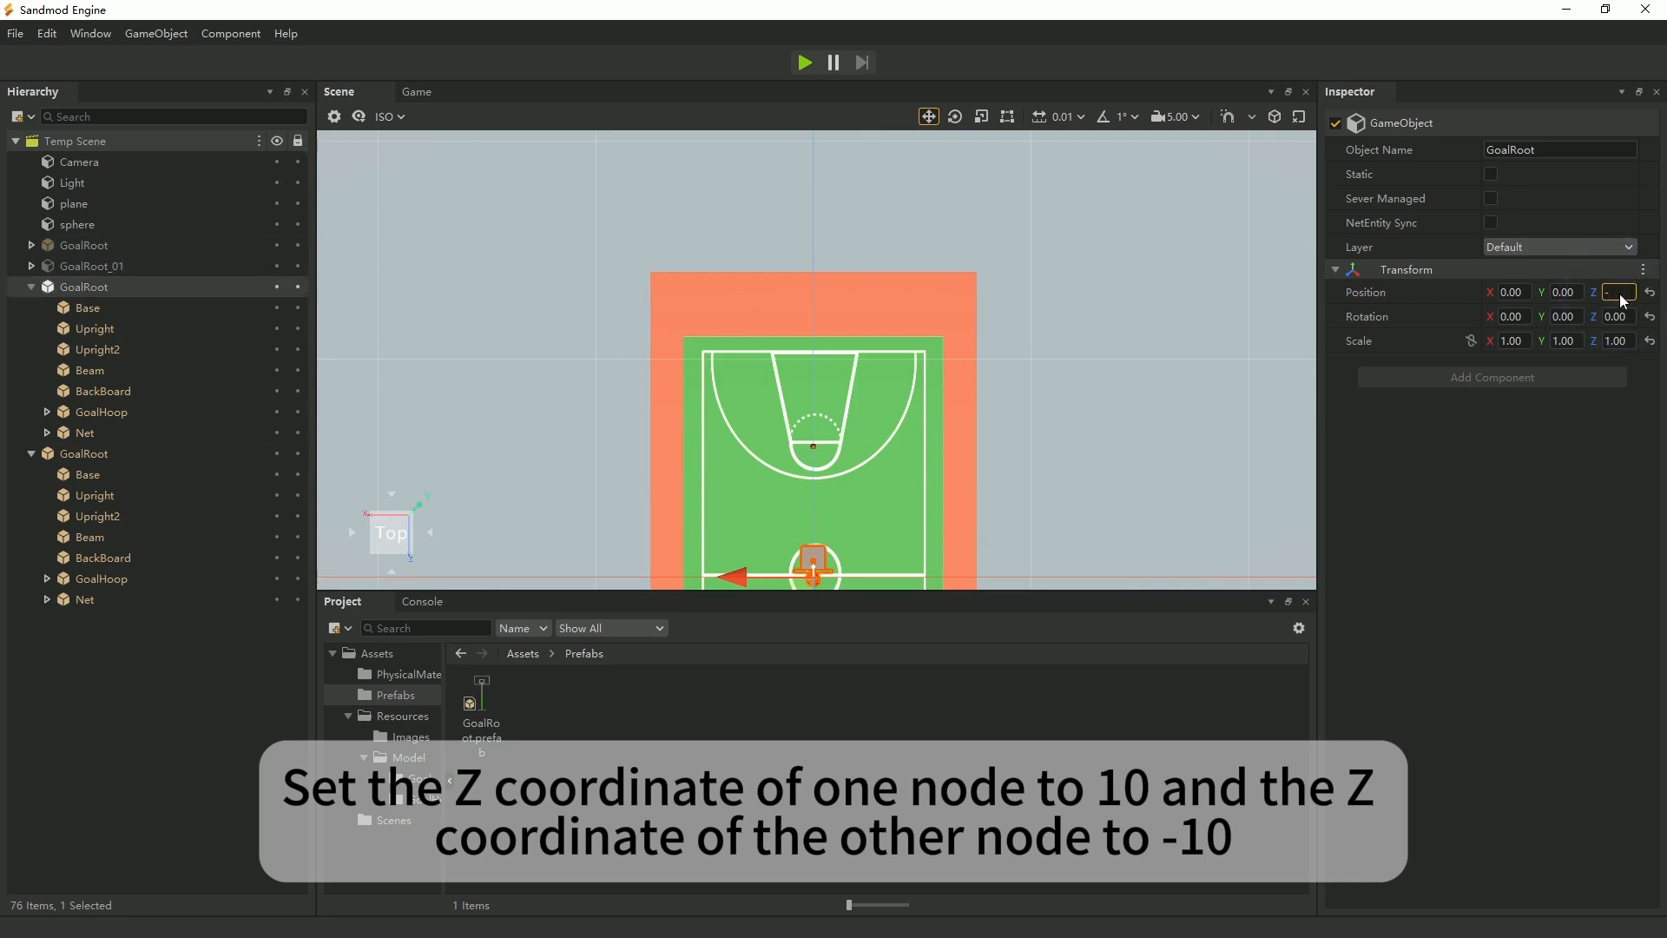
pyautogui.write('10')
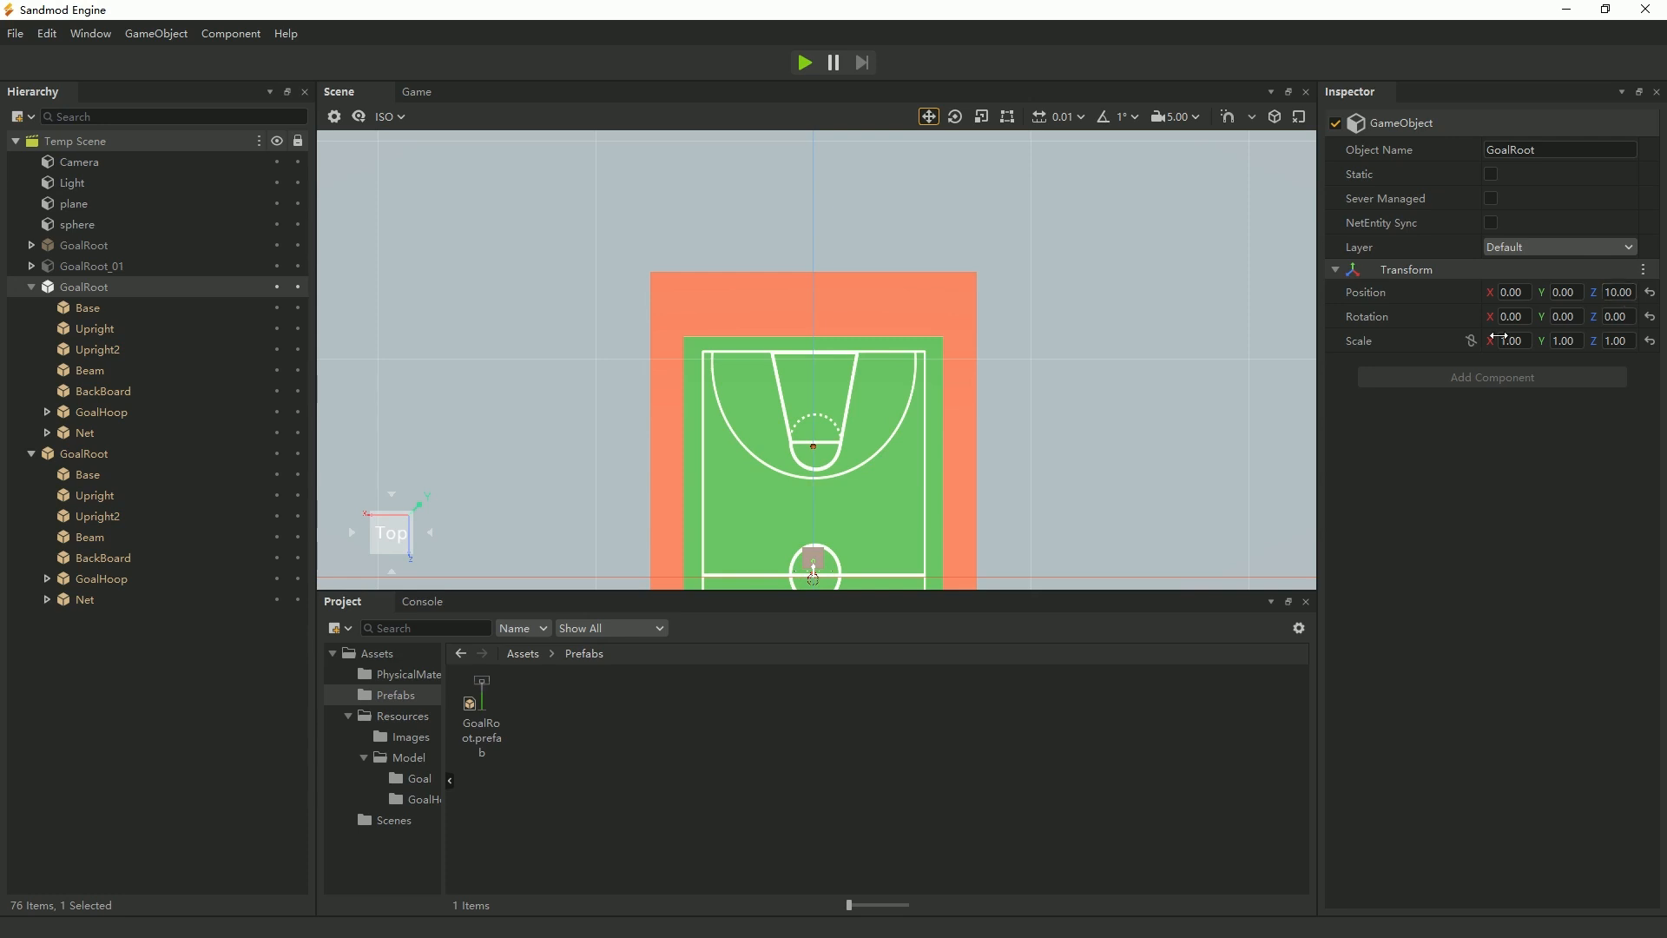
# Set the second GoalRoot instance's Z position to -10.
pyautogui.click(84, 453)
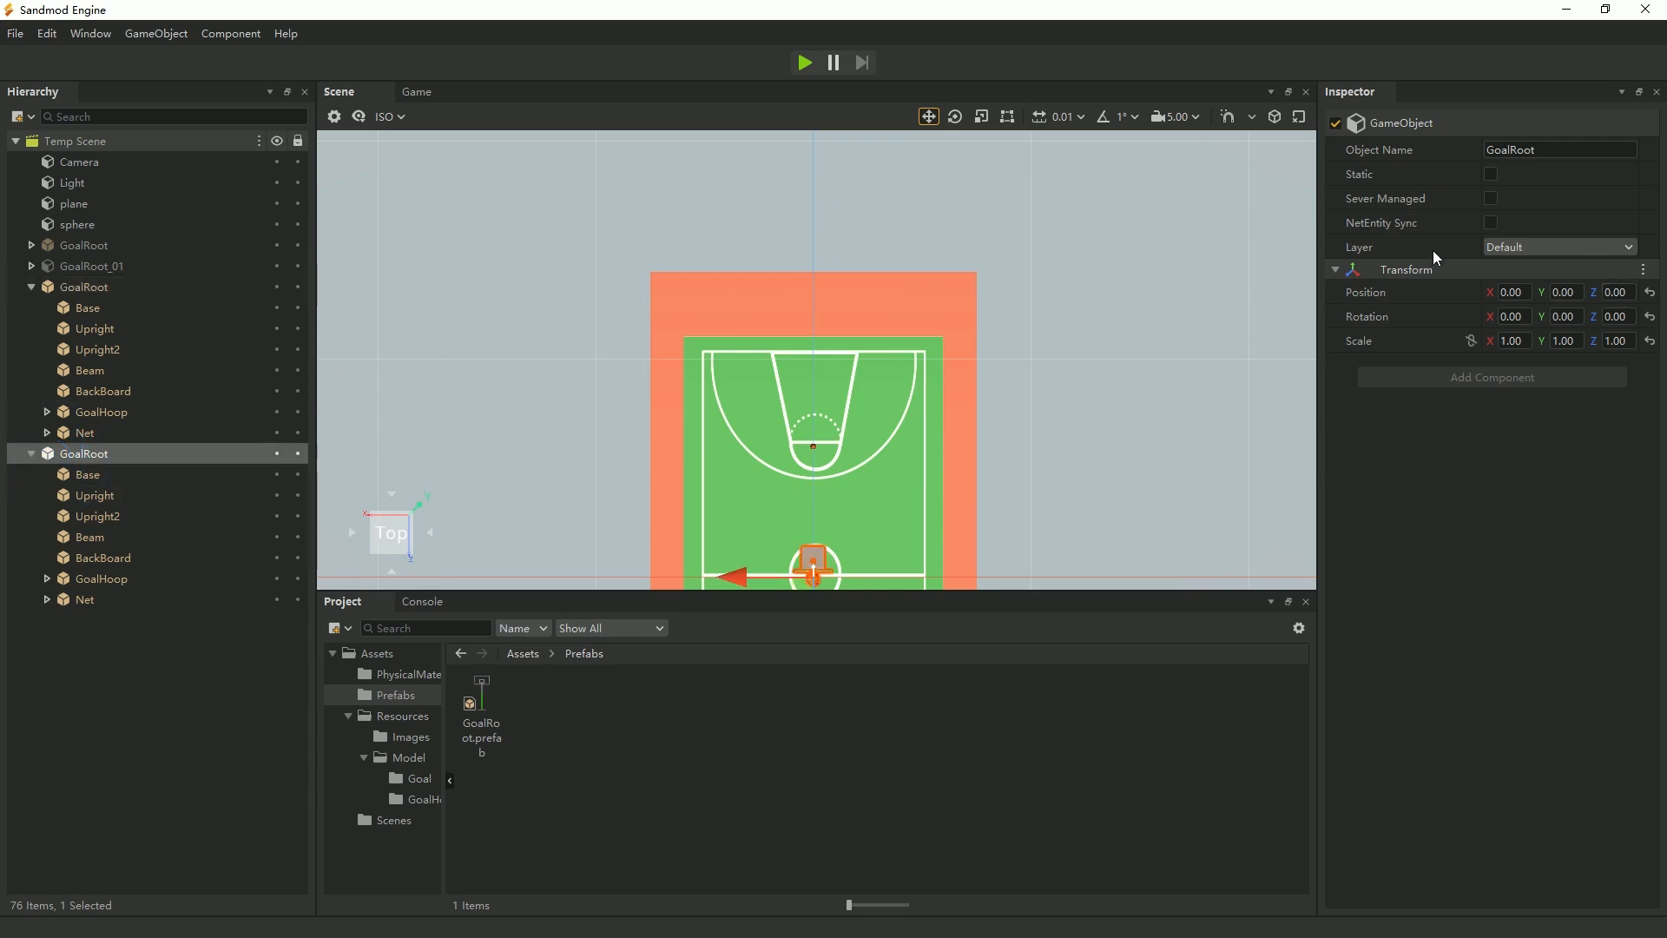
pyautogui.click(1618, 292)
pyautogui.write('-10')
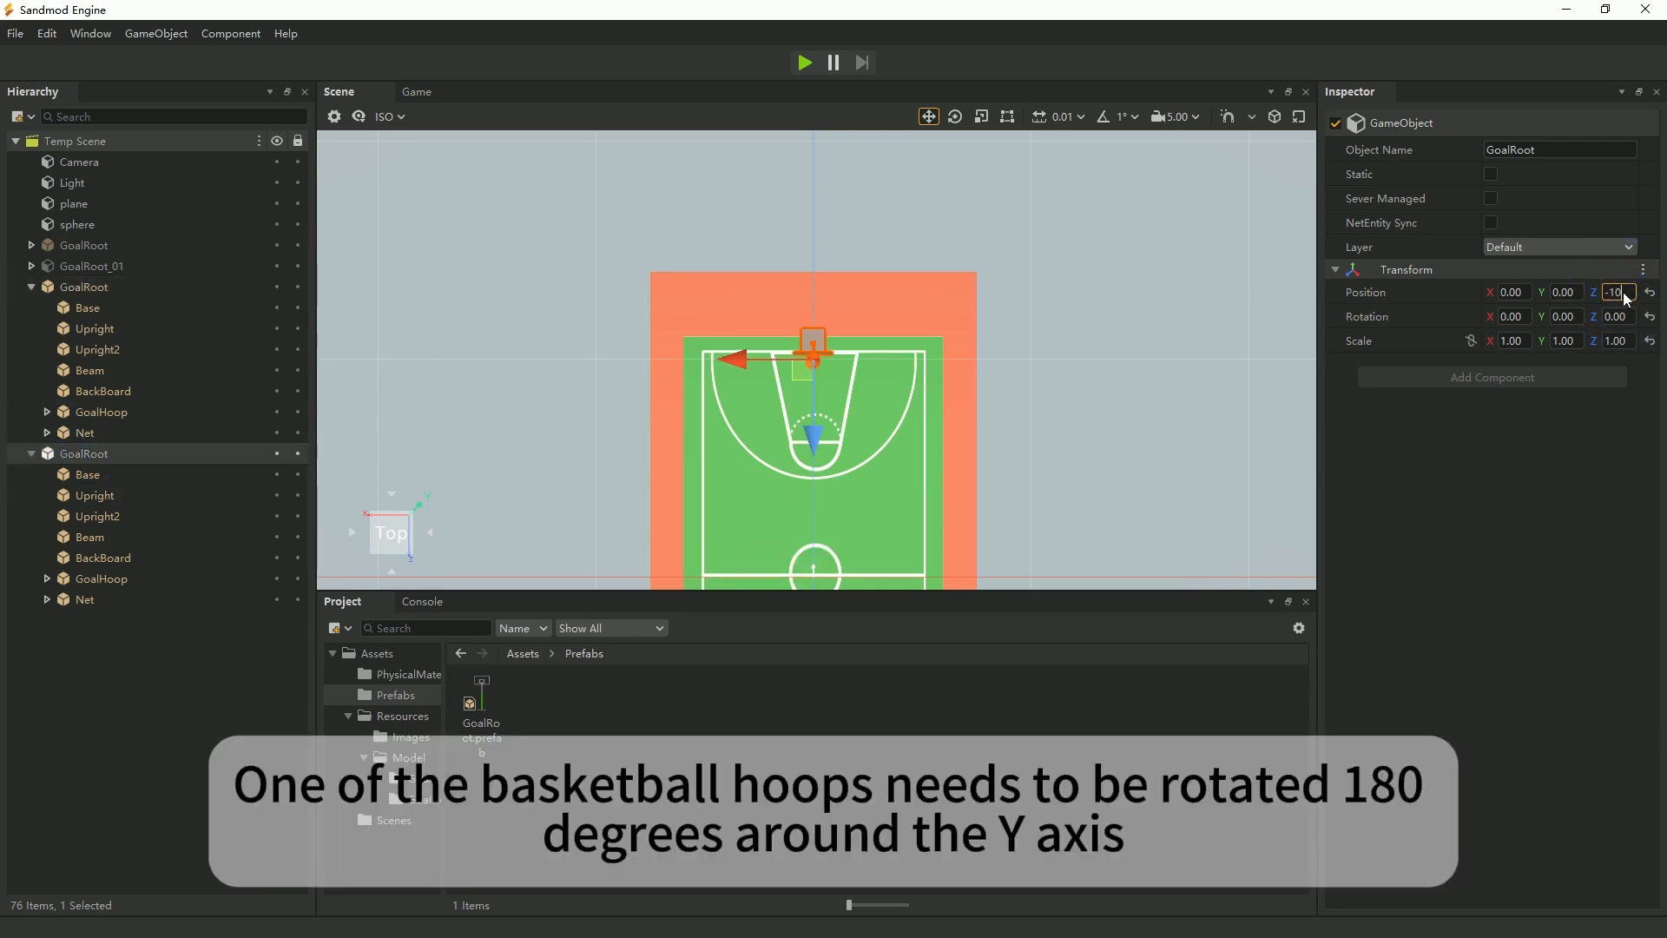
pyautogui.scroll(8, 872, 362)
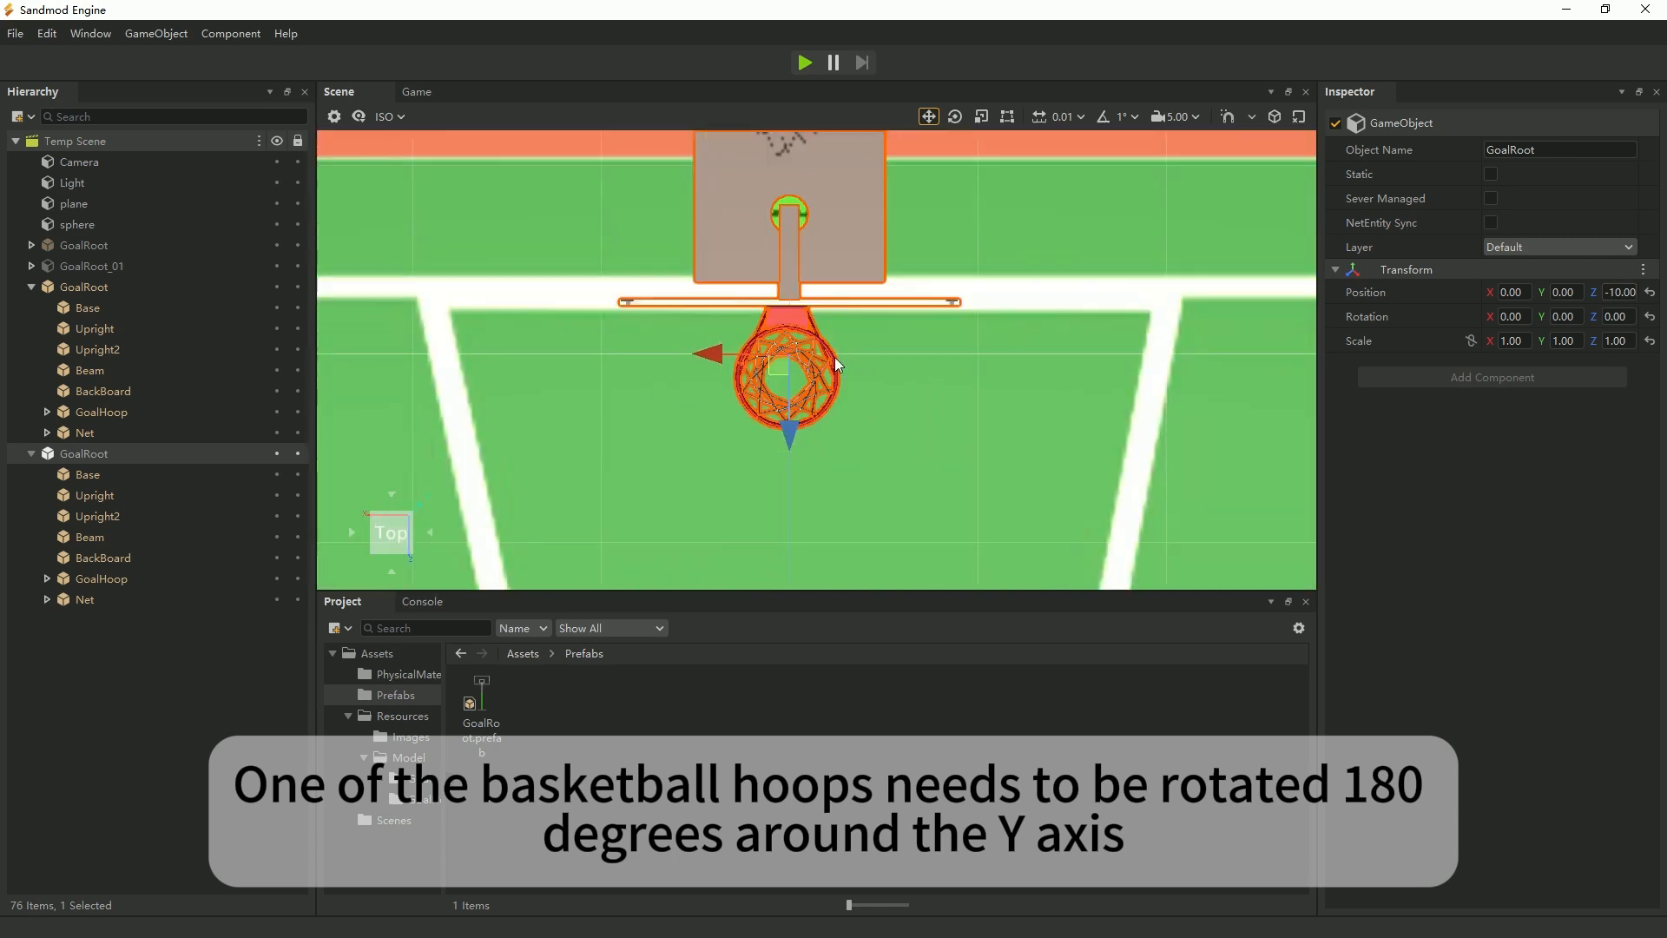
# Rotate the GoalRoot instance at Z position 10 by 180 degrees around the Y axis.
pyautogui.scroll(-4, 879, 364)
pyautogui.scroll(-5, 892, 383)
pyautogui.moveTo(893, 472); pyautogui.dragTo(905, 143, button='middle')
pyautogui.moveTo(870, 439); pyautogui.dragTo(898, 346, button='middle')
pyautogui.scroll(1, 897, 345)
pyautogui.moveTo(870, 545); pyautogui.dragTo(878, 175, button='middle')
pyautogui.moveTo(911, 409); pyautogui.dragTo(912, 221, button='middle')
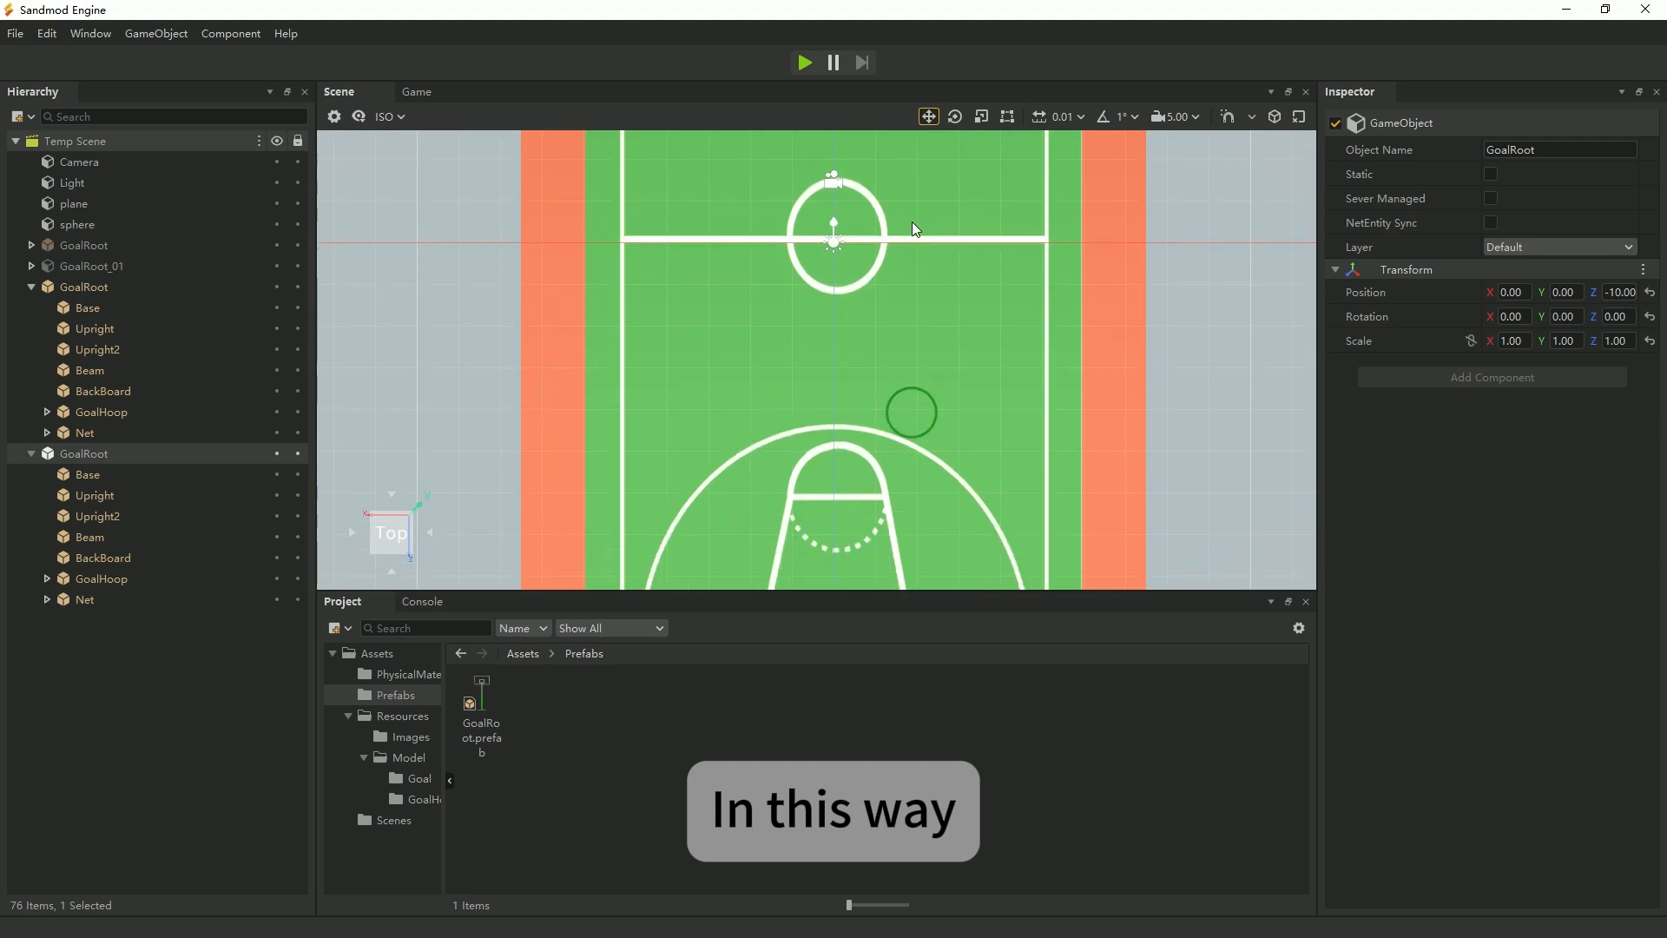
pyautogui.scroll(1, 910, 260)
pyautogui.moveTo(890, 564); pyautogui.dragTo(893, 205, button='middle')
pyautogui.scroll(1, 900, 445)
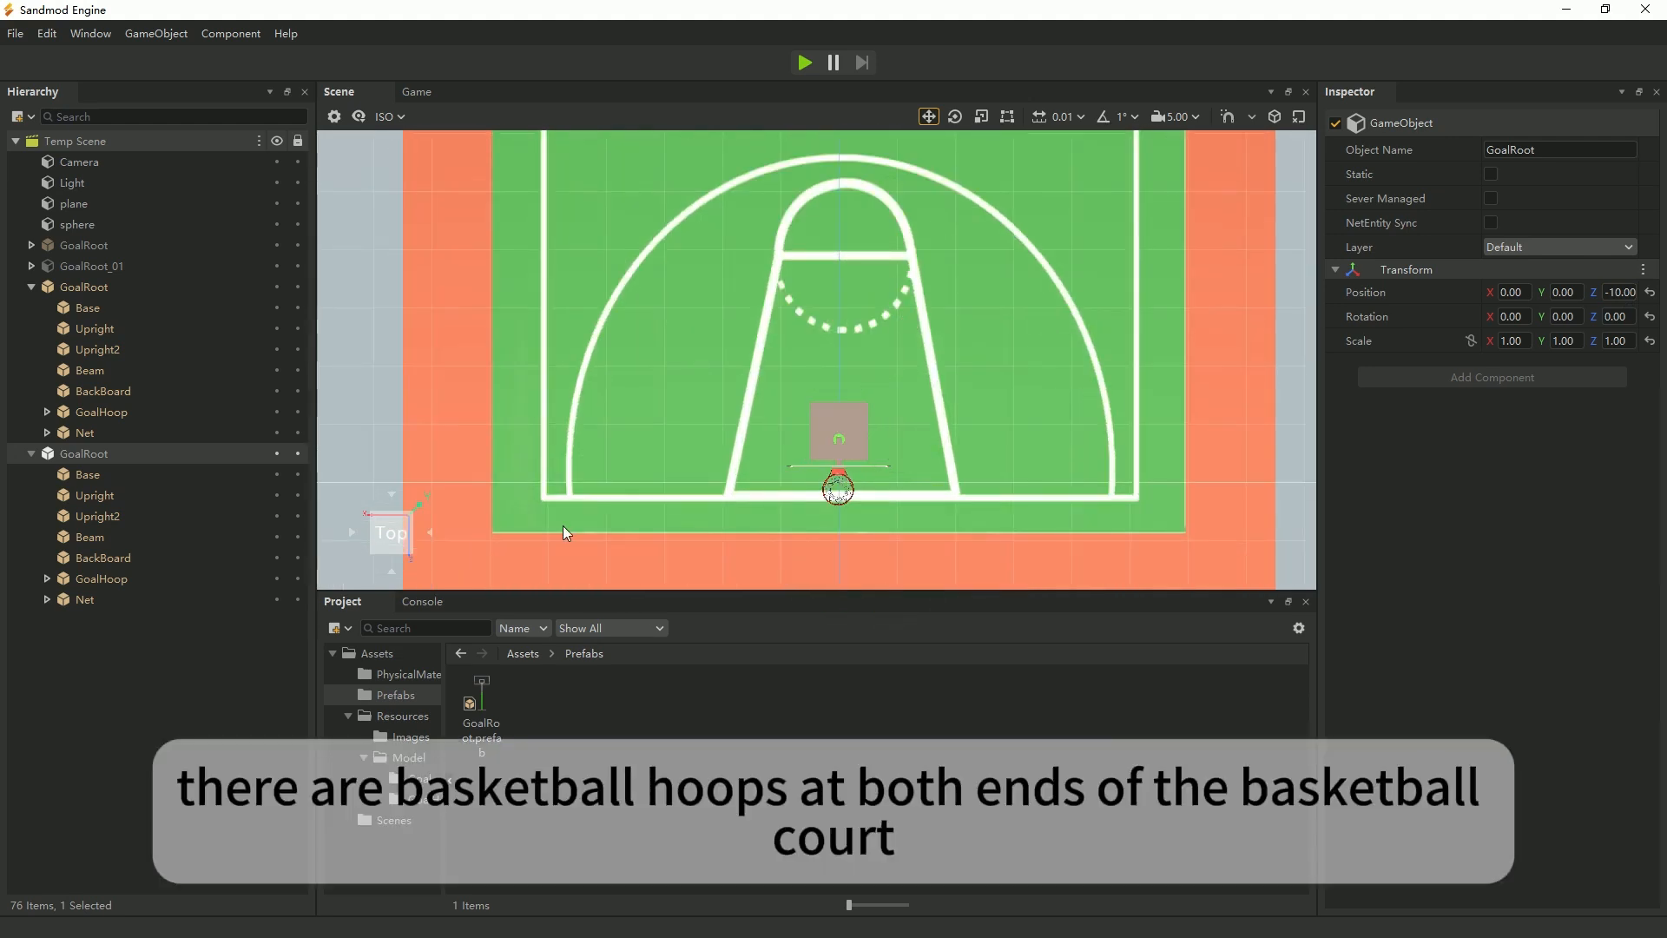
pyautogui.click(97, 293)
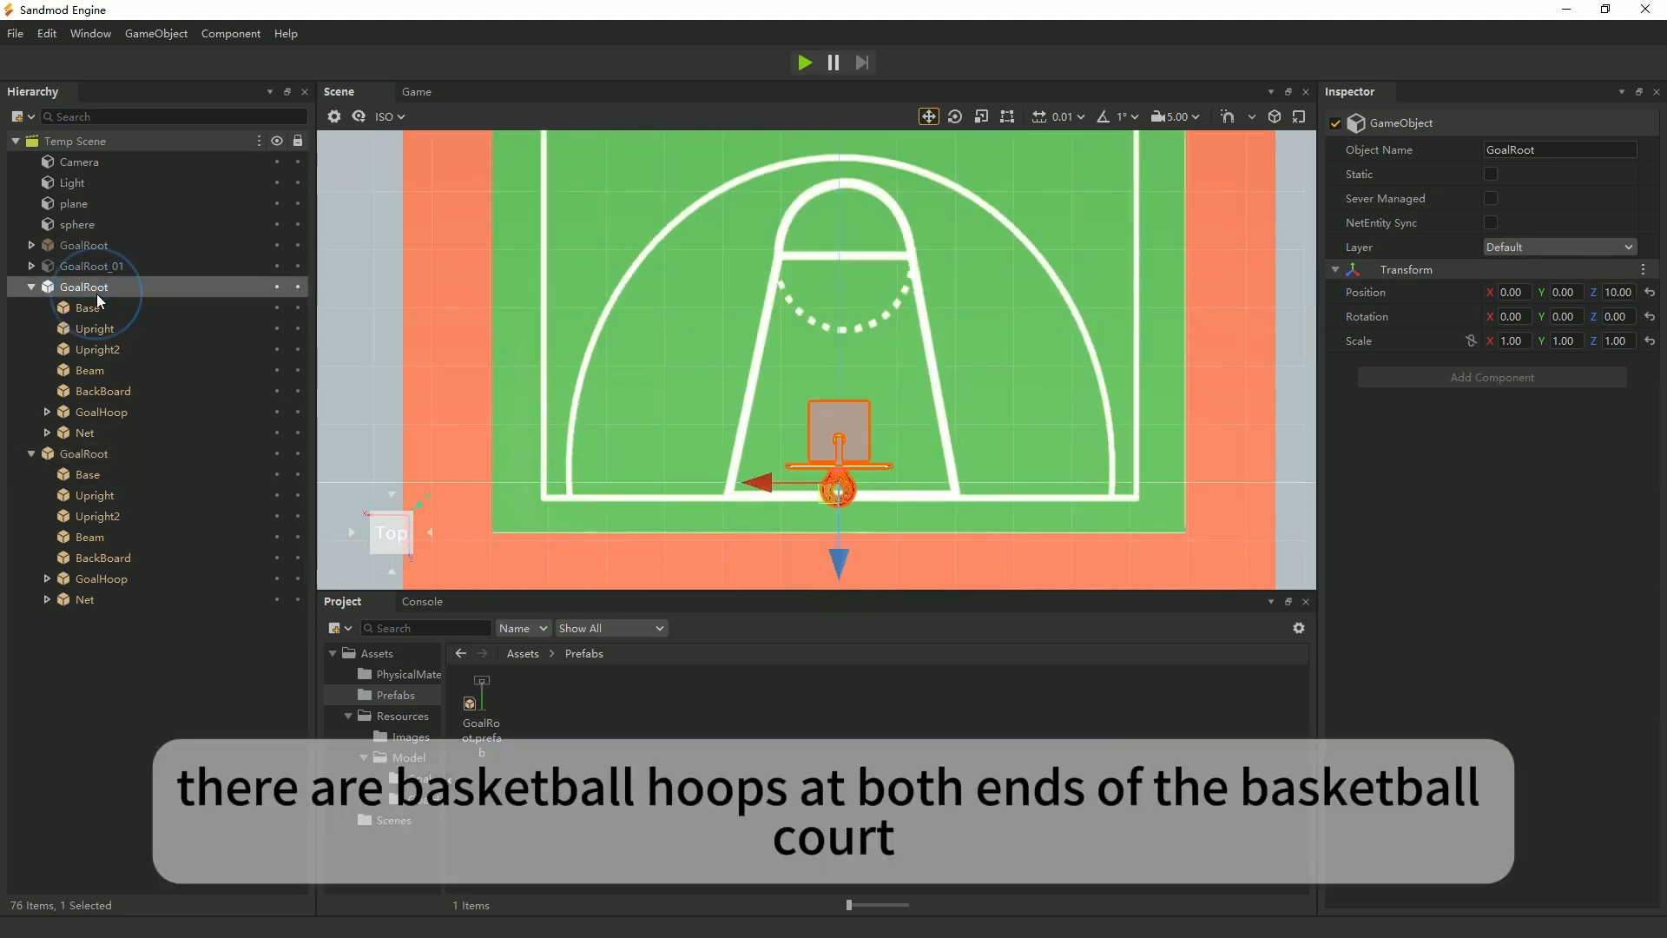
pyautogui.click(1567, 314)
pyautogui.write('180')
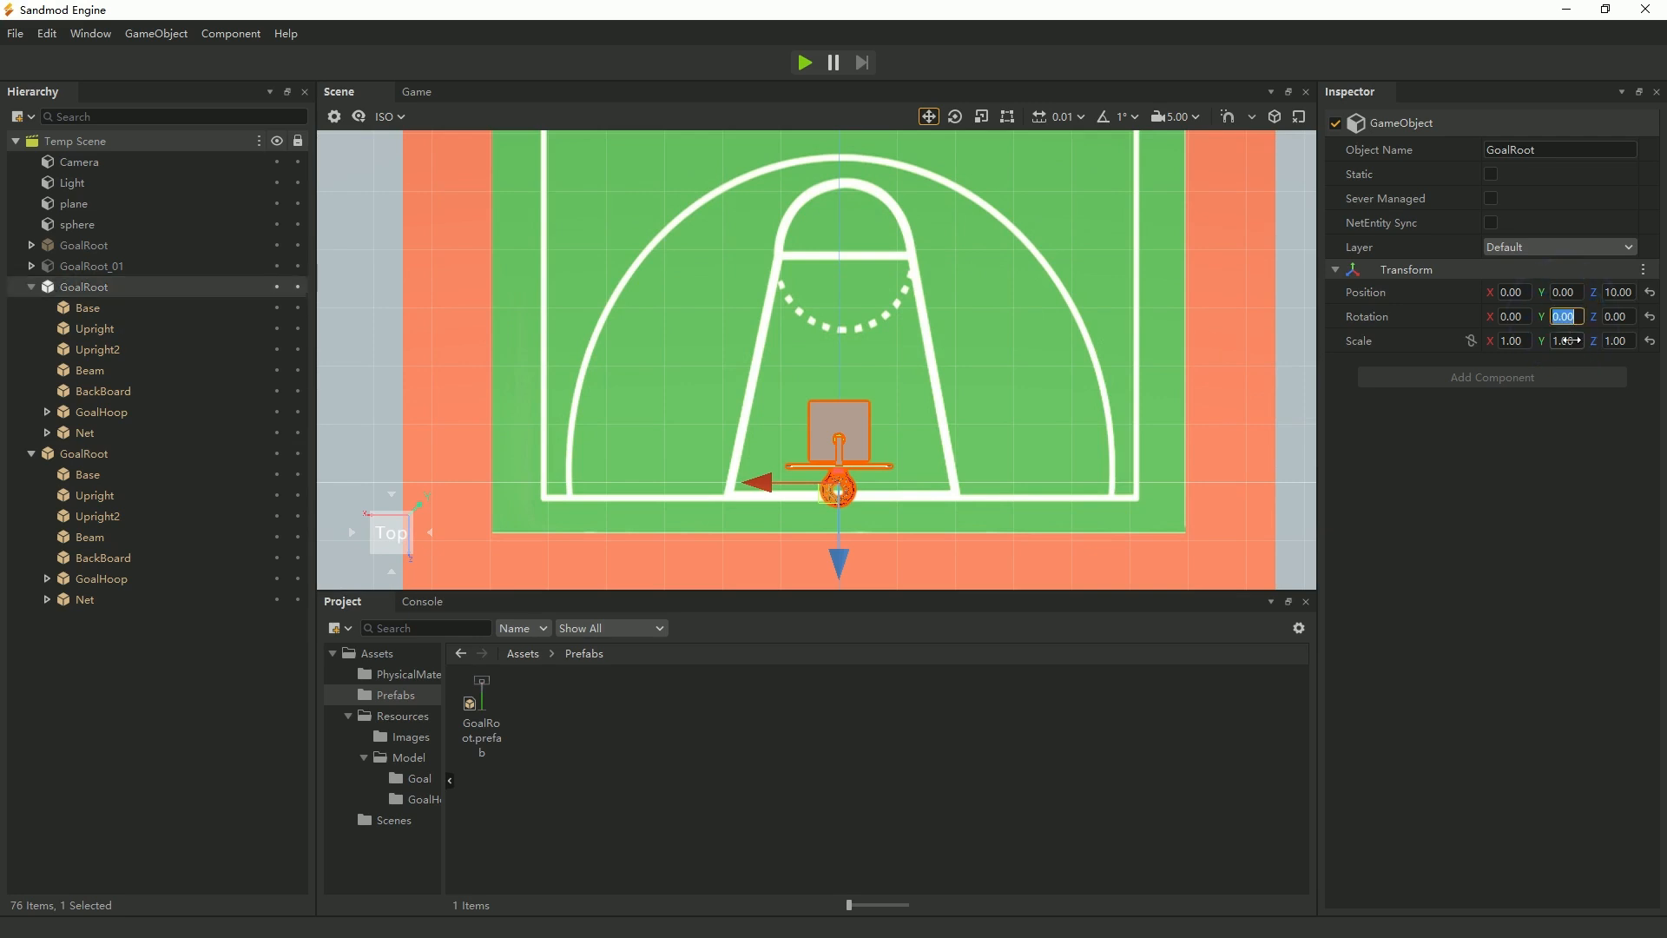
pyautogui.press('Return')
# Examine the rotated basketball stand's orientation on the court from above and at an angle.
pyautogui.scroll(5, 908, 459)
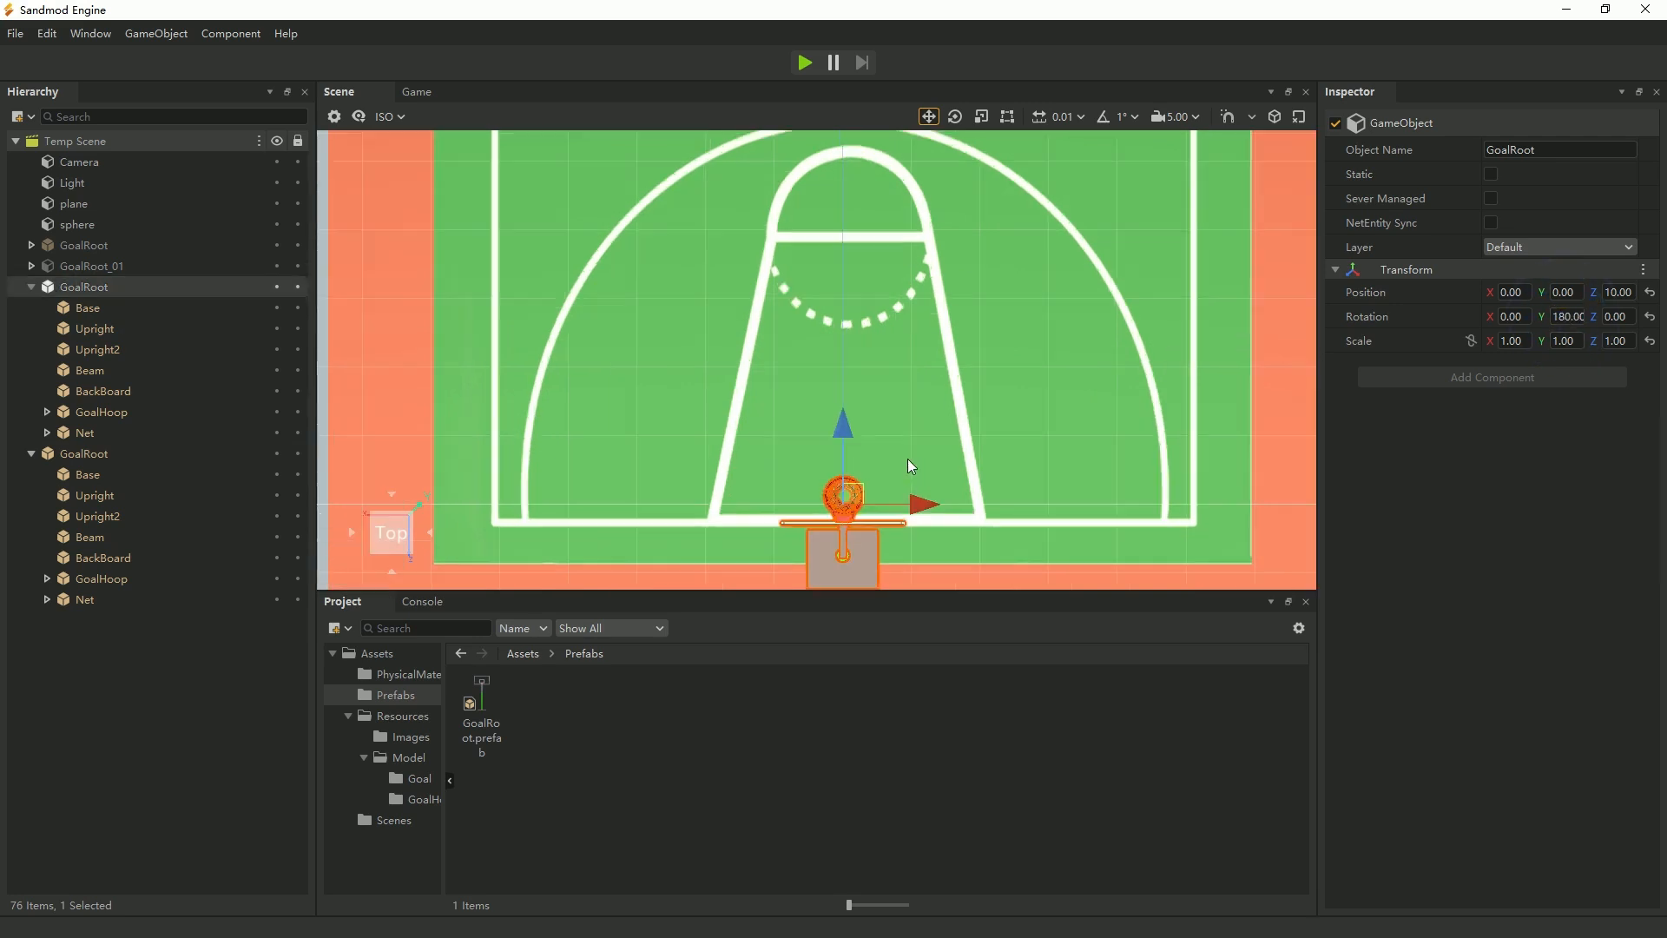
pyautogui.scroll(-2, 915, 392)
pyautogui.scroll(3, 832, 447)
pyautogui.scroll(2, 832, 446)
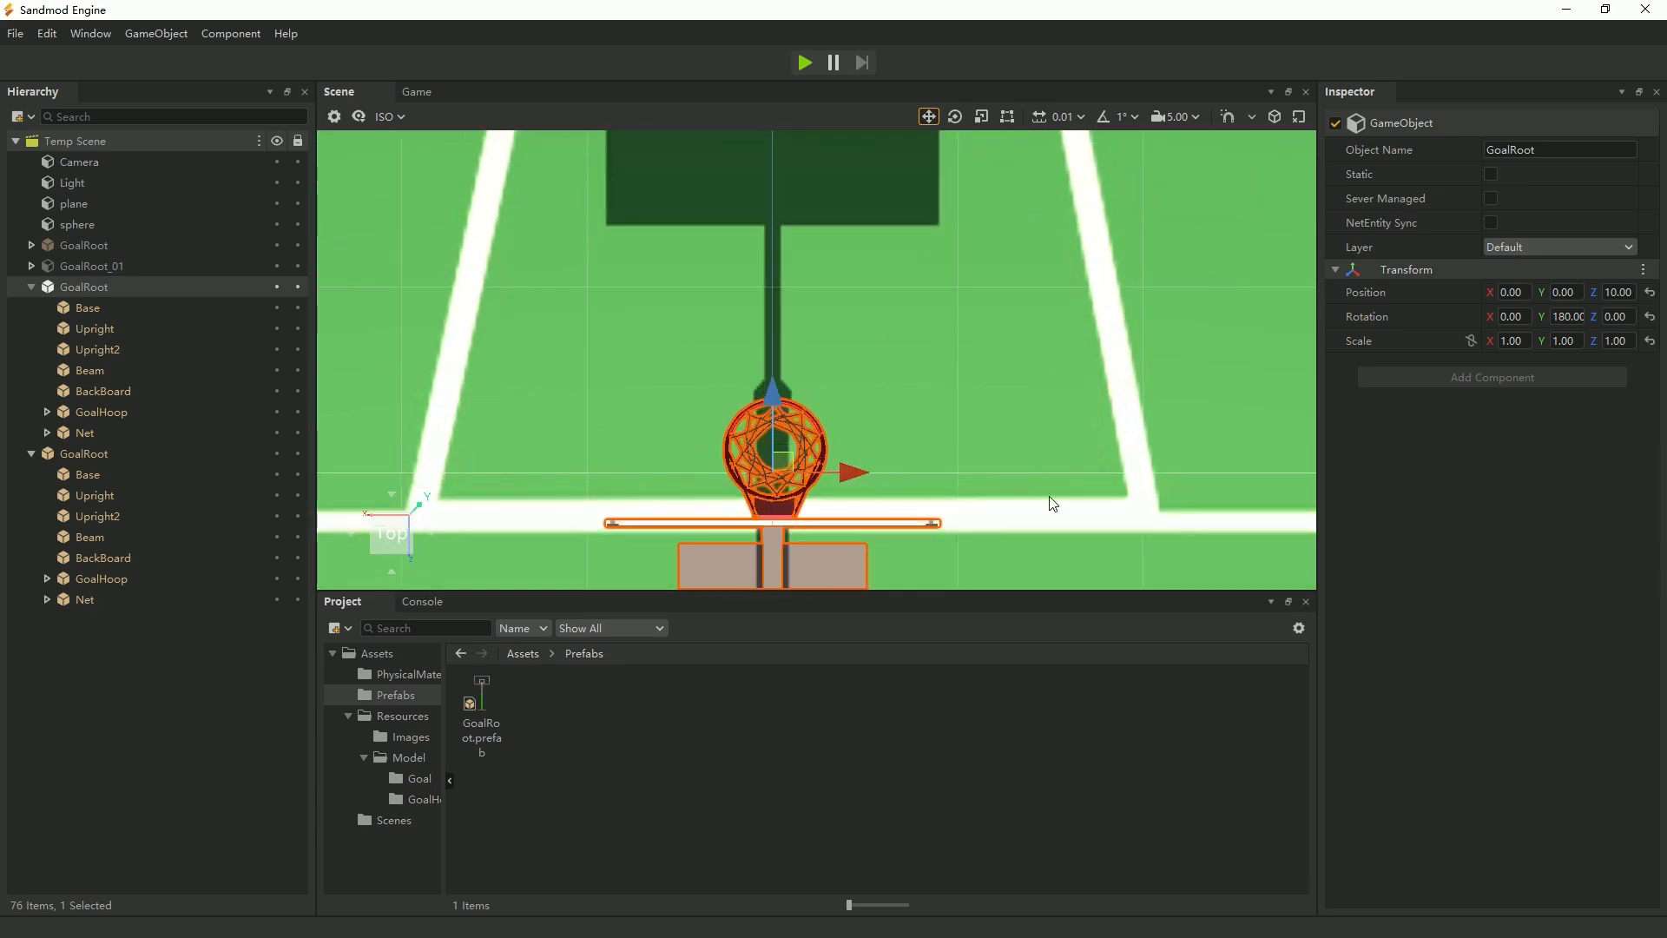
pyautogui.moveTo(1050, 499); pyautogui.dragTo(813, 365, button='right')
pyautogui.scroll(-6, 810, 495)
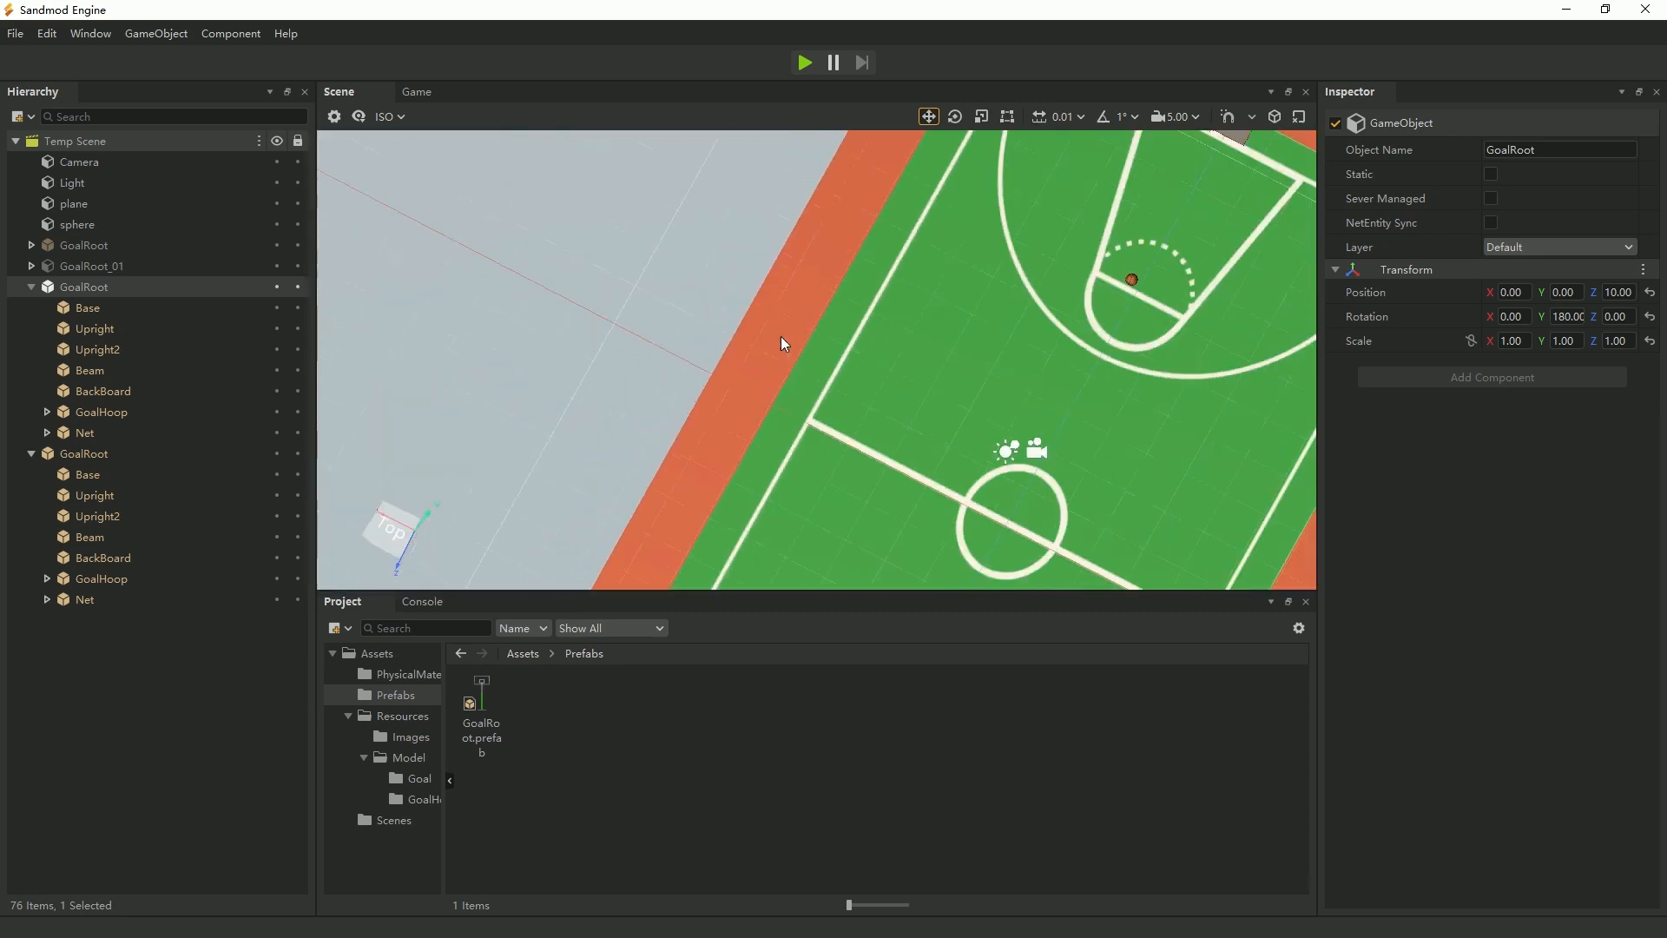
# Try the perspective projection in the scene view and return to the orthographic projection.
pyautogui.click(416, 116)
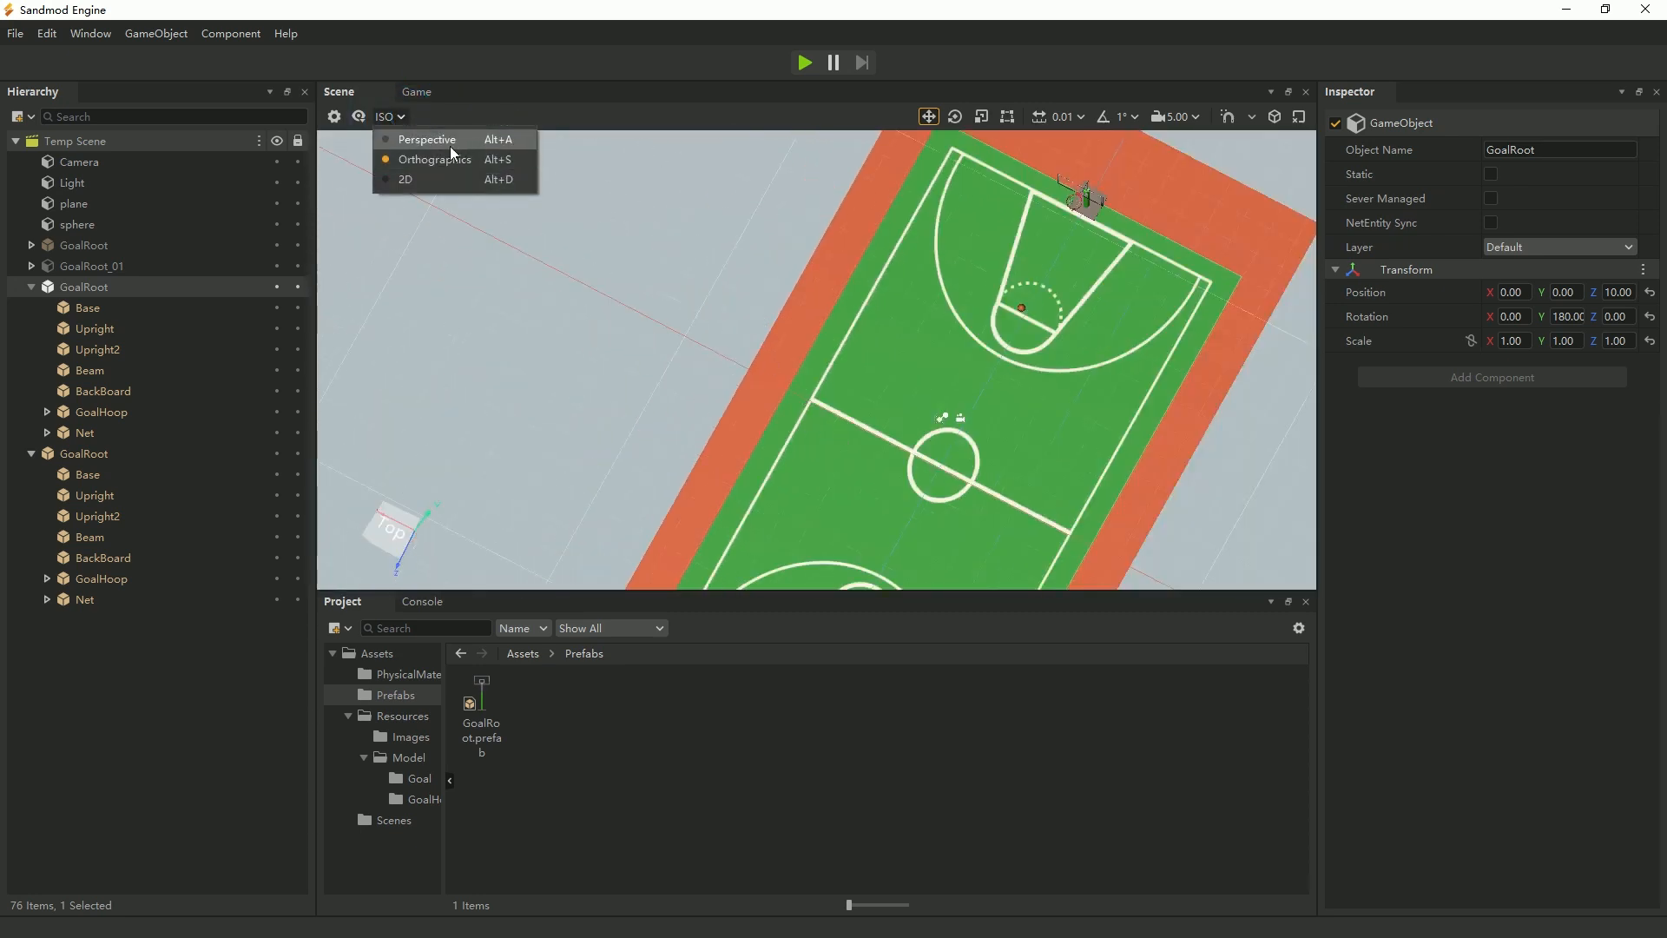
pyautogui.click(455, 142)
pyautogui.click(395, 117)
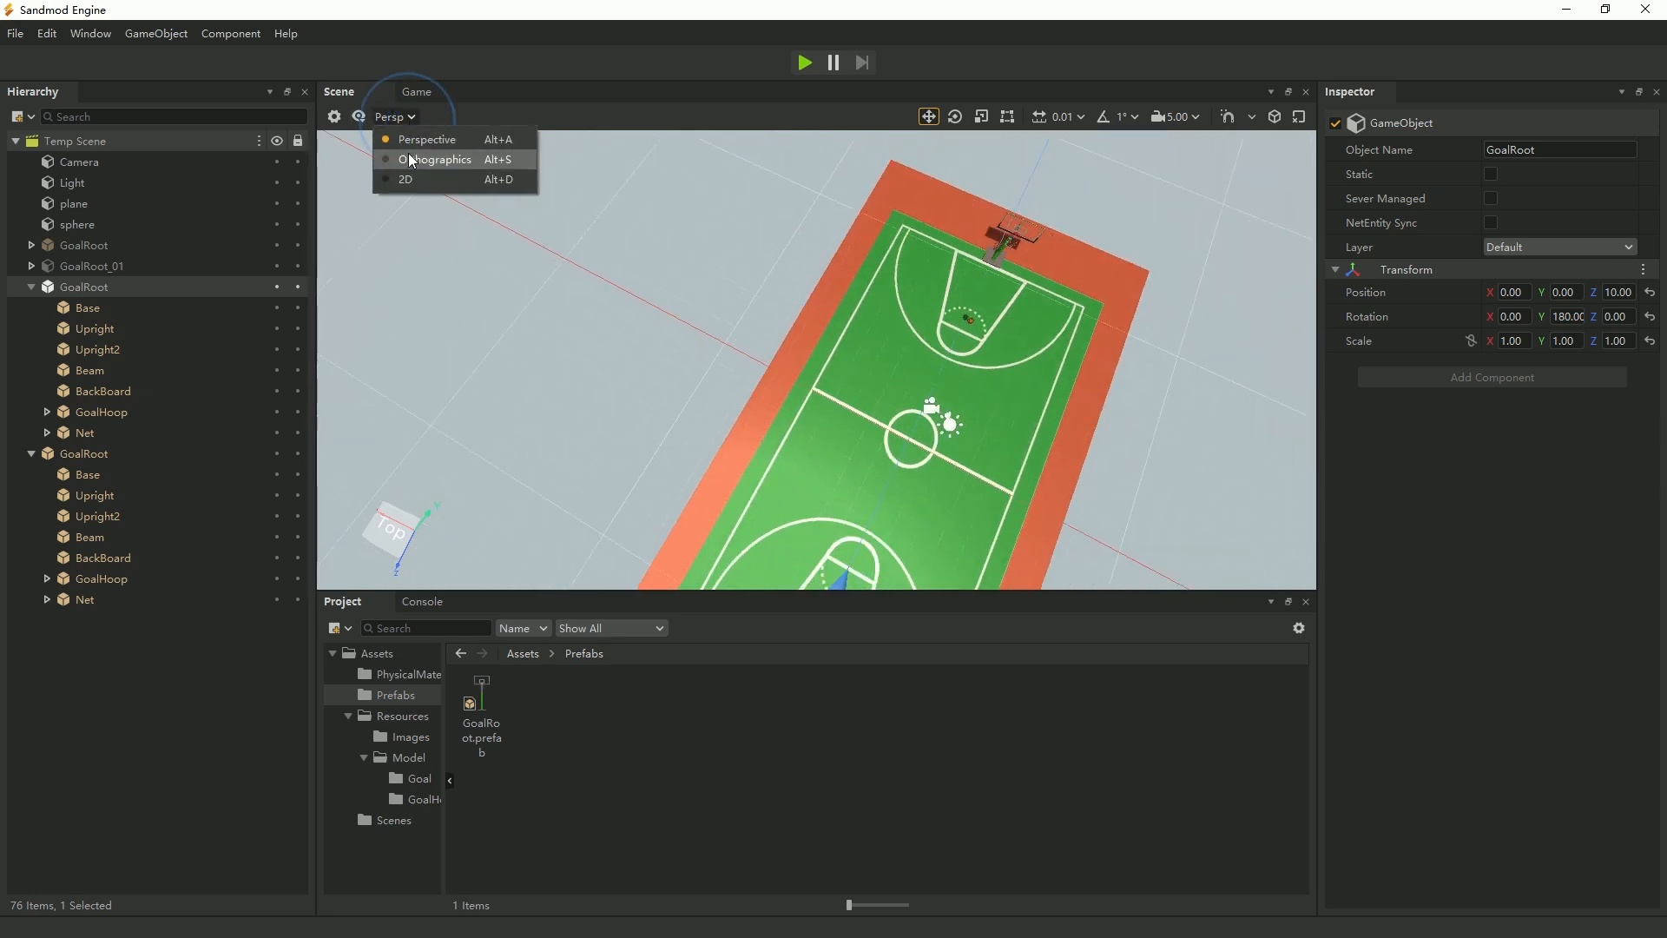
pyautogui.click(409, 160)
# Focus the scene view on each placed GoalRoot instance in turn to examine its placement on the court.
pyautogui.scroll(-5, 991, 405)
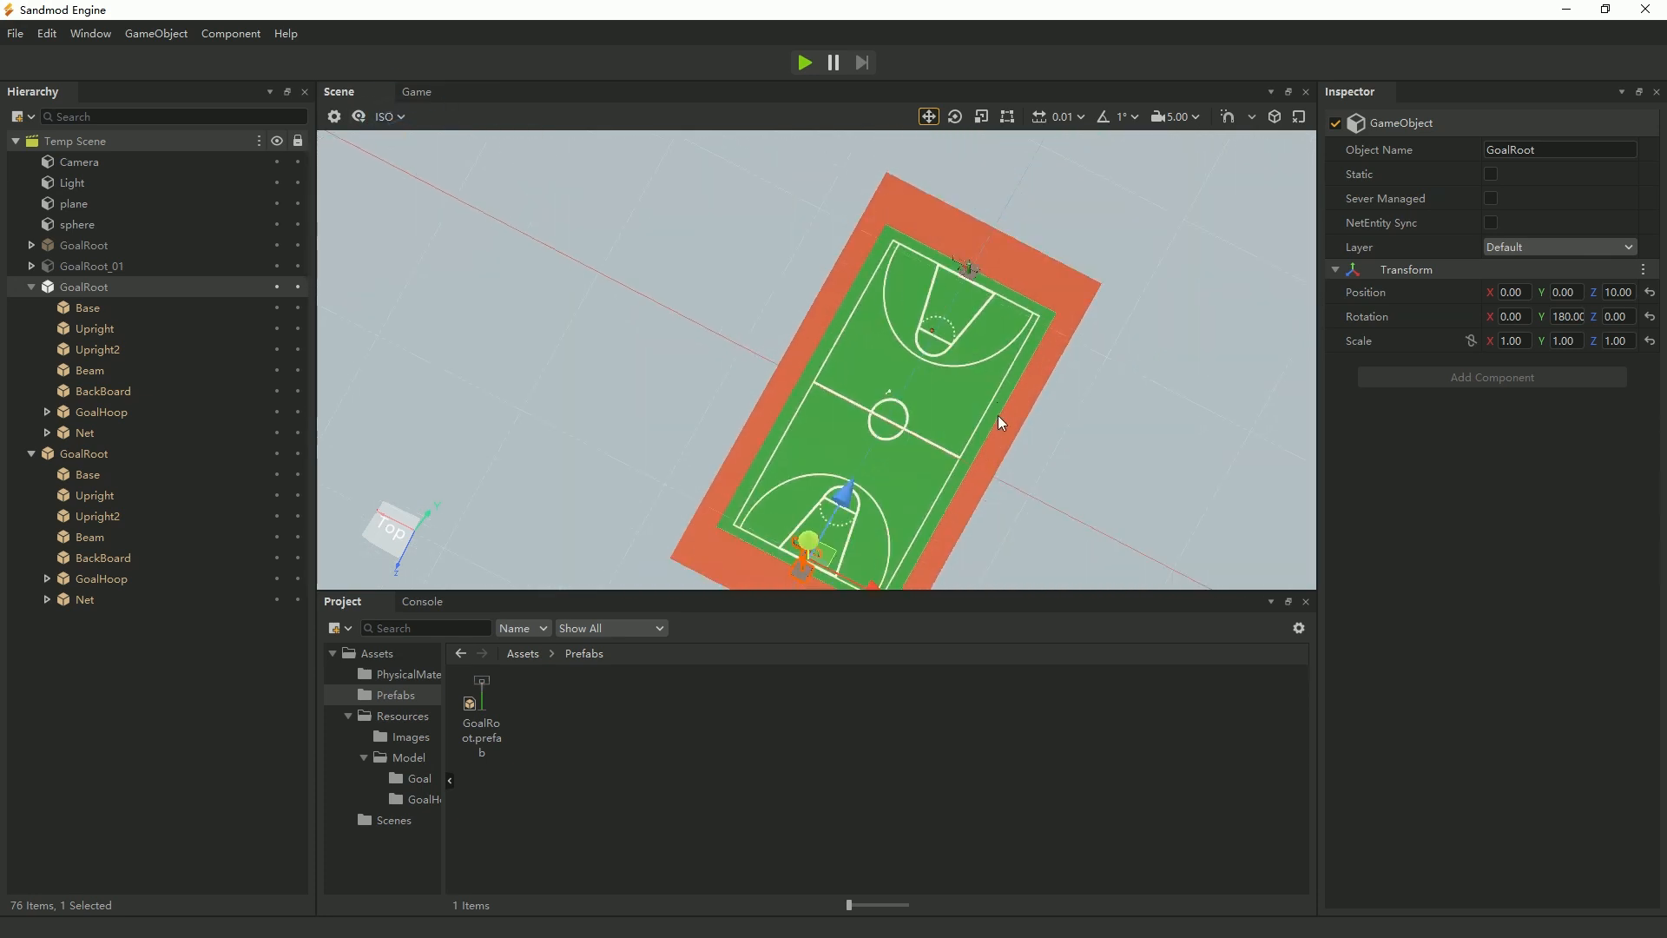
pyautogui.scroll(4, 998, 415)
pyautogui.scroll(-3, 987, 430)
pyautogui.moveTo(985, 493); pyautogui.dragTo(952, 477, button='middle')
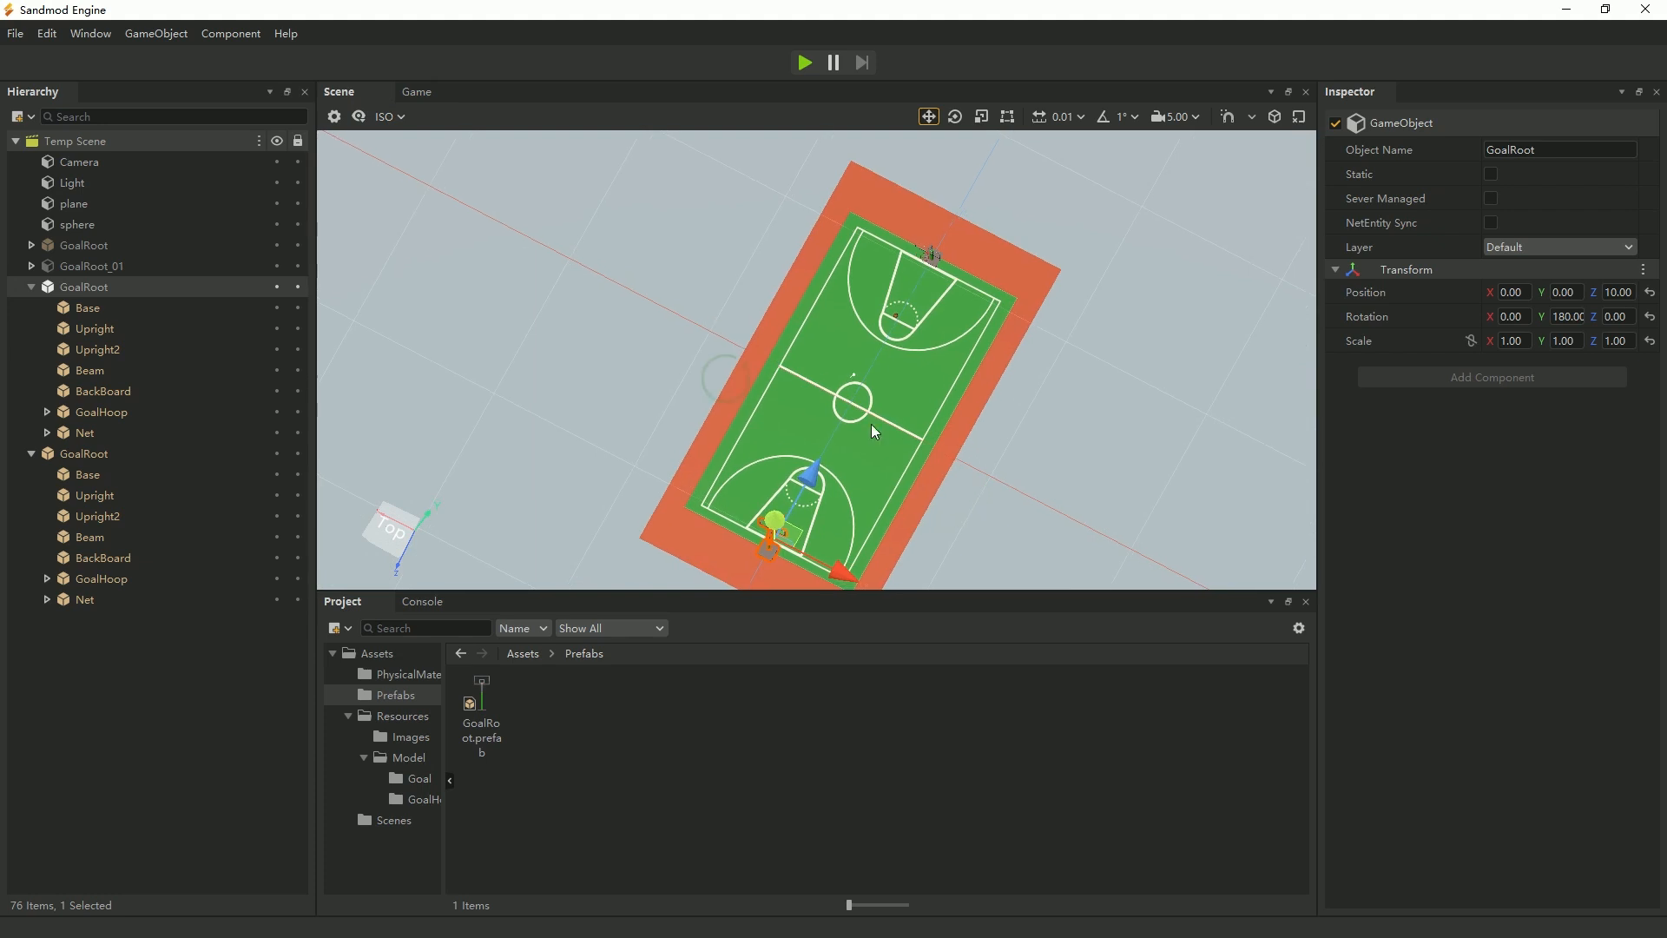
pyautogui.press('f')
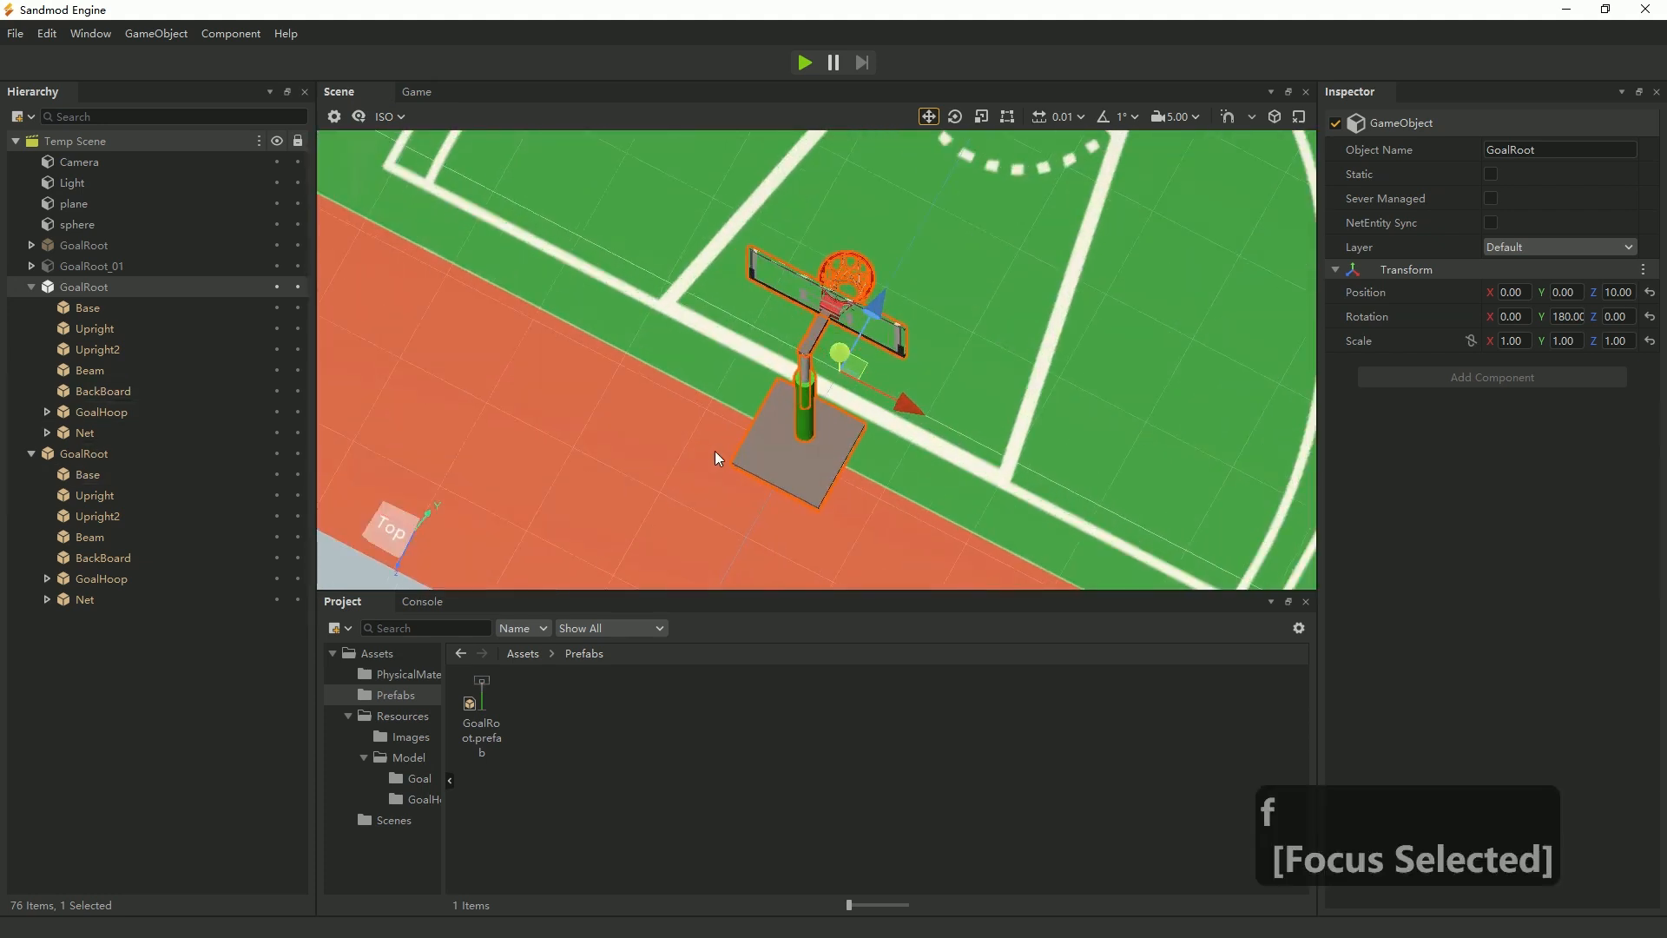
pyautogui.click(87, 453)
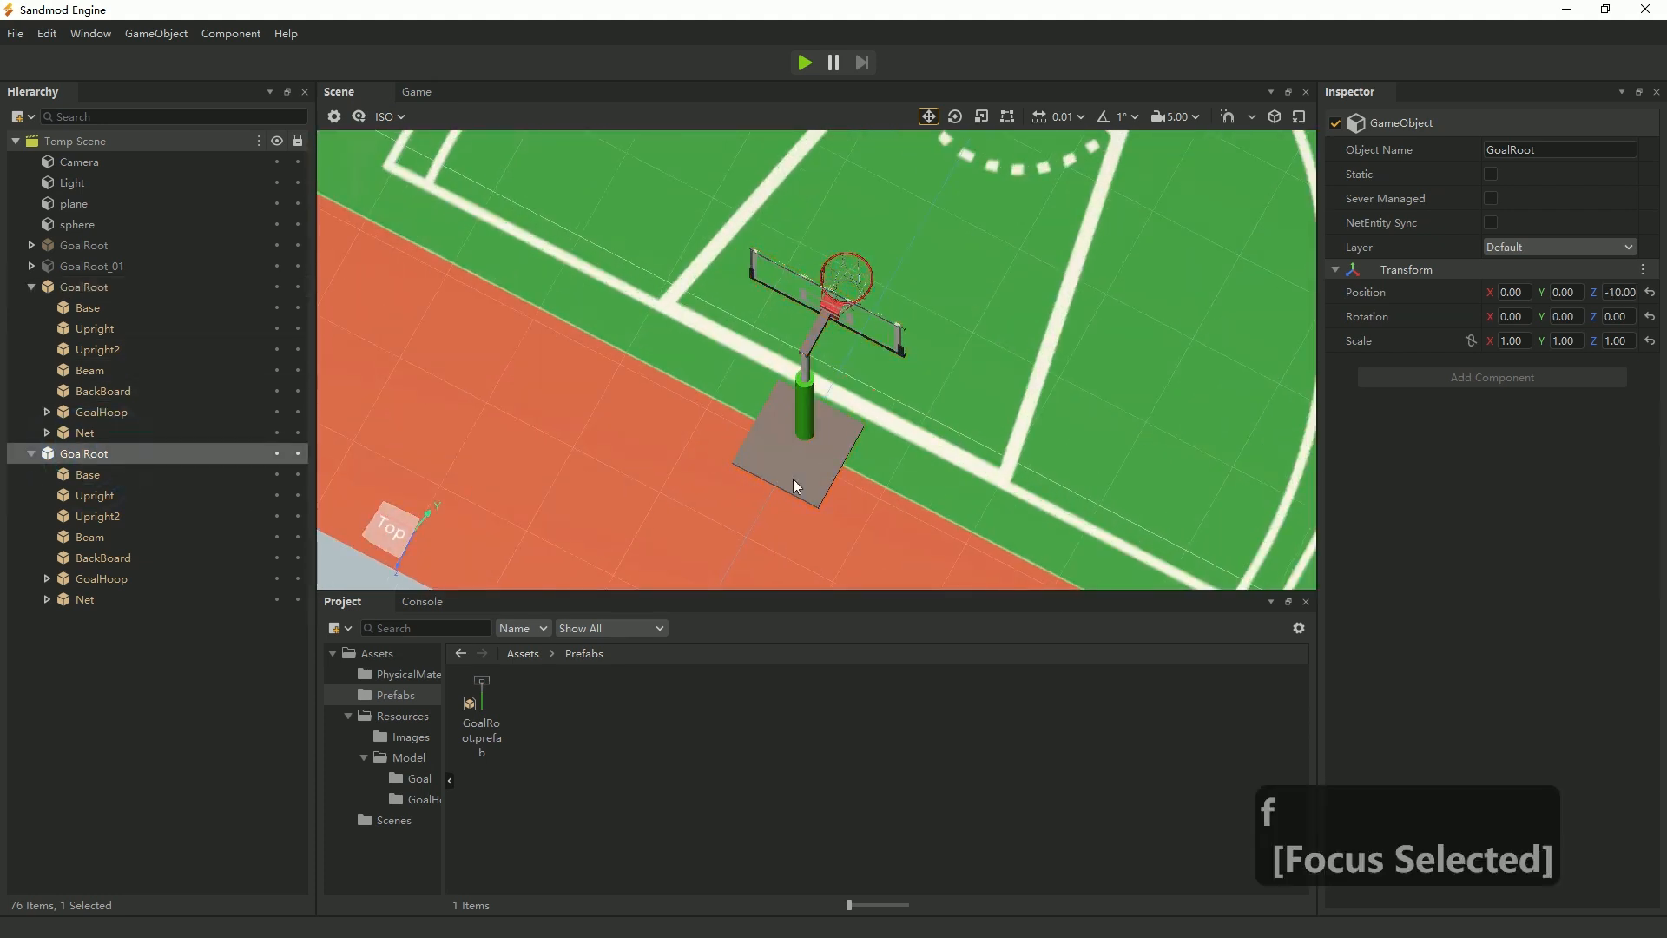
pyautogui.press('f')
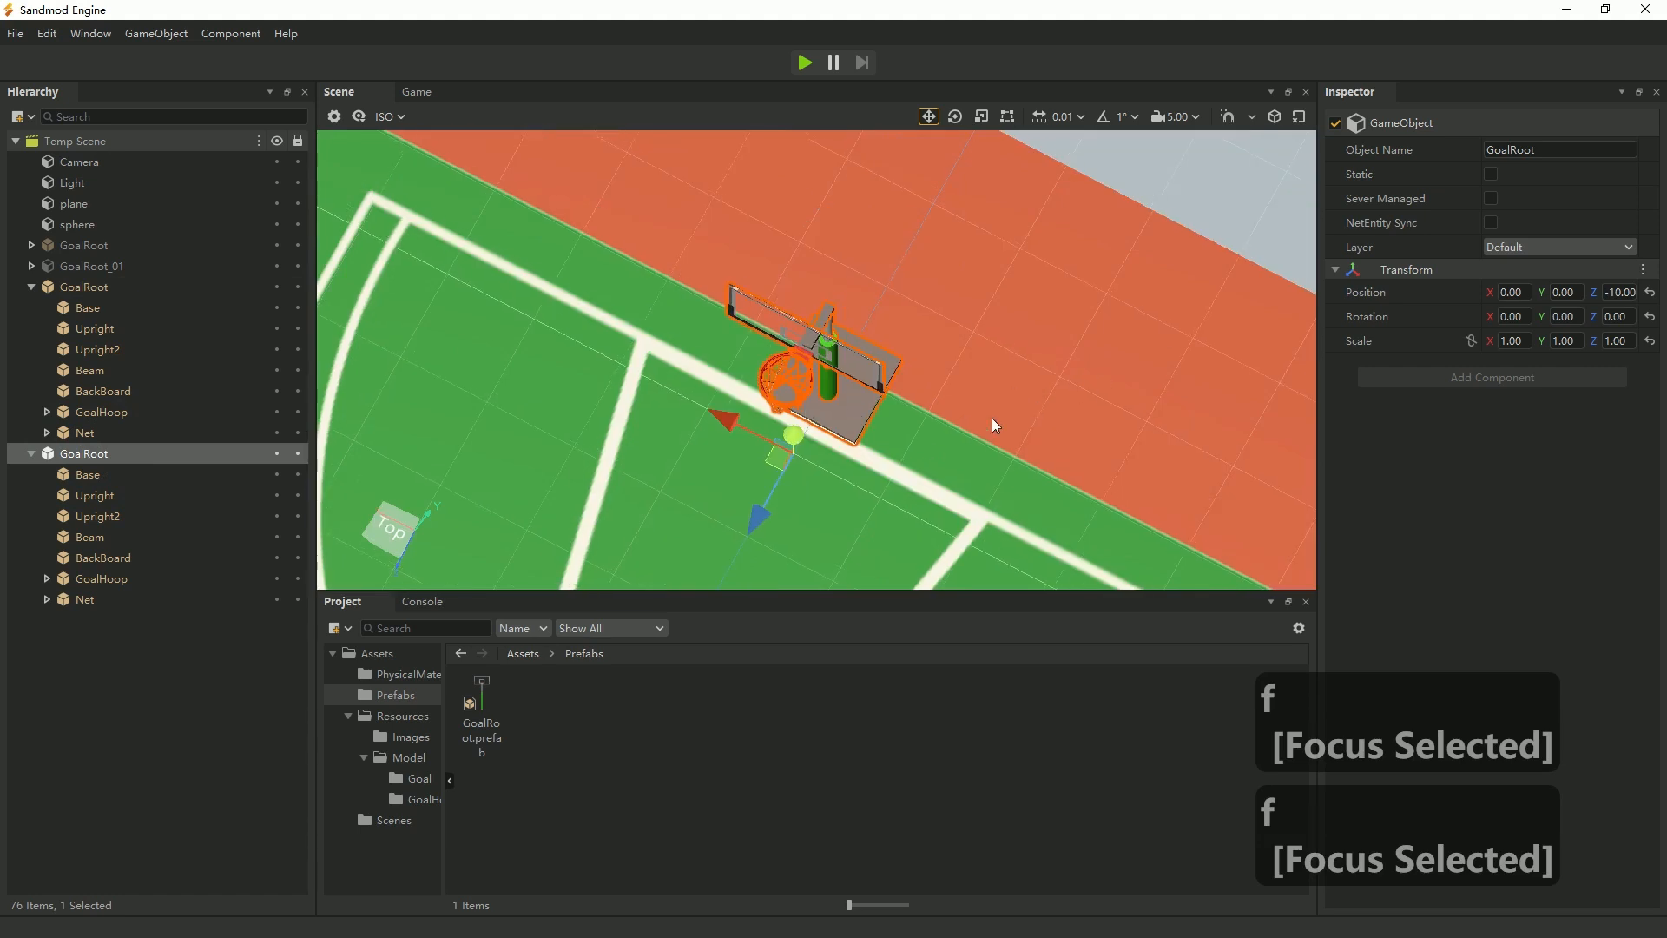
pyautogui.scroll(3, 858, 472)
# Examine the whole court from an angle above, checking the basketball stands at both ends.
pyautogui.click(1007, 510)
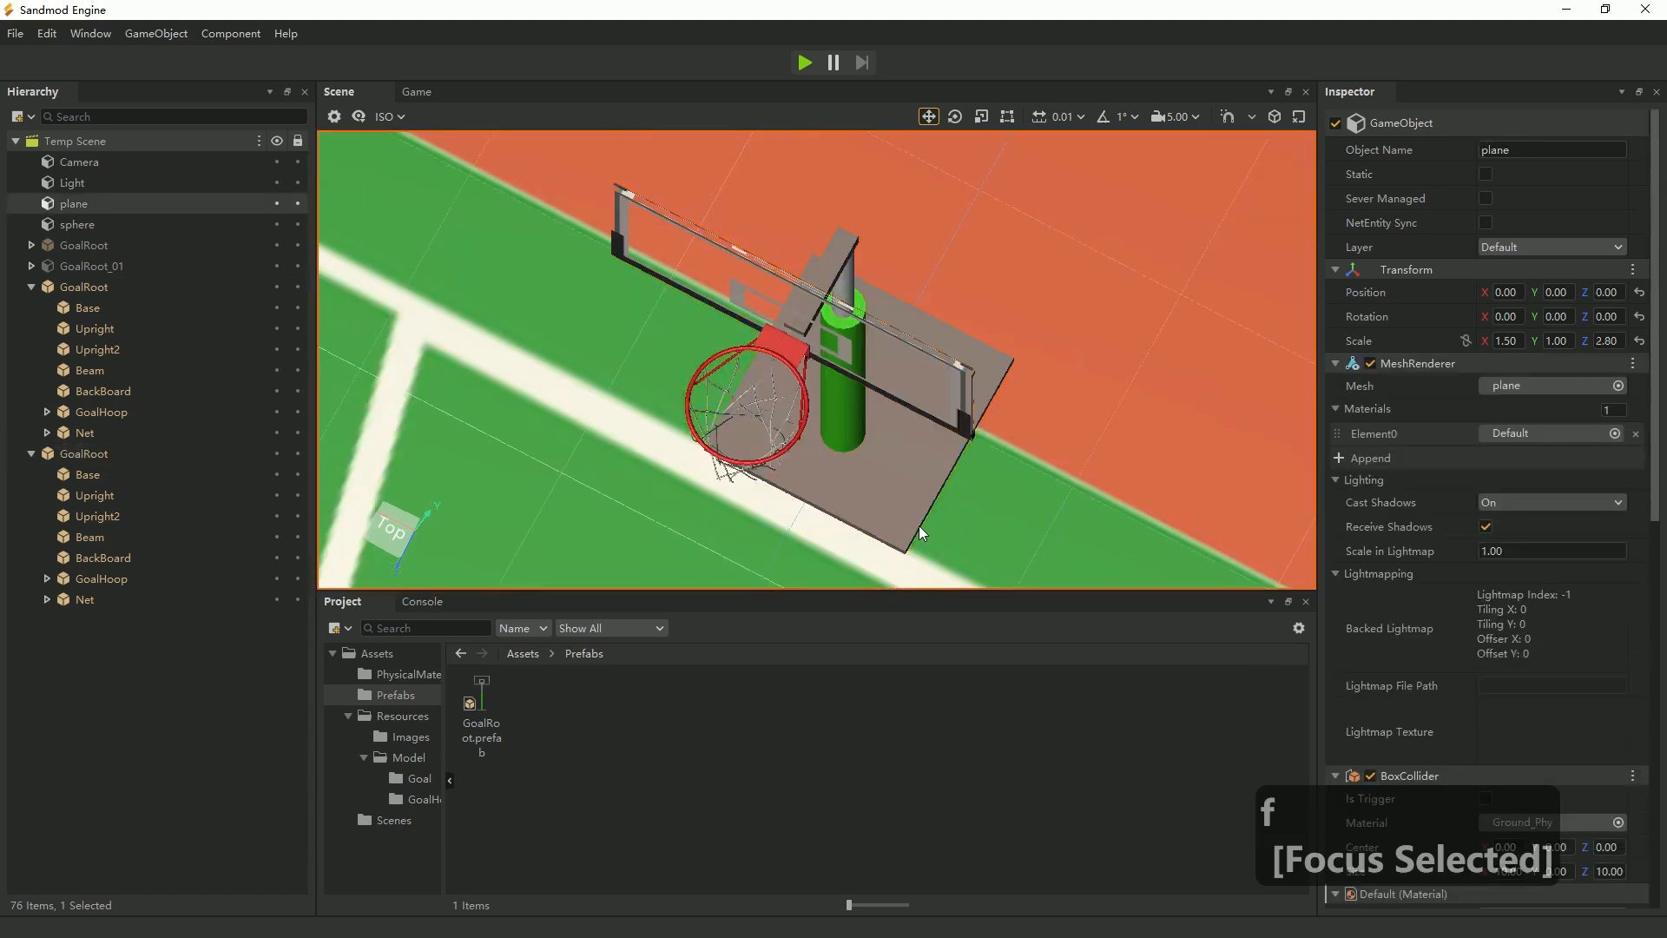
pyautogui.moveTo(919, 524); pyautogui.dragTo(851, 441, button='middle')
pyautogui.moveTo(842, 514); pyautogui.dragTo(753, 535, button='middle')
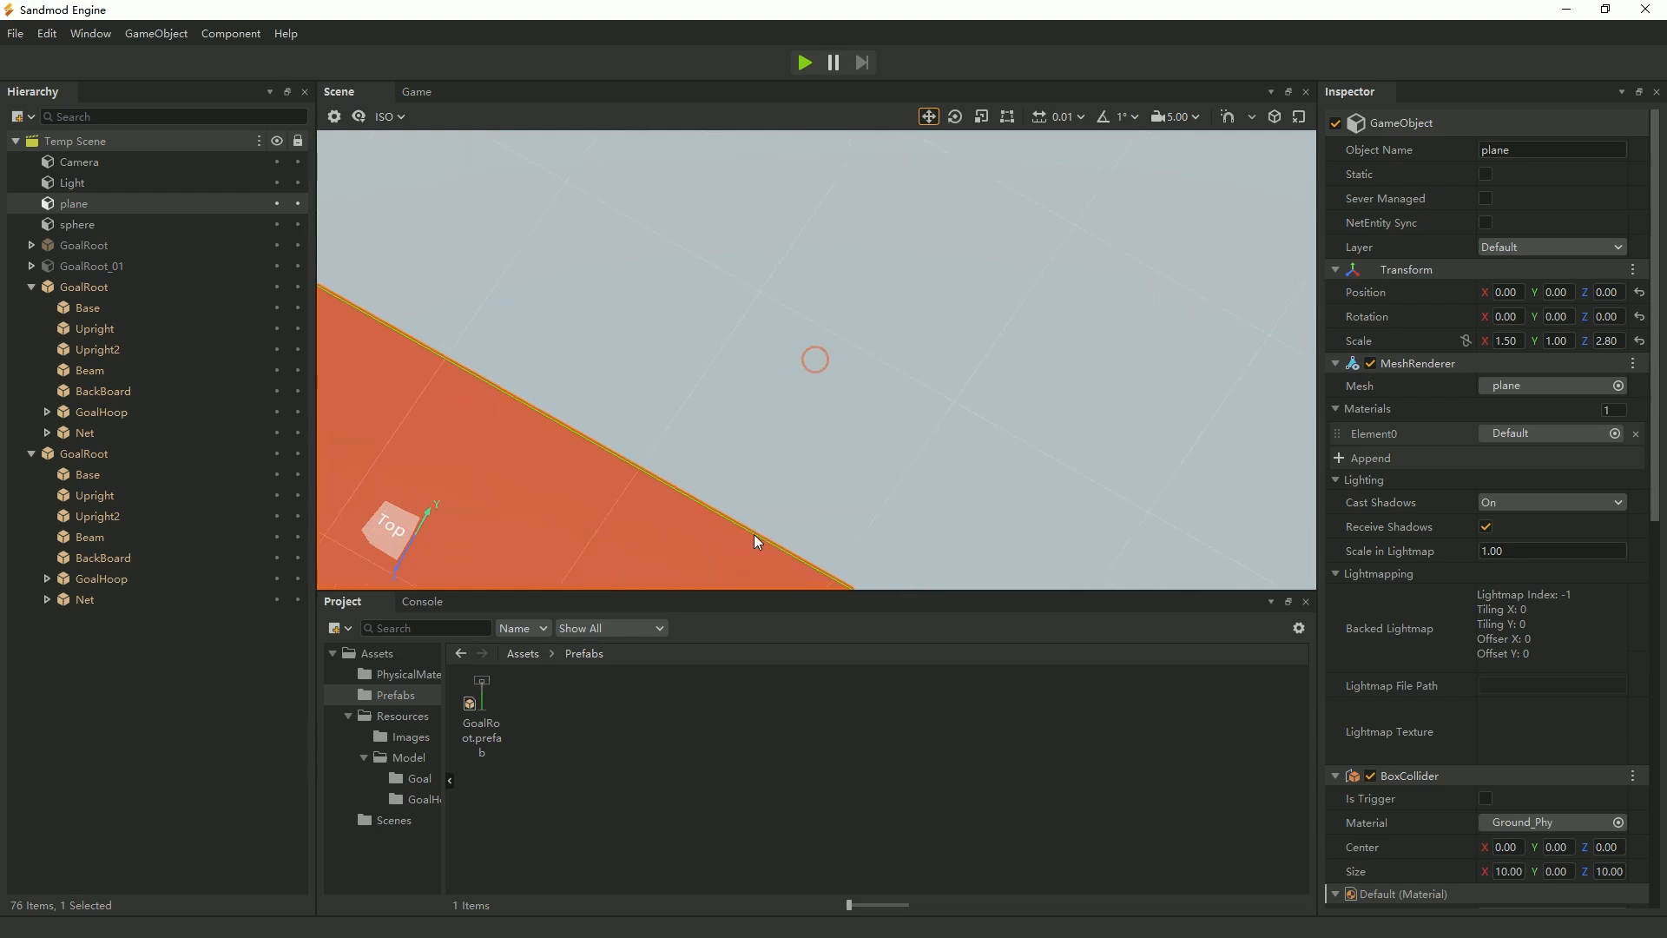
pyautogui.moveTo(517, 521); pyautogui.dragTo(776, 127, button='middle')
pyautogui.scroll(-8, 856, 391)
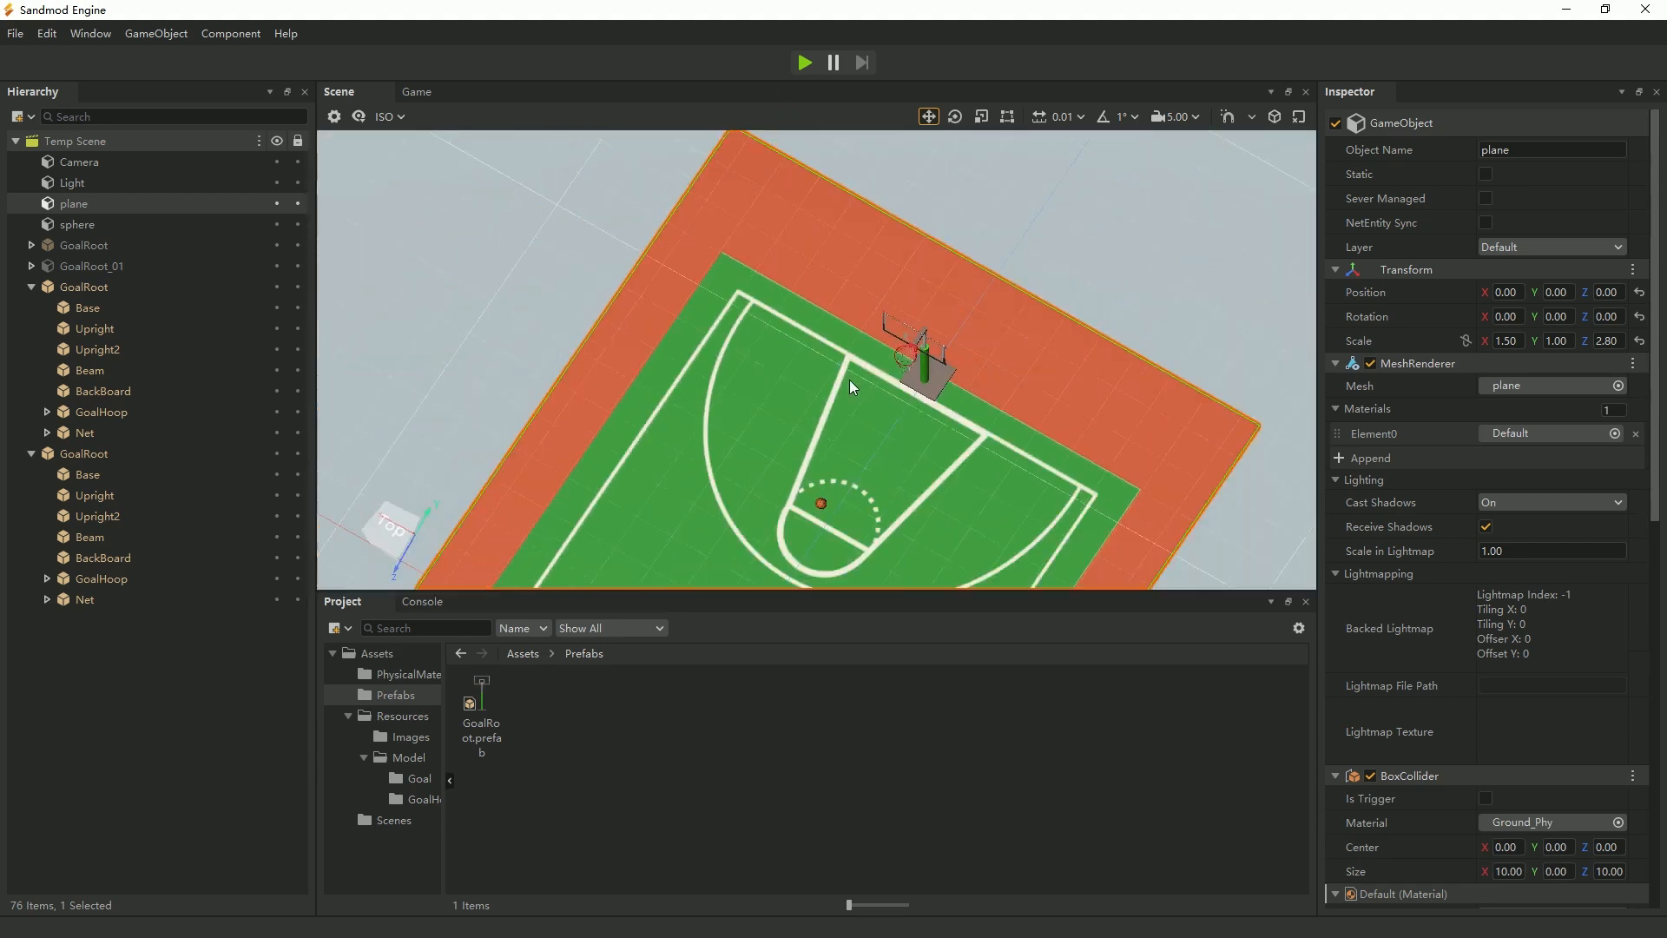
pyautogui.moveTo(875, 391); pyautogui.dragTo(889, 239, button='middle')
pyautogui.moveTo(925, 438); pyautogui.dragTo(921, 365, button='right')
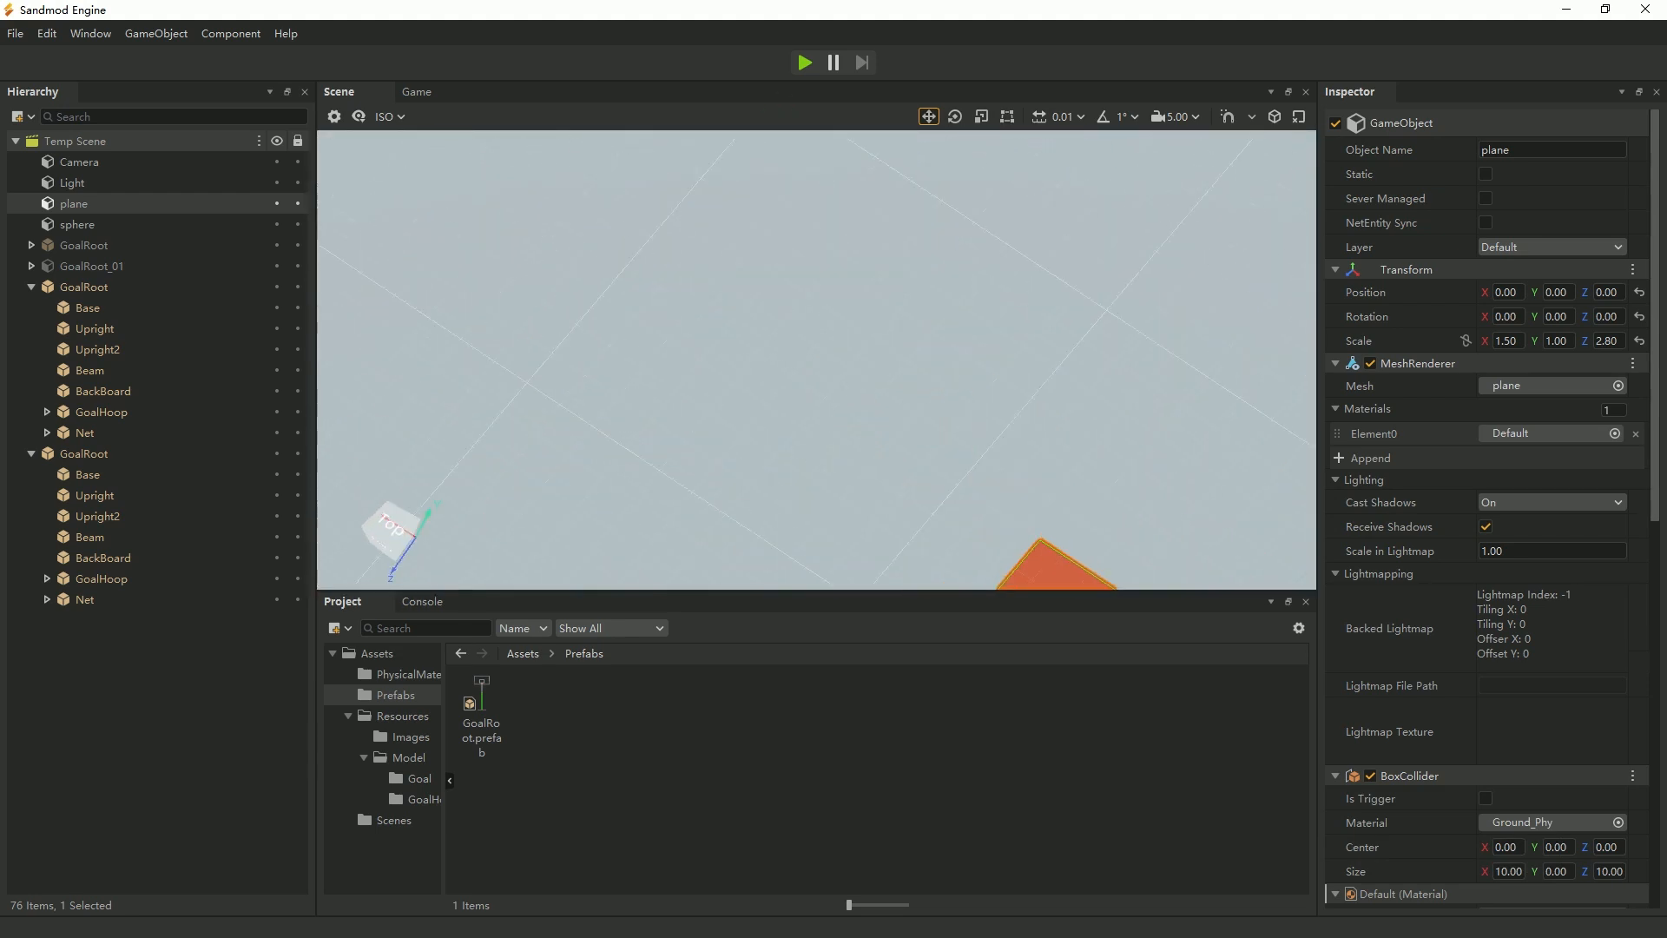
pyautogui.moveTo(934, 464); pyautogui.dragTo(935, 487, button='middle')
pyautogui.moveTo(1035, 571); pyautogui.dragTo(938, 96, button='middle')
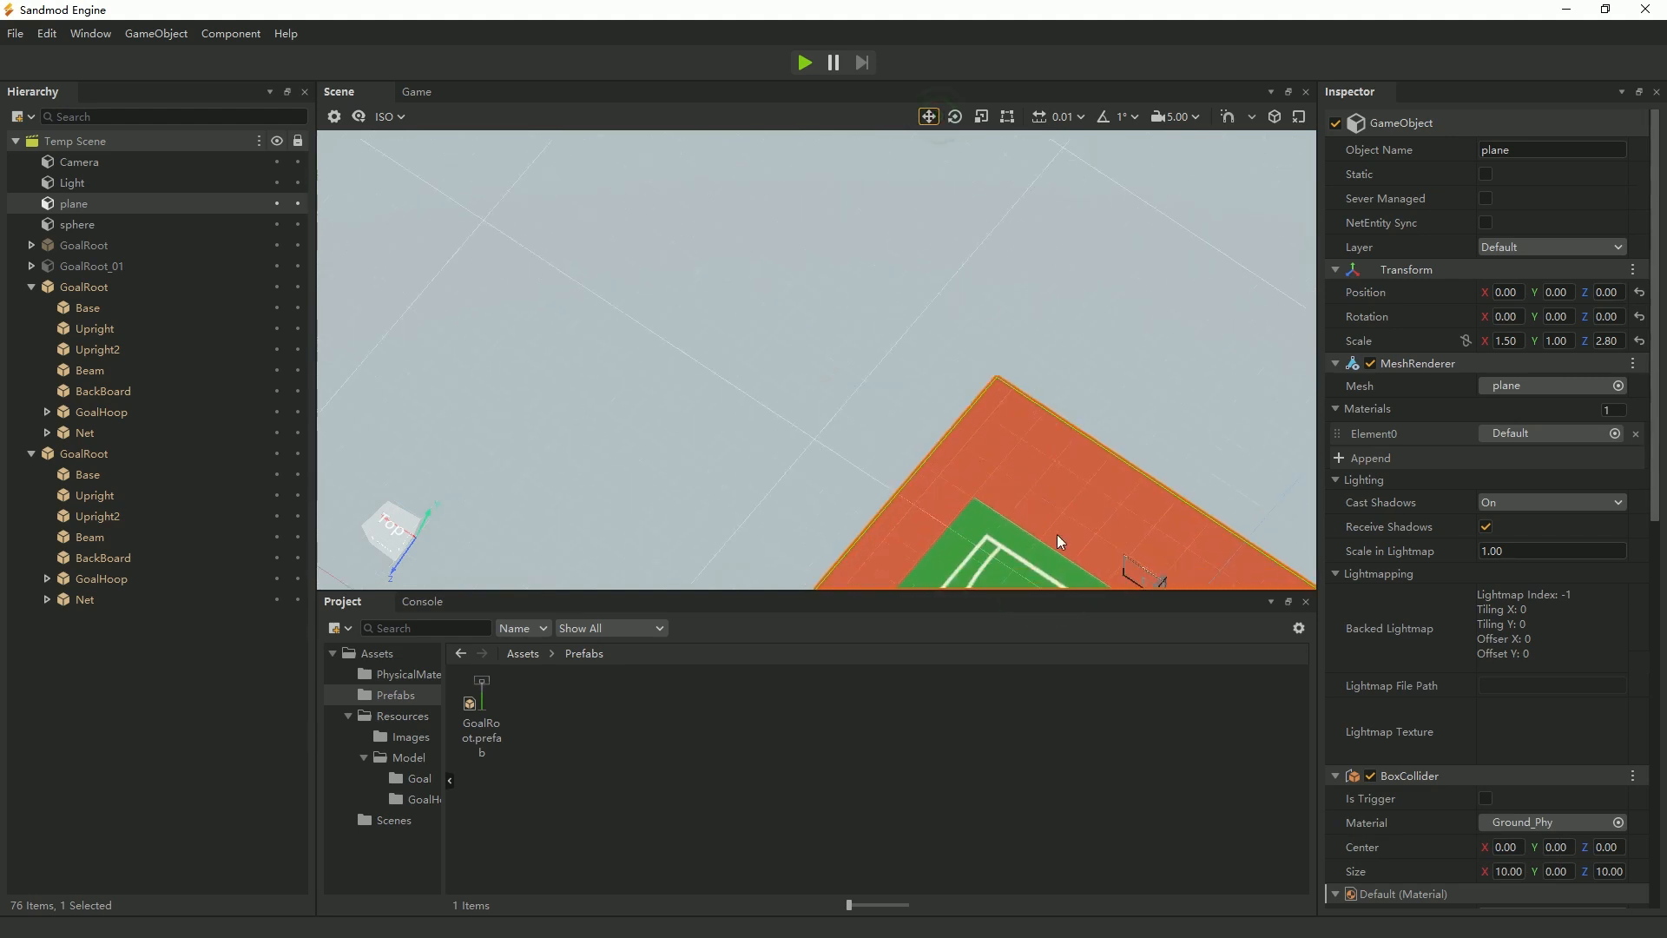
pyautogui.moveTo(1057, 535)
pyautogui.mouseDown(button='middle')
pyautogui.moveTo(903, 196)
pyautogui.moveTo(946, 126)
pyautogui.mouseUp(button='middle')
pyautogui.moveTo(907, 430); pyautogui.dragTo(877, 290, button='middle')
pyautogui.moveTo(981, 498); pyautogui.dragTo(906, 356, button='middle')
pyautogui.scroll(2, 905, 466)
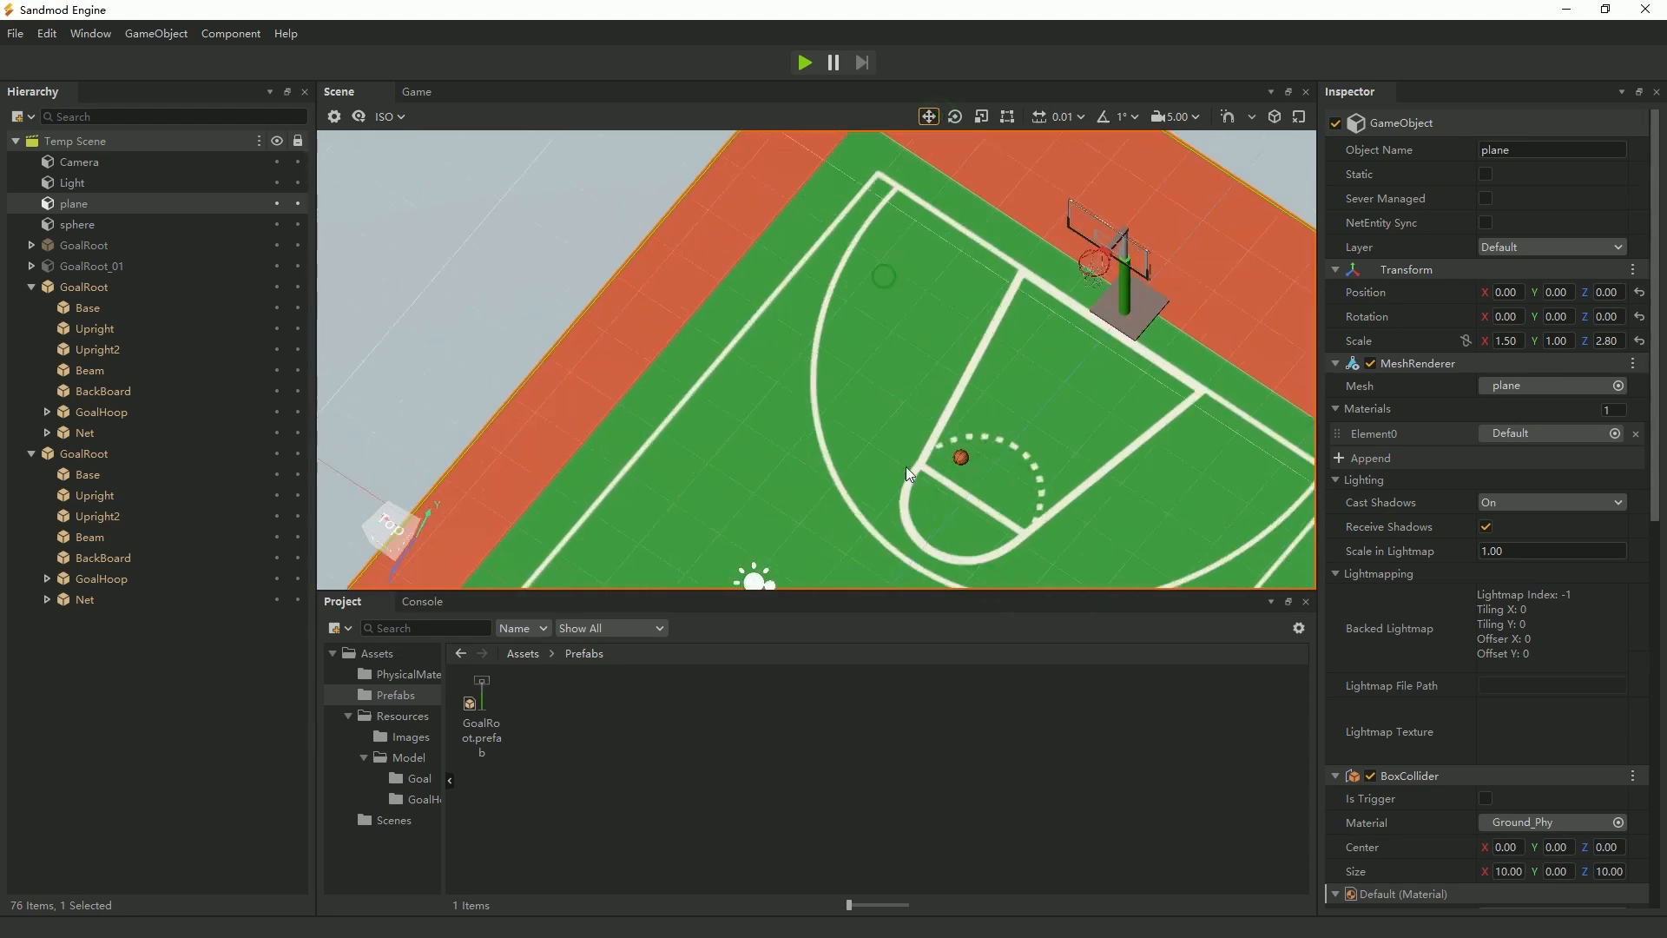
pyautogui.moveTo(904, 466); pyautogui.dragTo(870, 388, button='middle')
pyautogui.scroll(2, 1075, 290)
pyautogui.scroll(-5, 1075, 290)
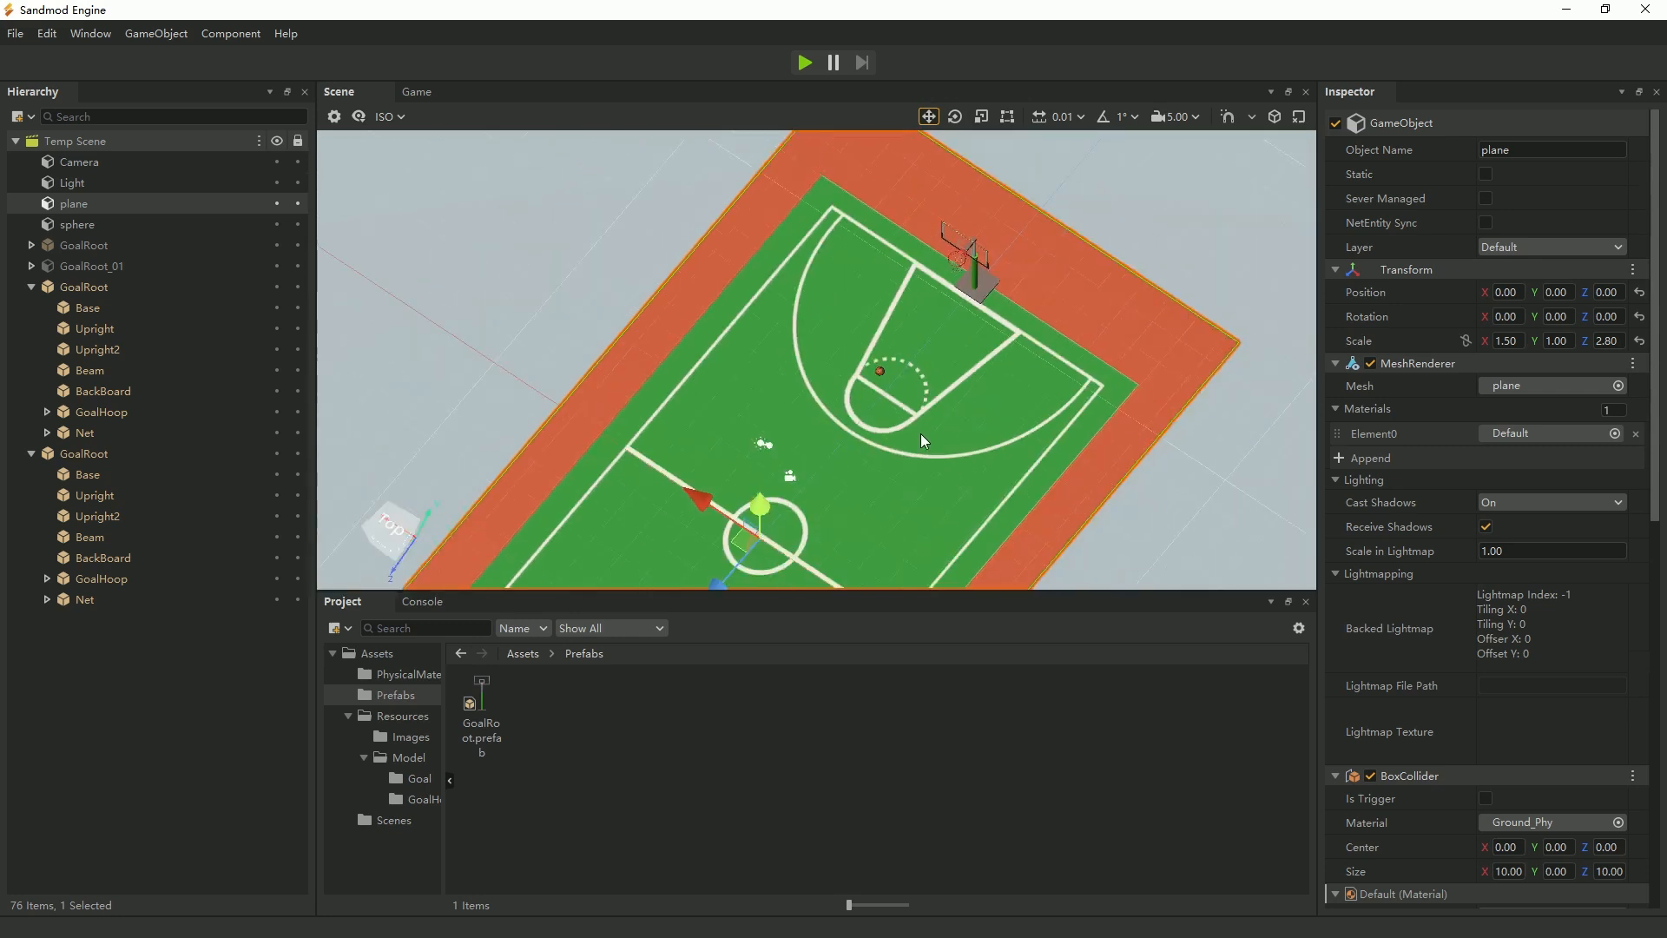
pyautogui.moveTo(794, 524); pyautogui.dragTo(987, 319, button='middle')
pyautogui.moveTo(849, 518)
pyautogui.mouseDown(button='middle')
pyautogui.moveTo(831, 231)
pyautogui.moveTo(720, 149)
pyautogui.mouseUp(button='middle')
pyautogui.scroll(-2, 988, 248)
pyautogui.scroll(-4, 988, 248)
pyautogui.scroll(3, 1054, 350)
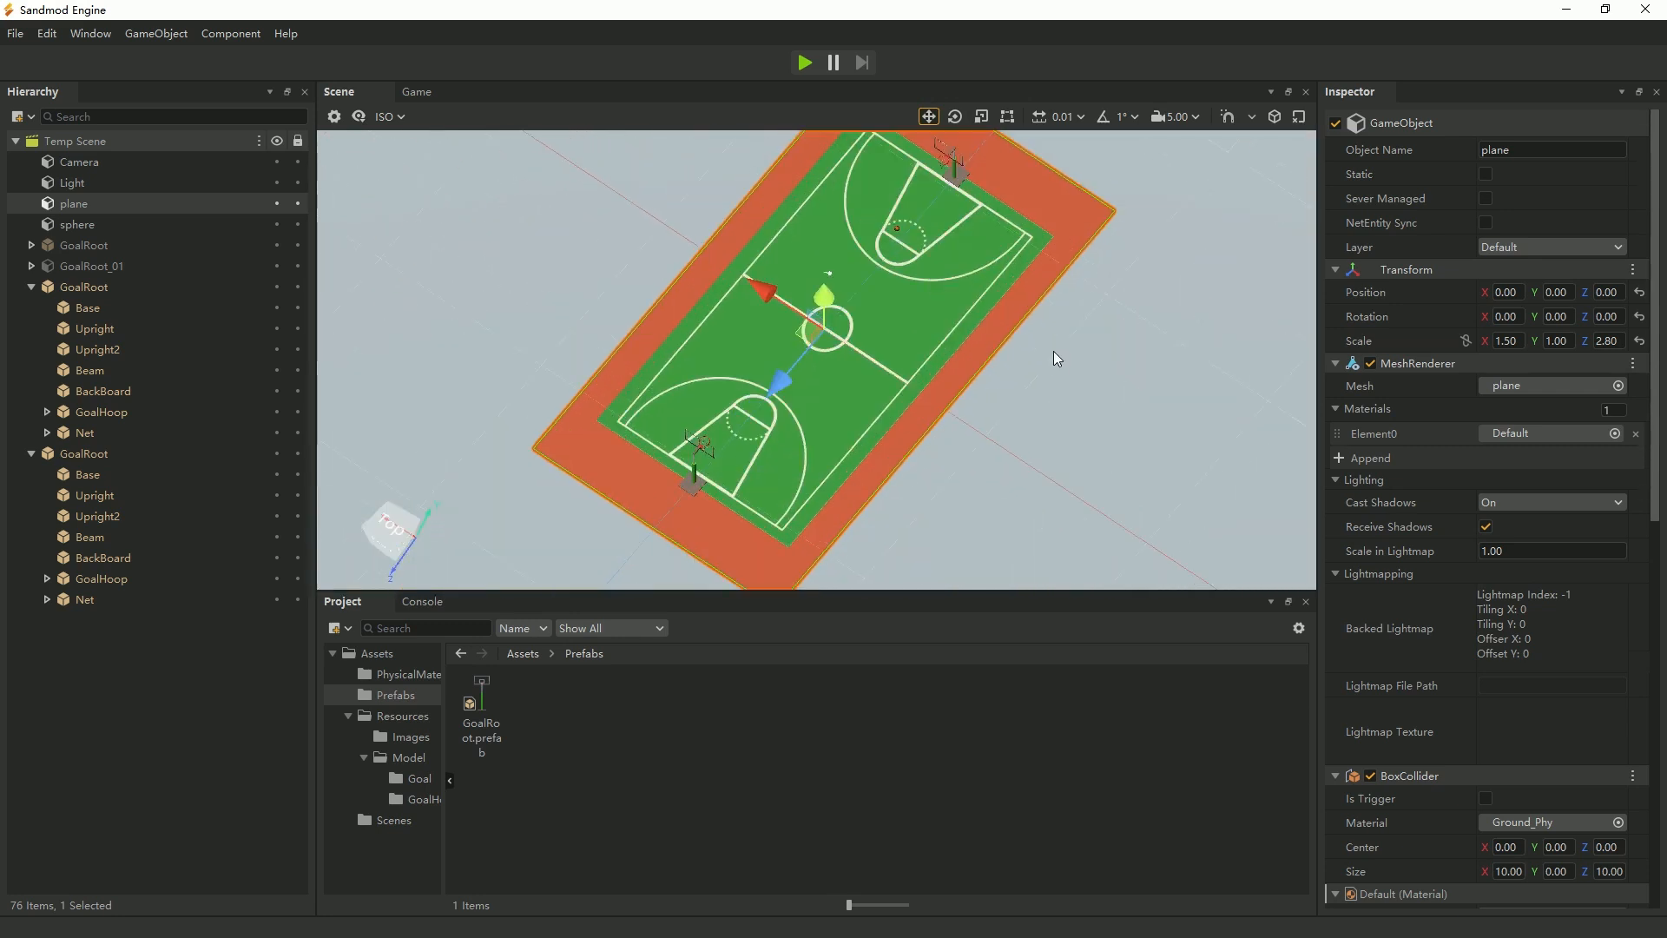
pyautogui.moveTo(1021, 305); pyautogui.dragTo(992, 340, button='right')
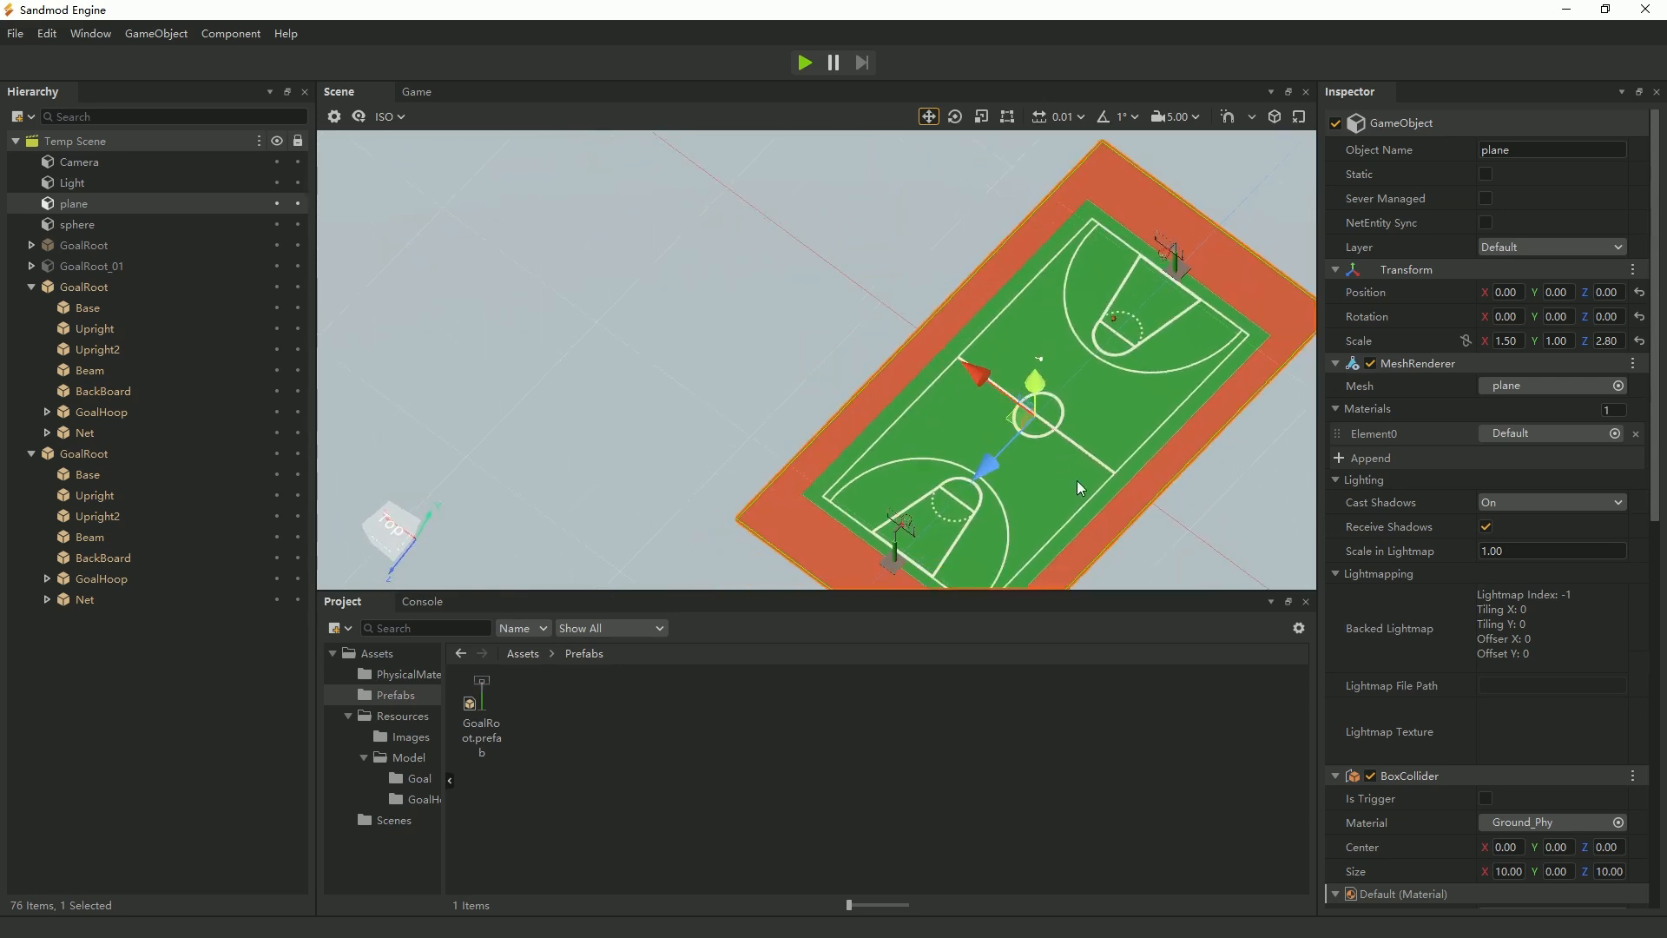
pyautogui.moveTo(1076, 481); pyautogui.dragTo(801, 477, button='middle')
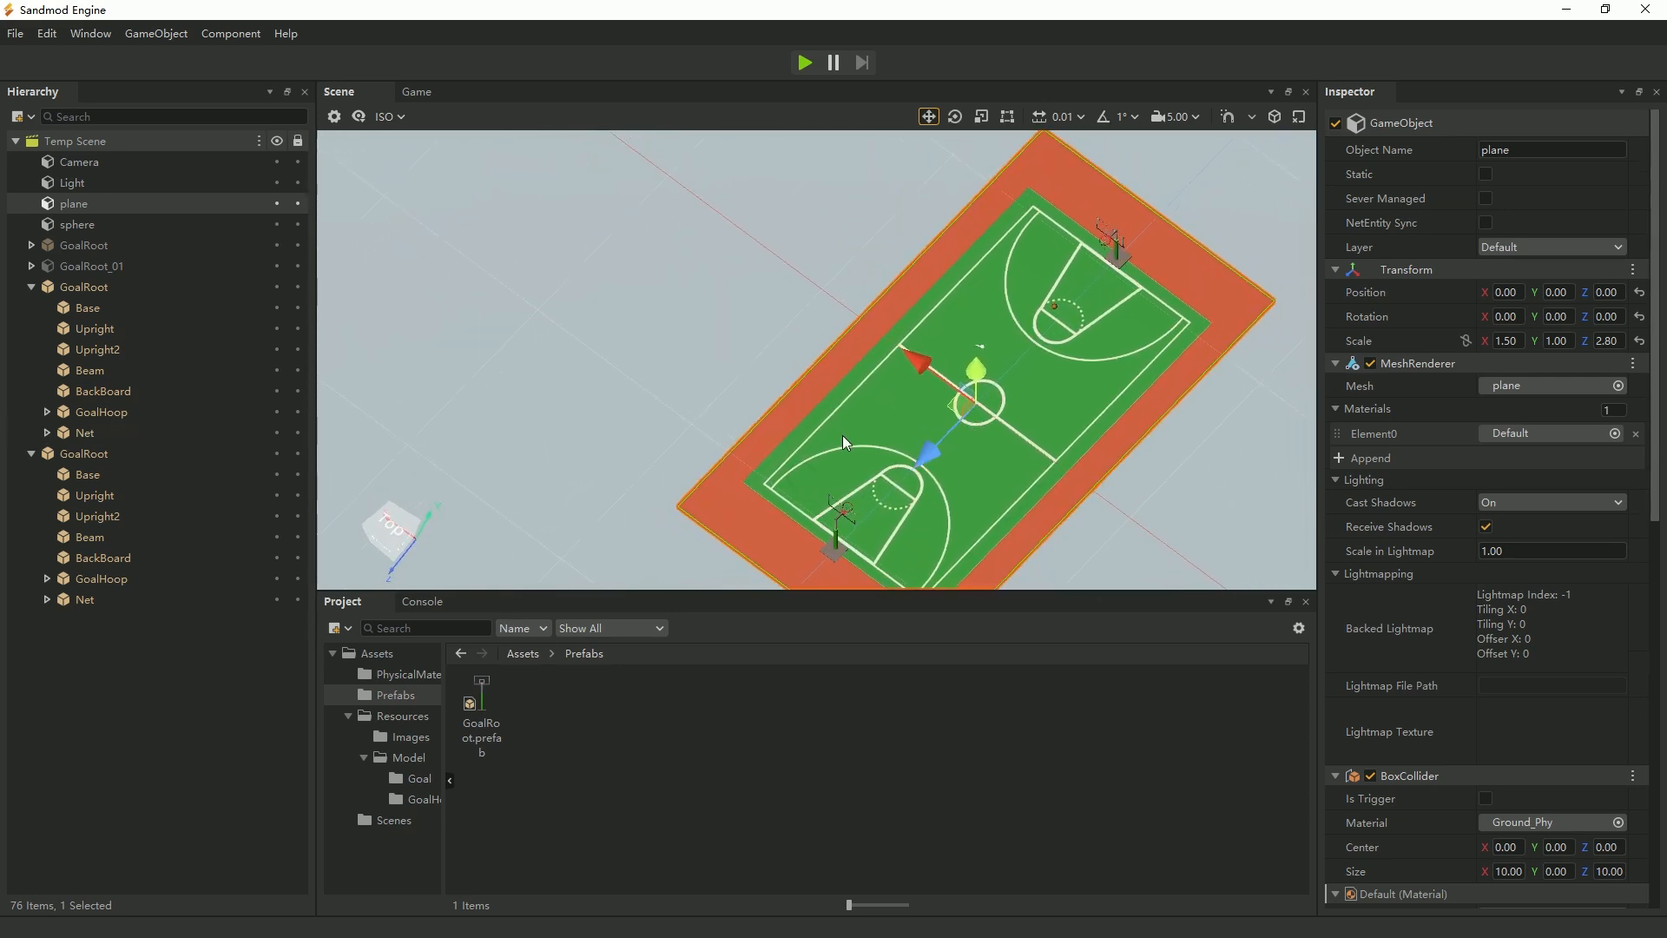
# Focus on the GoalRoot instance at Z position 10 and examine both stands and the full court from the side.
pyautogui.click(66, 292)
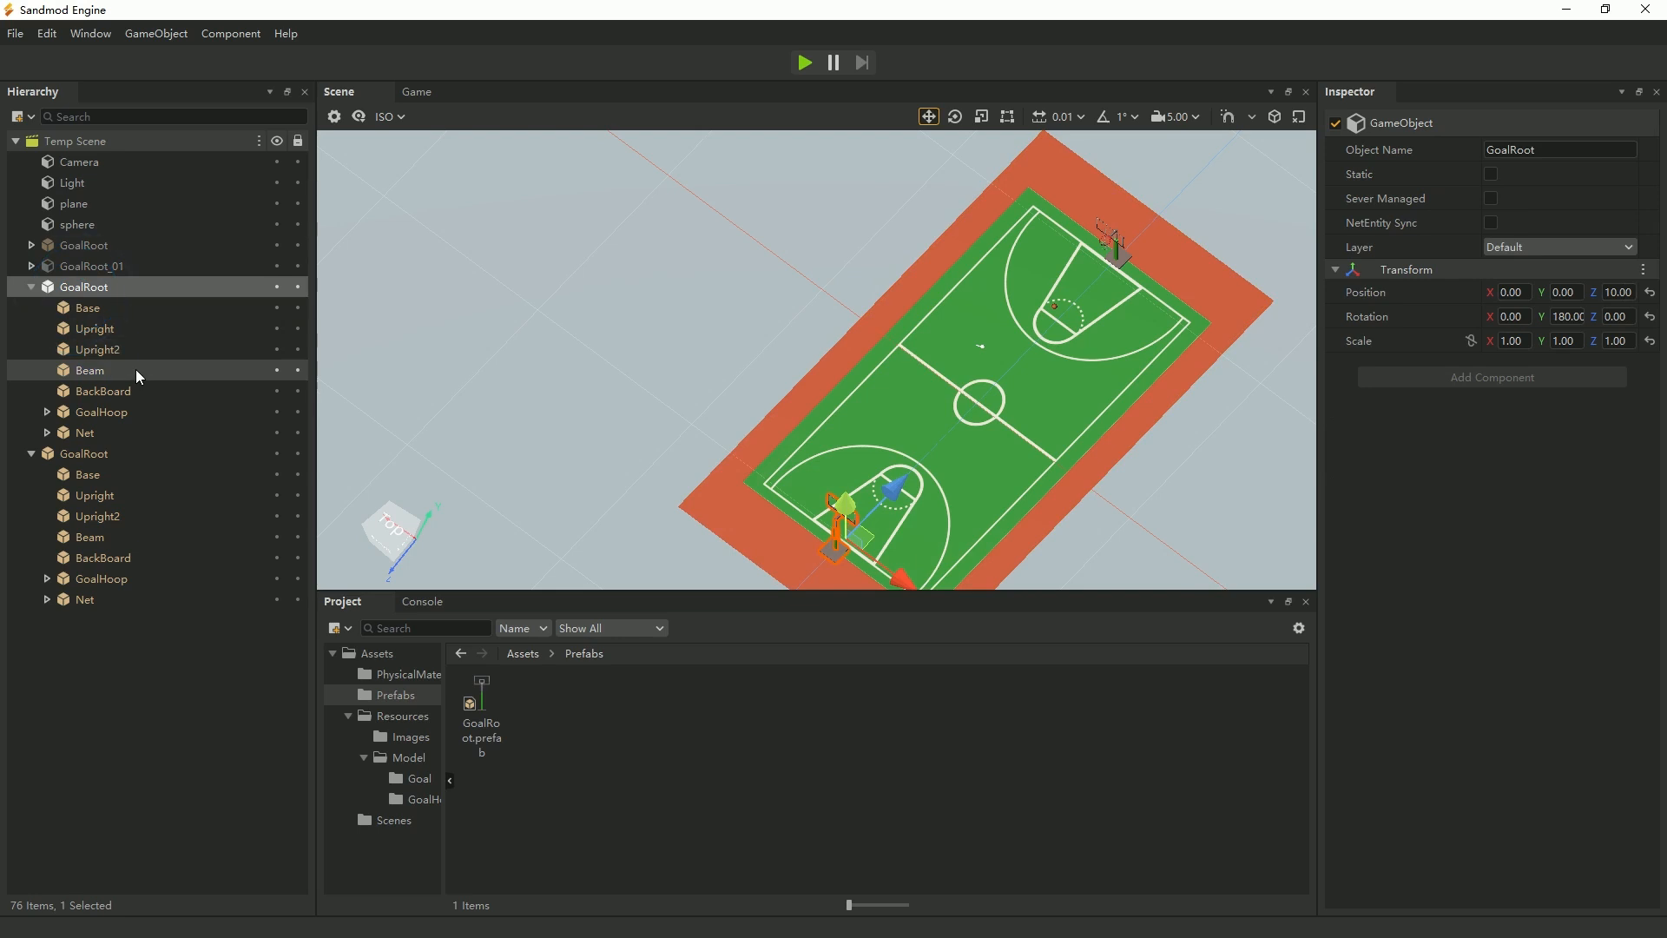
pyautogui.press('f')
pyautogui.keyDown('alt'); pyautogui.moveTo(1215, 521); pyautogui.dragTo(1061, 503); pyautogui.keyUp('alt')
pyautogui.scroll(-5, 1085, 502)
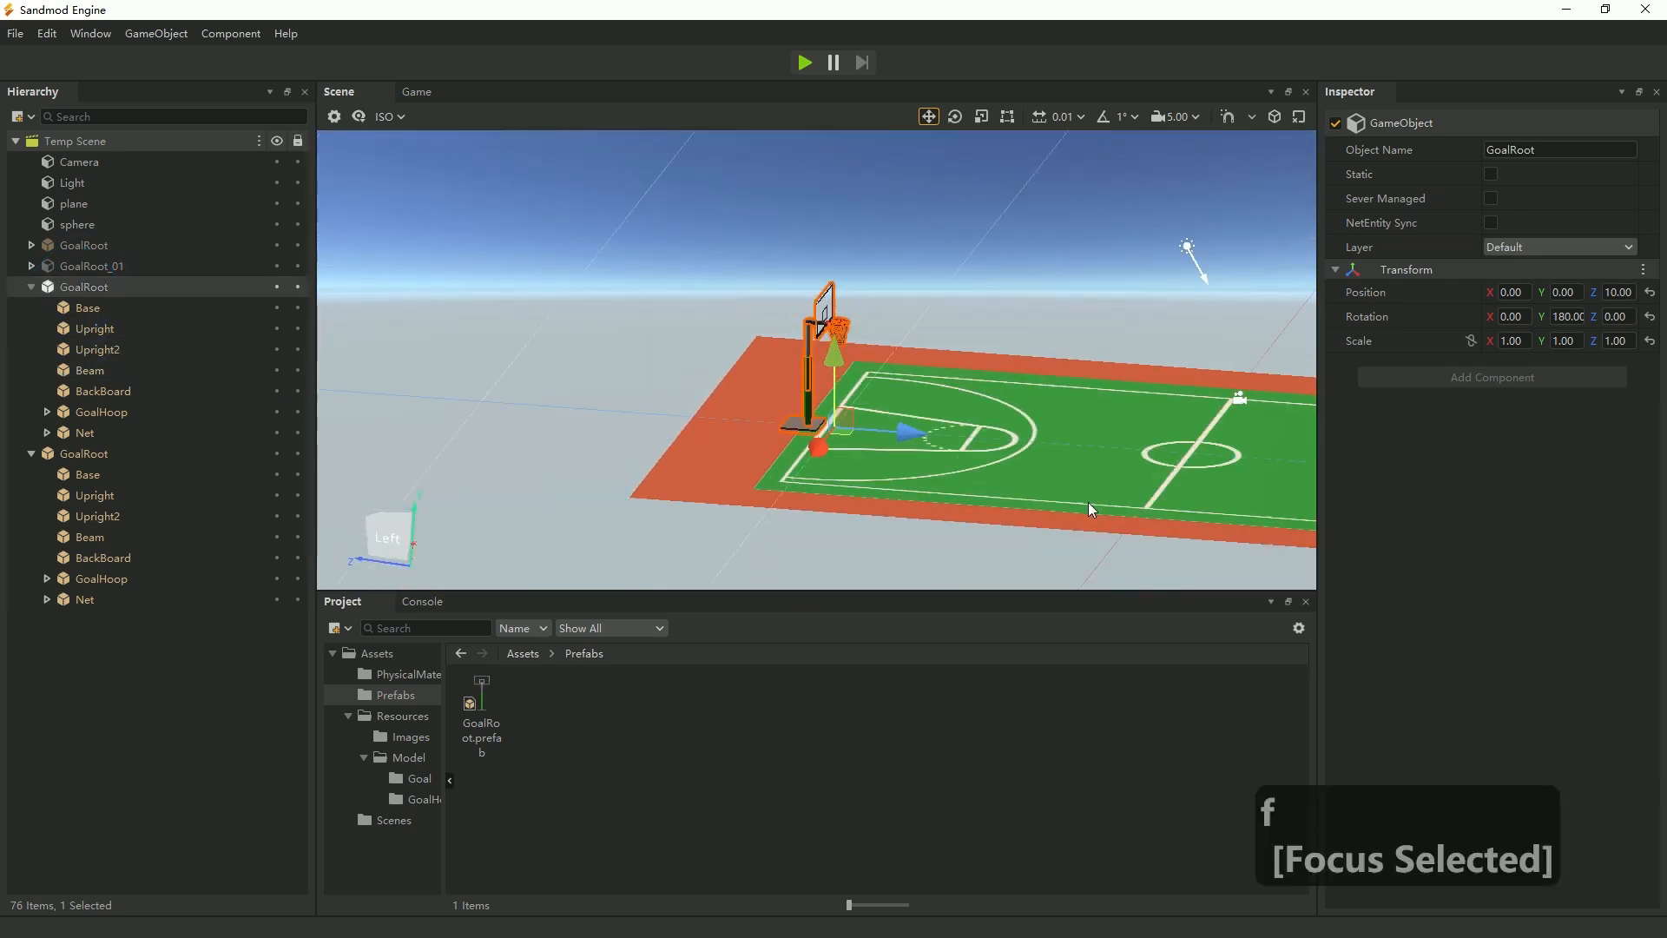
pyautogui.moveTo(782, 444); pyautogui.dragTo(629, 498, button='middle')
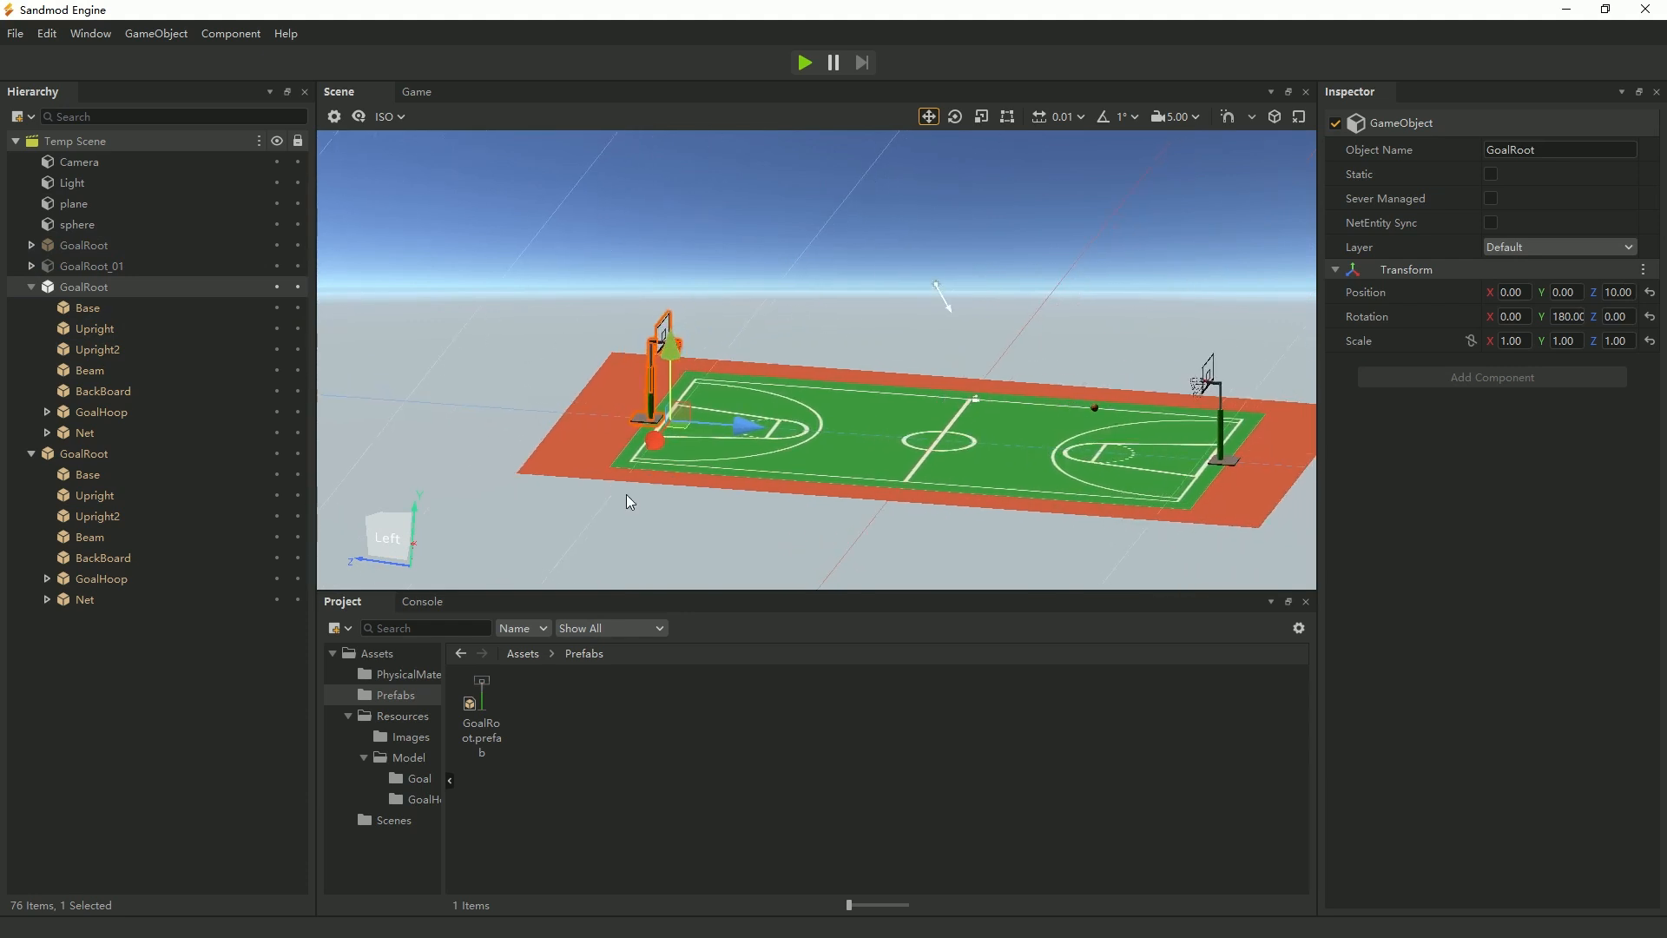
pyautogui.press('e')
pyautogui.moveTo(1202, 528)
pyautogui.mouseDown(button='right')
pyautogui.moveTo(1167, 544)
pyautogui.moveTo(1191, 524)
pyautogui.mouseUp(button='right')
pyautogui.moveTo(1181, 508); pyautogui.dragTo(873, 443, button='middle')
pyautogui.scroll(2, 1080, 440)
pyautogui.scroll(2, 1080, 439)
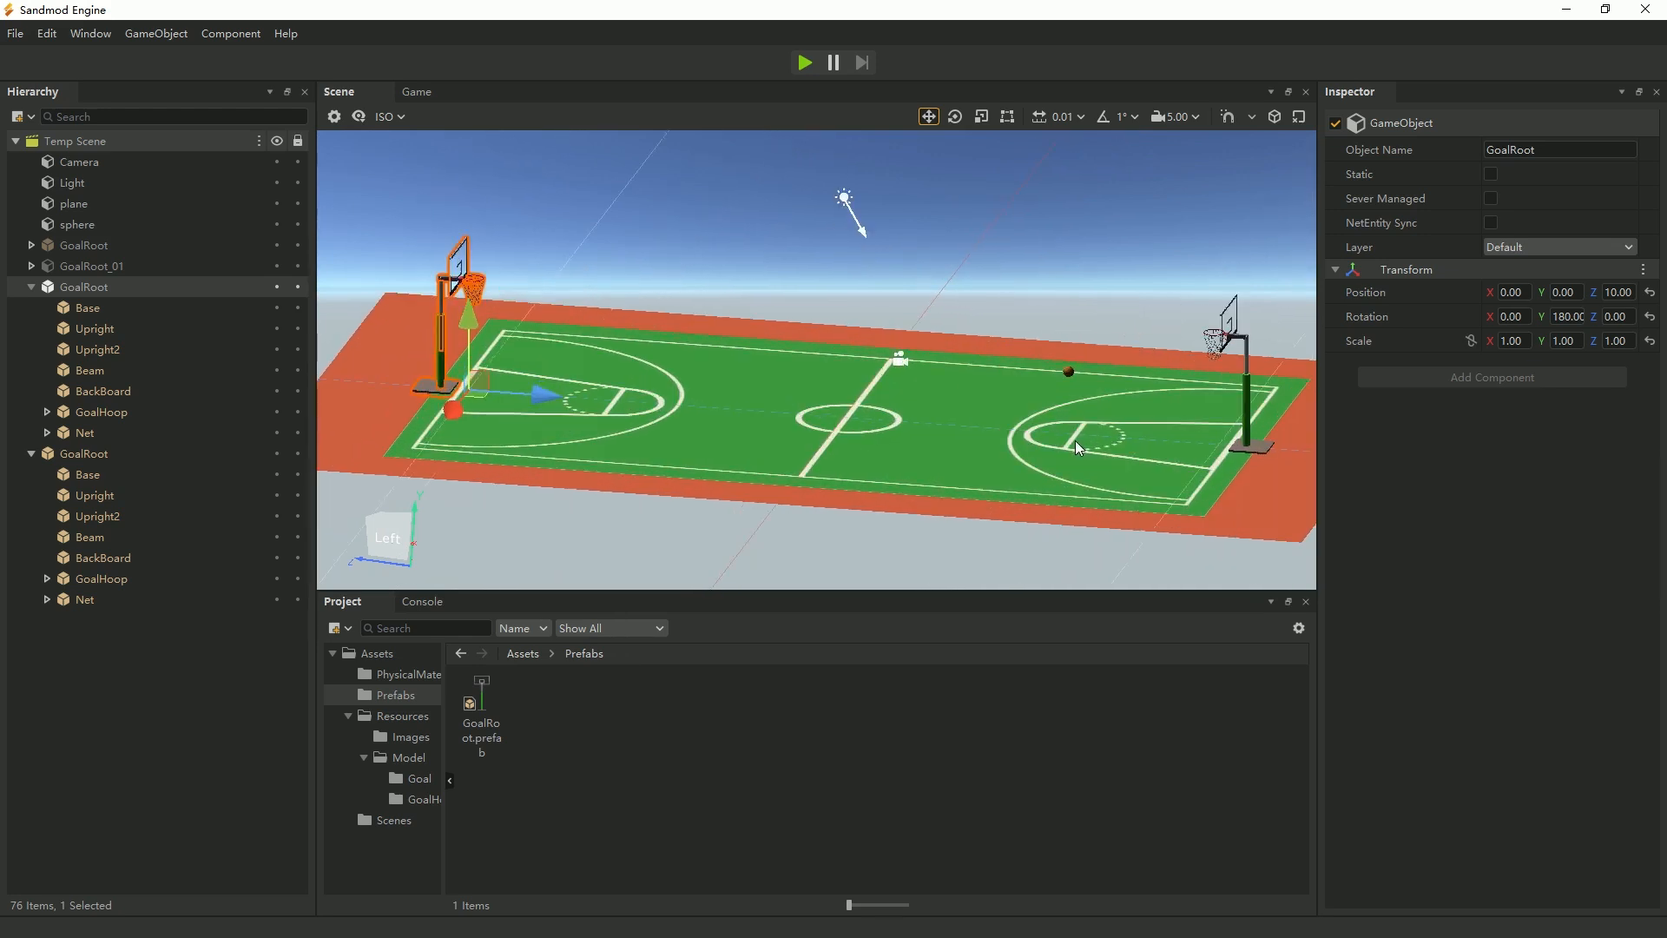